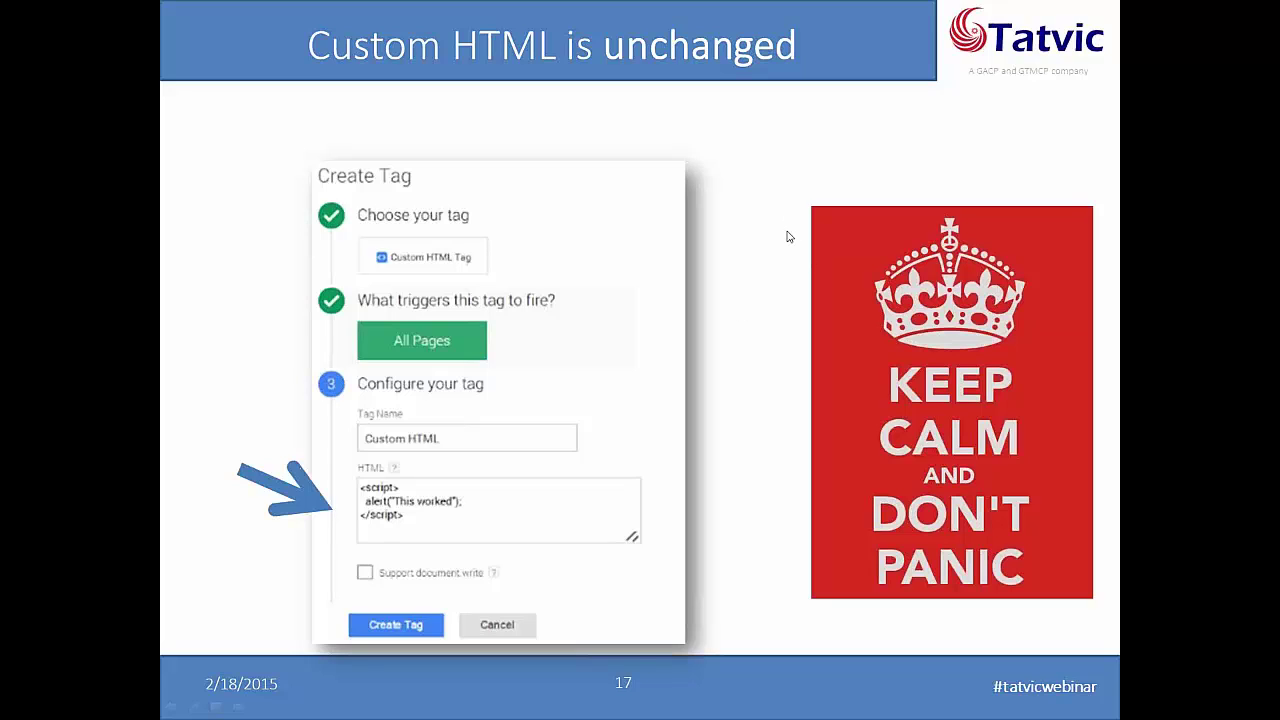
pyautogui.click(536, 300)
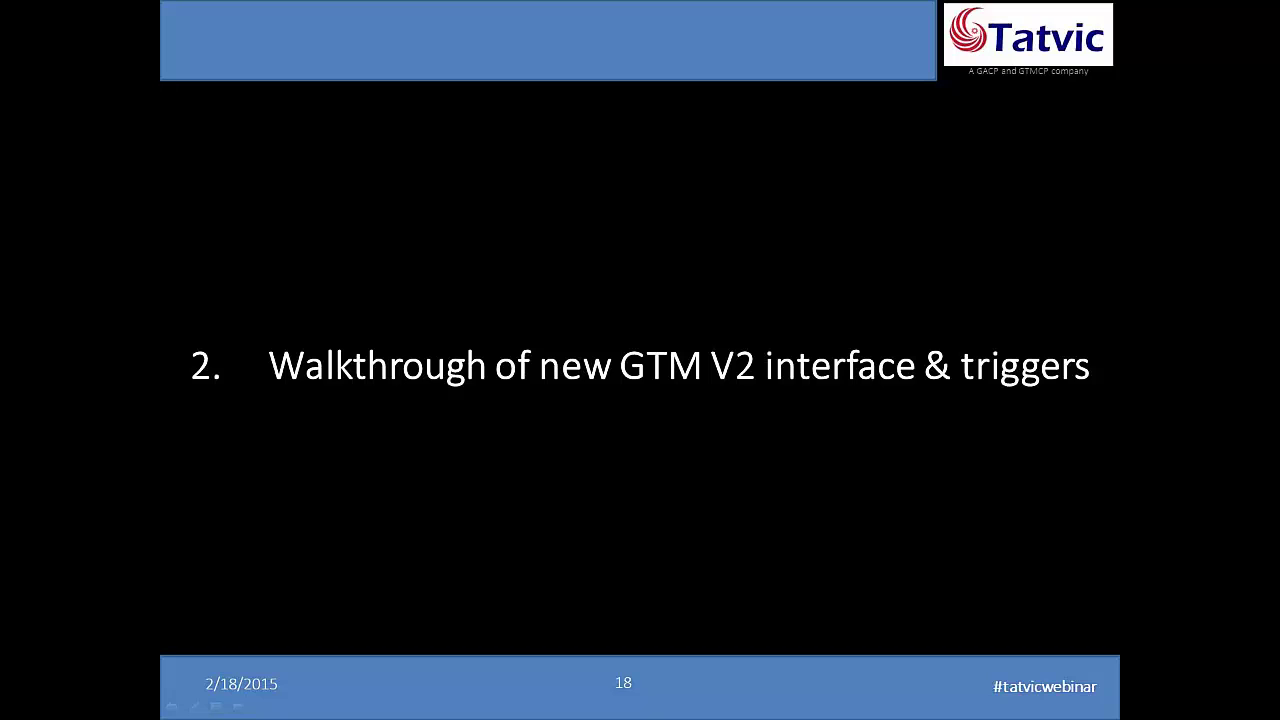
pyautogui.click(826, 267)
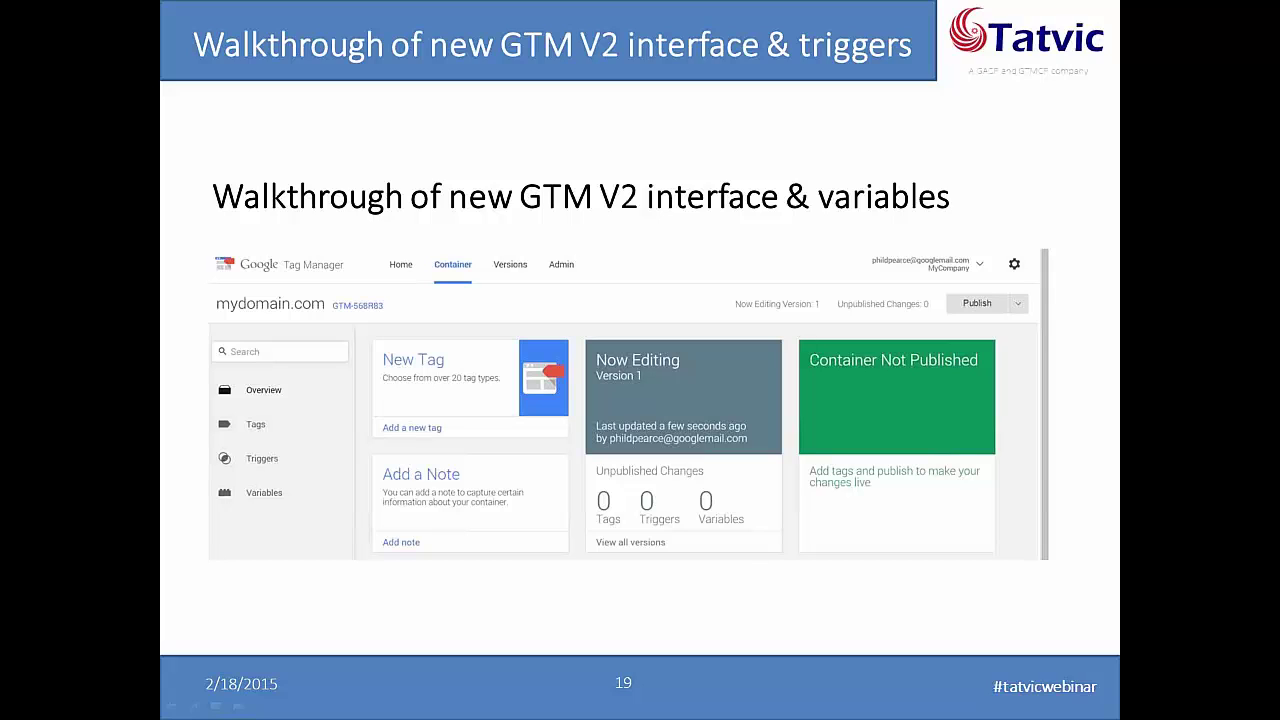
# Step: Switch to the browser window with the old Tag Manager container "test", maximize it and collapse the macro list
pyautogui.moveTo(1279, 102); pyautogui.dragTo(786, 104)
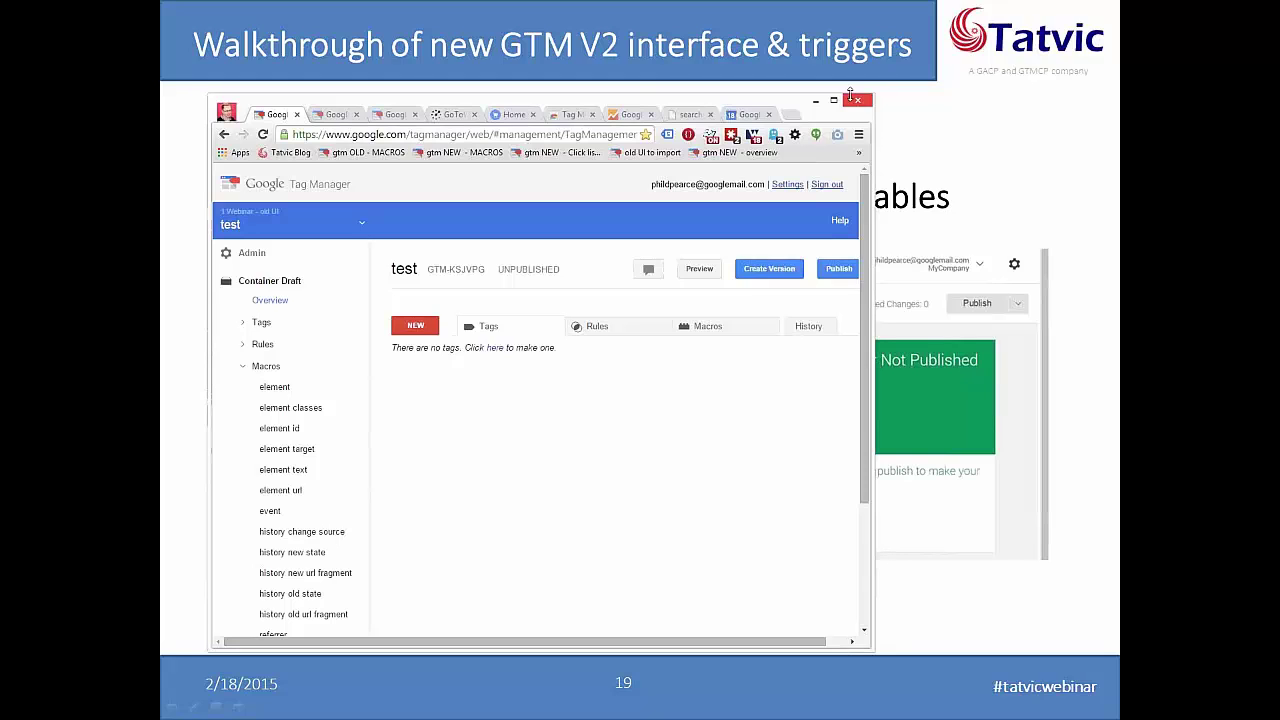
pyautogui.click(834, 100)
pyautogui.click(60, 194)
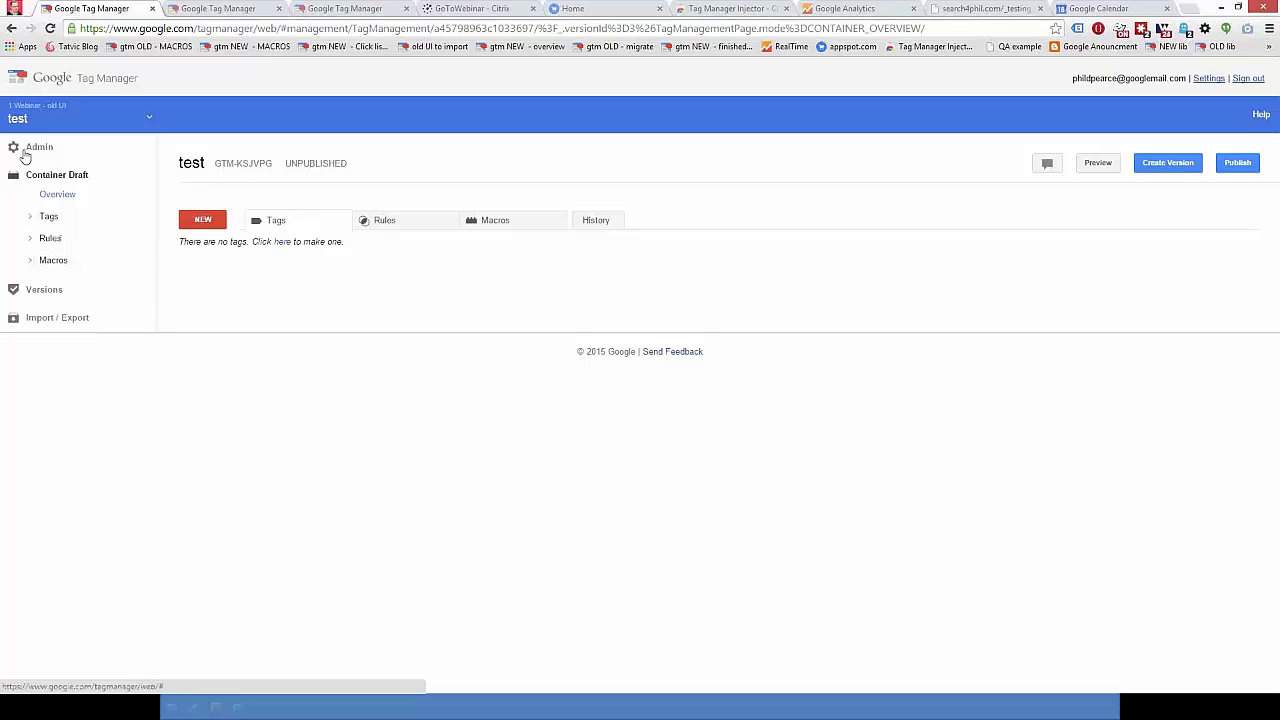
# Step: Review the definitions of the url, url hostname and element macros in the test container
pyautogui.click(77, 266)
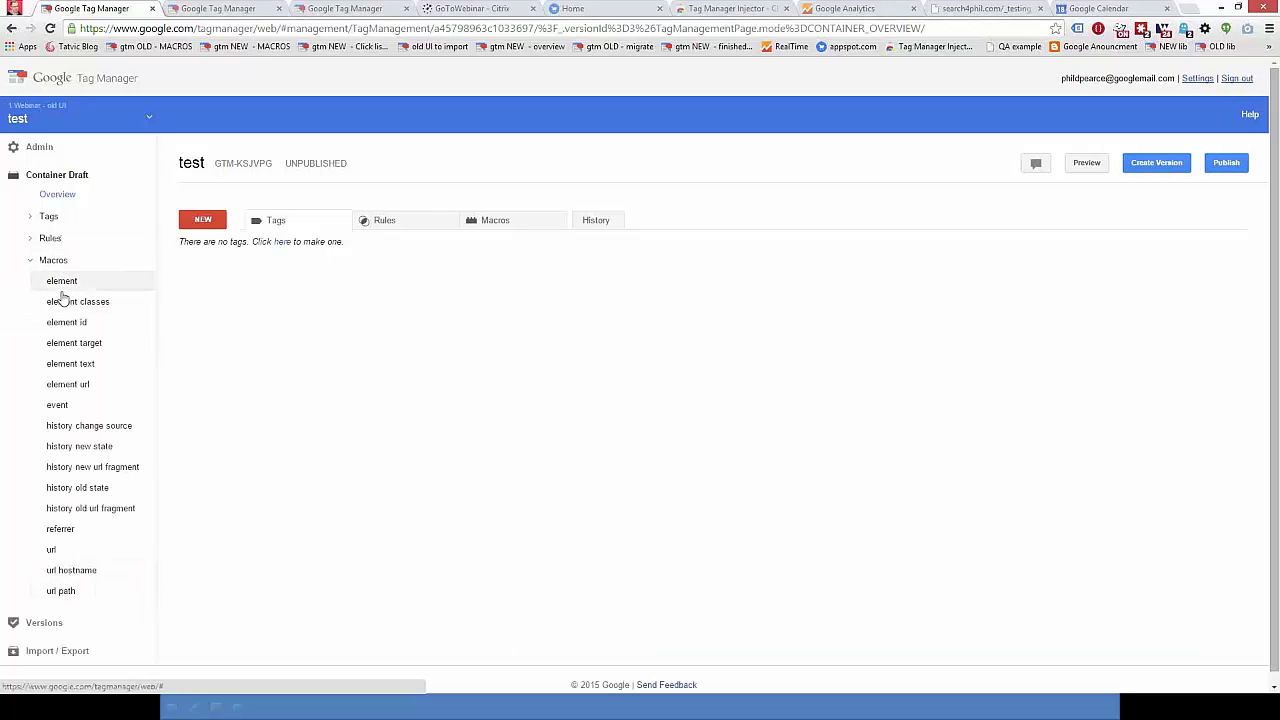
pyautogui.click(74, 553)
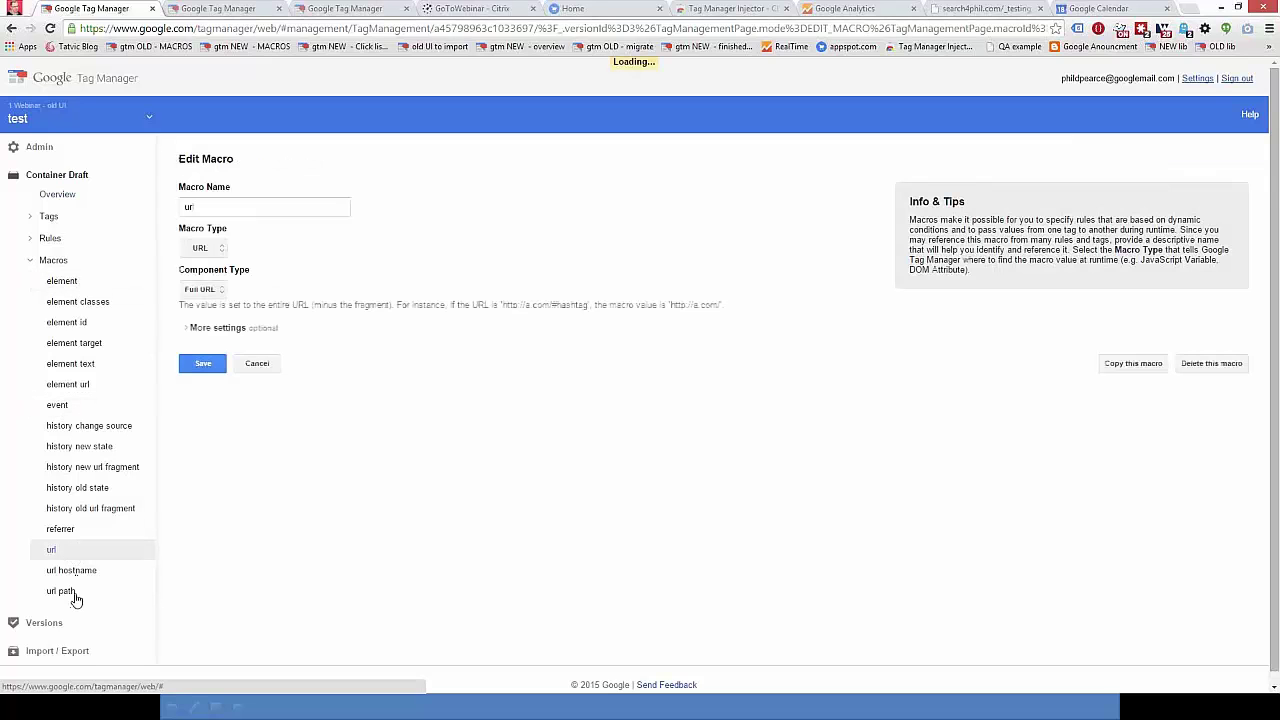
pyautogui.click(74, 594)
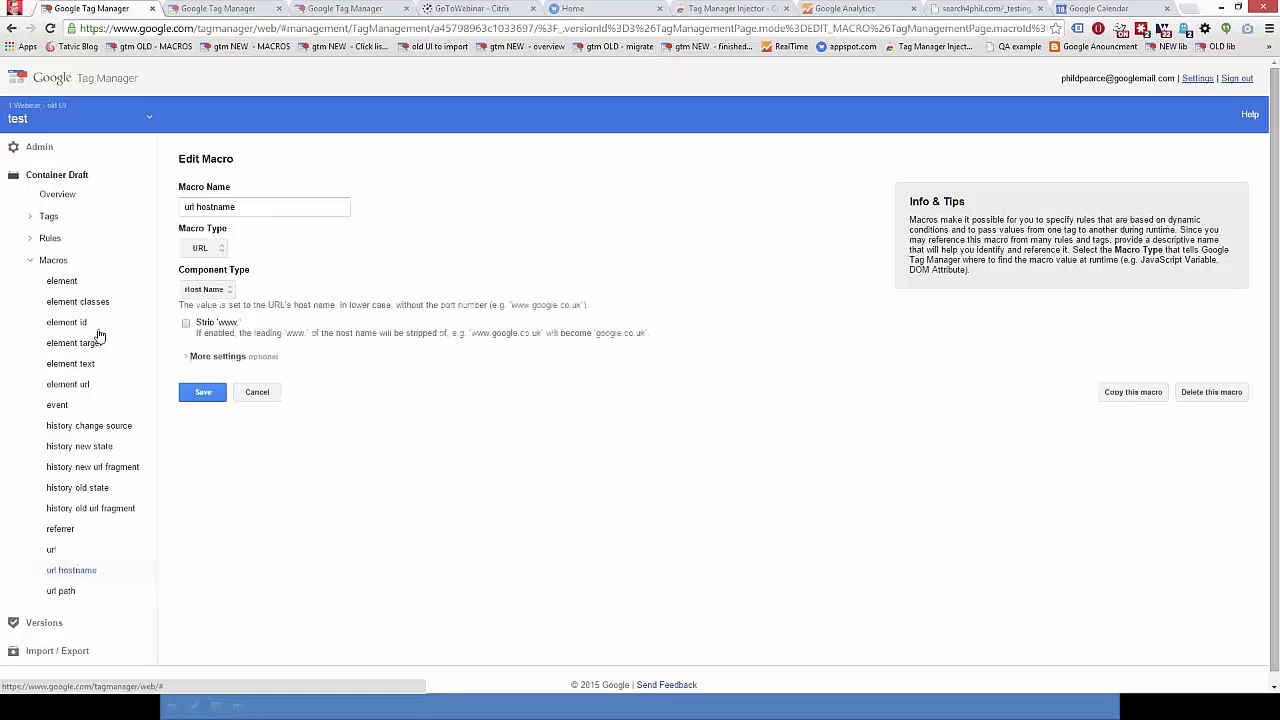
pyautogui.click(95, 281)
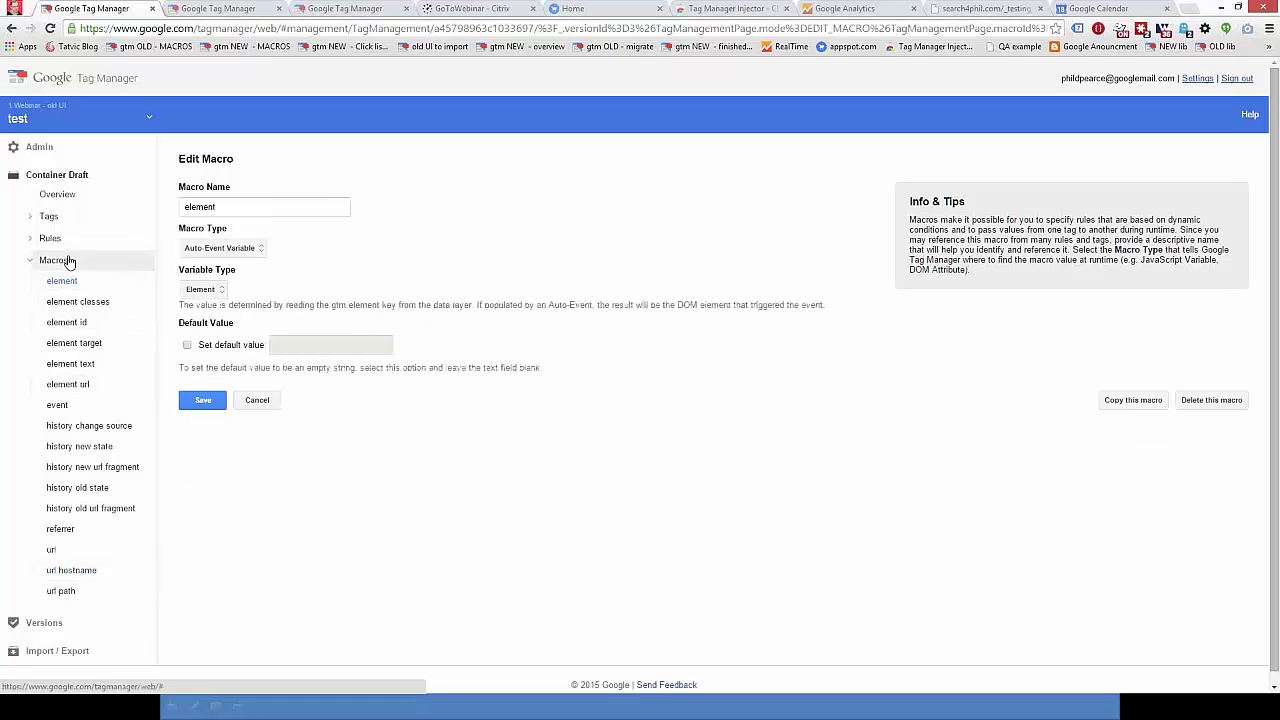
# Step: Examine the conditions of the All pages rule, and list the container's macros again
pyautogui.click(68, 261)
pyautogui.click(62, 240)
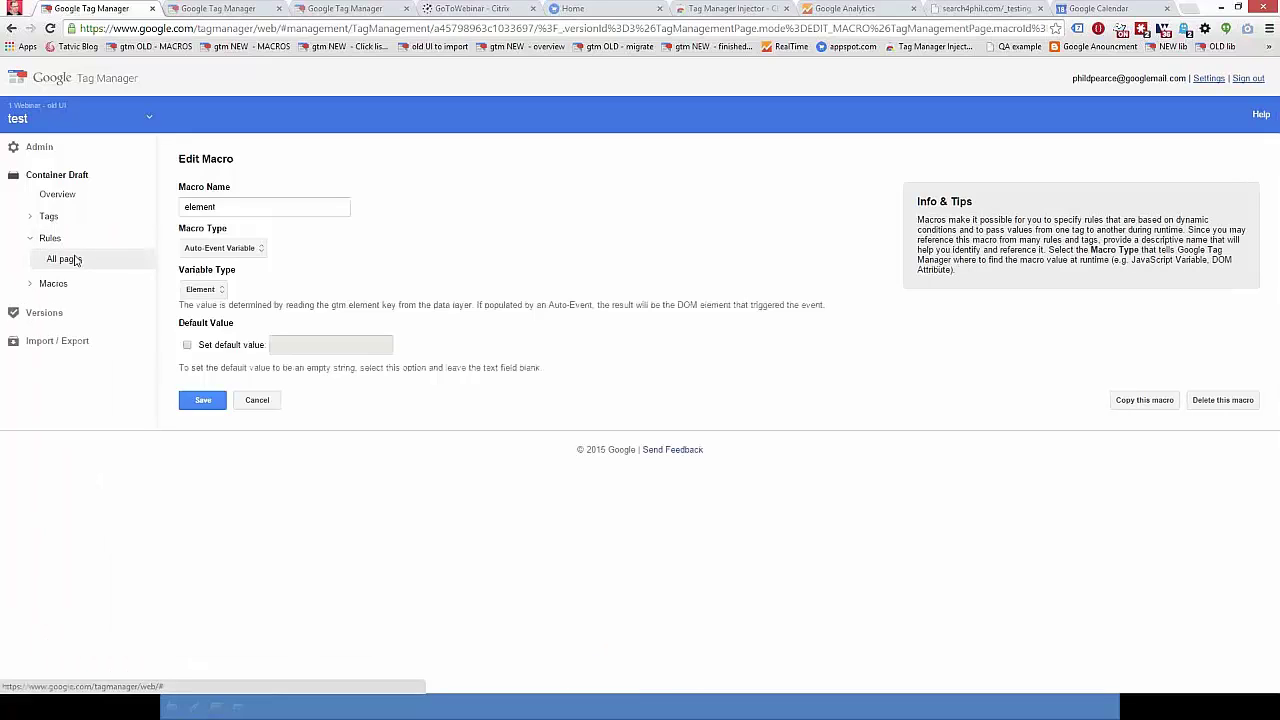
pyautogui.click(64, 259)
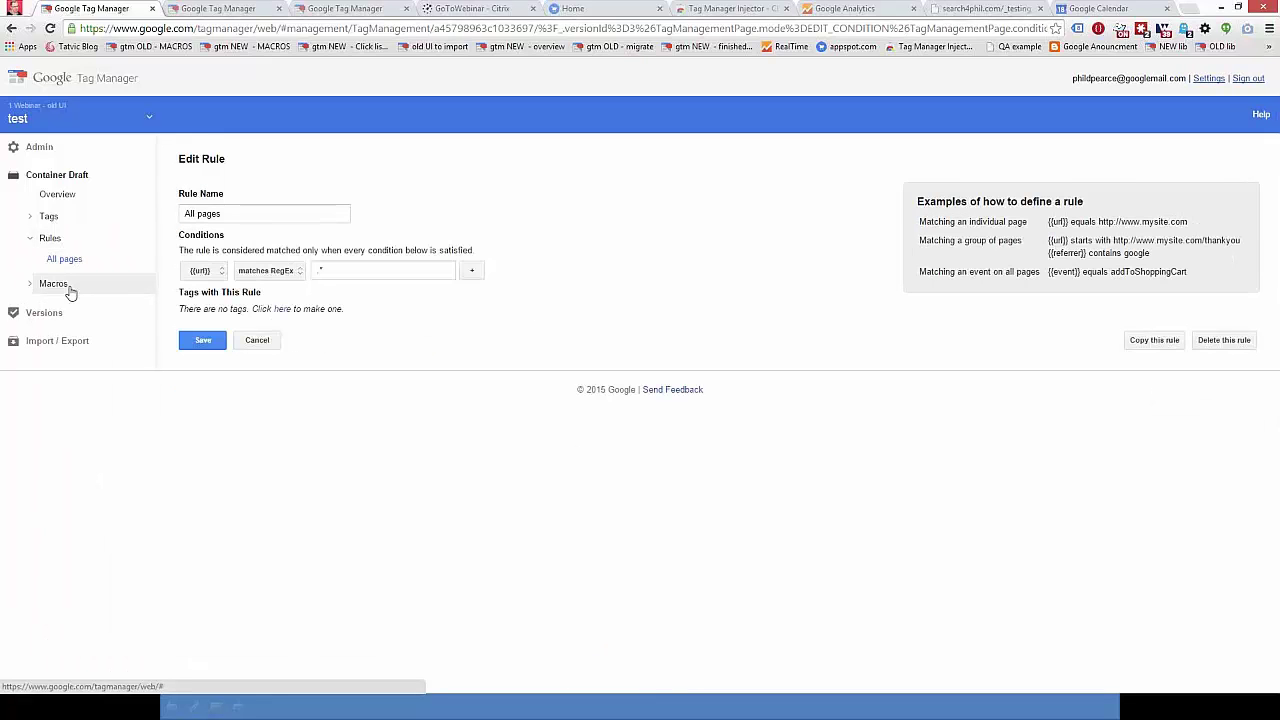
pyautogui.click(69, 288)
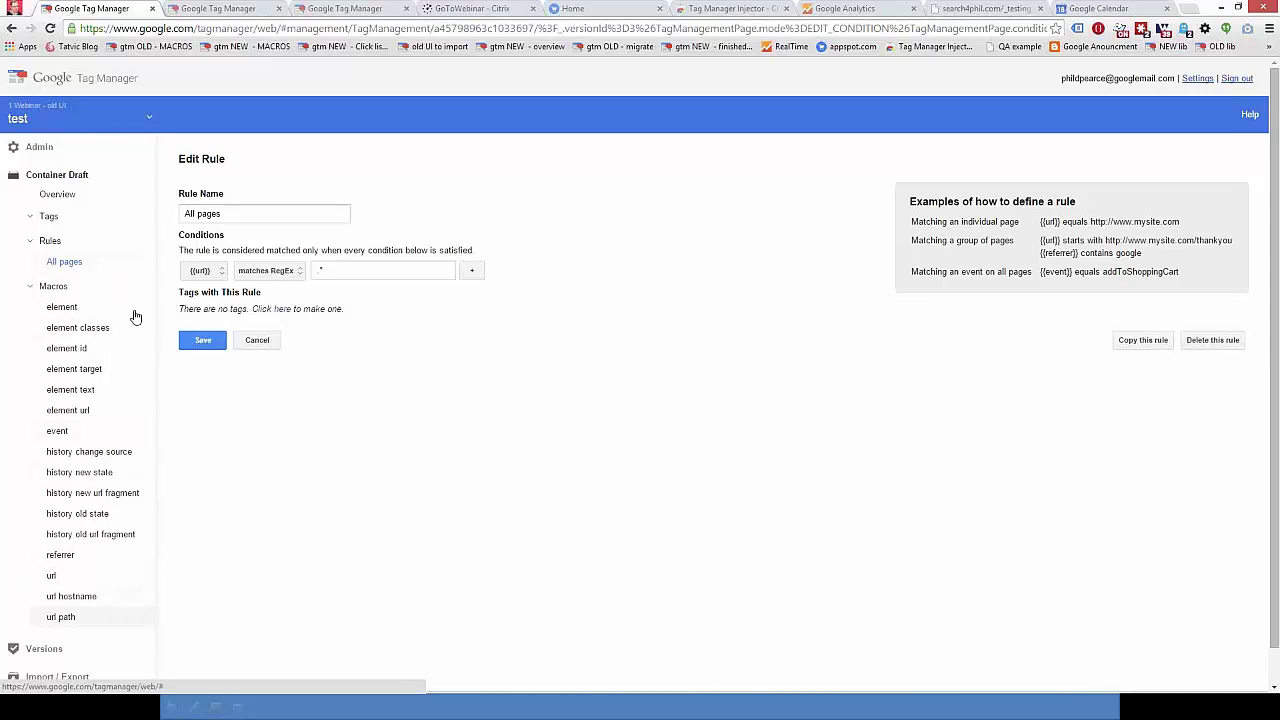
# Step: Compare the new interface's built-in variables with the macro list of the old interface
pyautogui.click(215, 9)
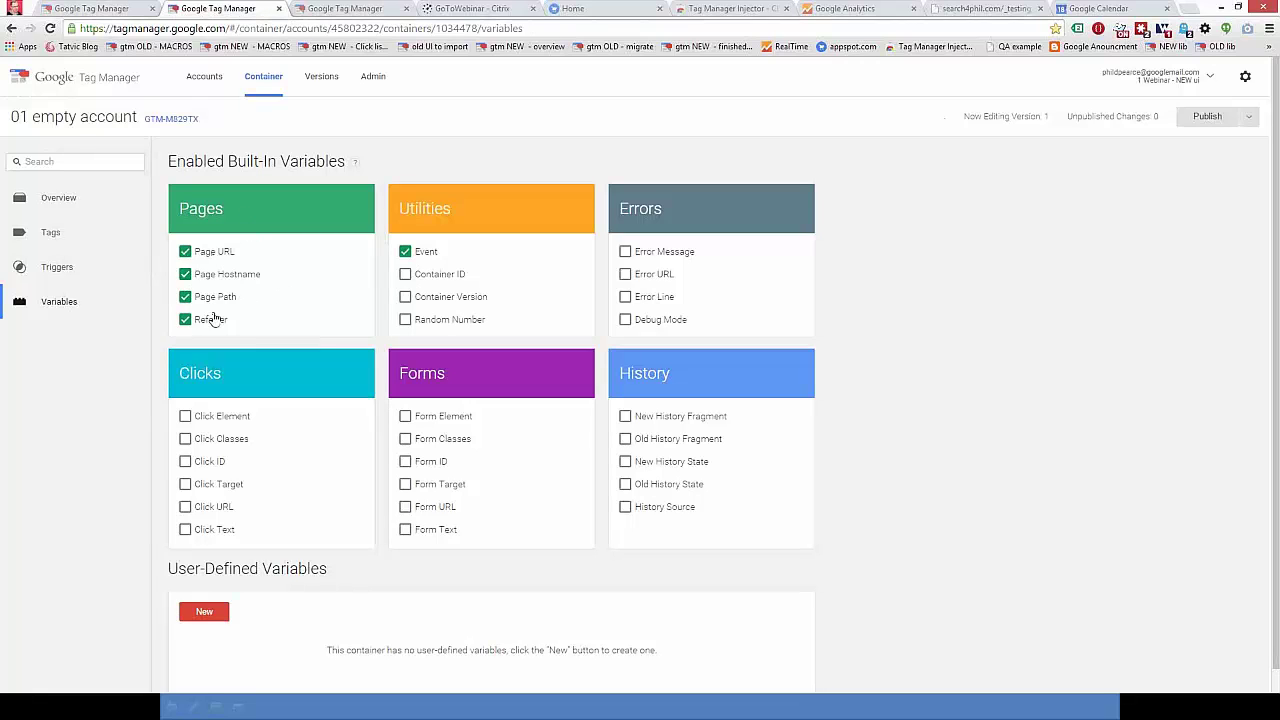
pyautogui.click(86, 9)
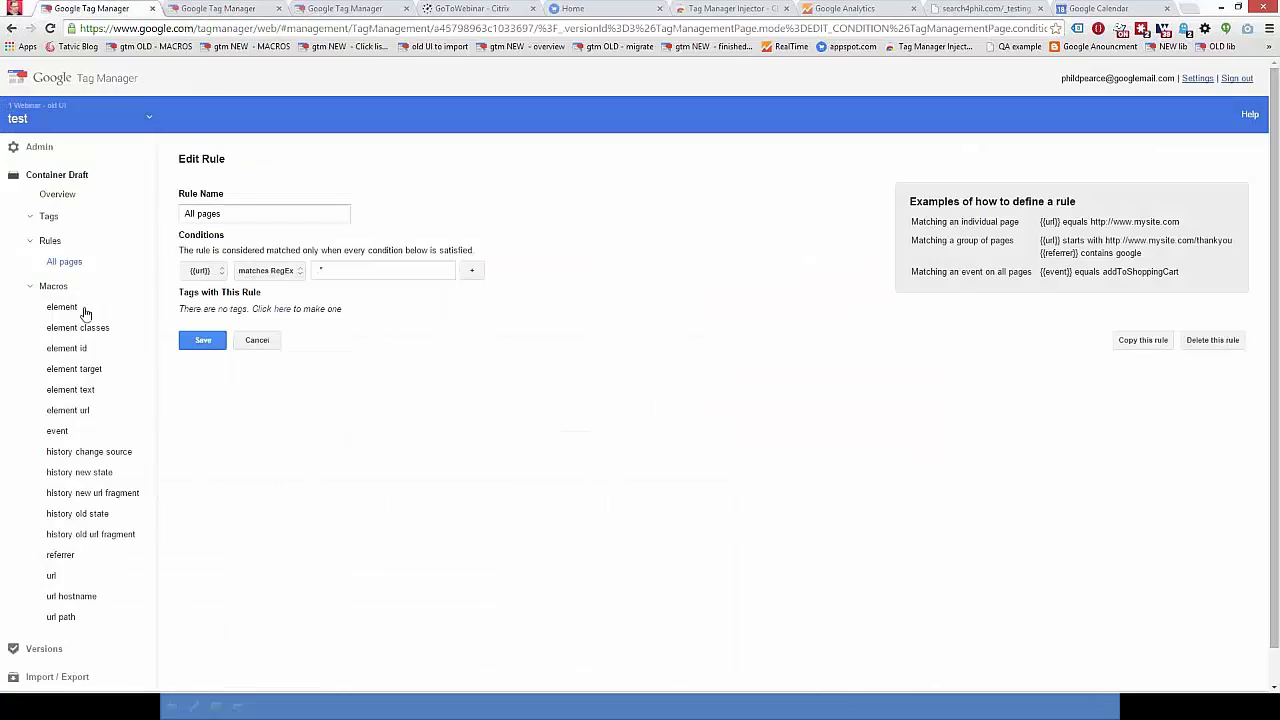
pyautogui.click(212, 9)
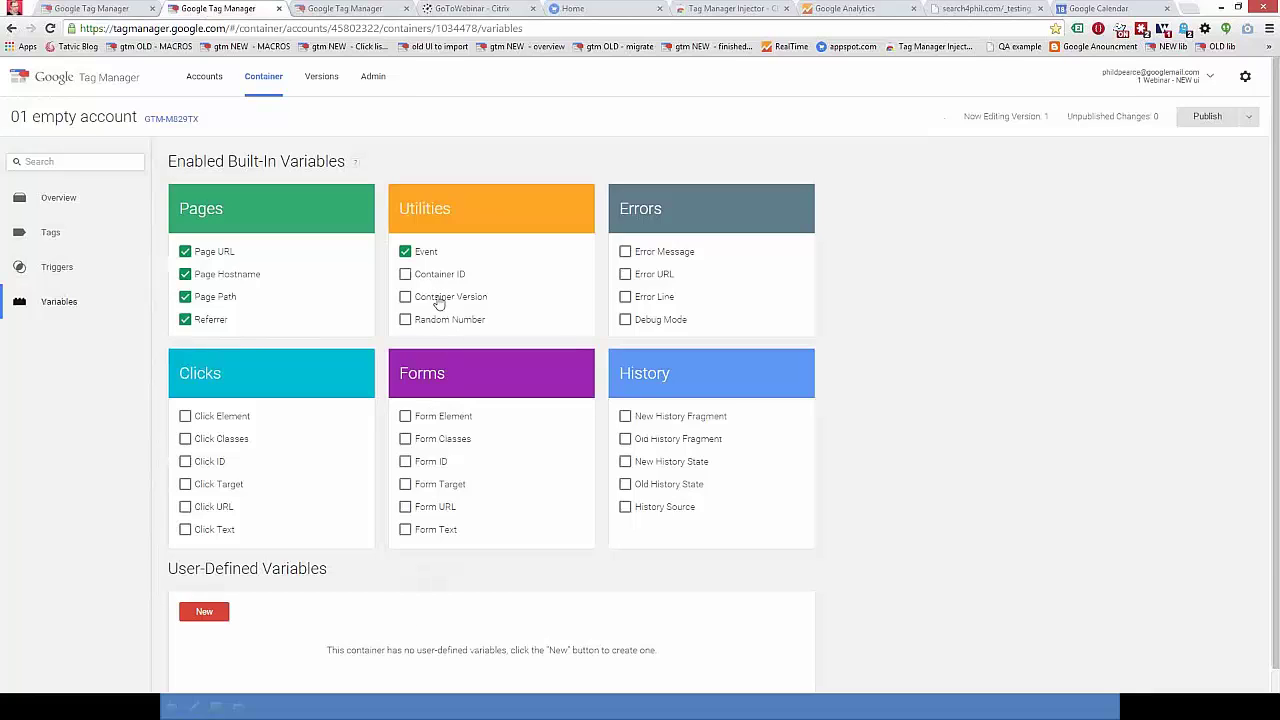
# Step: Enable the built-in variables Click Element, Click Classes, Click ID and Click Target
pyautogui.click(202, 416)
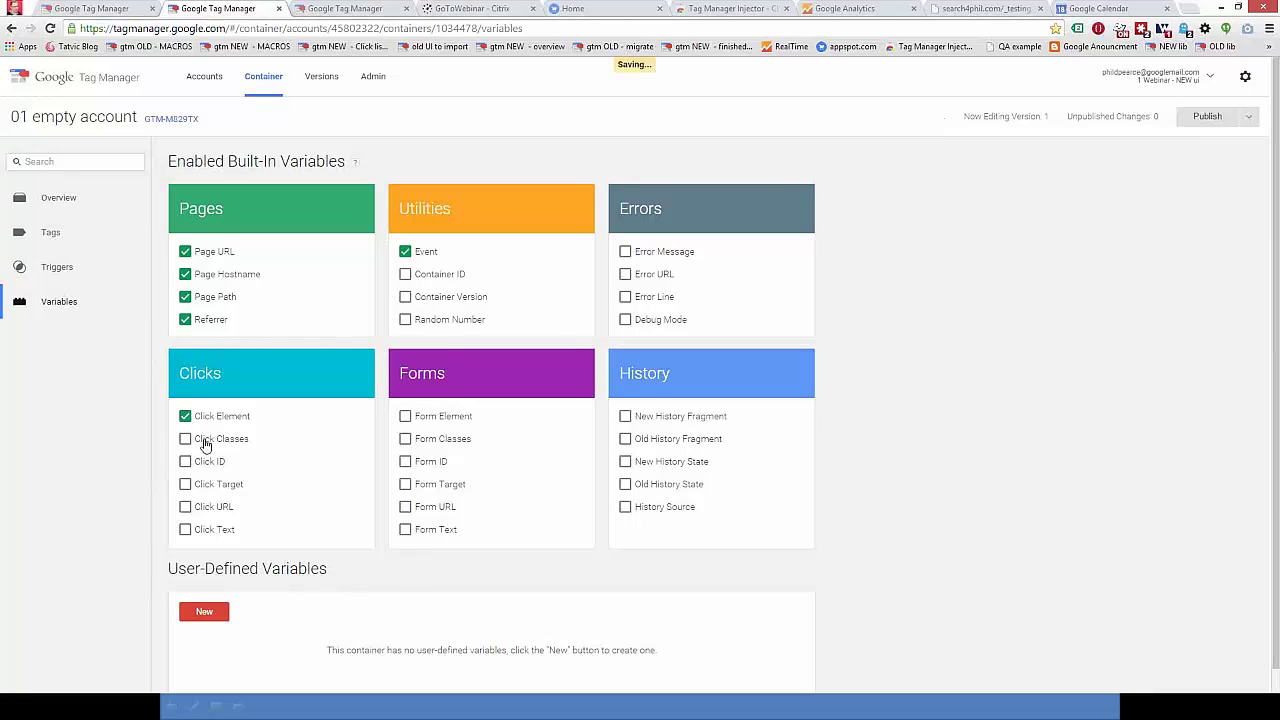
pyautogui.click(202, 439)
pyautogui.click(200, 461)
pyautogui.click(200, 484)
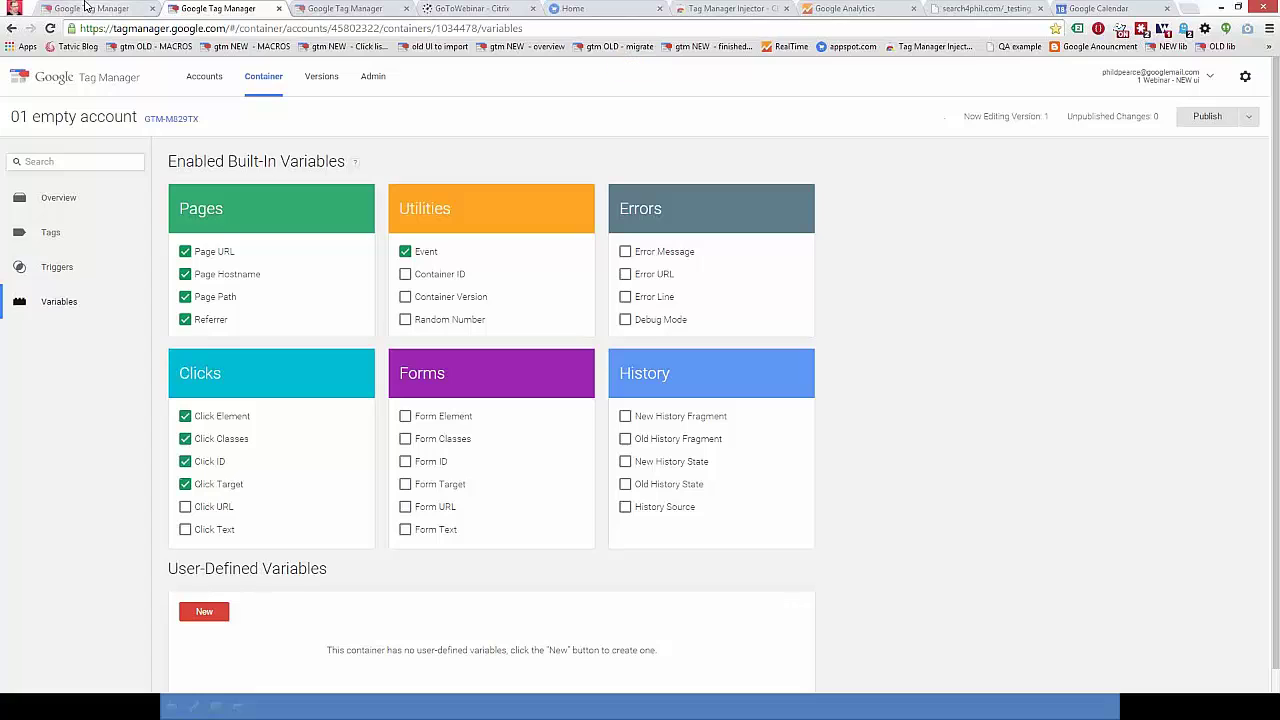
# Step: Start a new macro in the old interface's test container and set its type to HTTP Referrer
pyautogui.click(90, 8)
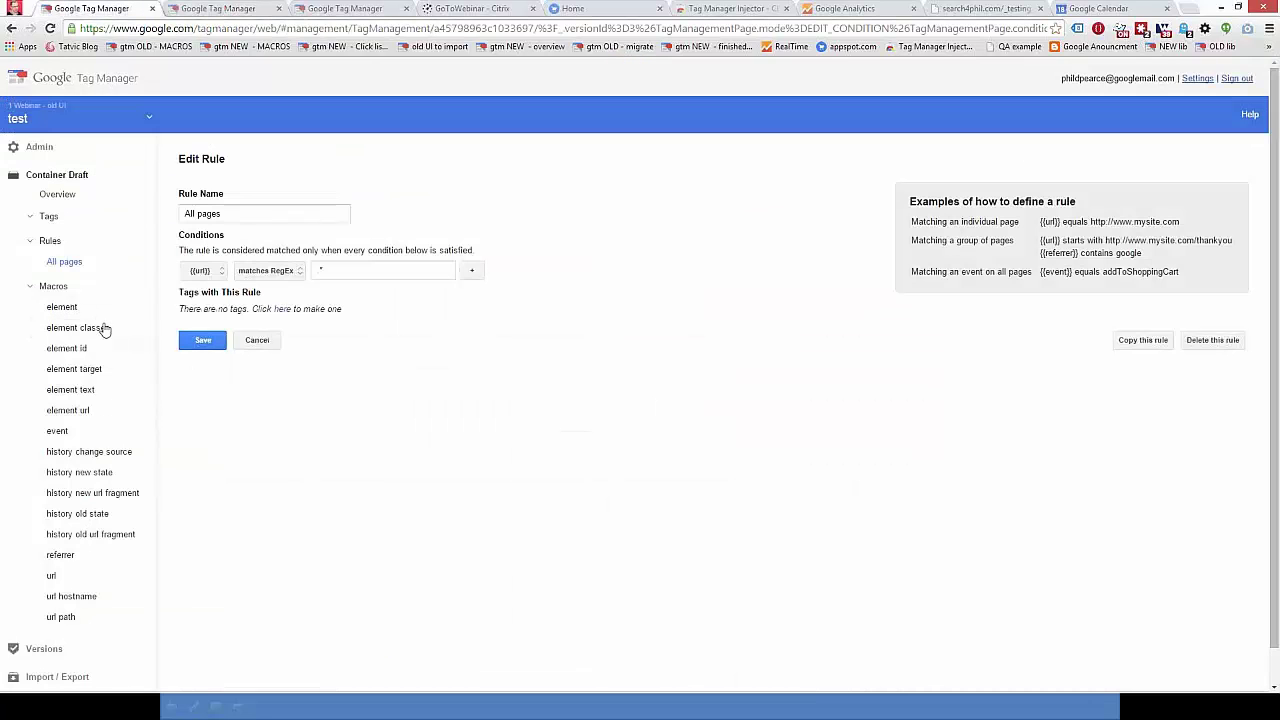
pyautogui.click(65, 194)
pyautogui.click(203, 219)
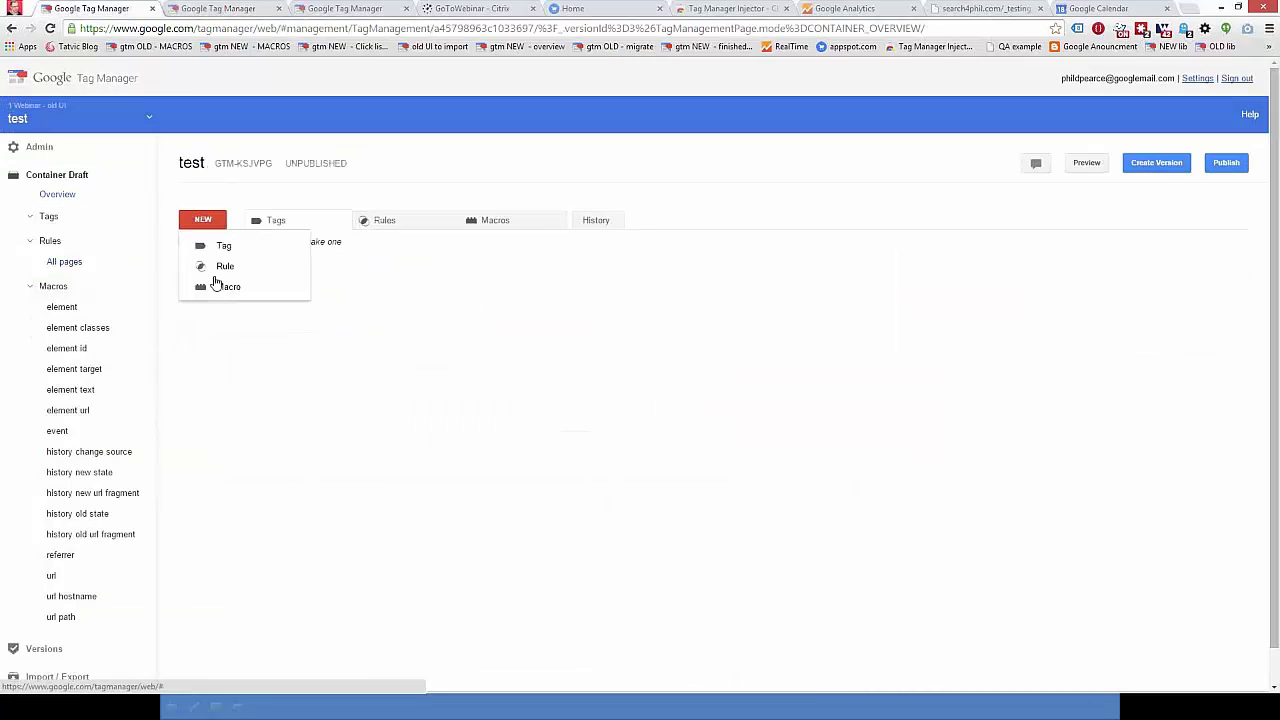
pyautogui.click(222, 287)
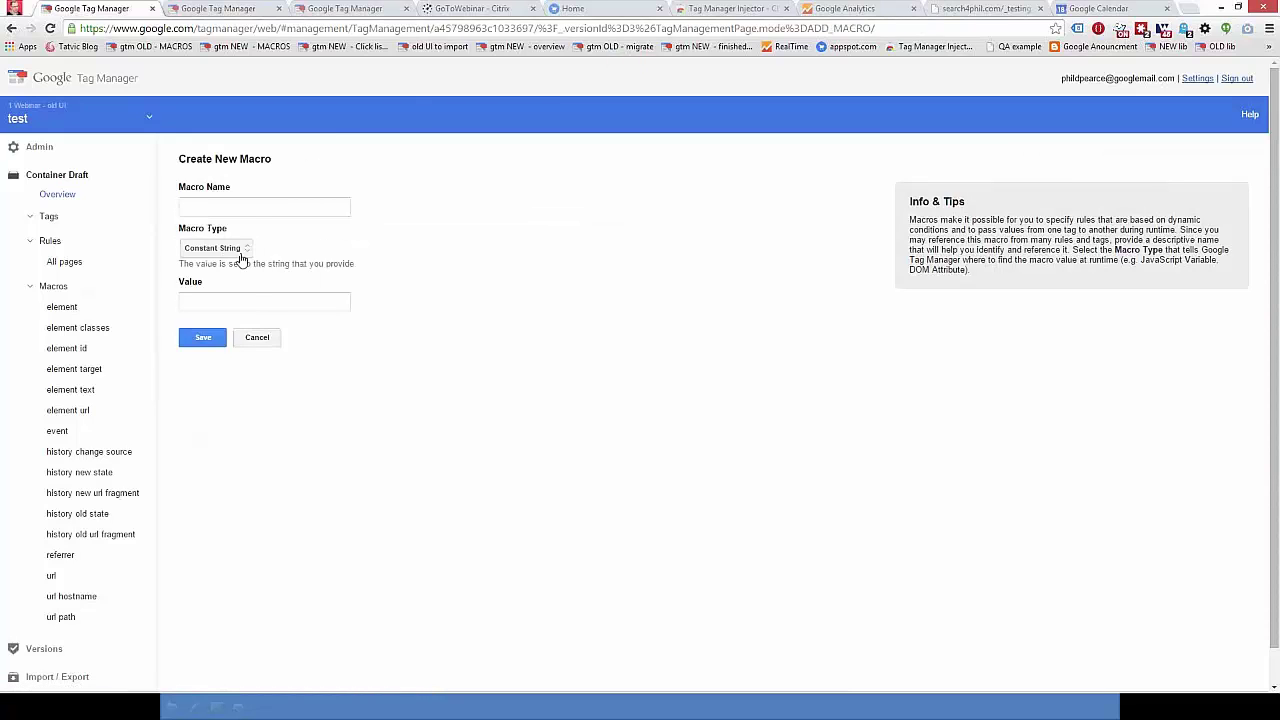
pyautogui.click(230, 250)
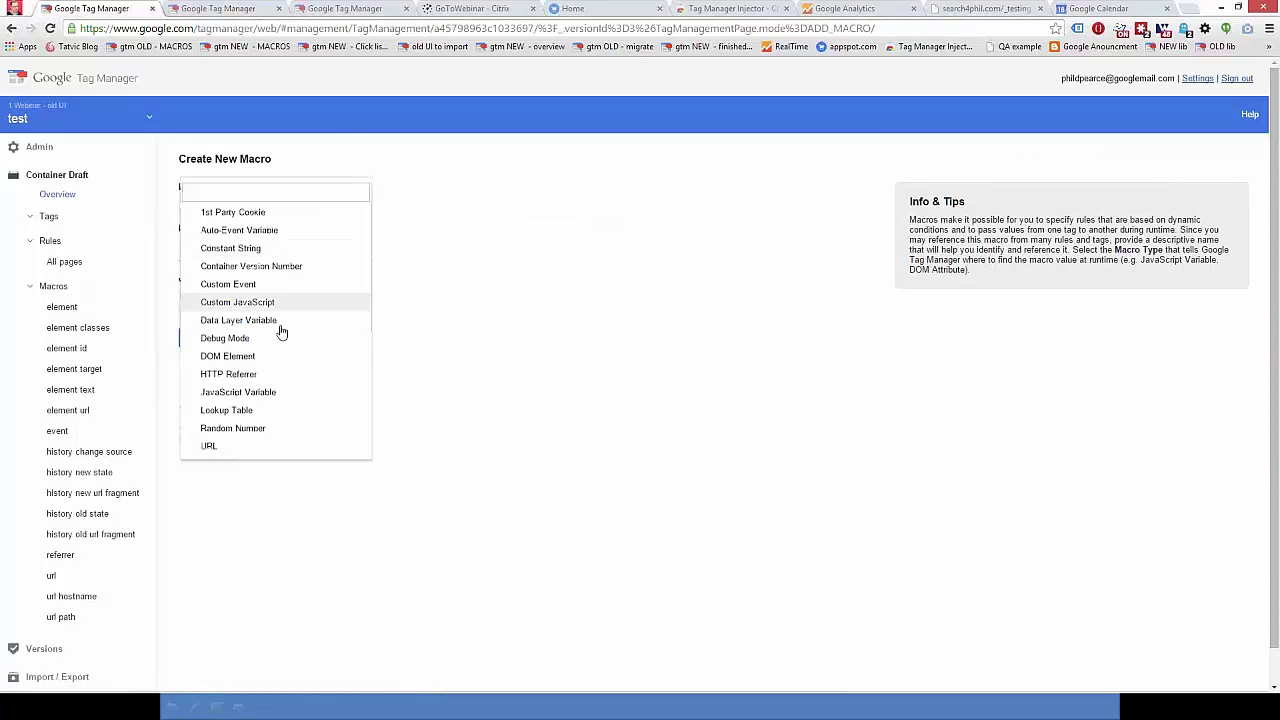
pyautogui.click(249, 375)
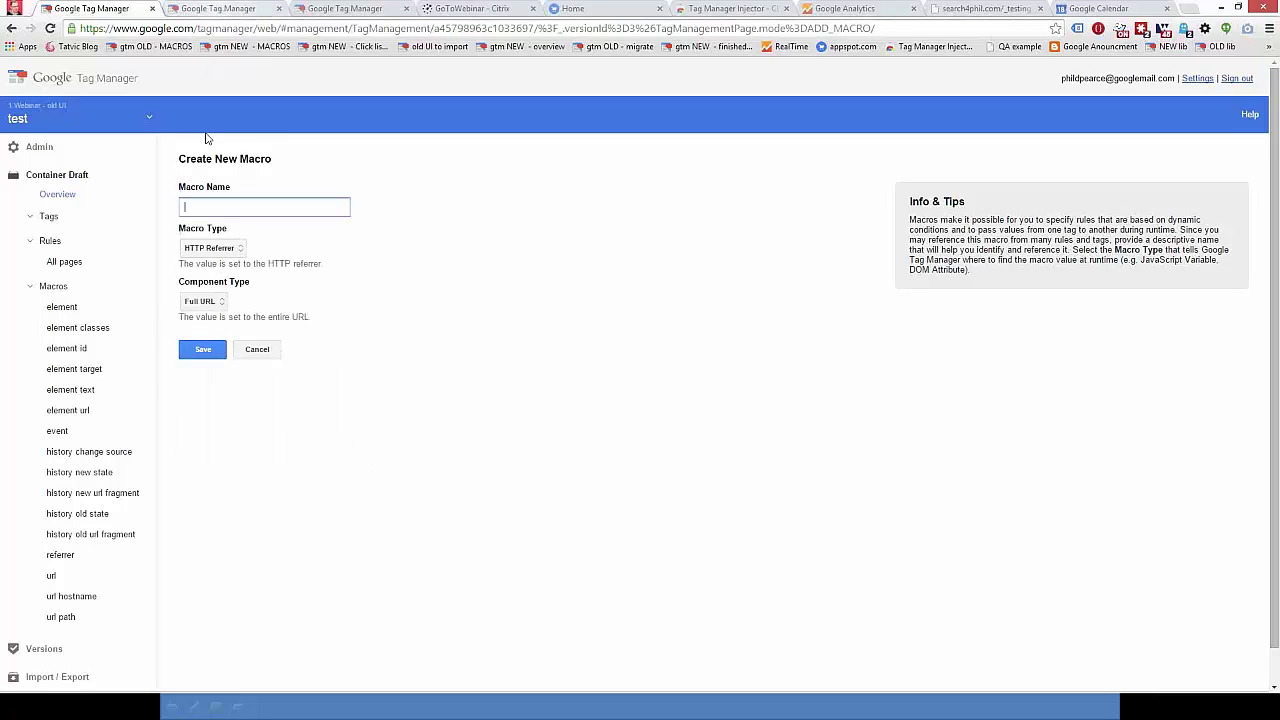
# Step: Compare the old interface's new-macro form with the built-in variables page of the new interface
pyautogui.click(216, 8)
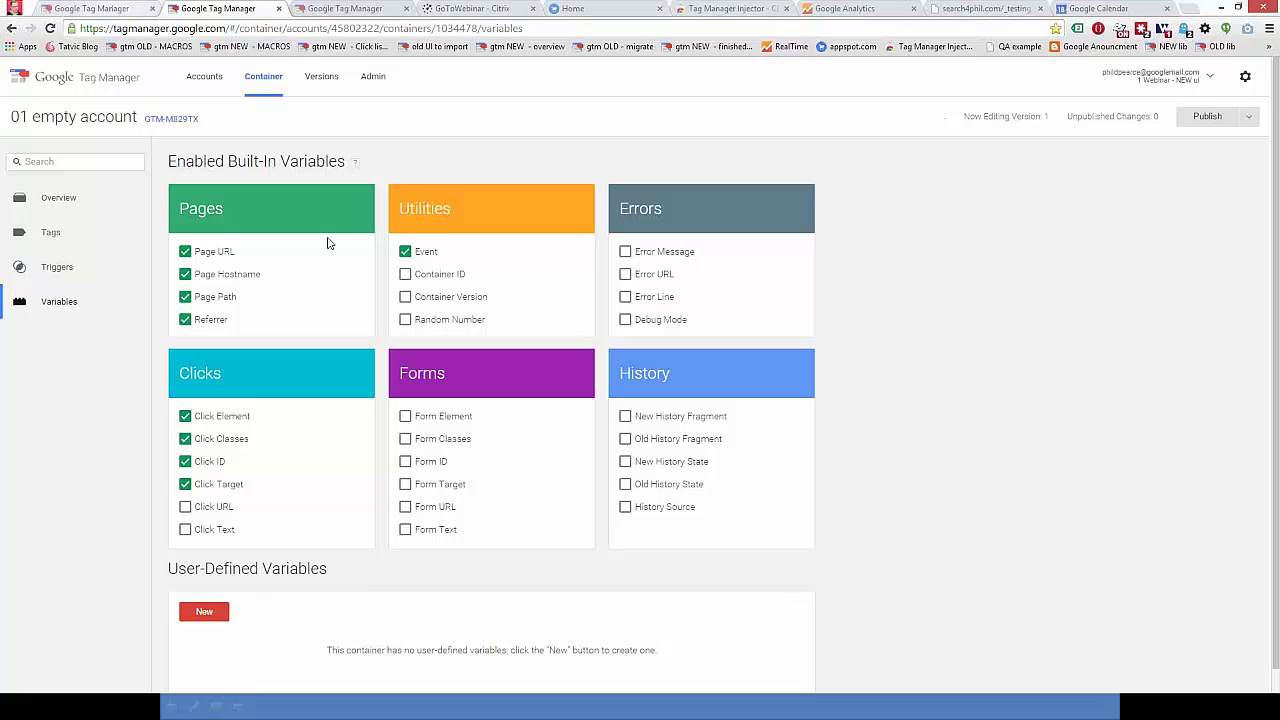
pyautogui.click(104, 8)
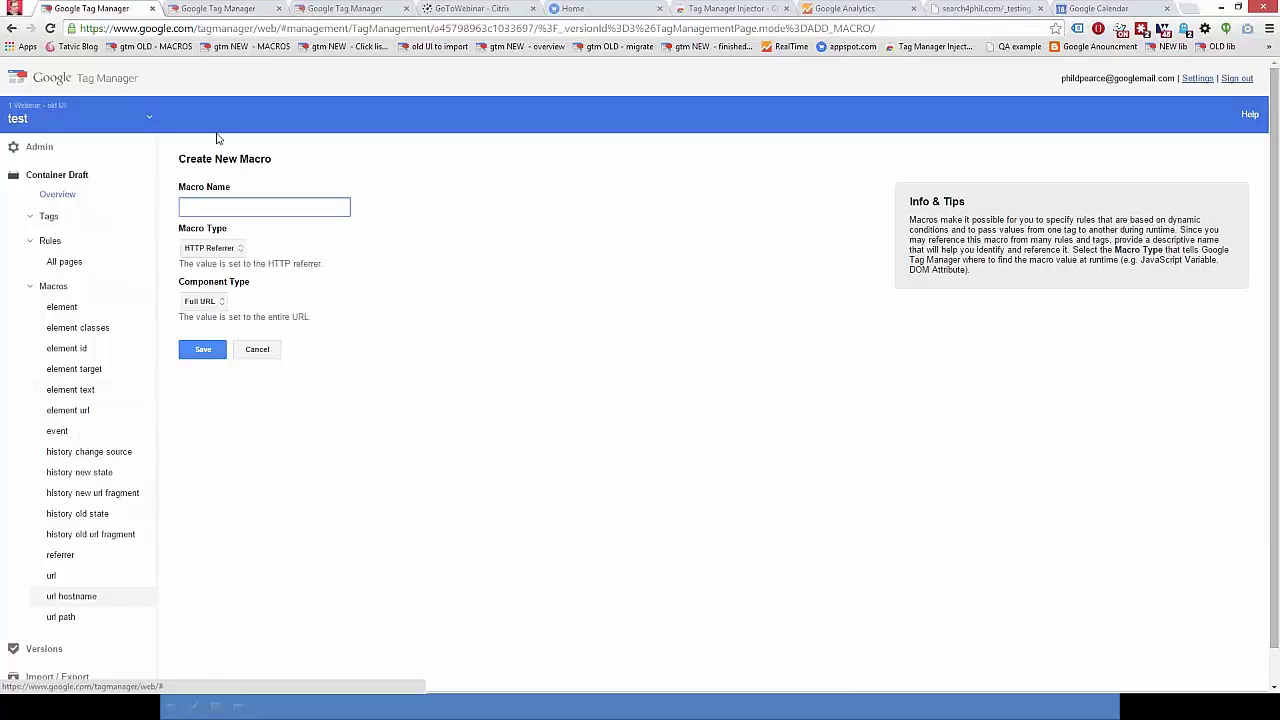
pyautogui.click(236, 7)
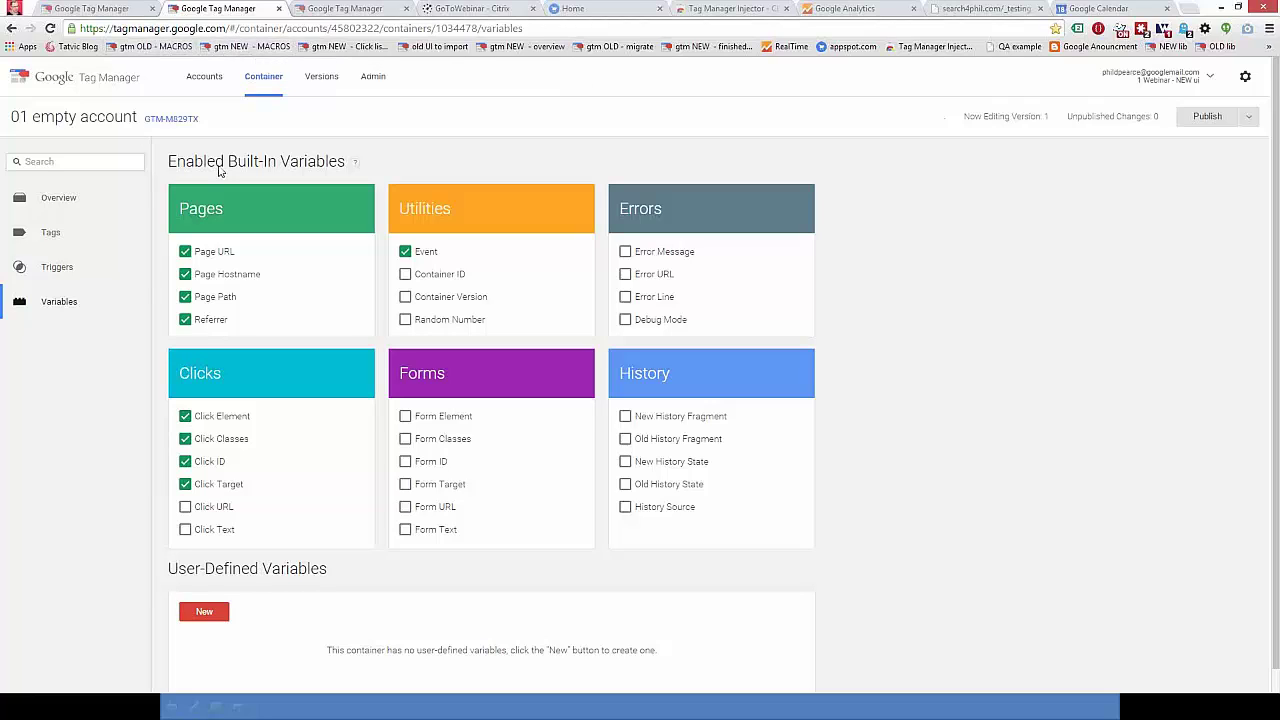
# Step: Start a new Google Analytics tag in the 01 empty account container, using the Universal Analytics tag type
pyautogui.click(63, 238)
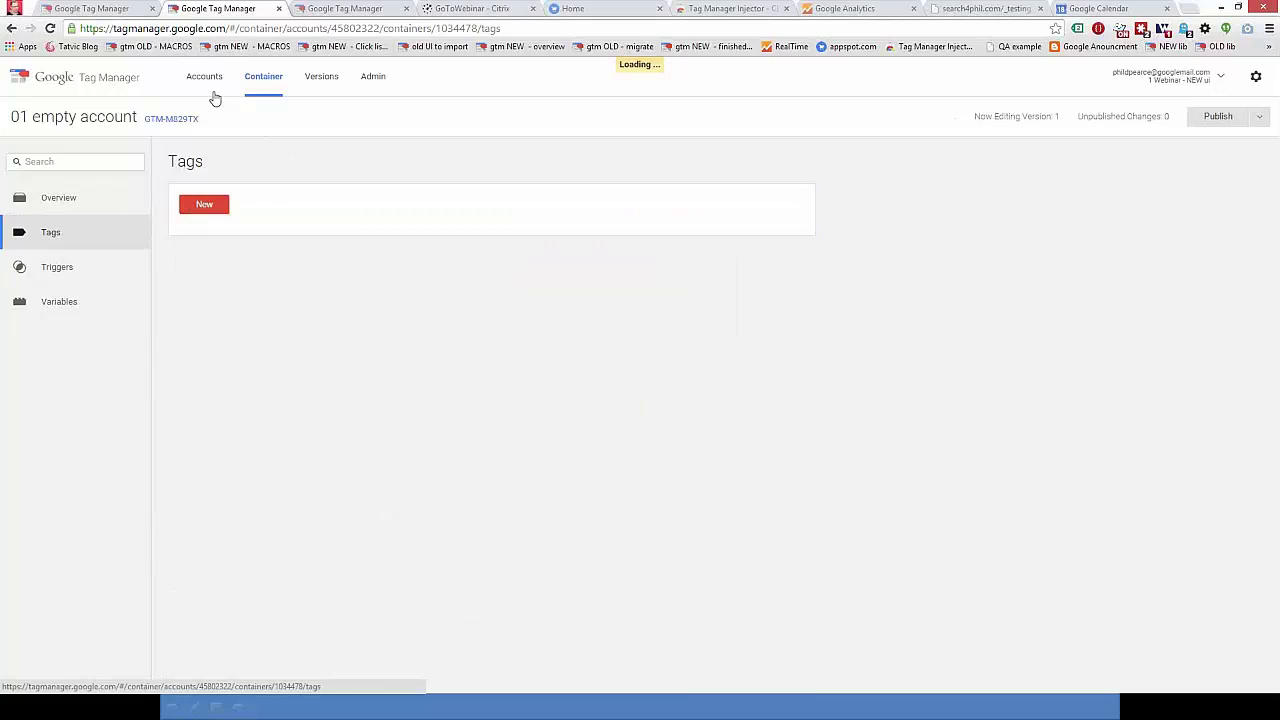
pyautogui.click(204, 206)
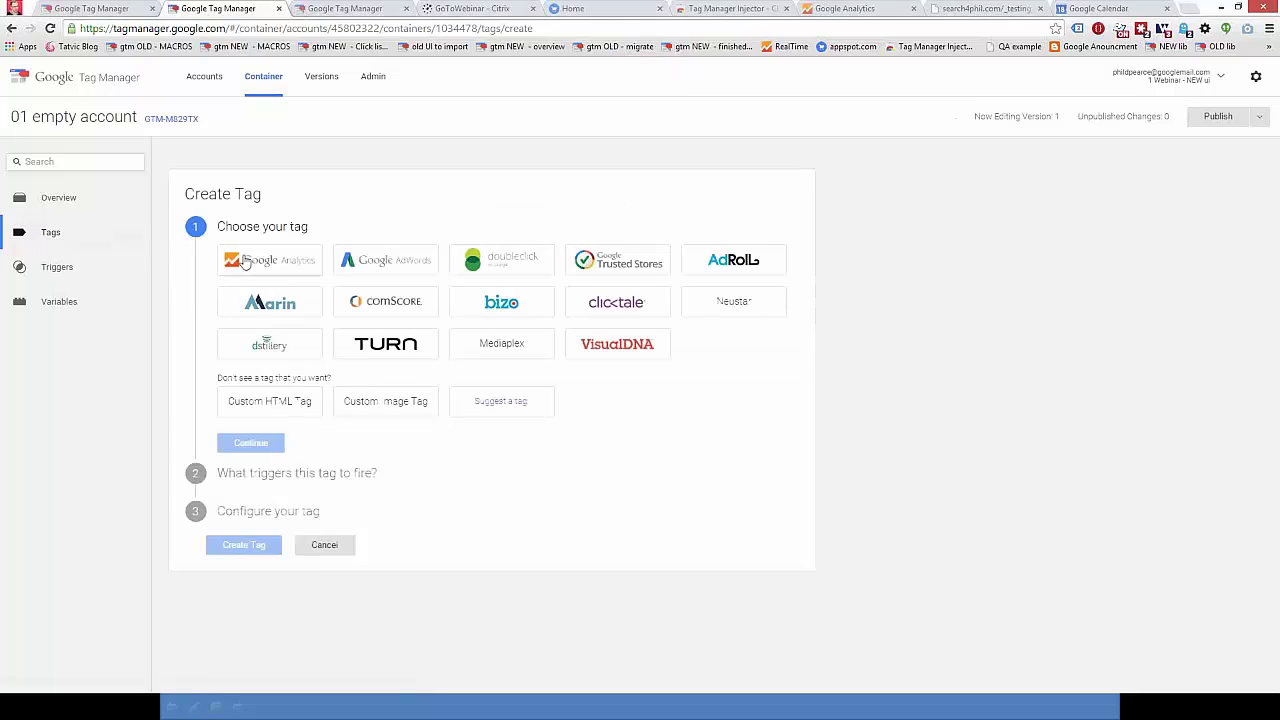
pyautogui.click(266, 260)
pyautogui.click(285, 335)
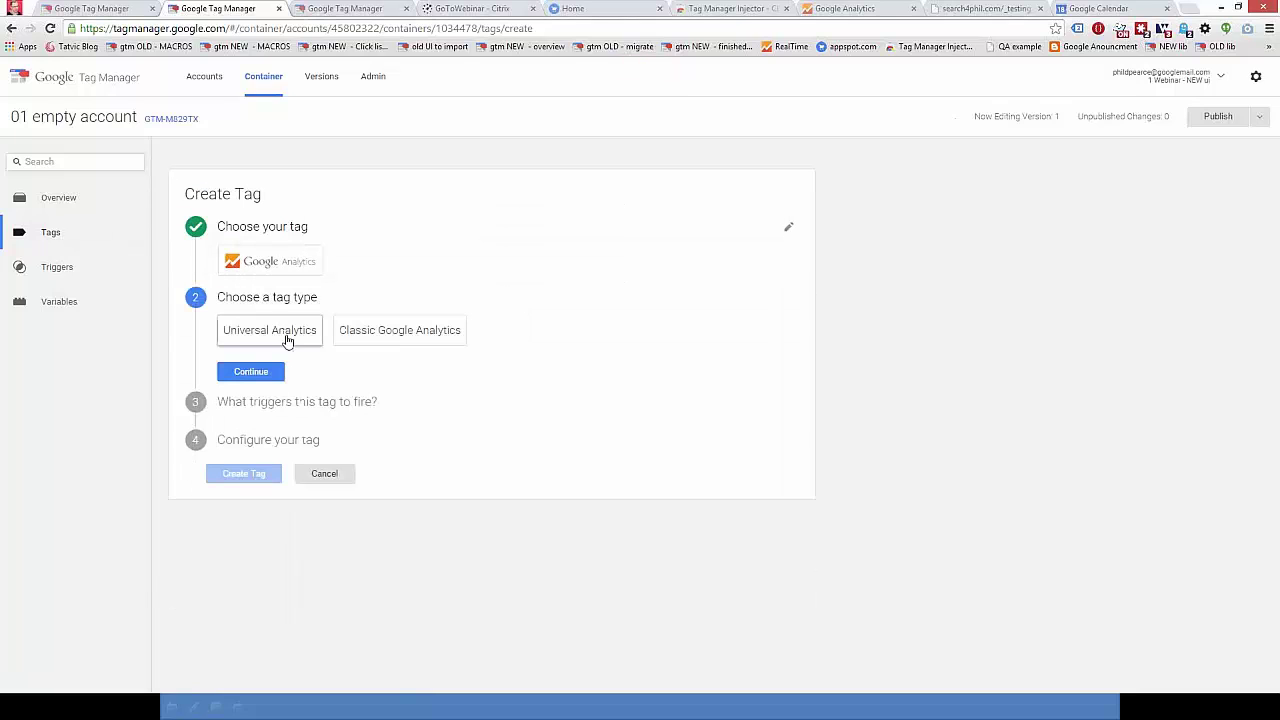
pyautogui.click(274, 377)
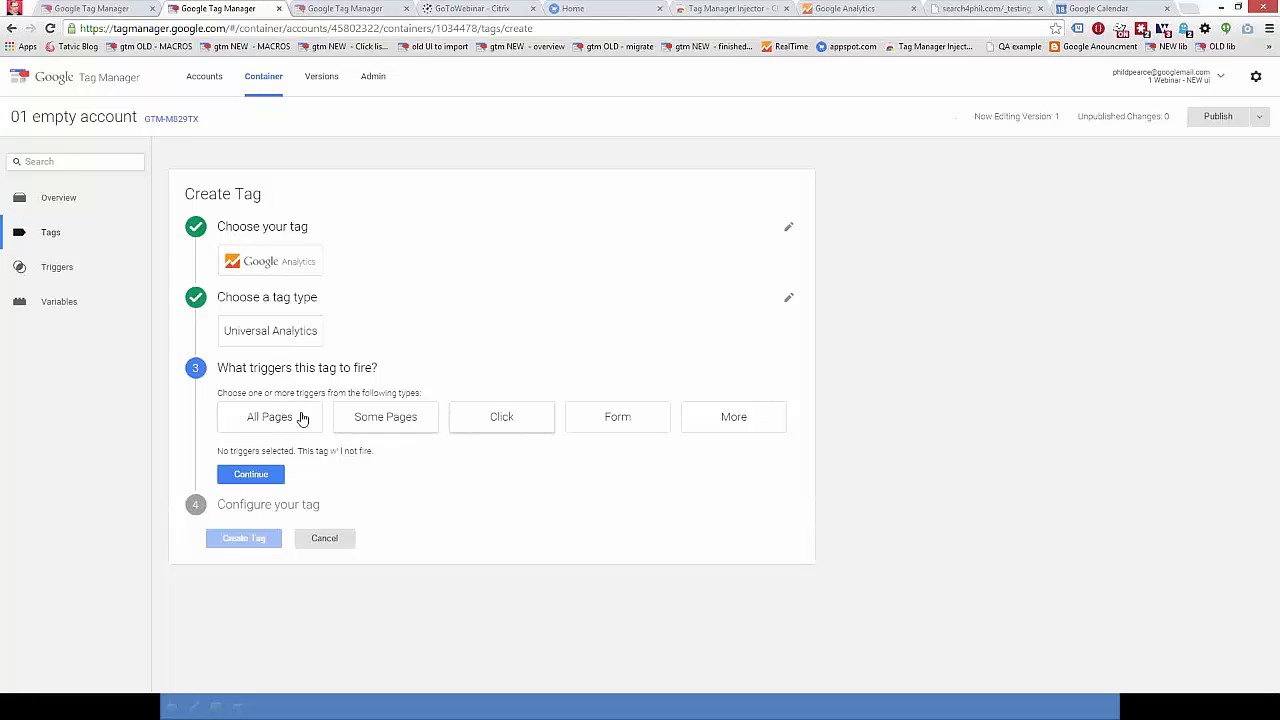
# Step: Add a Click trigger to the tag, set its trigger type to Link Click and turn off Check Validation
pyautogui.click(505, 415)
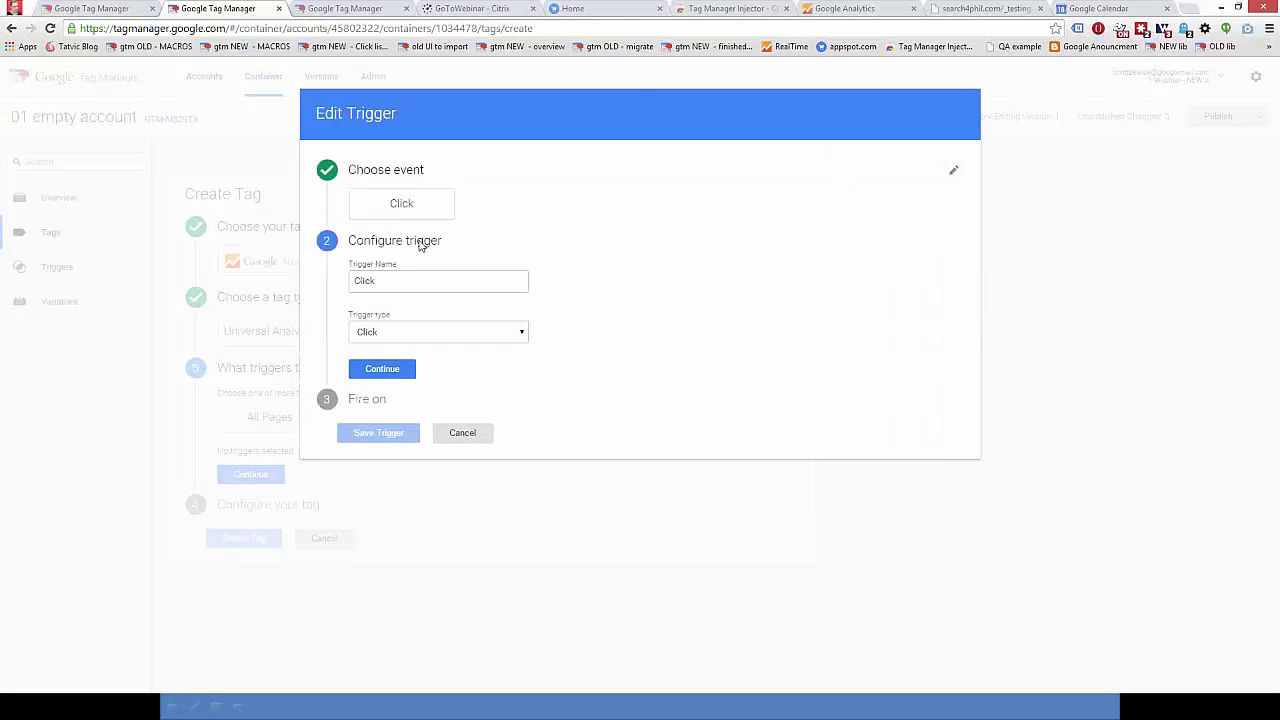
pyautogui.click(390, 337)
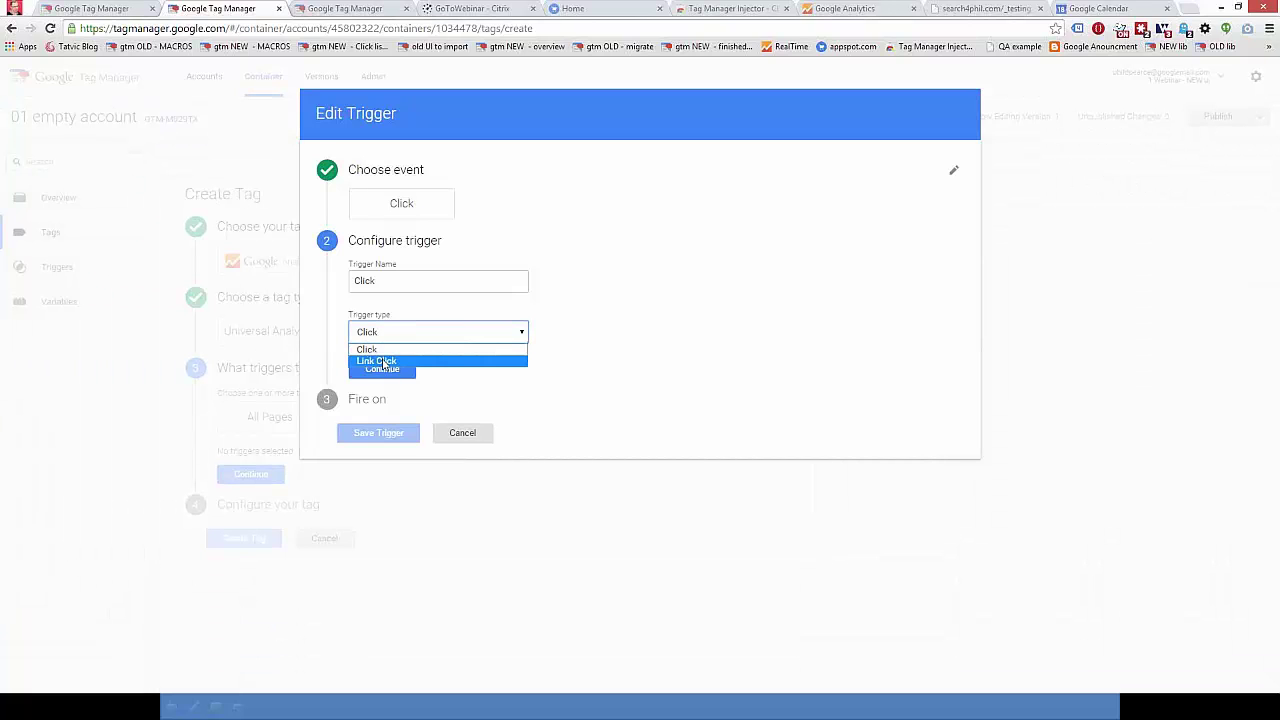
pyautogui.click(357, 327)
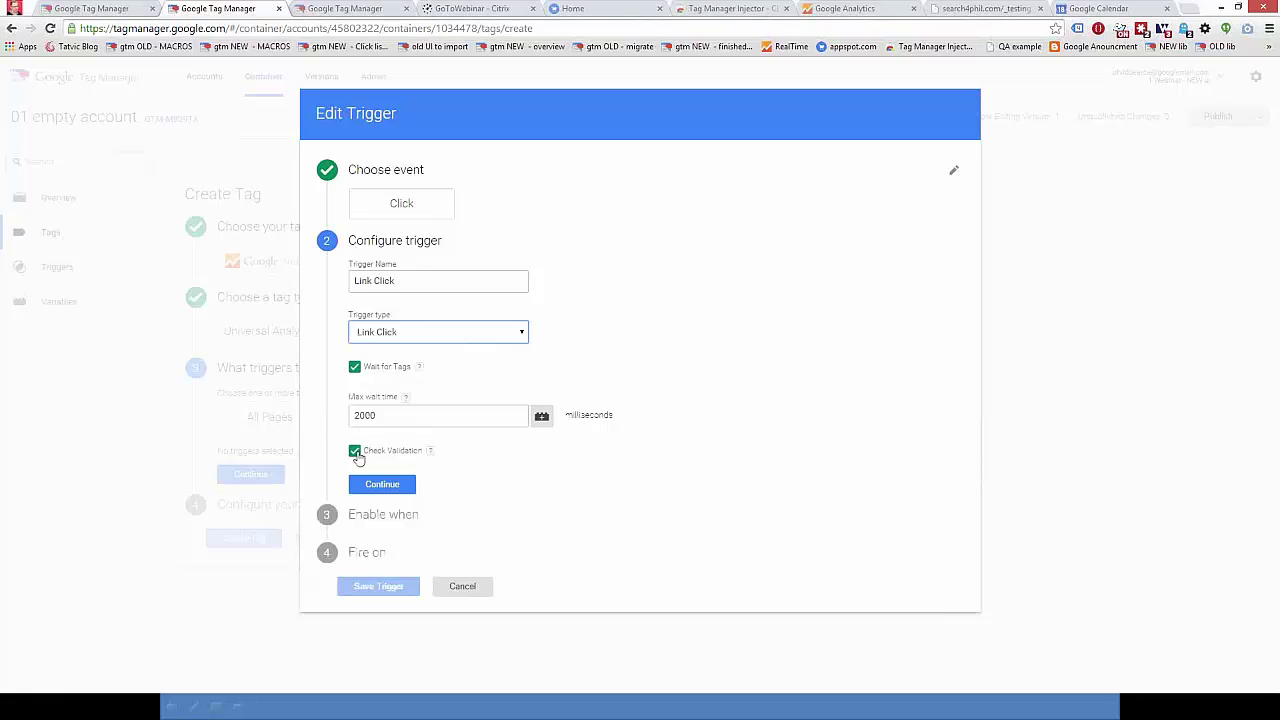
pyautogui.click(355, 452)
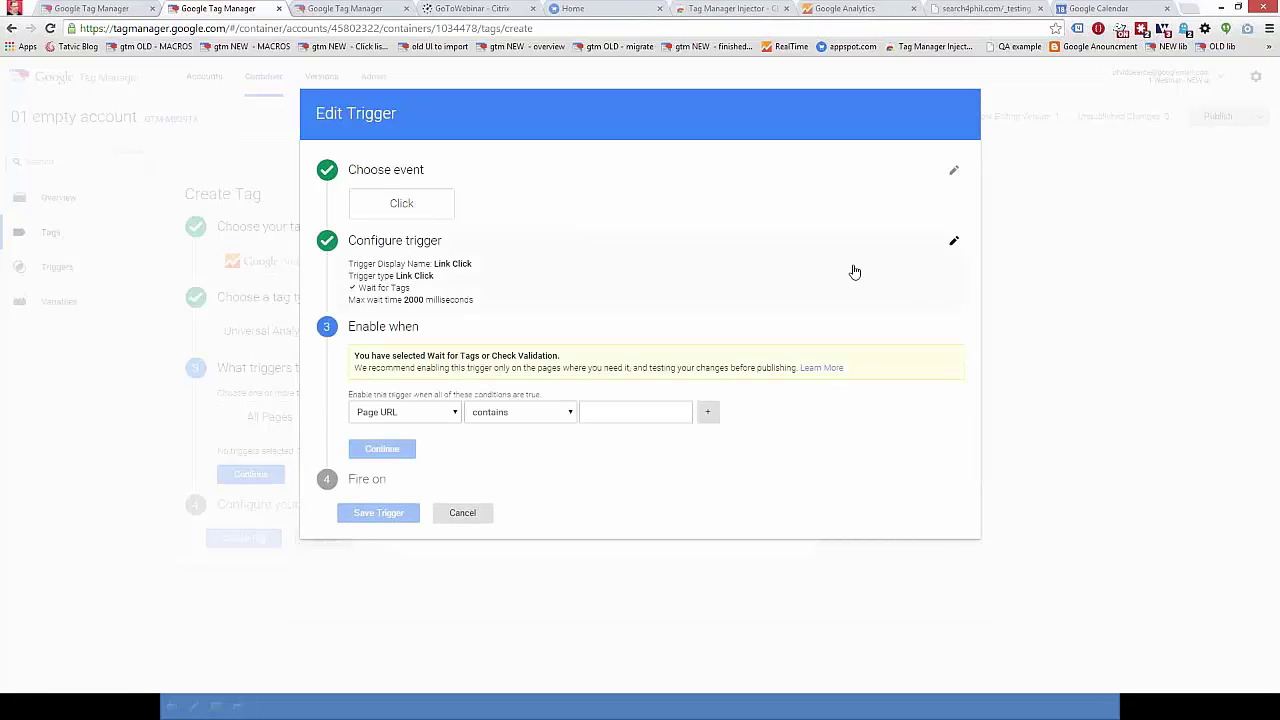
# Step: Reopen the Link Click trigger's configuration, turn off Wait for Tags and continue to the firing conditions
pyautogui.click(477, 286)
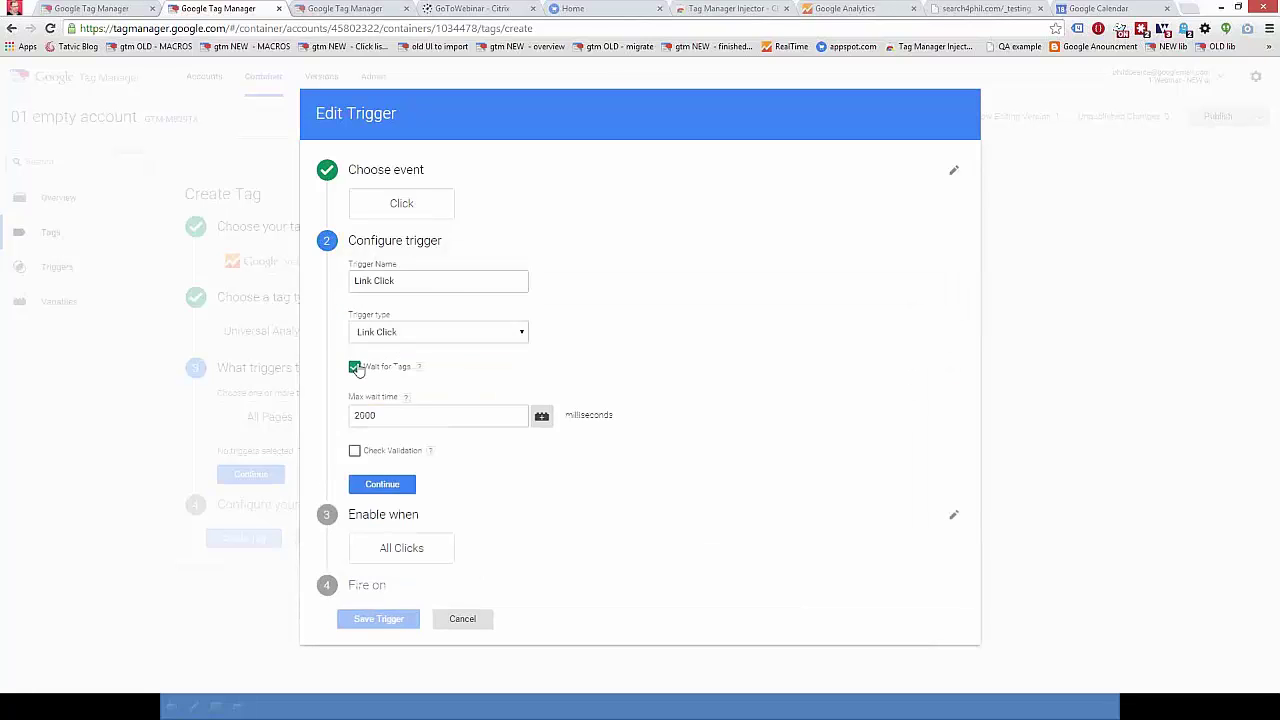
pyautogui.click(354, 367)
pyautogui.click(382, 438)
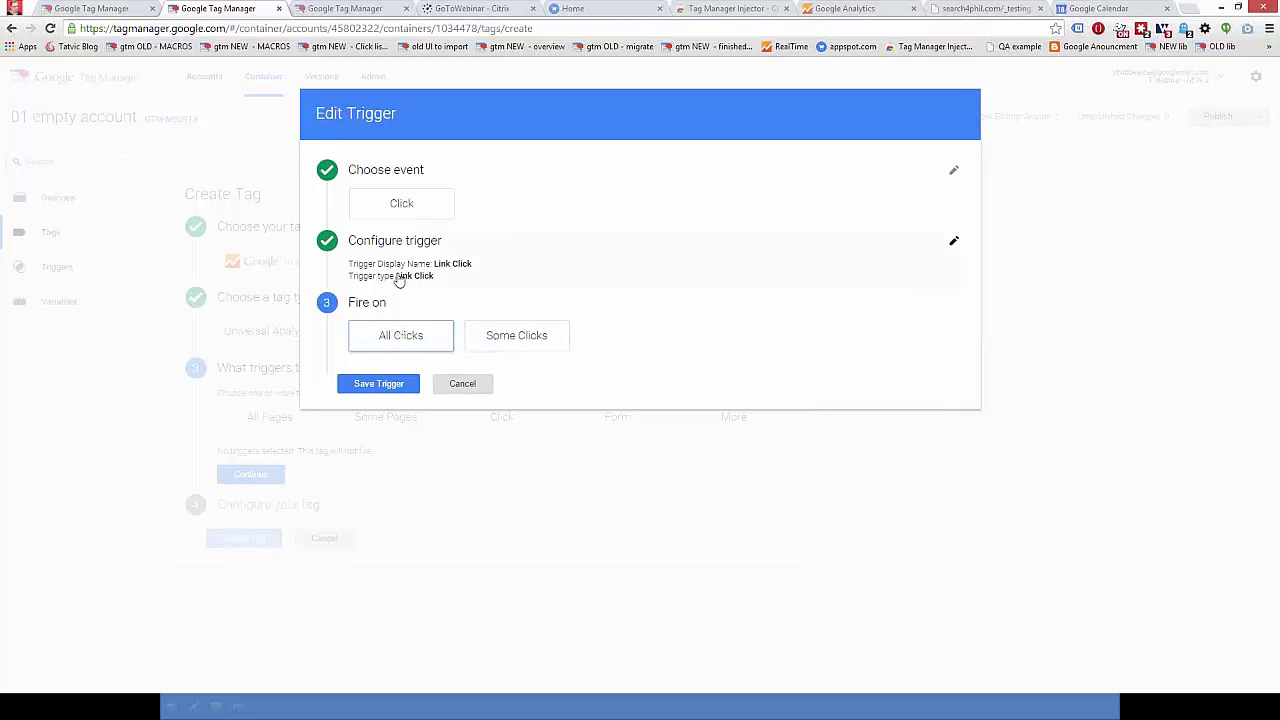
# Step: Restrict the Link Click trigger to Some Clicks with a firing condition where Page URL matches RegEx
pyautogui.click(531, 340)
pyautogui.click(434, 344)
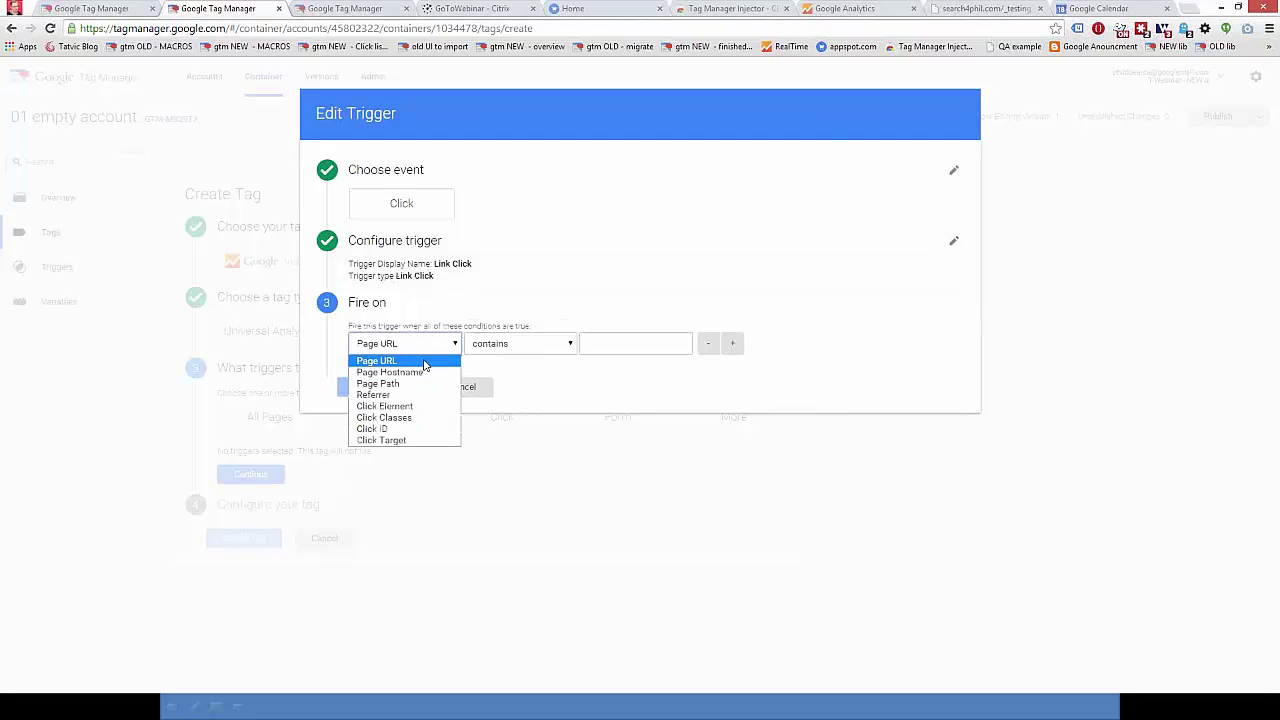
pyautogui.click(470, 358)
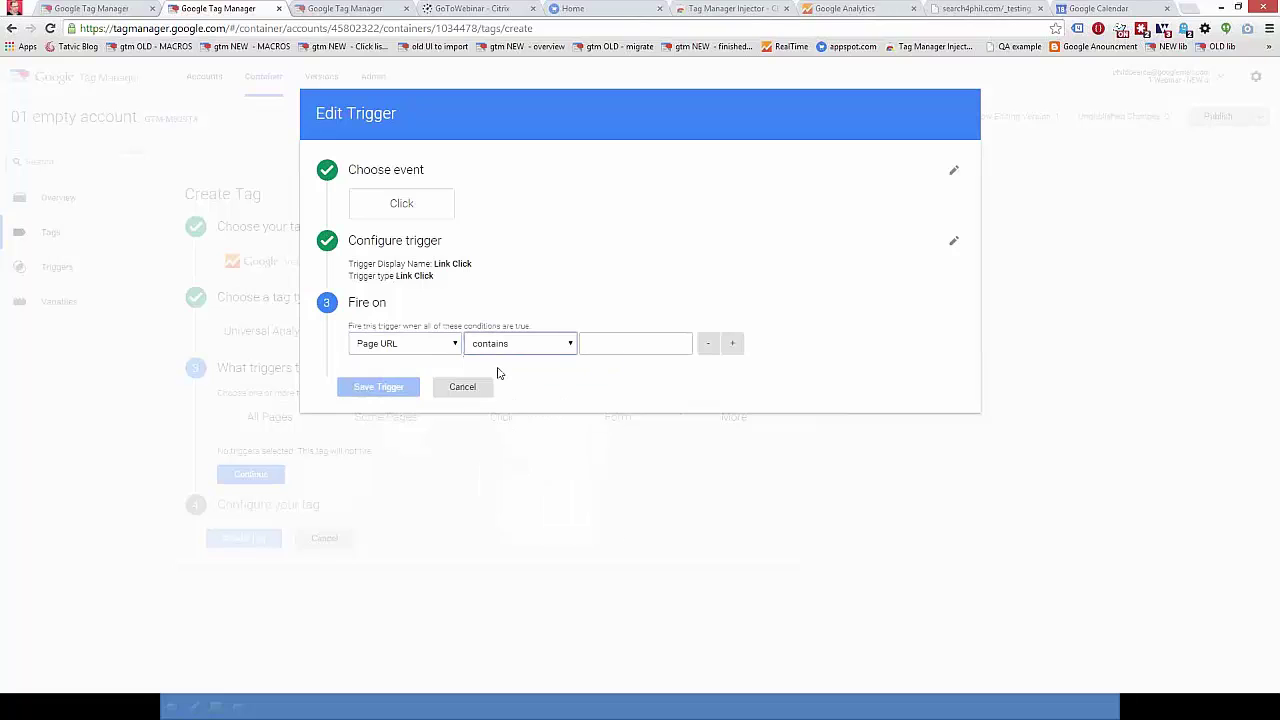
pyautogui.click(492, 346)
pyautogui.click(518, 406)
pyautogui.click(587, 344)
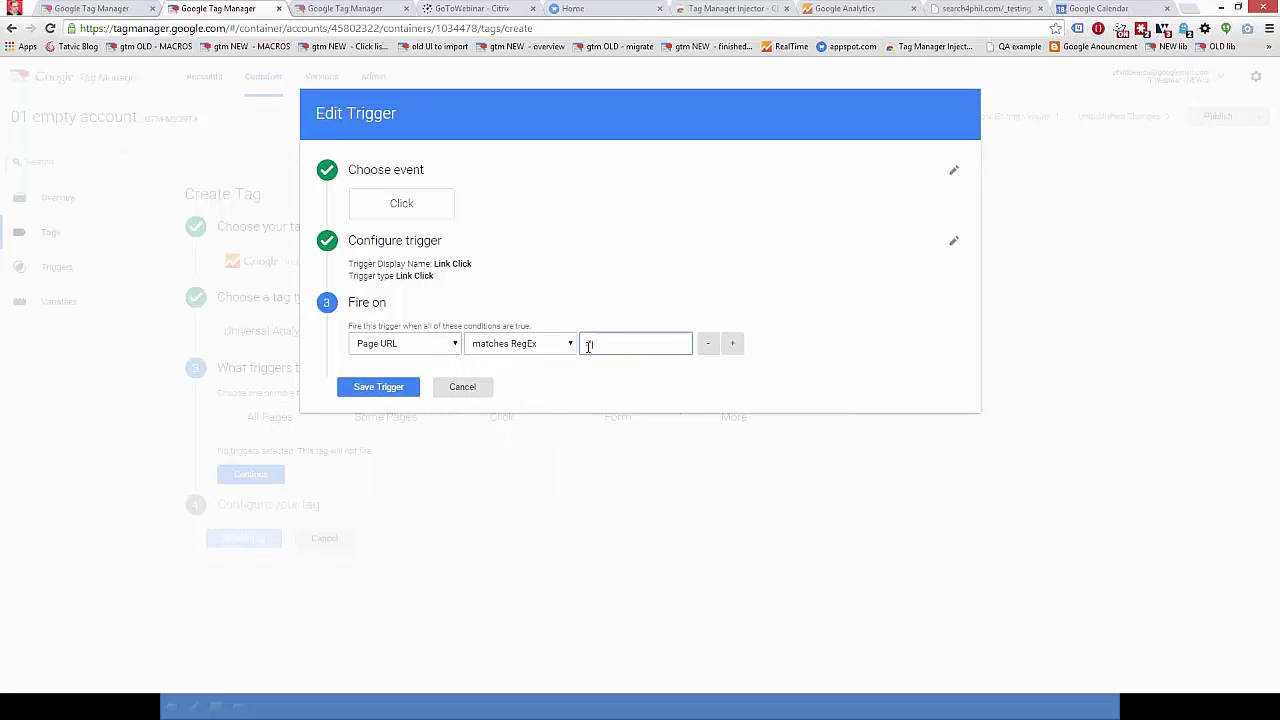
pyautogui.moveTo(605, 342); pyautogui.dragTo(383, 319)
# Step: Return through the trigger configuration, remove the Page URL condition and set the trigger to fire on All Clicks
pyautogui.click(953, 241)
pyautogui.click(397, 436)
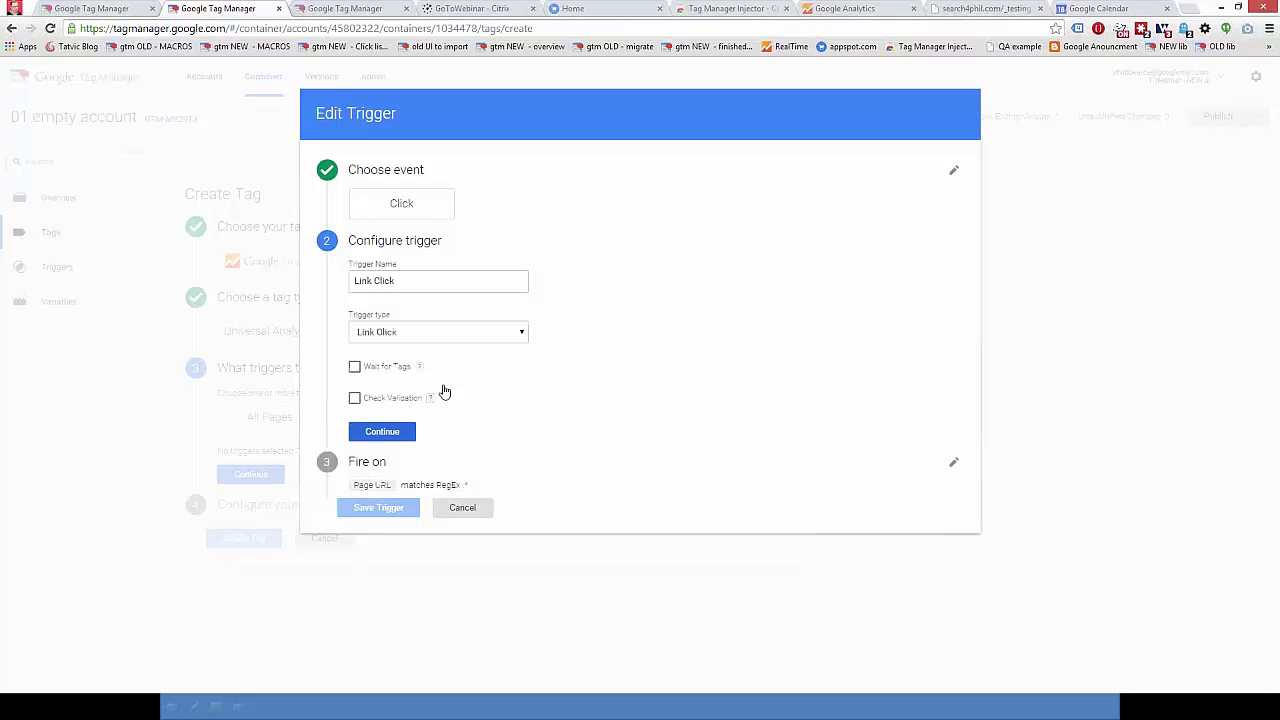
pyautogui.click(708, 343)
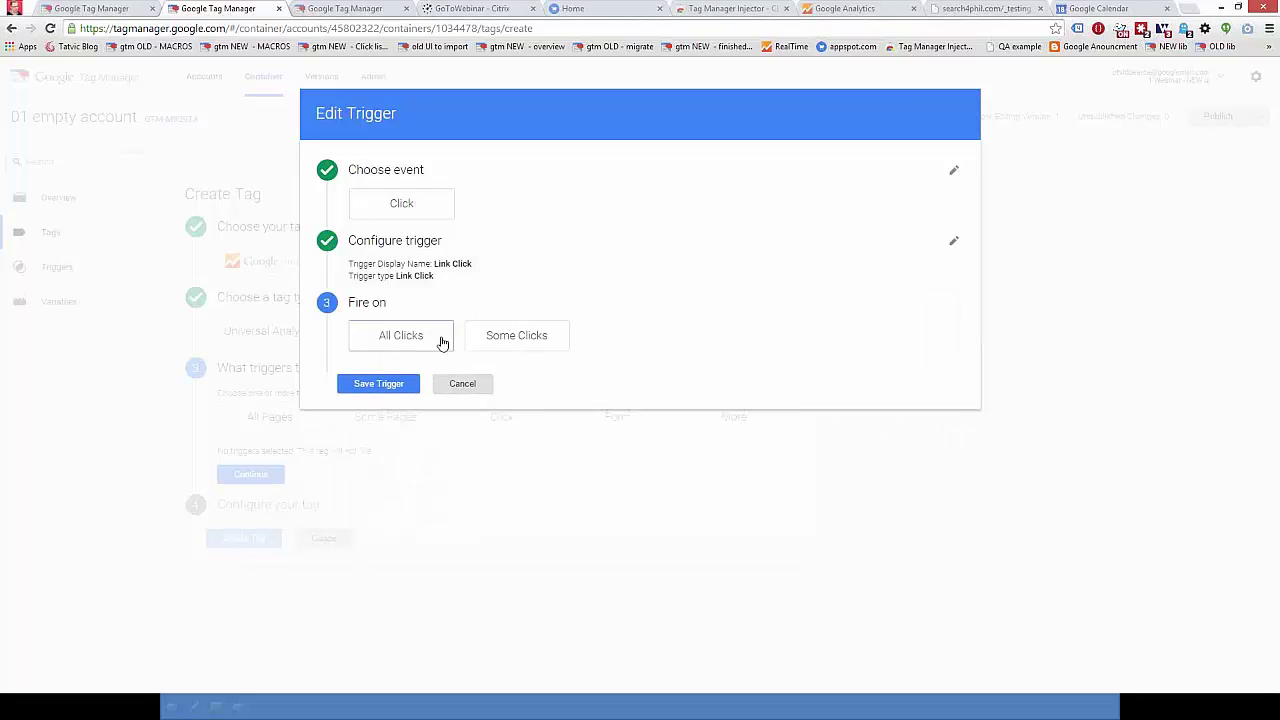
pyautogui.click(400, 335)
# Step: Reopen the trigger configuration, change the trigger type to Click and continue to the firing conditions
pyautogui.click(955, 243)
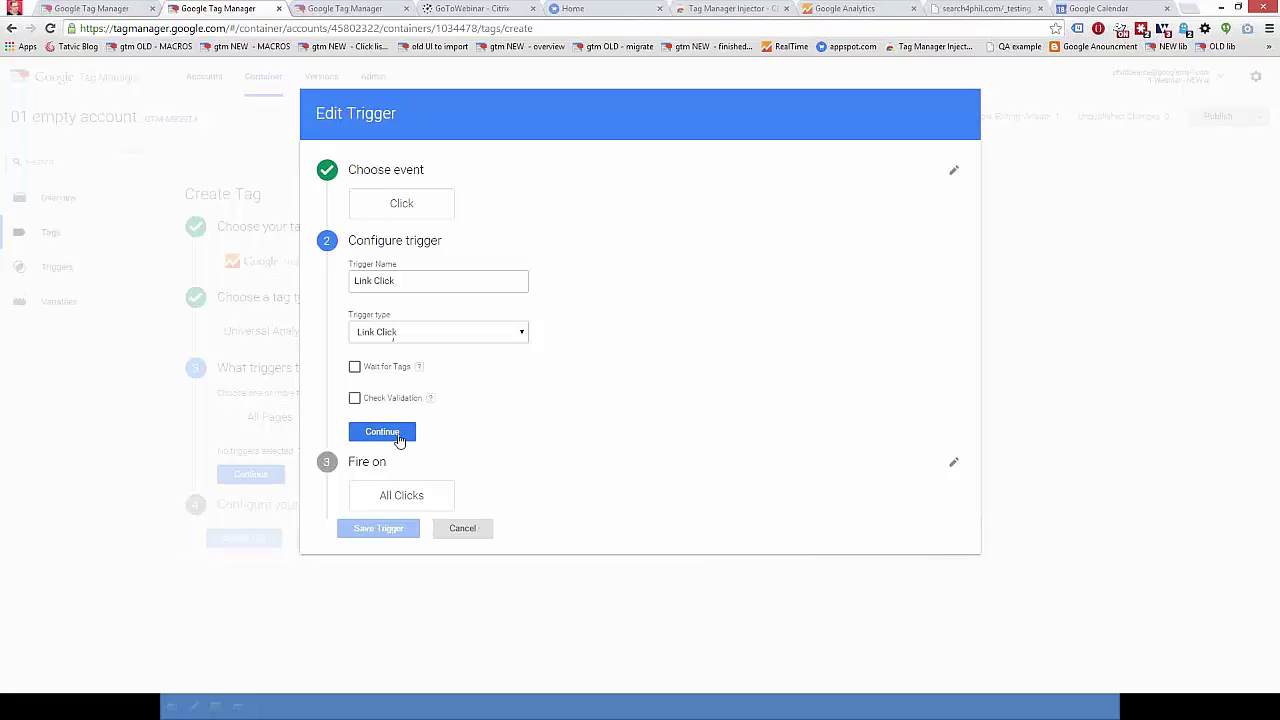
pyautogui.click(417, 335)
pyautogui.click(400, 347)
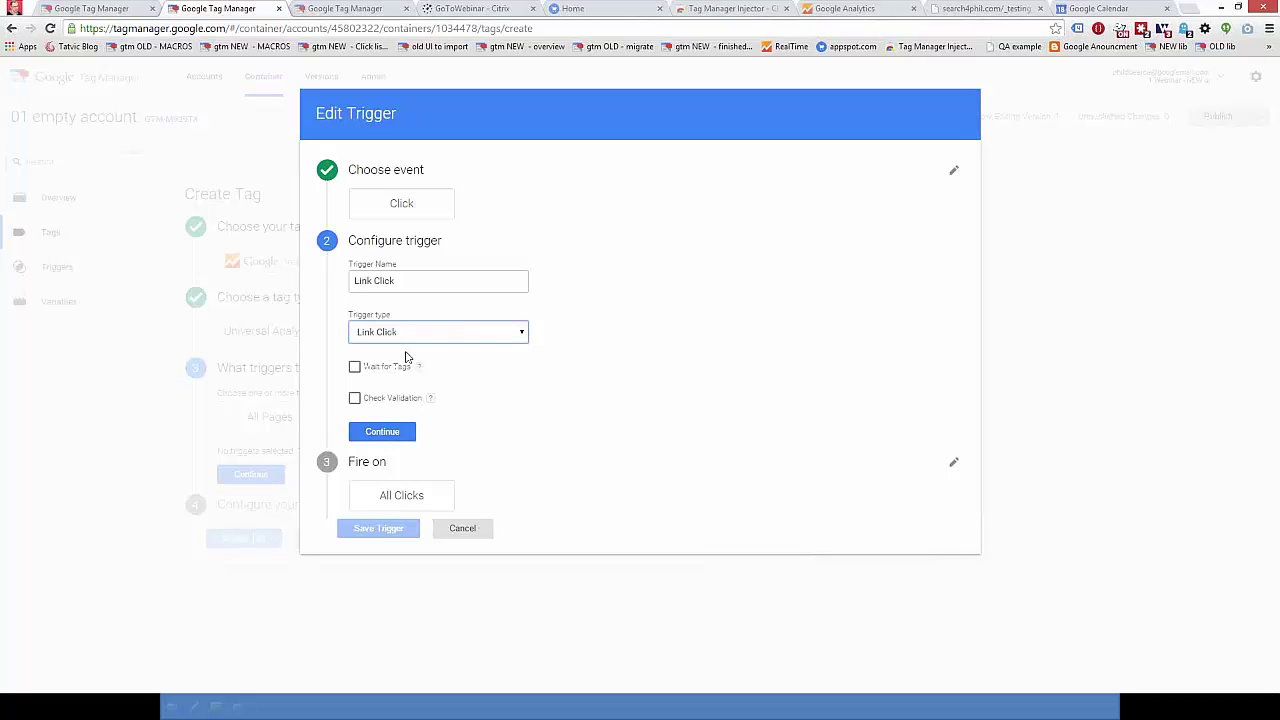
pyautogui.click(383, 370)
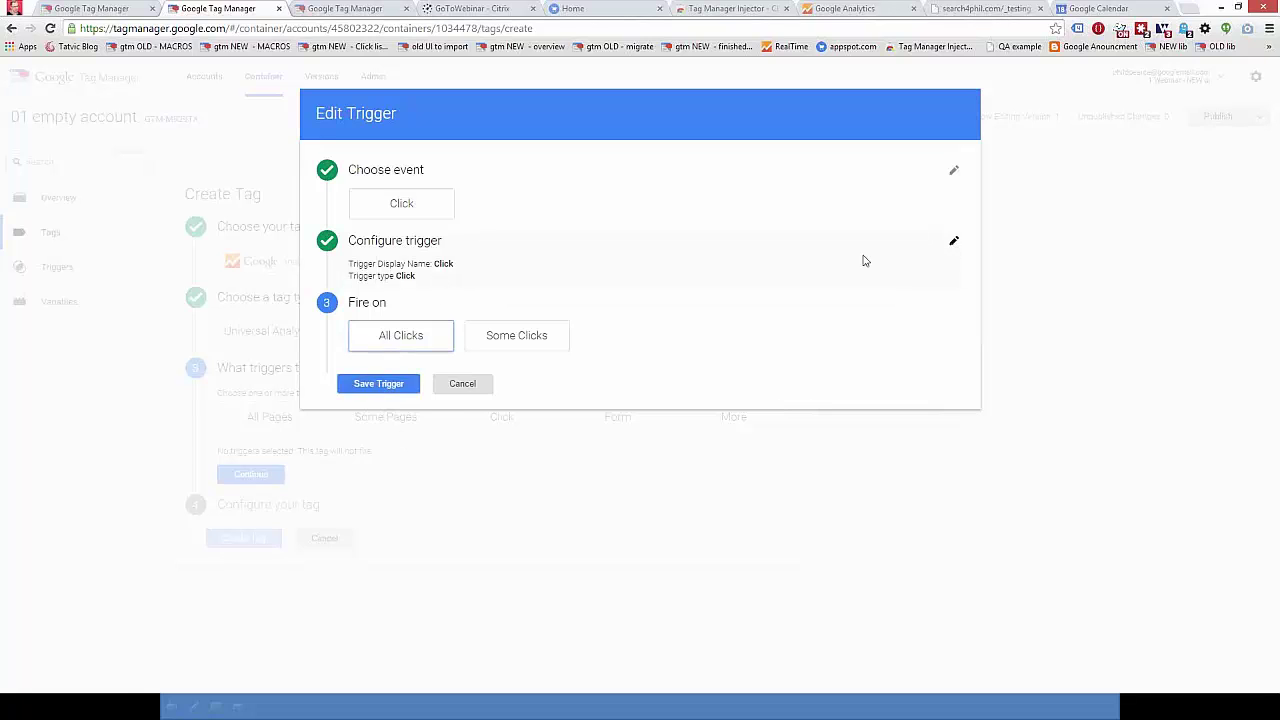
# Step: Set the trigger type back to Link Click, turn on Wait for Tags and Check Validation, and continue to the enabling conditions
pyautogui.click(609, 271)
pyautogui.click(412, 338)
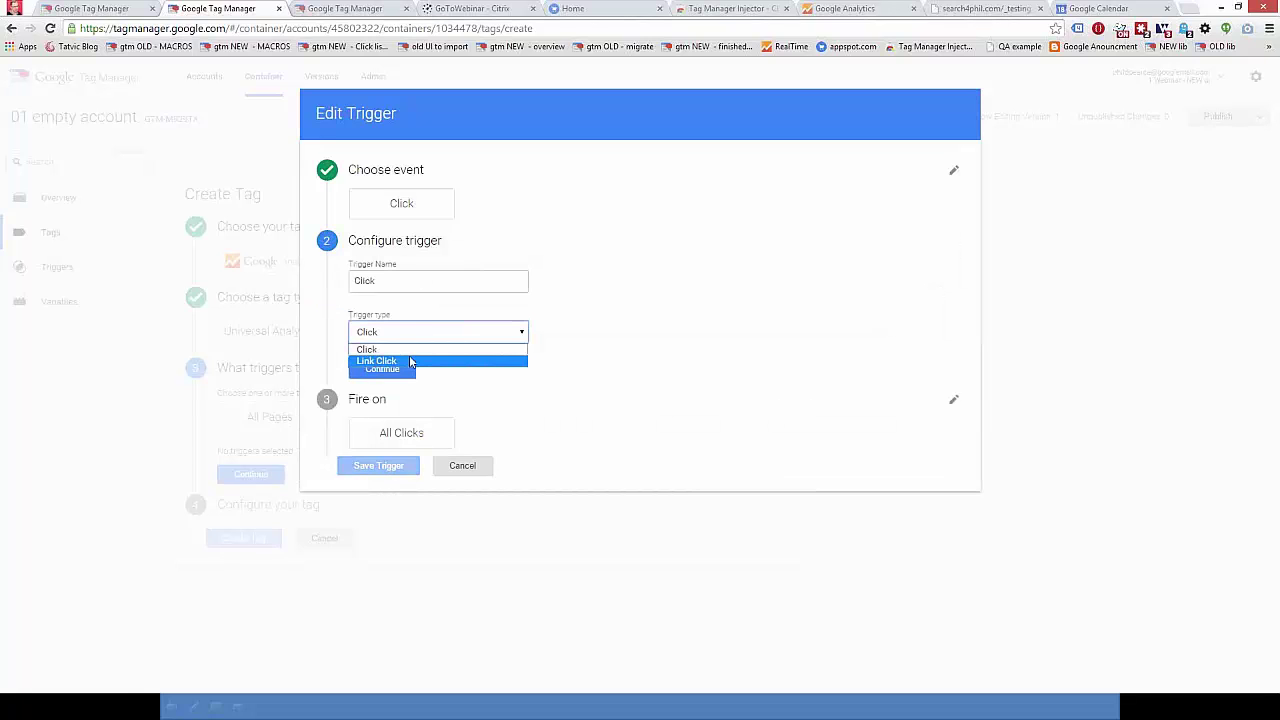
pyautogui.click(409, 360)
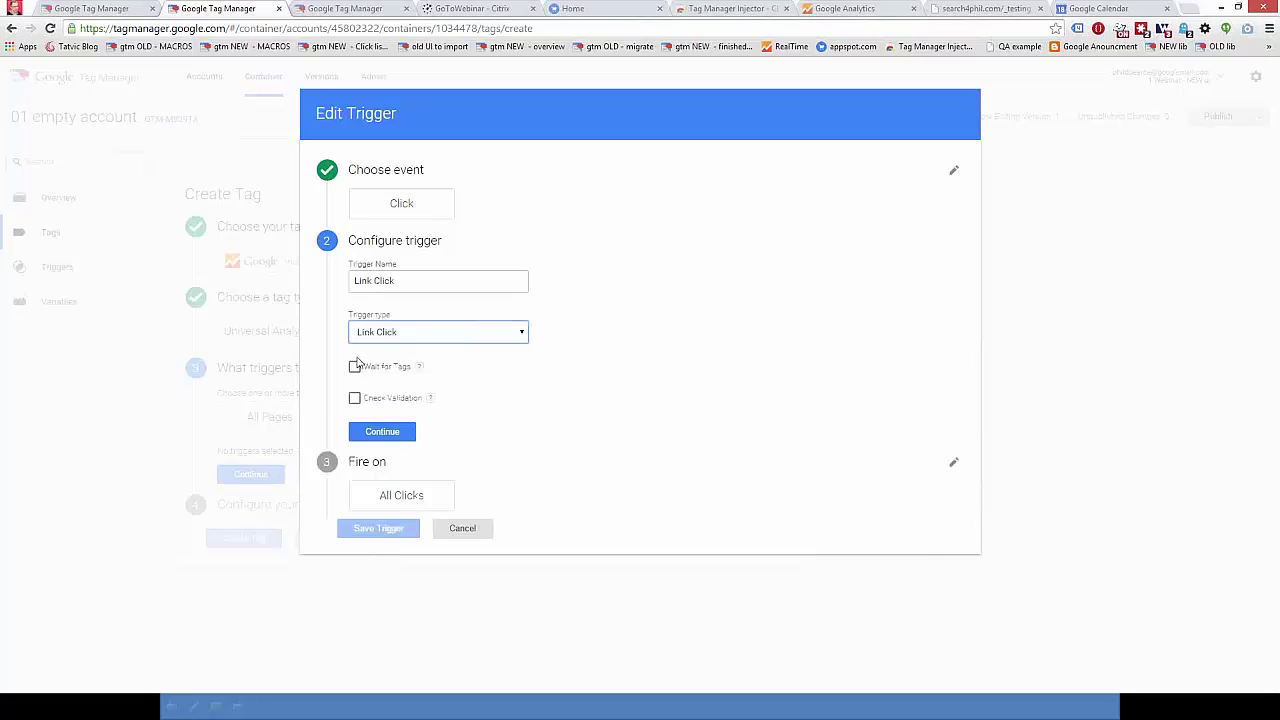
pyautogui.click(366, 370)
pyautogui.click(398, 370)
pyautogui.click(355, 452)
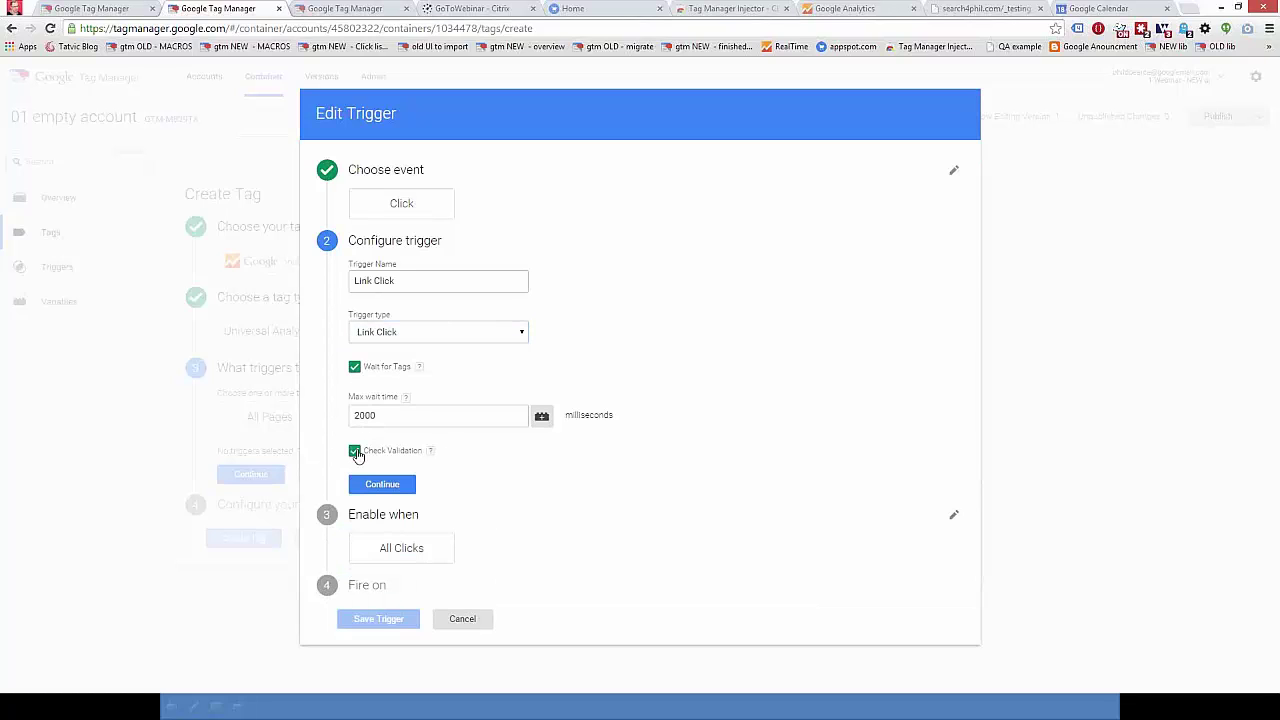
pyautogui.click(388, 484)
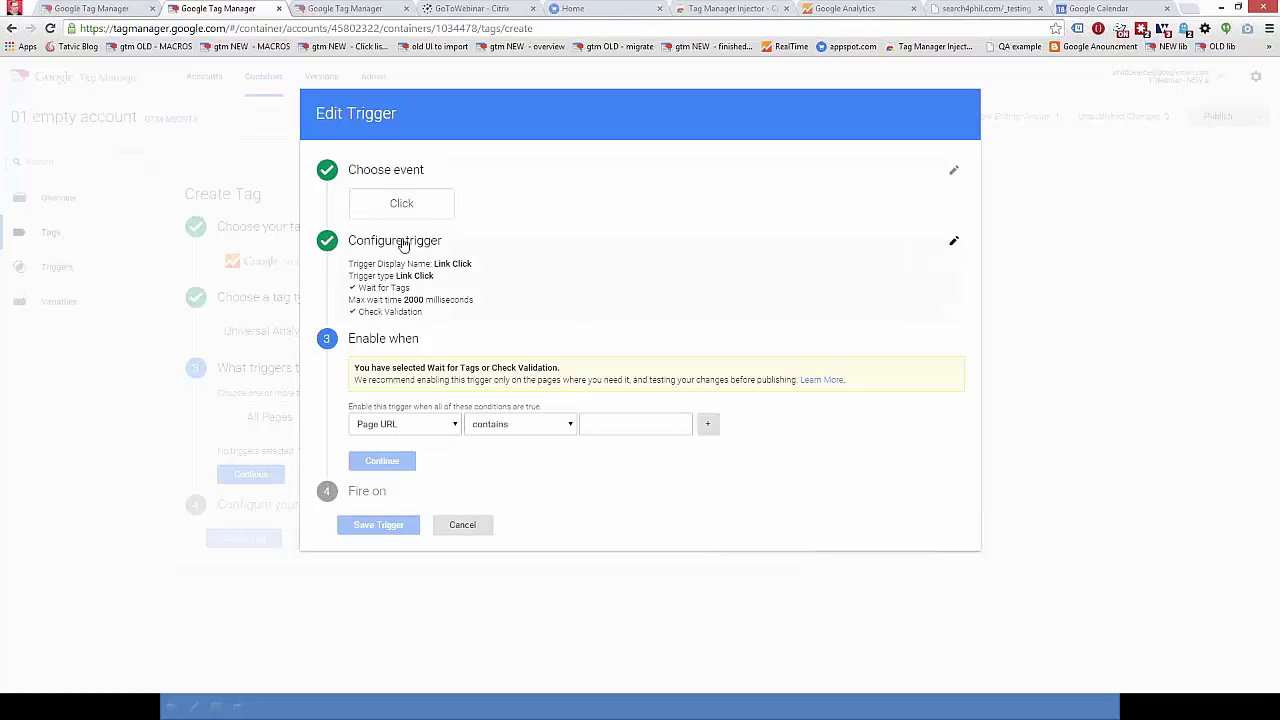
# Step: Turn off Check Validation and Wait for Tags in the trigger configuration and save the trigger firing on All Clicks
pyautogui.click(951, 248)
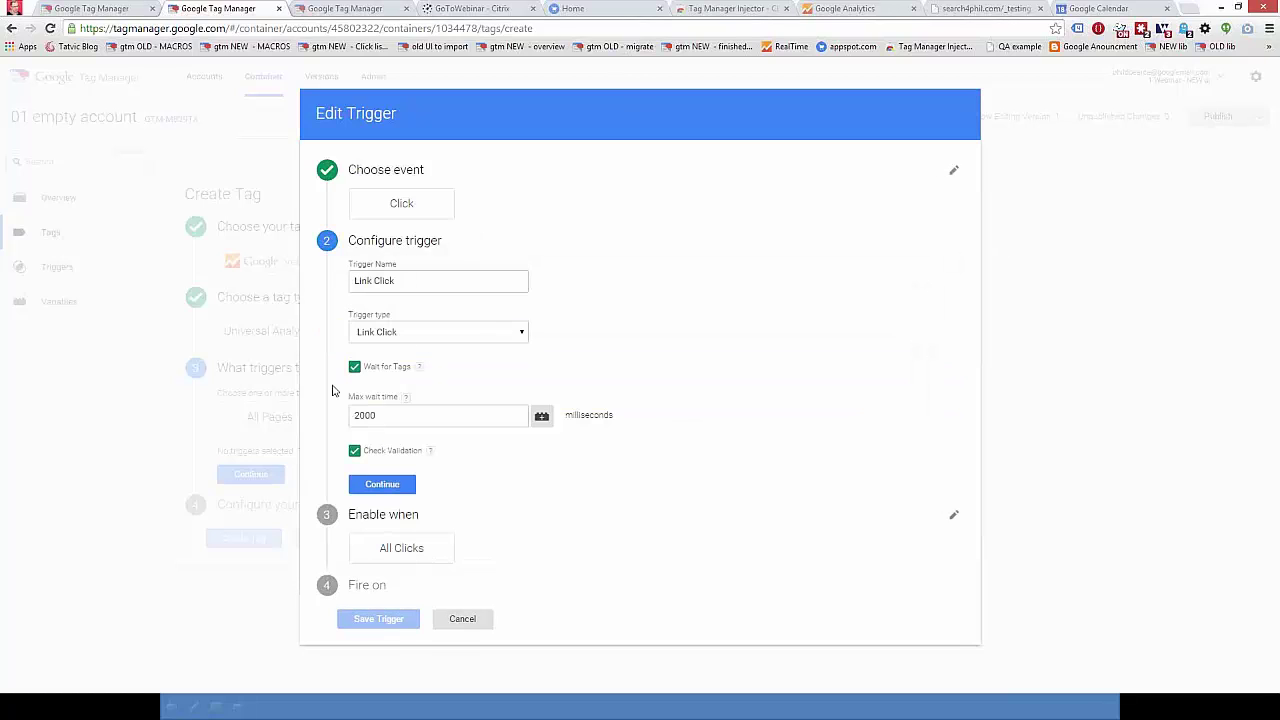
pyautogui.click(352, 451)
pyautogui.click(355, 368)
pyautogui.click(410, 432)
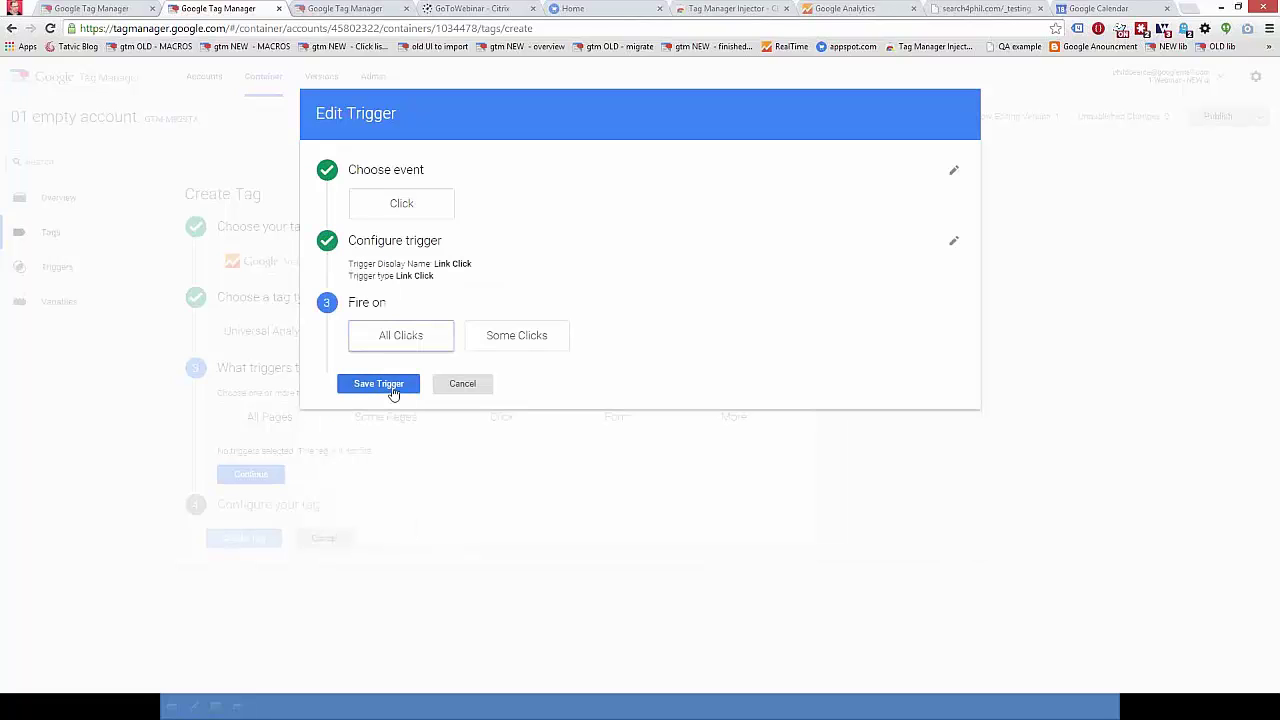
pyautogui.click(394, 390)
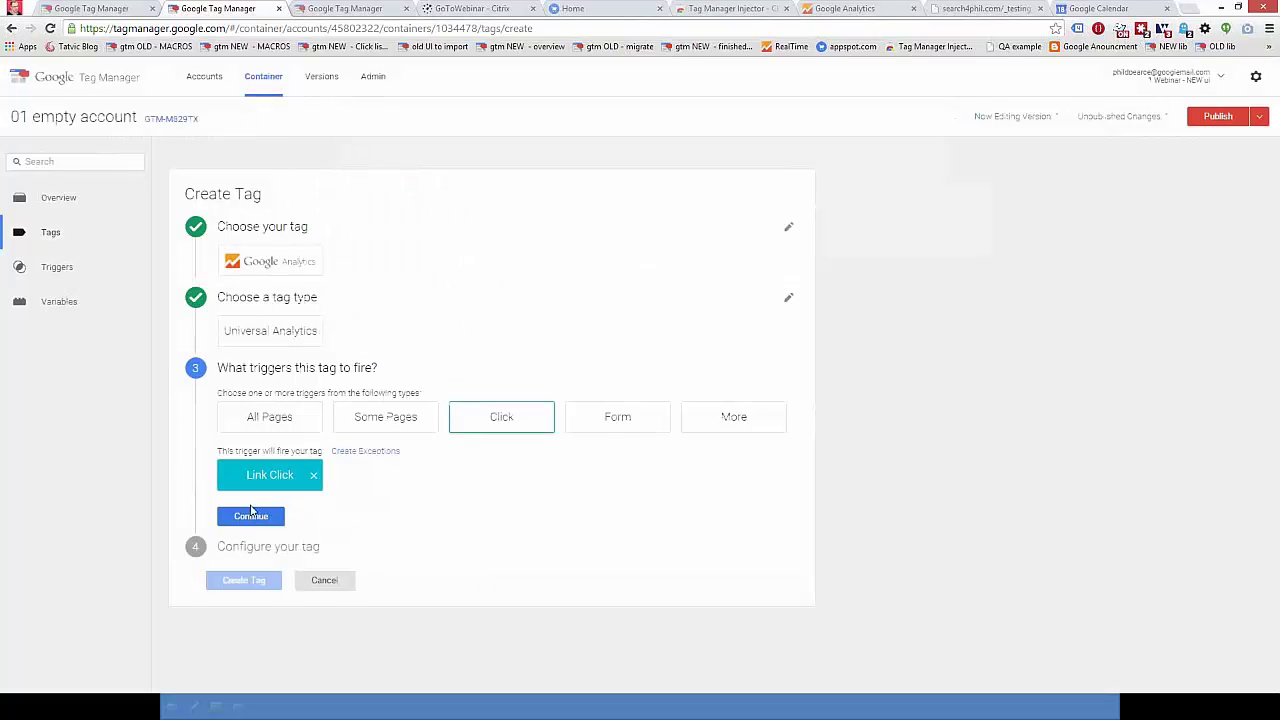
# Step: Continue to the tag configuration, name the tag "Universal Analytics - PDF download" and set its Tracking ID to UA-12345-1
pyautogui.click(251, 514)
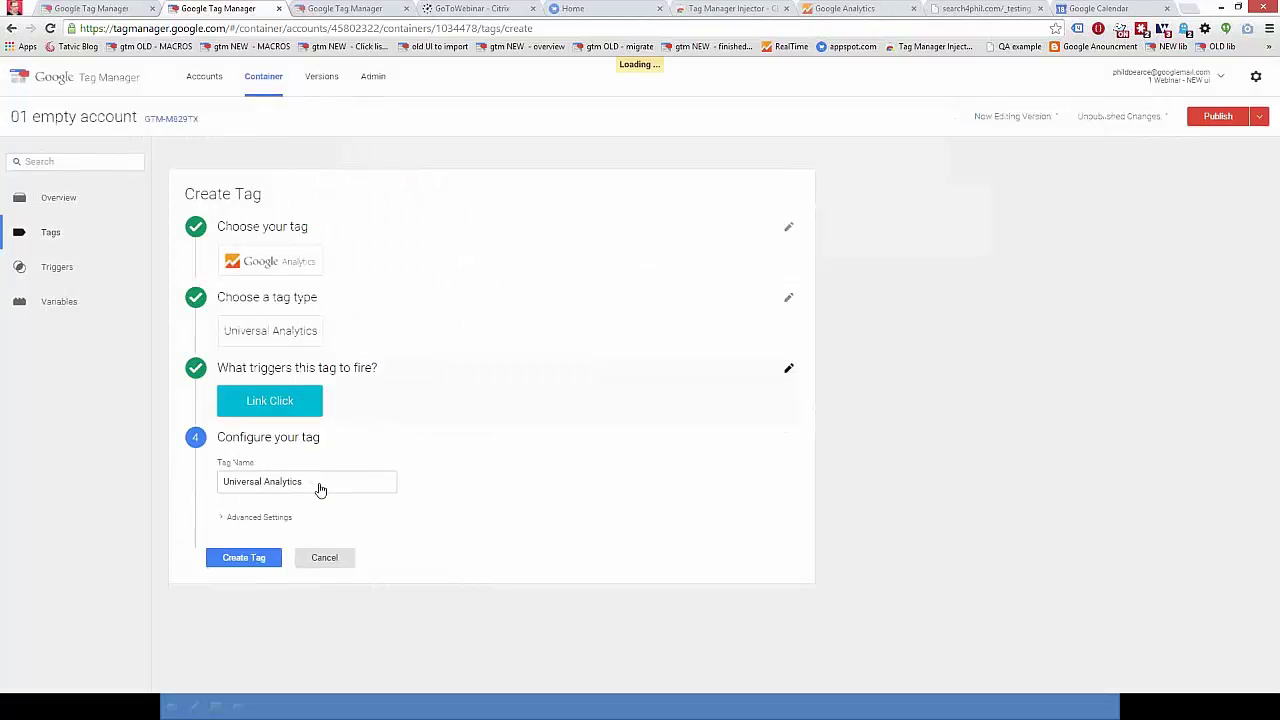
pyautogui.click(320, 479)
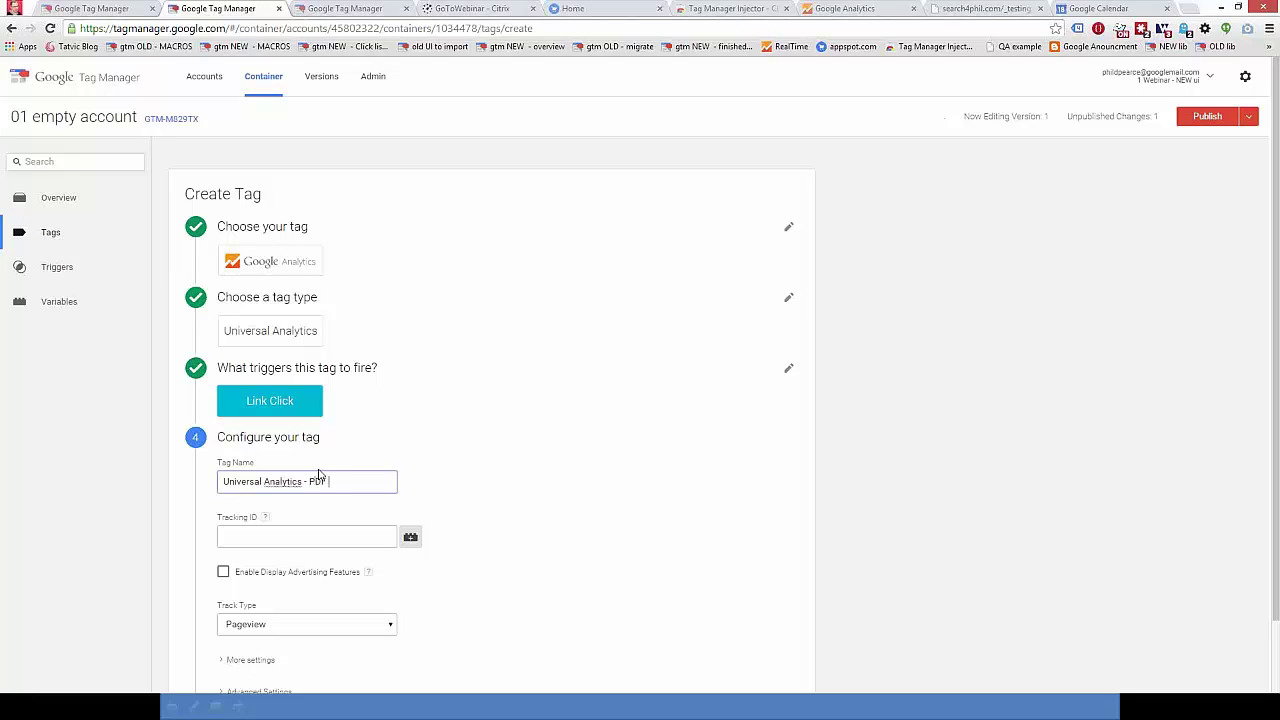
pyautogui.write('- PDF download')
pyautogui.scroll(-1, 314, 477)
pyautogui.click(250, 472)
pyautogui.write('UA-12345-1')
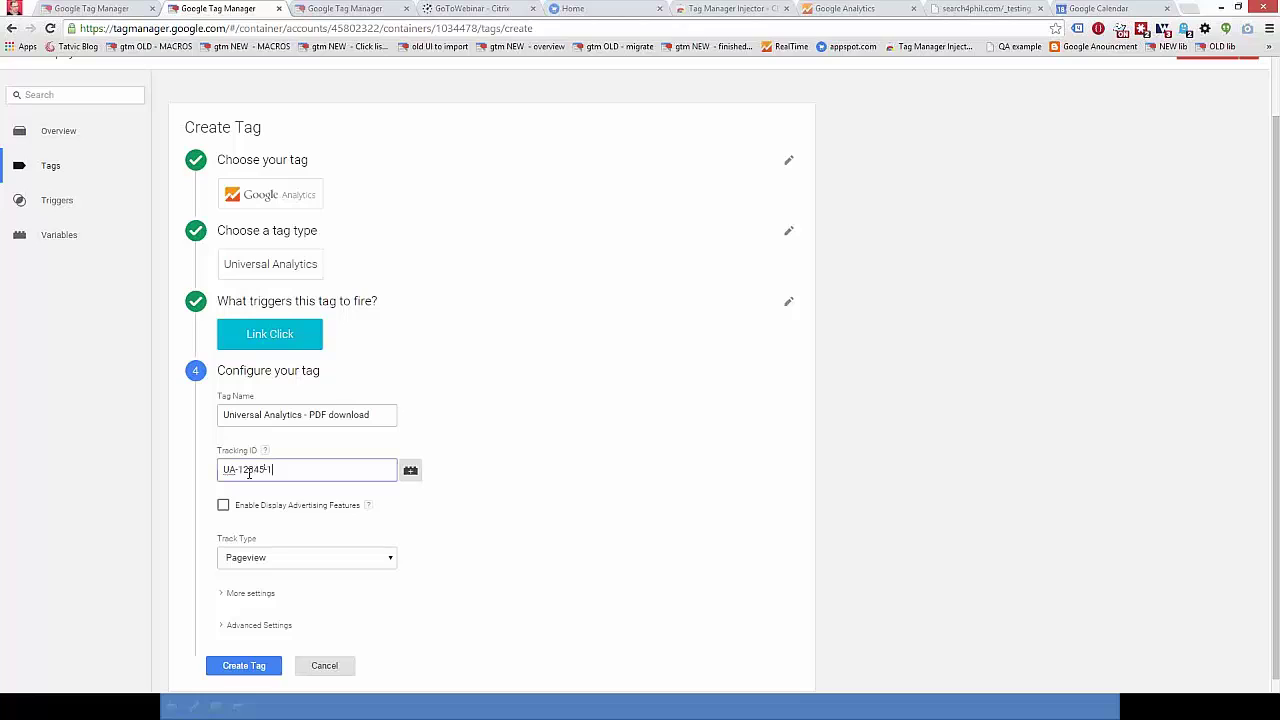
# Step: Close the list of existing click triggers, keep Link Click as the firing trigger and create the tag
pyautogui.scroll(-1, 245, 600)
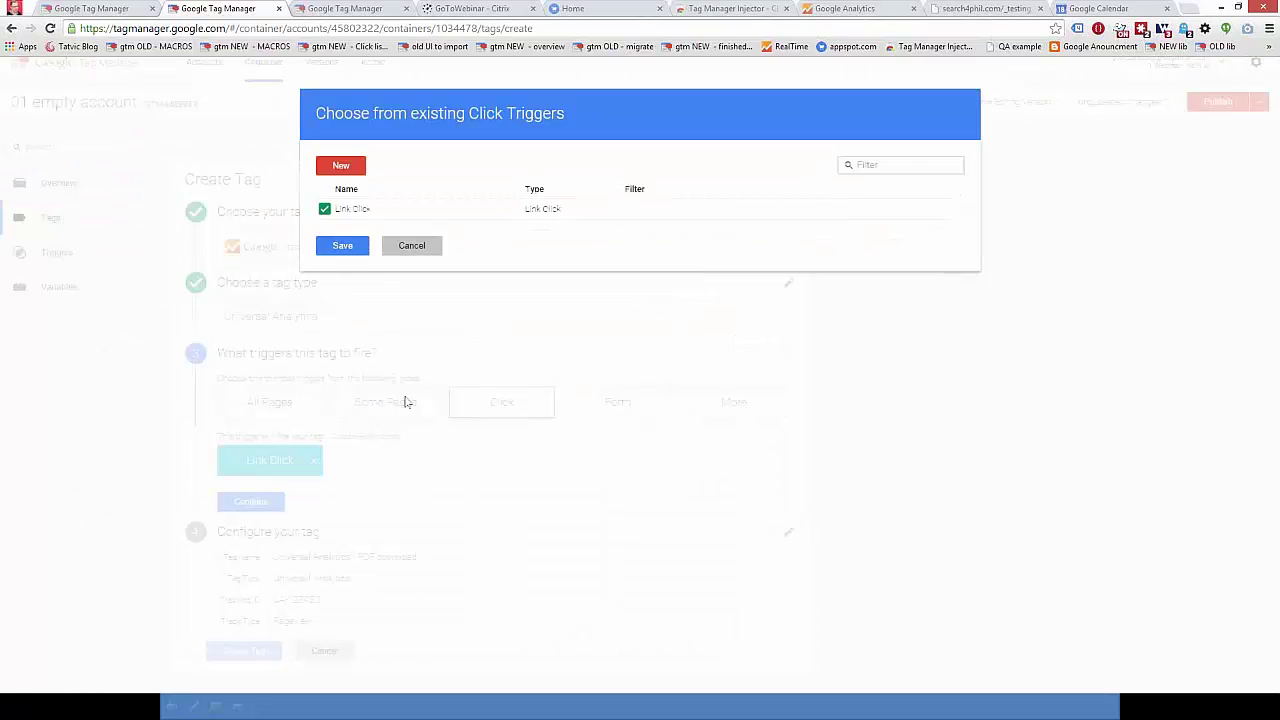
pyautogui.click(417, 432)
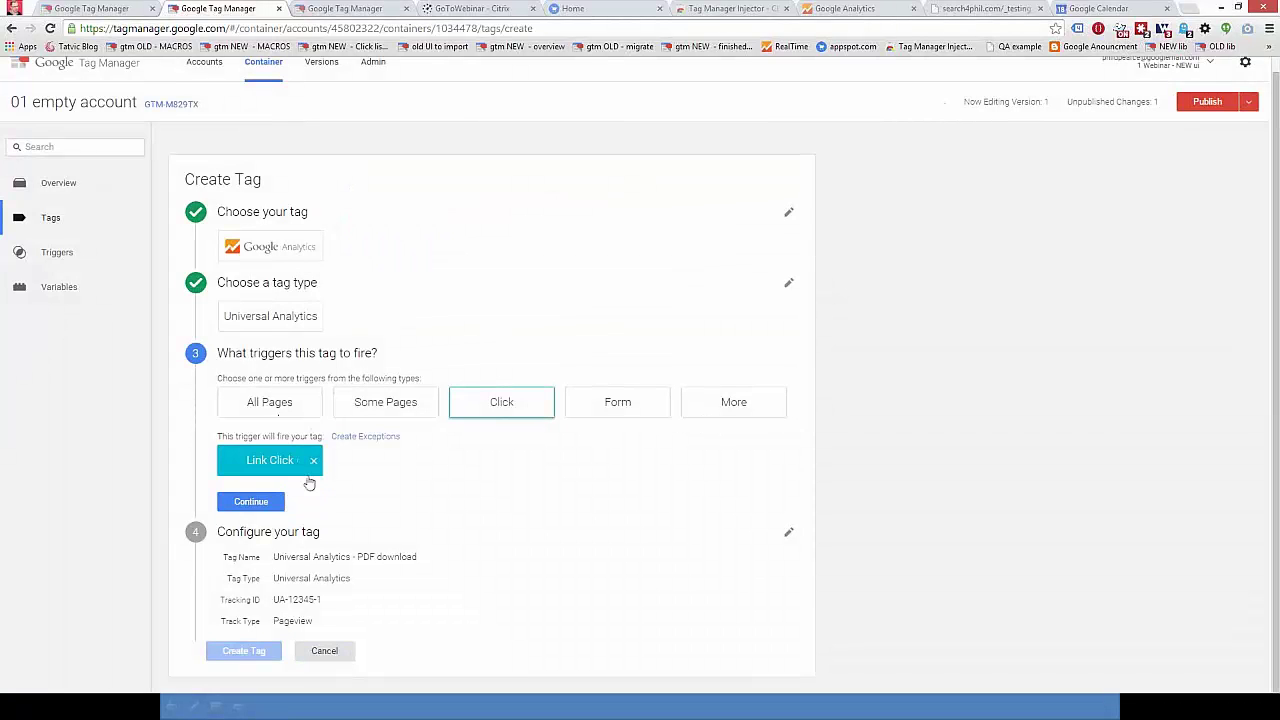
pyautogui.click(251, 501)
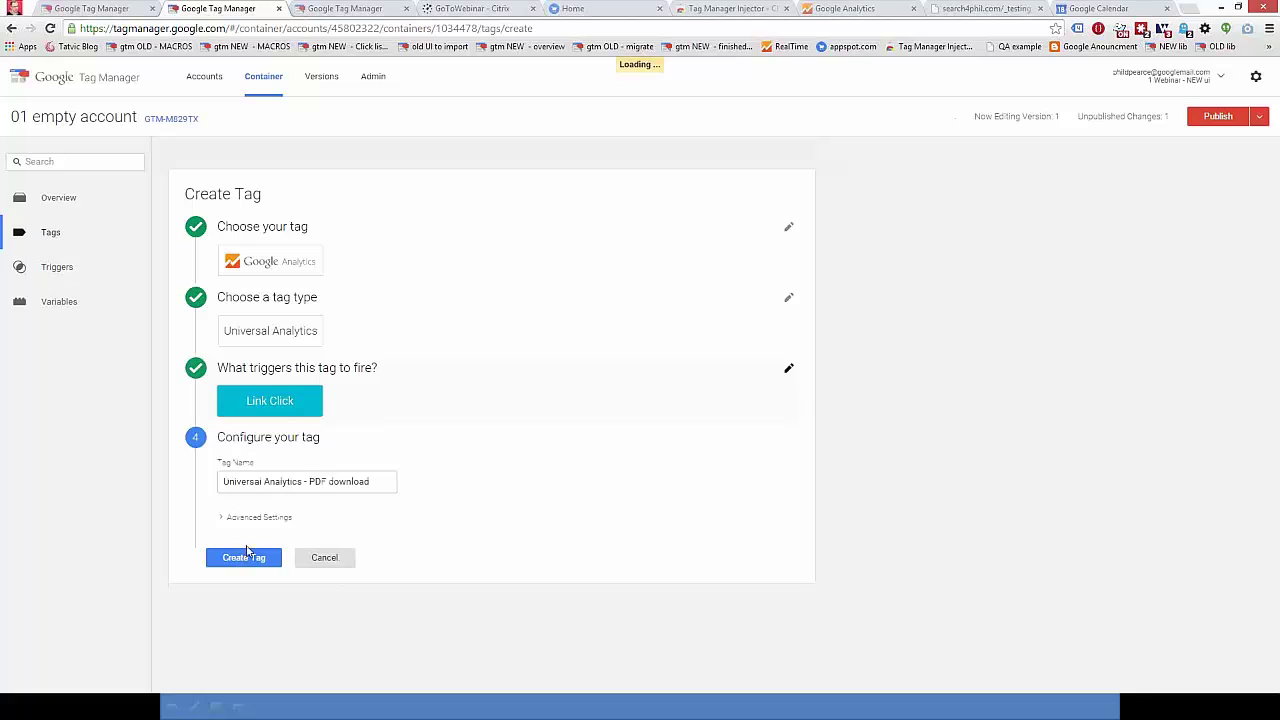
pyautogui.scroll(-1, 248, 505)
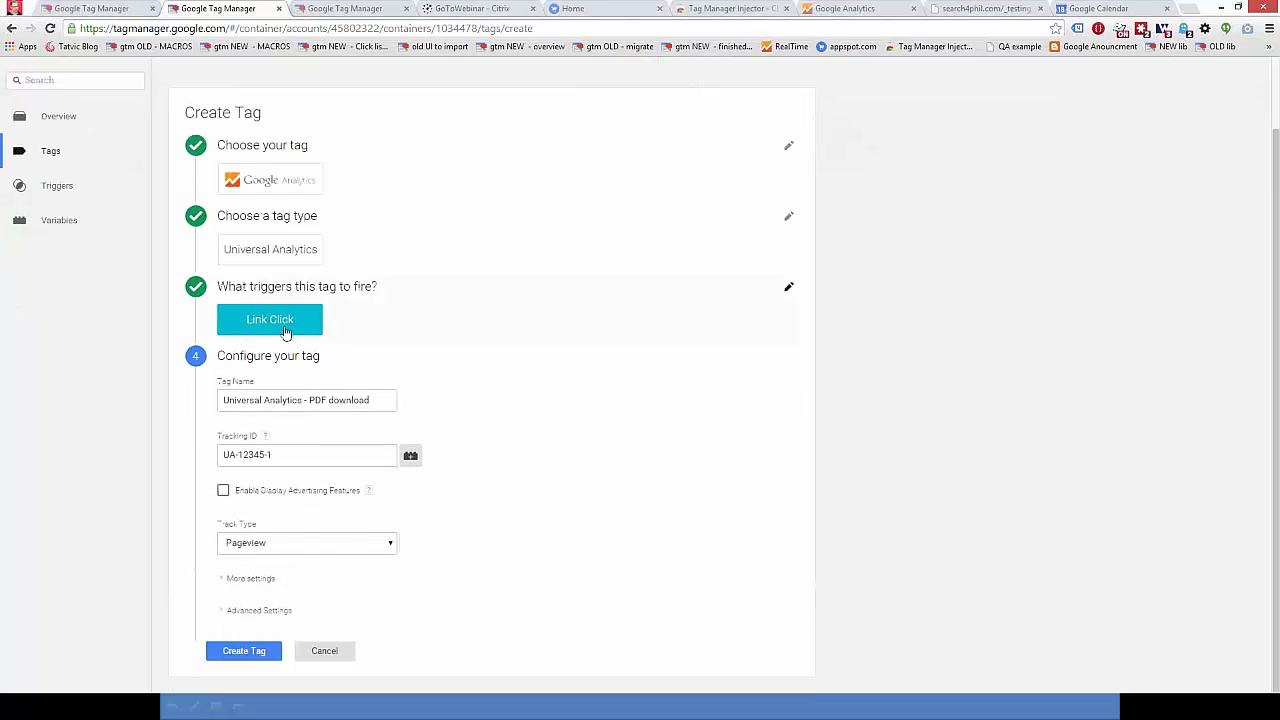
pyautogui.click(256, 652)
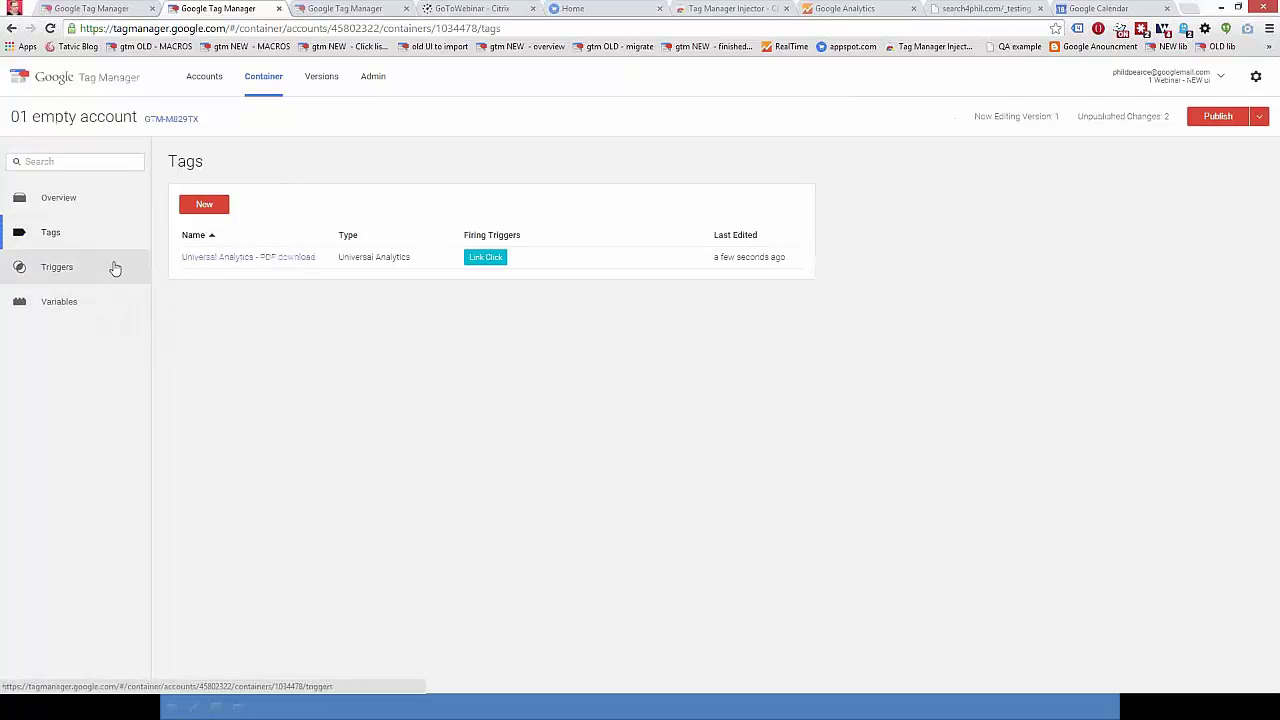
# Step: Open the Link Click trigger from the container's trigger list and continue past its configuration to the firing conditions
pyautogui.click(72, 269)
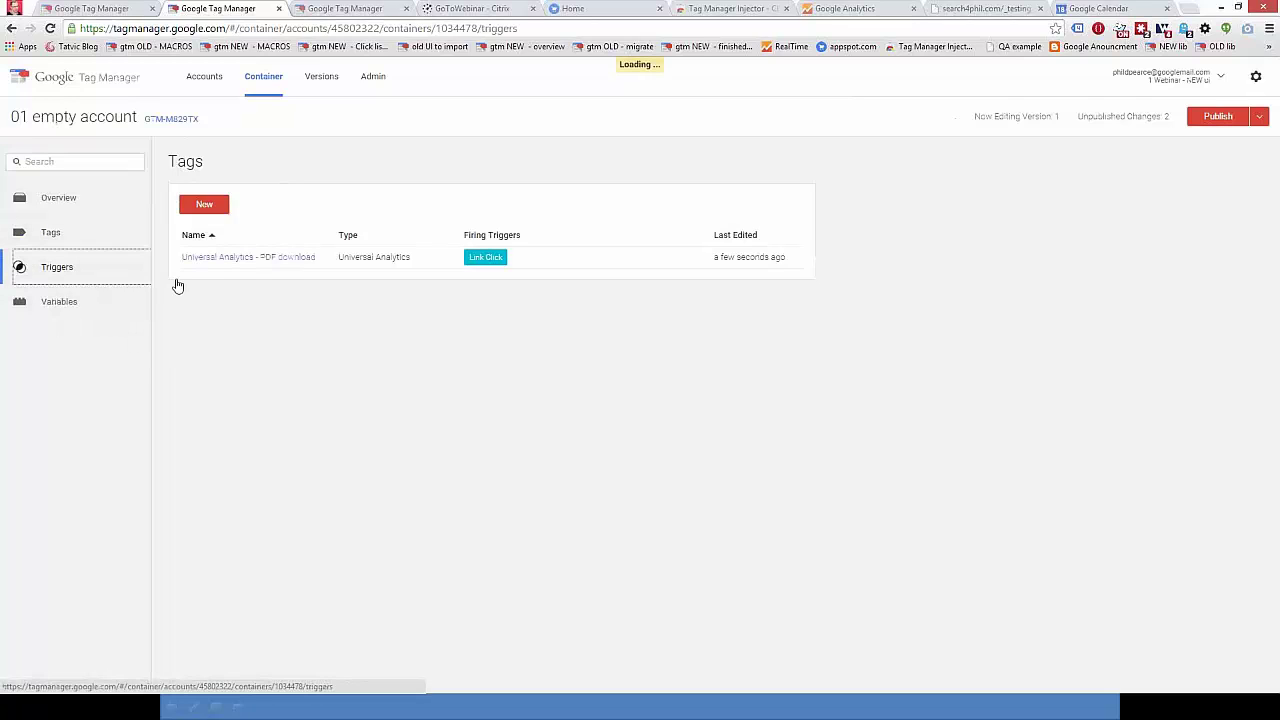
pyautogui.click(203, 258)
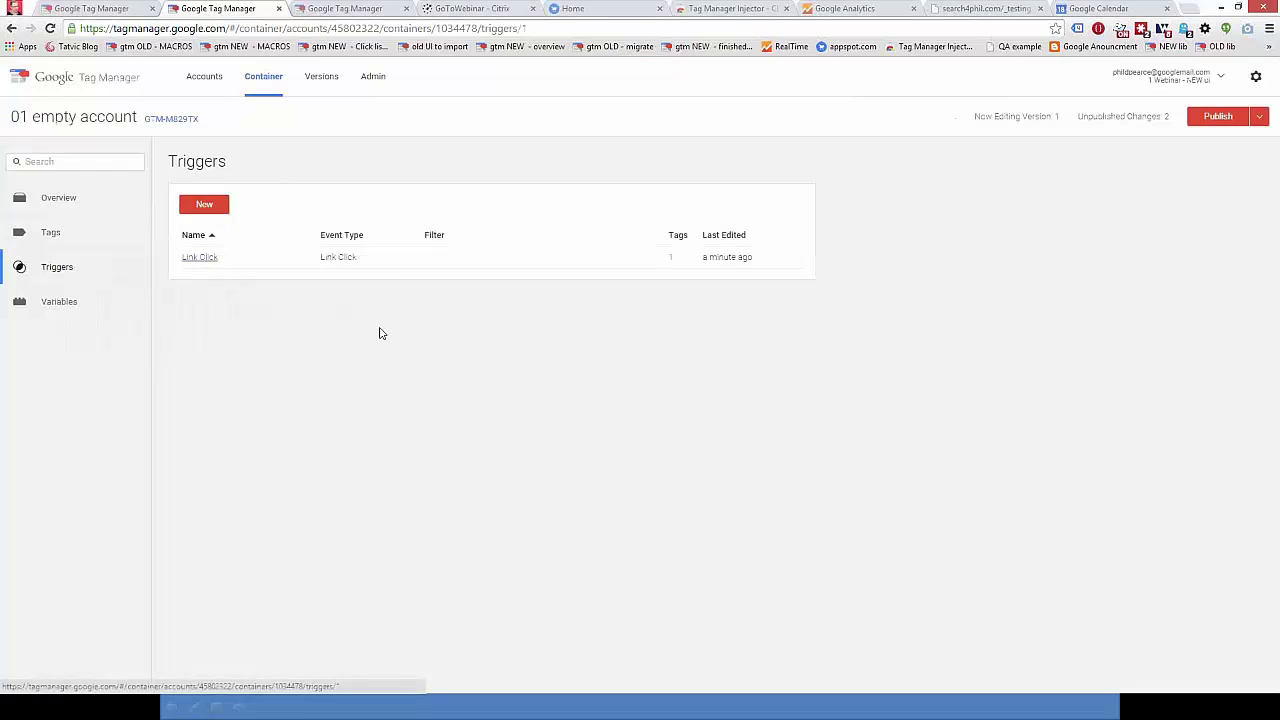
pyautogui.click(788, 297)
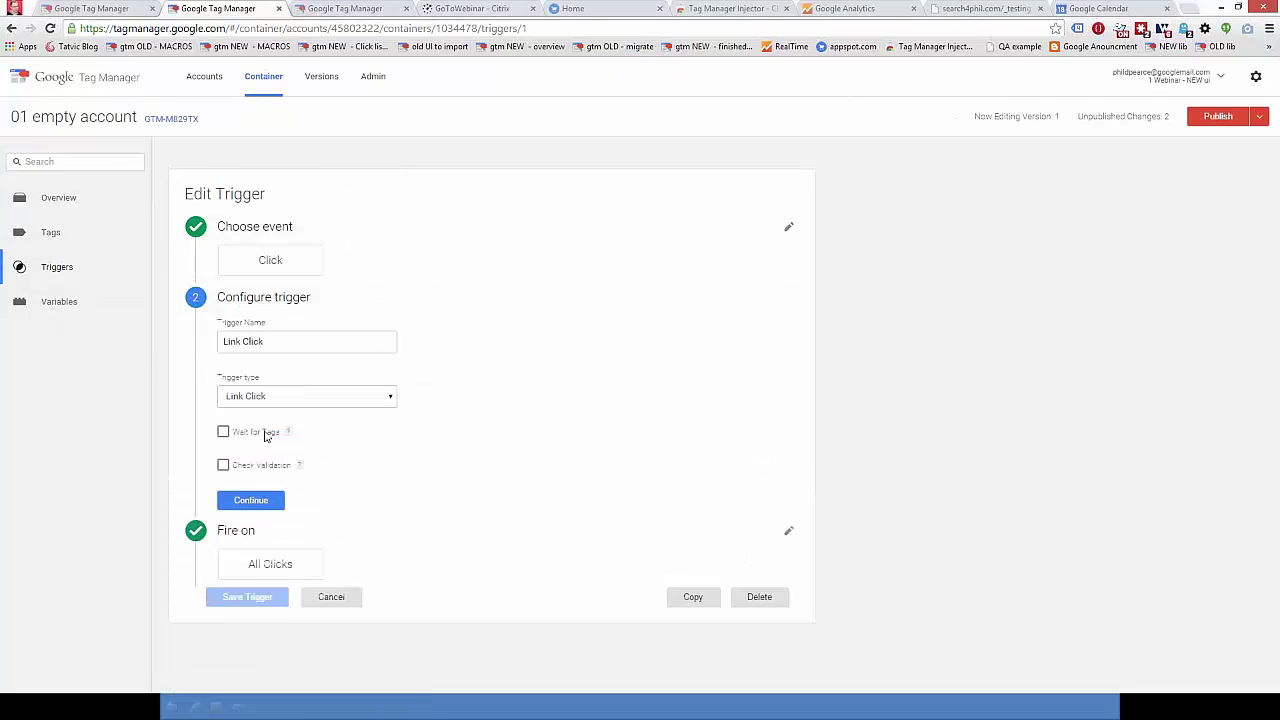
pyautogui.click(249, 497)
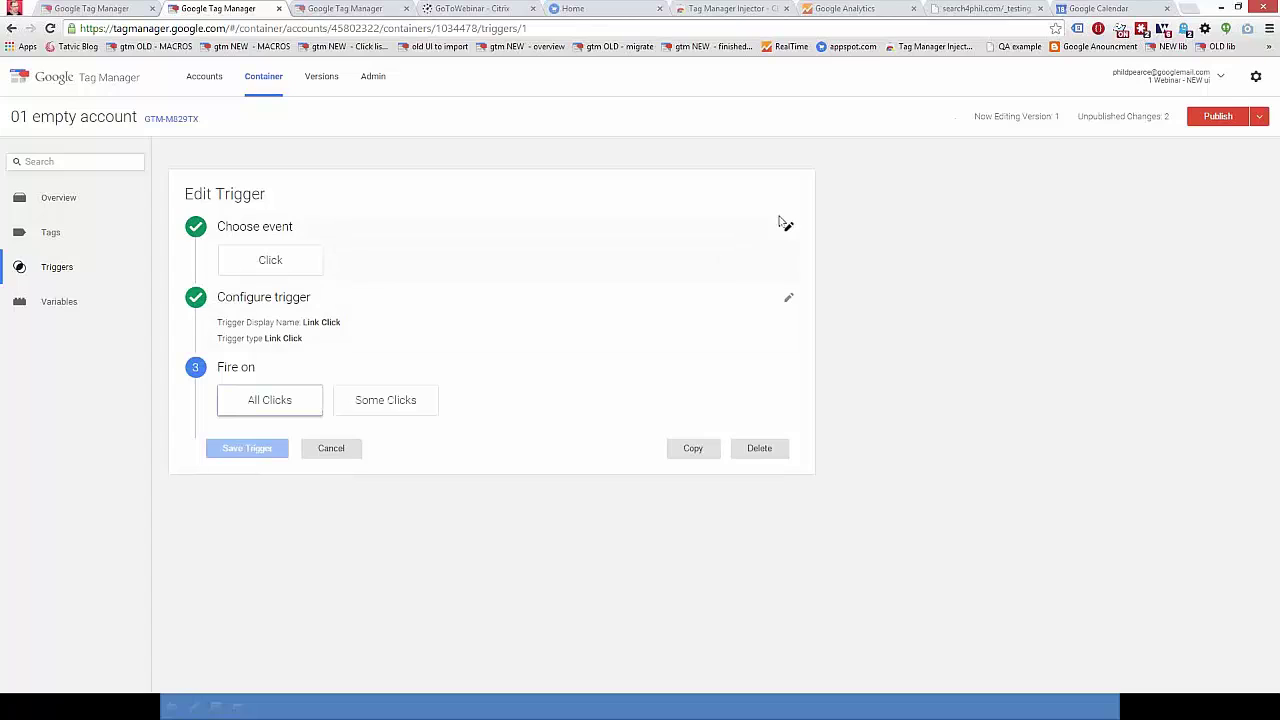
# Step: Review the Link Click trigger's name, type and options, and return to its firing conditions
pyautogui.click(368, 411)
pyautogui.click(340, 456)
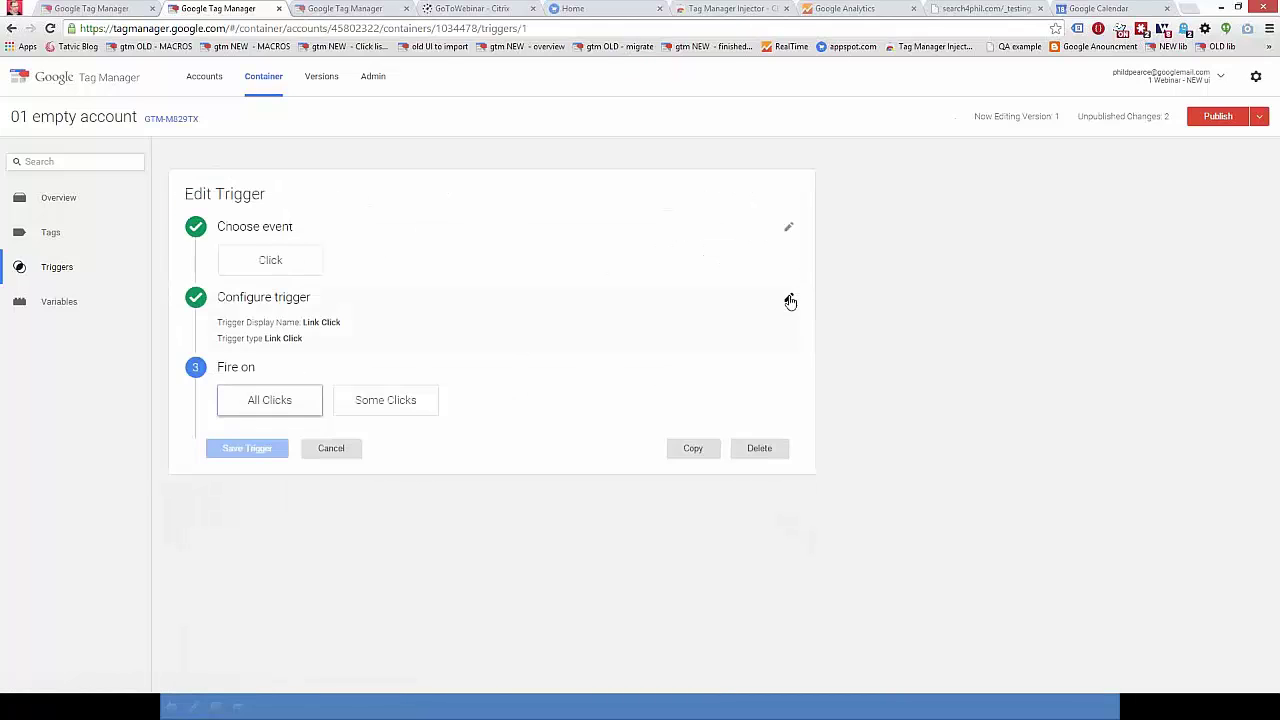
pyautogui.click(789, 300)
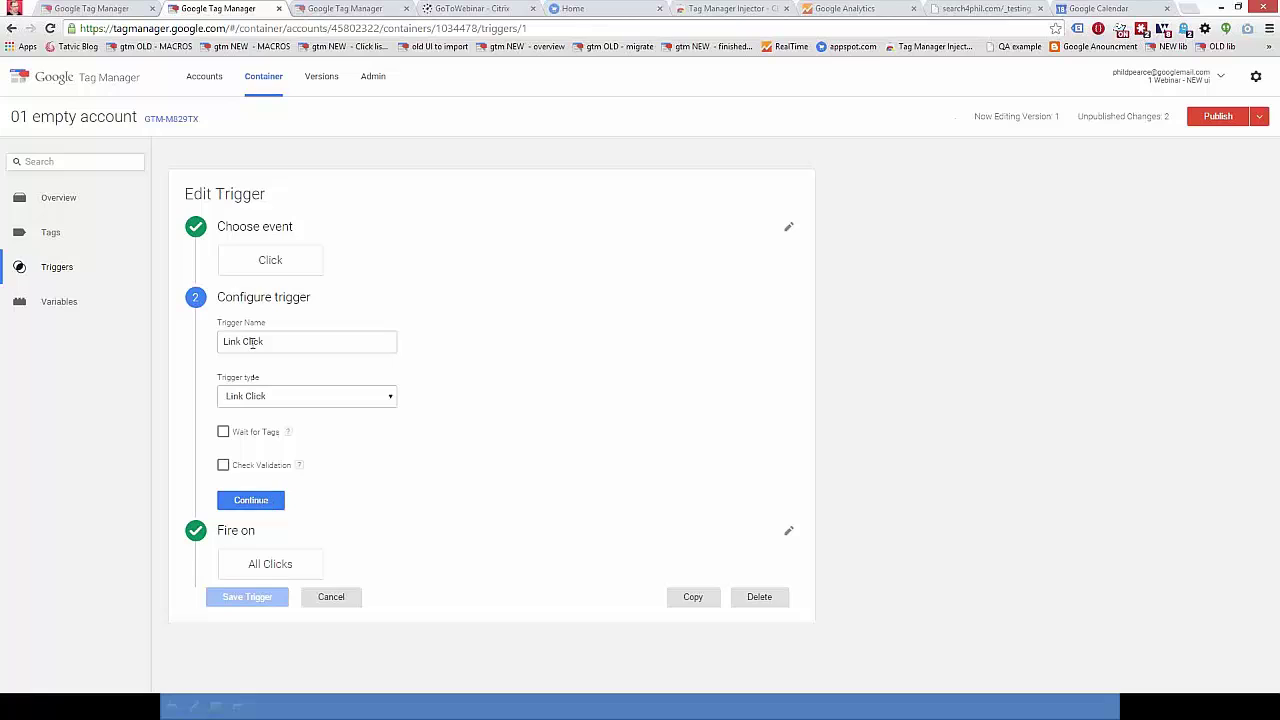
pyautogui.click(251, 500)
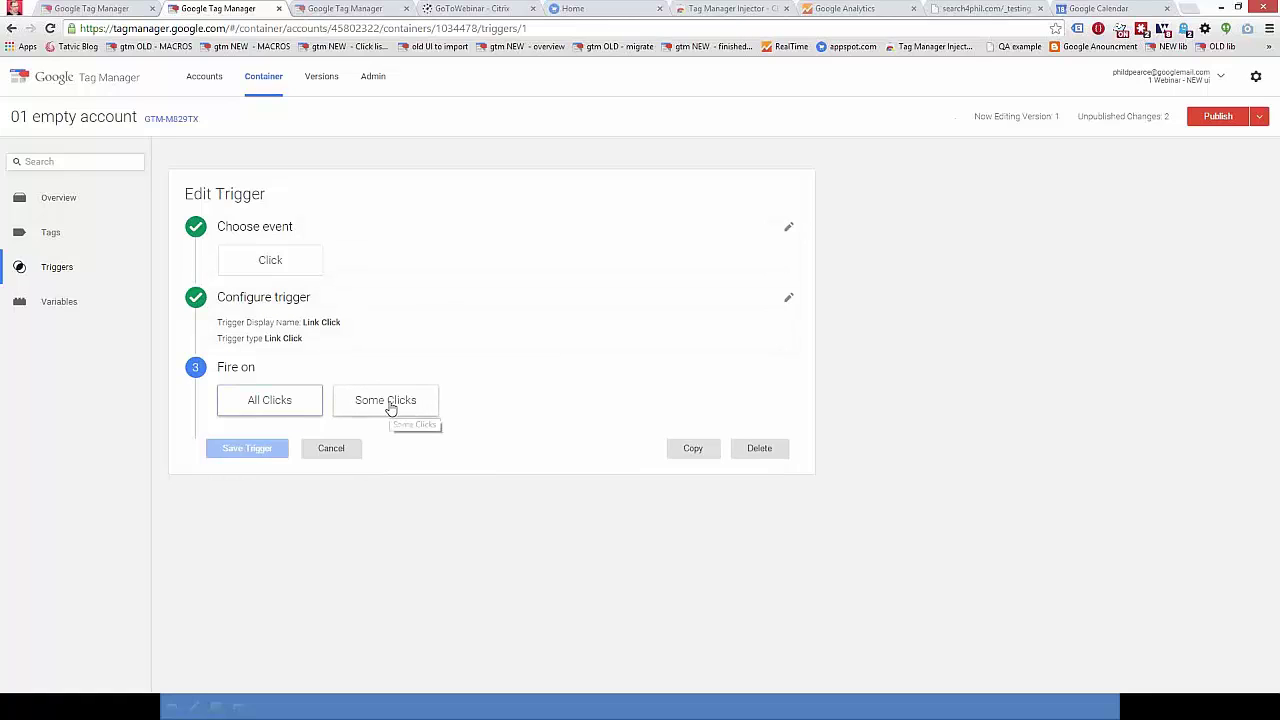
# Step: Make the trigger fire on Some Clicks with the condition Page URL ends with .pdf
pyautogui.click(336, 412)
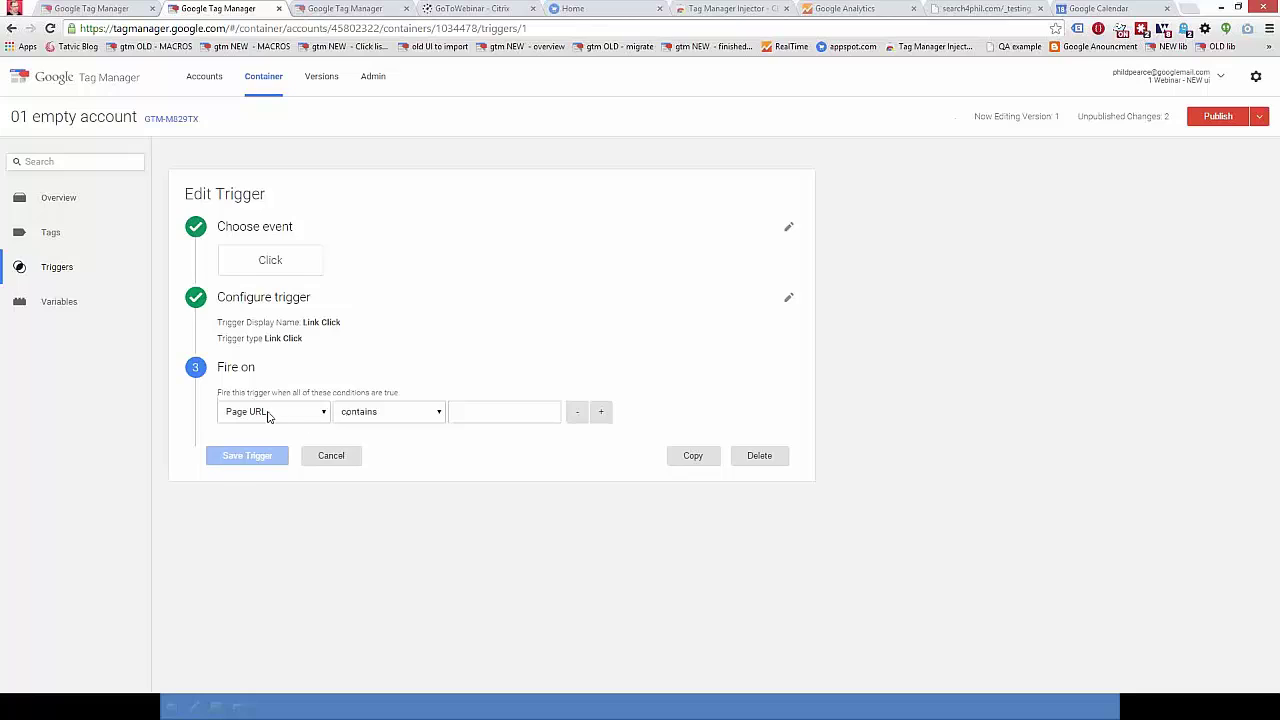
pyautogui.click(268, 416)
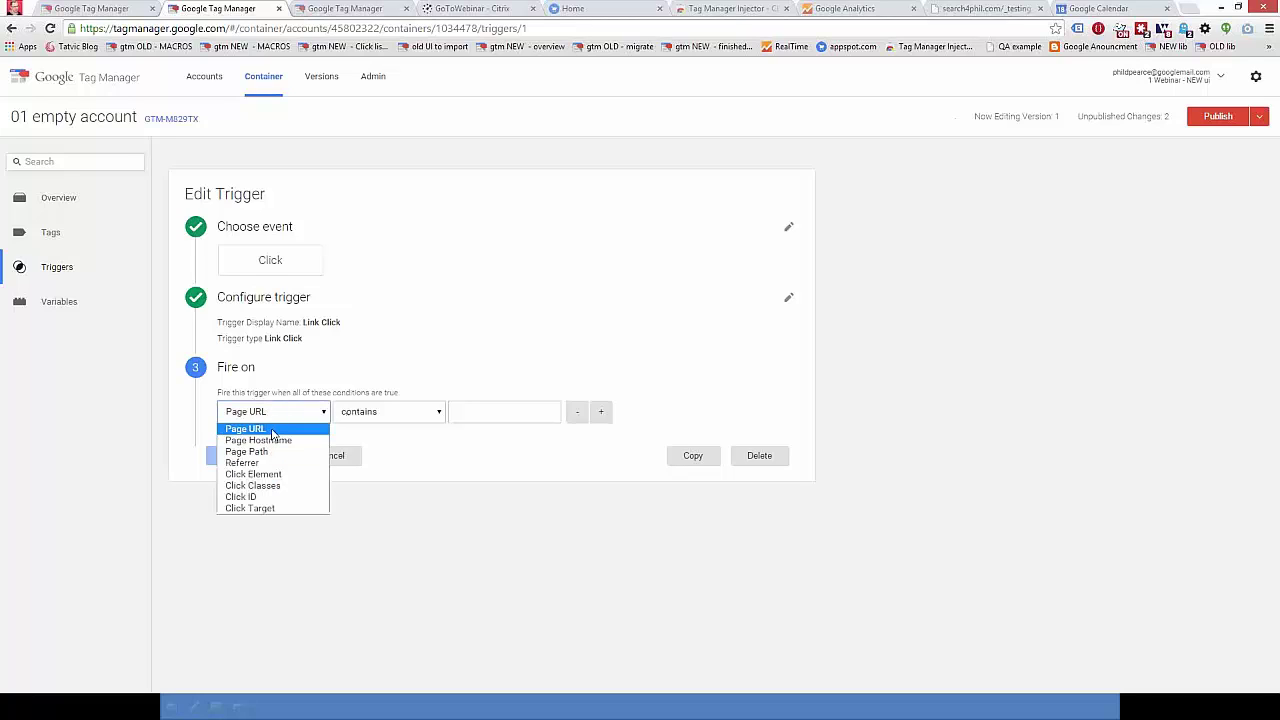
pyautogui.click(271, 430)
pyautogui.click(385, 414)
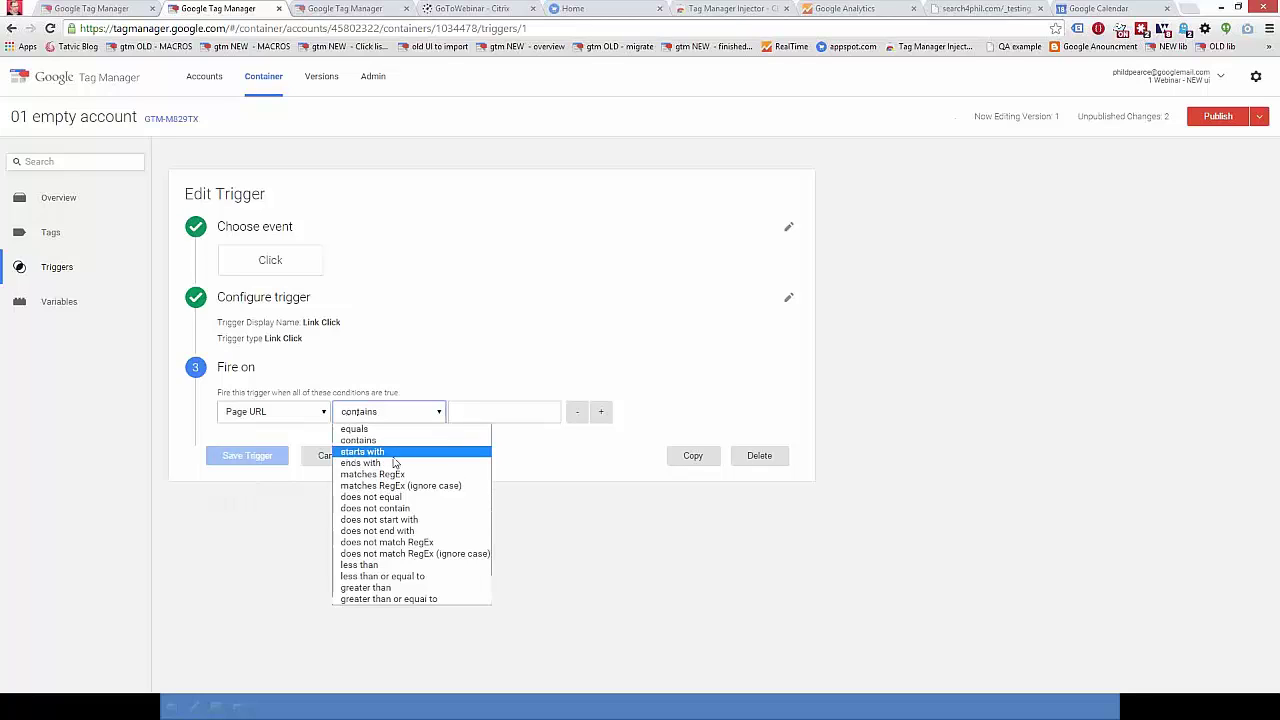
pyautogui.click(395, 452)
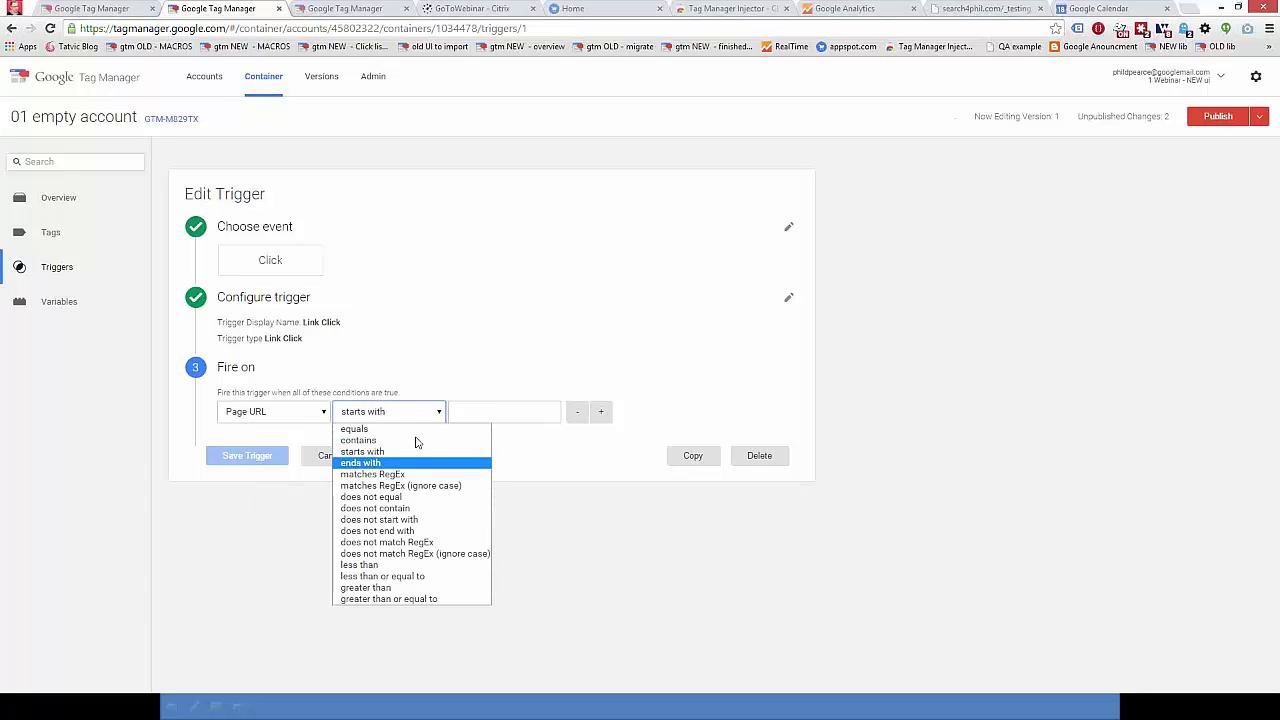
pyautogui.click(400, 461)
pyautogui.click(461, 413)
pyautogui.write('.pdf')
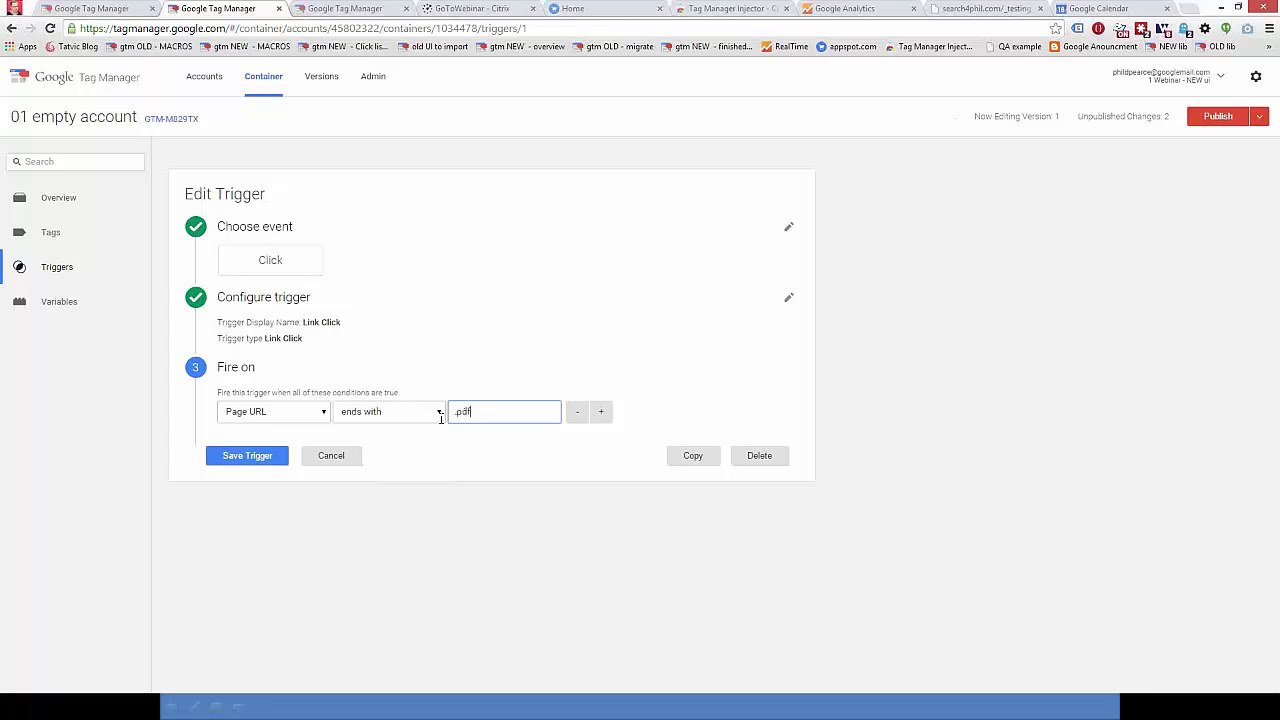
# Step: Save the Link Click trigger and check its filter in the container's trigger list
pyautogui.click(247, 460)
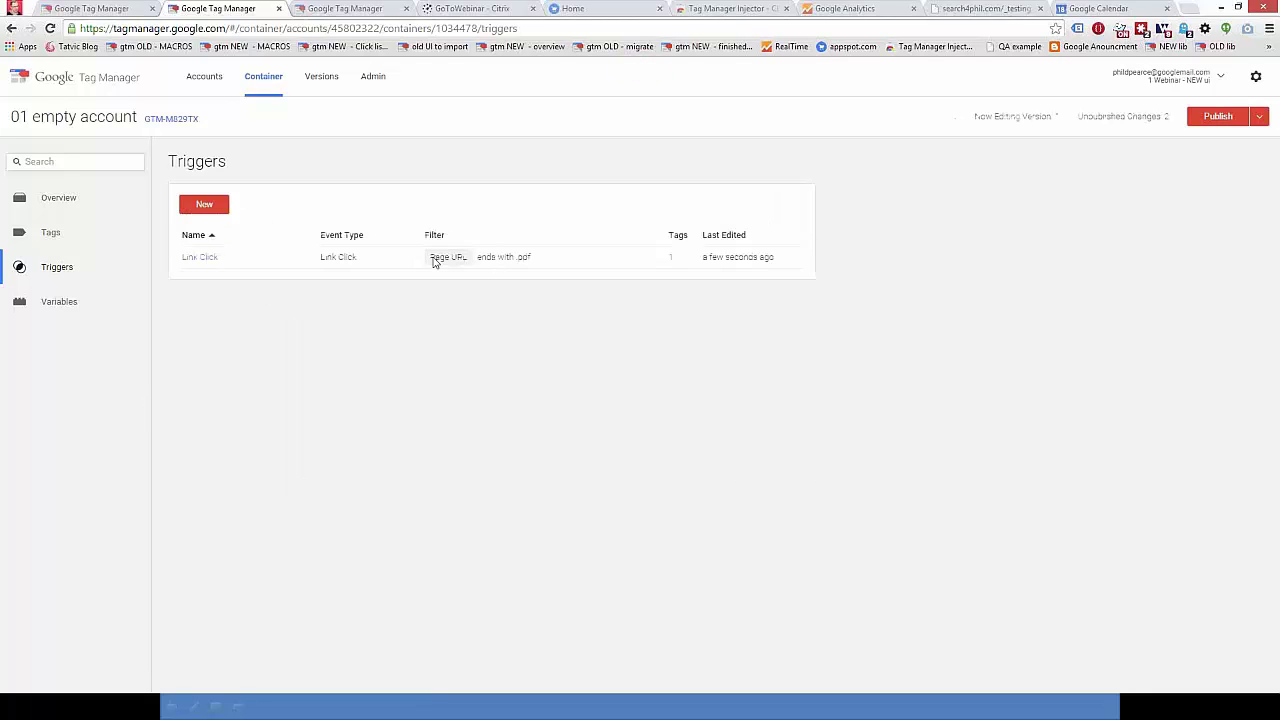
pyautogui.moveTo(440, 260); pyautogui.dragTo(511, 323)
pyautogui.click(459, 289)
pyautogui.doubleClick(525, 258)
# Step: Open the Universal Analytics - PDF download tag from the tag list and review its settings
pyautogui.click(52, 233)
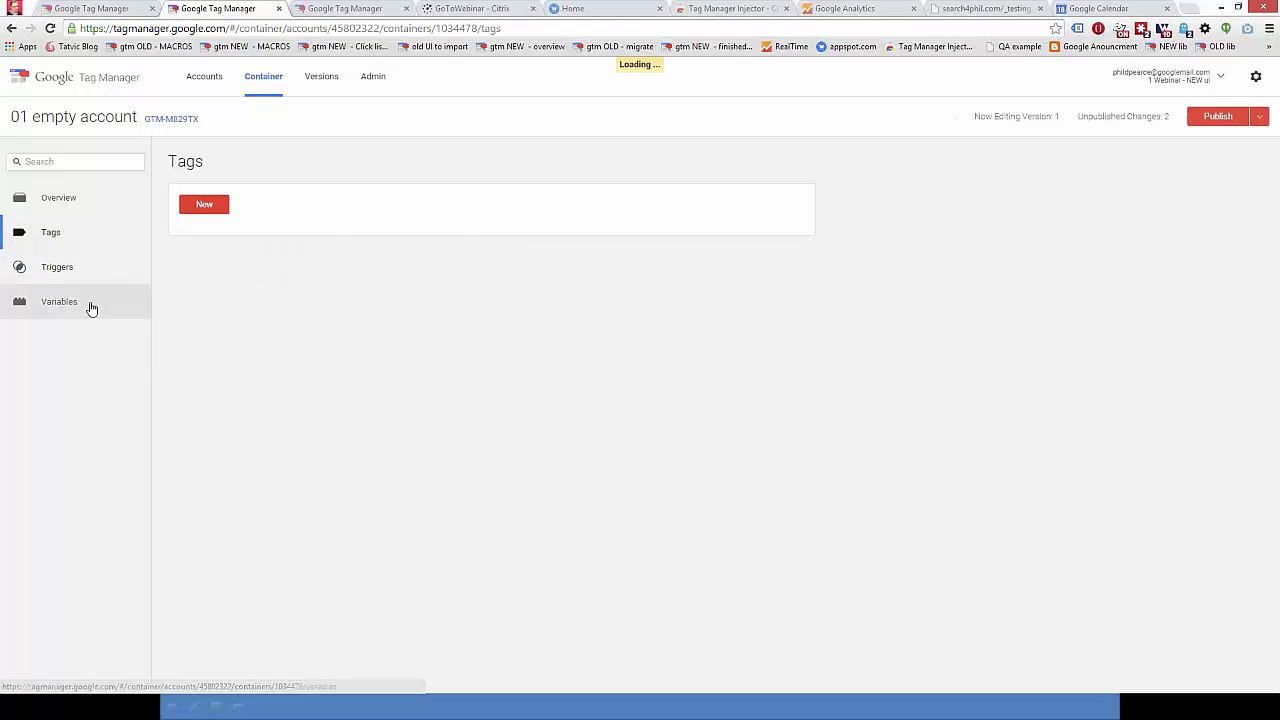
pyautogui.click(230, 260)
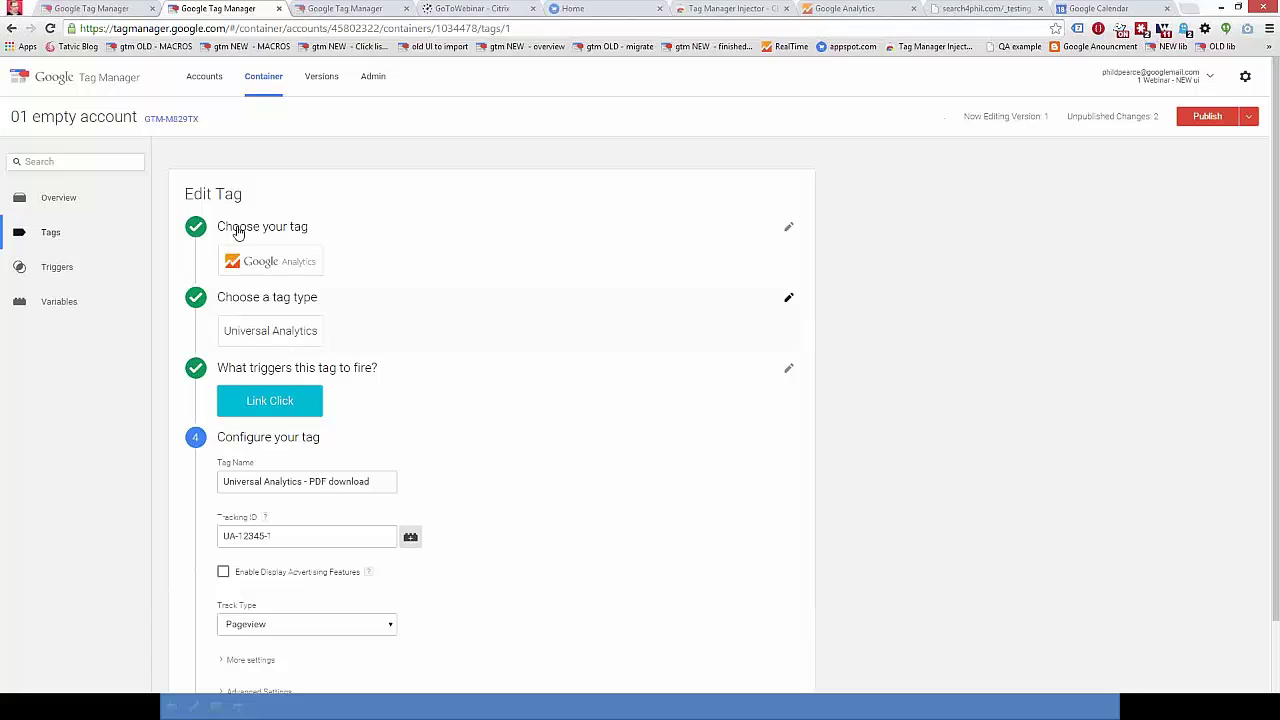
pyautogui.scroll(-2, 389, 395)
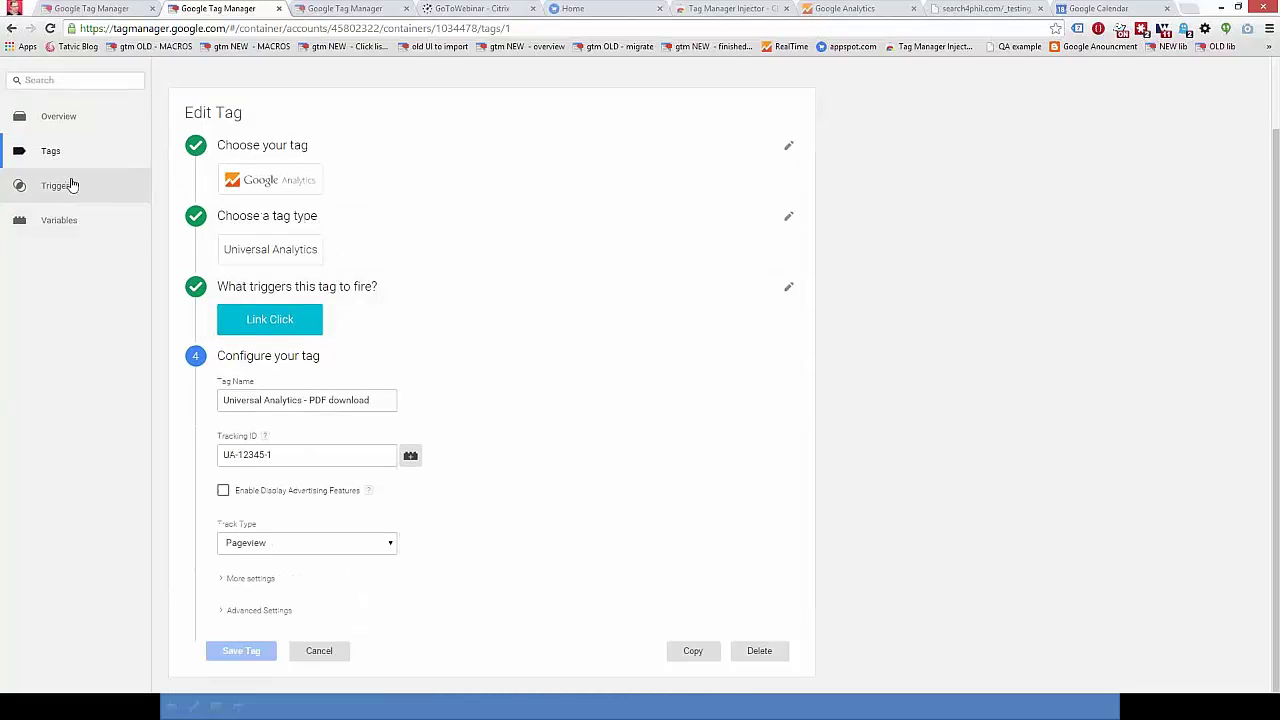
# Step: Choose the existing Link Click trigger as the tag's click trigger, save the choice and continue to the tag configuration
pyautogui.click(786, 290)
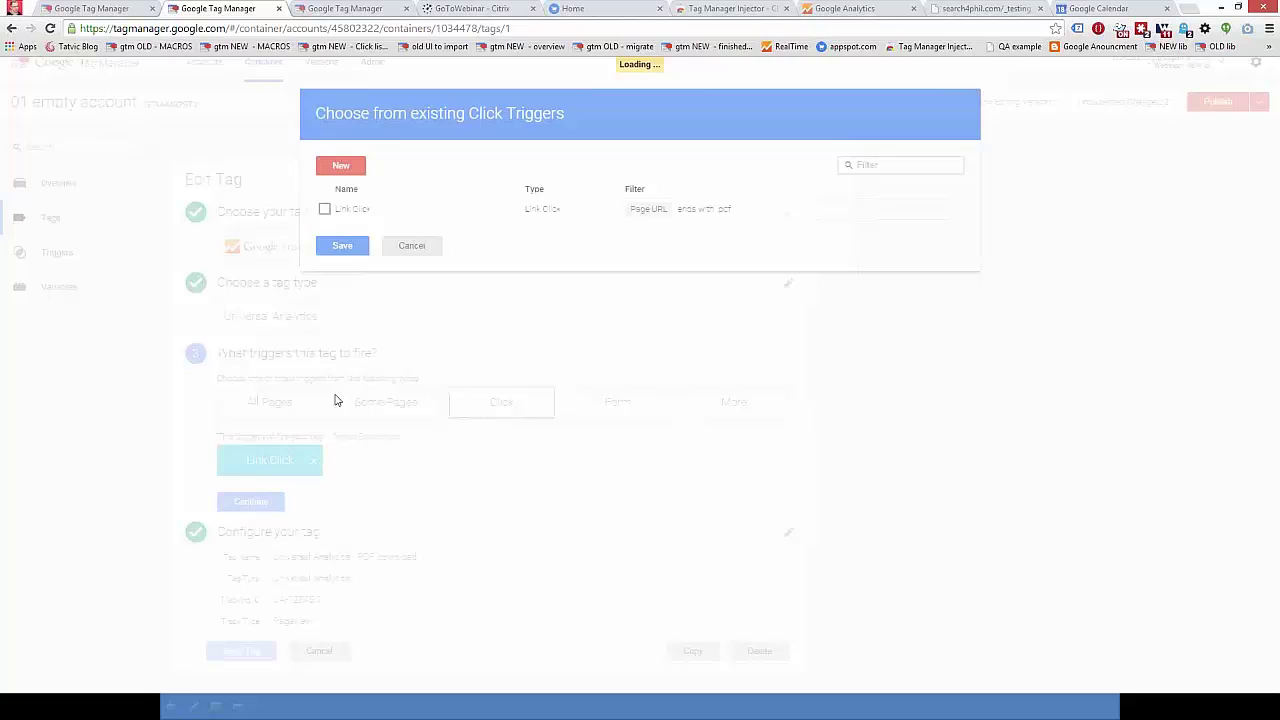
pyautogui.click(324, 209)
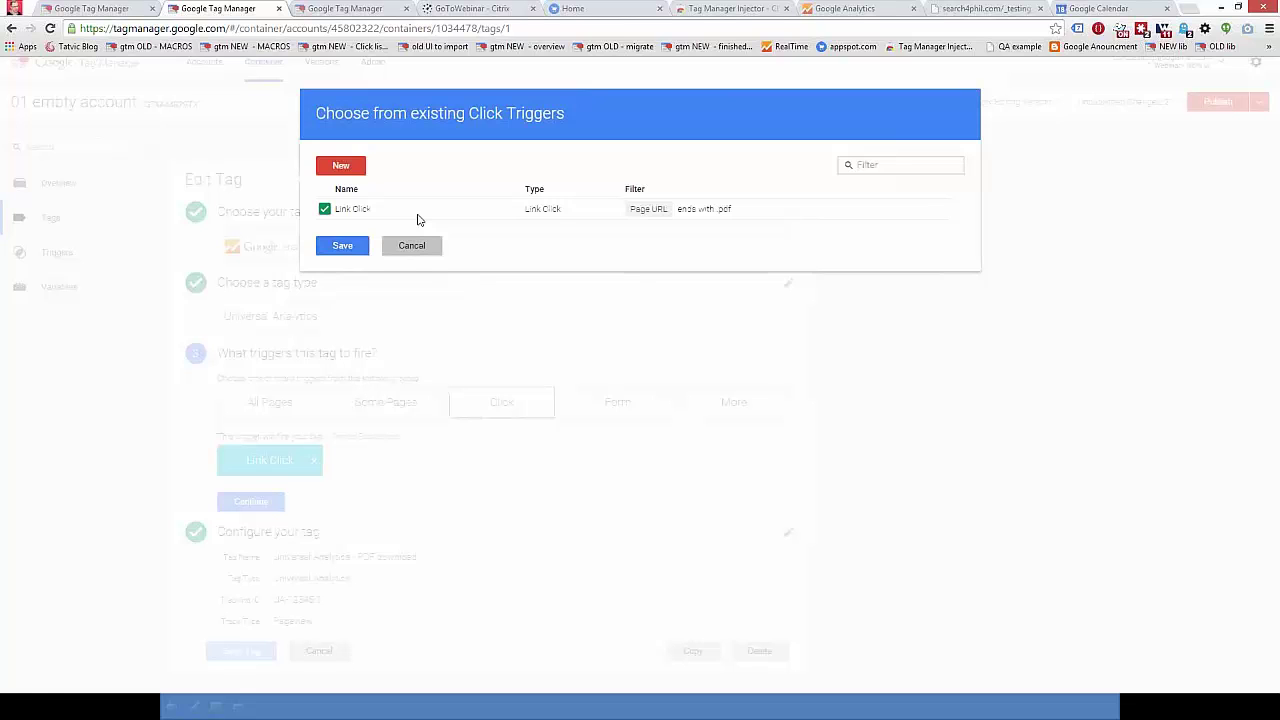
pyautogui.click(342, 245)
pyautogui.click(245, 501)
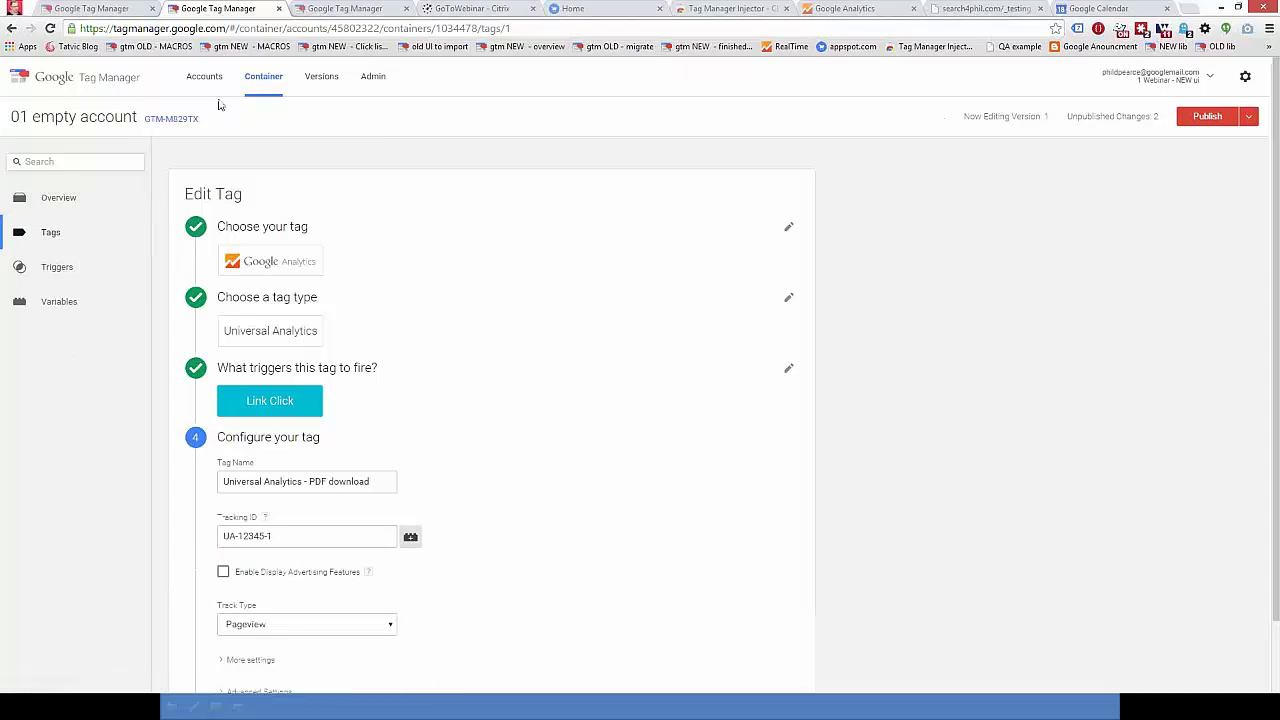
# Step: Switch to the old Tag Manager interface, discarding the unsaved macro, and open the Webinar enhancedecommerce.appspot.com container in the 1 Webinar - old UI account
pyautogui.click(135, 6)
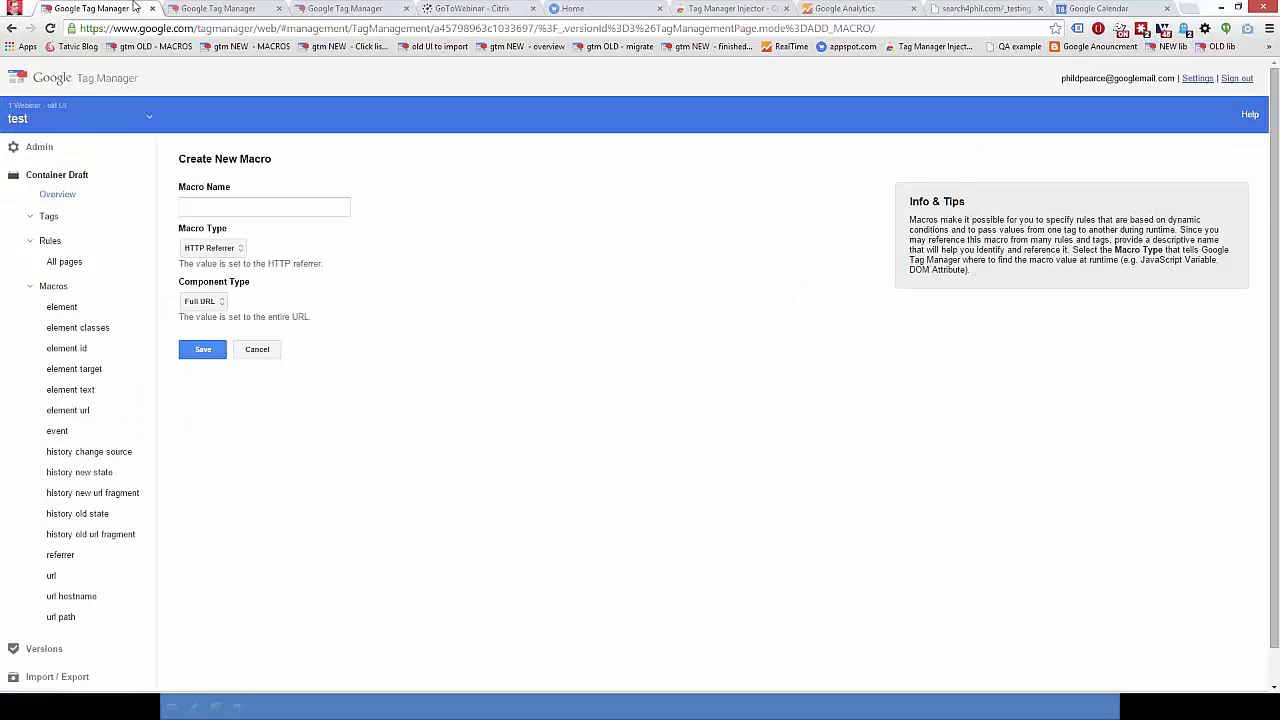
pyautogui.click(128, 130)
pyautogui.click(105, 197)
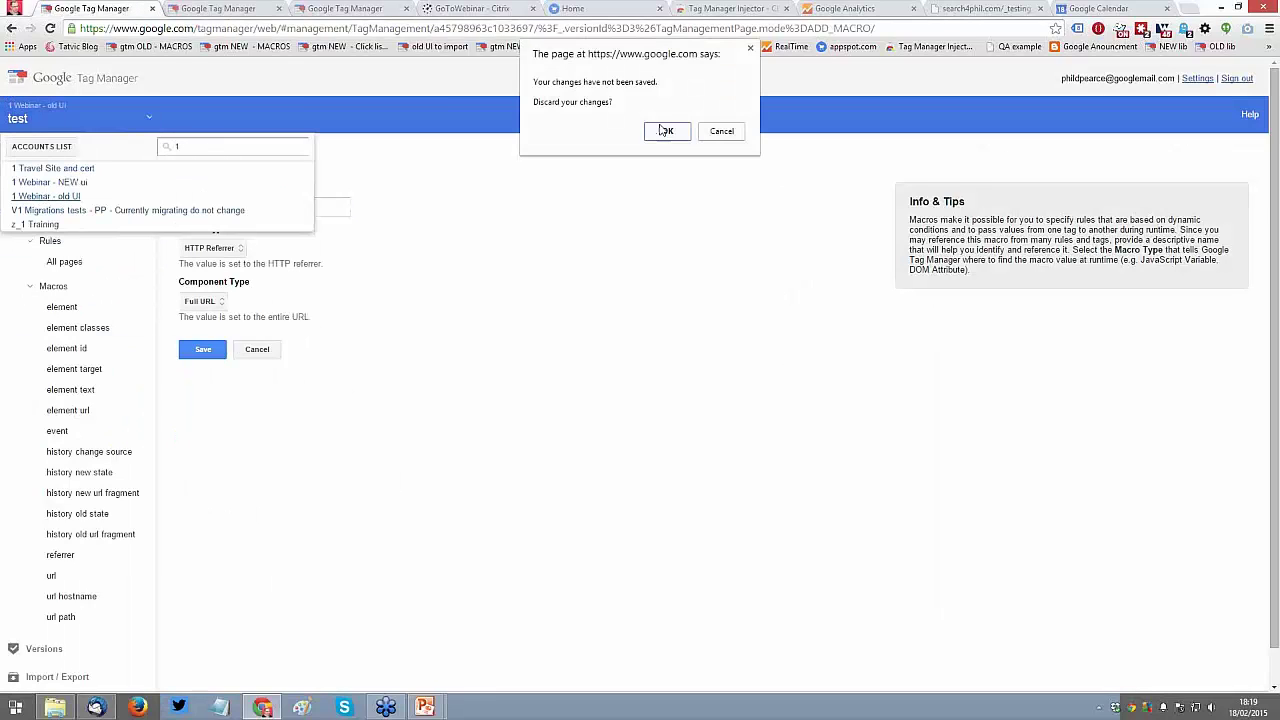
pyautogui.click(664, 131)
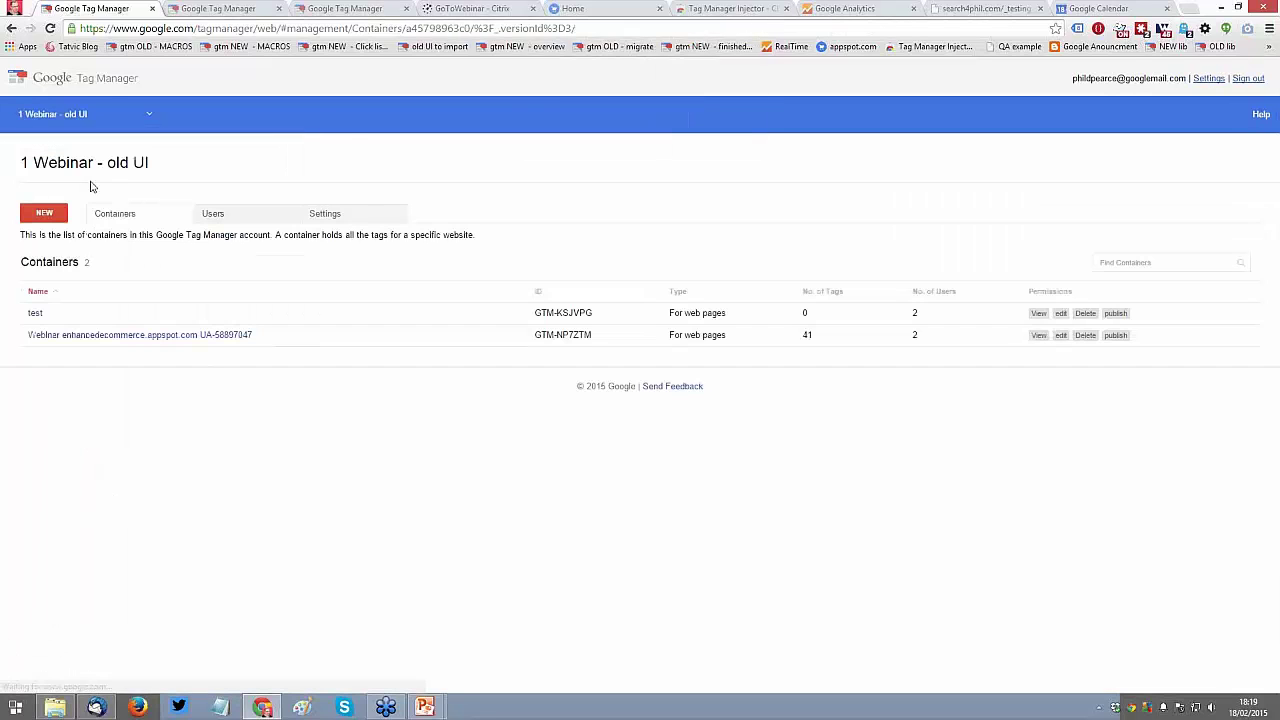
pyautogui.click(80, 336)
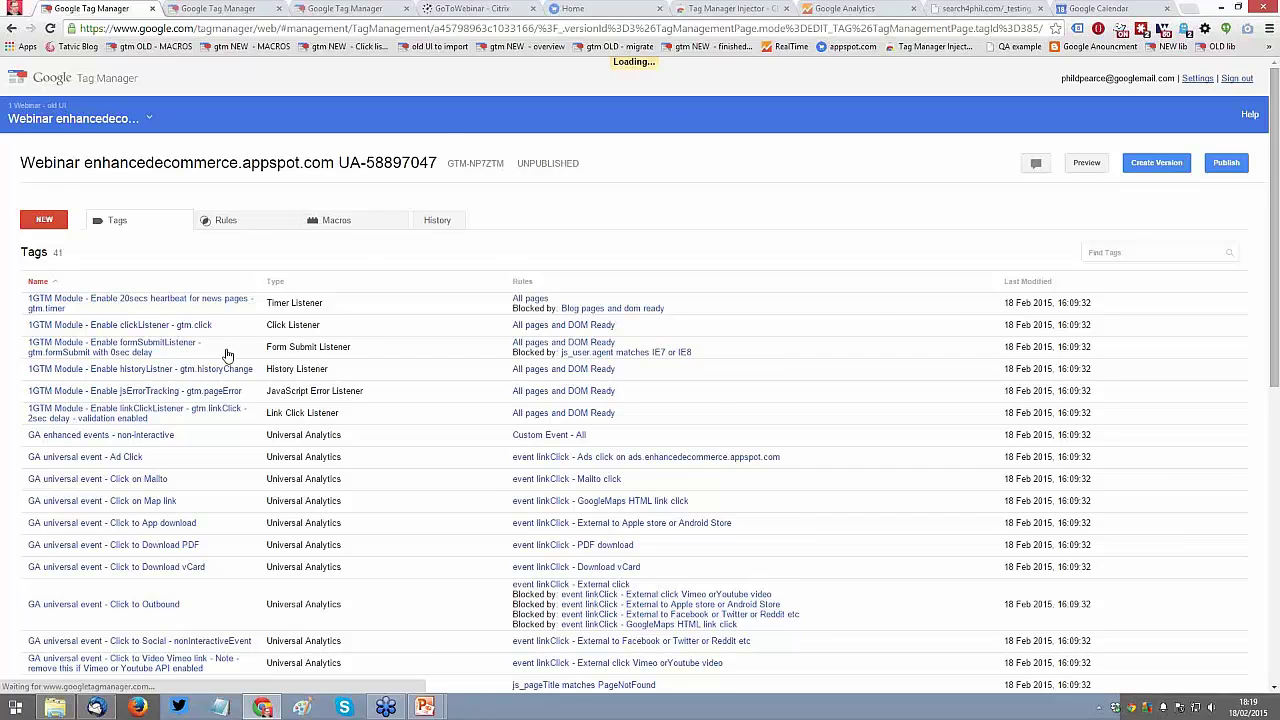
# Step: Switch to PowerPoint and bring up the GTM webinar presentation
pyautogui.moveTo(425, 707)
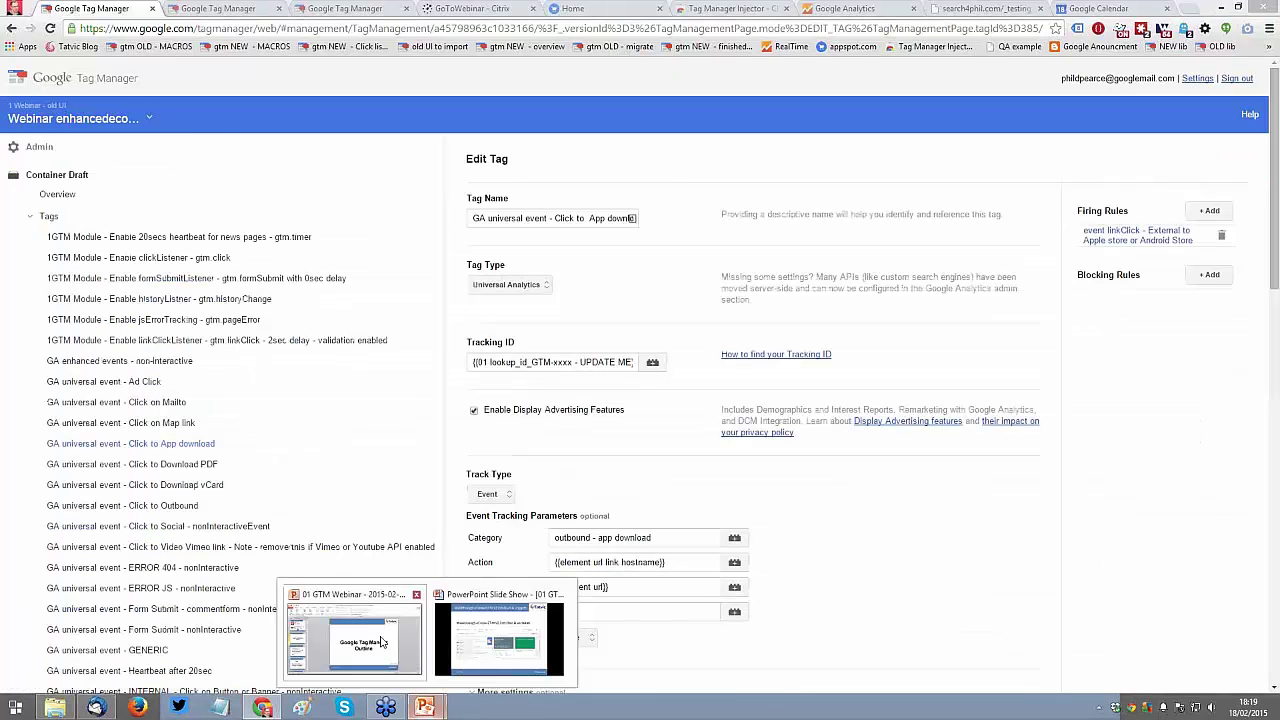
pyautogui.click(381, 641)
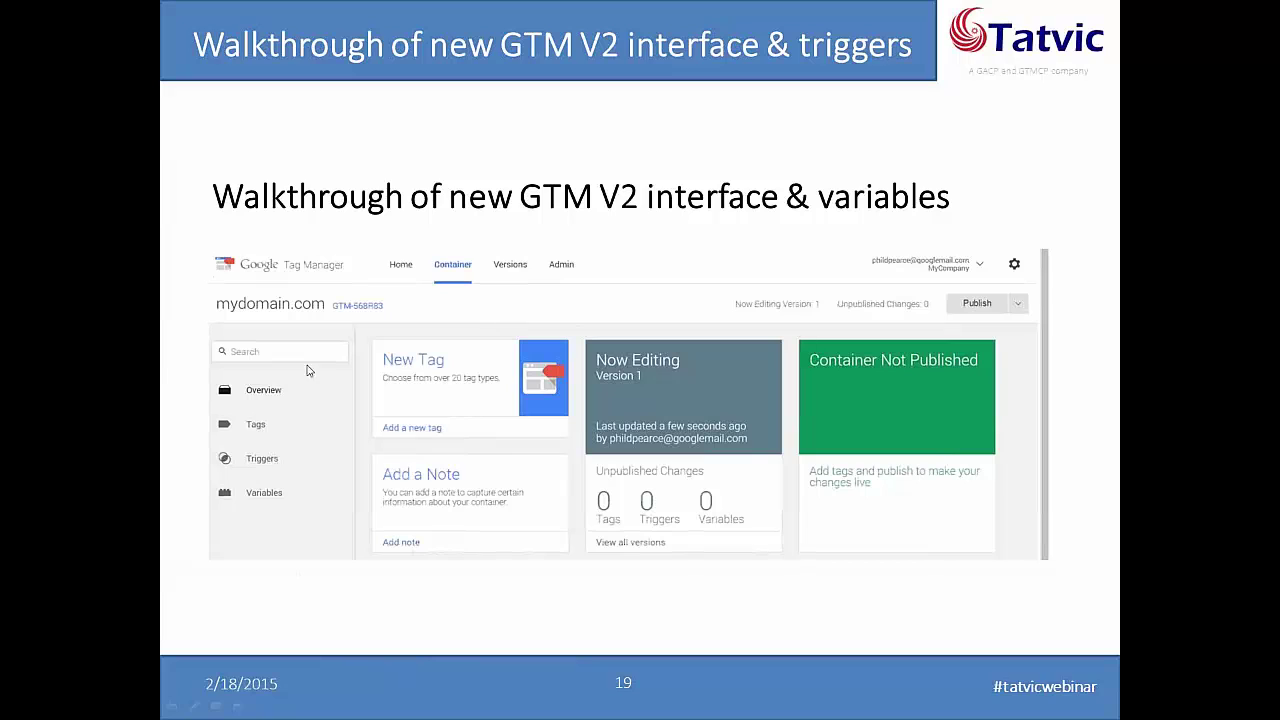
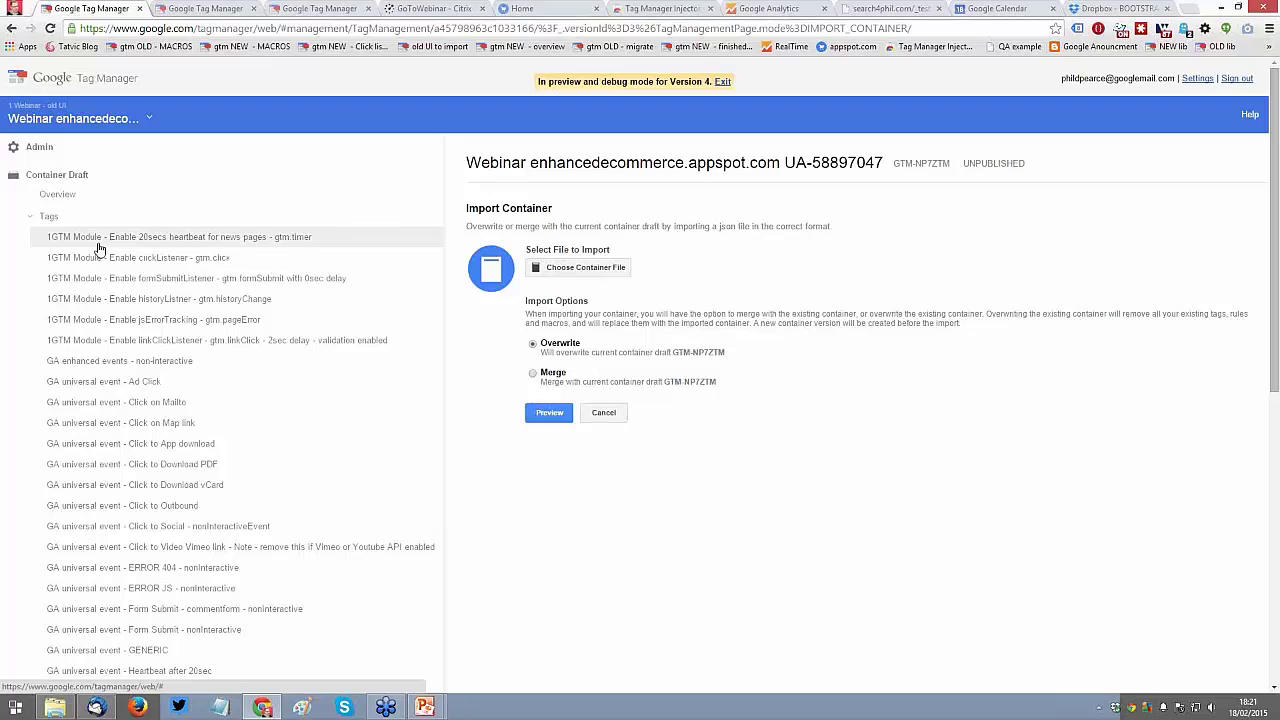
# Step: Inspect the clickListener, formSubmitListener and 20secs heartbeat listener tags in the old container
pyautogui.click(98, 244)
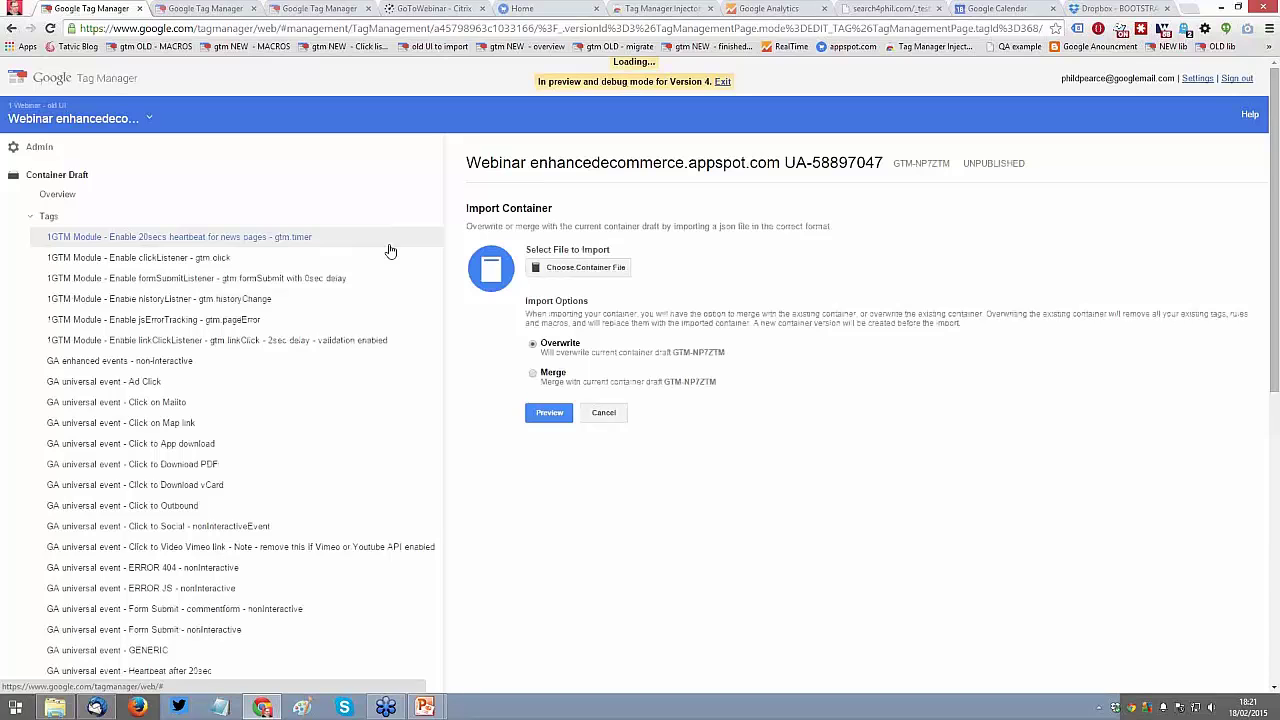
pyautogui.click(224, 257)
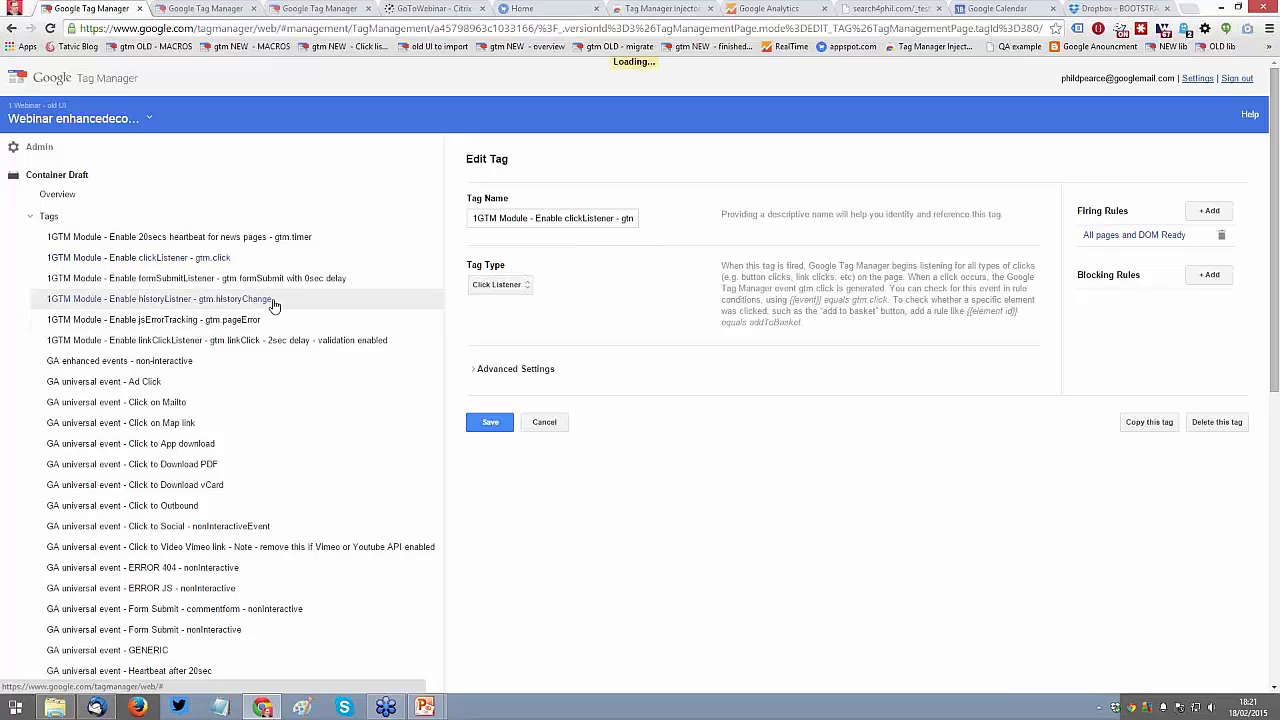
pyautogui.click(196, 281)
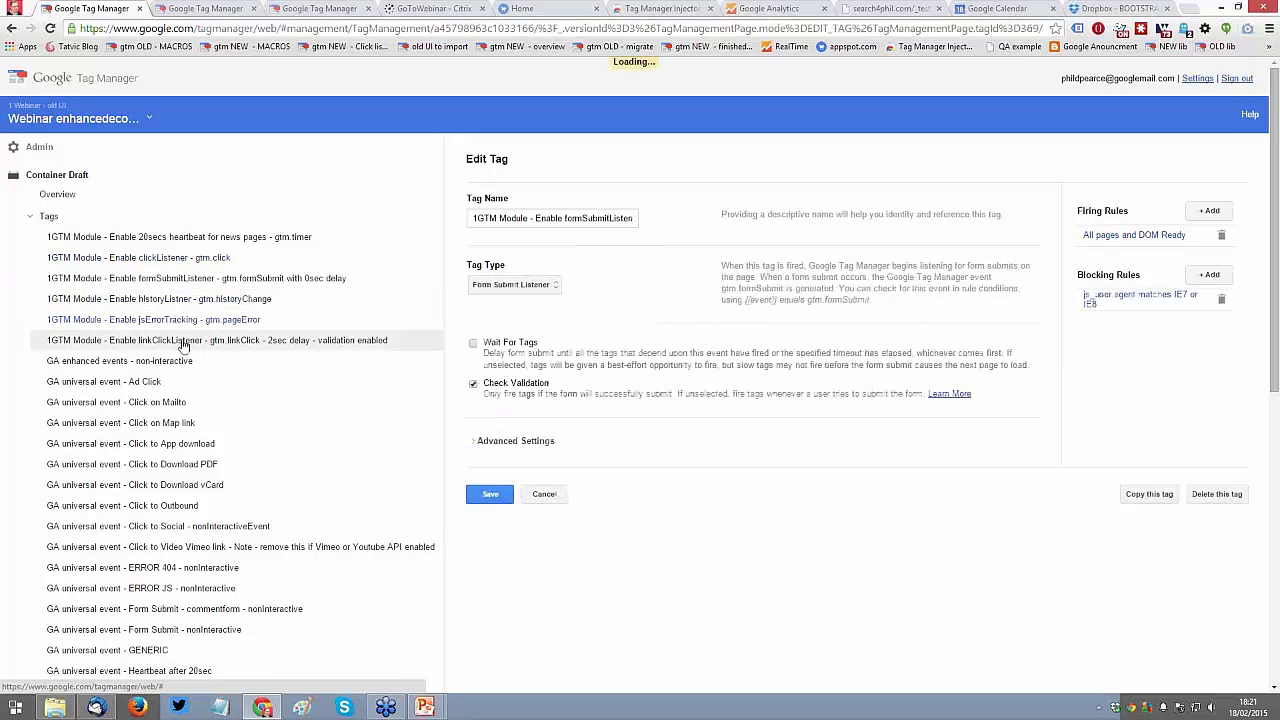
pyautogui.click(322, 240)
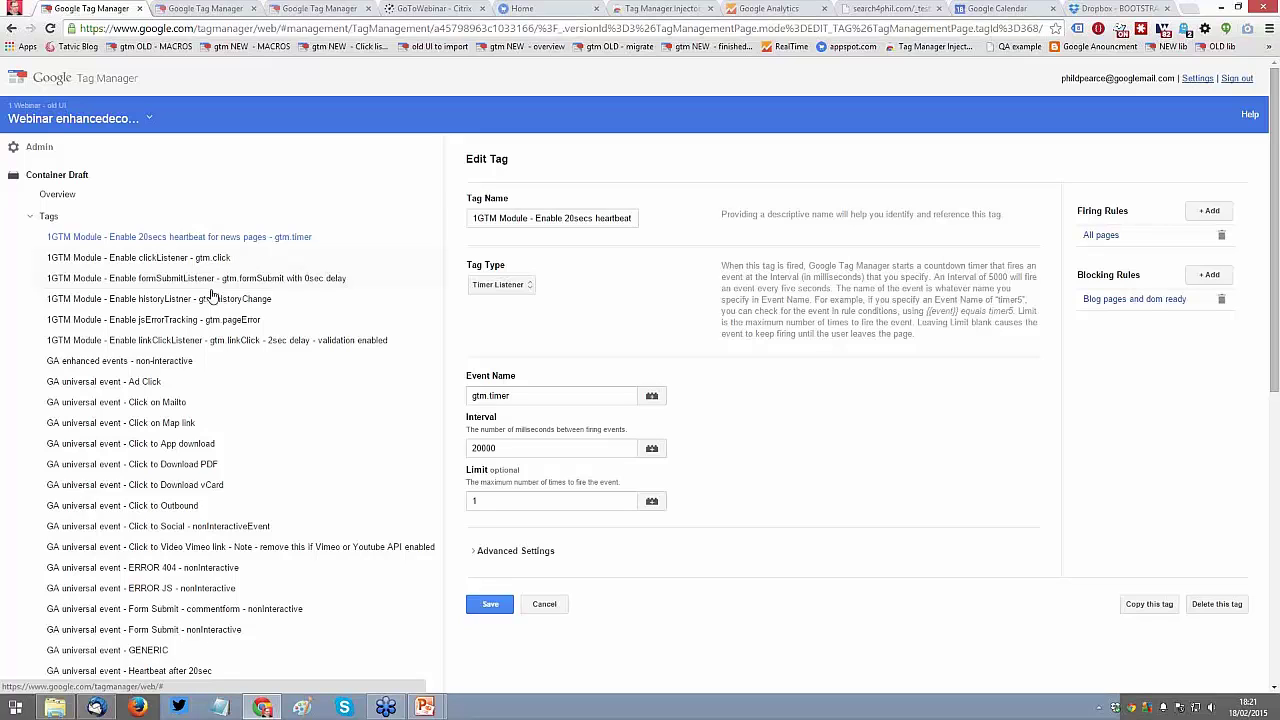
# Step: Expand the container's macro list and open the 00 jsmacro_getGTM-xxxx macro
pyautogui.scroll(-1, 210, 294)
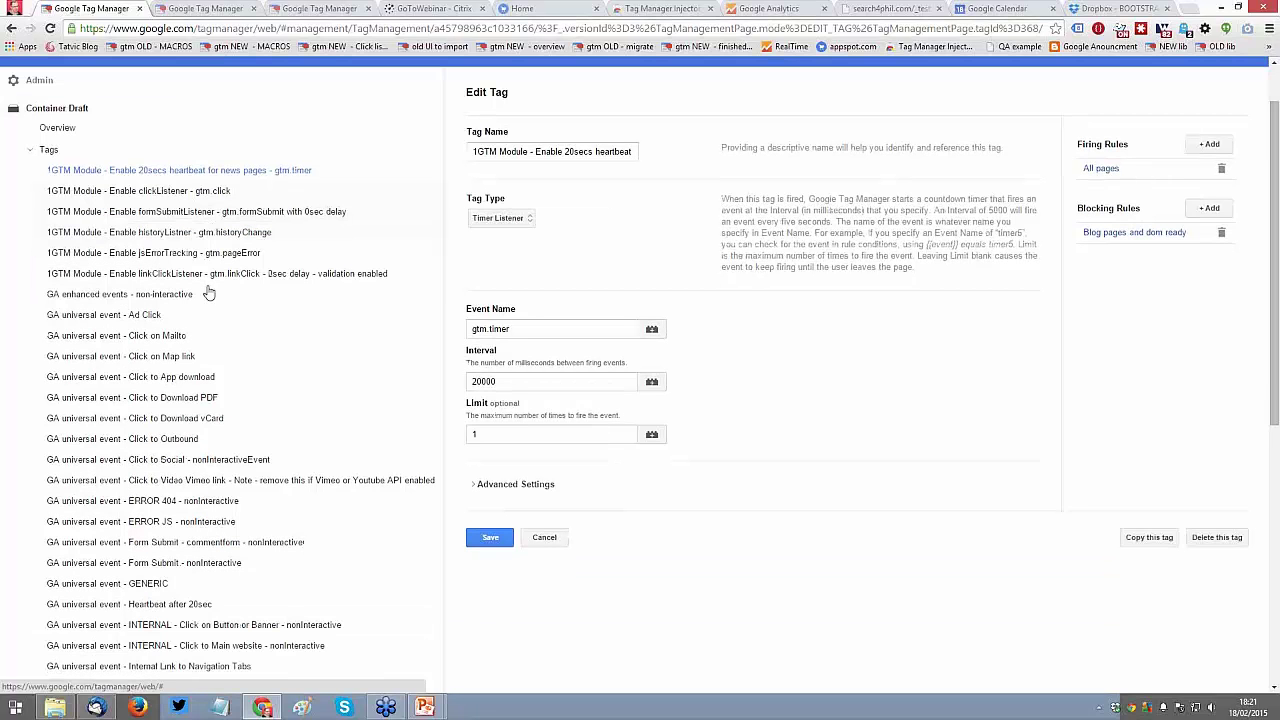
pyautogui.scroll(-6, 135, 288)
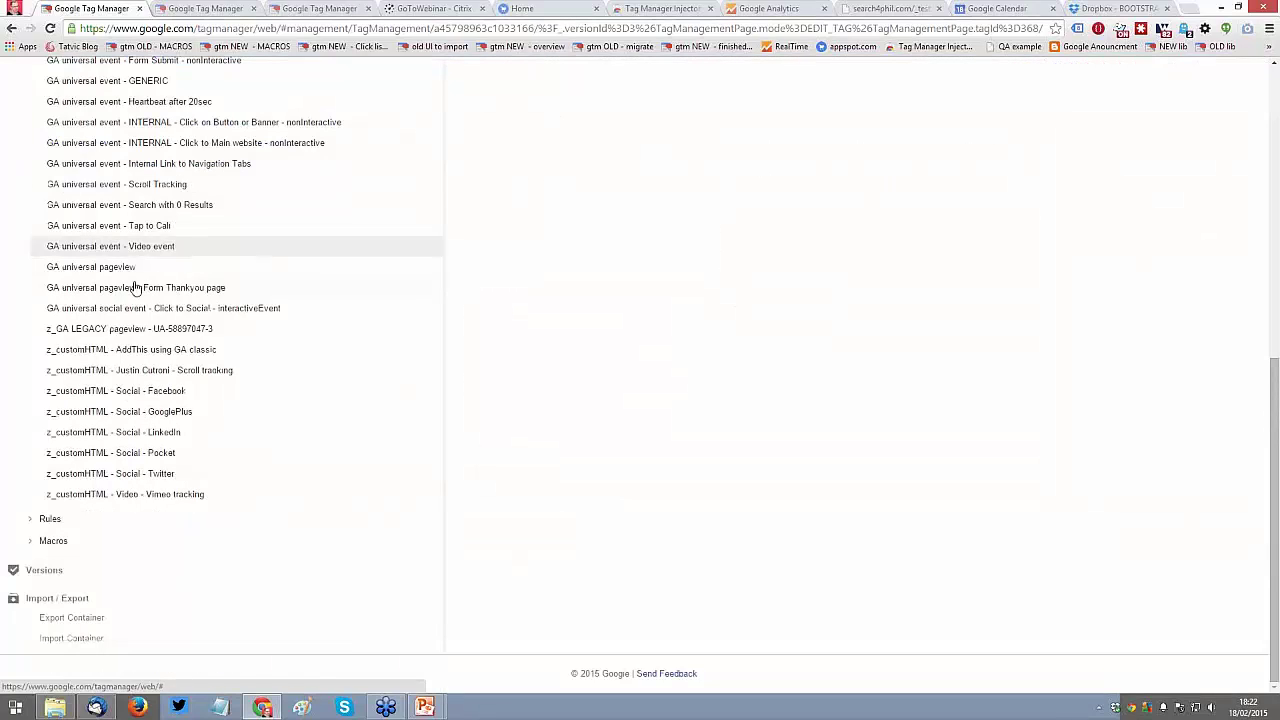
pyautogui.click(115, 540)
pyautogui.scroll(-2, 115, 535)
pyautogui.scroll(-3, 115, 535)
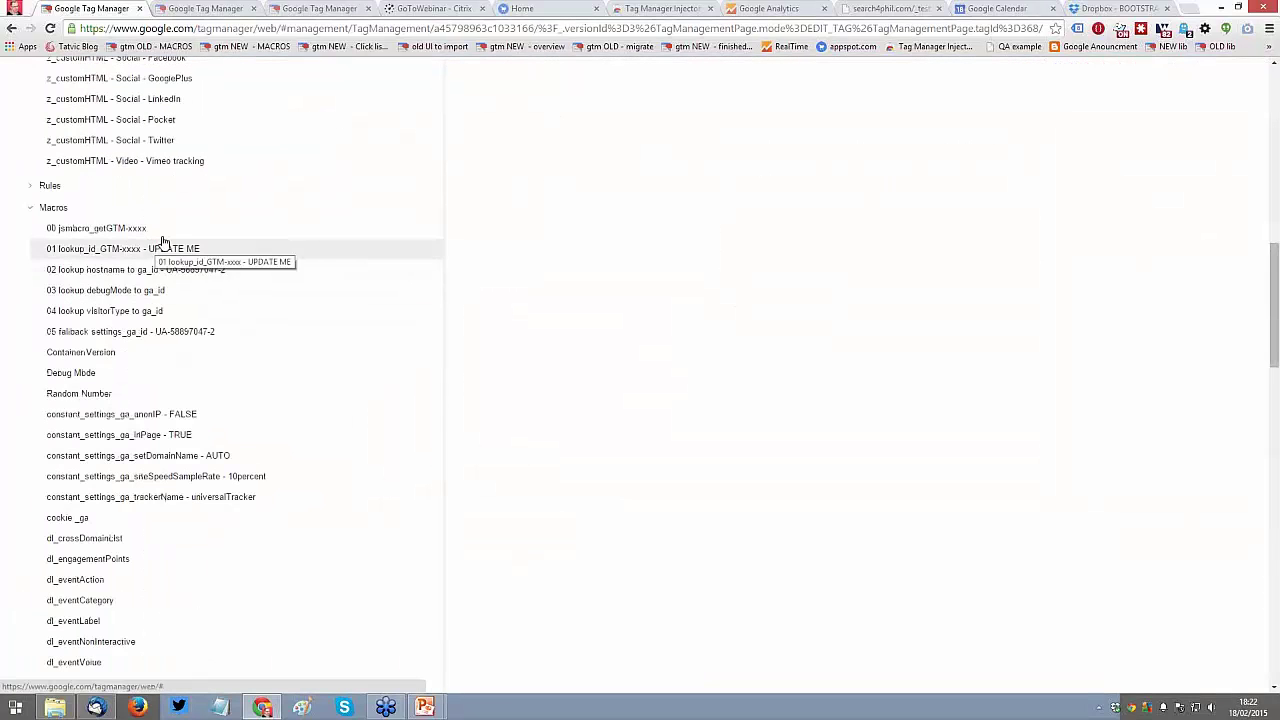
pyautogui.click(157, 233)
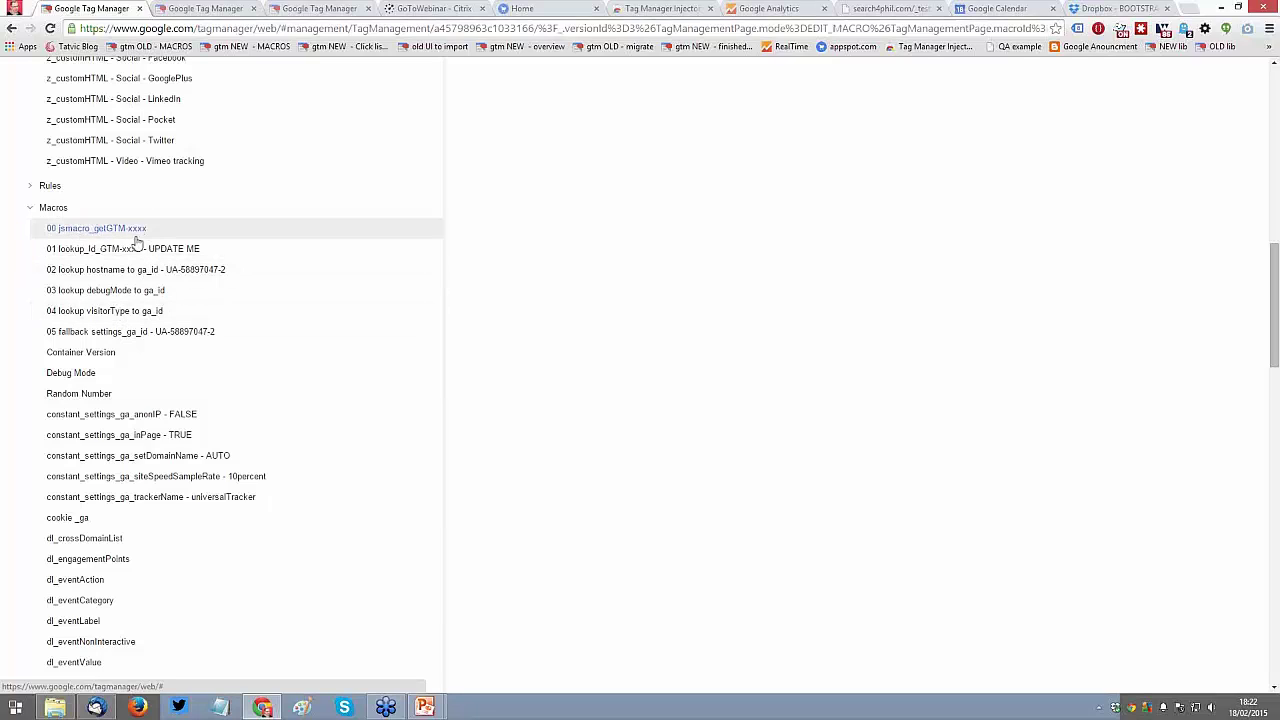
# Step: Examine the live and staging container assignments in the 00 jsmacro_getGTM-xxxx macro's Custom JavaScript, reopening the macro once
pyautogui.scroll(2, 183, 243)
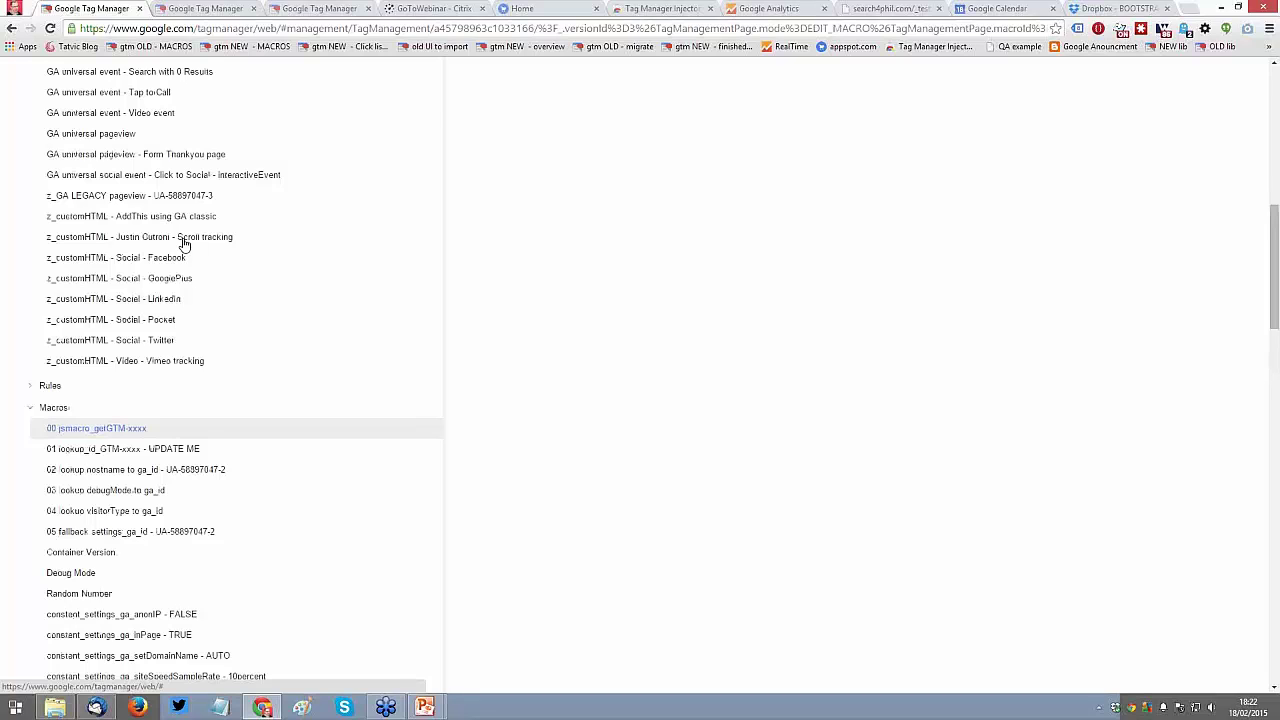
pyautogui.scroll(3, 183, 243)
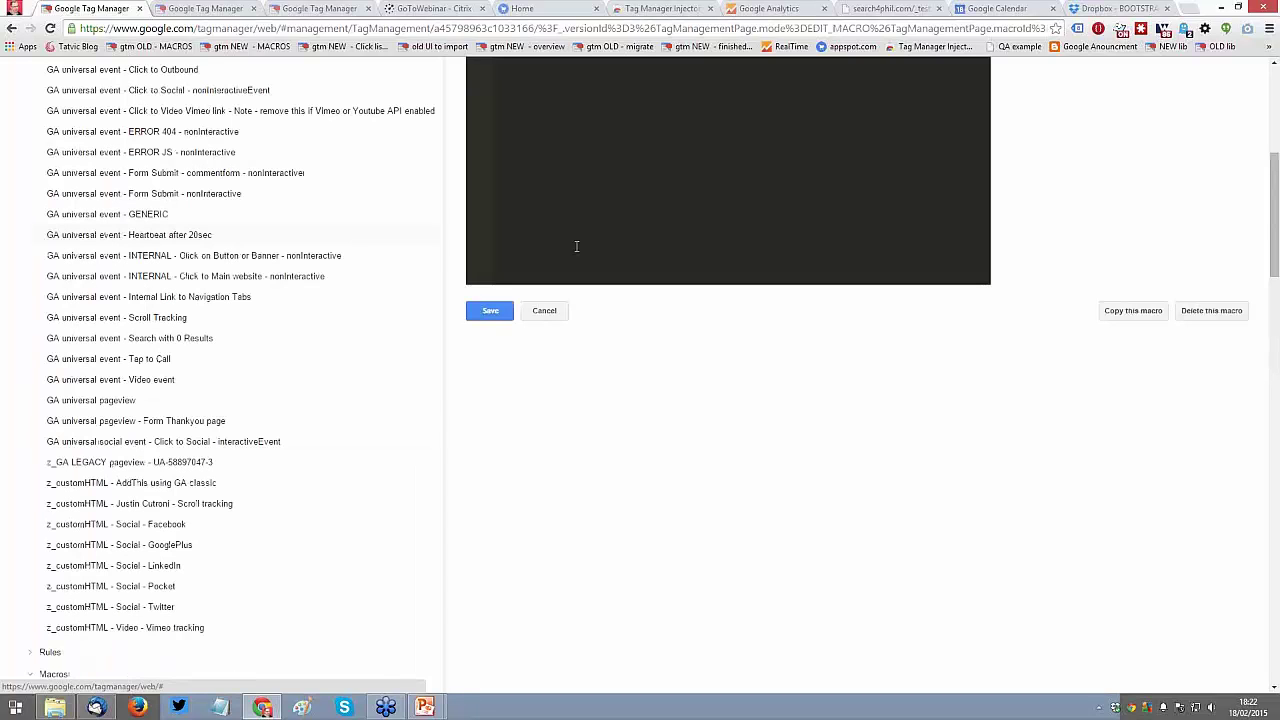
pyautogui.scroll(3, 407, 197)
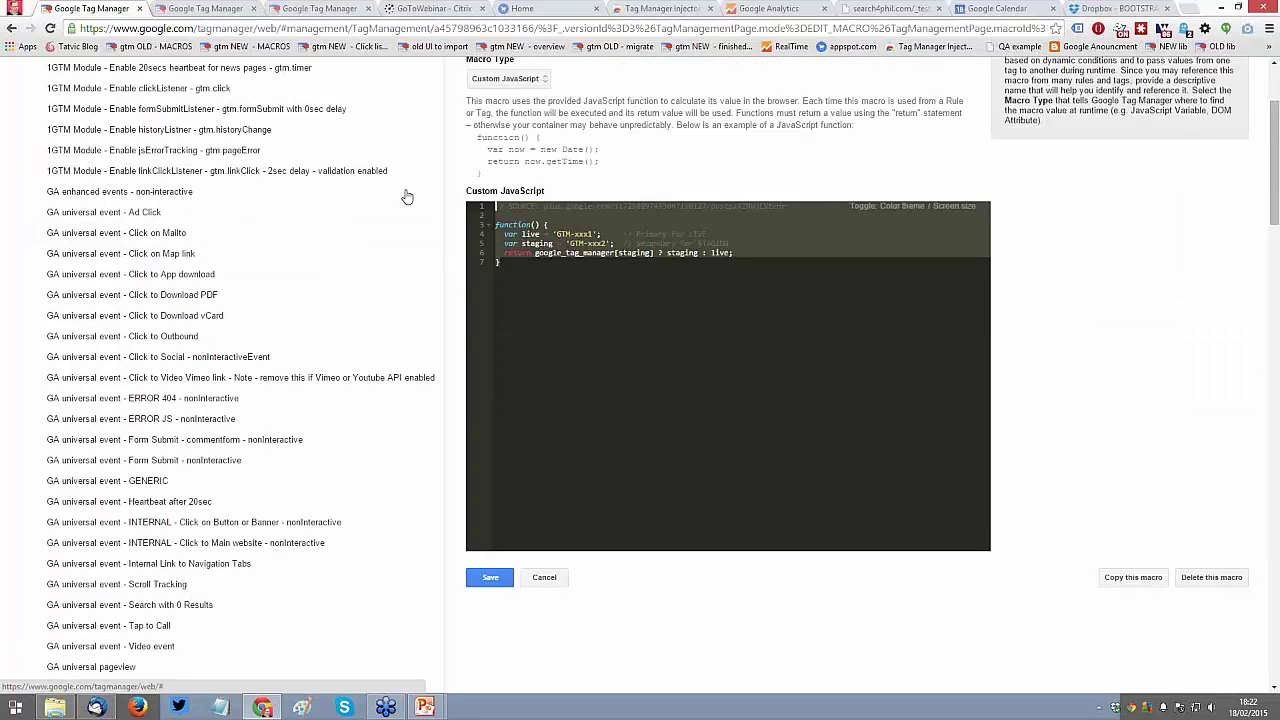
pyautogui.scroll(-5, 250, 350)
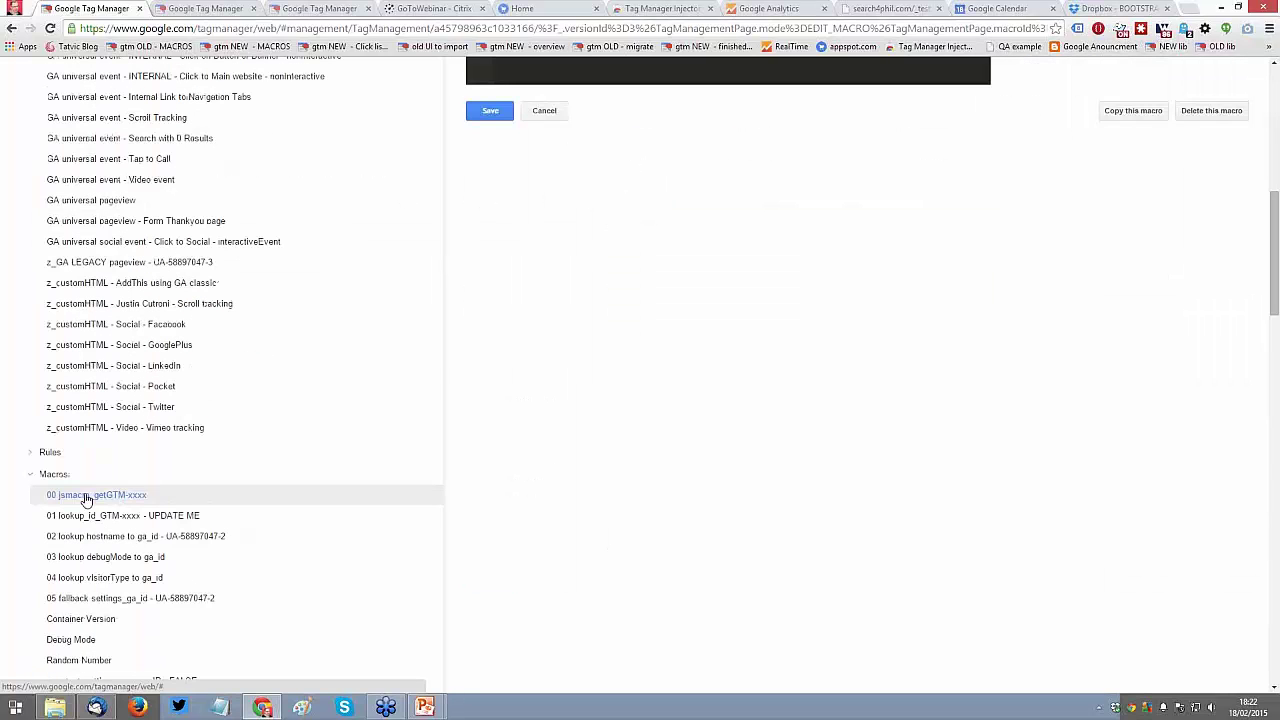
pyautogui.click(86, 496)
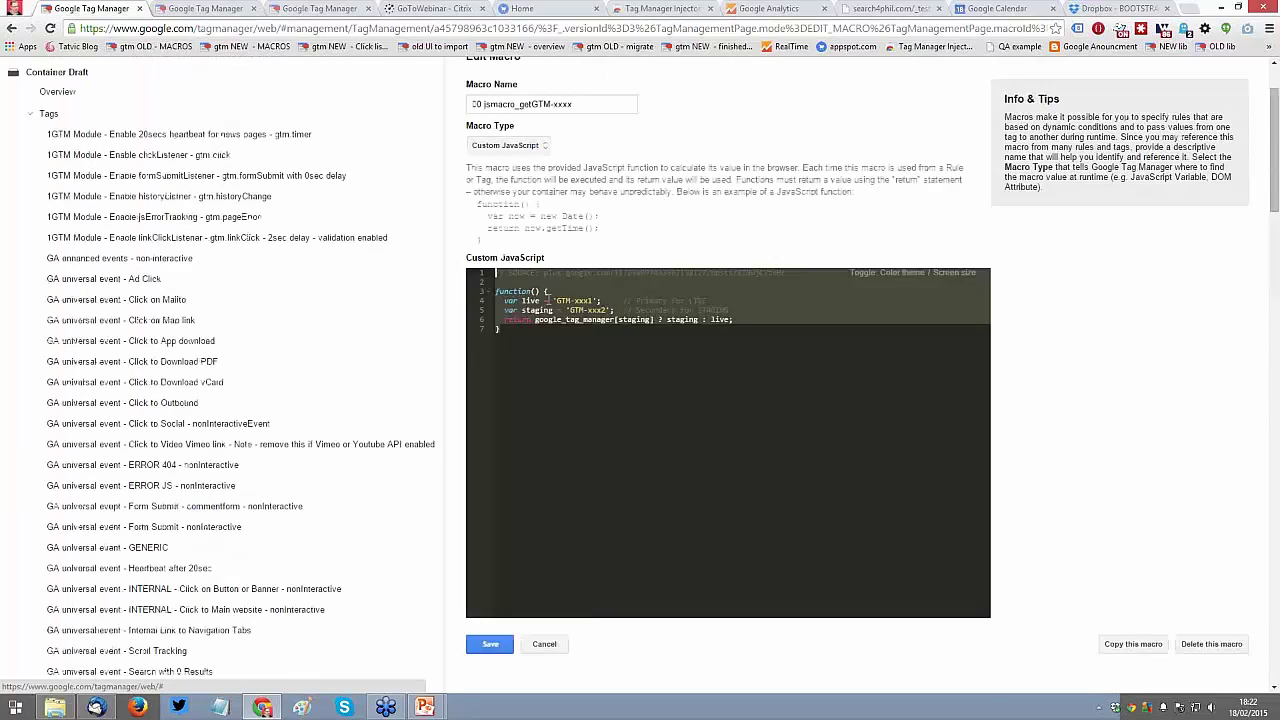
pyautogui.scroll(1, 545, 300)
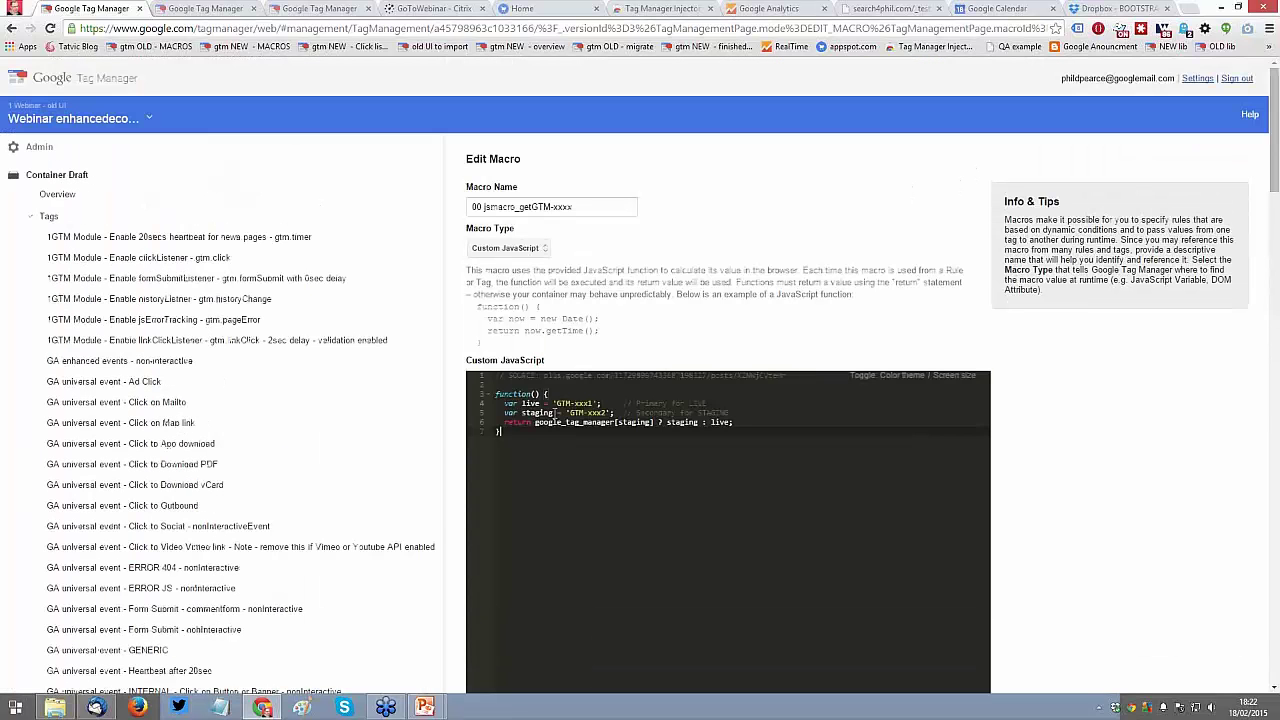
# Step: Open the 01 lookup_id_GTM-xxxx - UPDATE ME macro and examine its lookup table row for GTM-xxx2
pyautogui.scroll(-1, 115, 250)
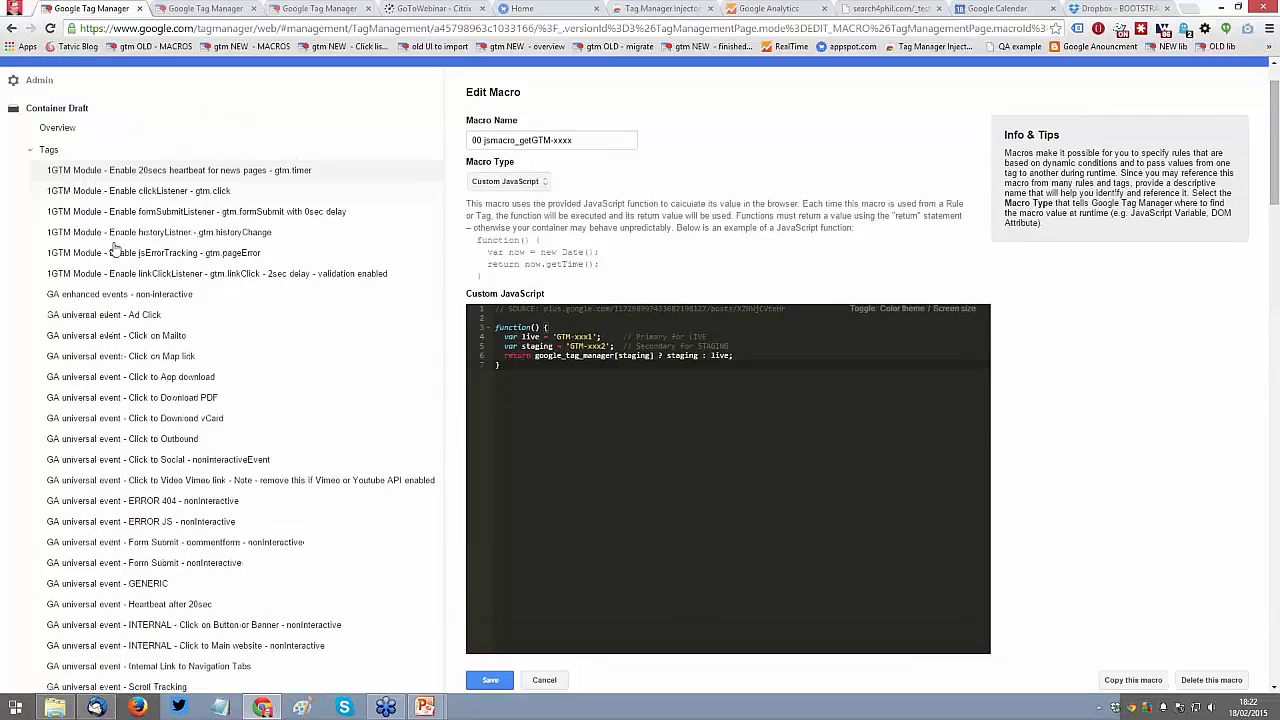
pyautogui.scroll(-5, 115, 250)
pyautogui.click(150, 551)
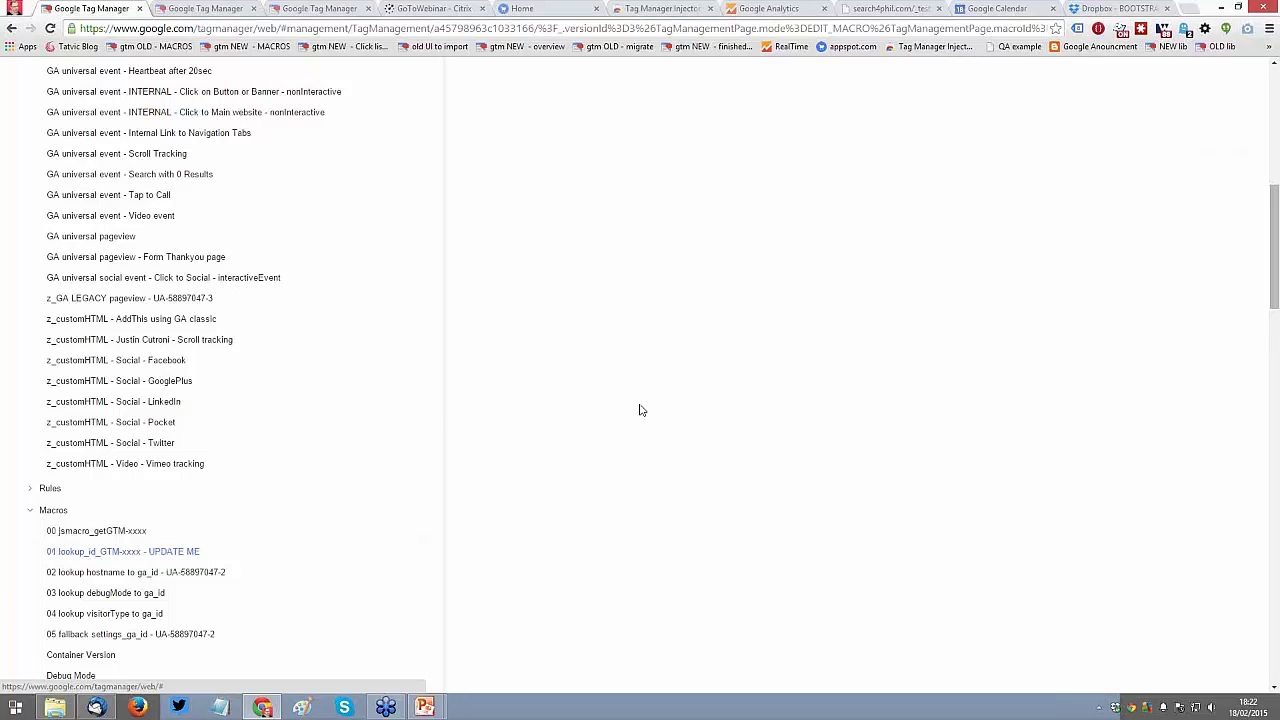
pyautogui.scroll(2, 650, 380)
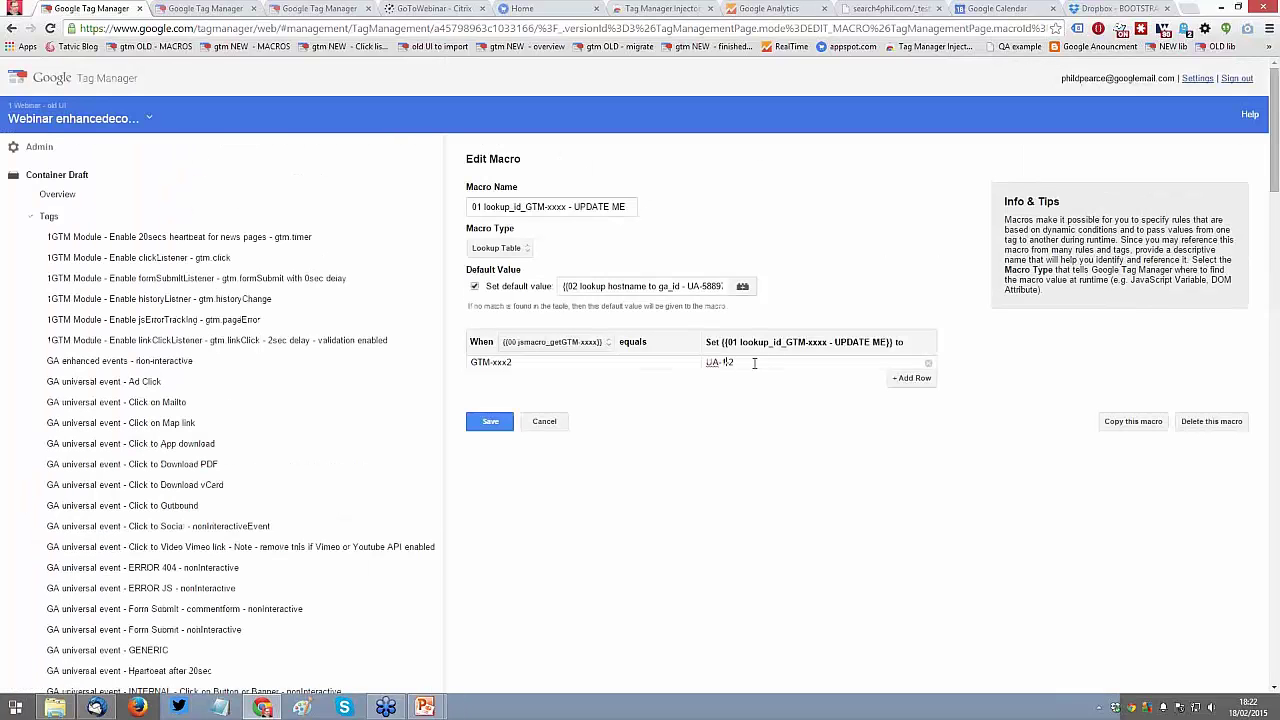
pyautogui.moveTo(754, 363); pyautogui.dragTo(711, 342)
pyautogui.click(792, 373)
pyautogui.click(544, 421)
pyautogui.click(709, 134)
# Step: Open the 05 fallback settings_ga_id macro and examine its constant string value
pyautogui.scroll(-2, 245, 388)
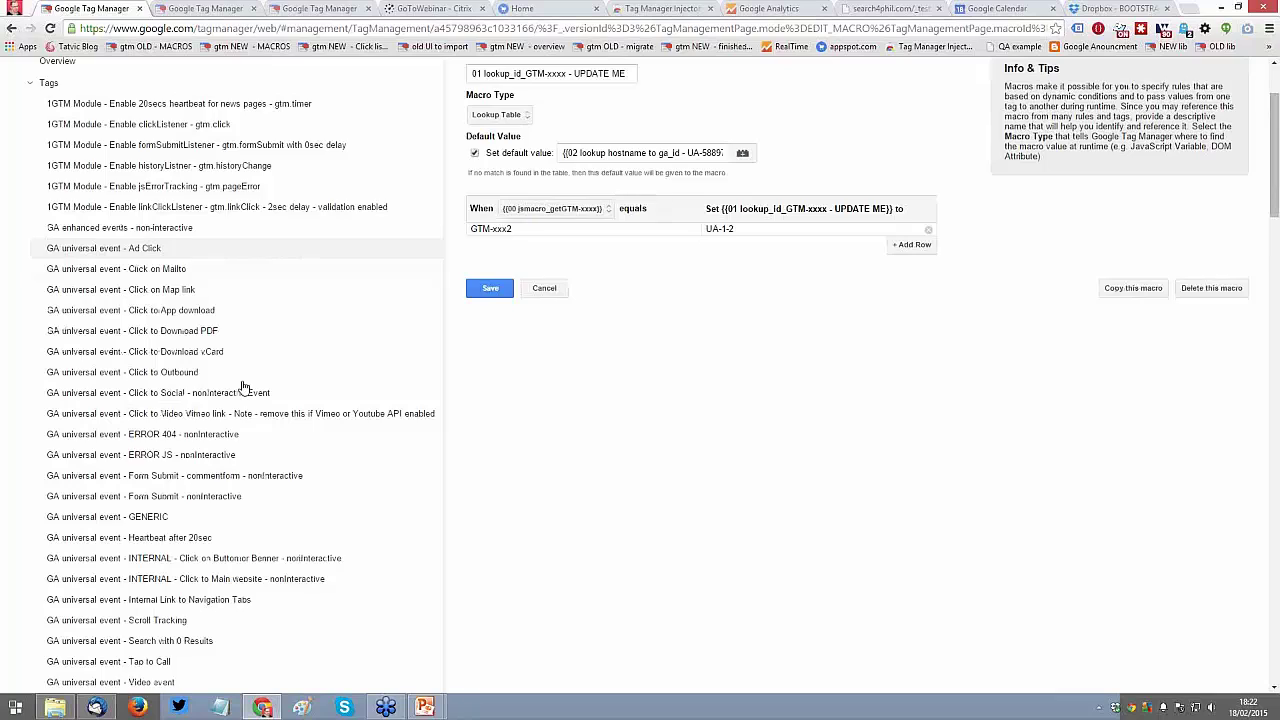
pyautogui.scroll(-3, 245, 388)
pyautogui.scroll(-7, 155, 378)
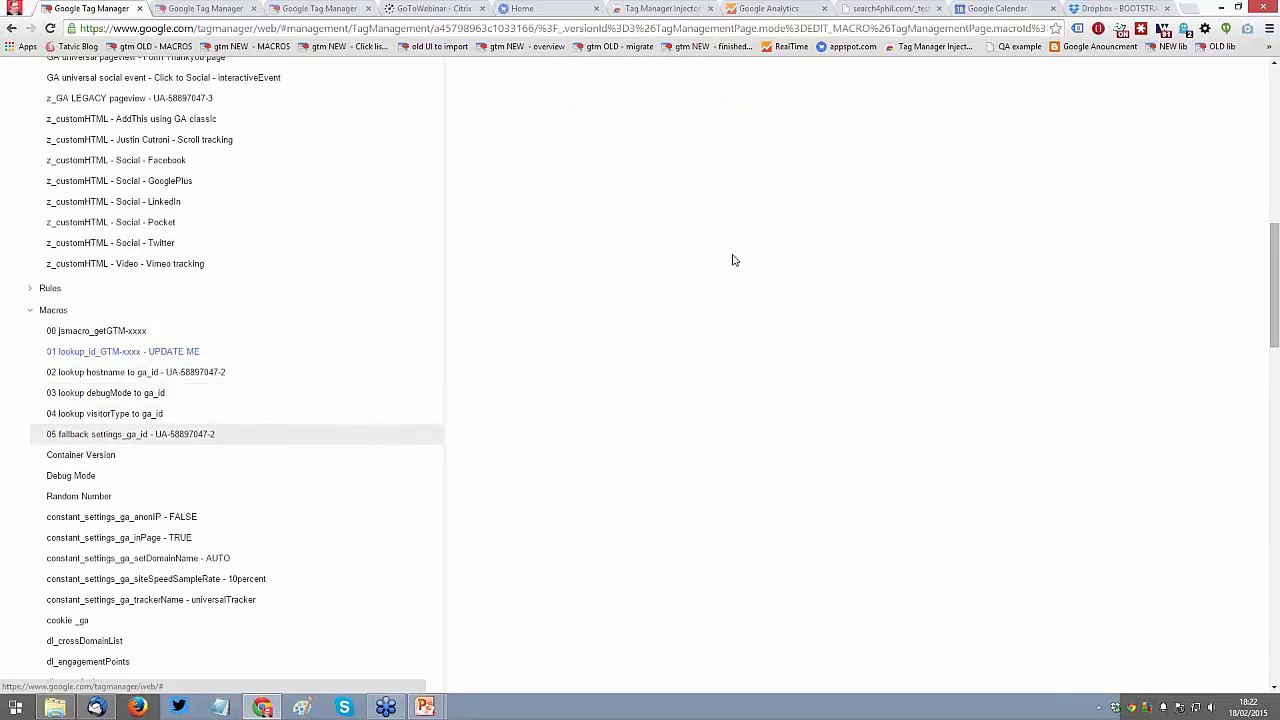
pyautogui.scroll(7, 755, 318)
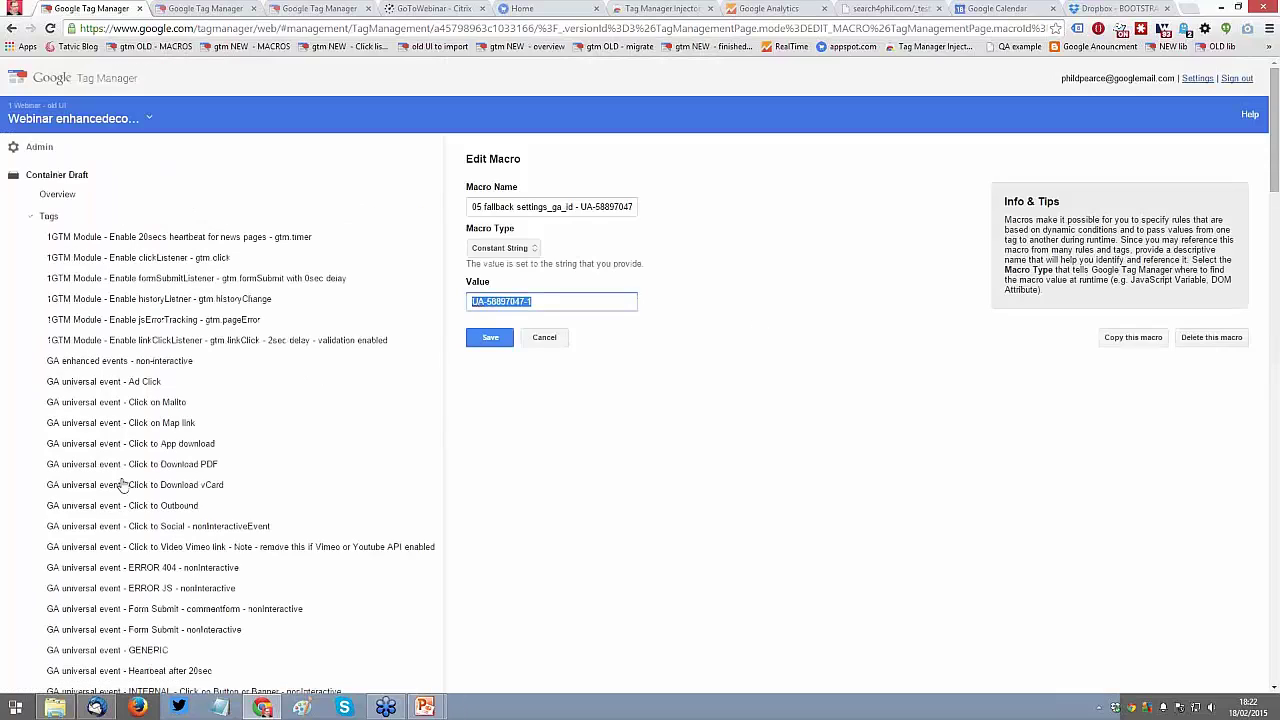
pyautogui.scroll(-2, 80, 410)
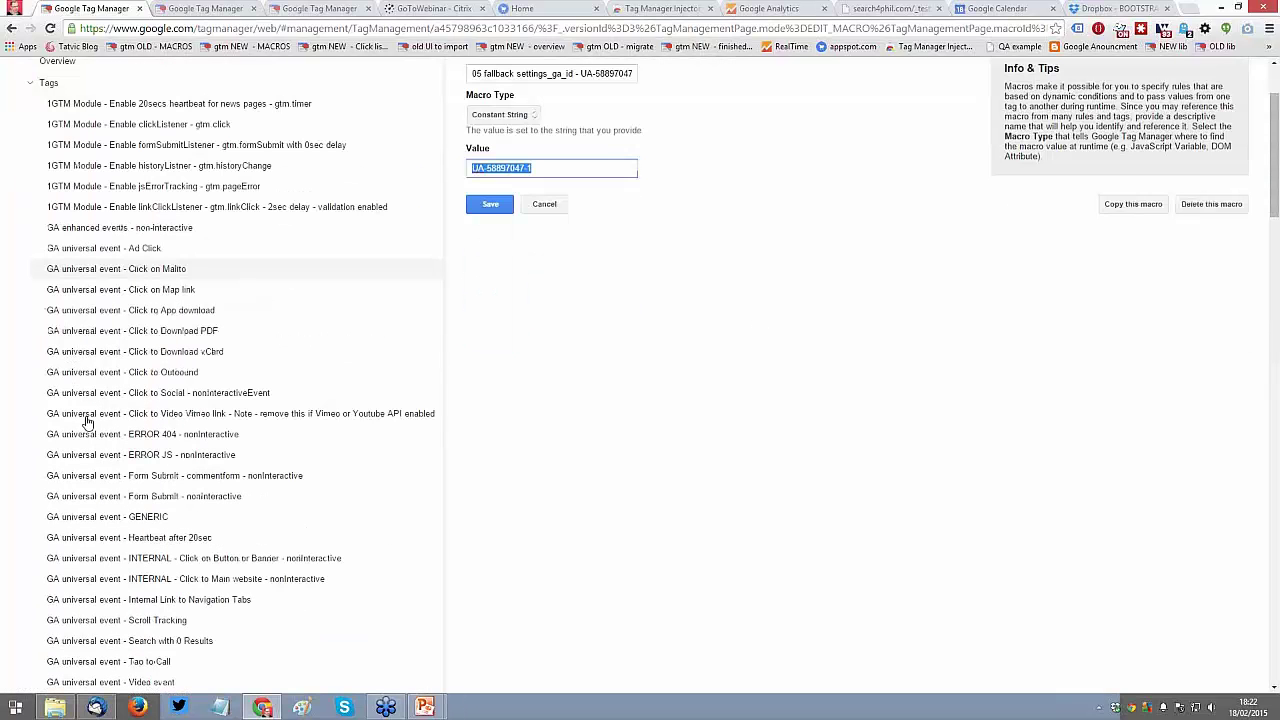
# Step: Collapse the old container's tag and macro lists and return to the container draft's overview
pyautogui.scroll(2, 31, 283)
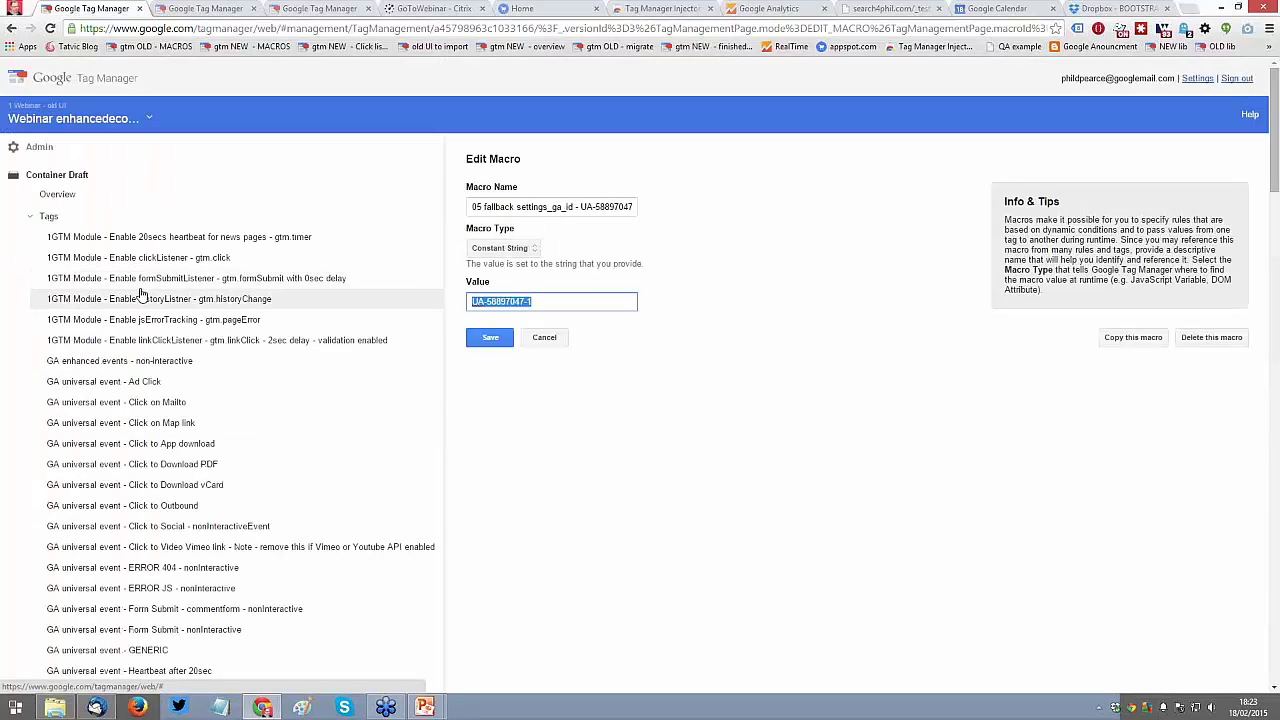
pyautogui.click(75, 218)
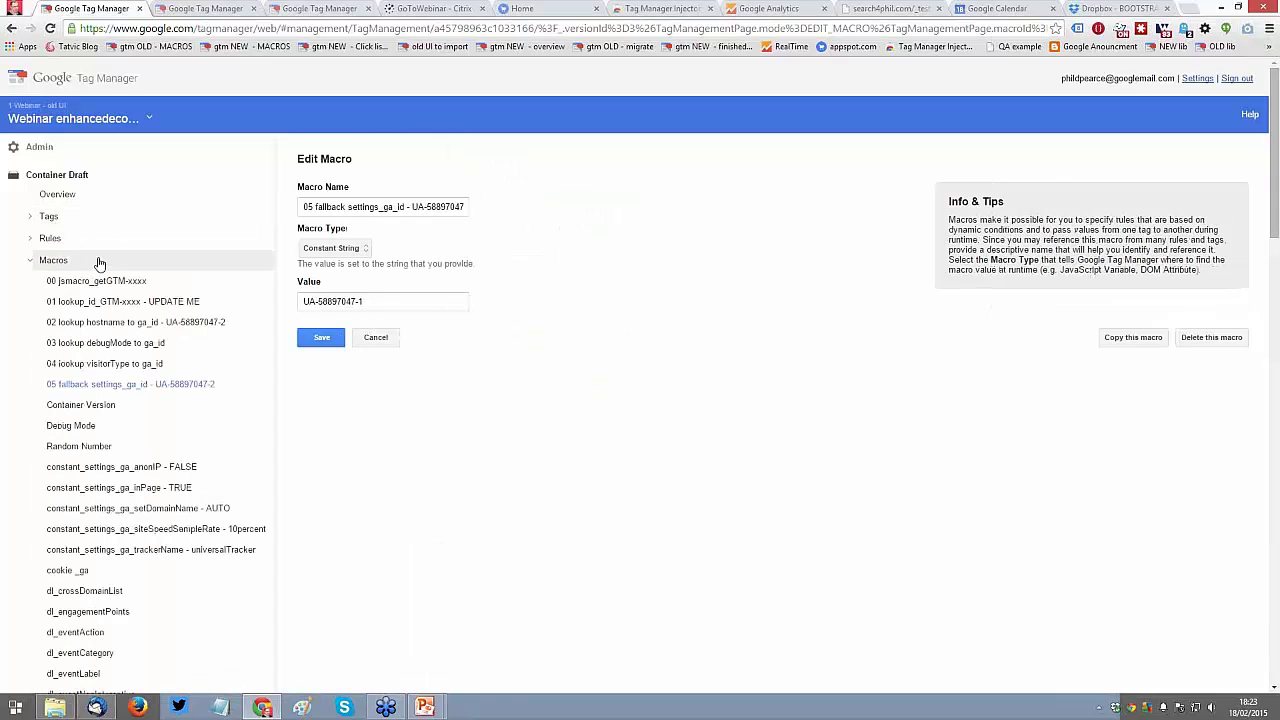
pyautogui.click(98, 261)
pyautogui.click(60, 196)
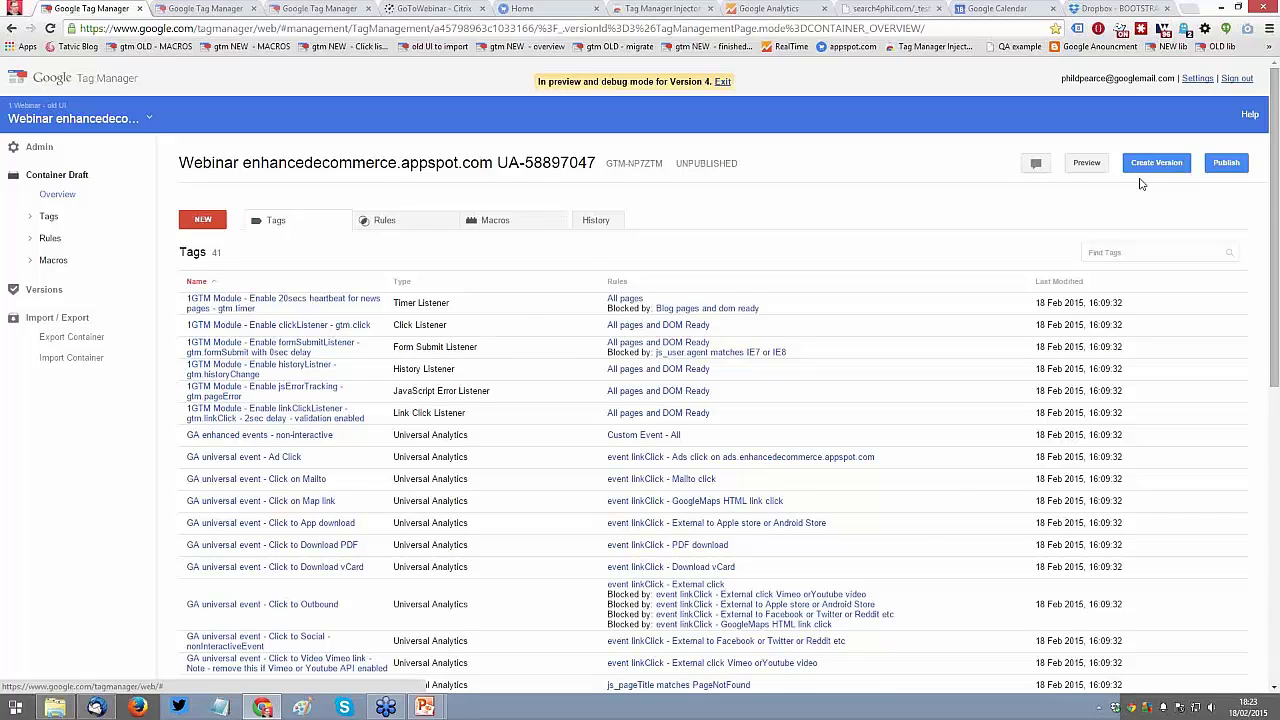
# Step: Create a new version of the old container and name it "10 PP - export version to upgrade"
pyautogui.click(1148, 167)
pyautogui.click(691, 190)
pyautogui.click(365, 175)
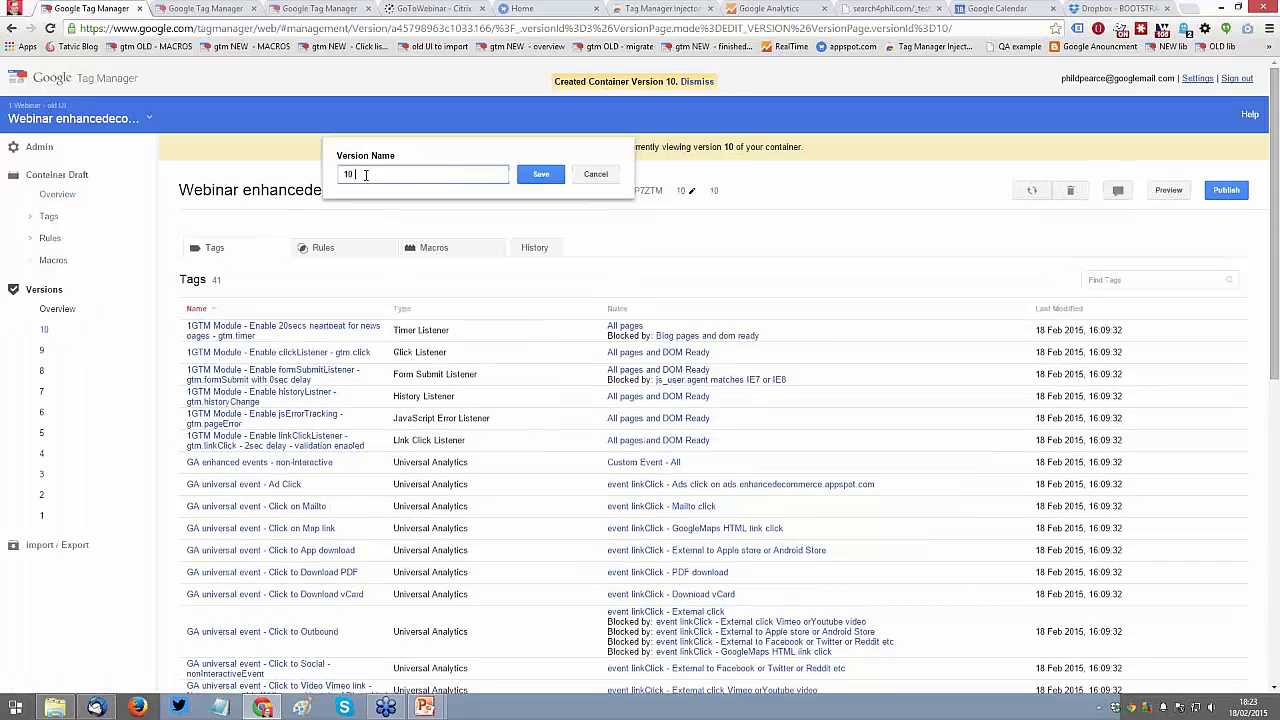
pyautogui.write('PP - export')
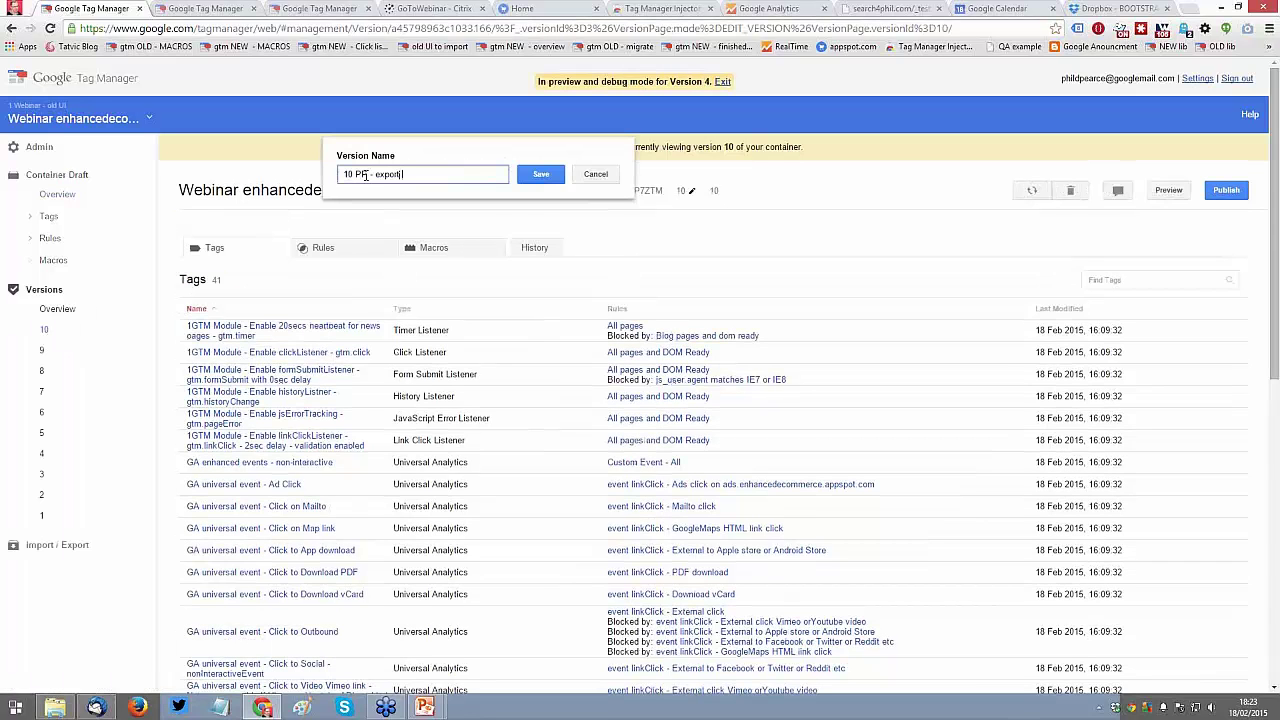
pyautogui.write(' versiont o upgrade')
pyautogui.click(436, 178)
pyautogui.press('BackSpace')
pyautogui.press('BackSpace')
pyautogui.write('t')
pyautogui.click(530, 178)
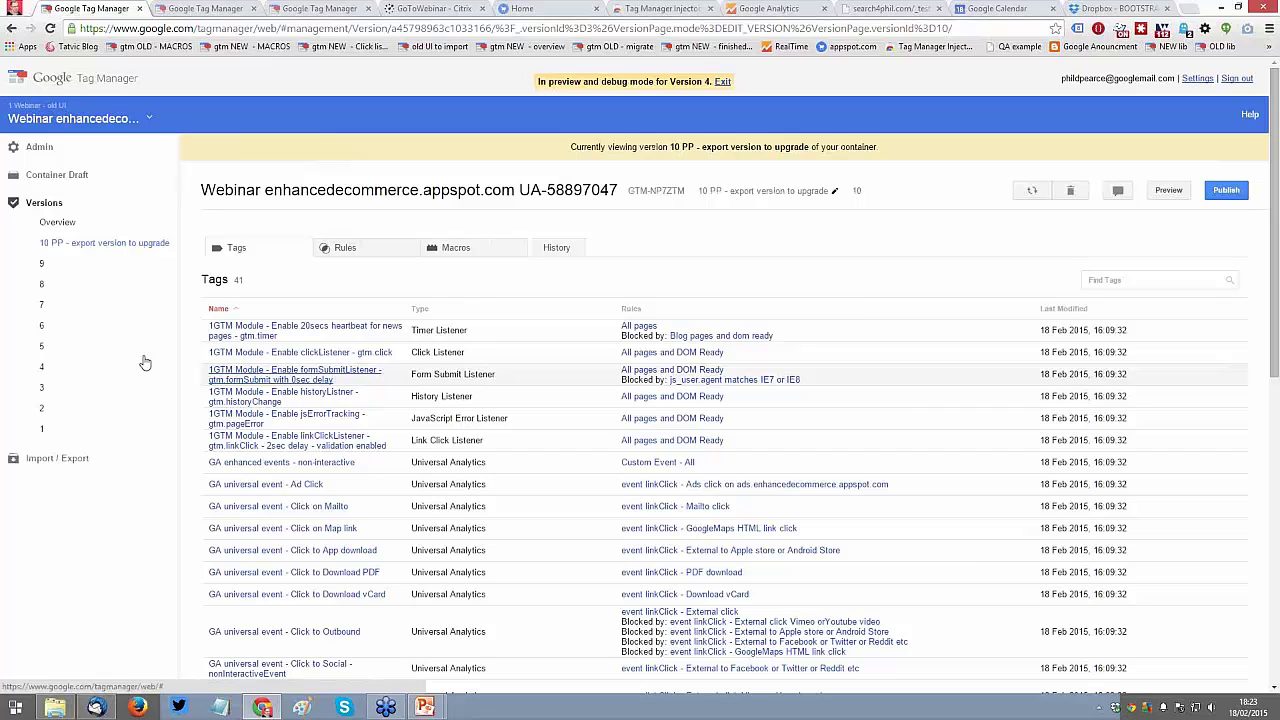
# Step: Export version 10 of the old container and download it as a JSON file
pyautogui.scroll(-2, 148, 366)
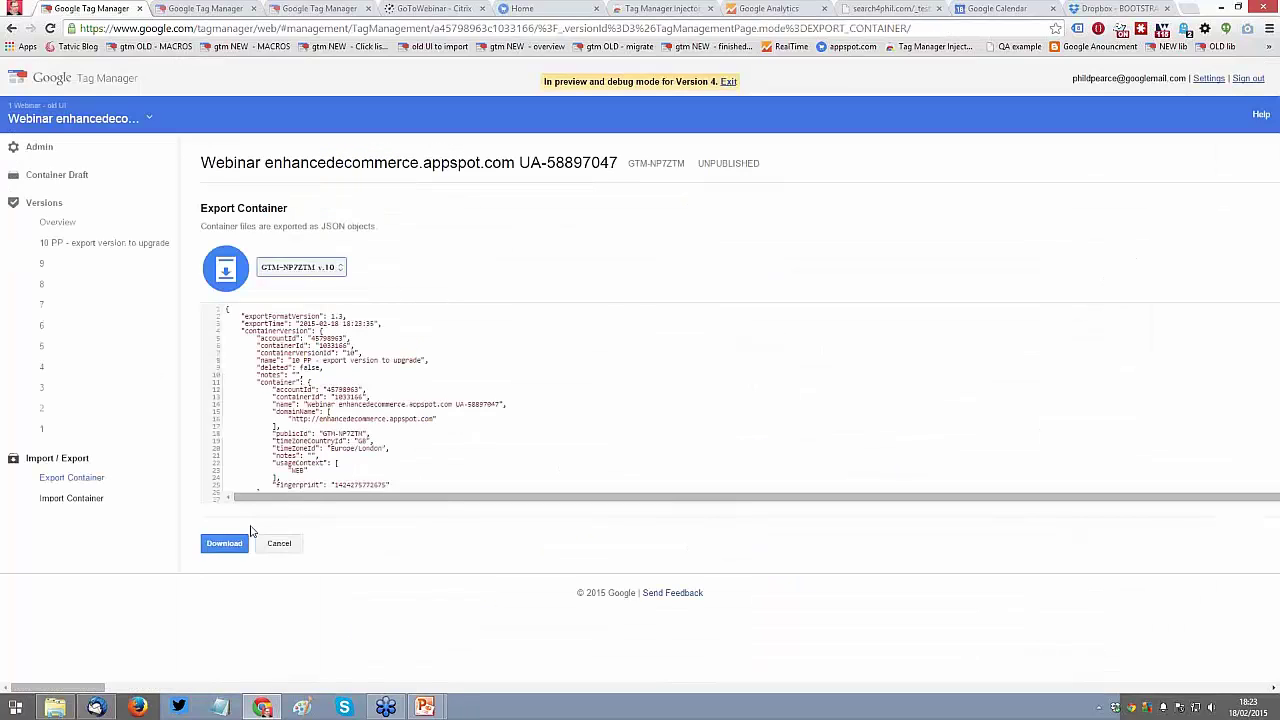
pyautogui.click(240, 541)
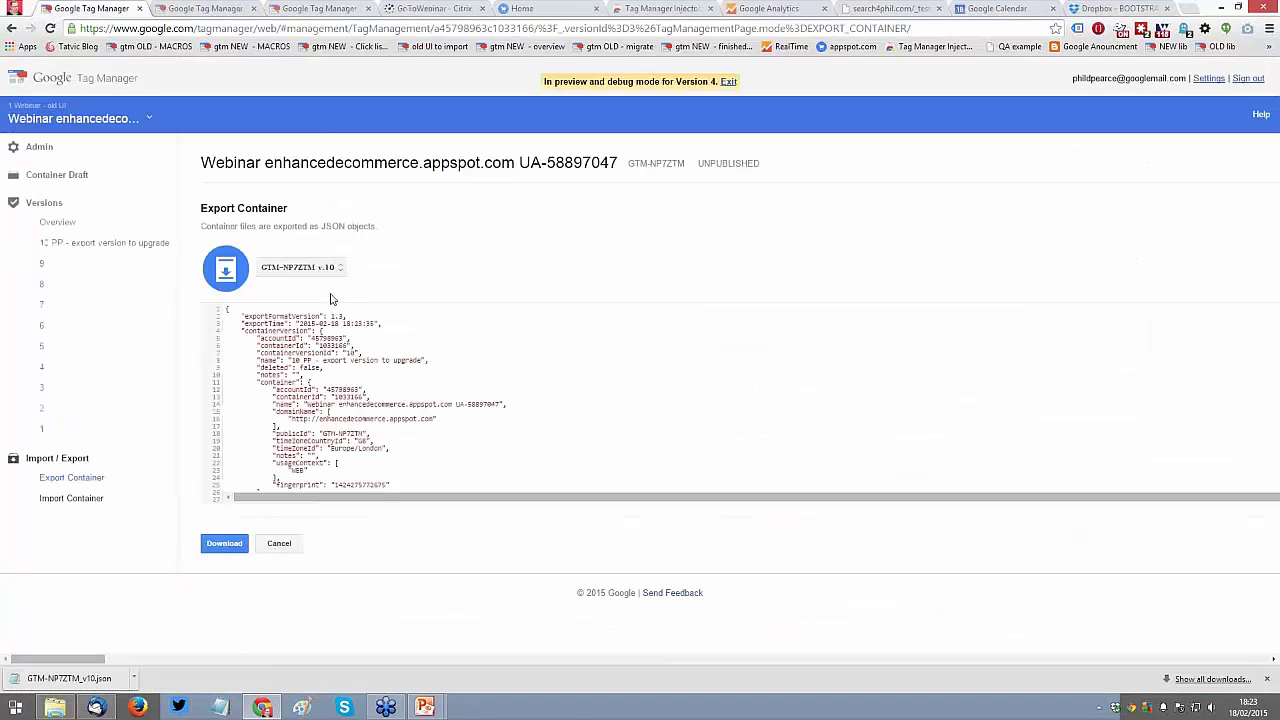
# Step: Open the import page for the new-interface container 01 empty account, checking the container's version list on the way
pyautogui.click(186, 10)
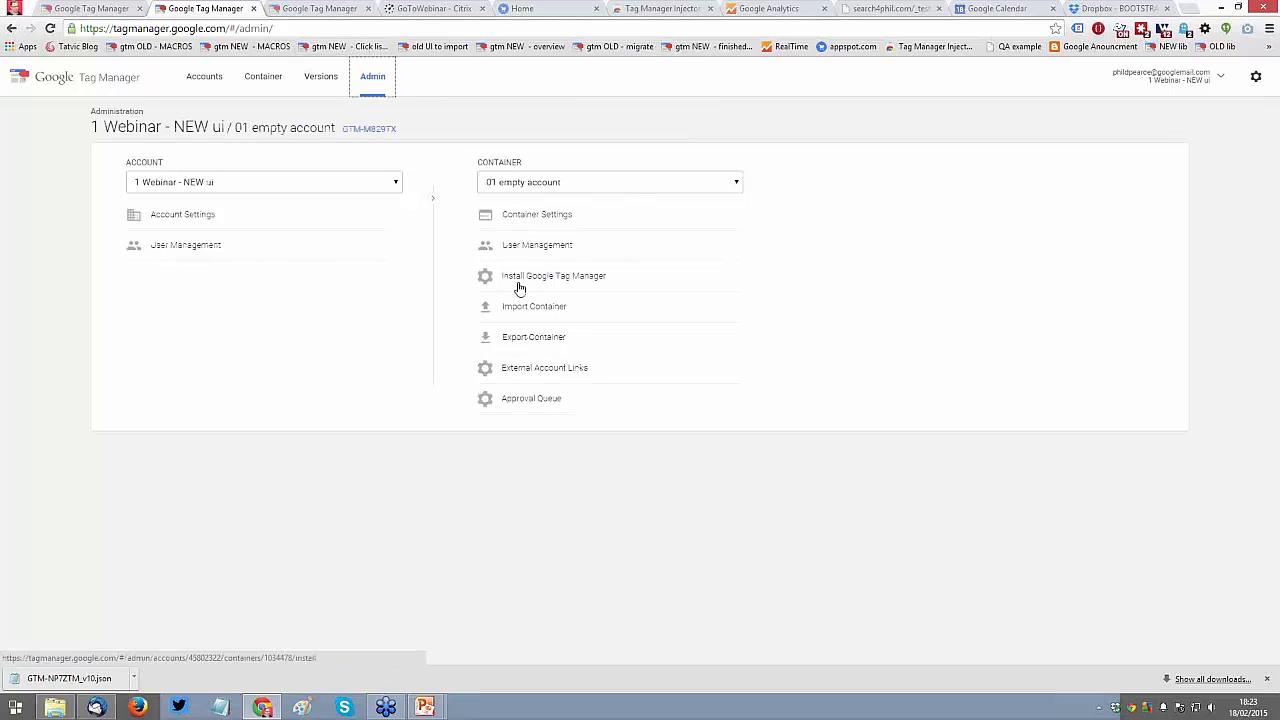
pyautogui.click(580, 315)
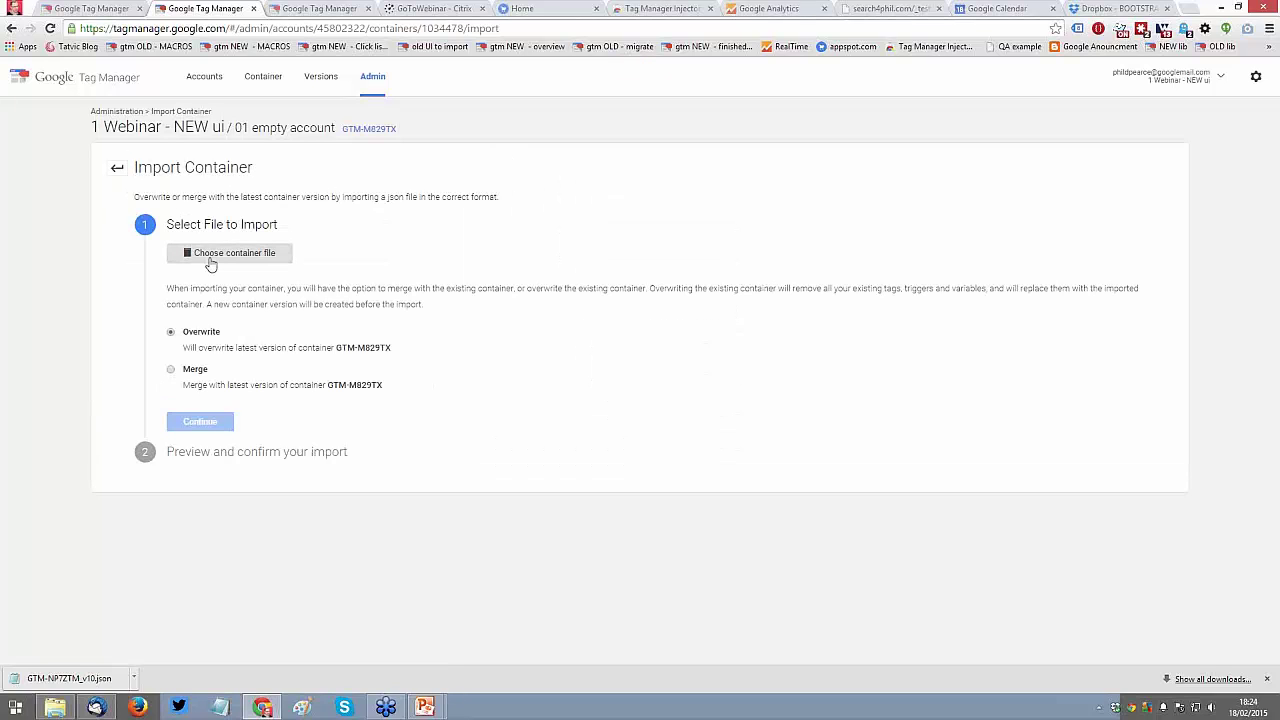
pyautogui.click(318, 78)
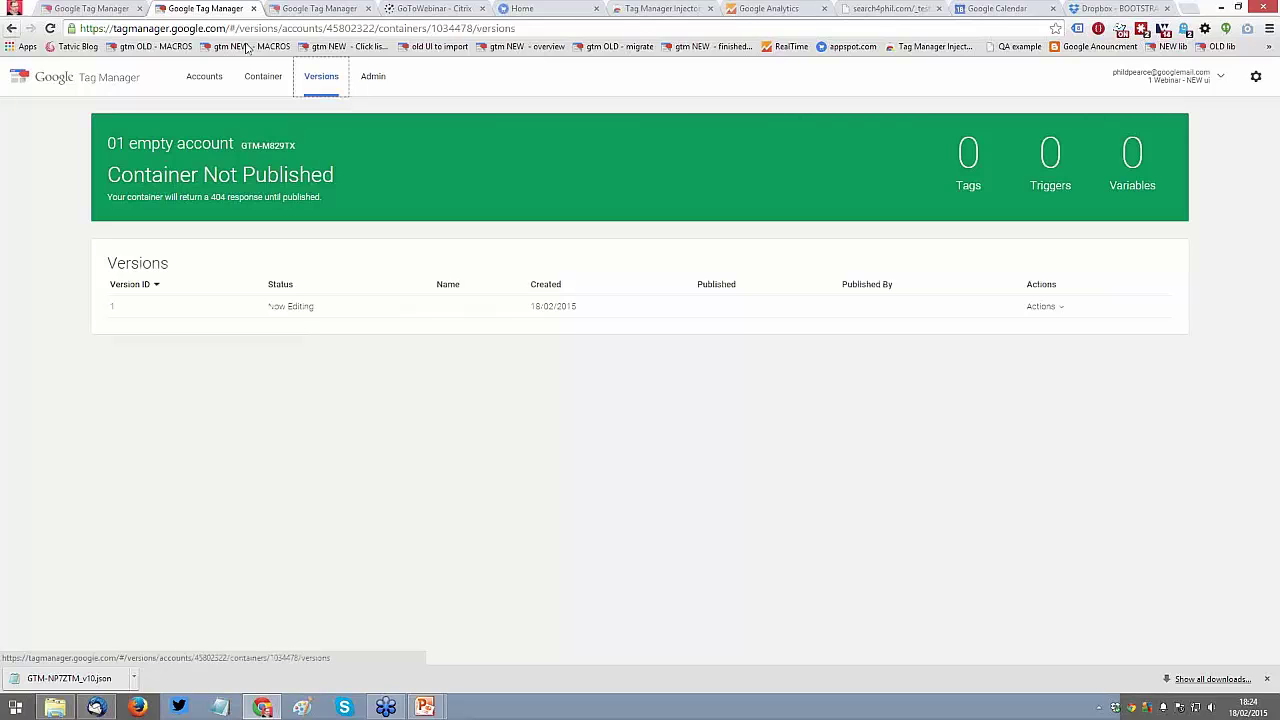
pyautogui.click(362, 76)
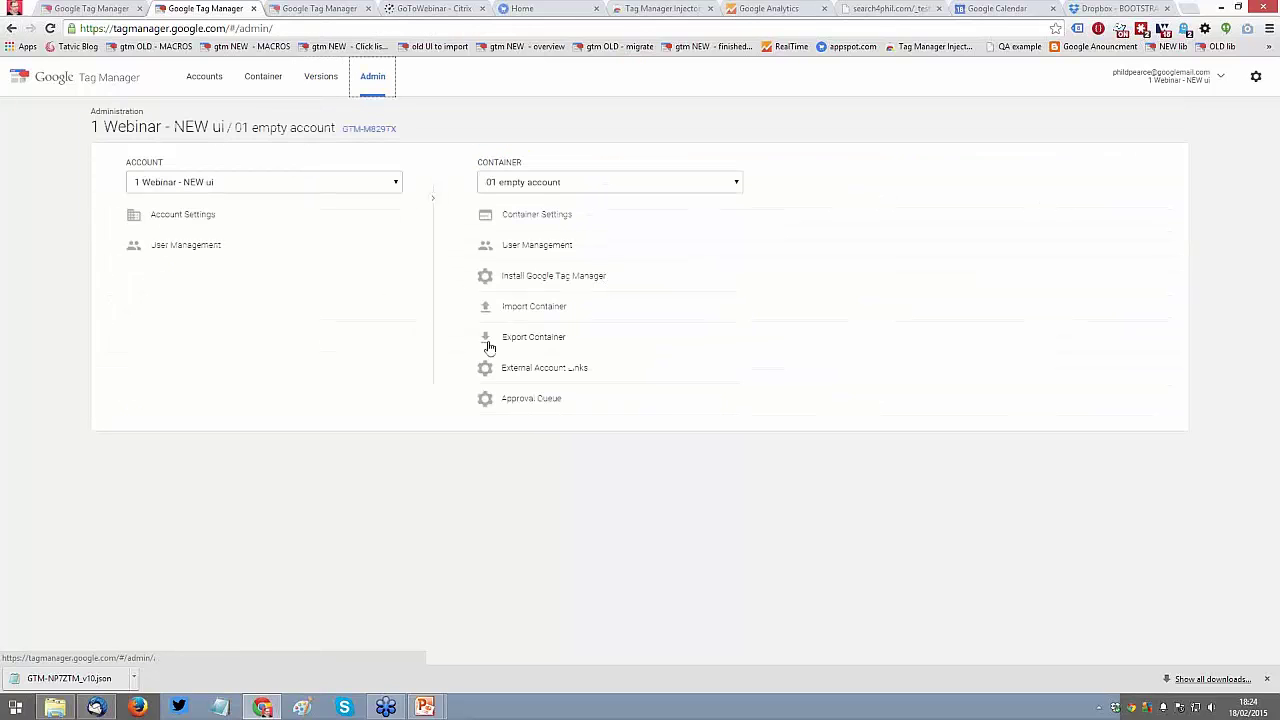
pyautogui.click(531, 306)
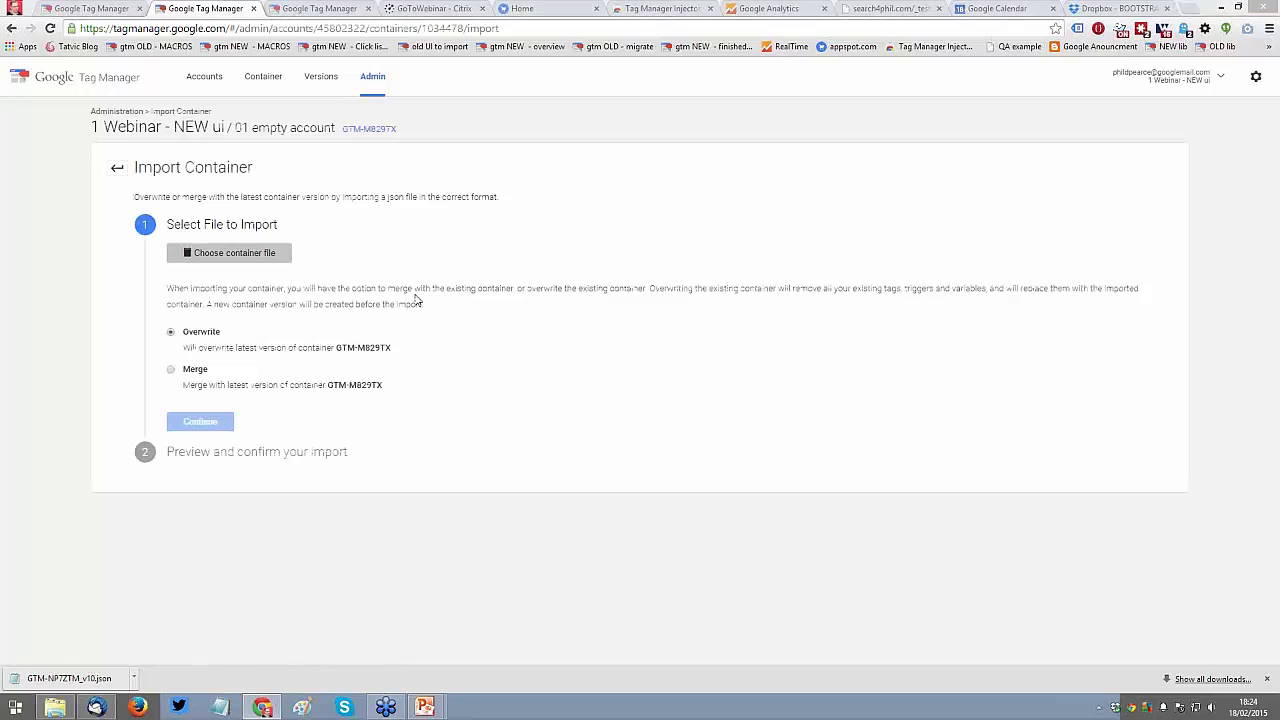
# Step: Choose GTM-NP7ZTM_v10.json from the Downloads folder as the import file and continue to the preview with the Overwrite option
pyautogui.click(284, 250)
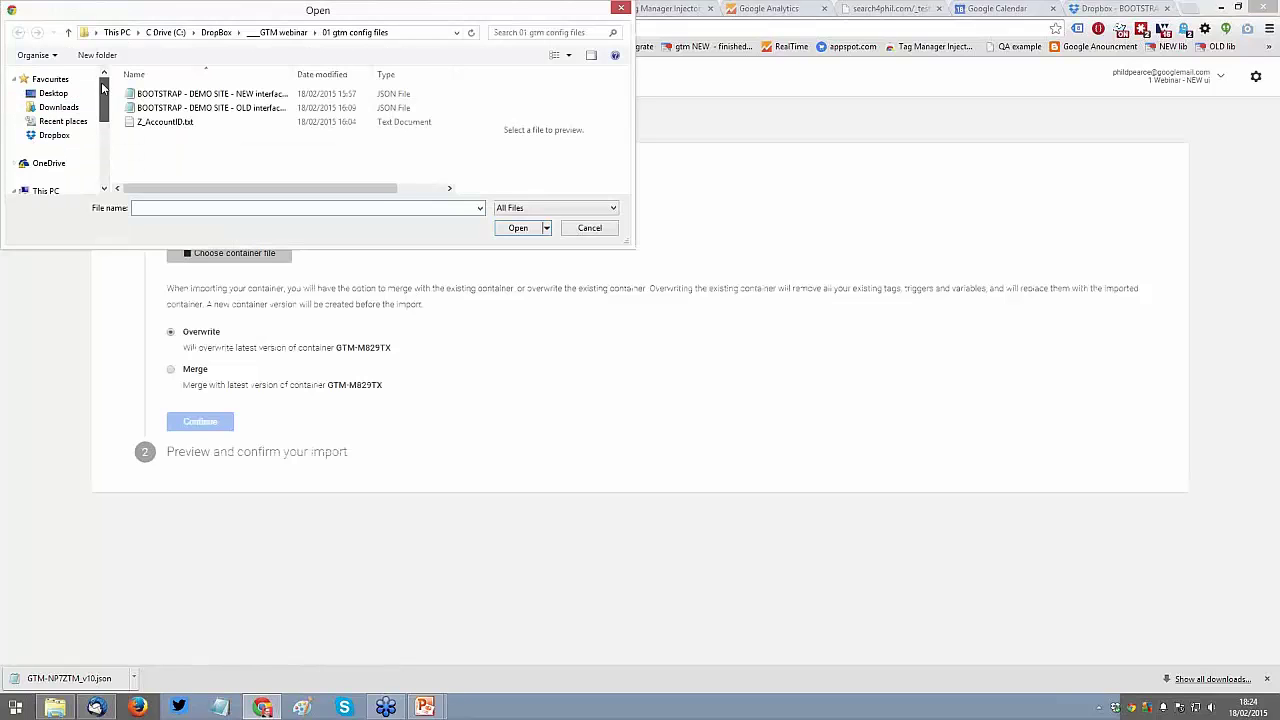
pyautogui.click(55, 93)
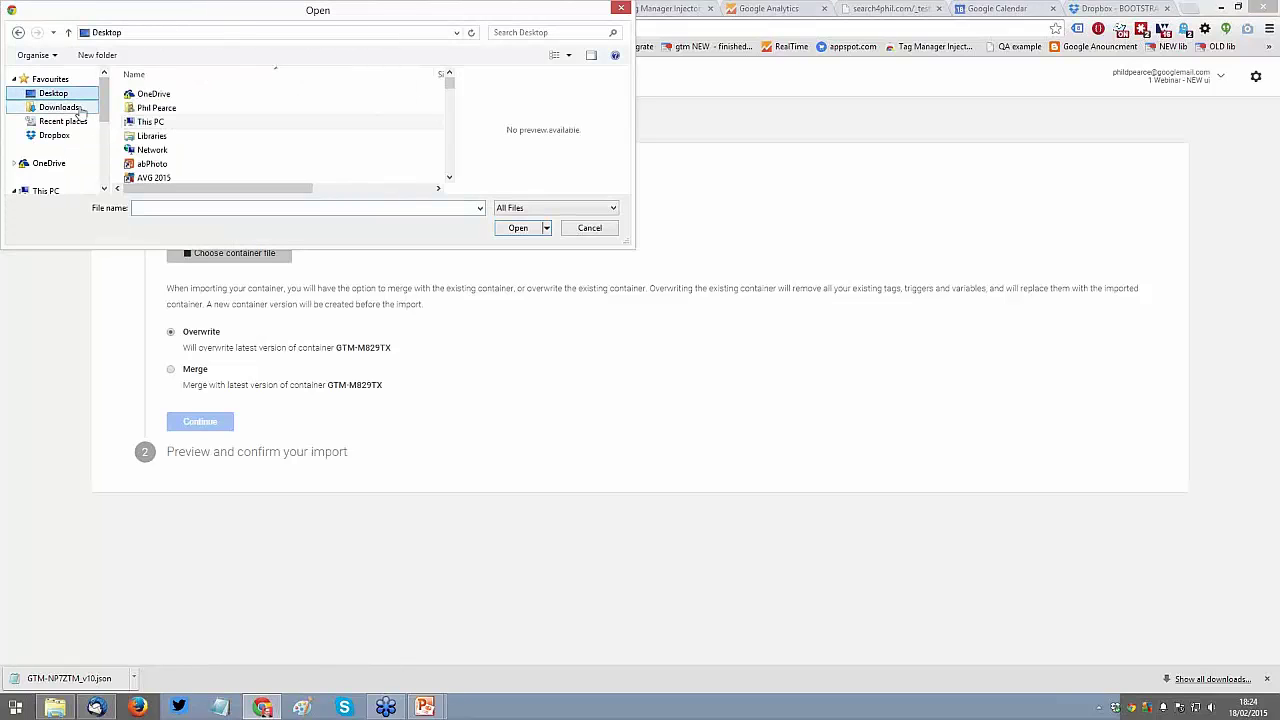
pyautogui.click(58, 107)
pyautogui.click(179, 93)
pyautogui.click(517, 228)
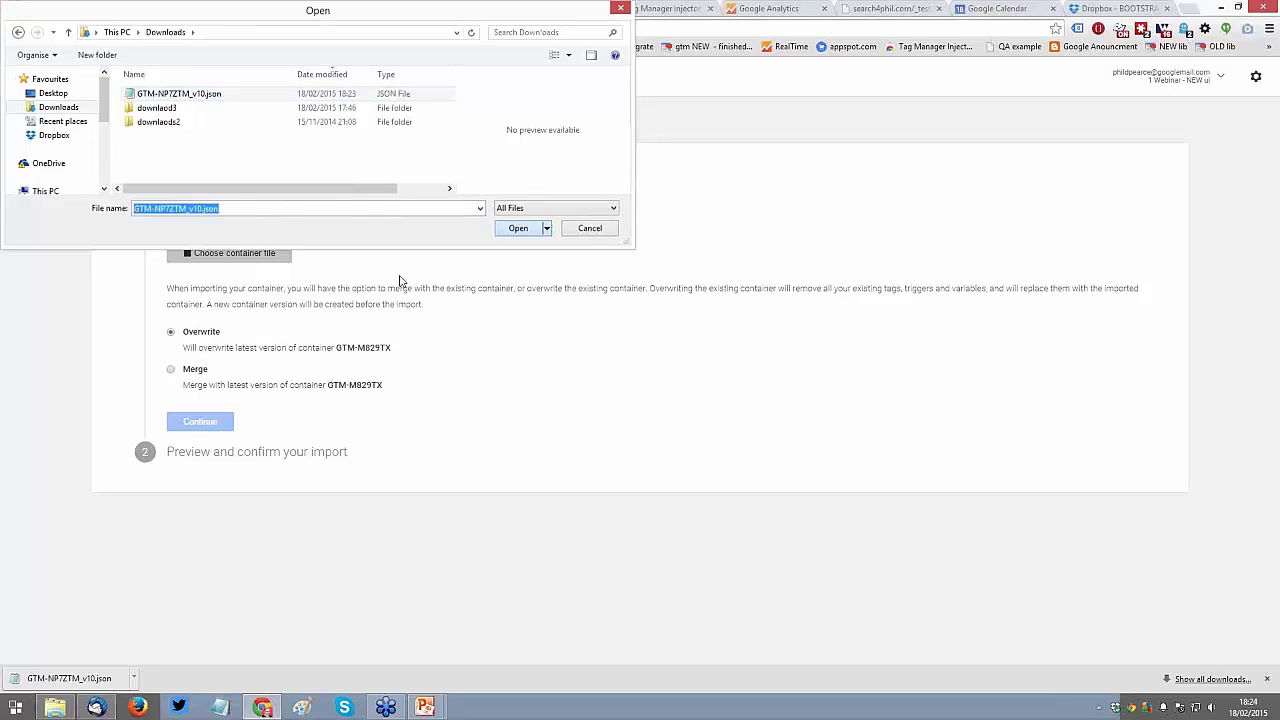
pyautogui.doubleClick(206, 335)
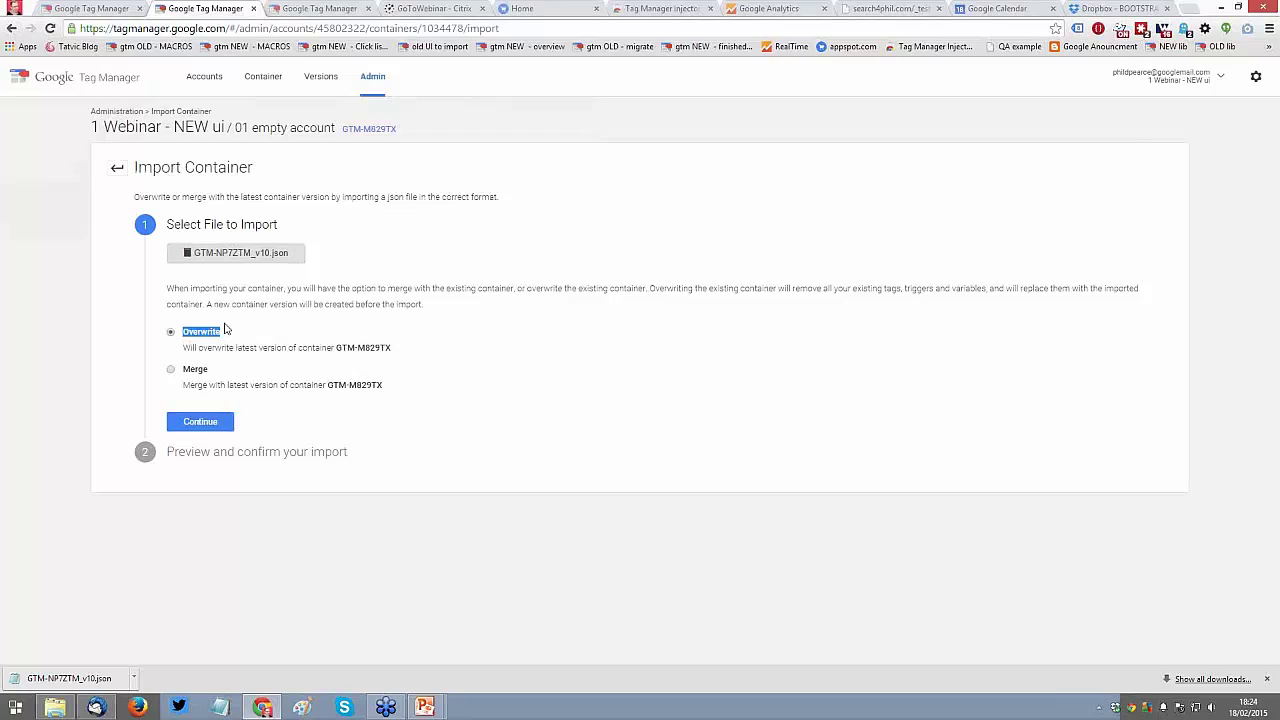
pyautogui.click(206, 422)
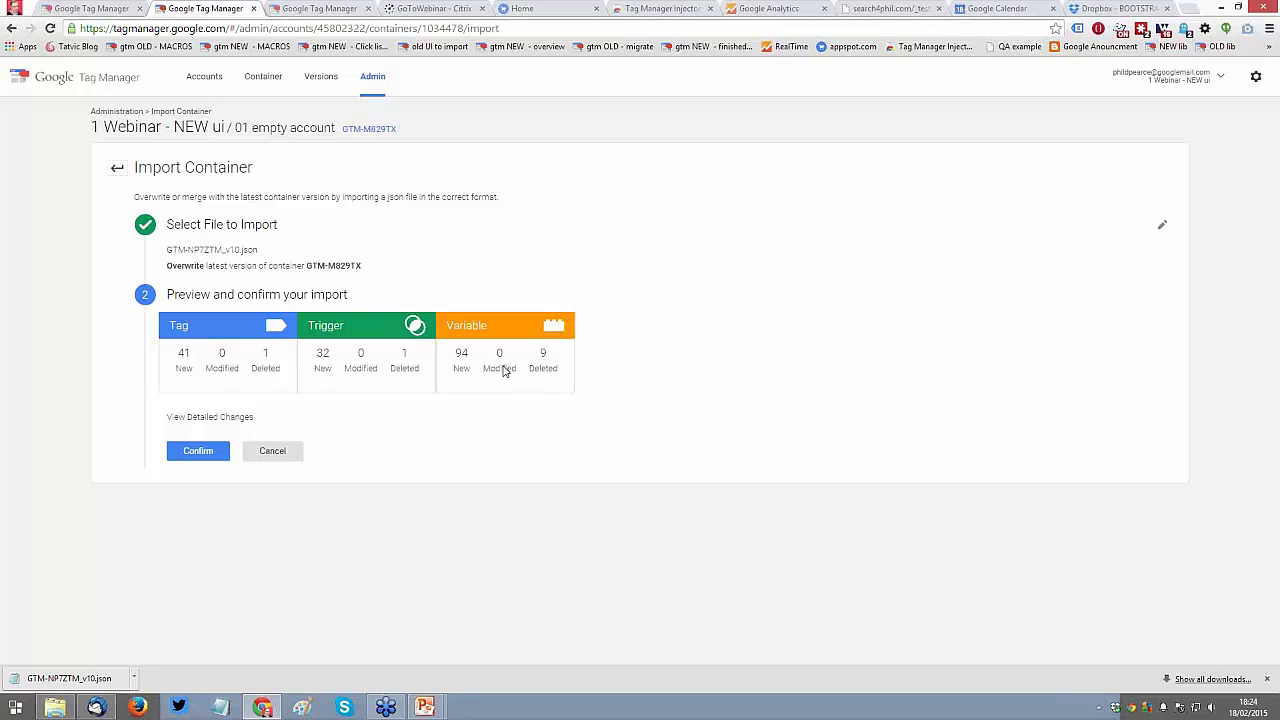
# Step: Review the deleted variable, tag and trigger counts in the import preview and confirm the import
pyautogui.doubleClick(542, 355)
pyautogui.click(543, 356)
pyautogui.doubleClick(542, 355)
pyautogui.doubleClick(265, 355)
pyautogui.doubleClick(403, 354)
pyautogui.click(205, 451)
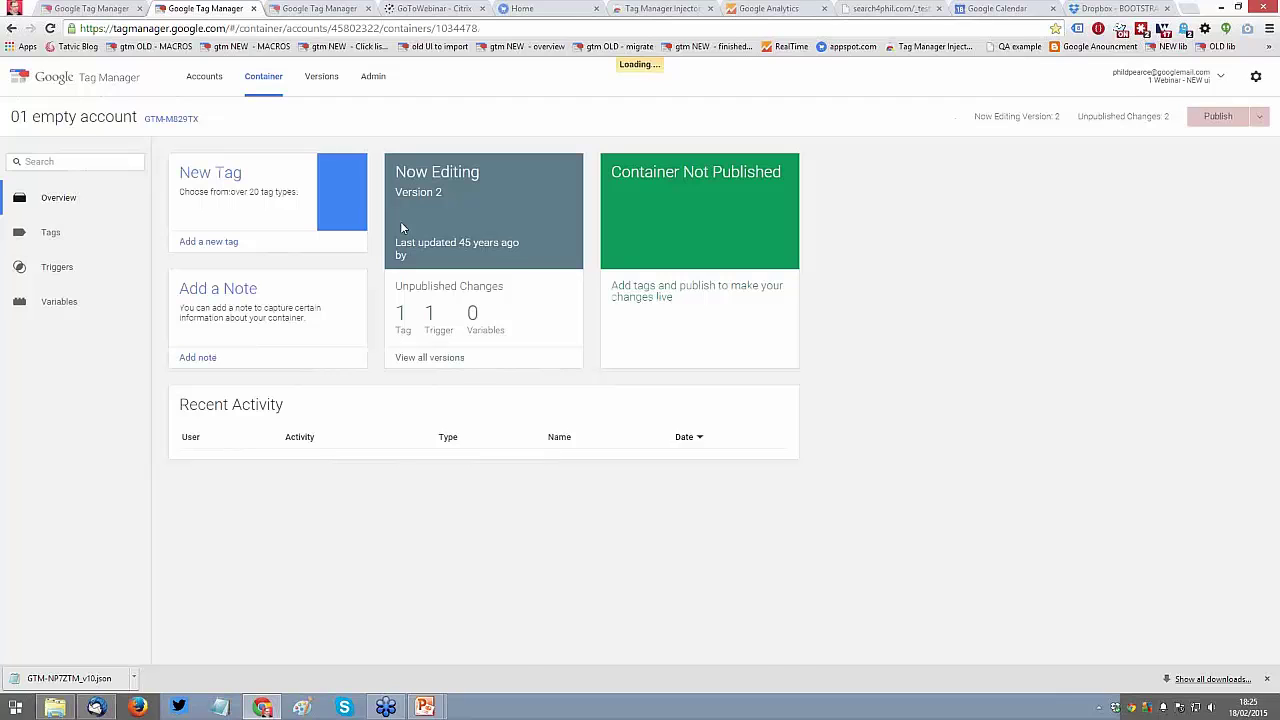
# Step: Compare the imported tags in the 01 empty account container with the tag list of the old container
pyautogui.click(126, 236)
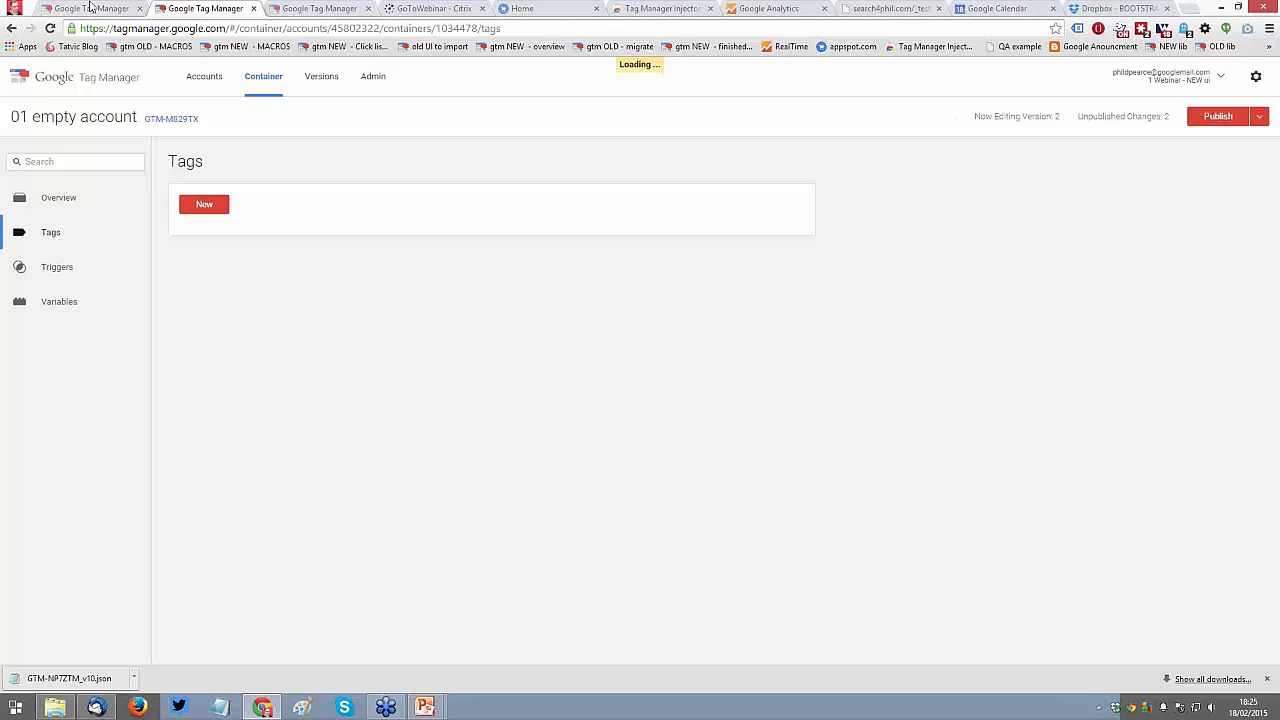
pyautogui.click(90, 8)
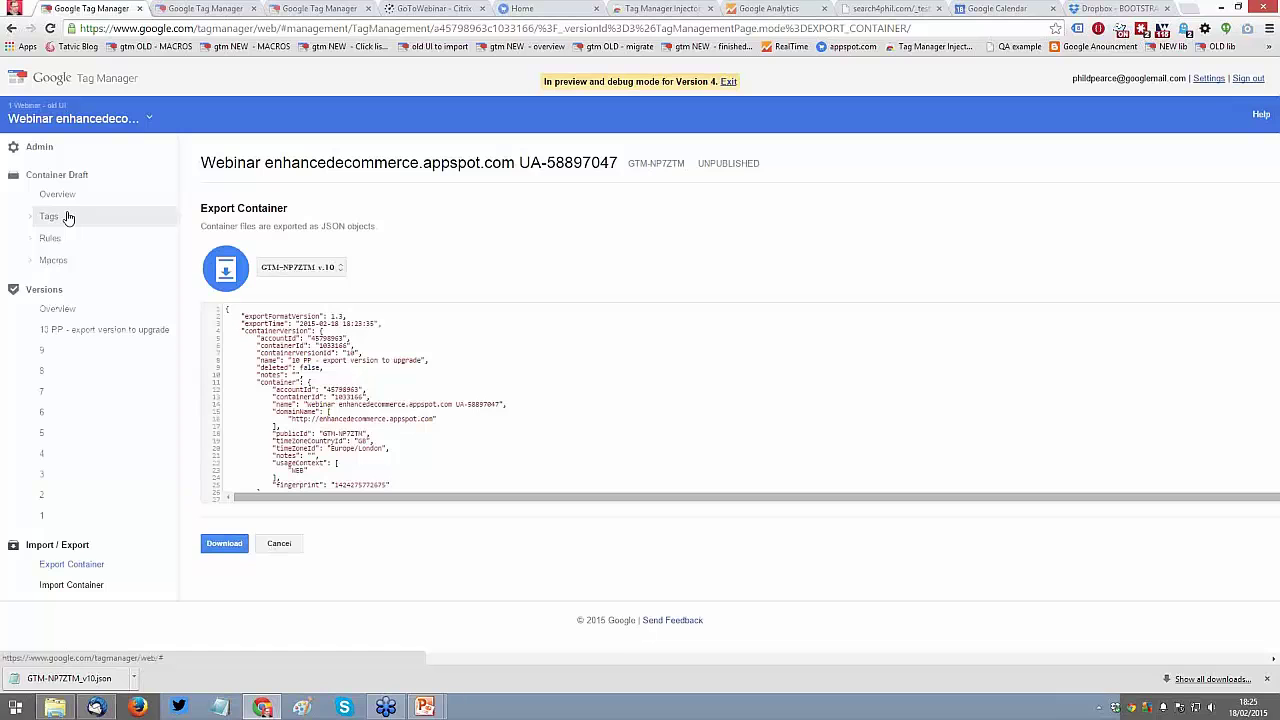
pyautogui.click(49, 216)
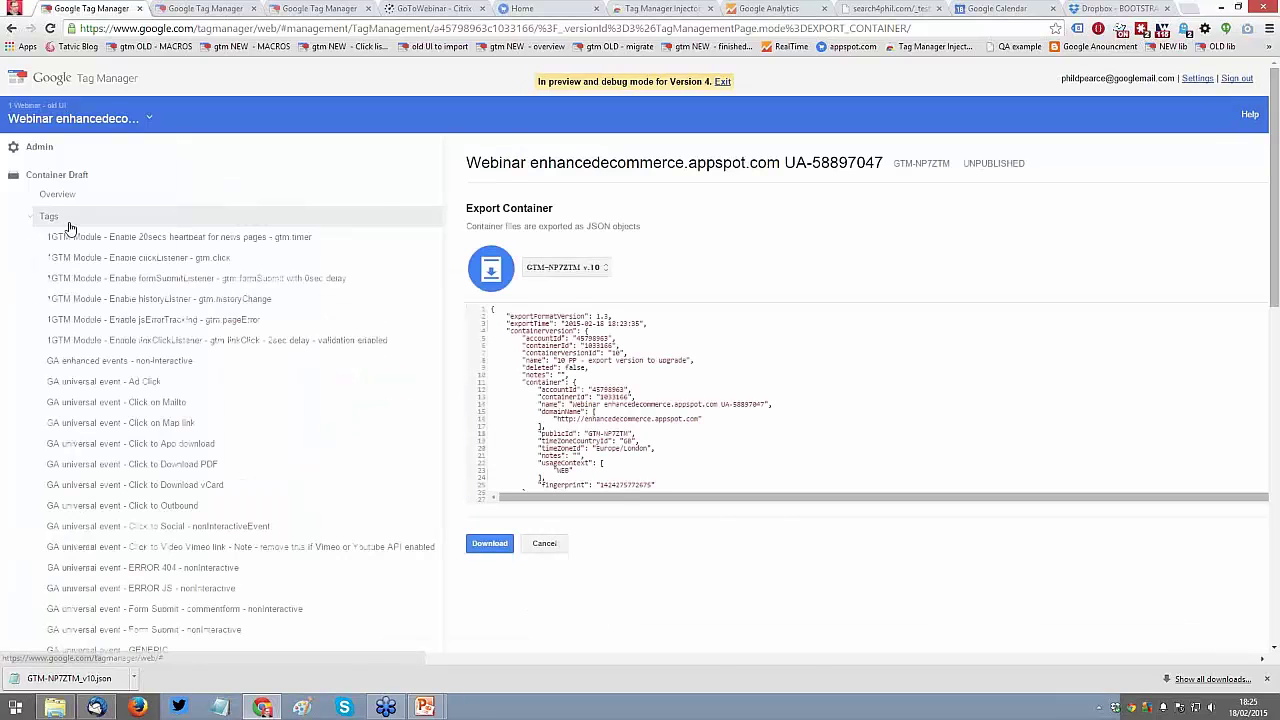
pyautogui.hotkey('ctrl', 'Tab')
pyautogui.moveTo(182, 232); pyautogui.dragTo(340, 275)
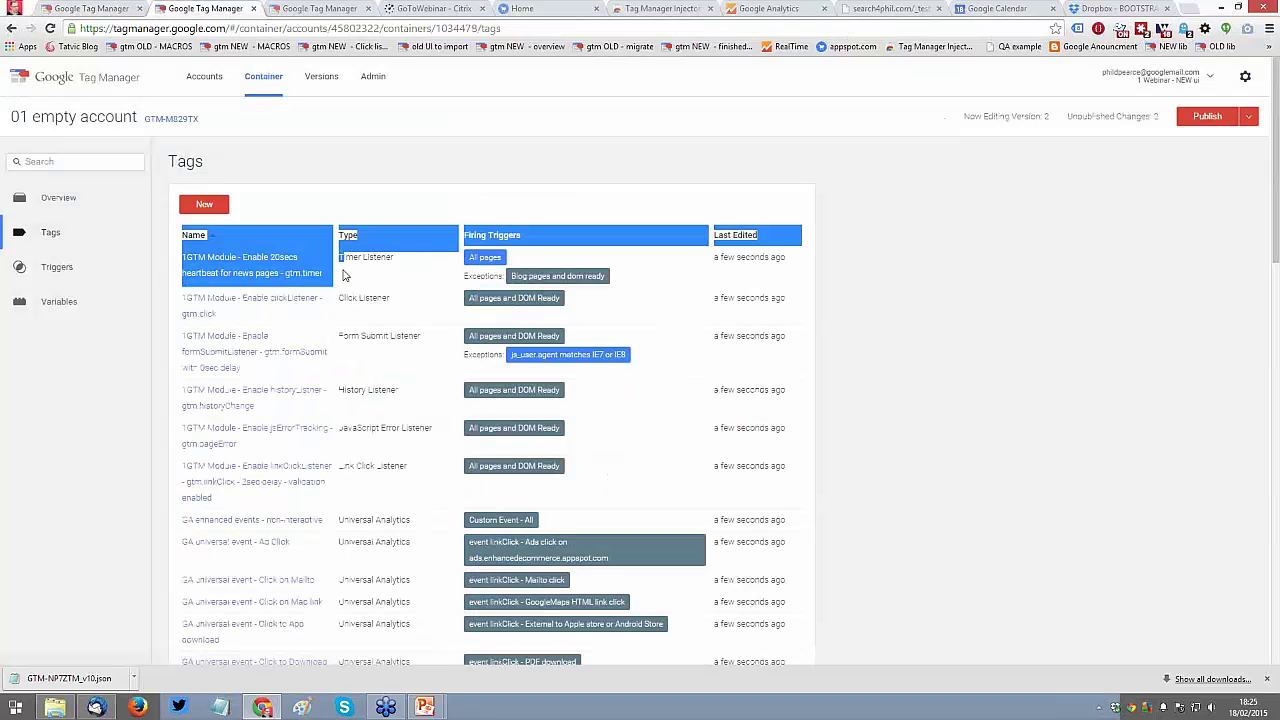
pyautogui.click(270, 308)
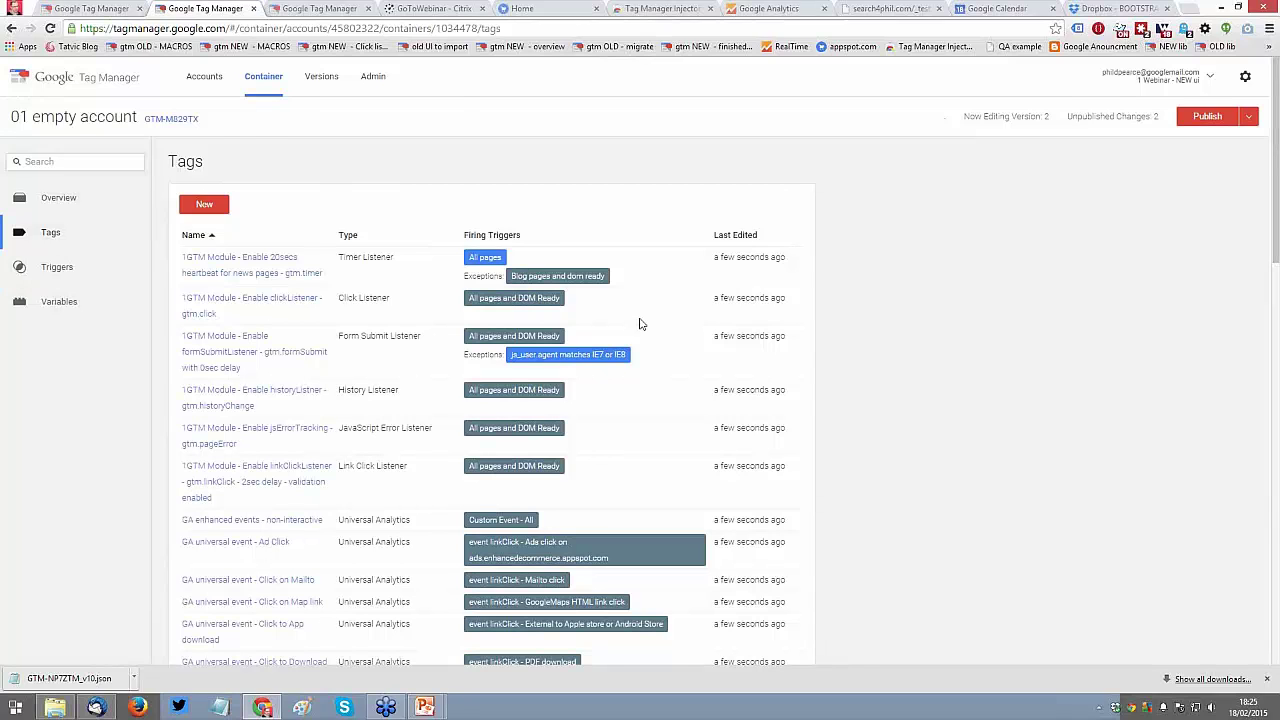
pyautogui.scroll(-2, 641, 324)
pyautogui.scroll(2, 641, 324)
# Step: Open the new container's variables and switch the built-in Page URL variable on and back off
pyautogui.doubleClick(178, 120)
pyautogui.click(86, 454)
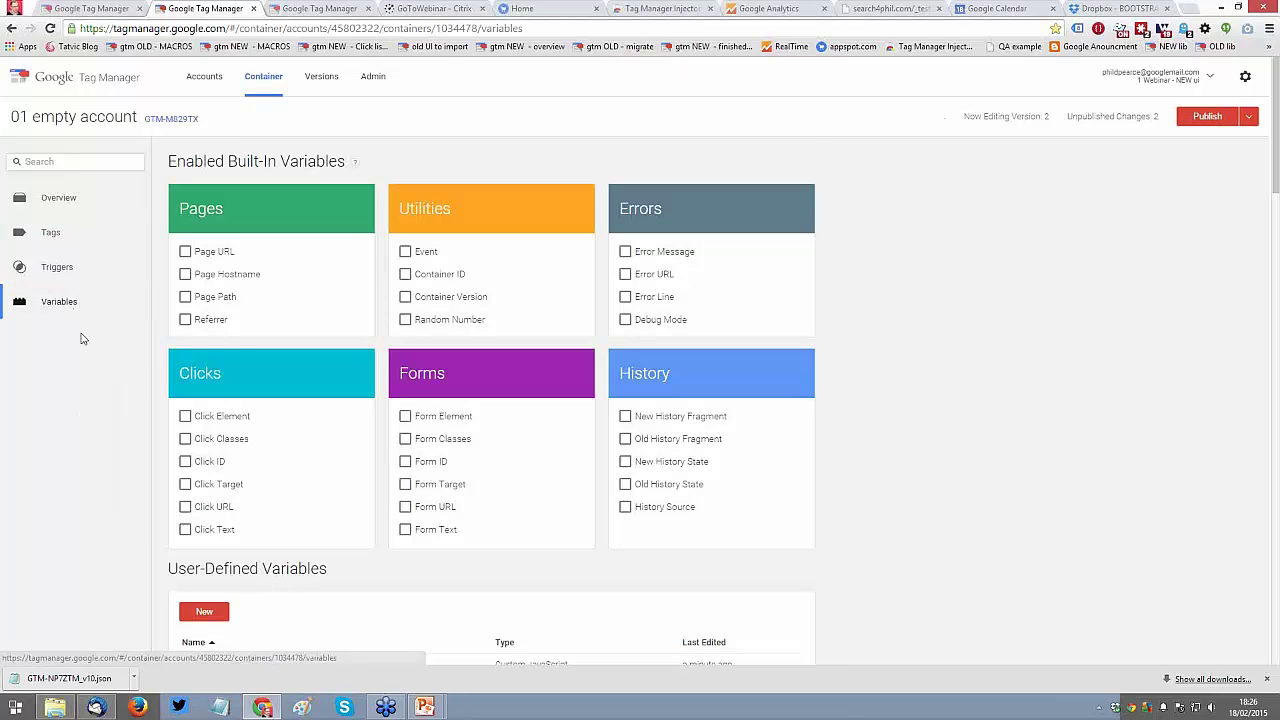
pyautogui.moveTo(209, 252); pyautogui.dragTo(187, 251)
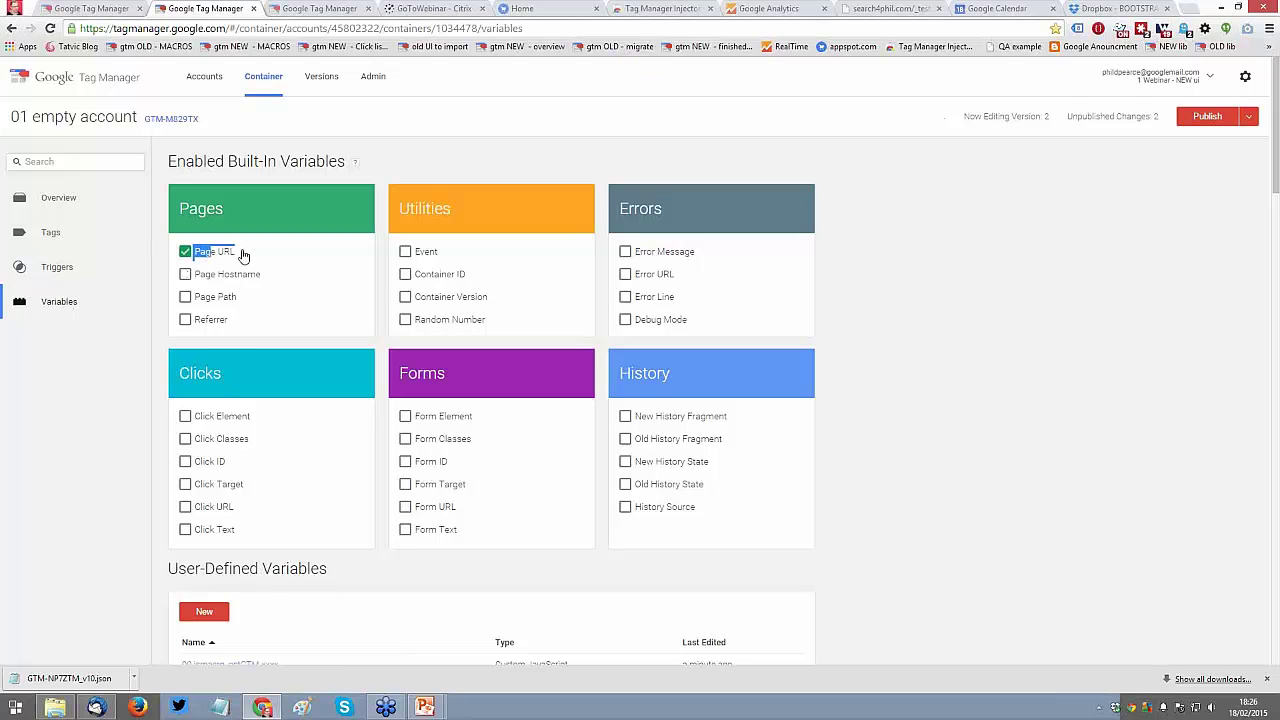
pyautogui.click(185, 251)
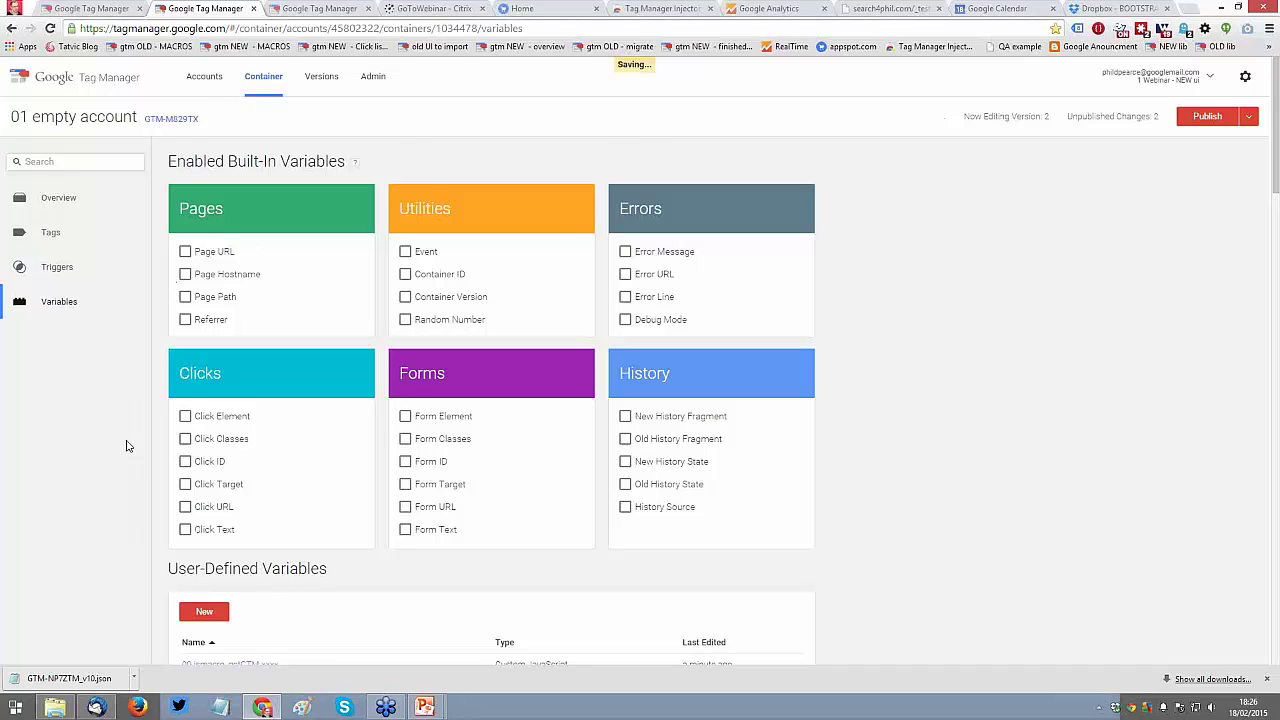
# Step: Examine the imported user-defined variables and open the url variable
pyautogui.scroll(-2, 126, 446)
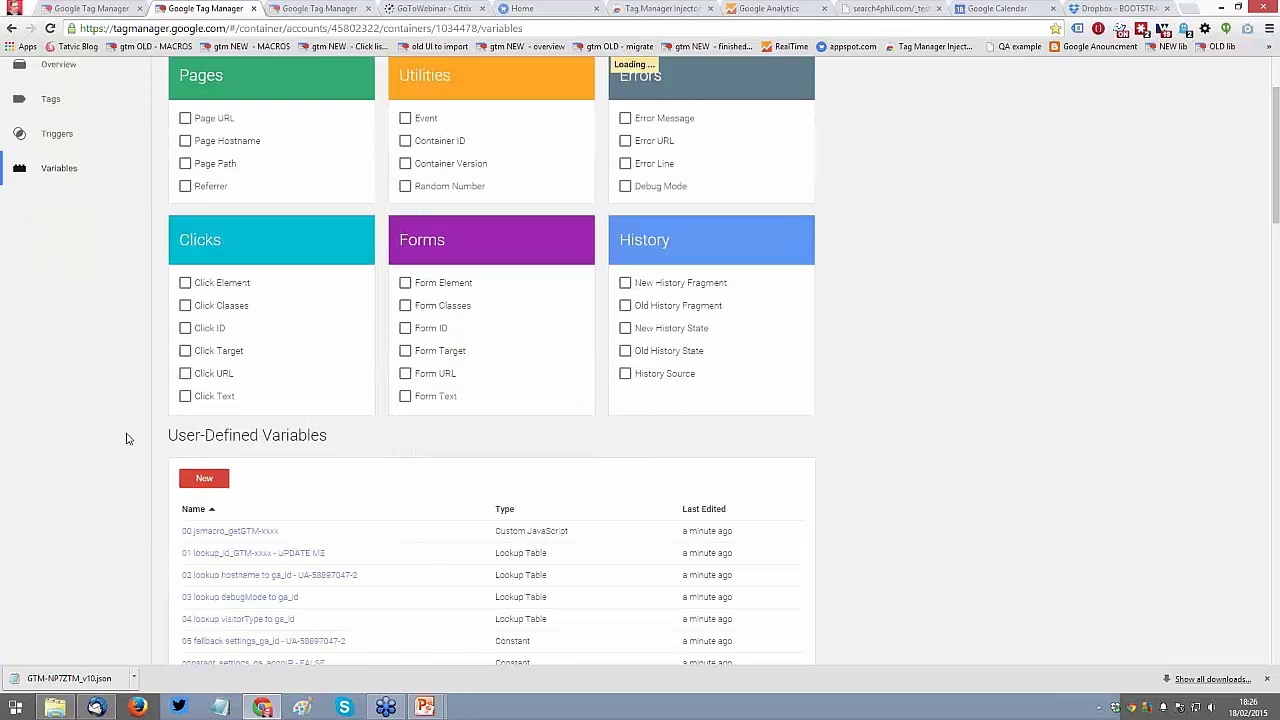
pyautogui.scroll(-7, 126, 438)
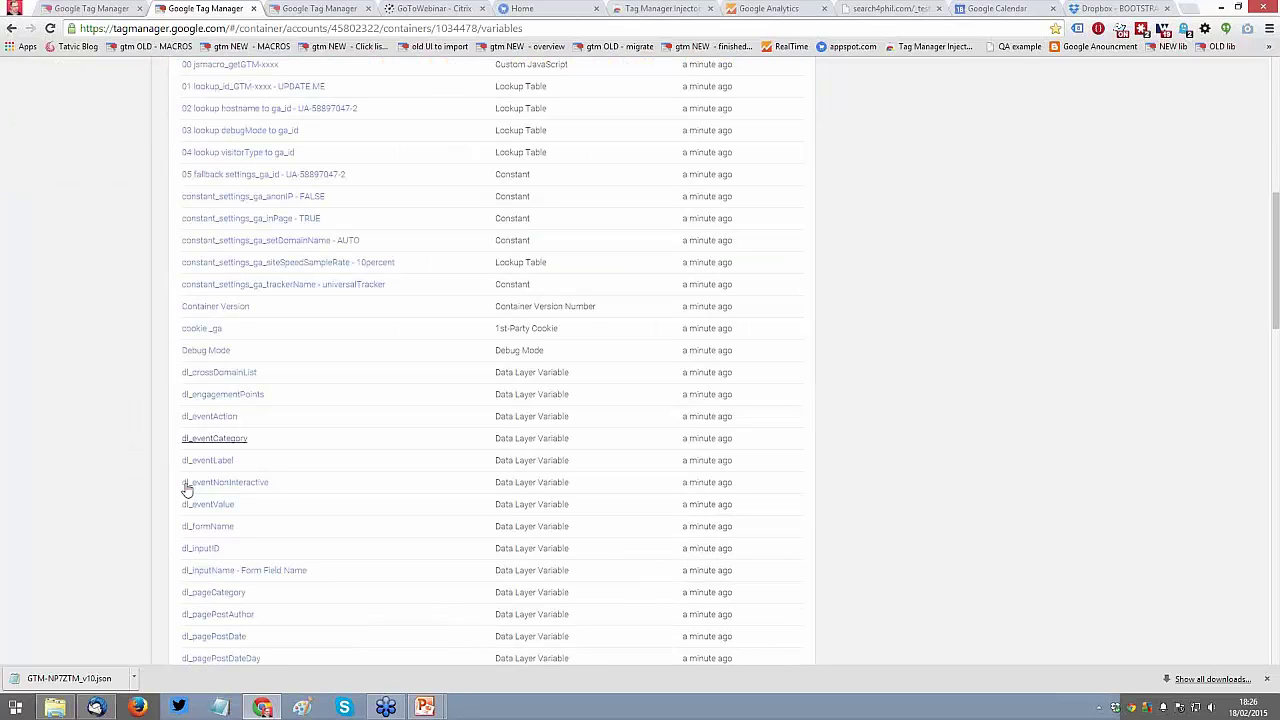
pyautogui.scroll(2, 113, 257)
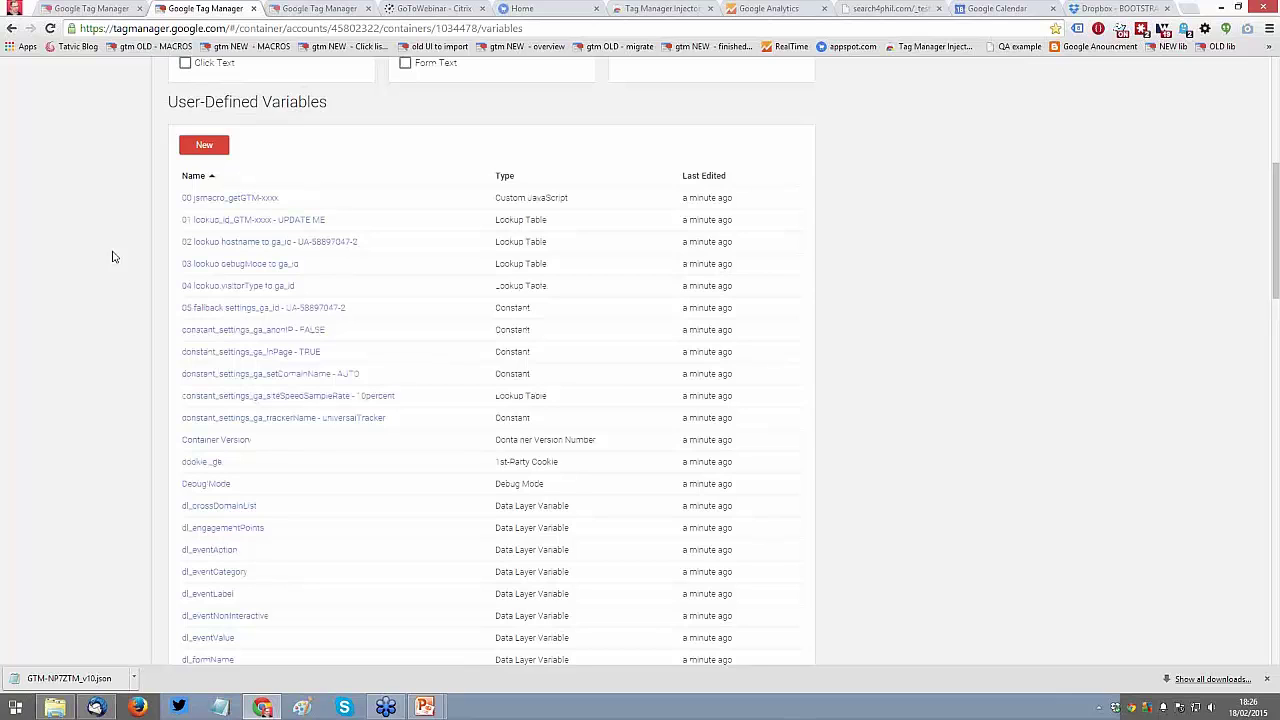
pyautogui.scroll(1, 113, 257)
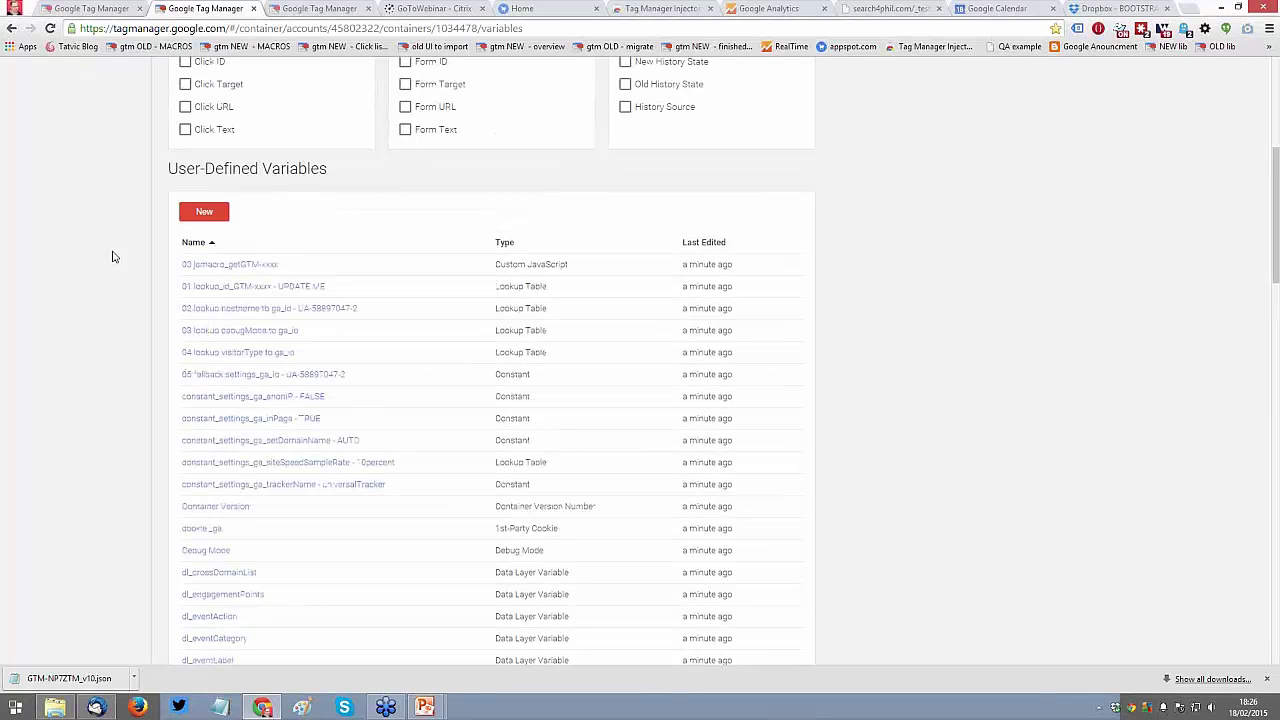
pyautogui.scroll(3, 113, 257)
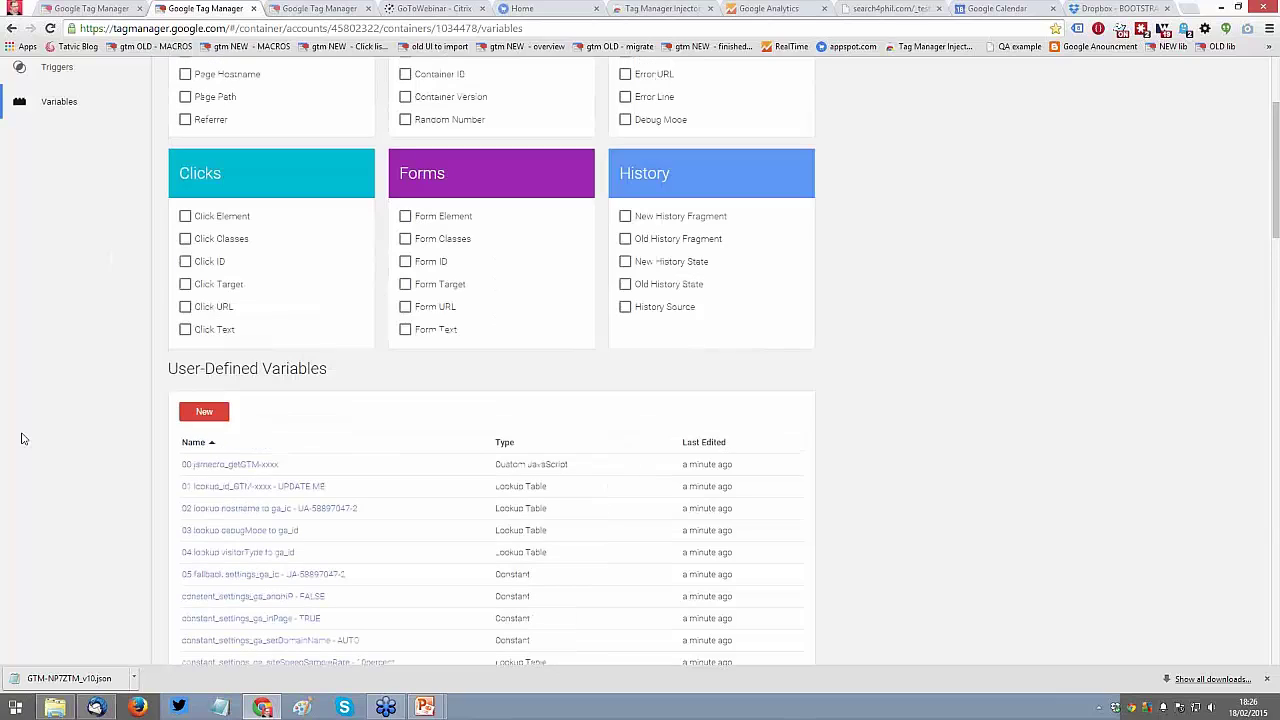
pyautogui.scroll(-20, 69, 433)
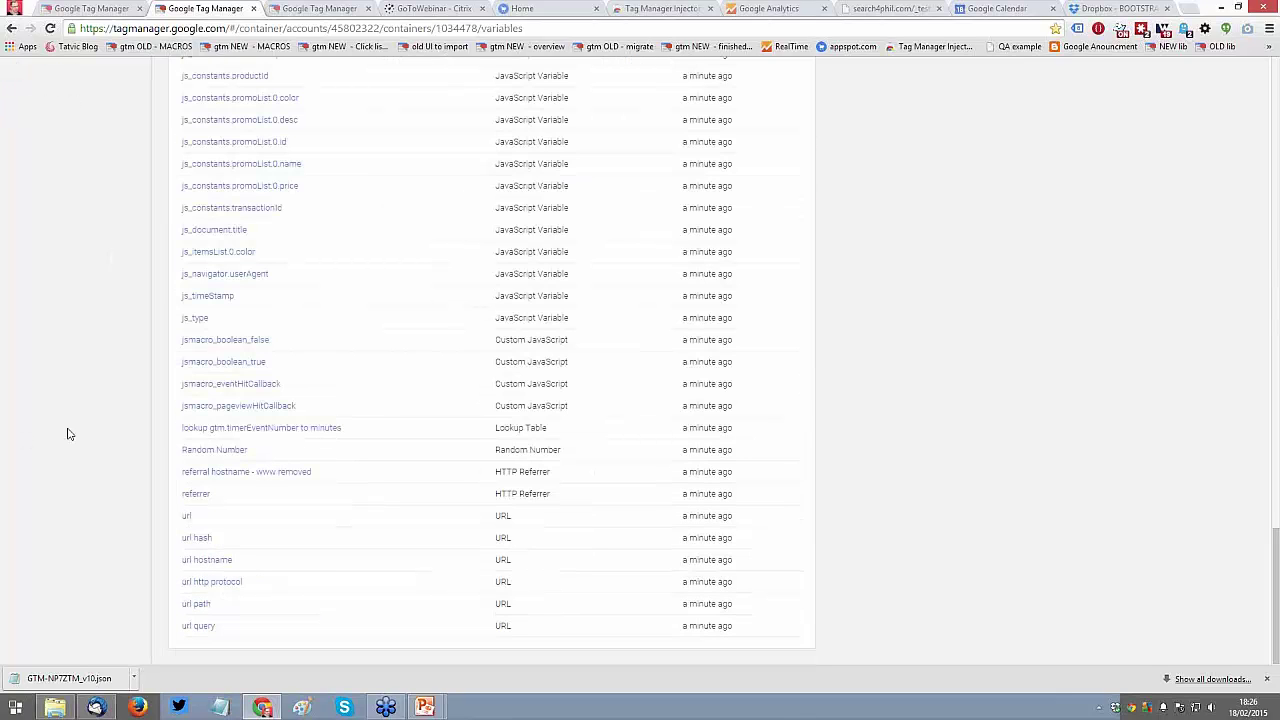
pyautogui.scroll(2, 165, 355)
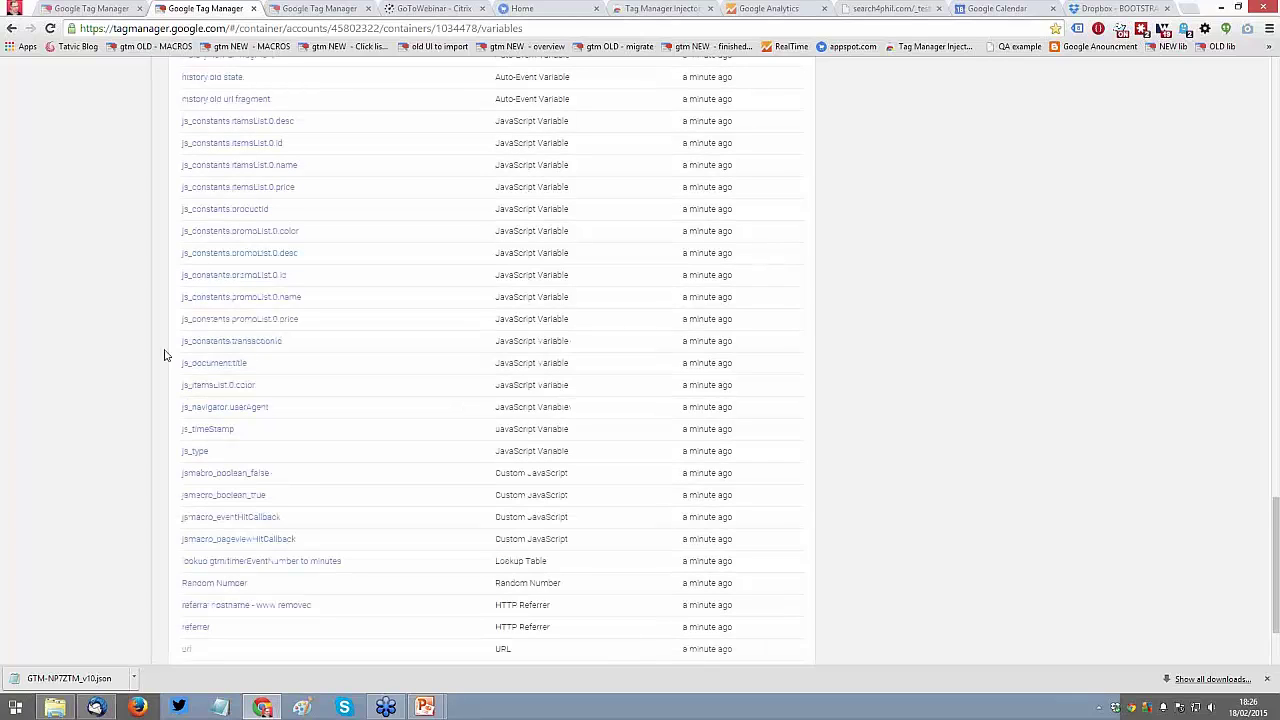
pyautogui.scroll(20, 165, 355)
pyautogui.scroll(-20, 83, 471)
pyautogui.click(187, 516)
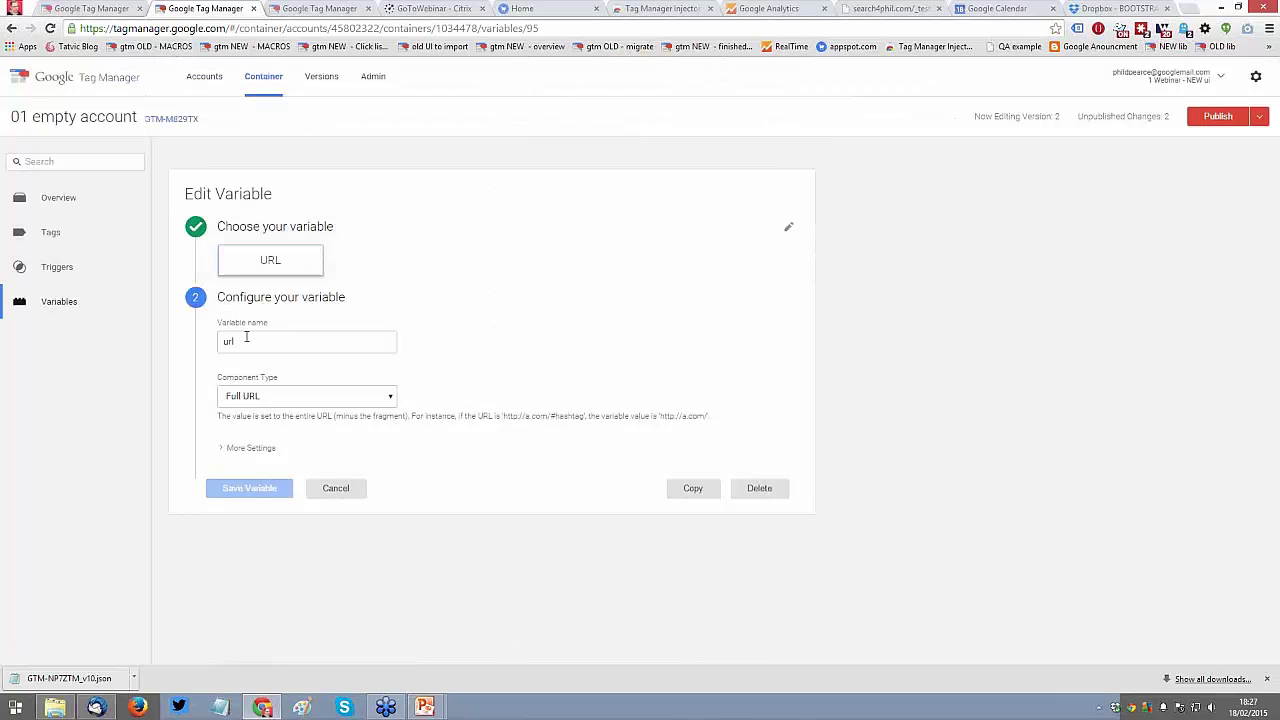
# Step: Rename the url variable to Page URL and save it
pyautogui.click(246, 340)
pyautogui.press('Home')
pyautogui.write('Pa')
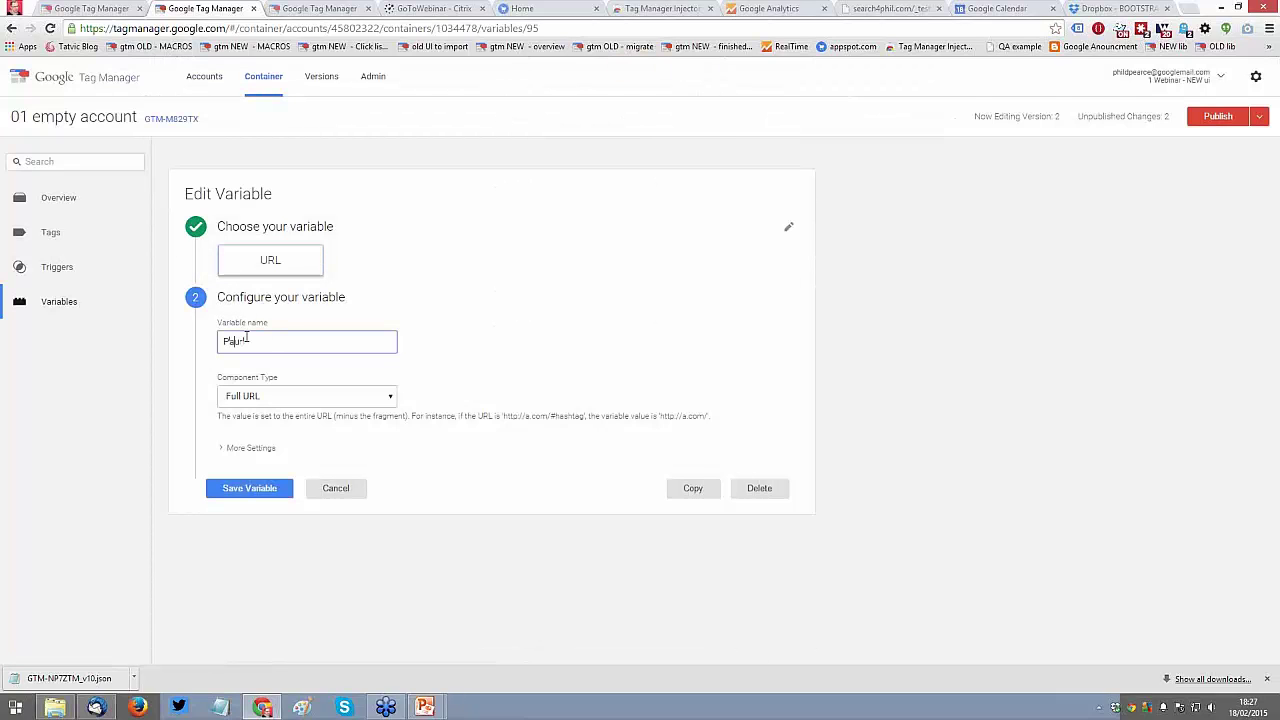
pyautogui.write('ge URL')
pyautogui.press('Delete')
pyautogui.press('Delete')
pyautogui.press('Delete')
pyautogui.hotkey('ctrl', 'a')
pyautogui.click(219, 516)
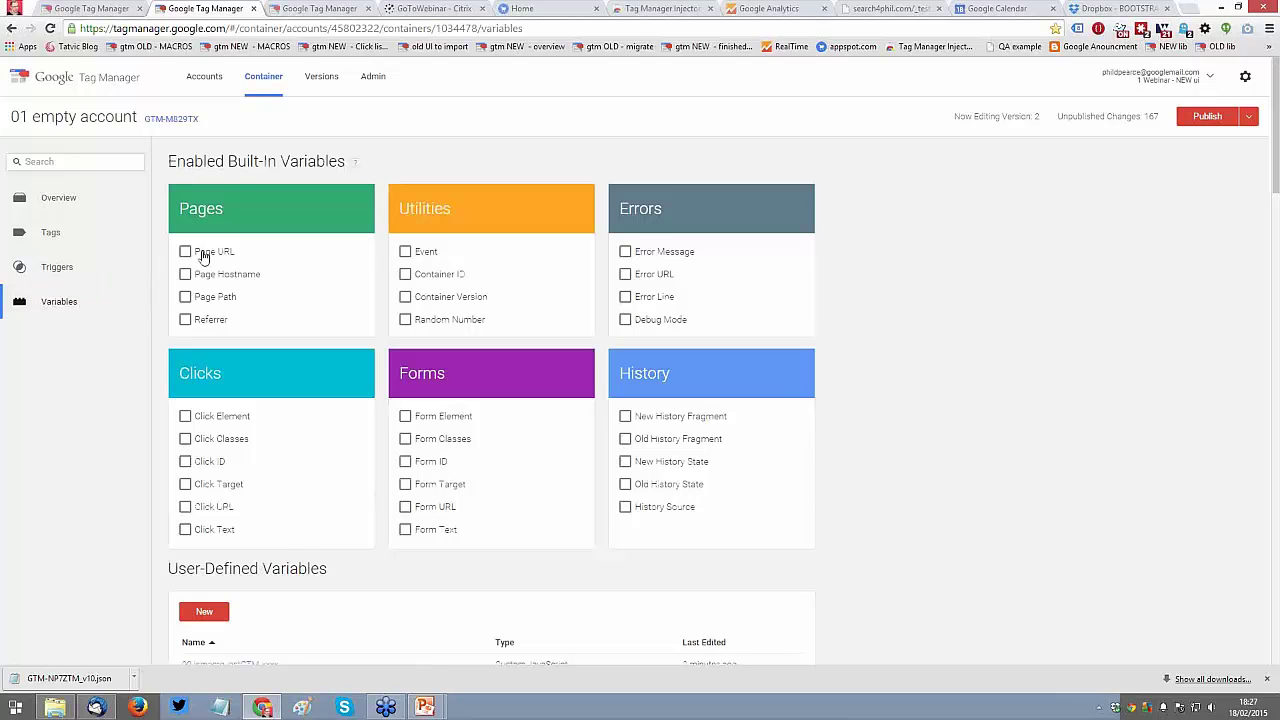
# Step: Enable the built-in Page URL variable, overwriting the existing variable of that name, and check the user-defined variables list
pyautogui.click(212, 255)
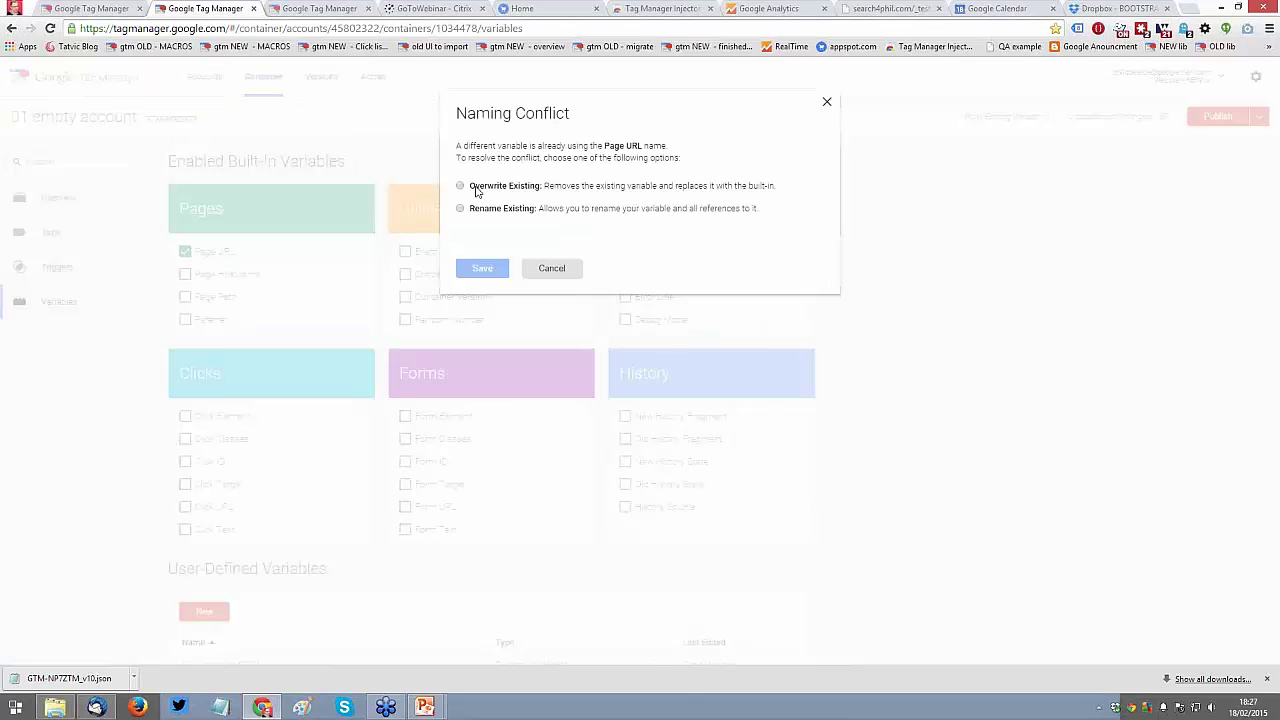
pyautogui.click(475, 186)
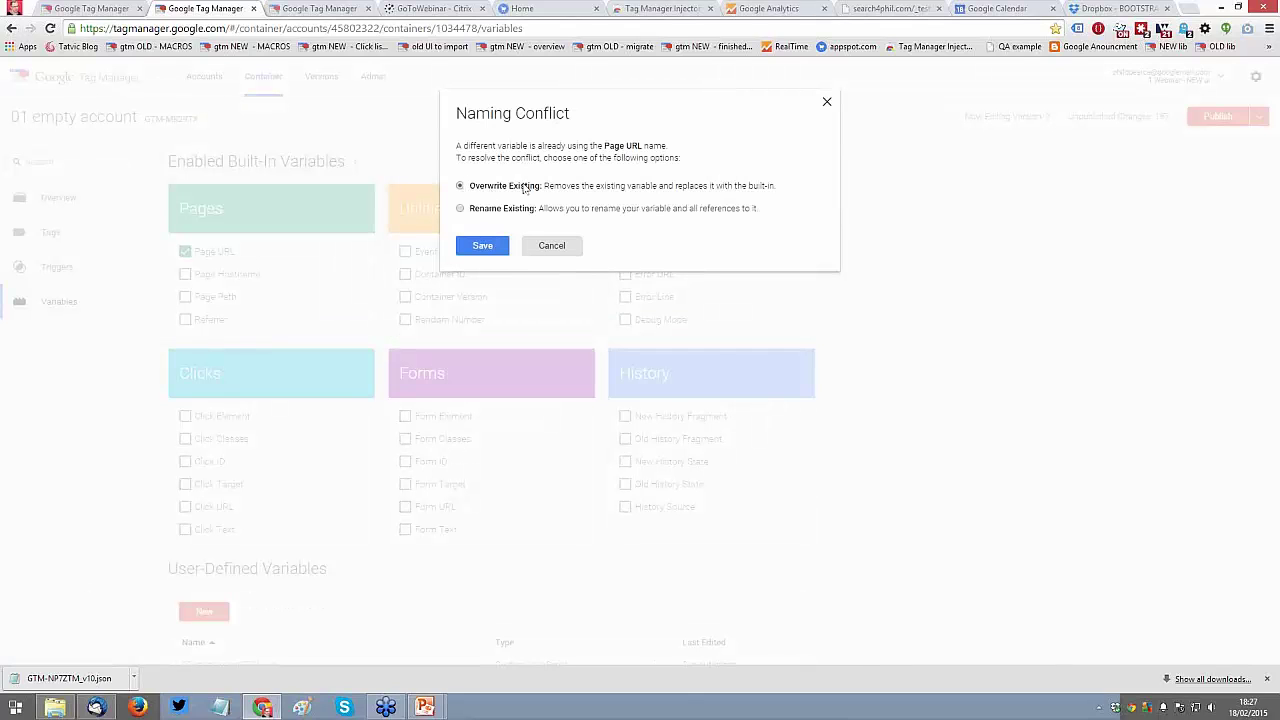
pyautogui.click(482, 246)
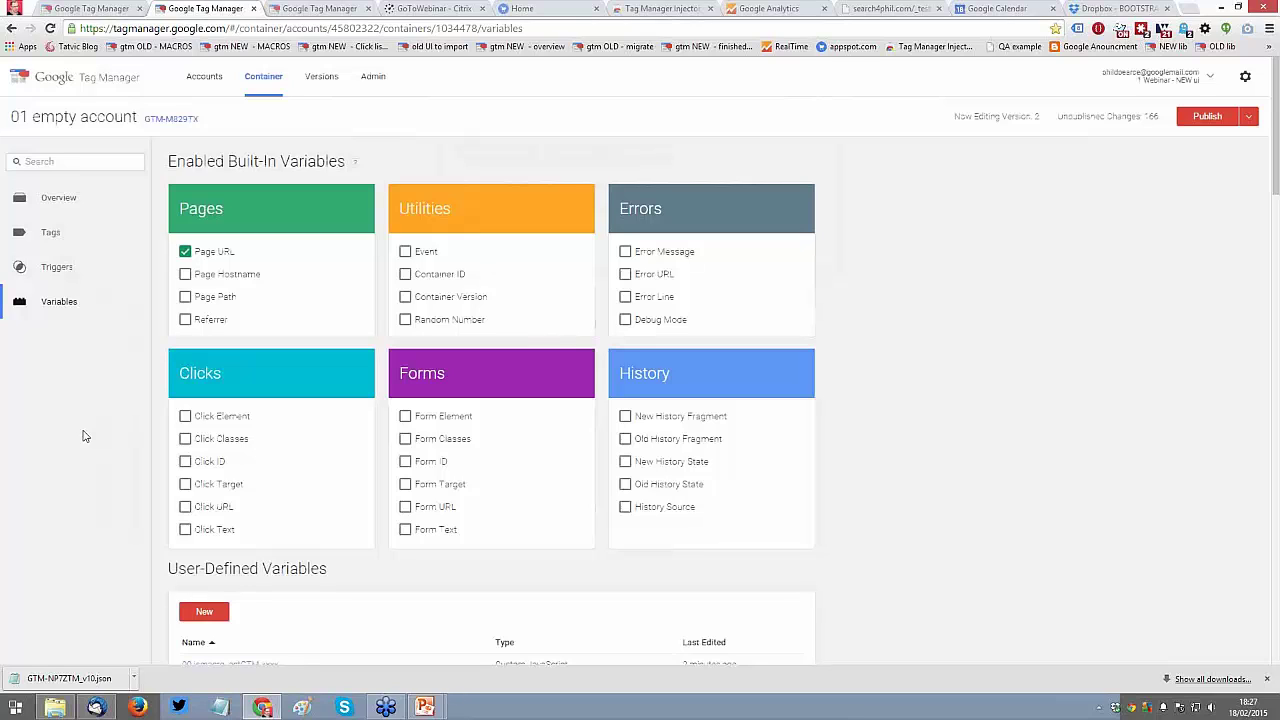
pyautogui.scroll(-4, 85, 436)
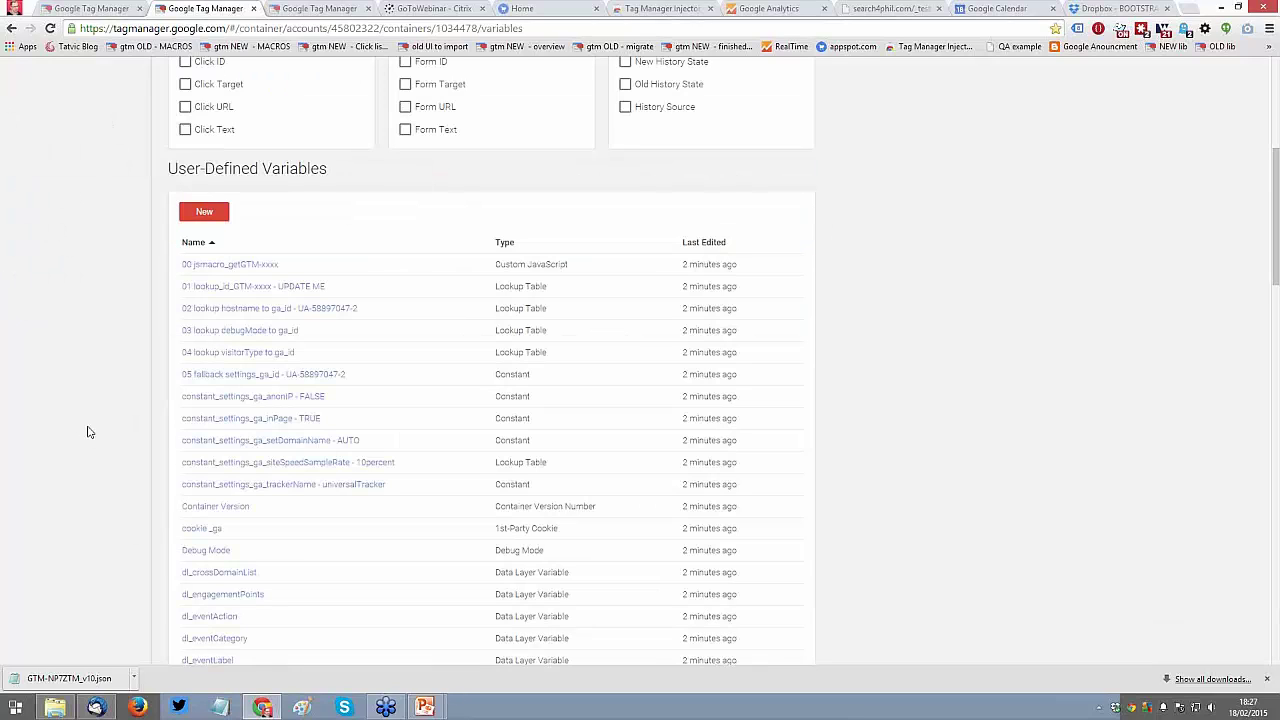
pyautogui.scroll(-10, 120, 490)
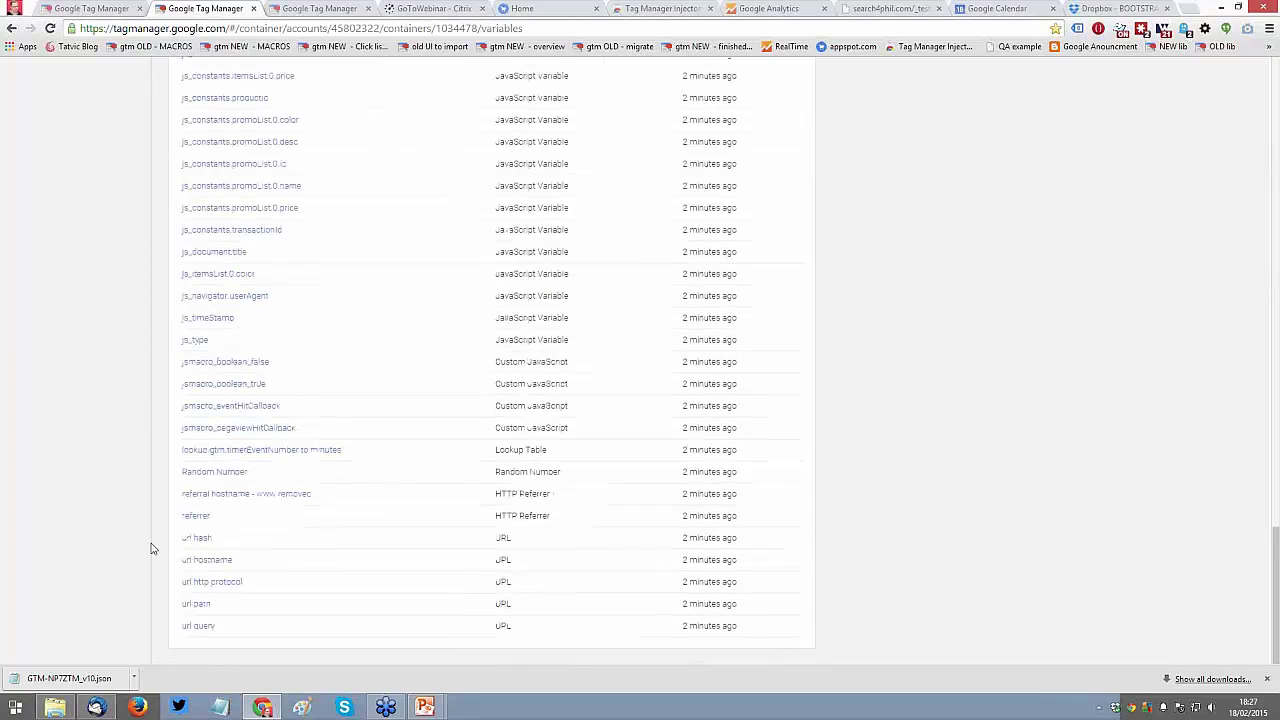
pyautogui.scroll(15, 130, 515)
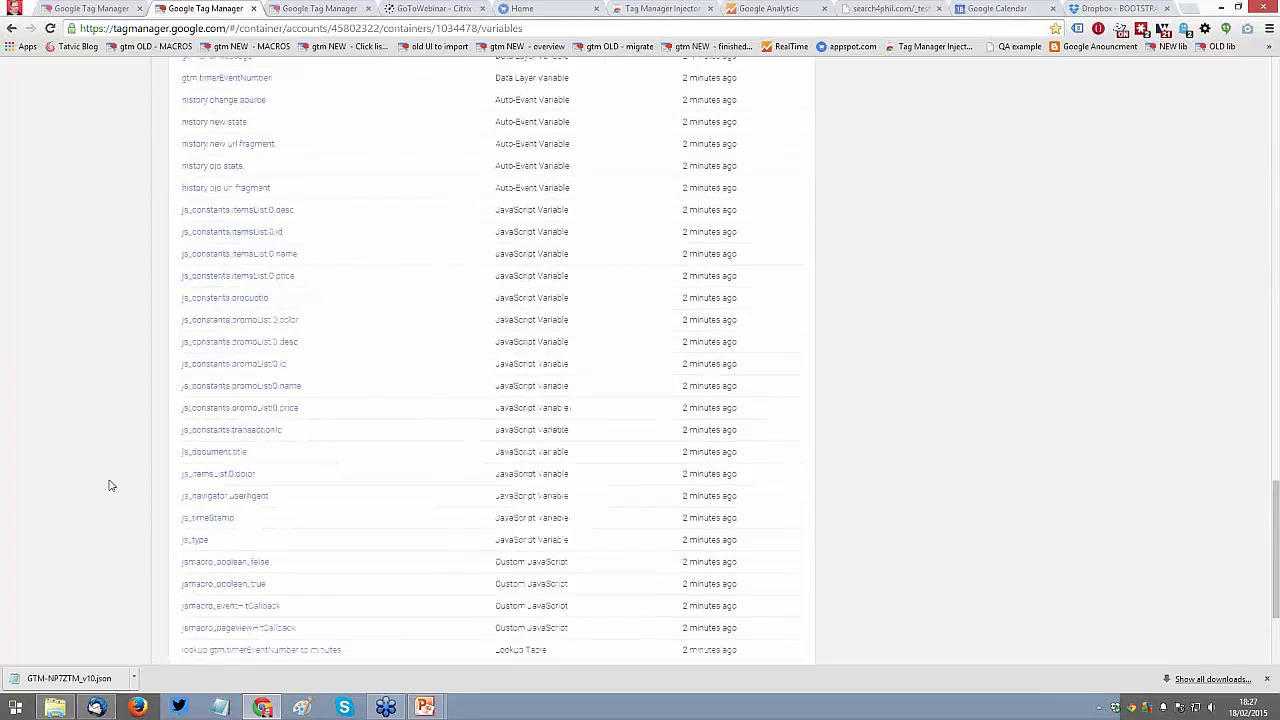
# Step: Try to disable the built-in Page URL variable and examine which tags and triggers reference it
pyautogui.click(287, 258)
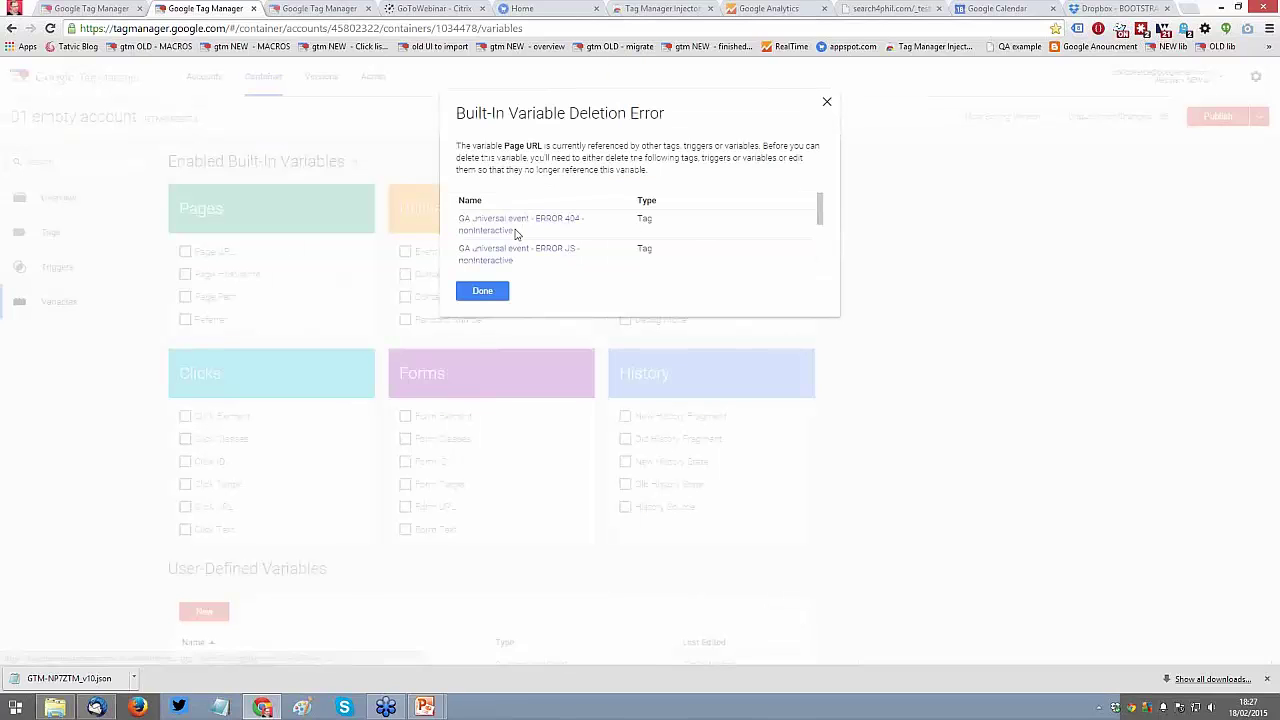
pyautogui.scroll(-2, 533, 227)
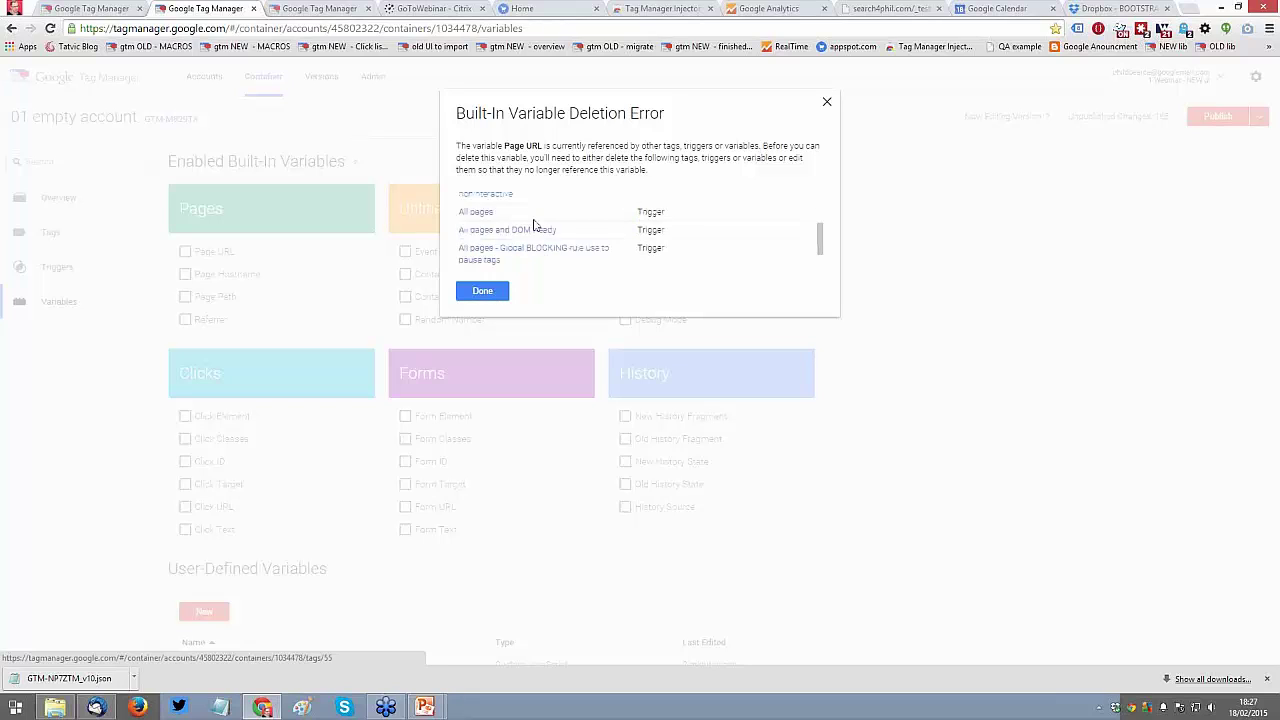
pyautogui.scroll(2, 533, 227)
pyautogui.scroll(-2, 533, 227)
pyautogui.scroll(2, 533, 227)
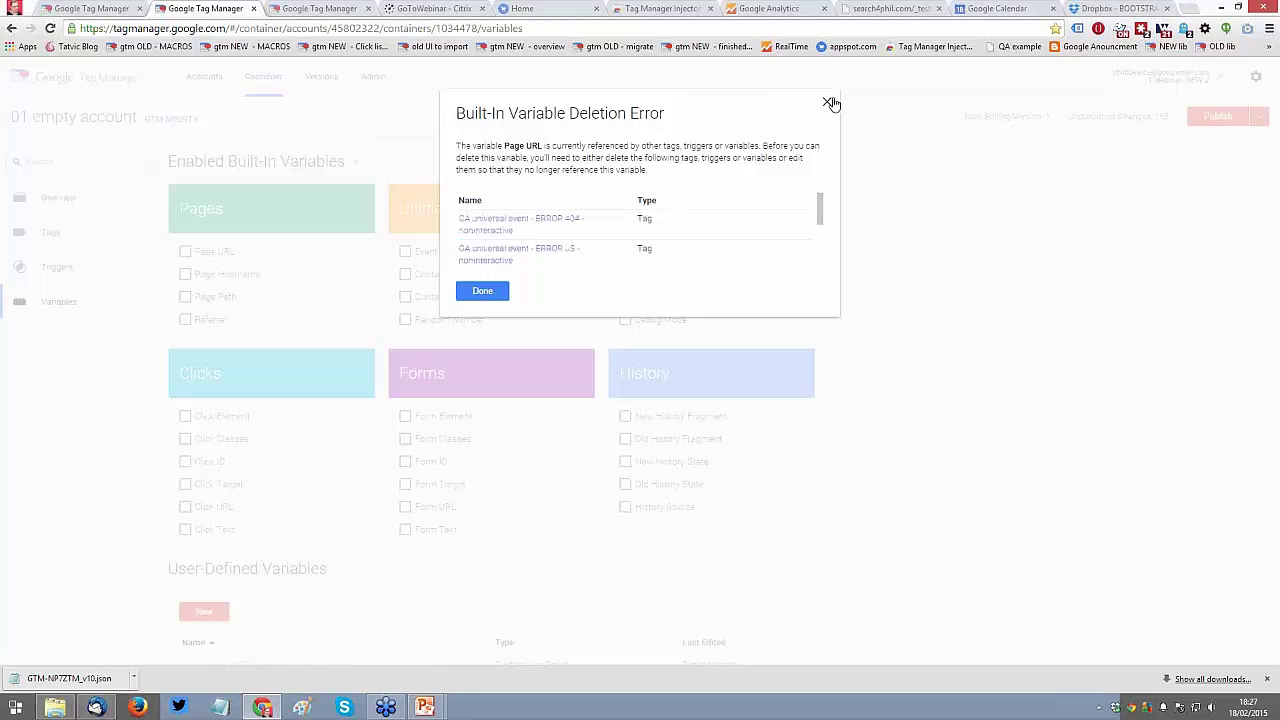
pyautogui.click(432, 220)
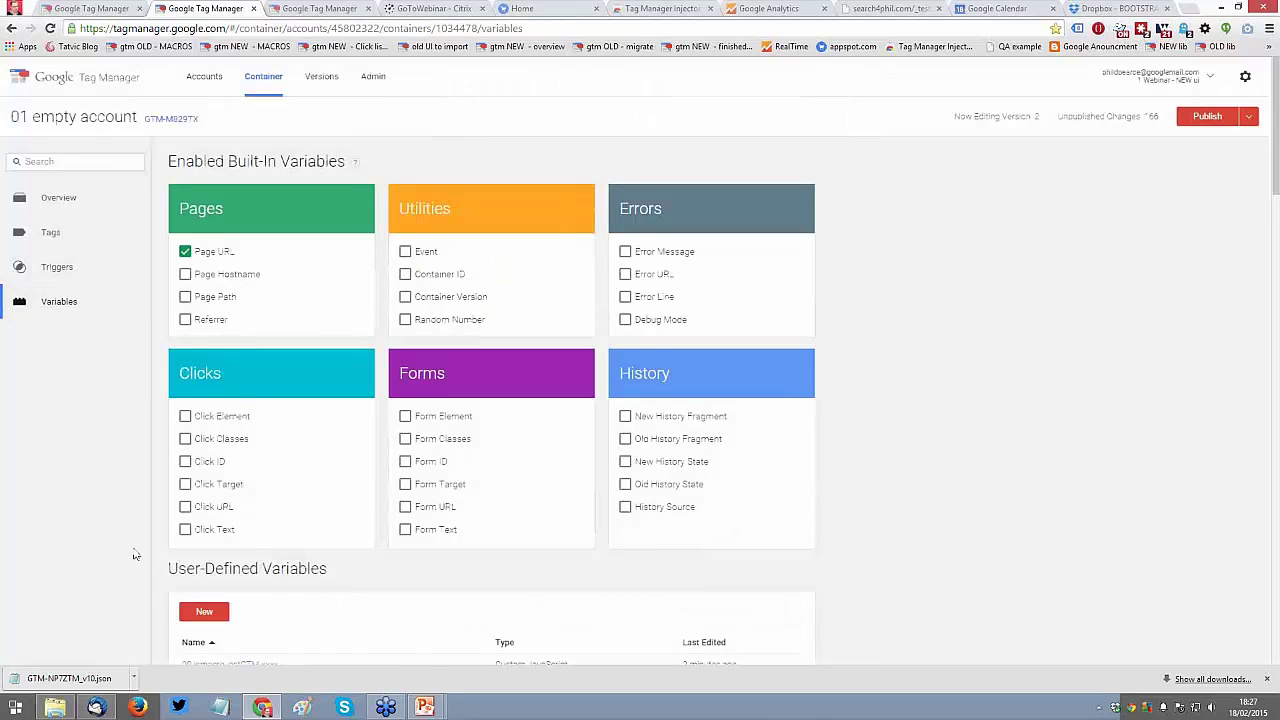
# Step: Enable the built-in Container ID and Container Version variables, overwriting the existing Container Version variable
pyautogui.scroll(-1, 135, 555)
pyautogui.scroll(-8, 135, 530)
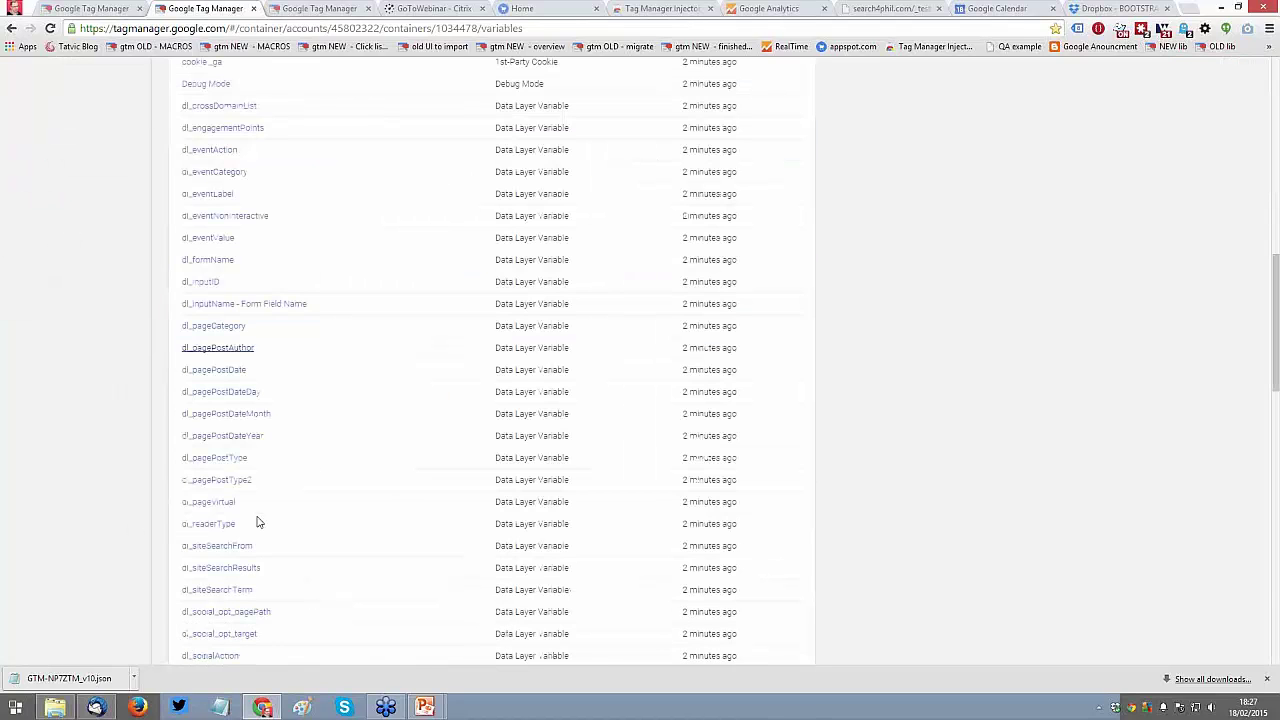
pyautogui.scroll(10, 257, 521)
pyautogui.click(405, 207)
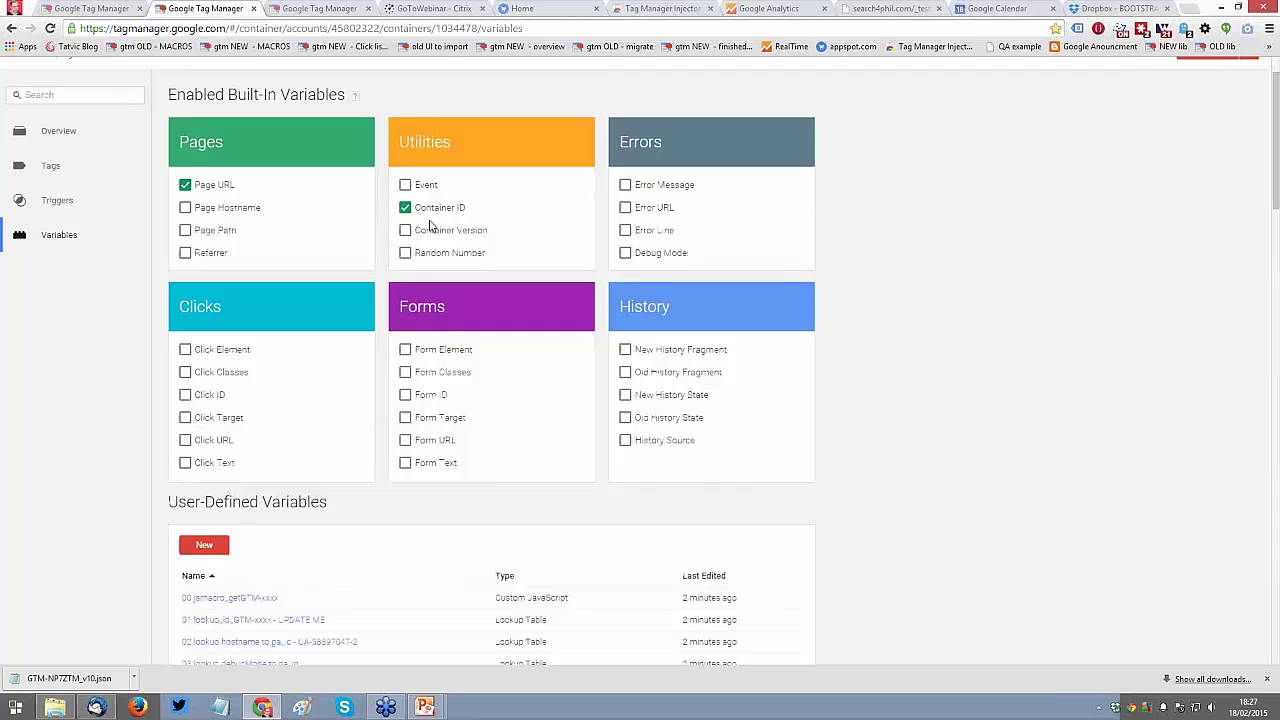
pyautogui.click(407, 228)
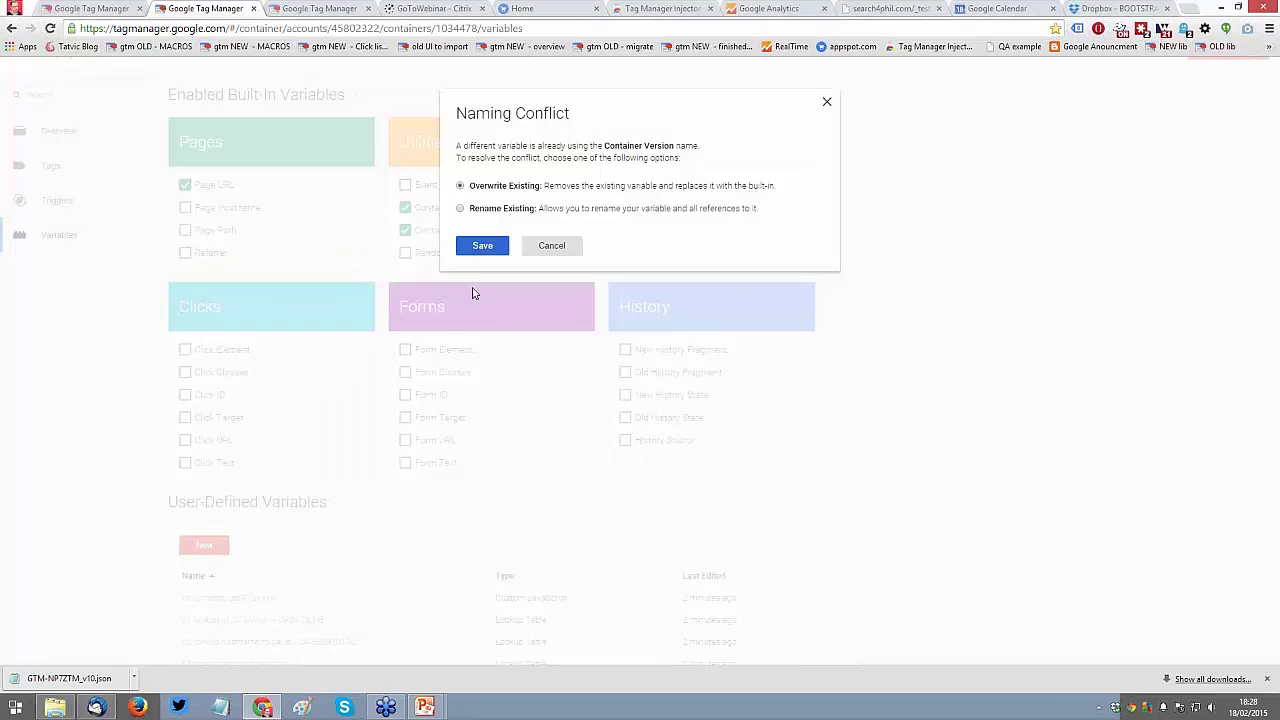
pyautogui.click(481, 246)
pyautogui.scroll(1, 400, 180)
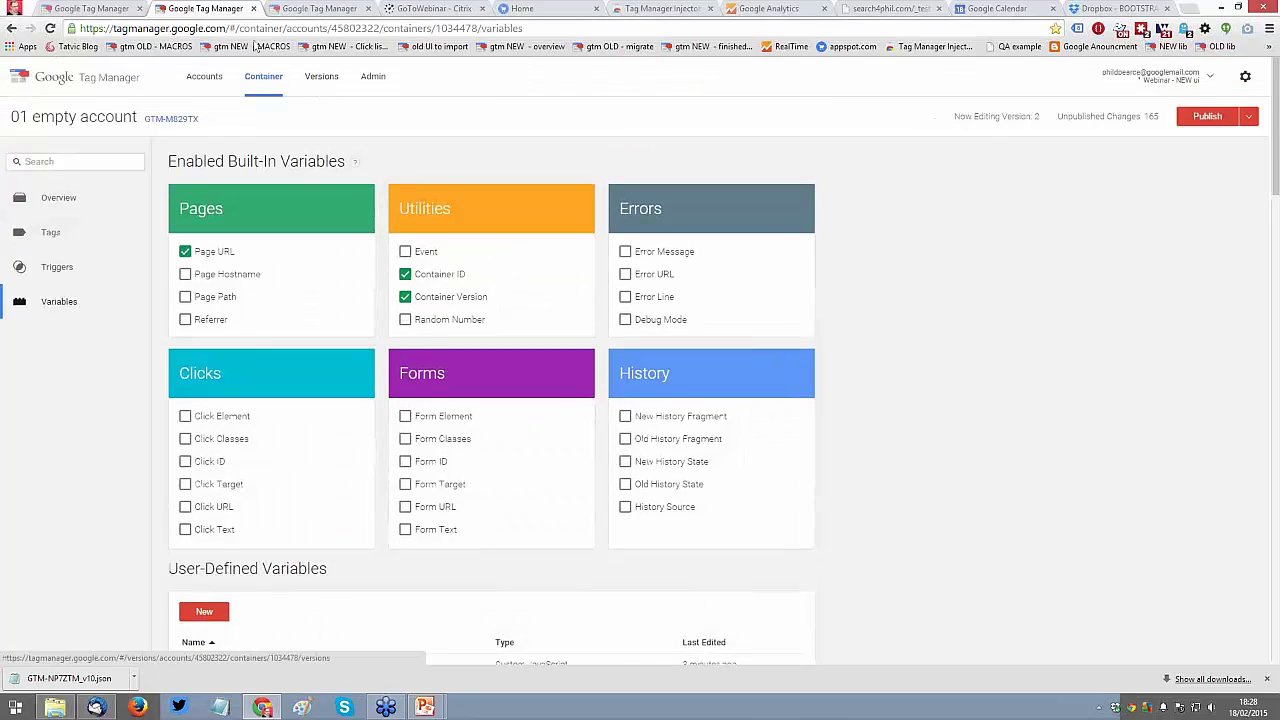
# Step: Switch to the 02. LEGACY import container and view its variables
pyautogui.click(279, 88)
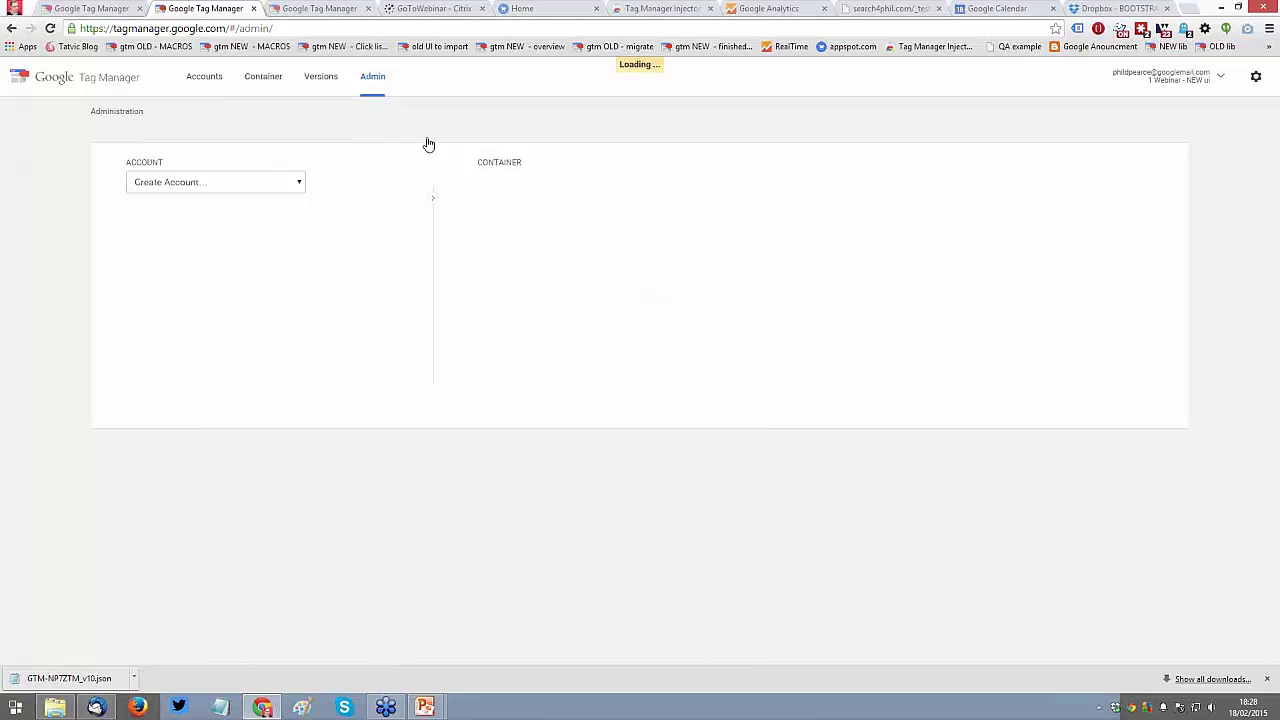
pyautogui.click(530, 182)
pyautogui.click(543, 222)
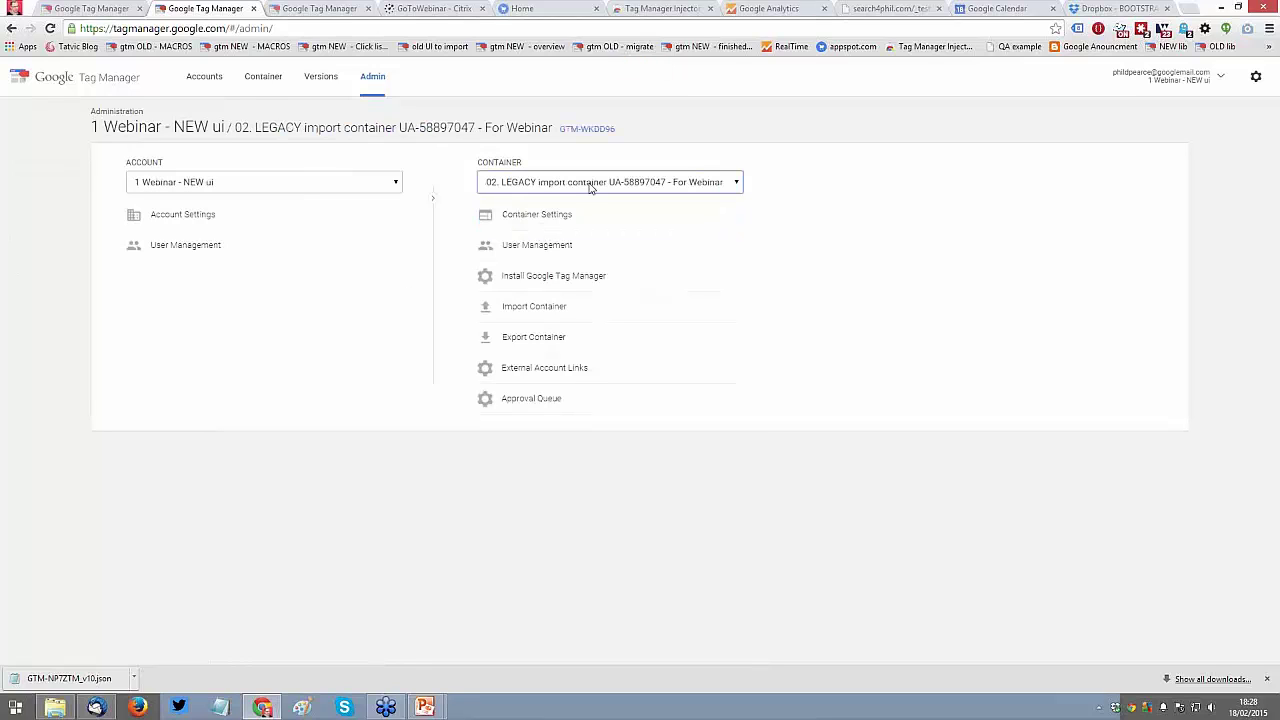
pyautogui.click(254, 84)
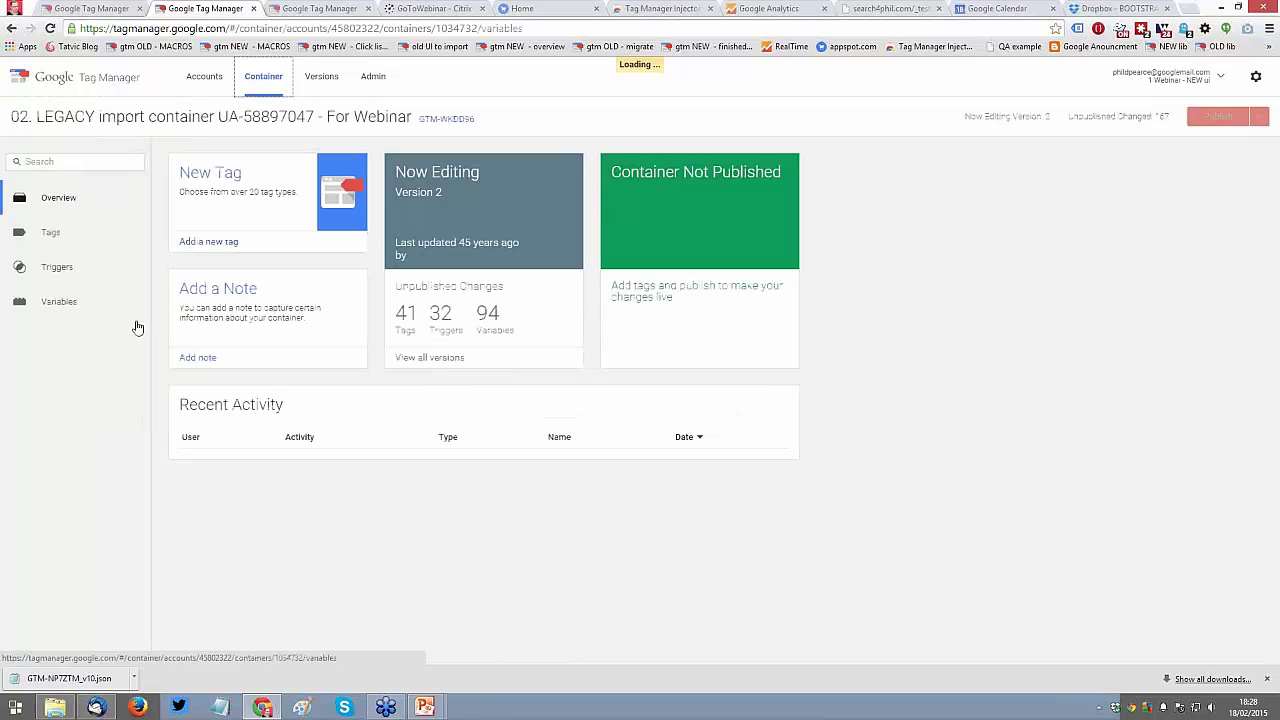
pyautogui.click(85, 316)
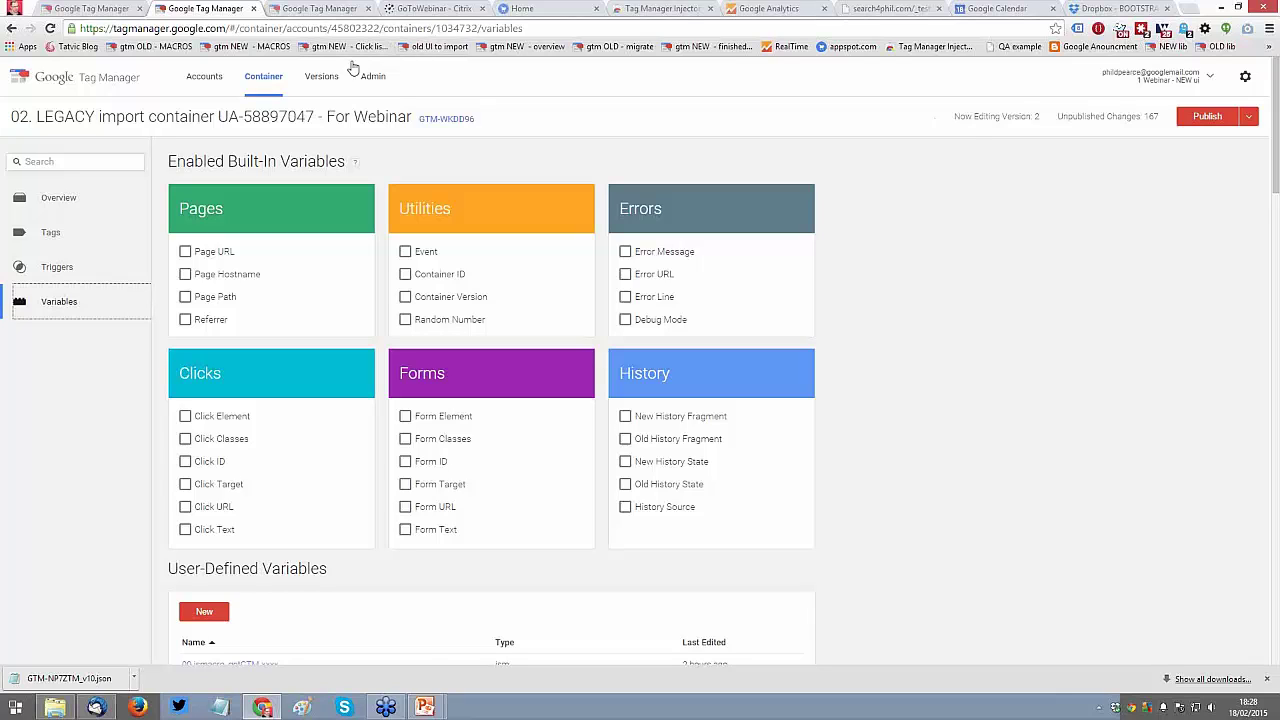
# Step: Switch to the 03. NEW import container and review its enabled built-in variables and its user-defined variables
pyautogui.click(264, 76)
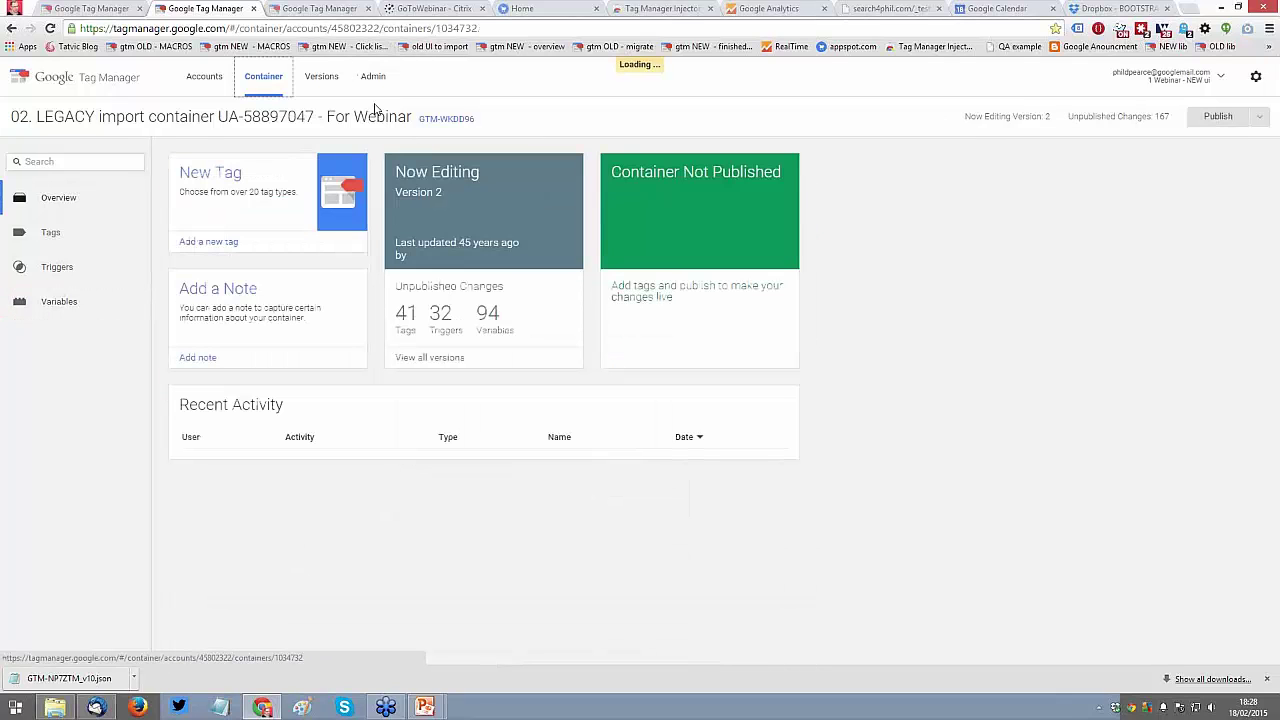
pyautogui.click(372, 84)
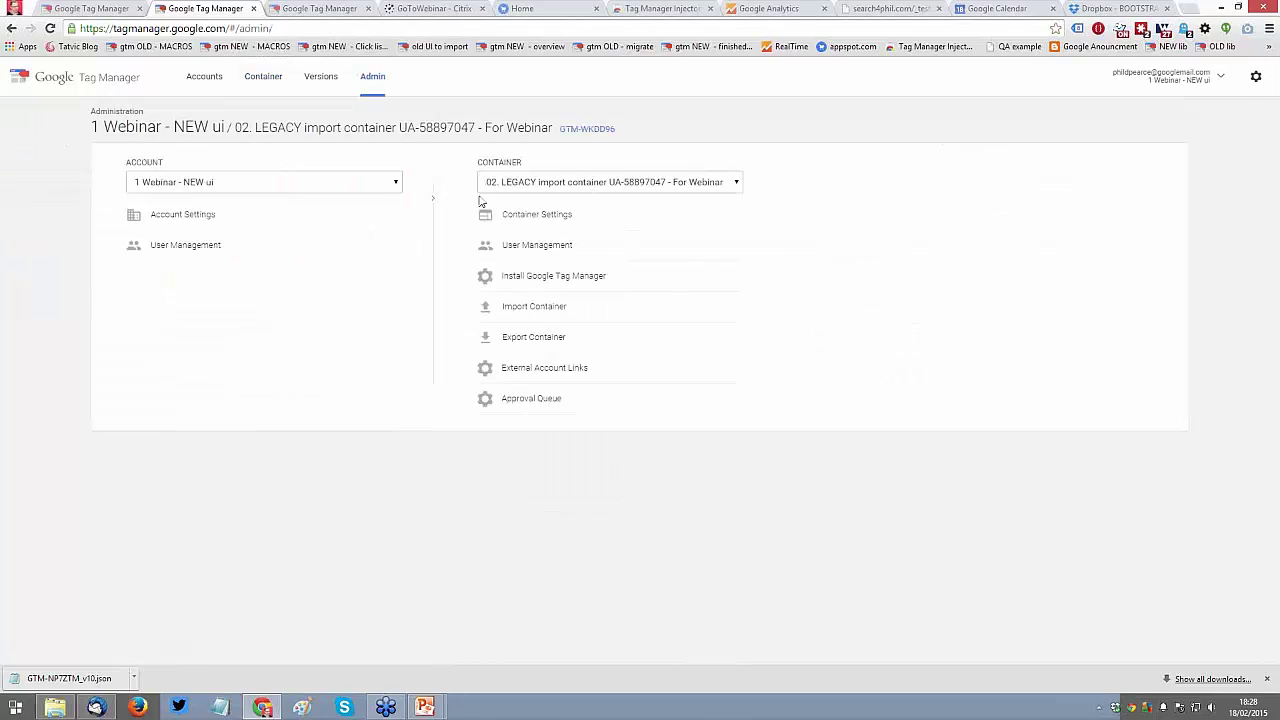
pyautogui.click(634, 186)
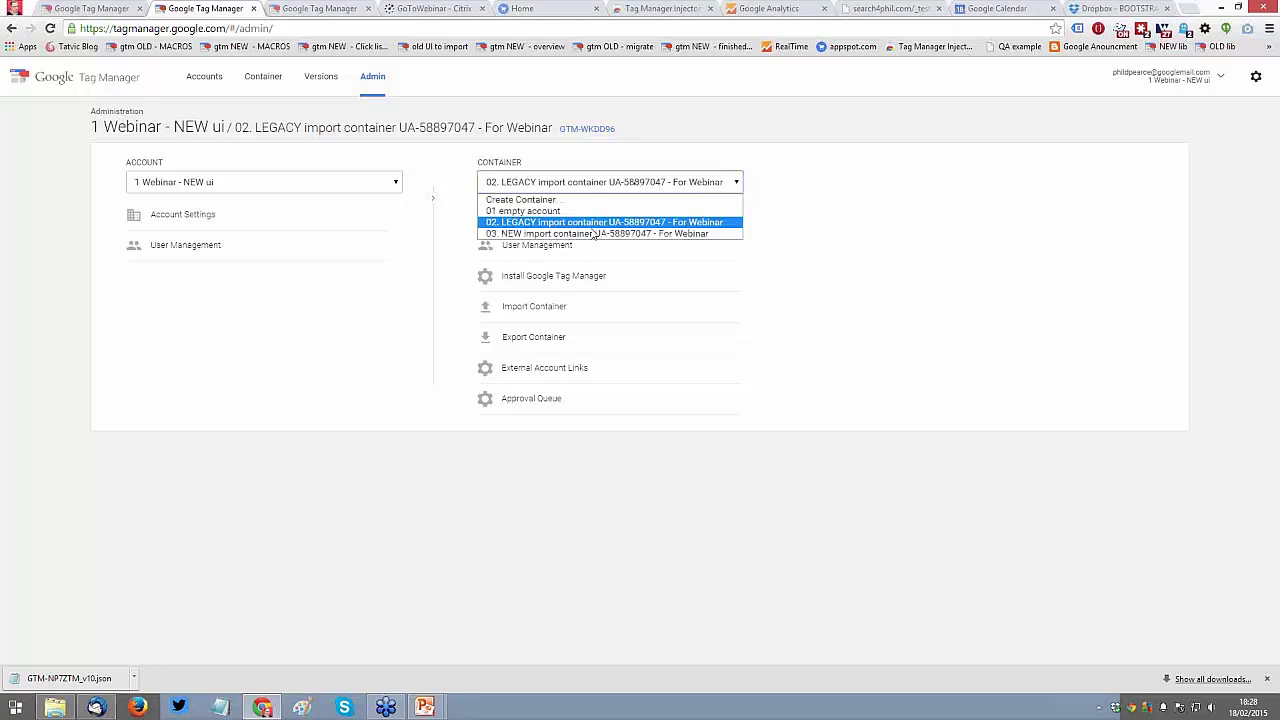
pyautogui.click(593, 234)
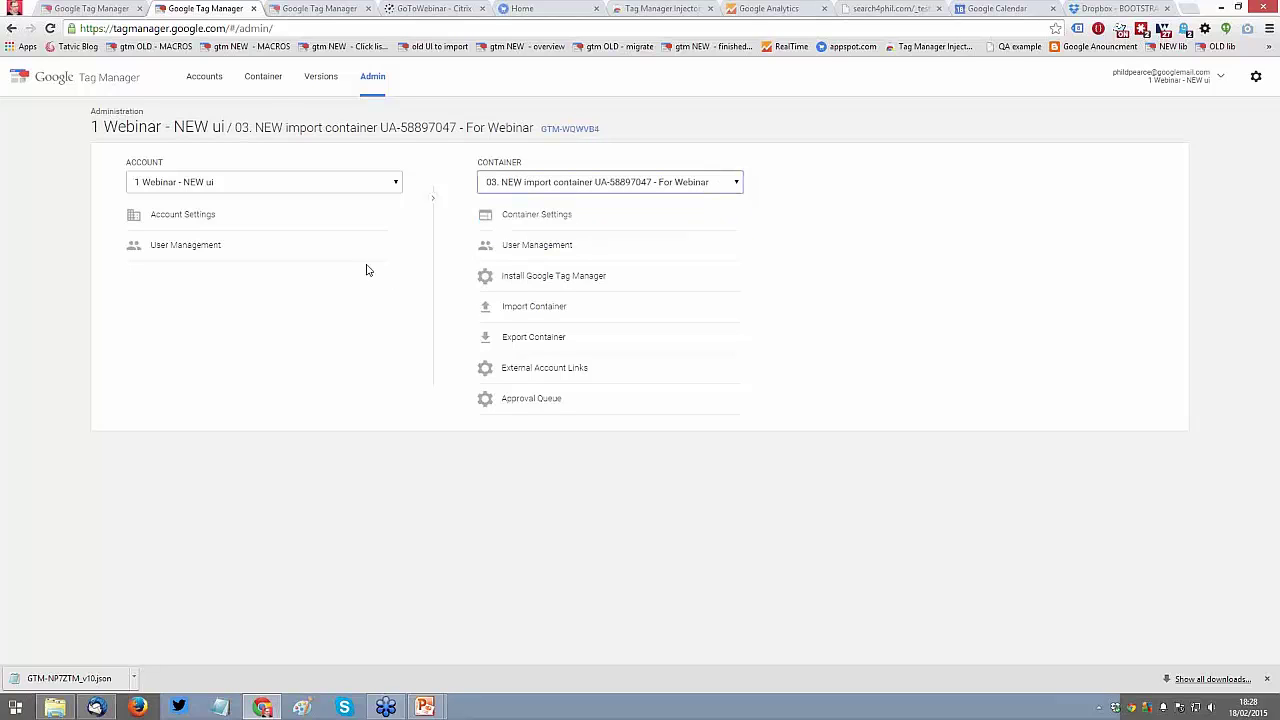
pyautogui.click(264, 86)
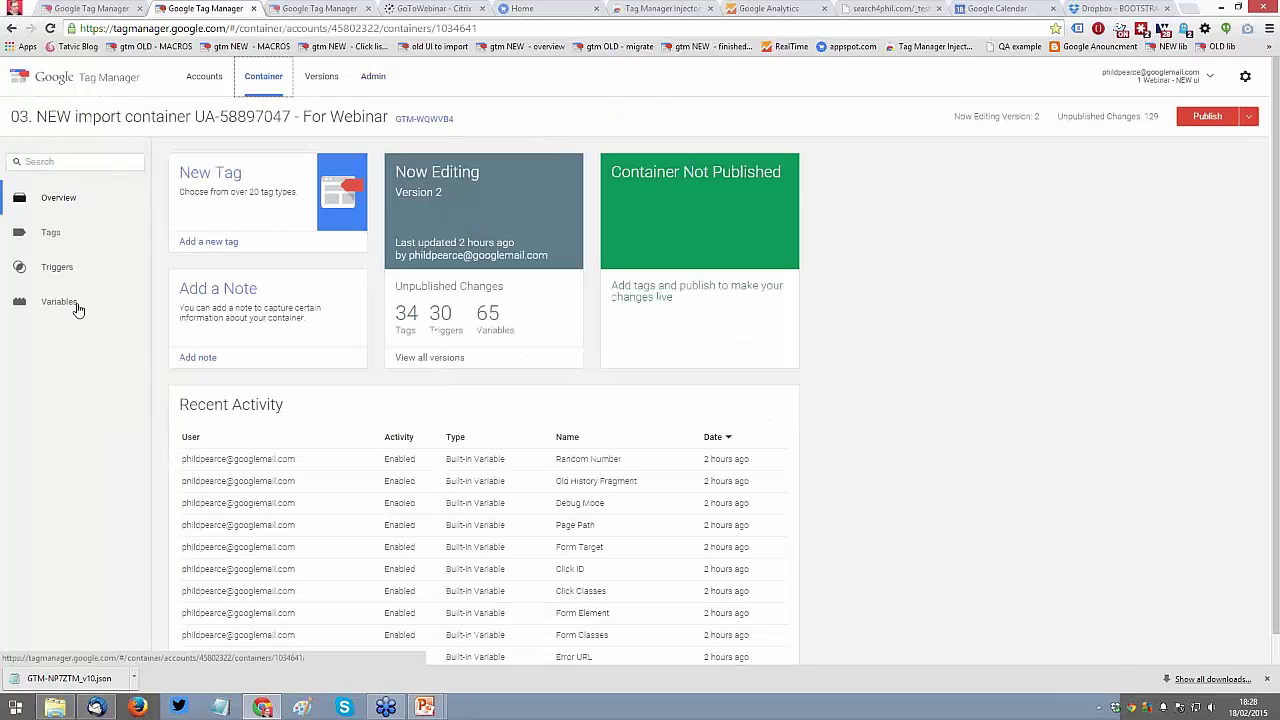
pyautogui.click(60, 302)
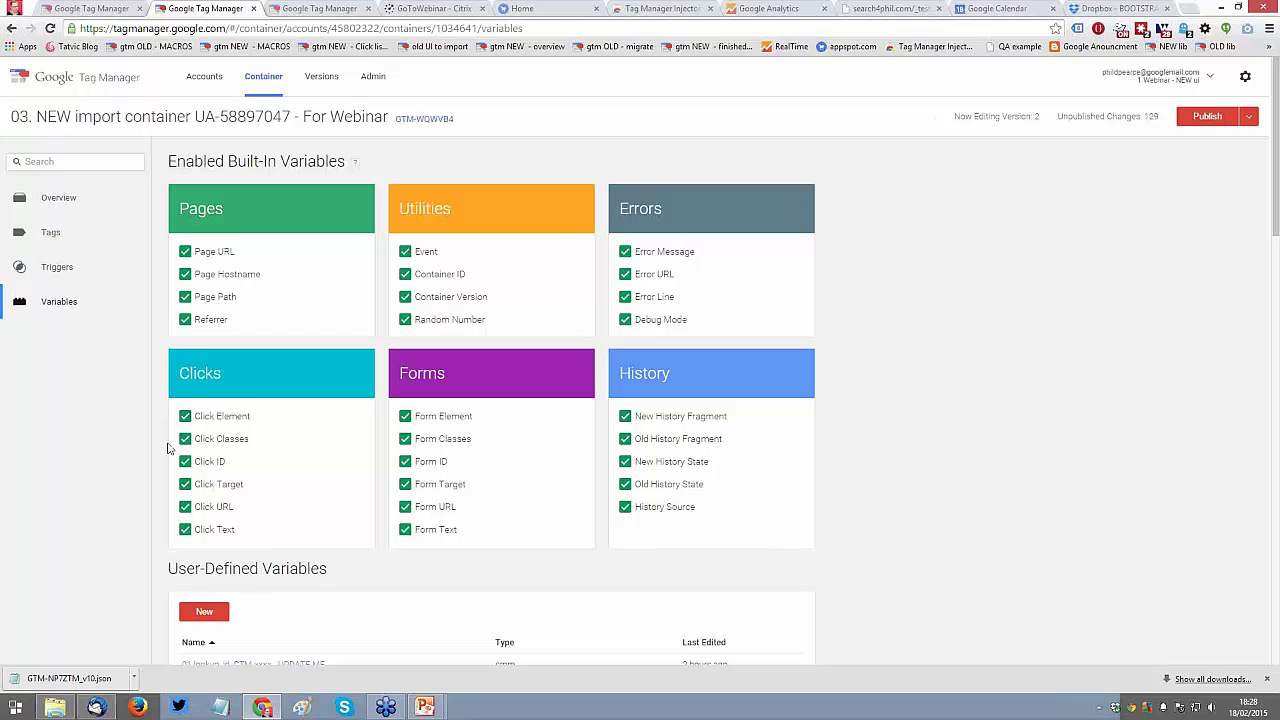
pyautogui.scroll(-2, 168, 448)
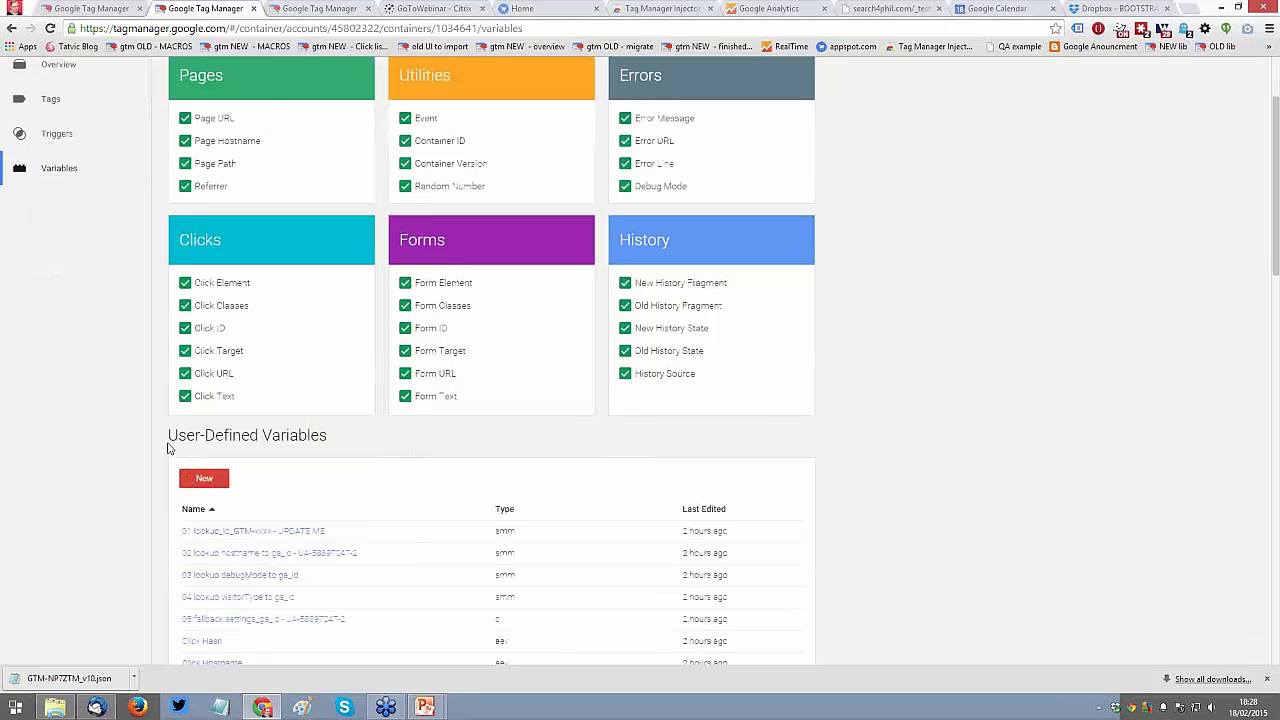
pyautogui.scroll(-4, 168, 448)
pyautogui.scroll(6, 157, 543)
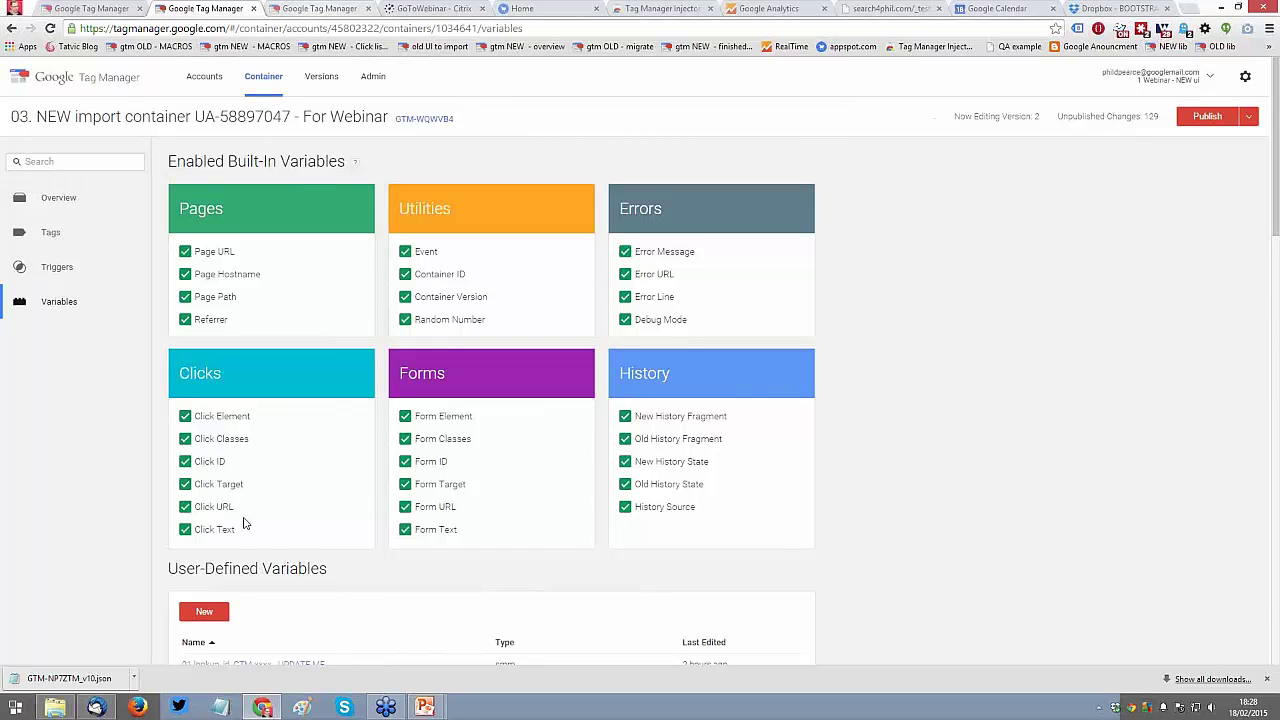
pyautogui.scroll(-2, 244, 523)
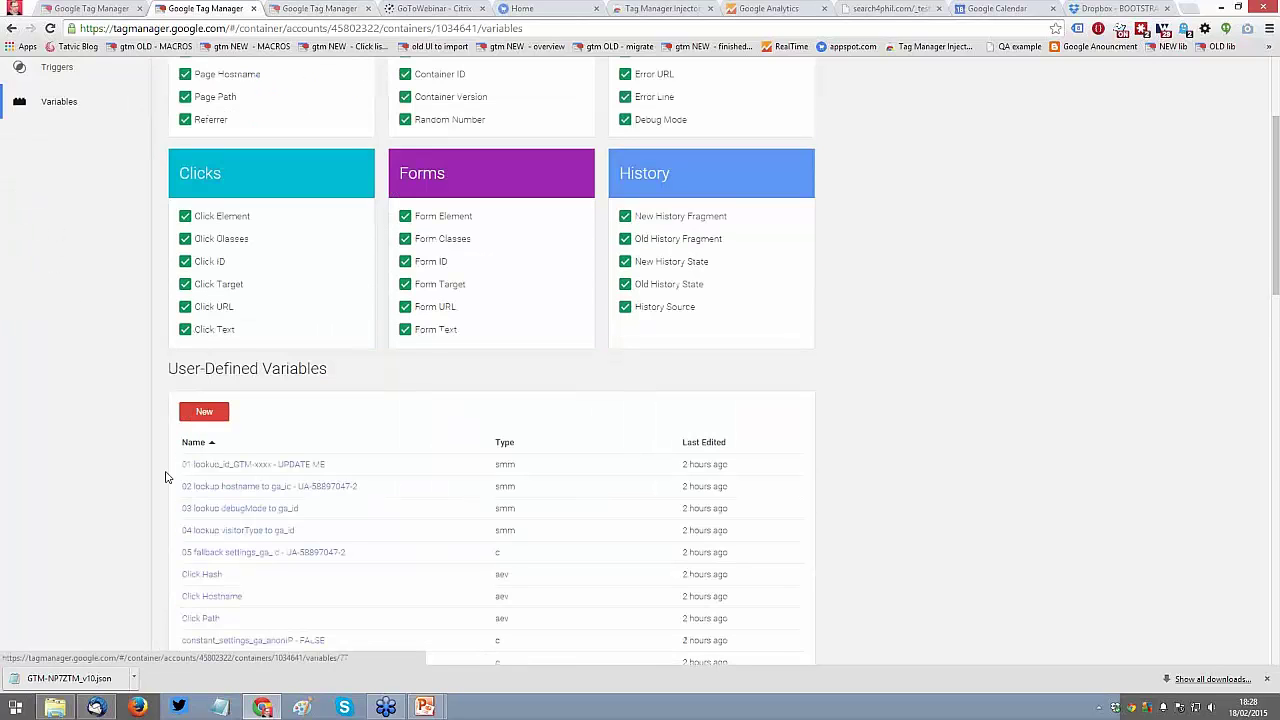
# Step: Return to the 01 empty account container's variables and examine the code of the 00 jsmacro_getGTM-xxxx variable
pyautogui.click(319, 9)
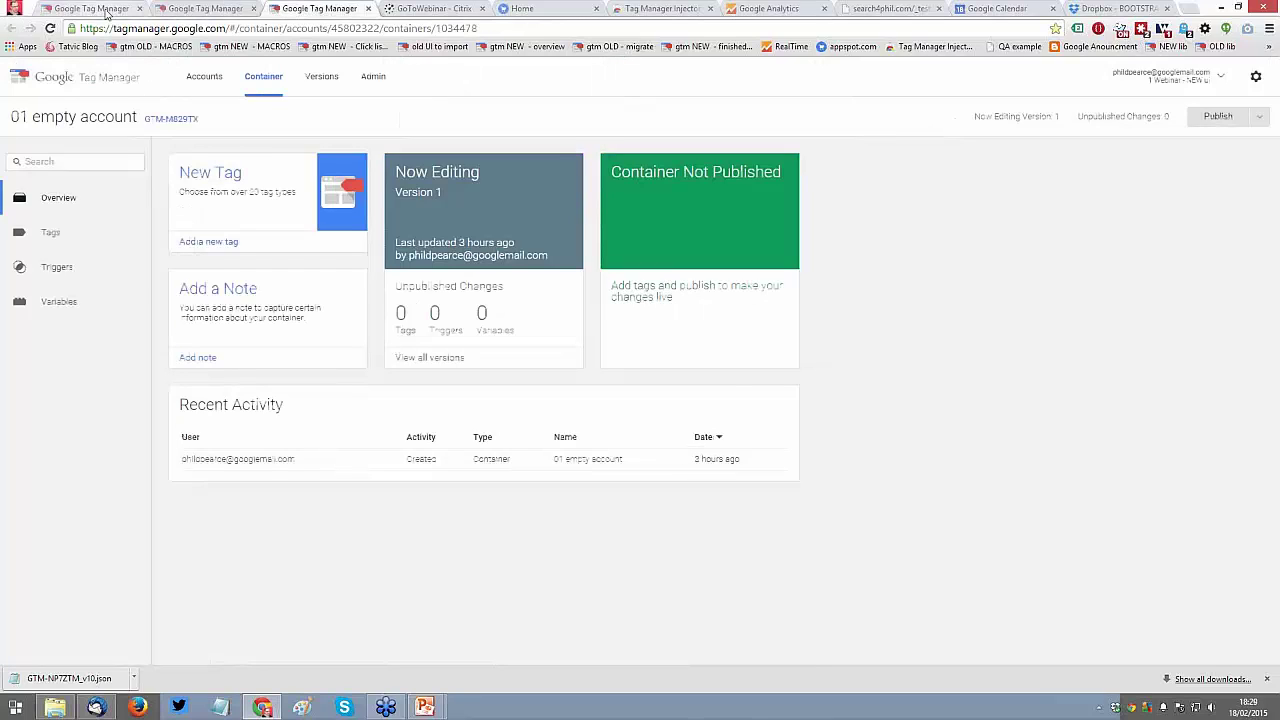
pyautogui.click(107, 9)
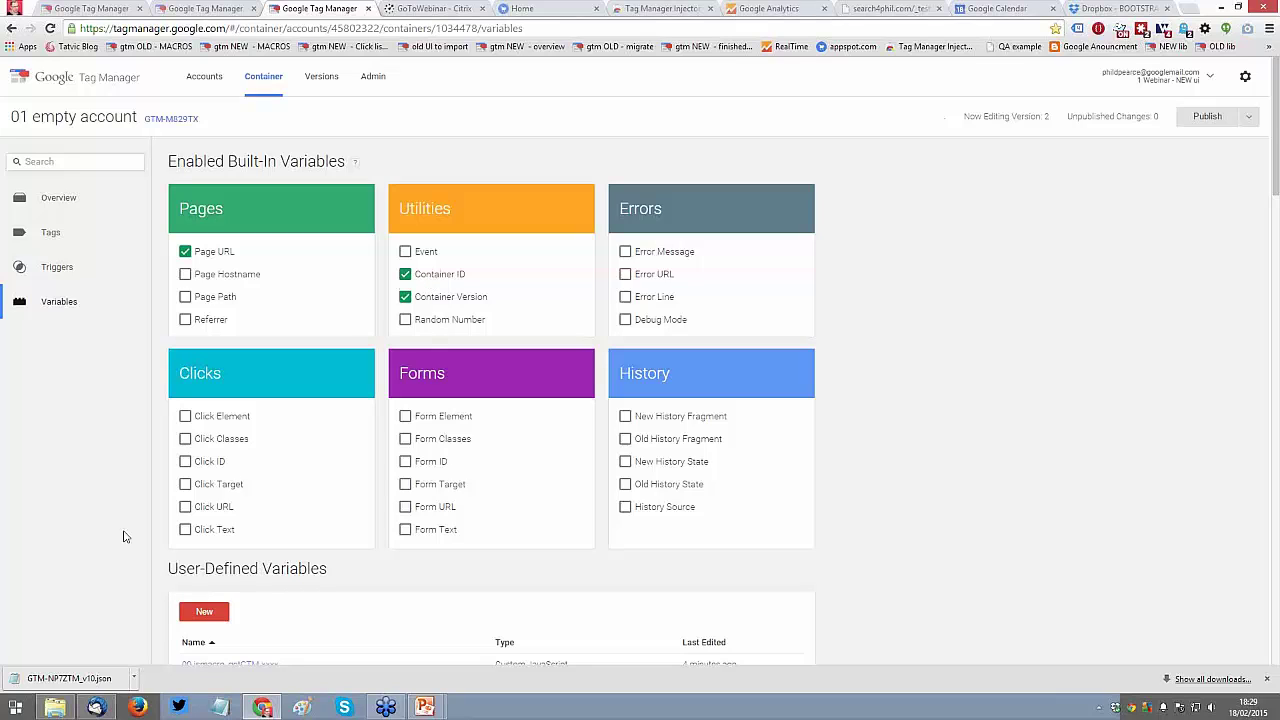
pyautogui.scroll(-1, 124, 537)
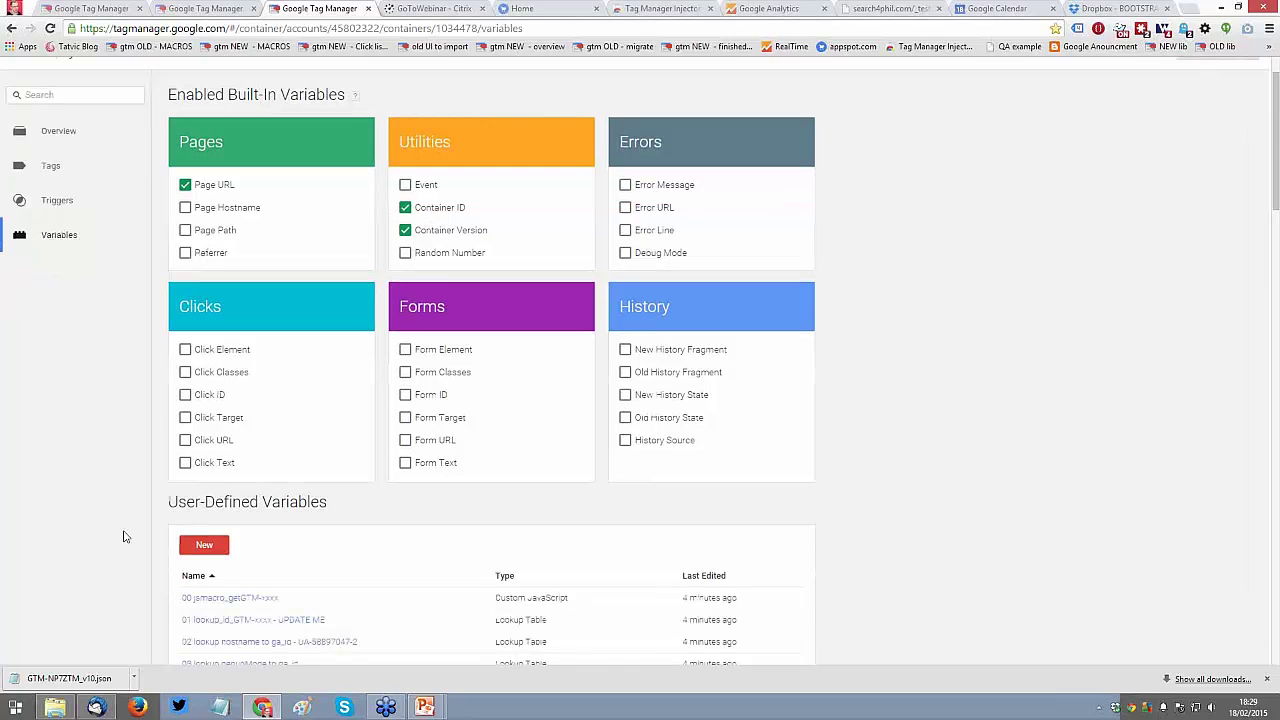
pyautogui.scroll(-2, 124, 537)
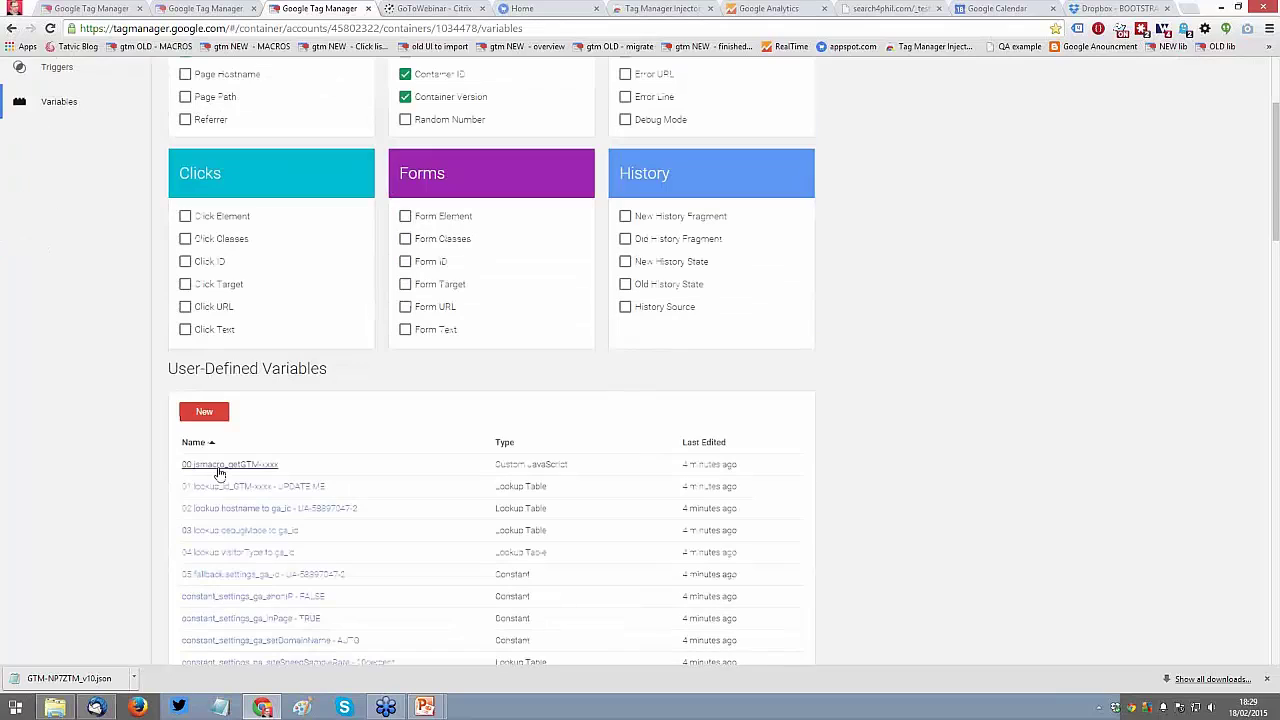
pyautogui.click(220, 466)
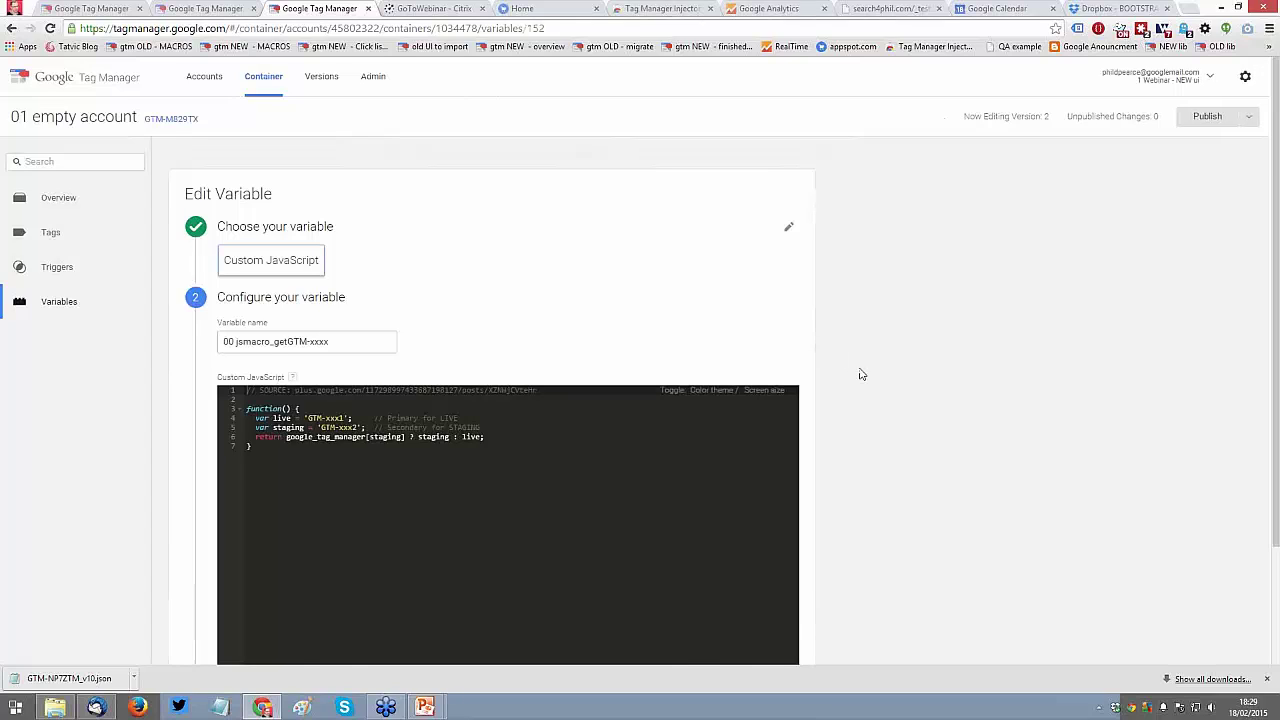
pyautogui.scroll(-3, 760, 573)
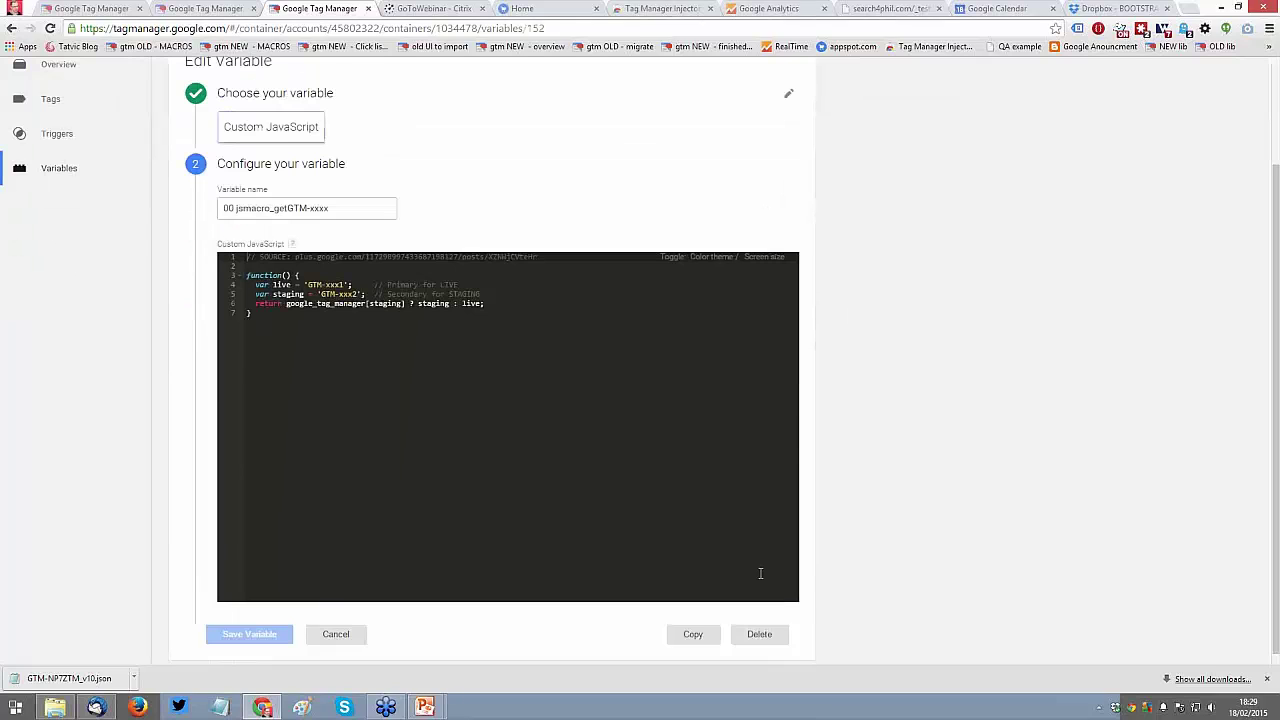
# Step: Follow the reference blocking deletion of 00 jsmacro_getGTM-xxxx to 01 lookup_id_GTM-xxxx - UPDATE ME, set its input variable to {{Container ID}} and save
pyautogui.click(759, 634)
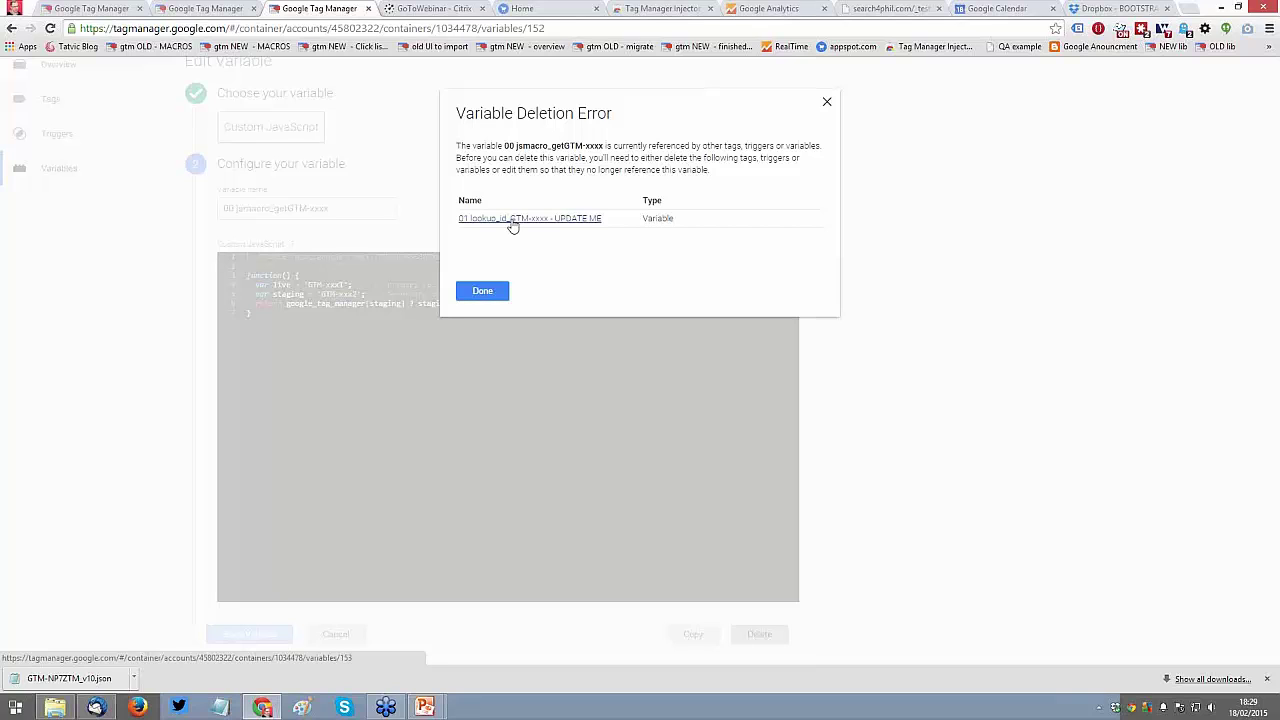
pyautogui.click(512, 220)
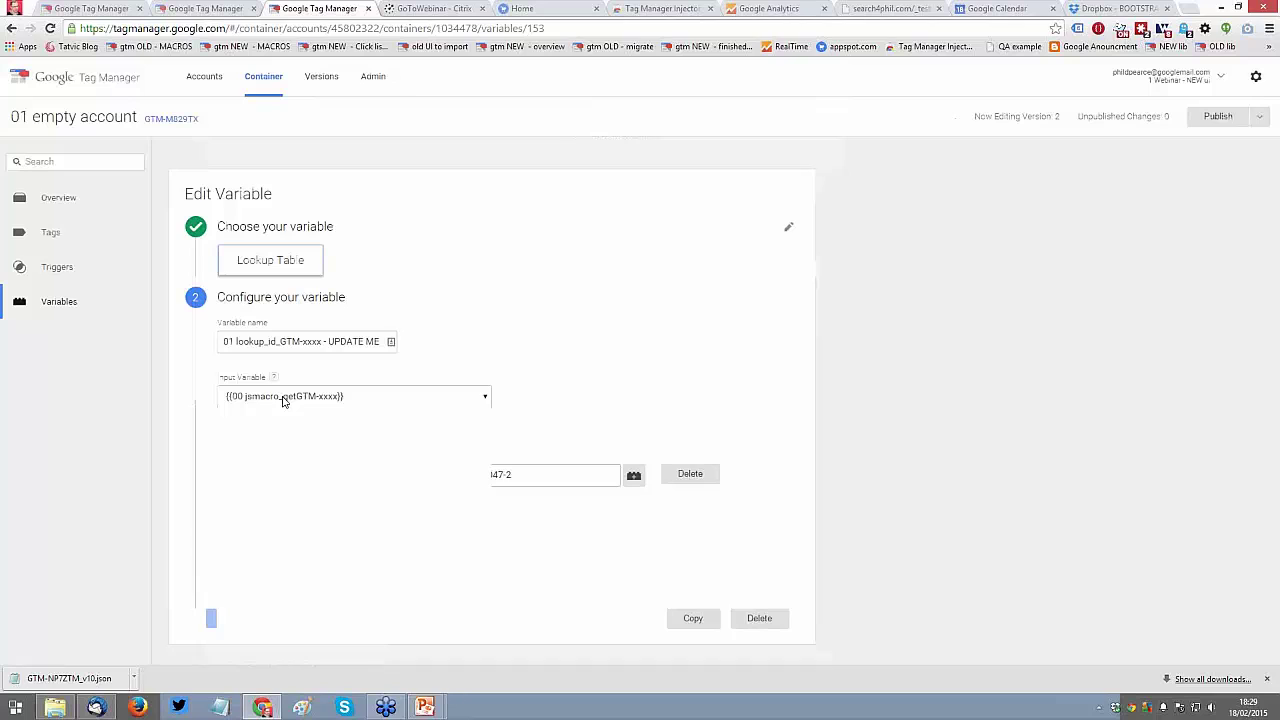
pyautogui.click(283, 398)
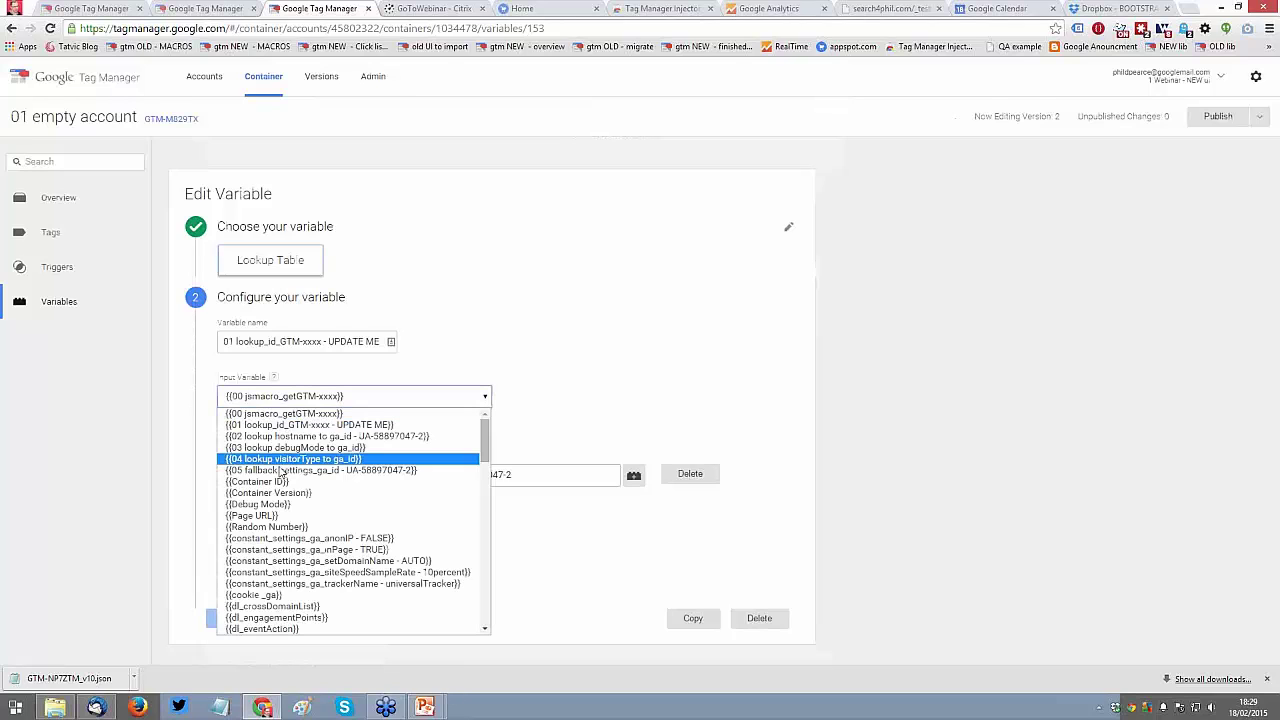
pyautogui.click(310, 476)
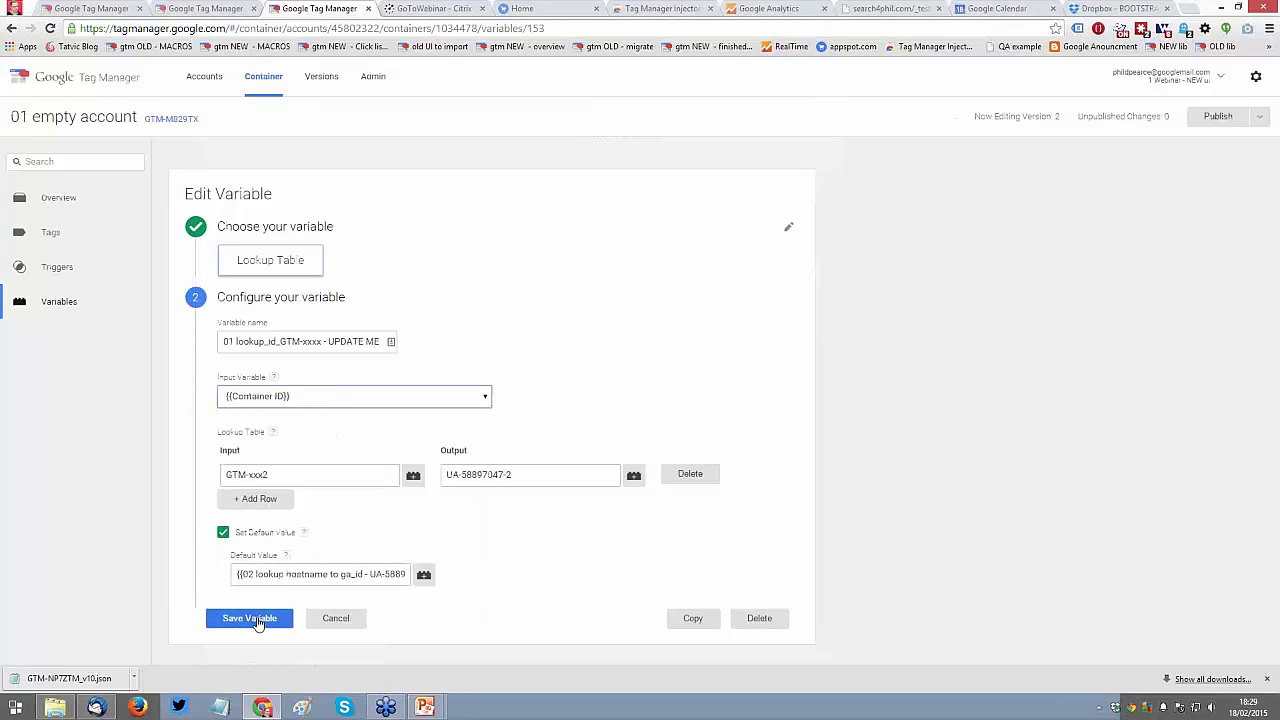
pyautogui.click(255, 617)
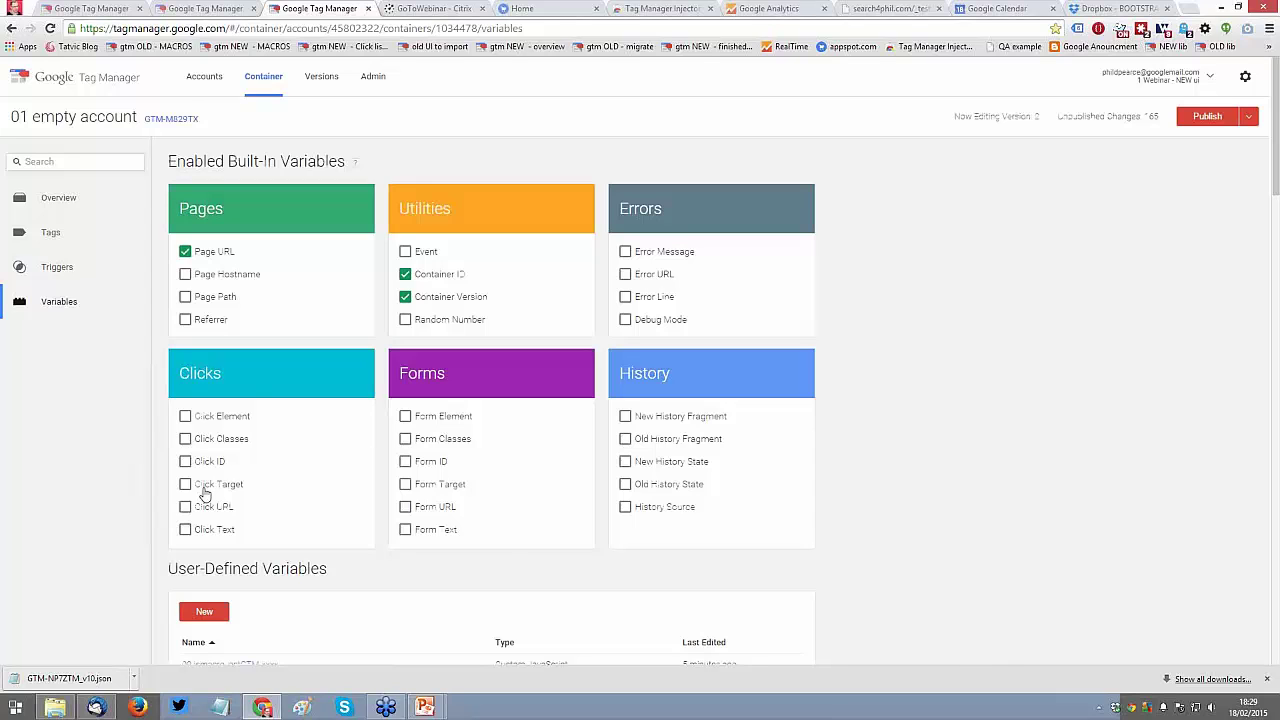
# Step: Delete the user-defined variable 00 jsmacro_getGTM-xxxx from the 01 empty account container
pyautogui.scroll(-3, 205, 494)
pyautogui.click(222, 464)
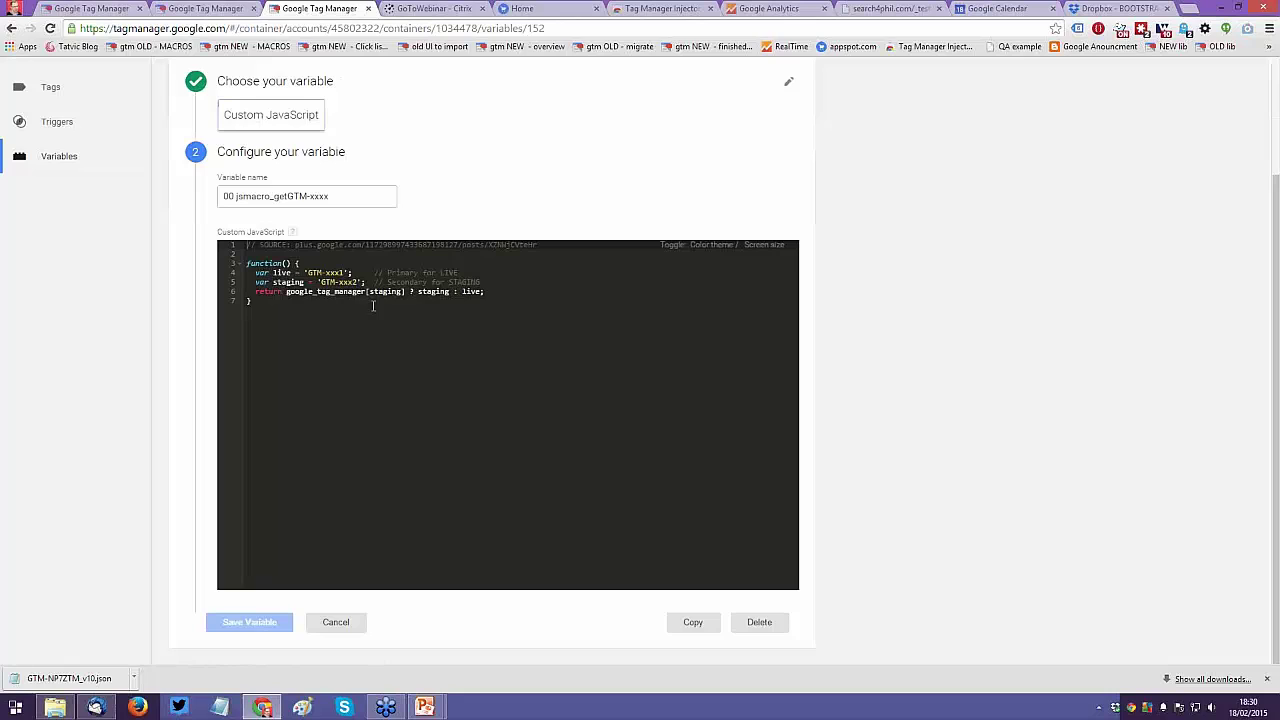
pyautogui.click(760, 622)
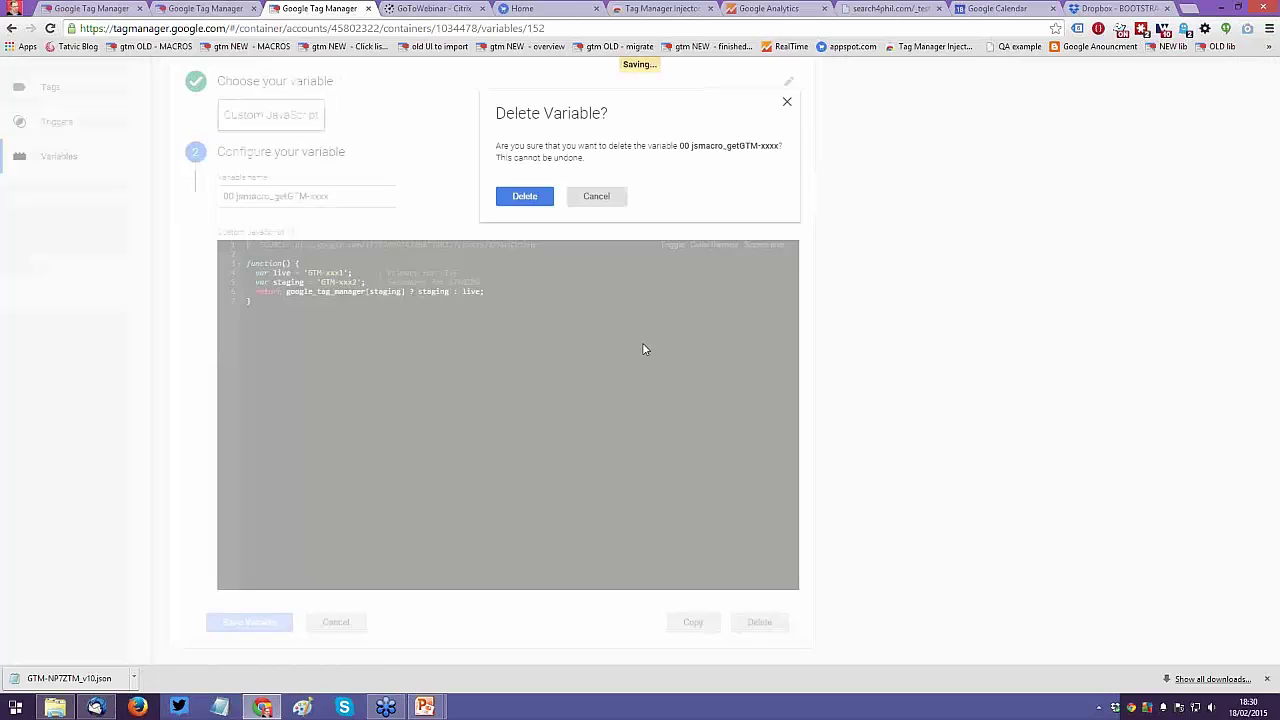
pyautogui.click(524, 196)
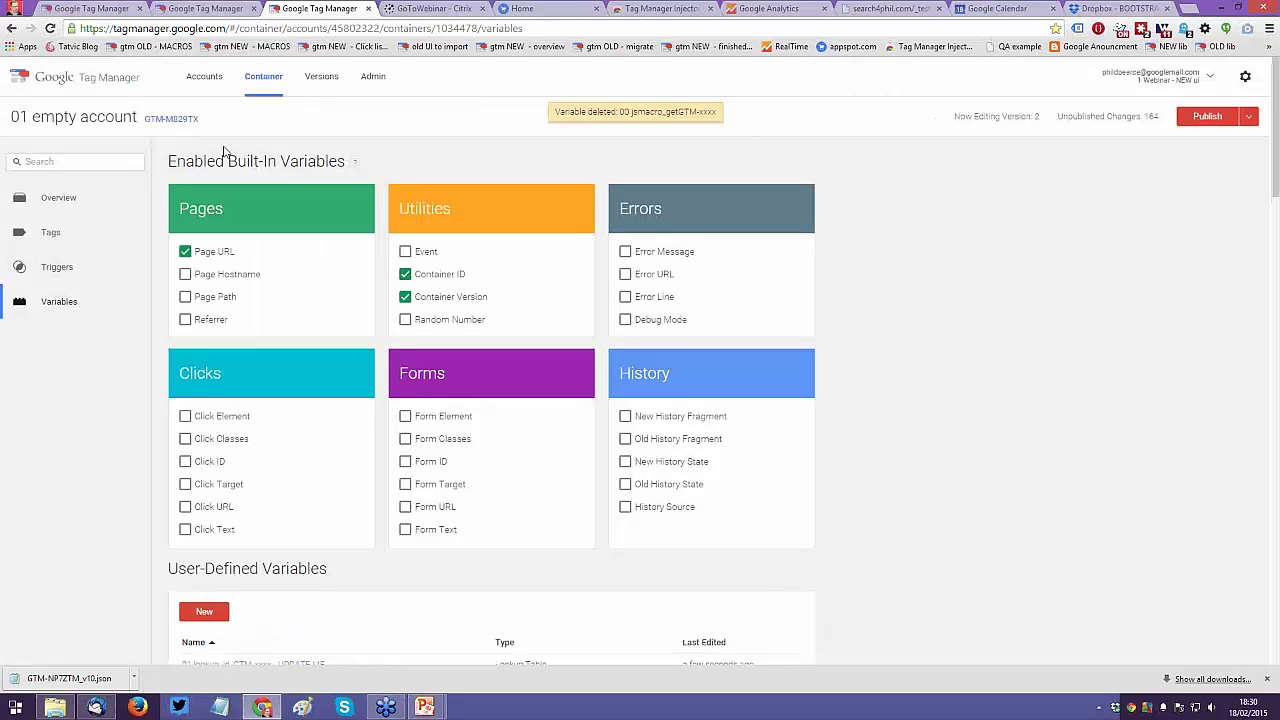
# Step: Open the 01 lookup_id_GTM-xxxx - UPDATE ME variable and dismiss the calendar reminder
pyautogui.scroll(-3, 260, 467)
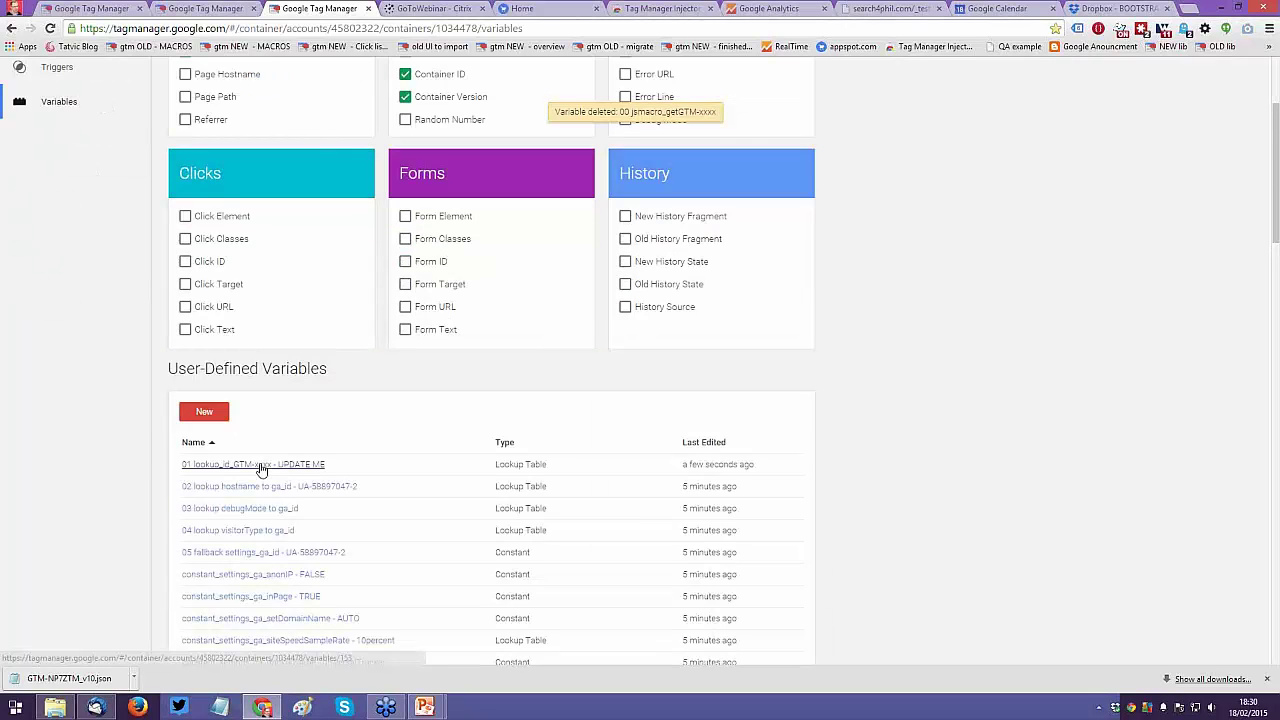
pyautogui.click(258, 465)
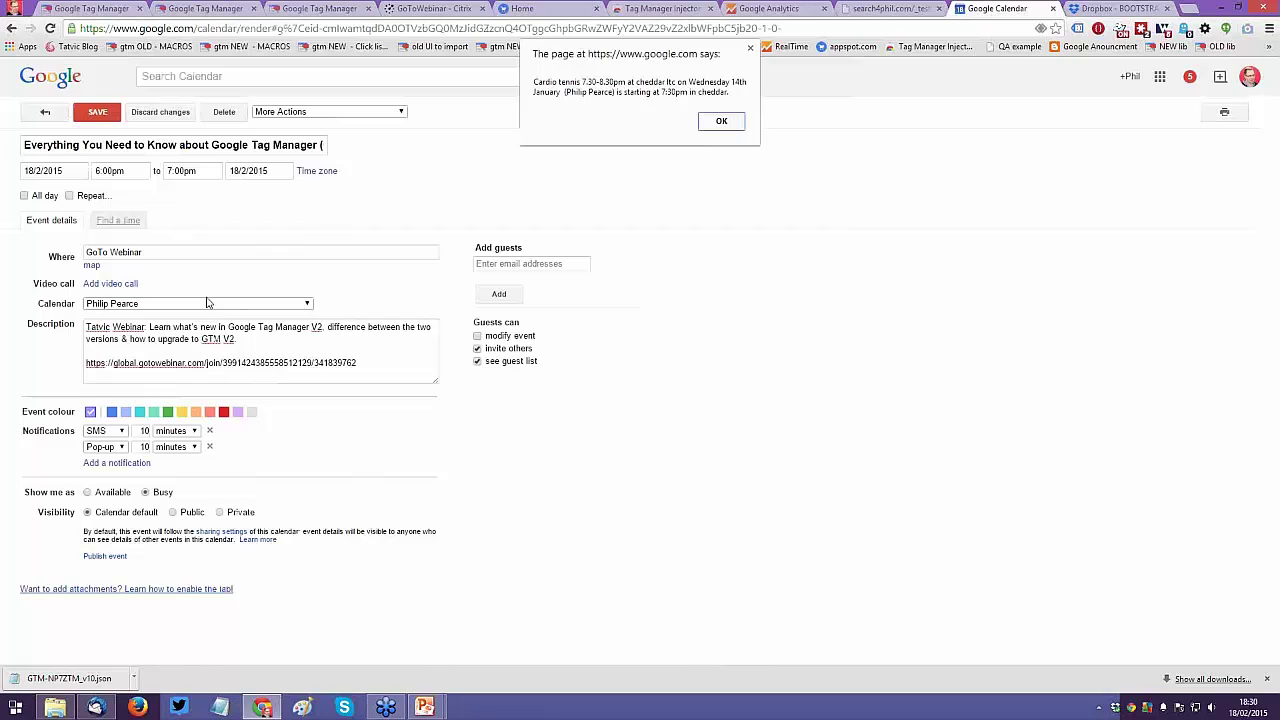
pyautogui.press('Return')
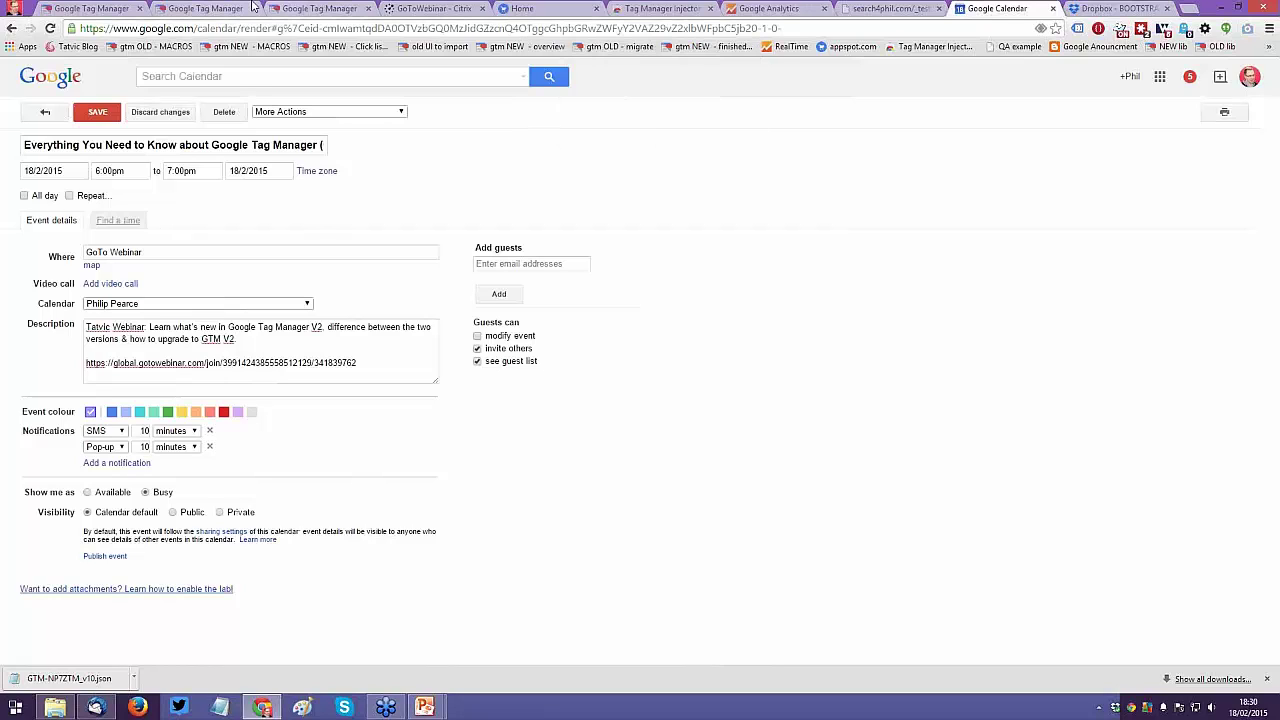
# Step: Switch to the 03. NEW import container and compare its user-defined lookup variables with its enabled built-in variables
pyautogui.click(240, 8)
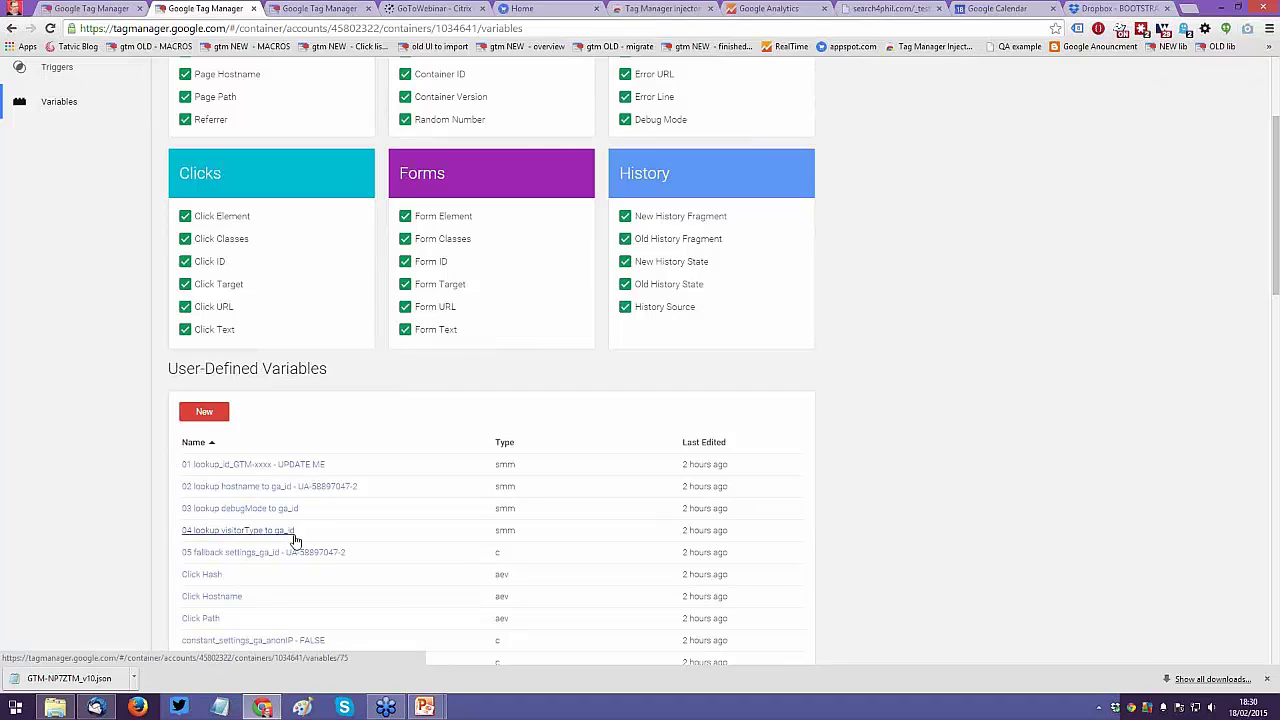
pyautogui.moveTo(322, 540); pyautogui.dragTo(129, 549)
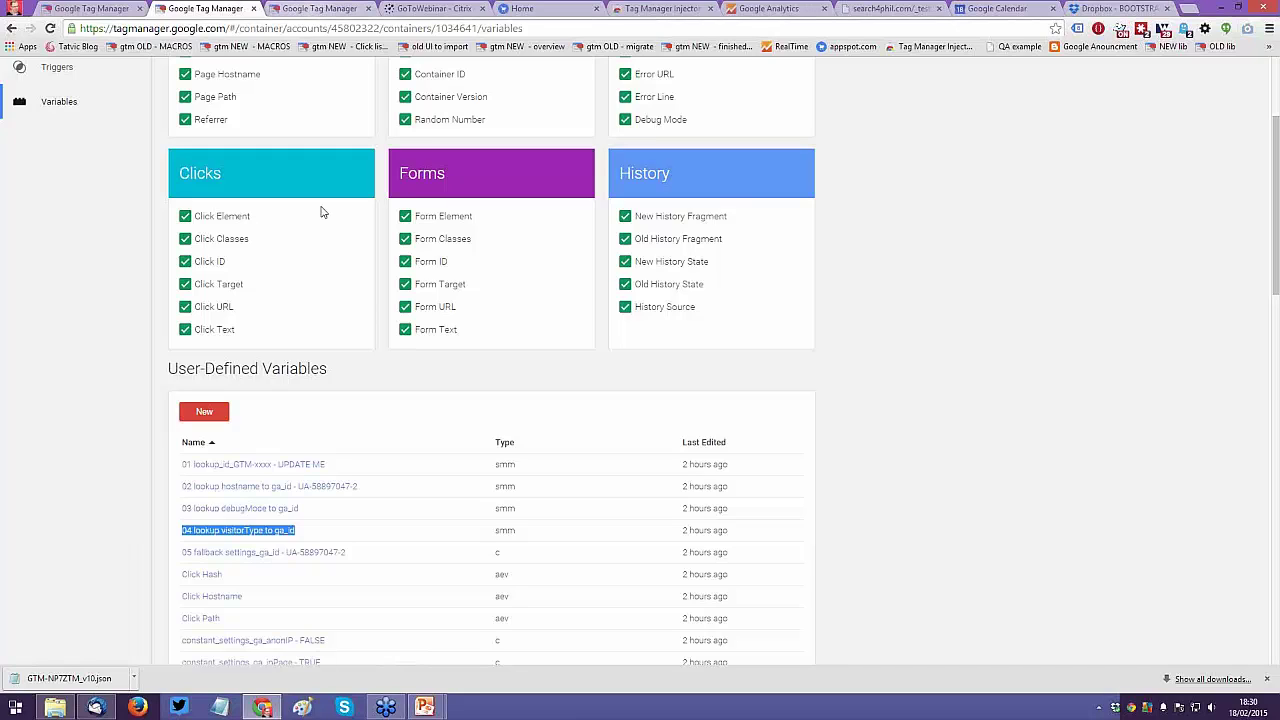
pyautogui.scroll(3, 322, 212)
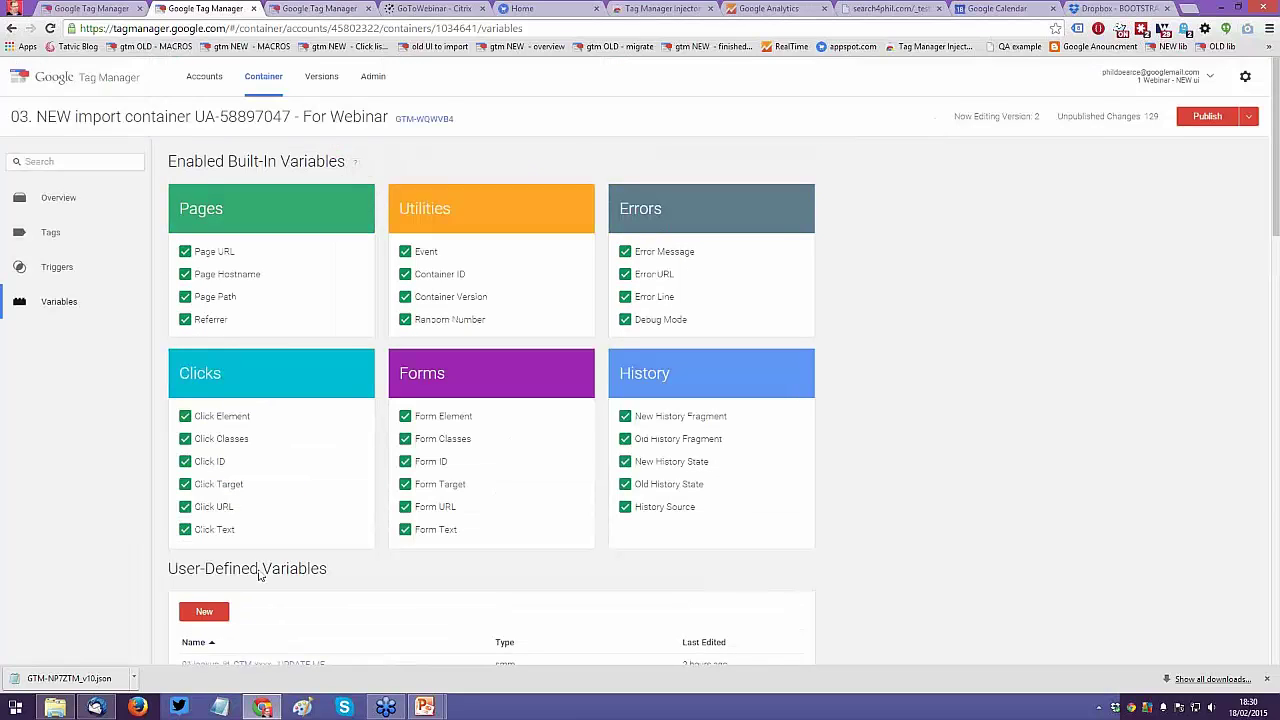
pyautogui.scroll(-1, 260, 565)
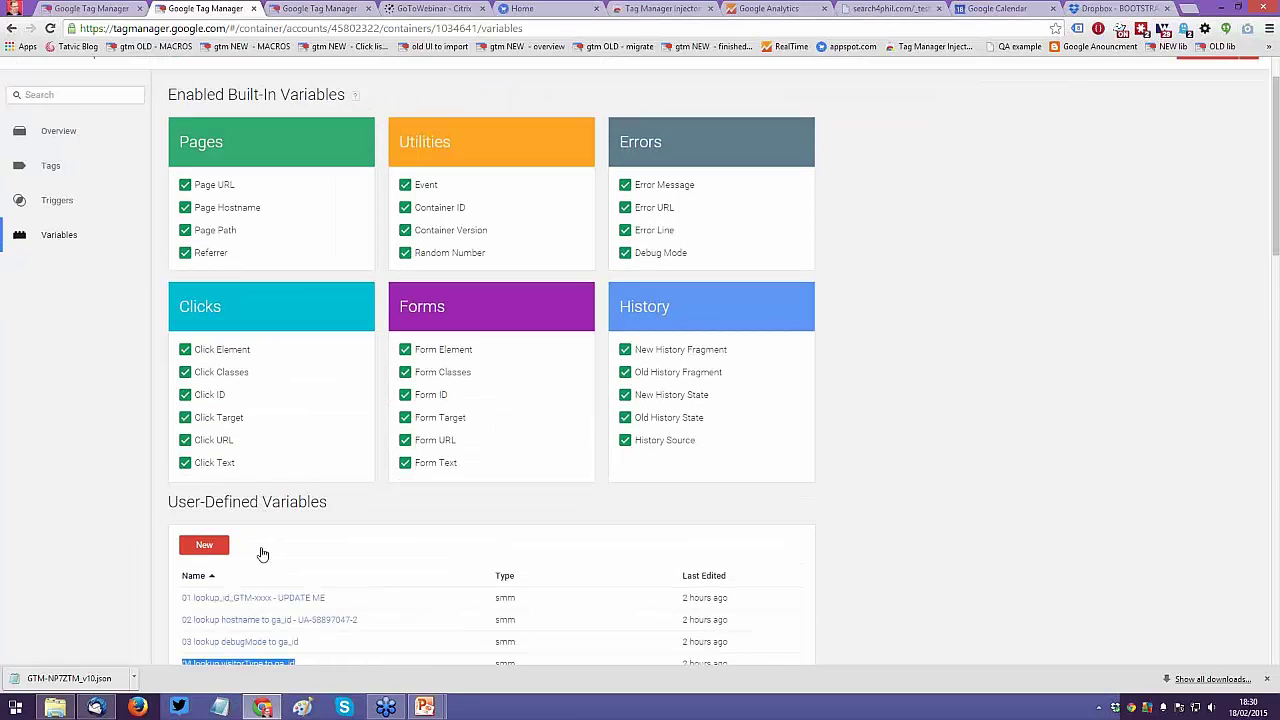
pyautogui.scroll(-1, 262, 553)
pyautogui.scroll(3, 106, 120)
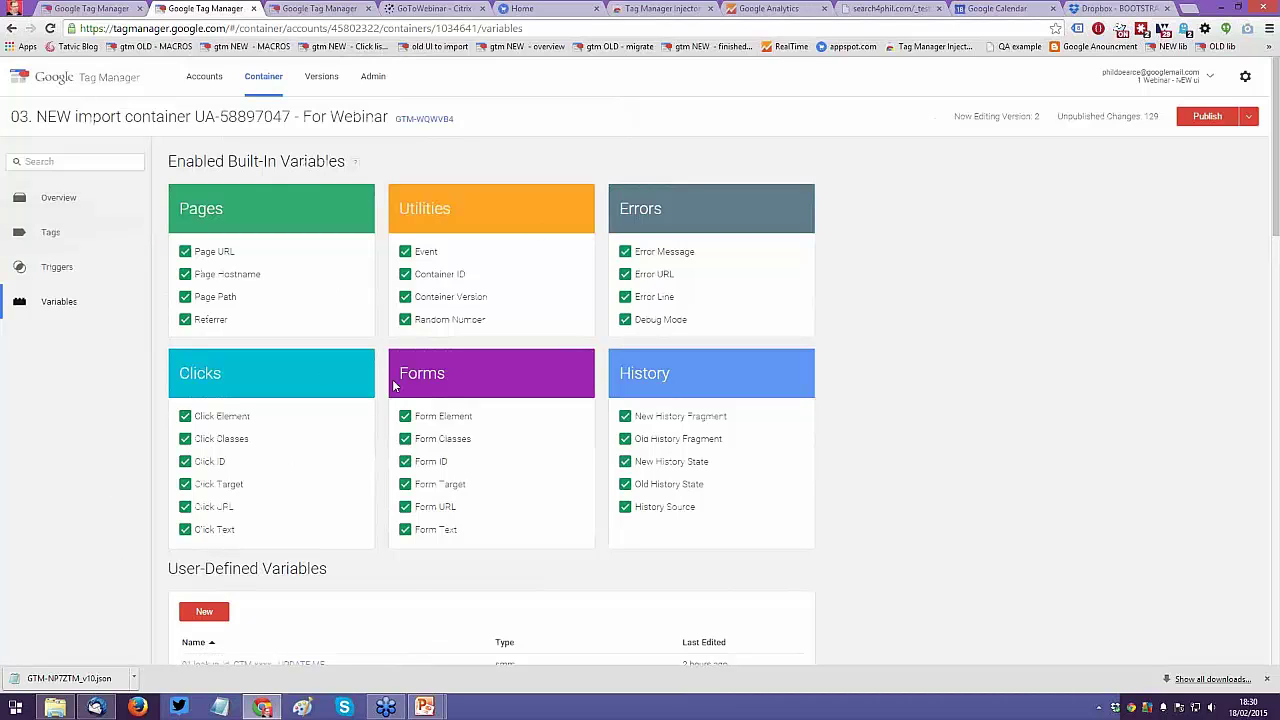
# Step: Display the tags of the 03. NEW import container, then examine the listener tags and their types in the 01 empty account container
pyautogui.click(68, 237)
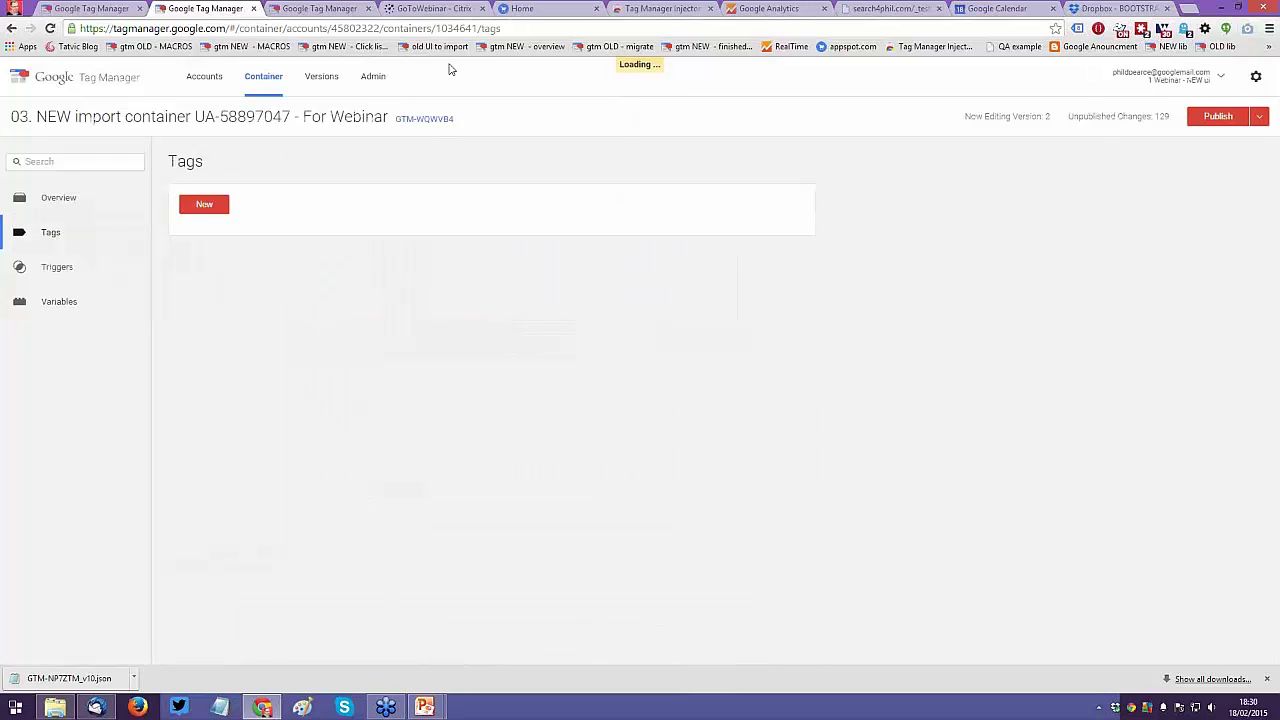
pyautogui.hotkey('ctrl', 'Tab')
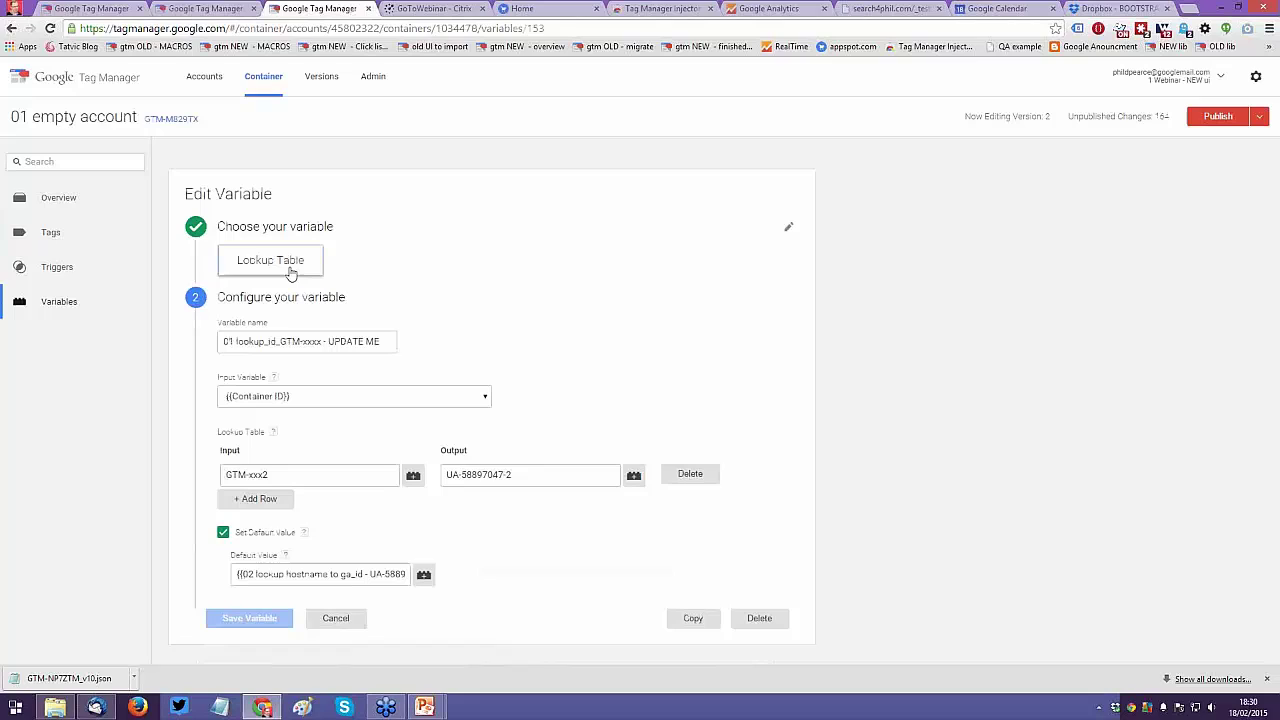
pyautogui.click(55, 233)
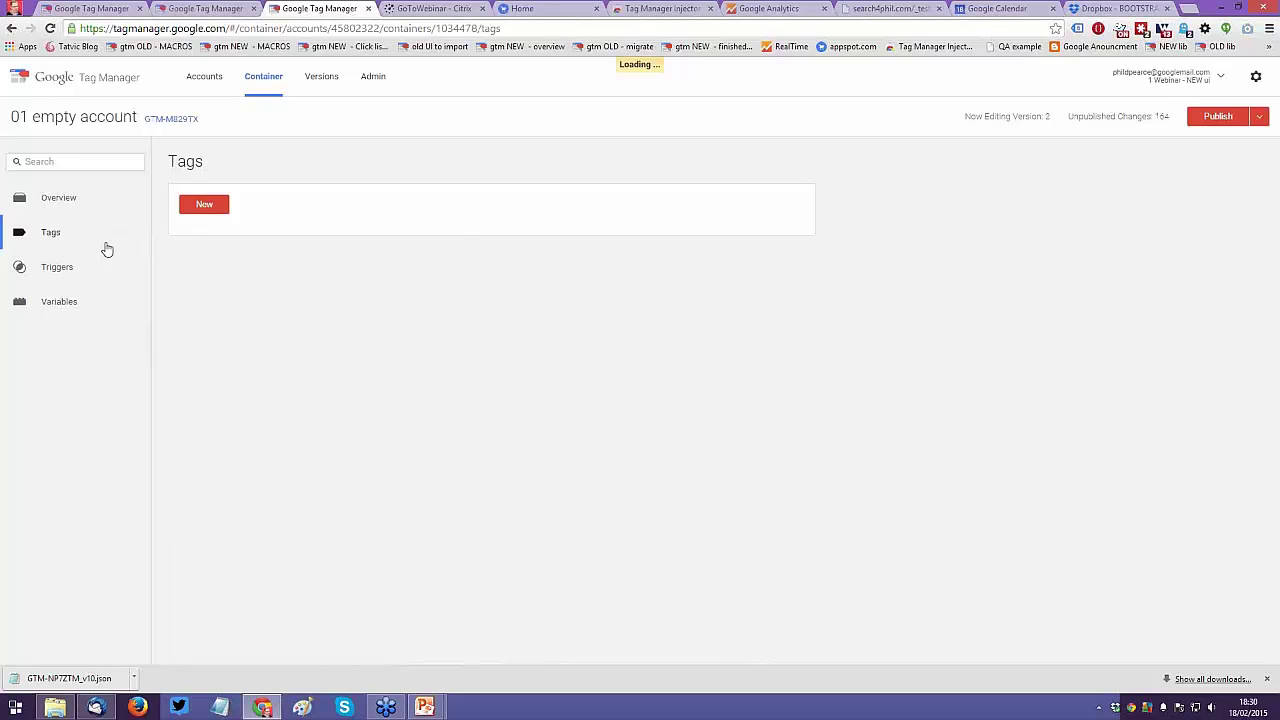
pyautogui.moveTo(394, 257); pyautogui.dragTo(338, 258)
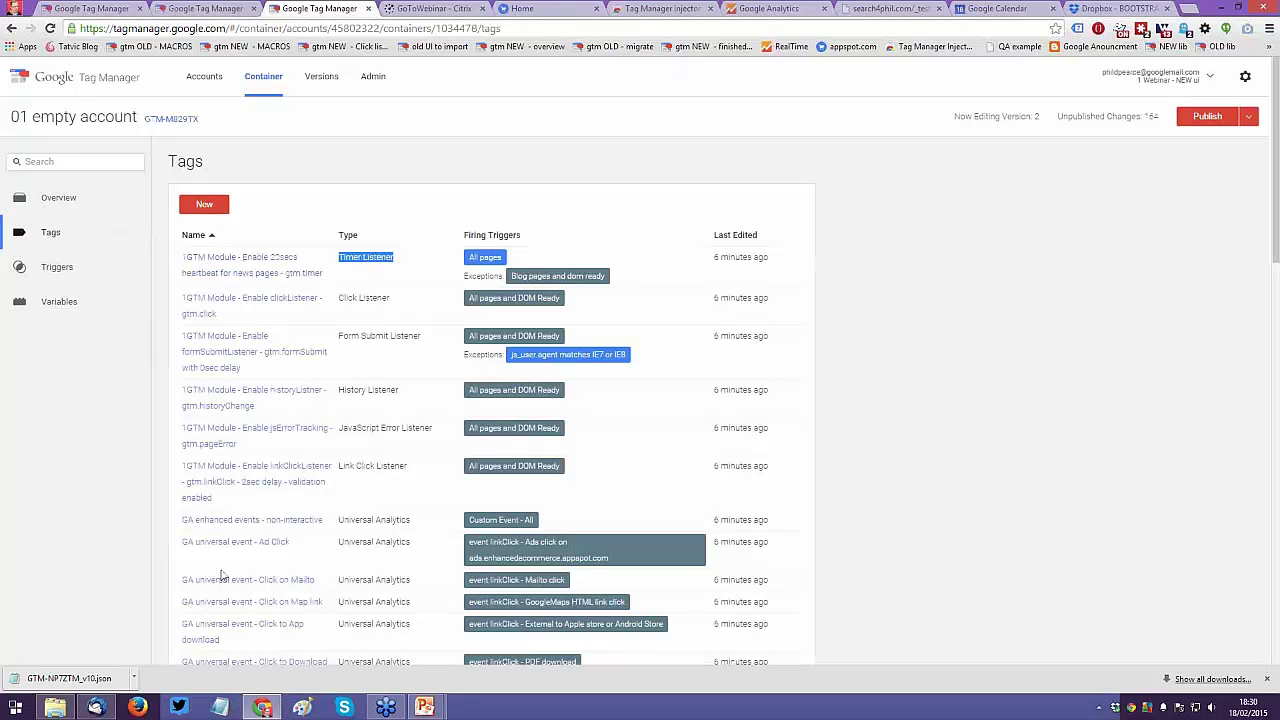
pyautogui.click(129, 483)
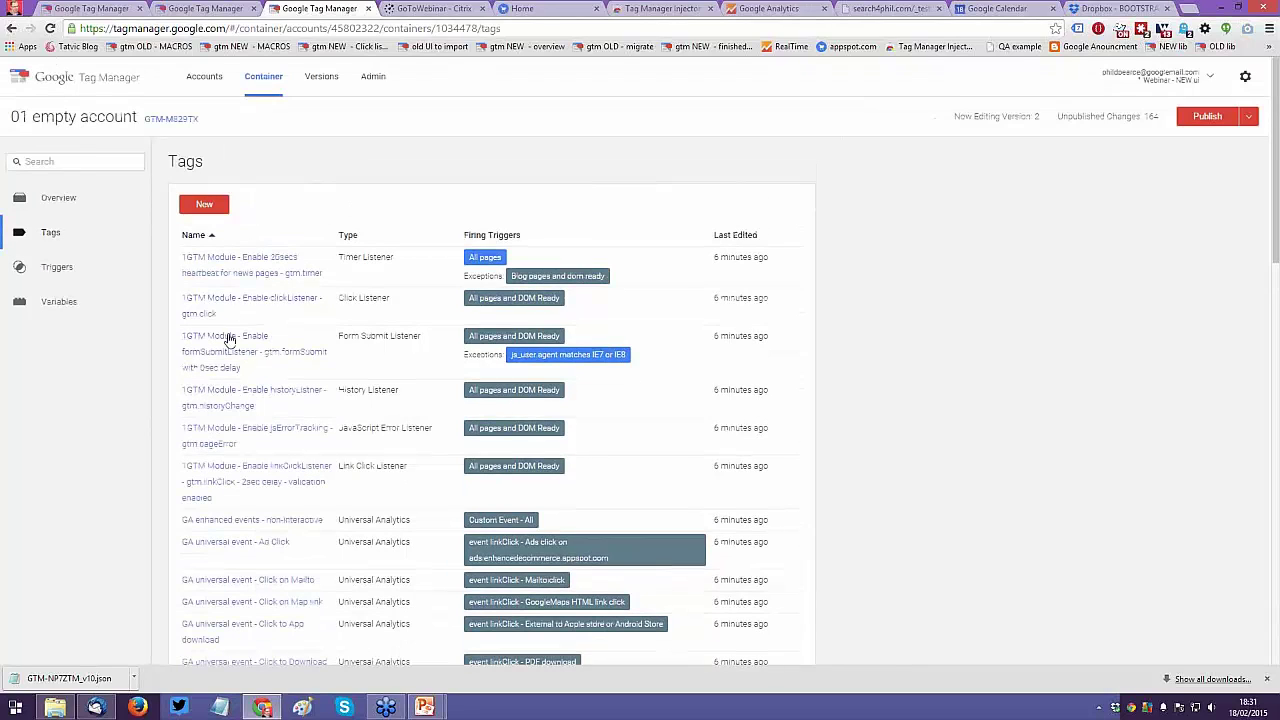
pyautogui.scroll(-1, 240, 282)
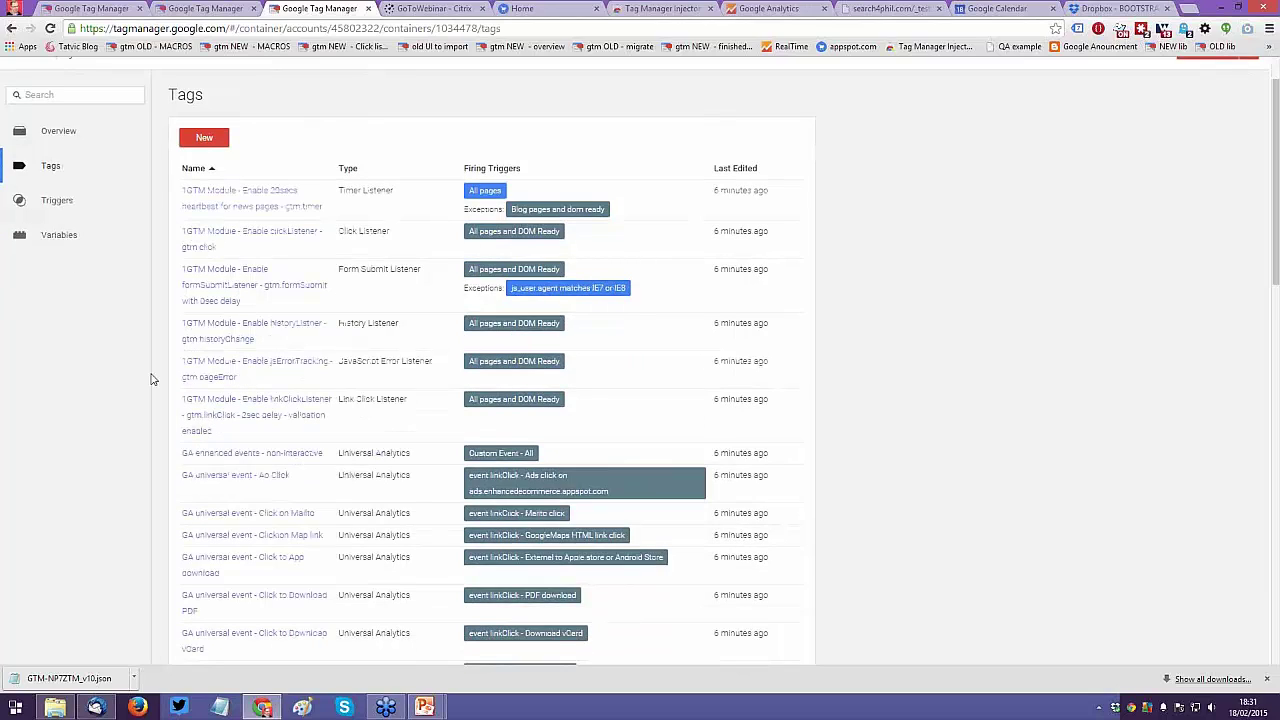
pyautogui.scroll(-1, 152, 379)
pyautogui.scroll(2, 153, 377)
# Step: Switch to the running PowerPoint slide show and advance to the New Triggers workflow slide
pyautogui.click(425, 707)
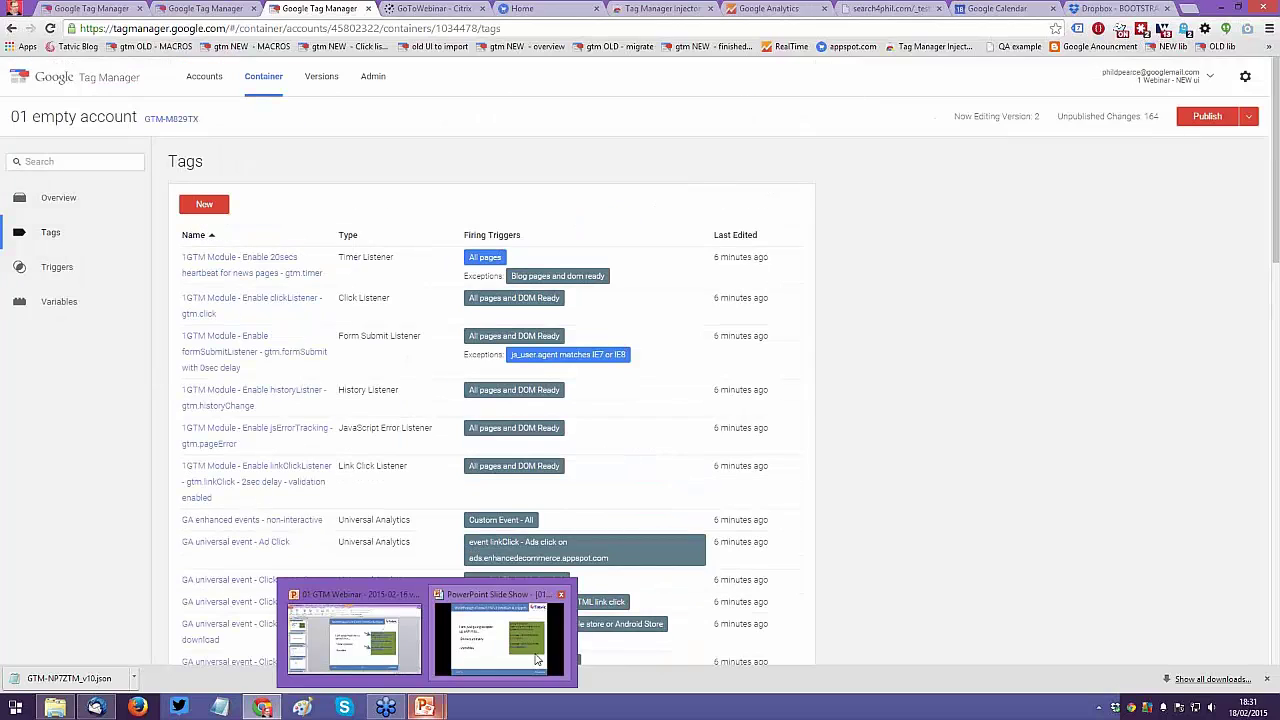
pyautogui.click(535, 660)
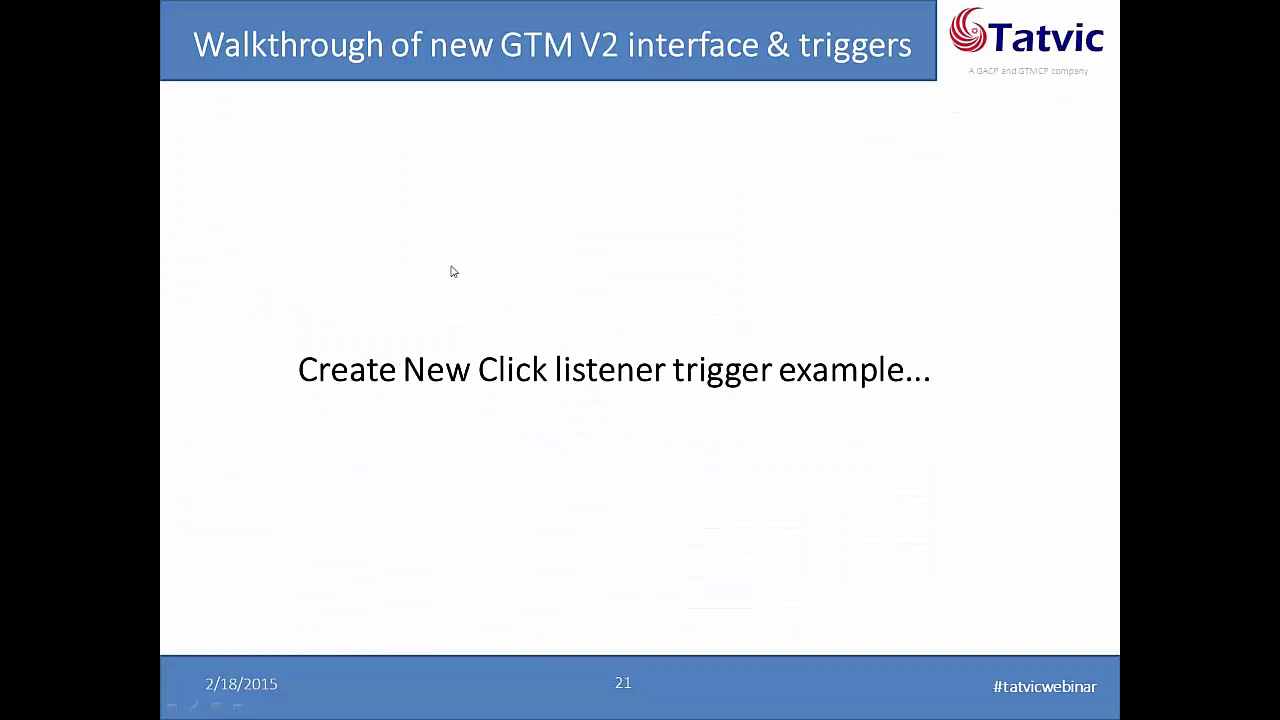
pyautogui.click(547, 164)
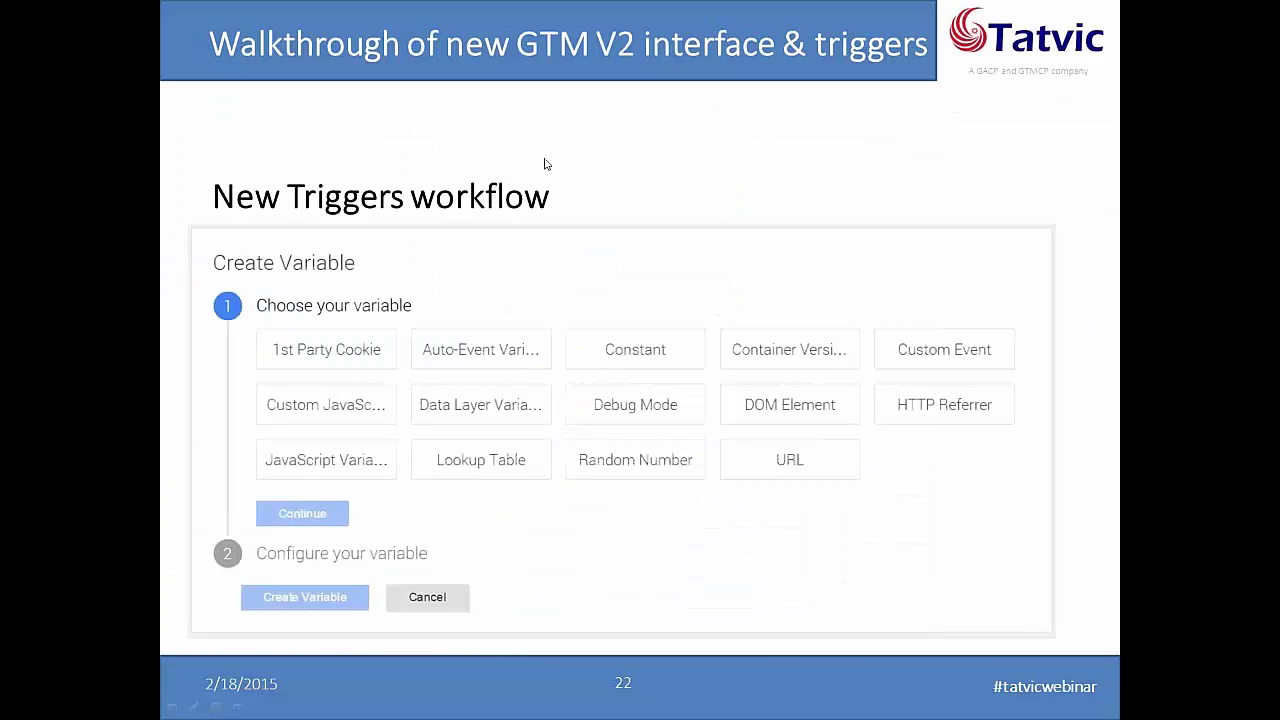
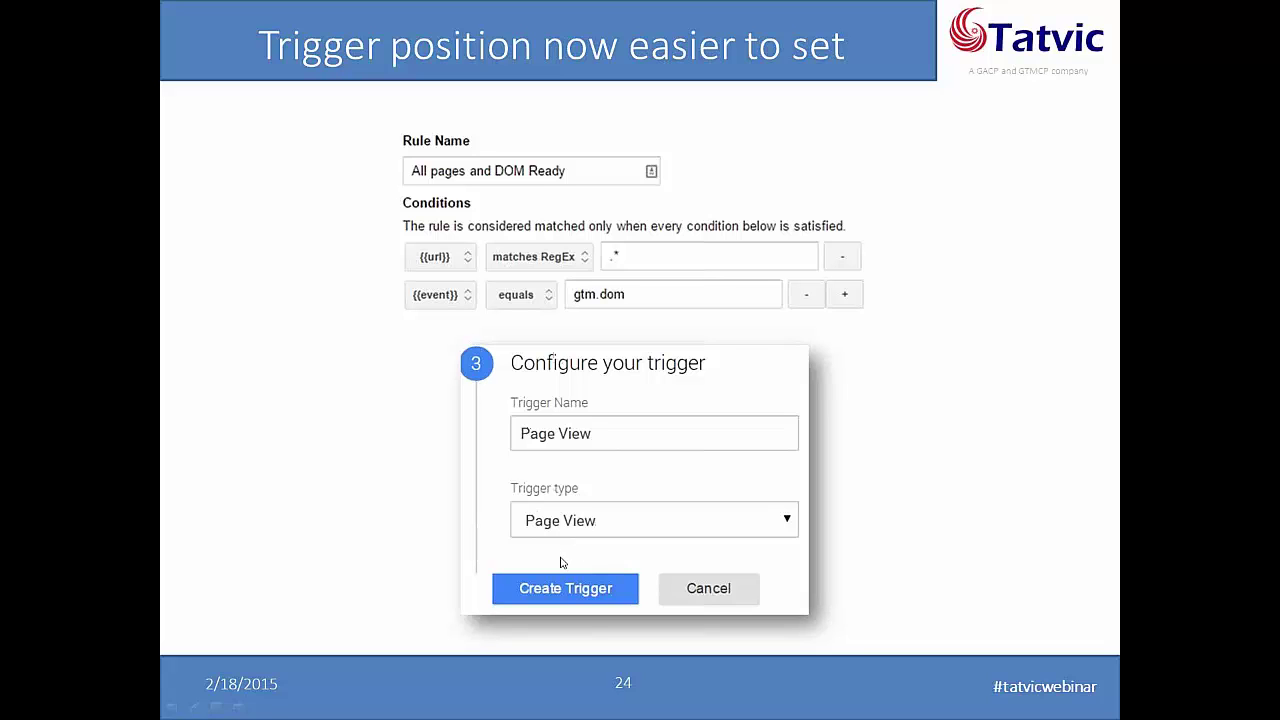
# Step: Return to Google Tag Manager, open the All pages and DOM Ready trigger and examine its event choices and trigger type options
pyautogui.hotkey('alt', 'Tab')
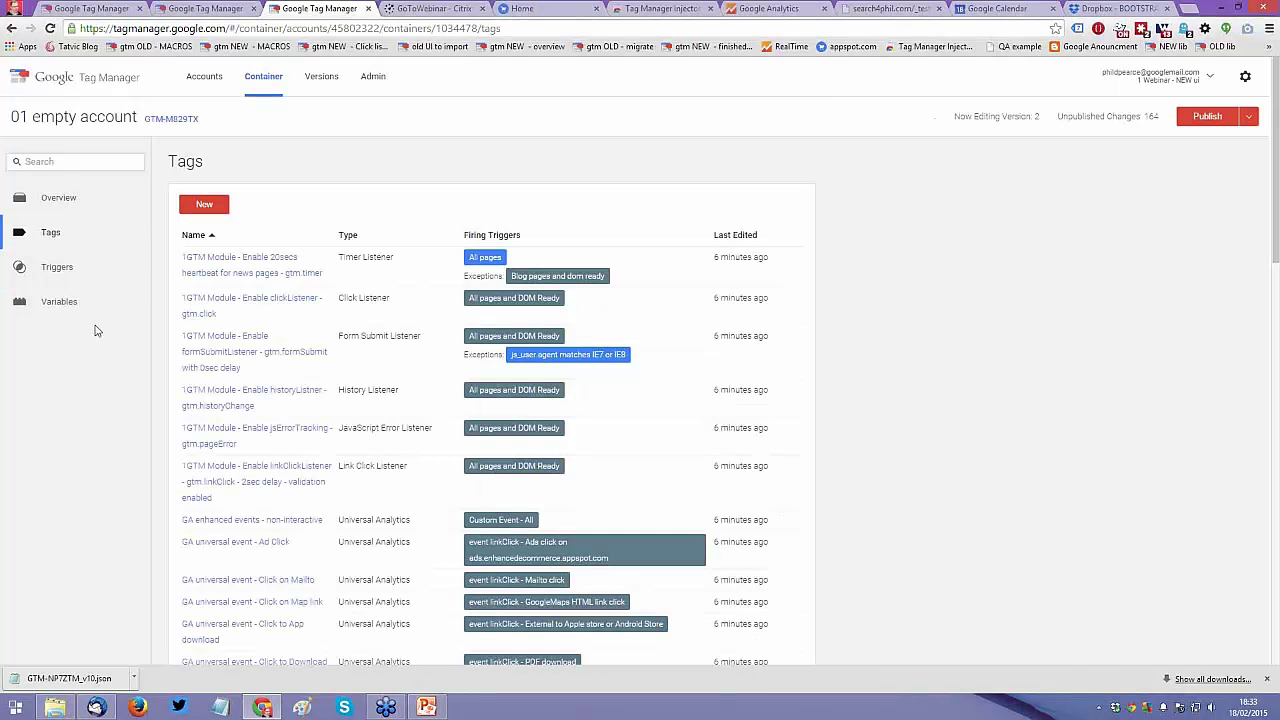
pyautogui.click(67, 268)
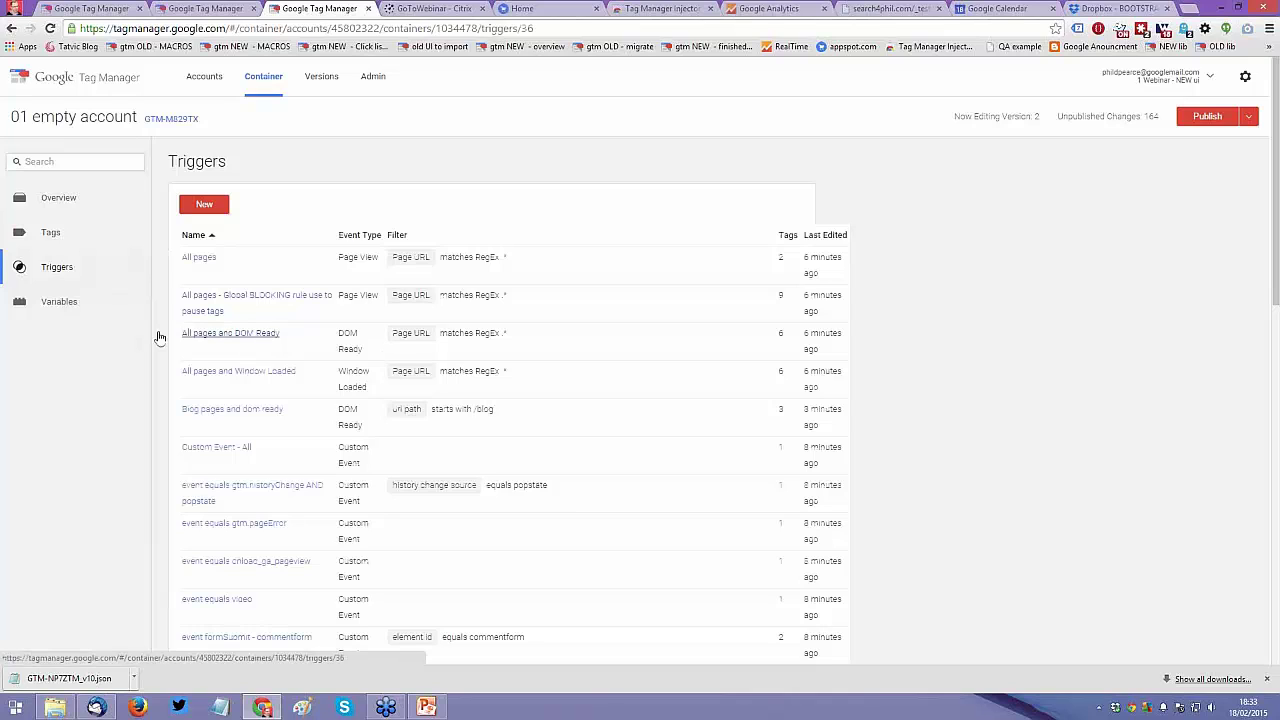
pyautogui.click(200, 333)
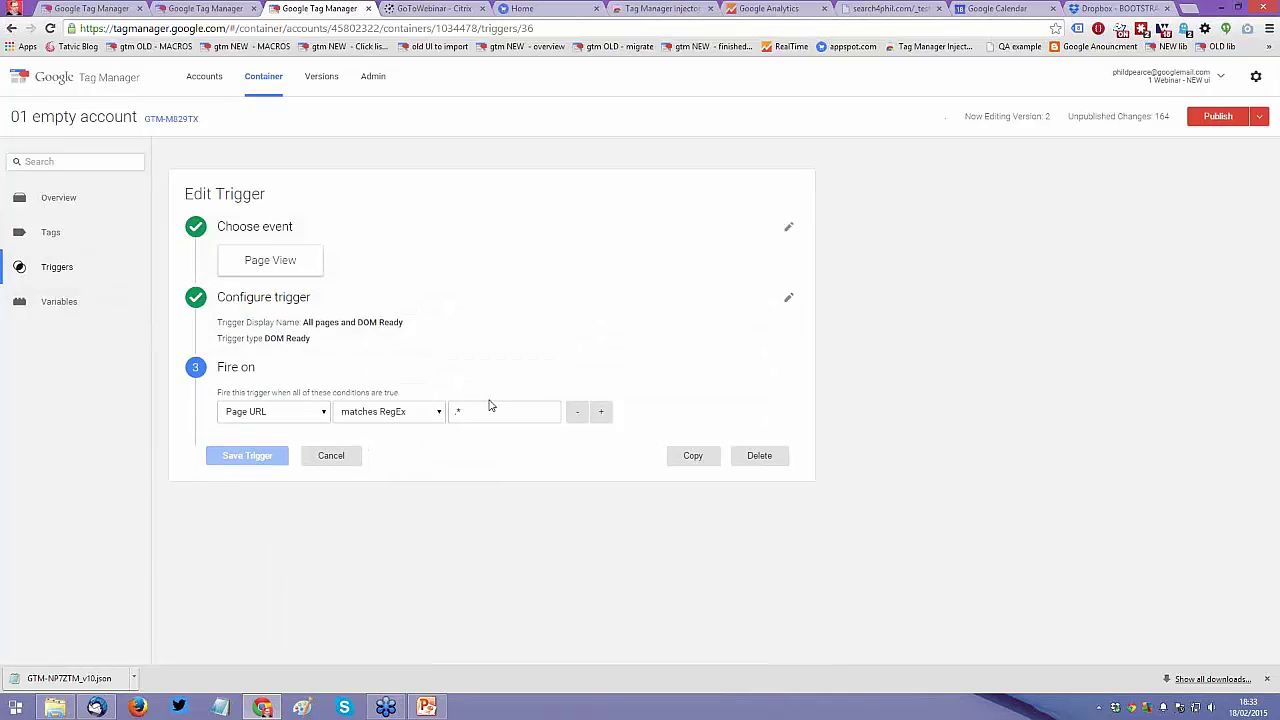
pyautogui.click(716, 278)
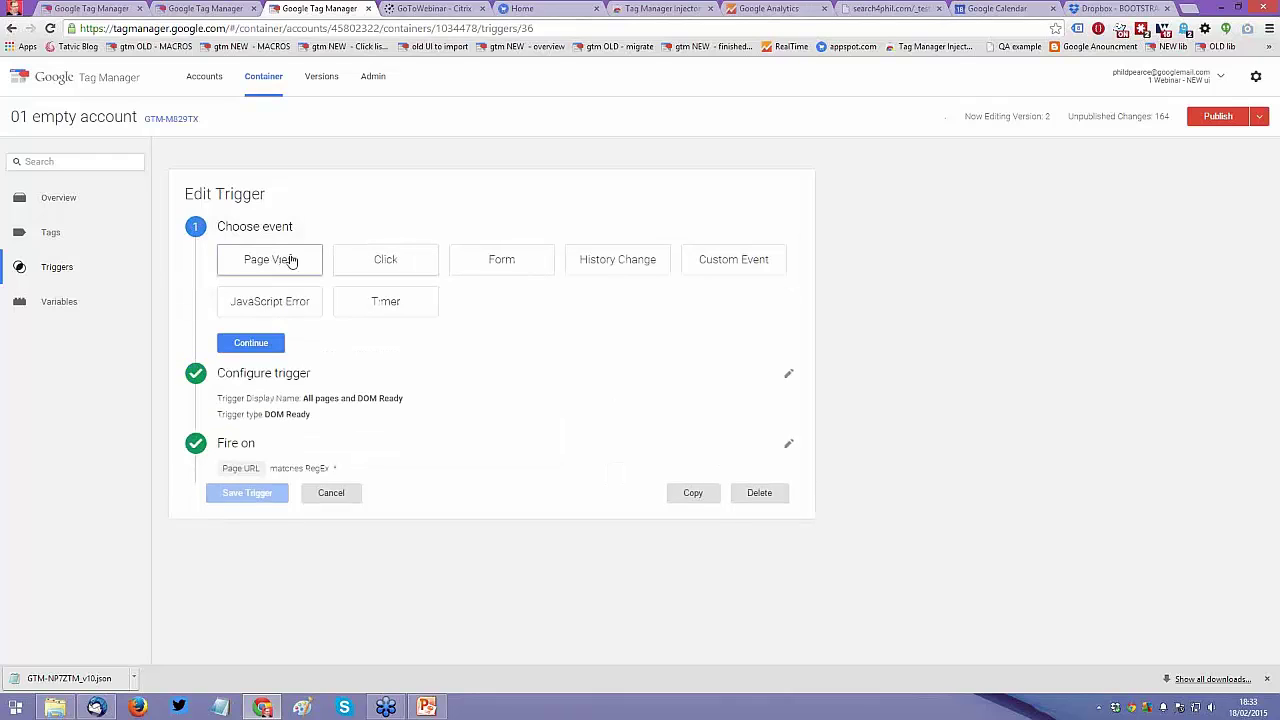
pyautogui.click(242, 343)
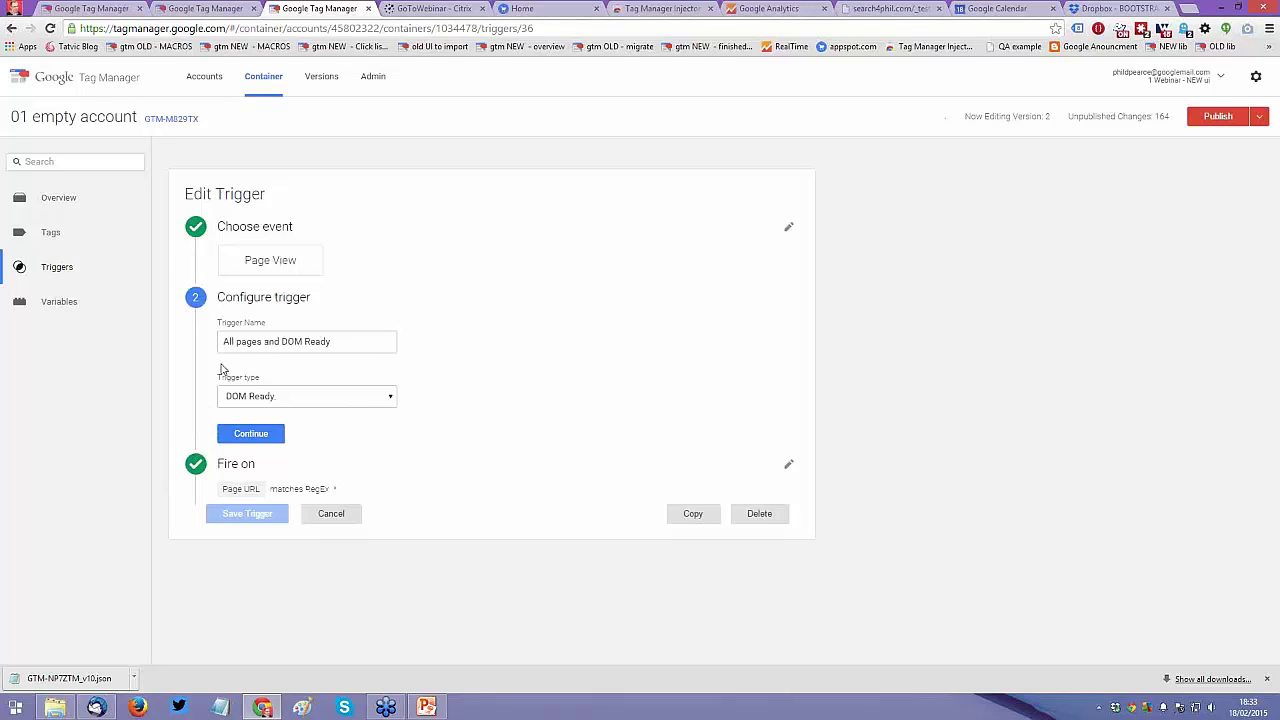
pyautogui.click(362, 399)
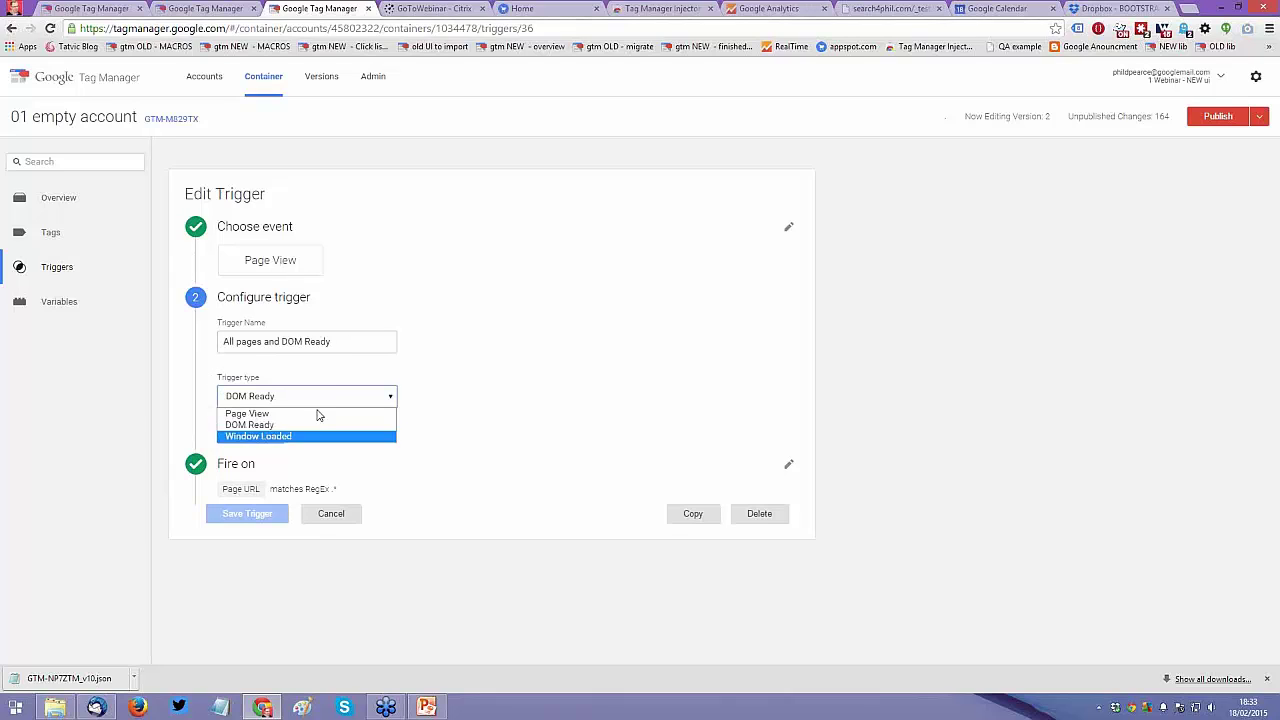
pyautogui.click(243, 366)
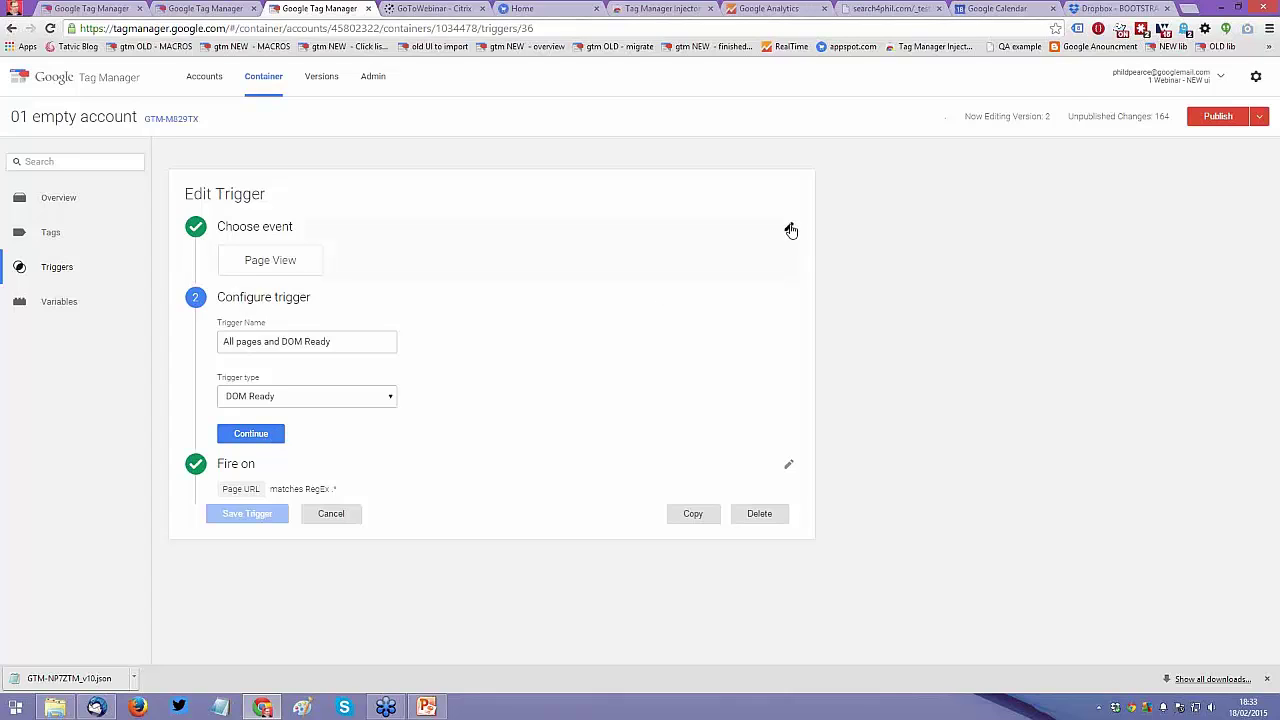
# Step: Remove the Page URL matches RegEx condition from the All pages and DOM Ready trigger so it fires on All Page Views, and save it
pyautogui.click(278, 438)
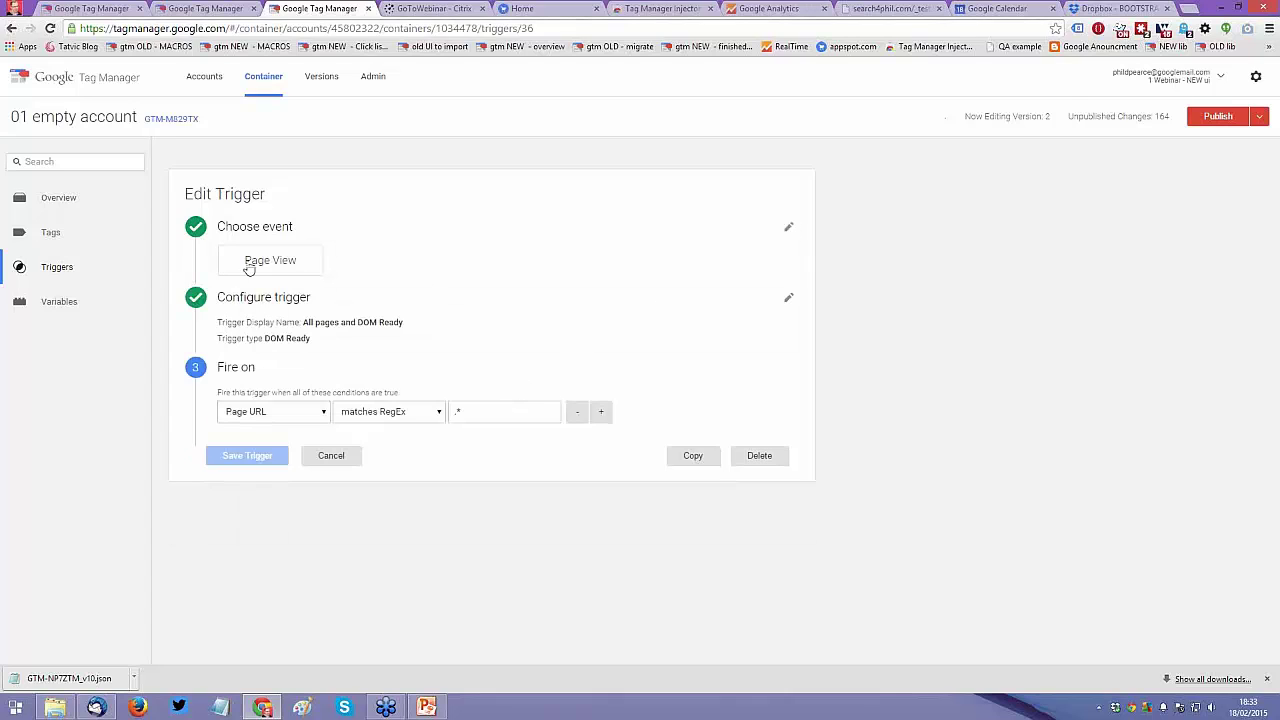
pyautogui.click(577, 411)
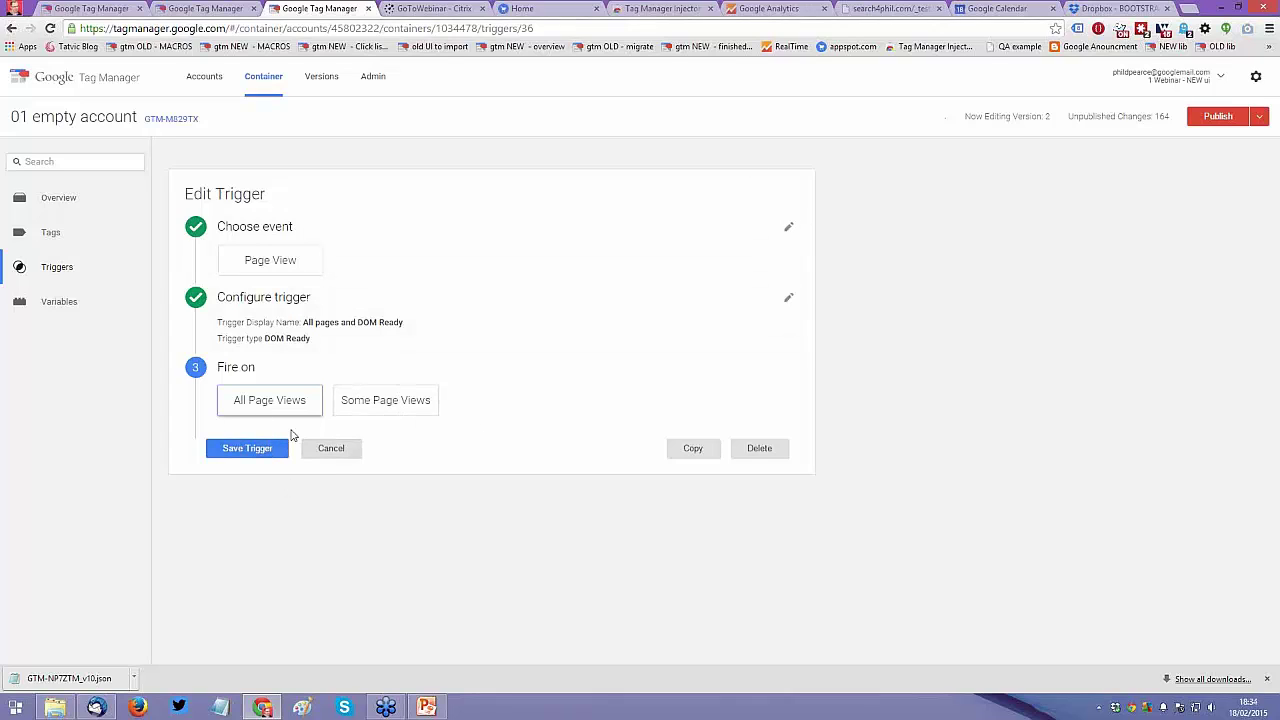
pyautogui.click(240, 452)
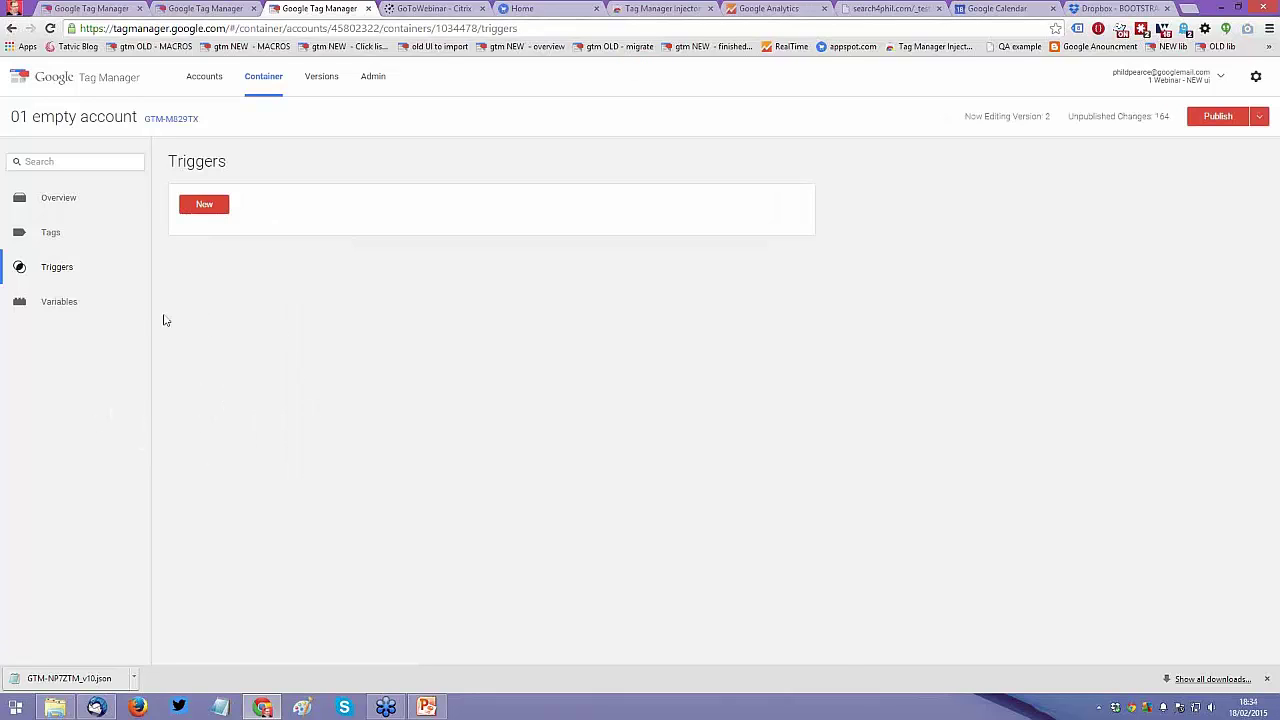
# Step: Check the name, event type and filter of the All pages and DOM Ready trigger in the triggers list
pyautogui.moveTo(376, 352); pyautogui.dragTo(319, 356)
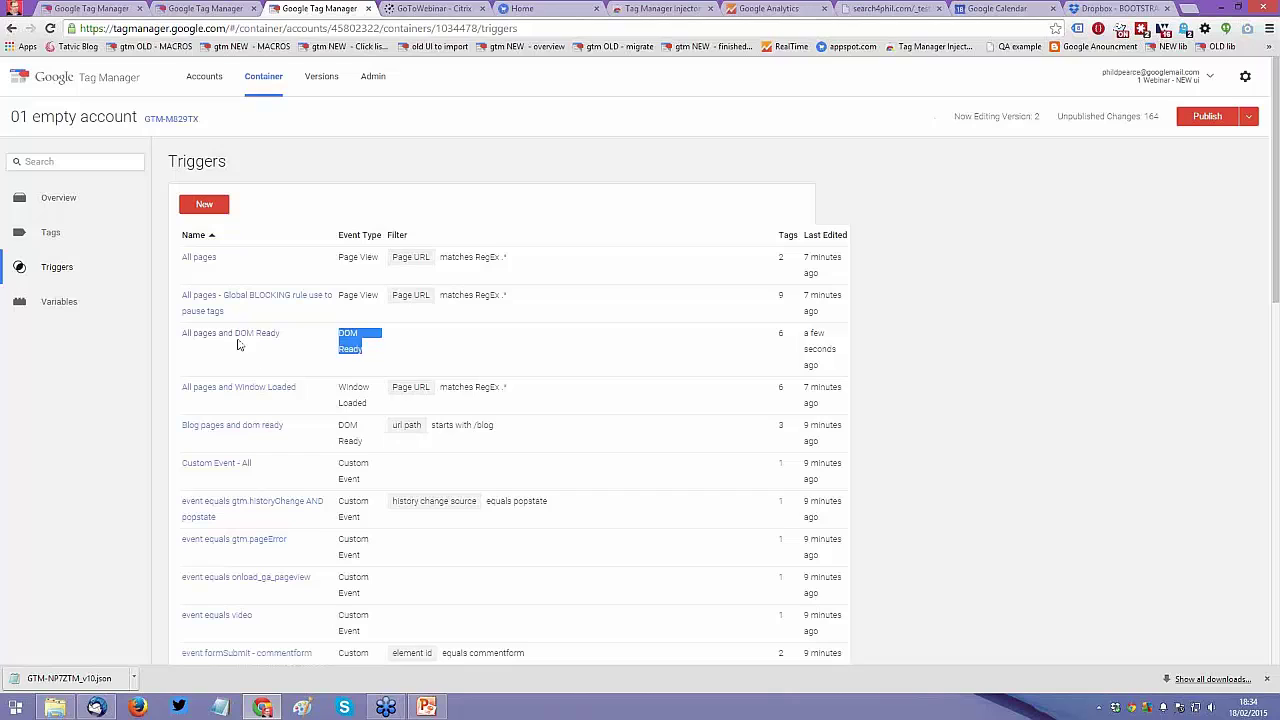
pyautogui.click(205, 340)
pyautogui.moveTo(205, 340); pyautogui.dragTo(280, 337)
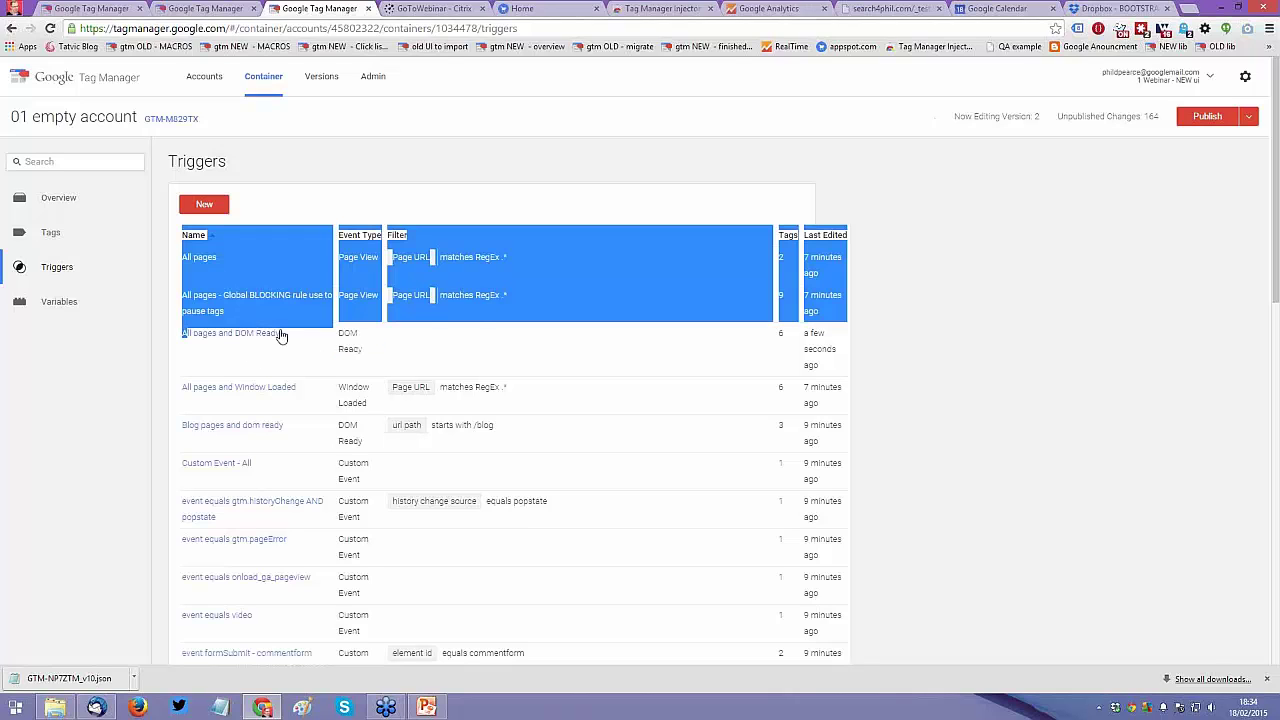
pyautogui.click(96, 341)
pyautogui.click(62, 267)
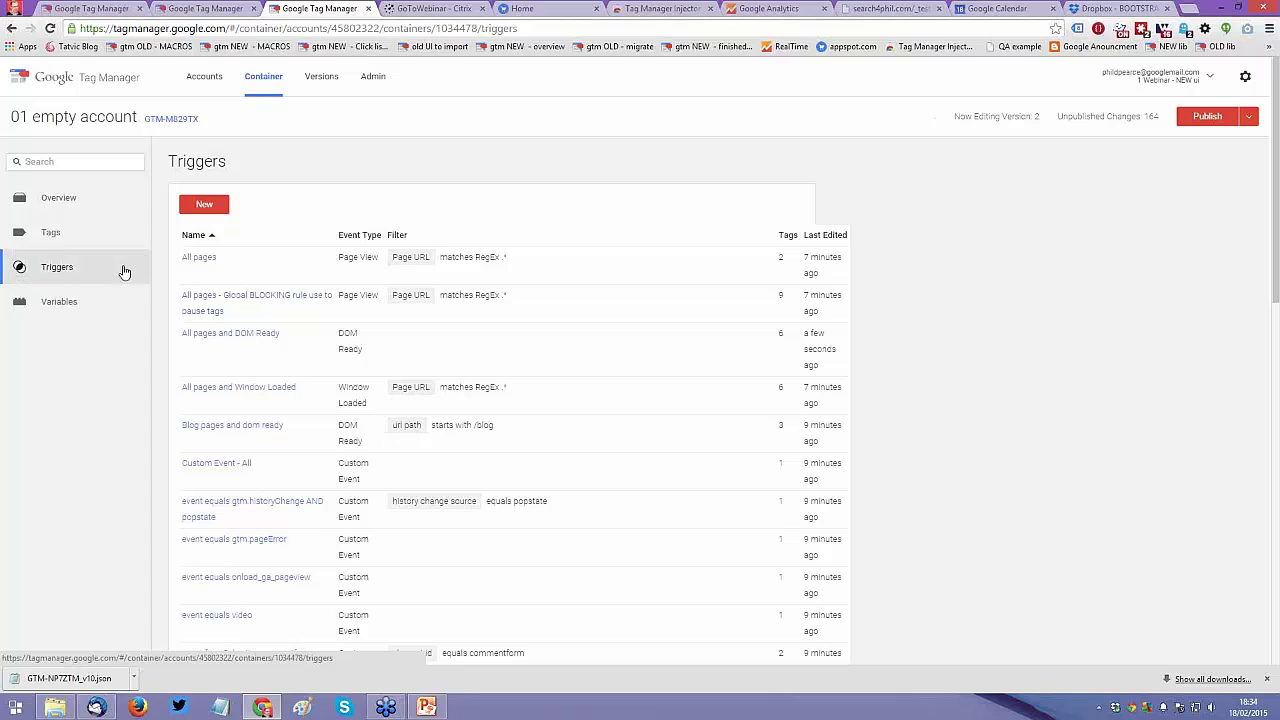
# Step: Search the tags list for "dom", step through the firing trigger matches and return to the triggers list
pyautogui.click(50, 232)
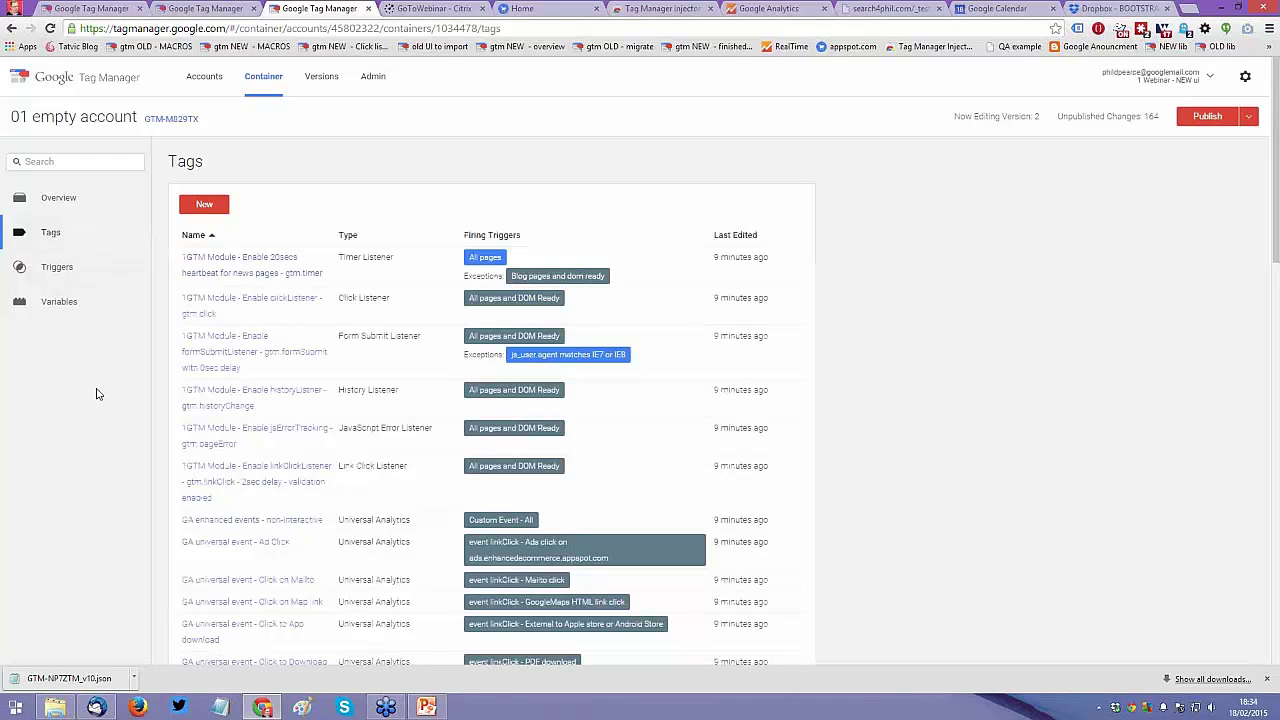
pyautogui.hotkey('ctrl', 'f')
pyautogui.write('dc')
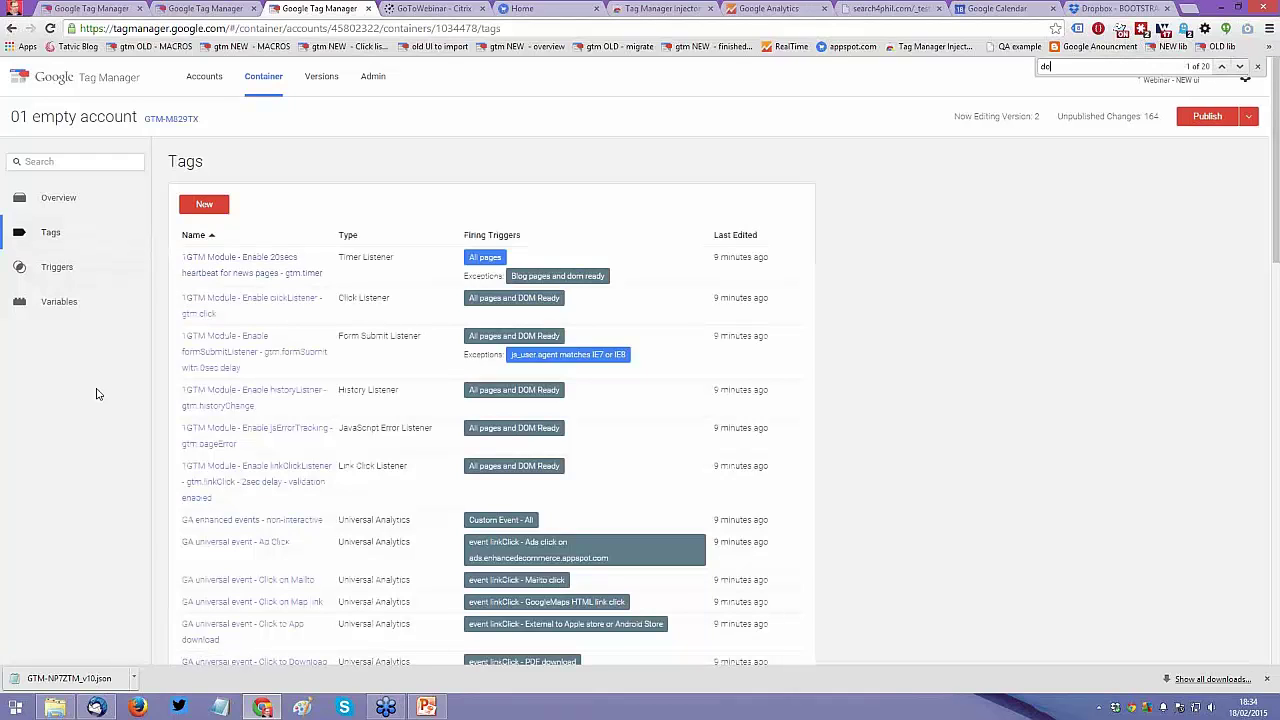
pyautogui.write('m')
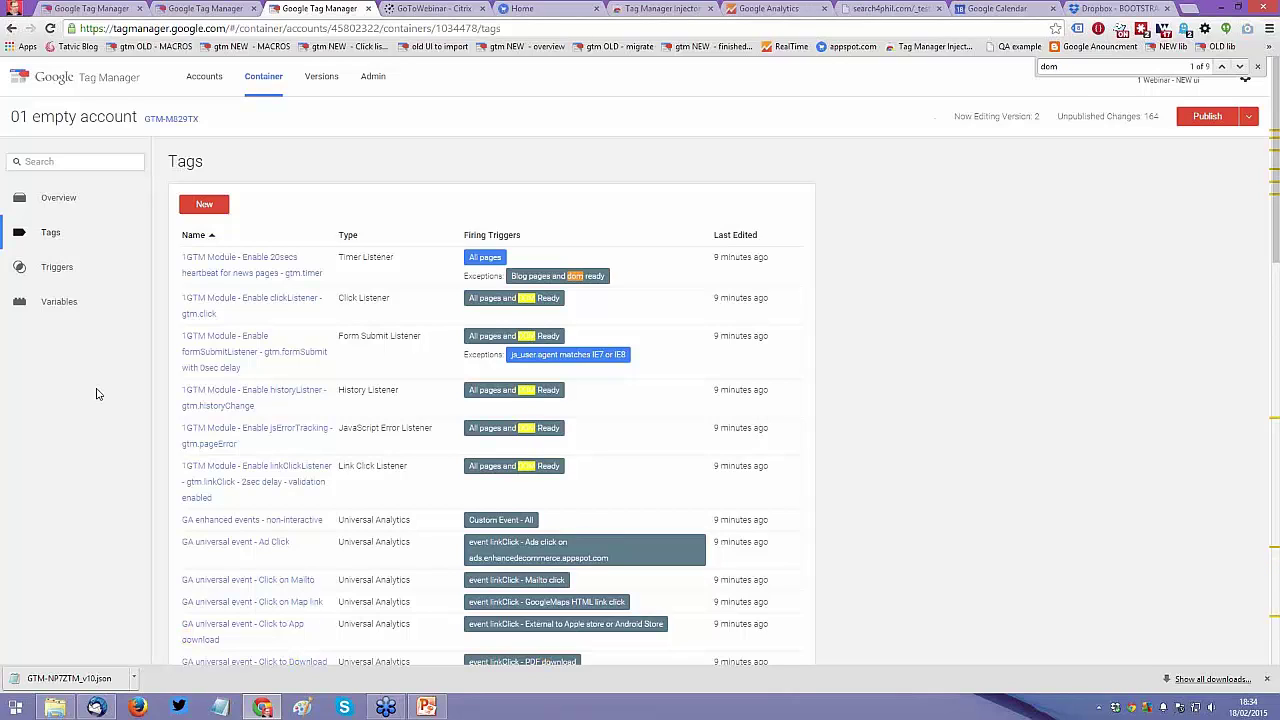
pyautogui.press('Return')
pyautogui.press('Return')
pyautogui.press('Return')
pyautogui.click(57, 267)
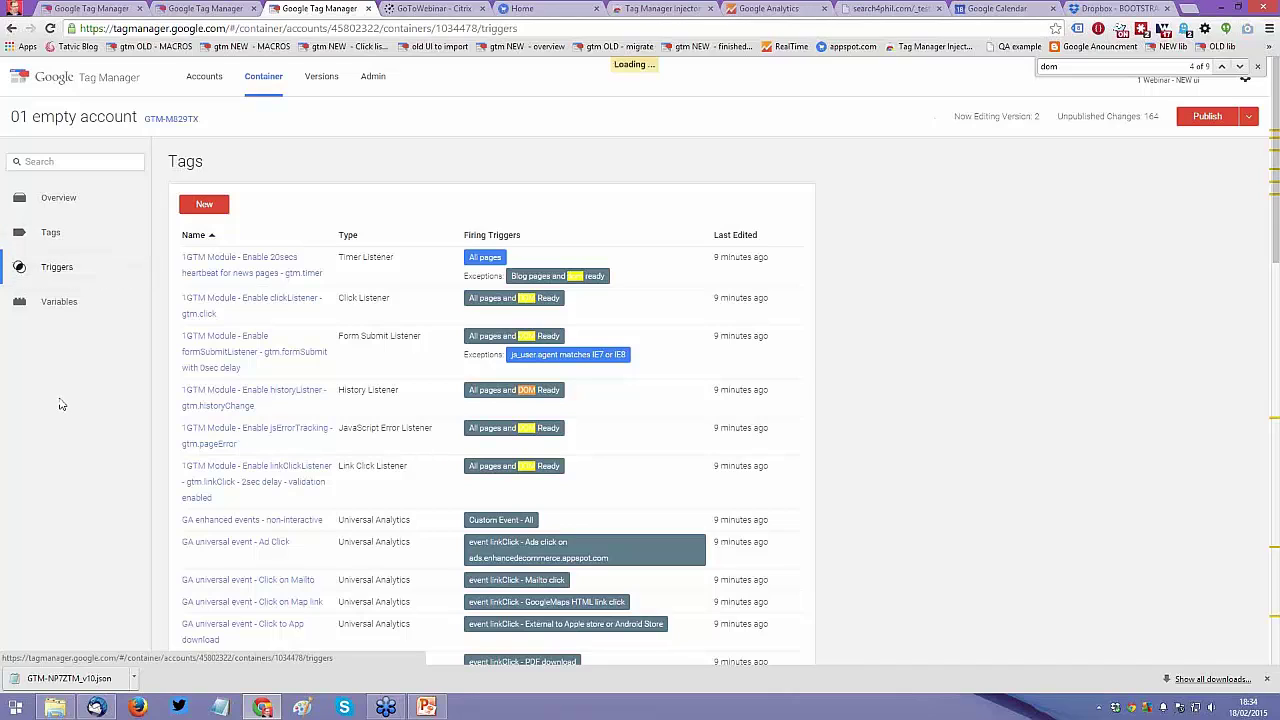
# Step: Search the trigger list for "page" and open the All pages trigger to view its Page URL condition
pyautogui.hotkey('ctrl', 'f')
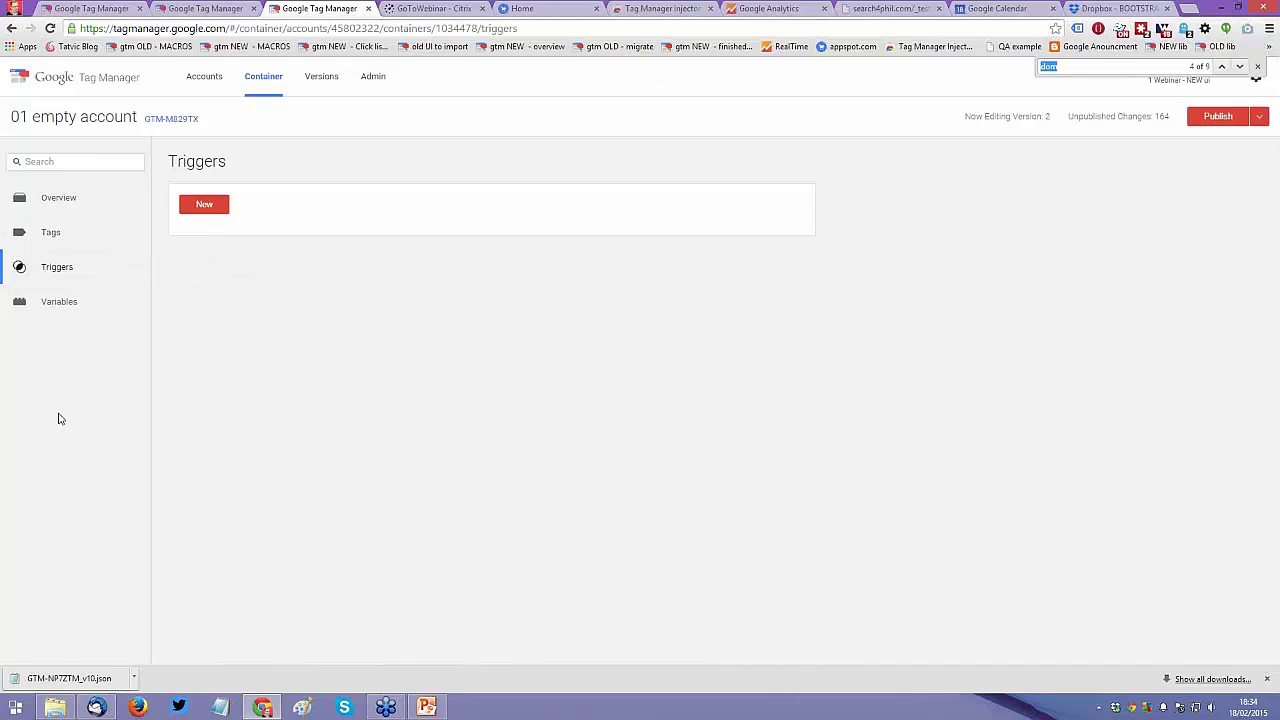
pyautogui.write('page')
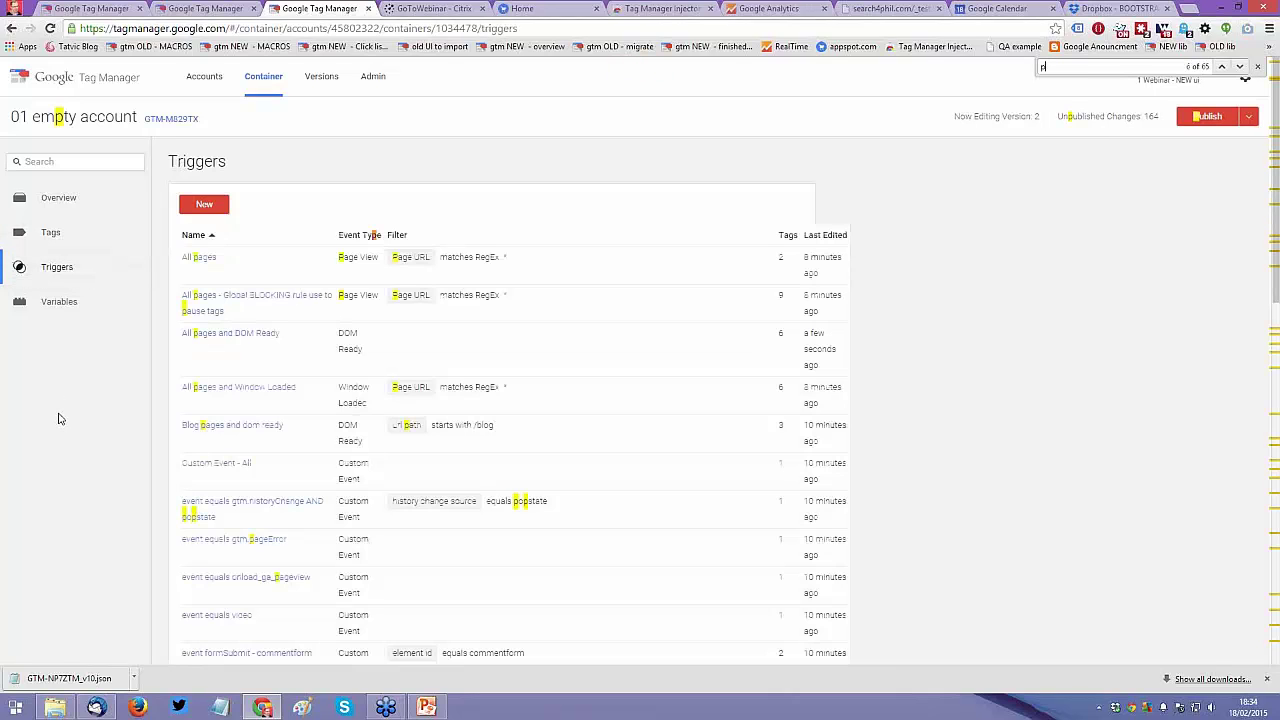
pyautogui.click(190, 257)
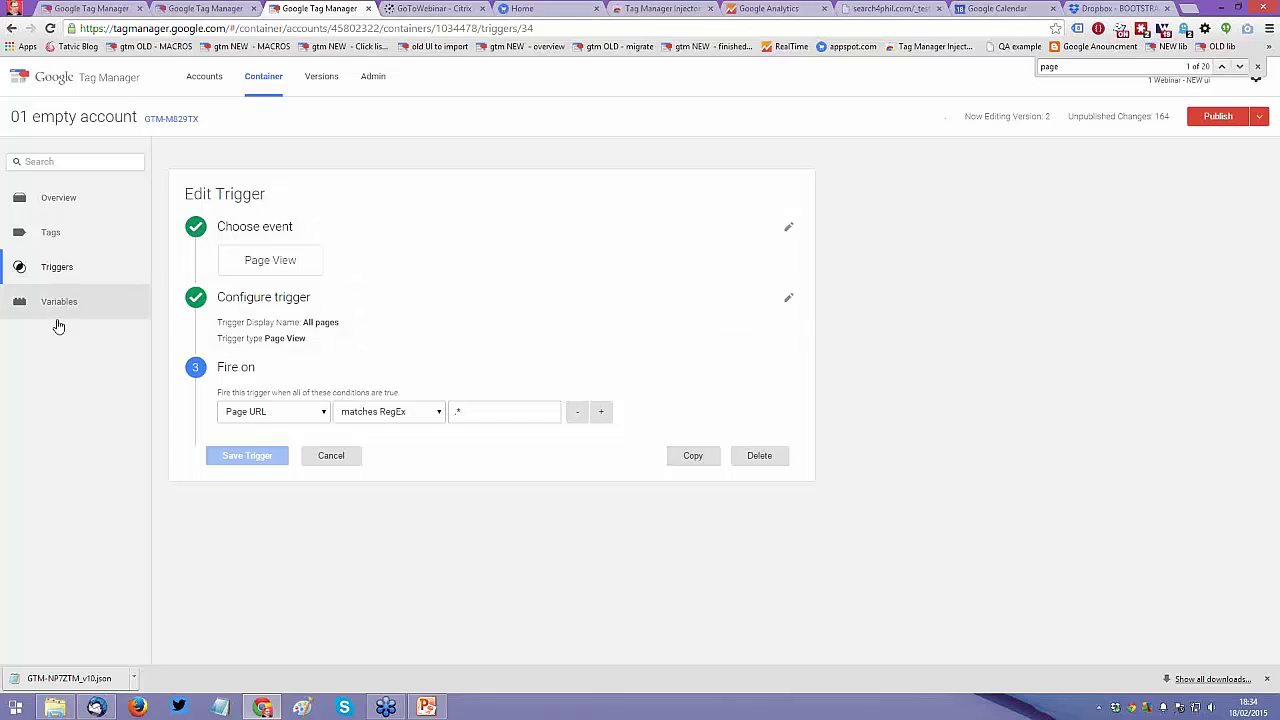
# Step: Find "pagev" in the container's tag list and open the GA universal pageview tag for editing
pyautogui.click(58, 244)
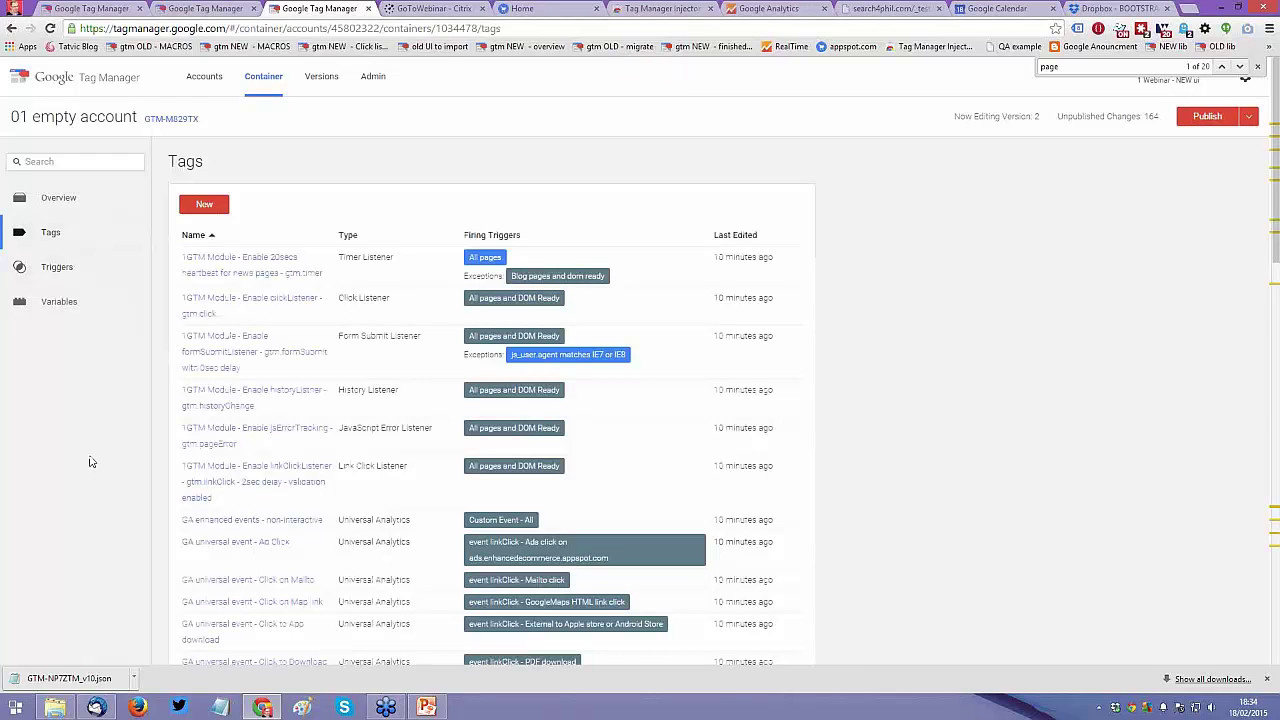
pyautogui.write('page')
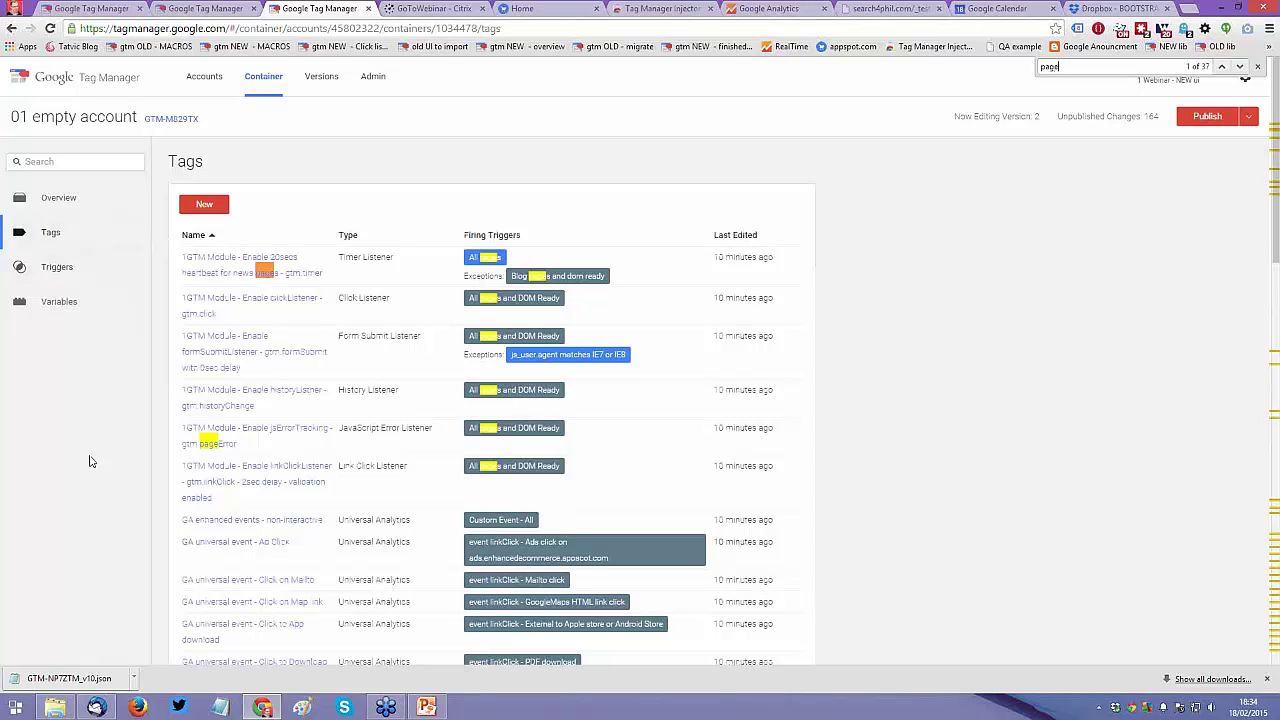
pyautogui.write('v')
pyautogui.click(243, 363)
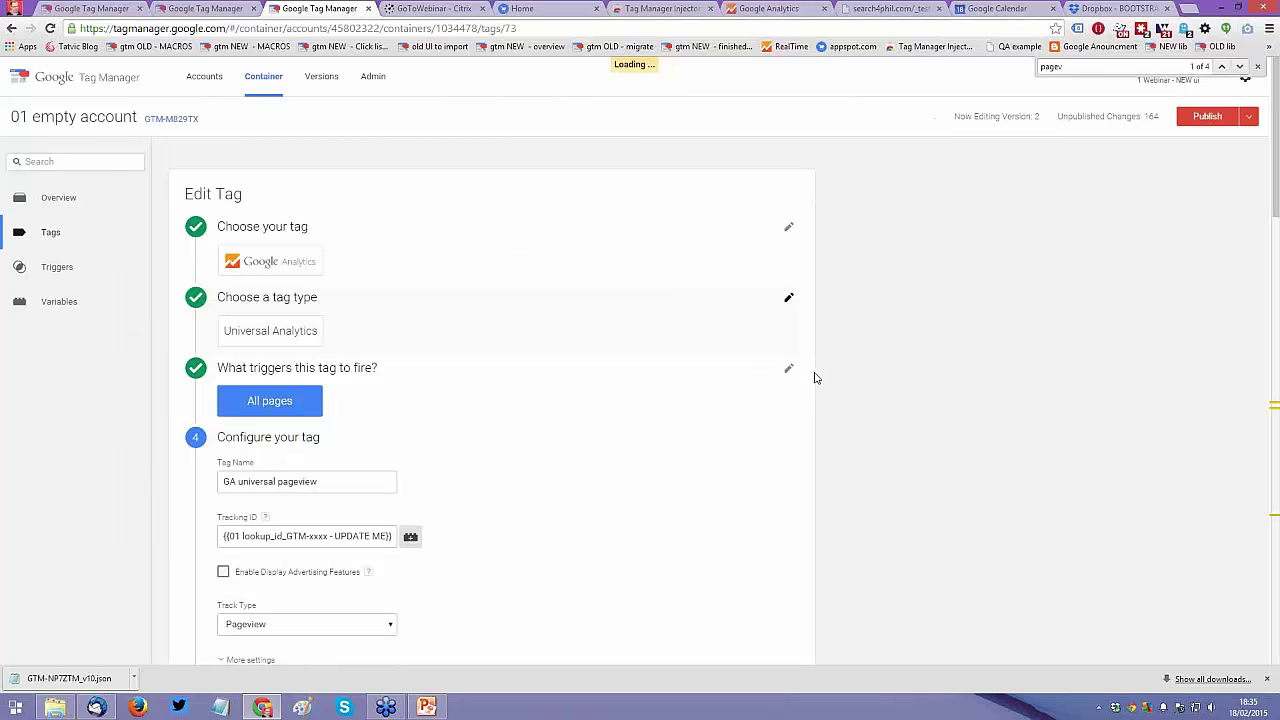
# Step: Replace the GA universal pageview tag's custom All pages trigger with the built-in All Pages trigger and save the tag
pyautogui.click(444, 385)
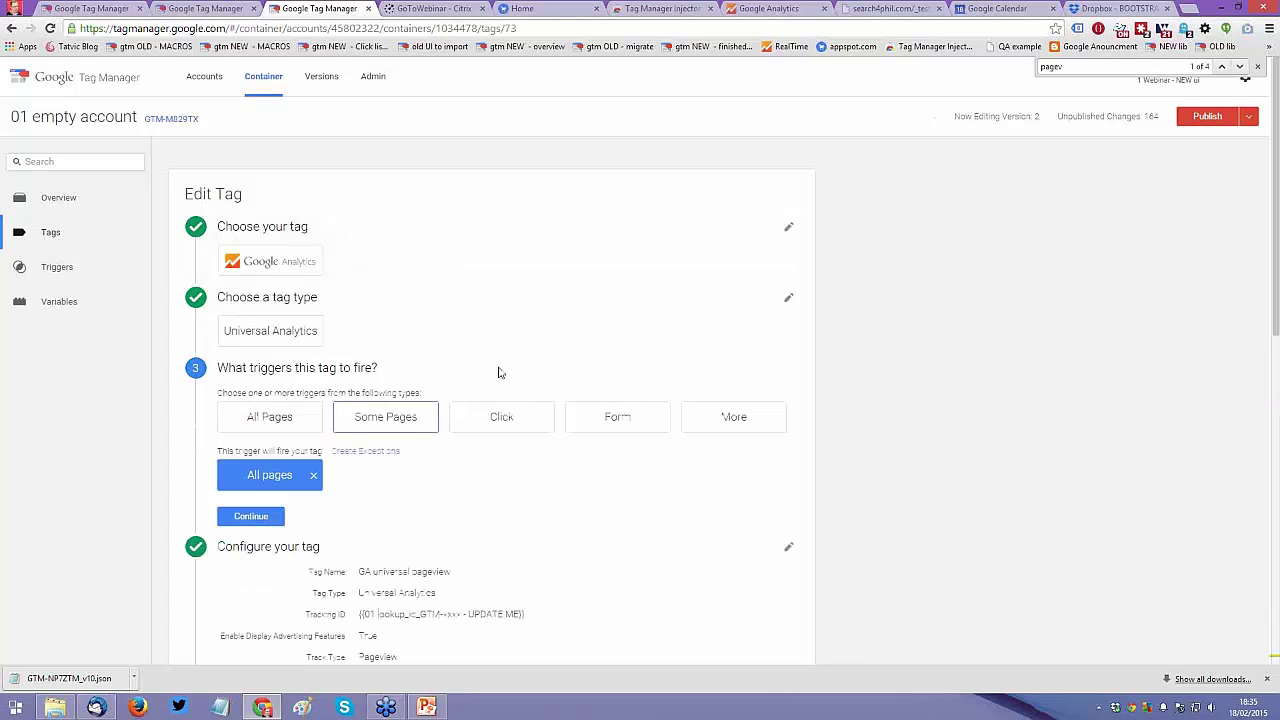
pyautogui.click(283, 420)
pyautogui.click(313, 475)
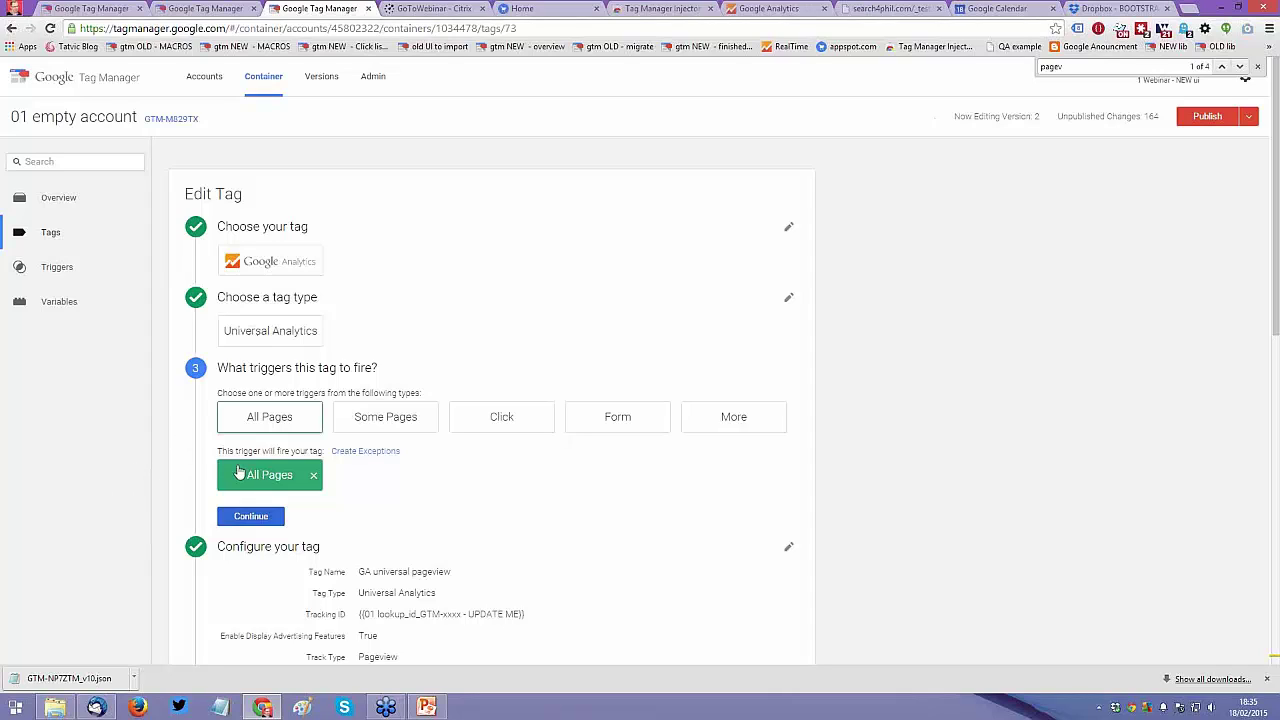
pyautogui.click(251, 516)
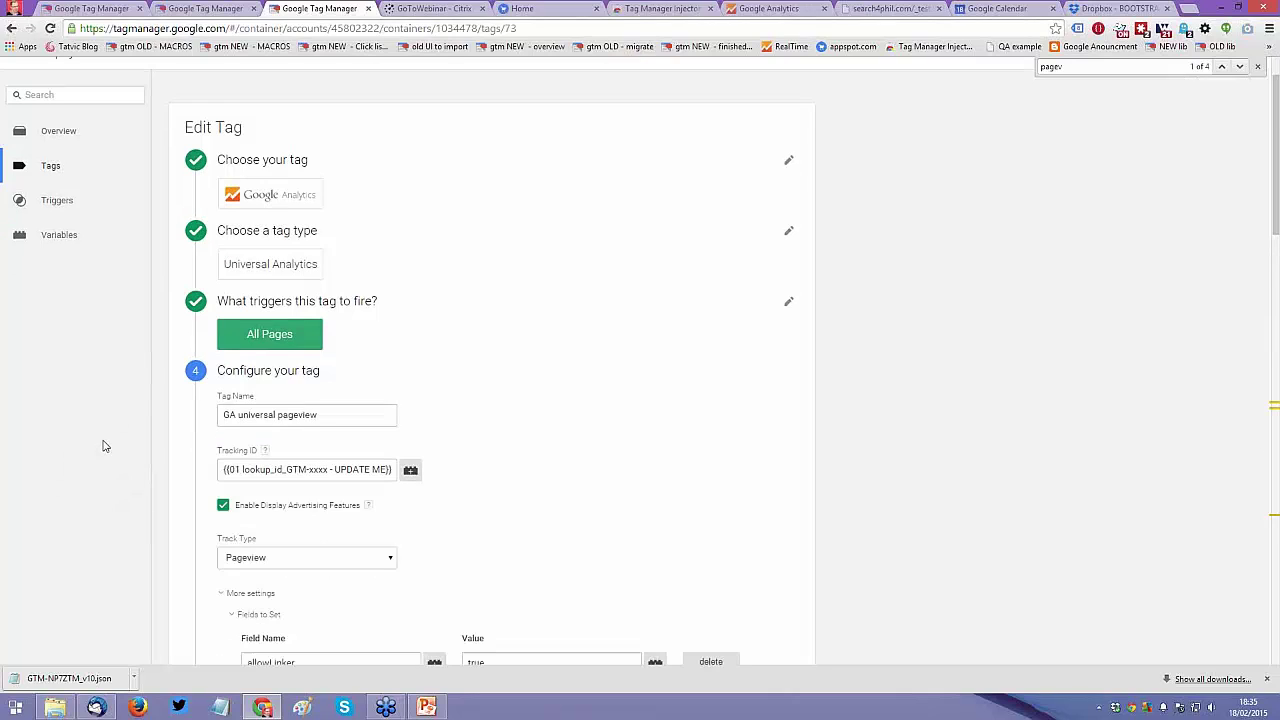
pyautogui.scroll(-10, 119, 507)
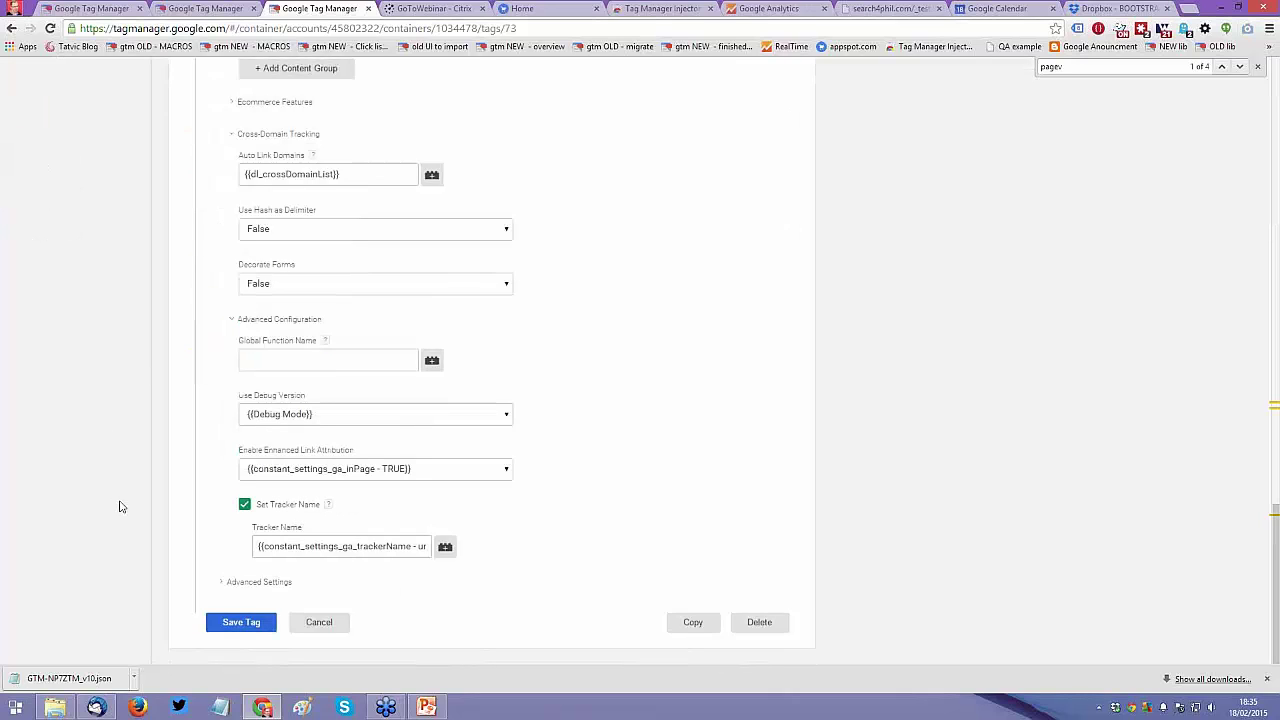
pyautogui.scroll(15, 119, 507)
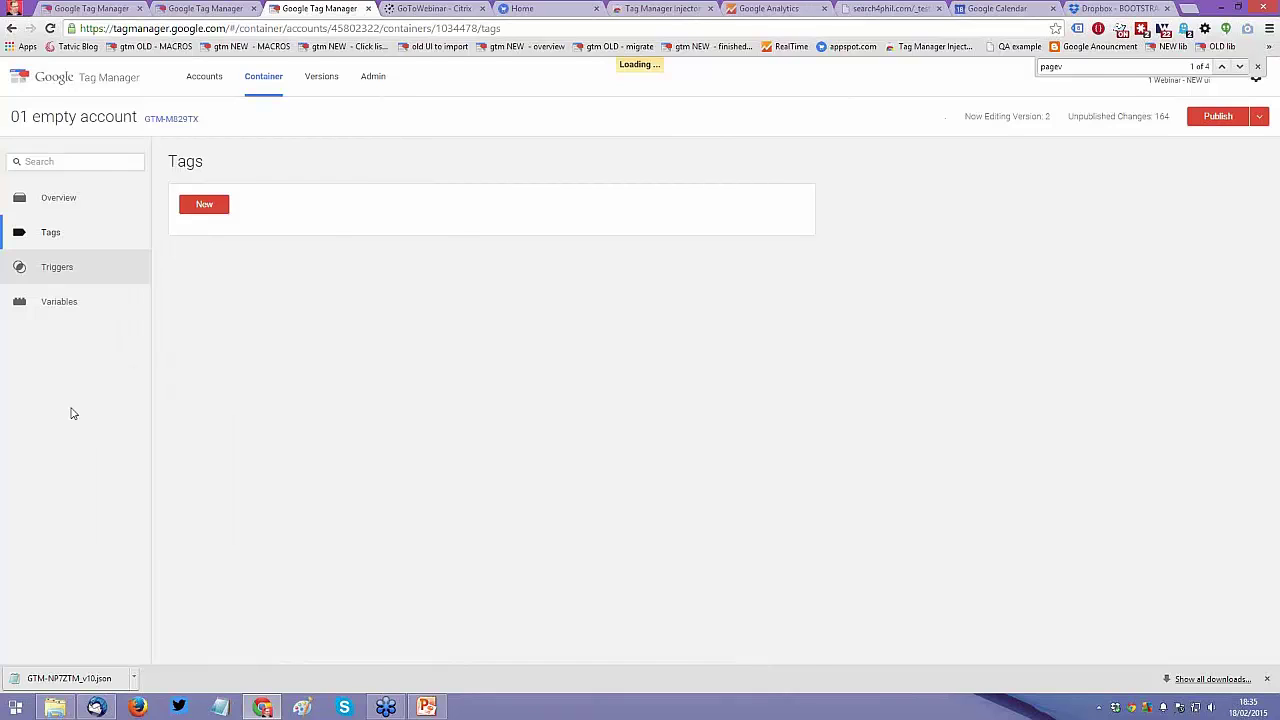
# Step: Search the tag list for "pagev" and compare the pageview tag's firing trigger with those of the other tags
pyautogui.hotkey('ctrl', 'f')
pyautogui.write('pagev')
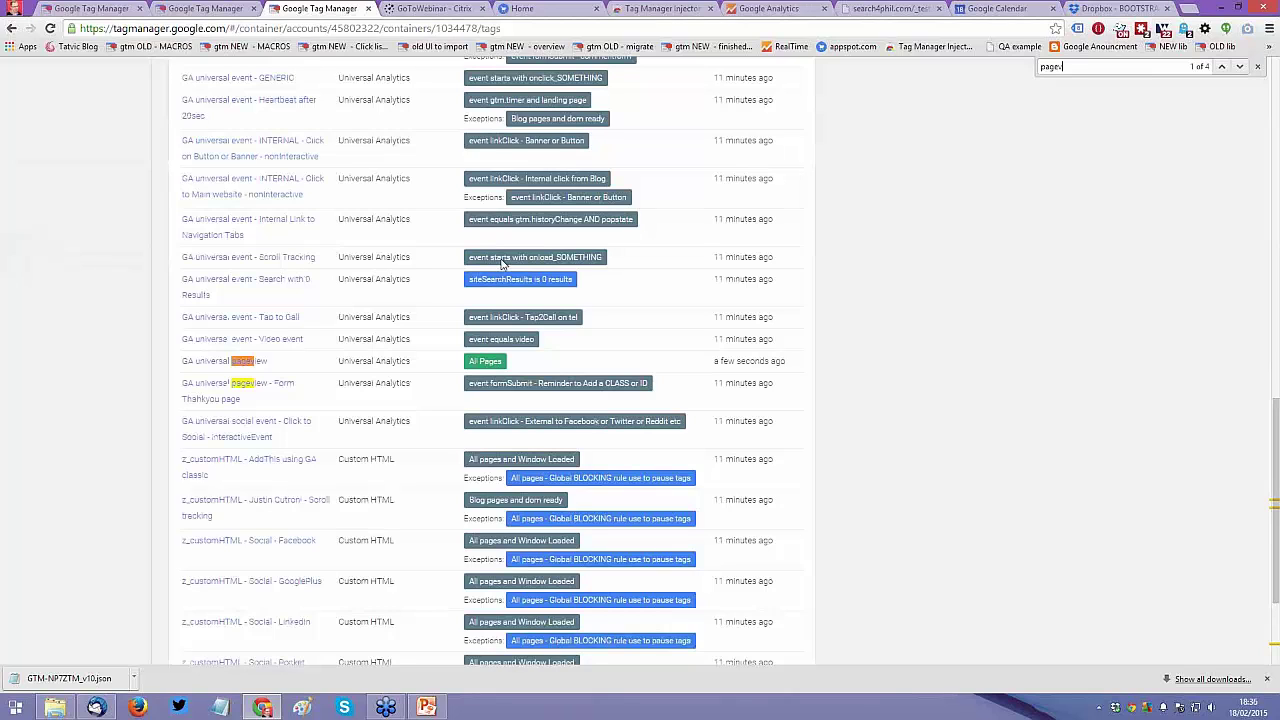
pyautogui.scroll(2, 503, 262)
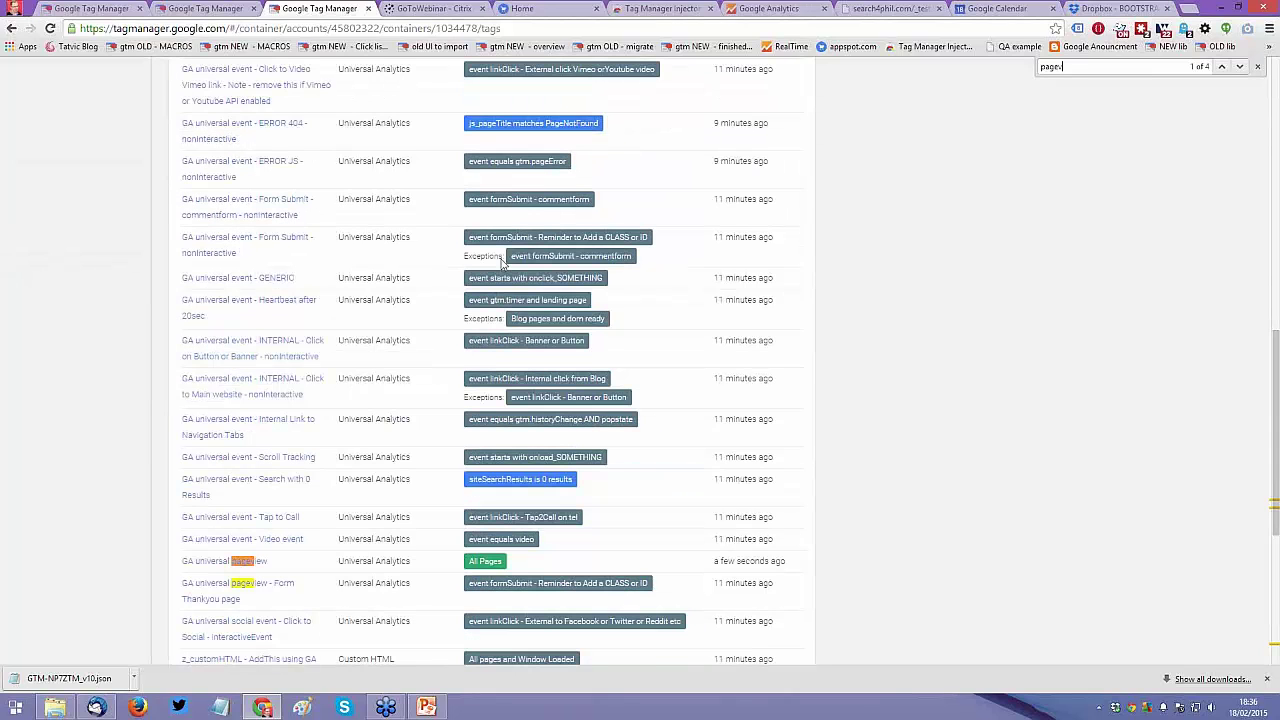
pyautogui.scroll(6, 503, 262)
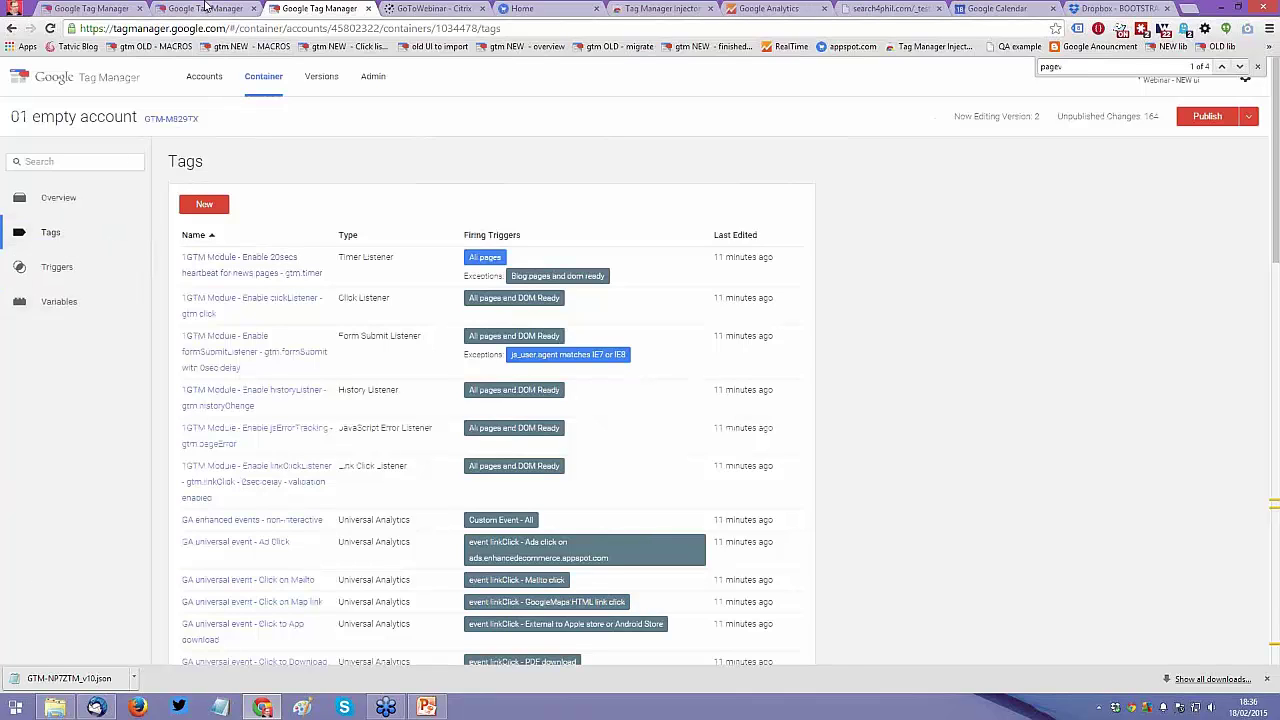
# Step: Examine the tags and their colour-coded firing triggers in the "03. NEW import container" for the webinar
pyautogui.click(205, 8)
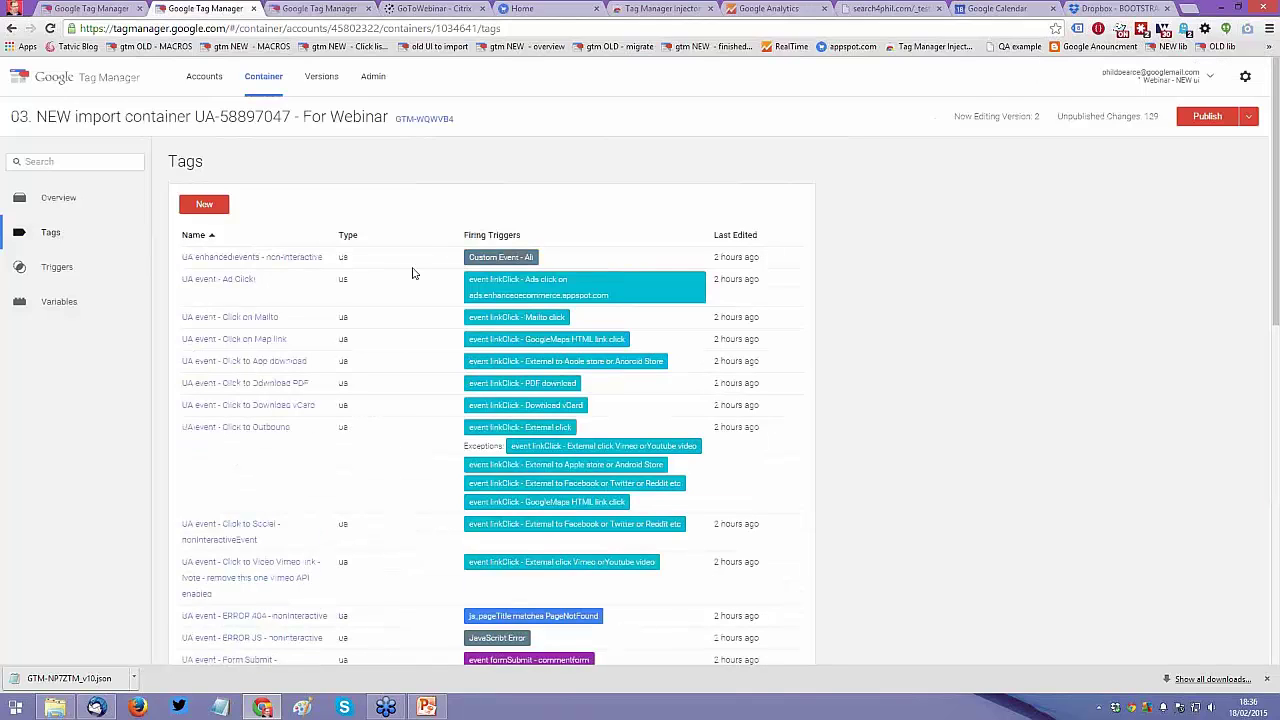
pyautogui.scroll(-1, 480, 250)
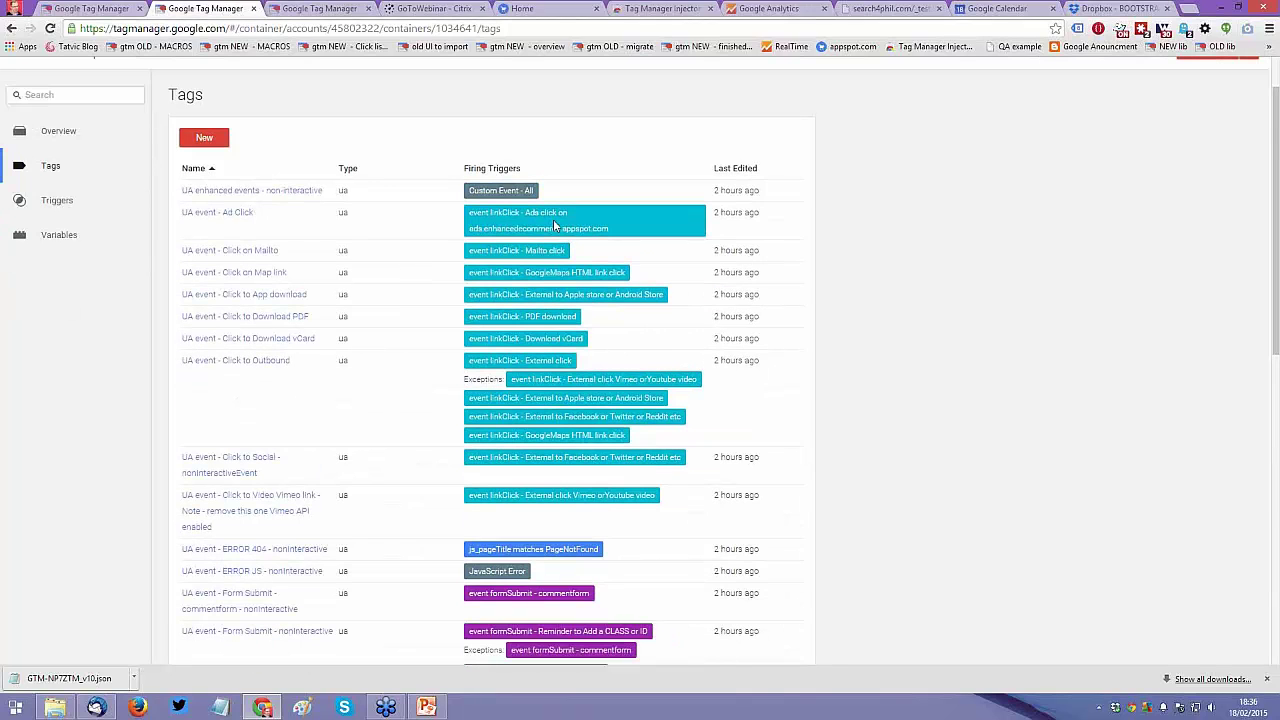
pyautogui.scroll(-1, 554, 224)
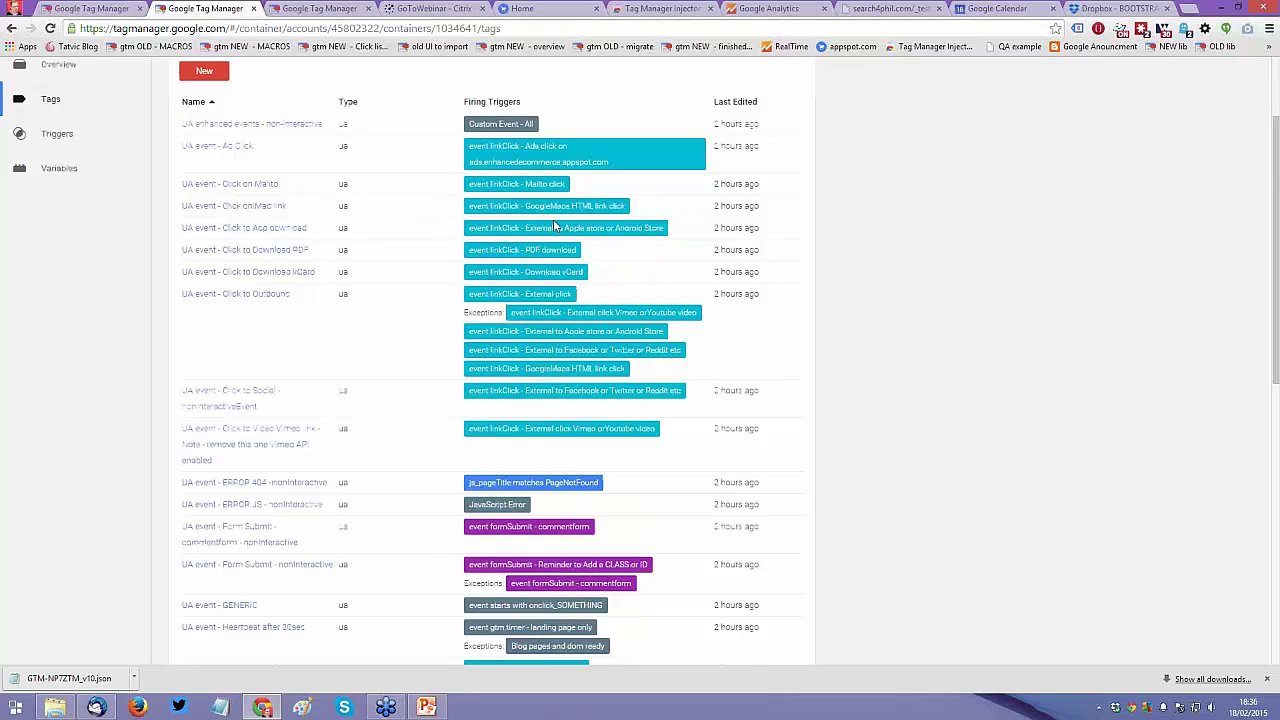
pyautogui.scroll(-2, 554, 224)
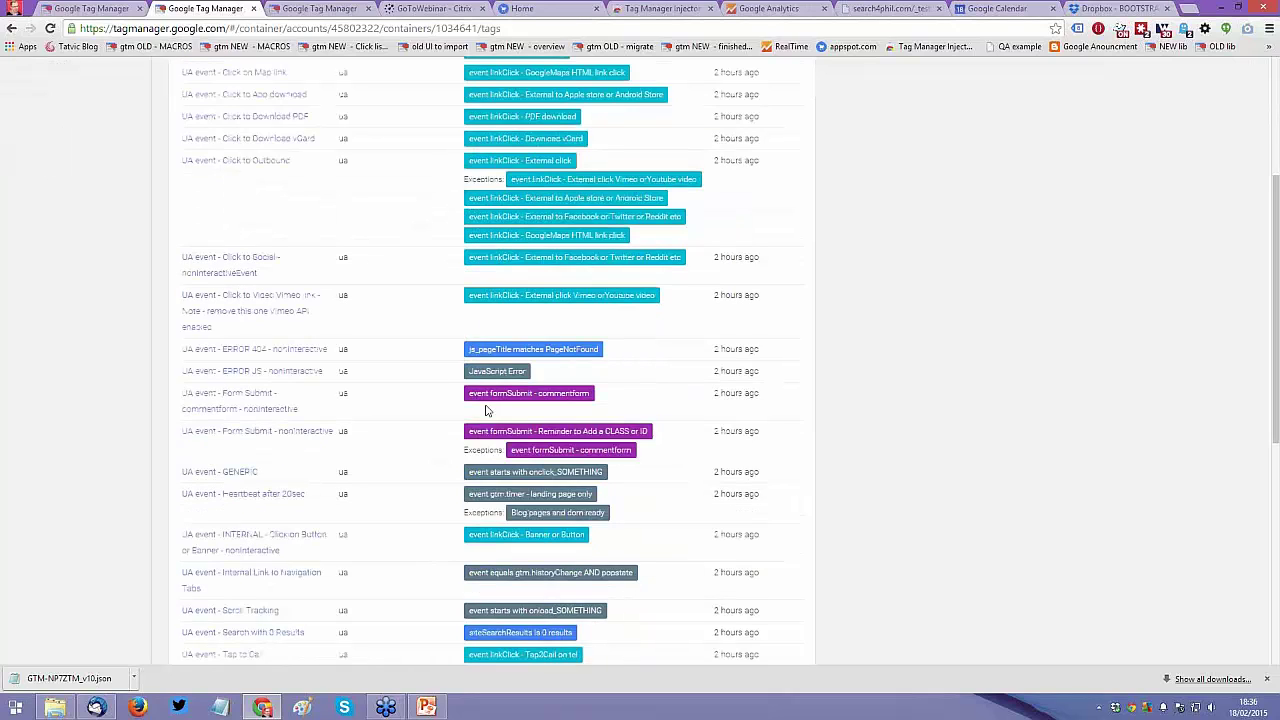
pyautogui.scroll(-1, 541, 400)
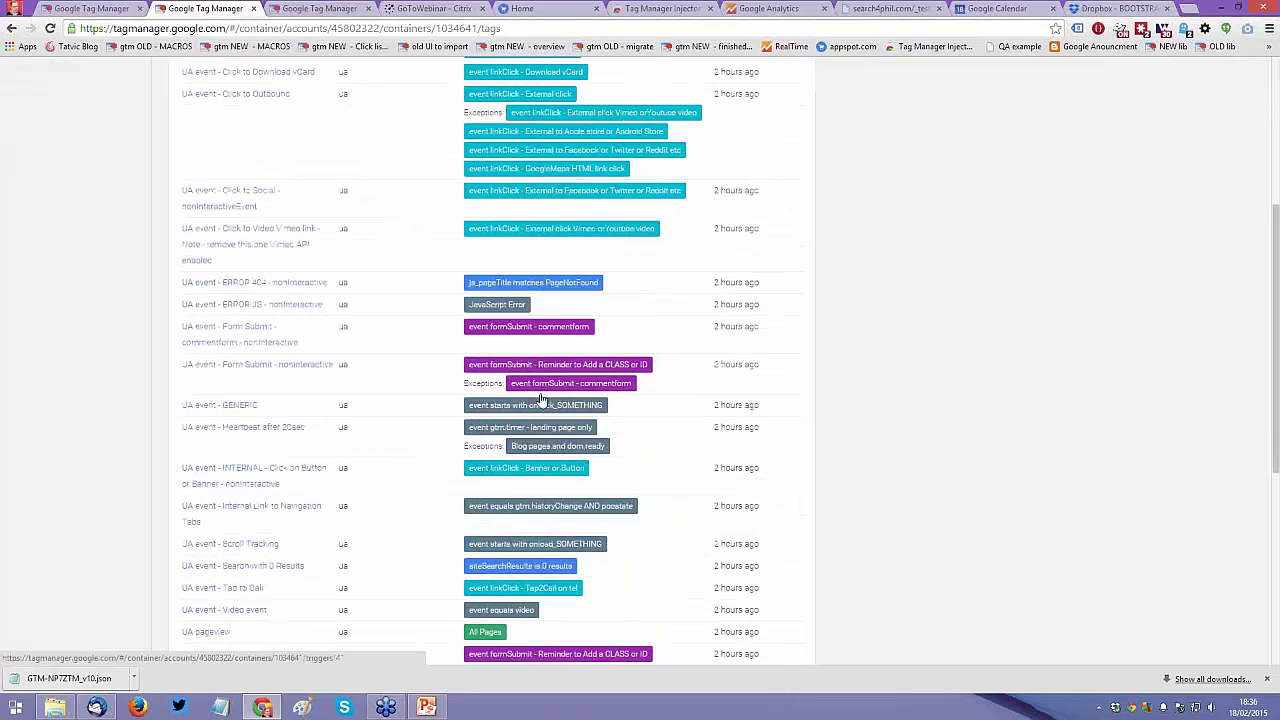
pyautogui.scroll(3, 541, 400)
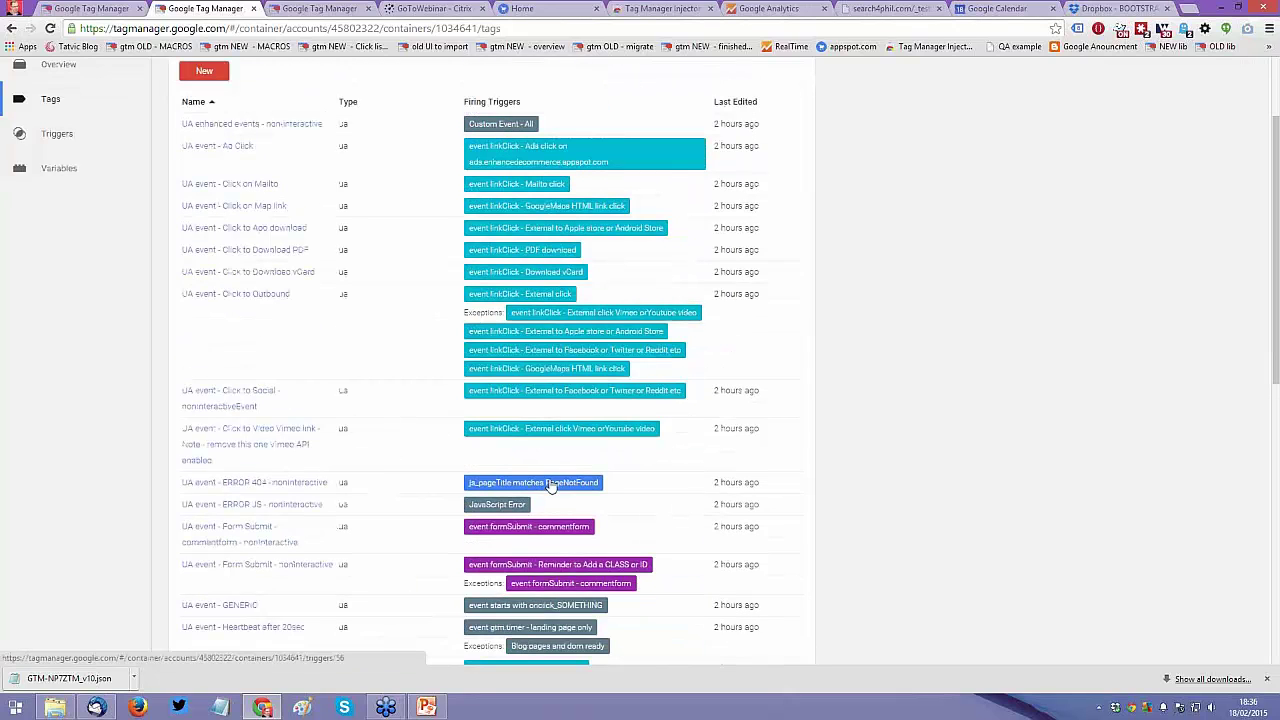
pyautogui.scroll(2, 89, 466)
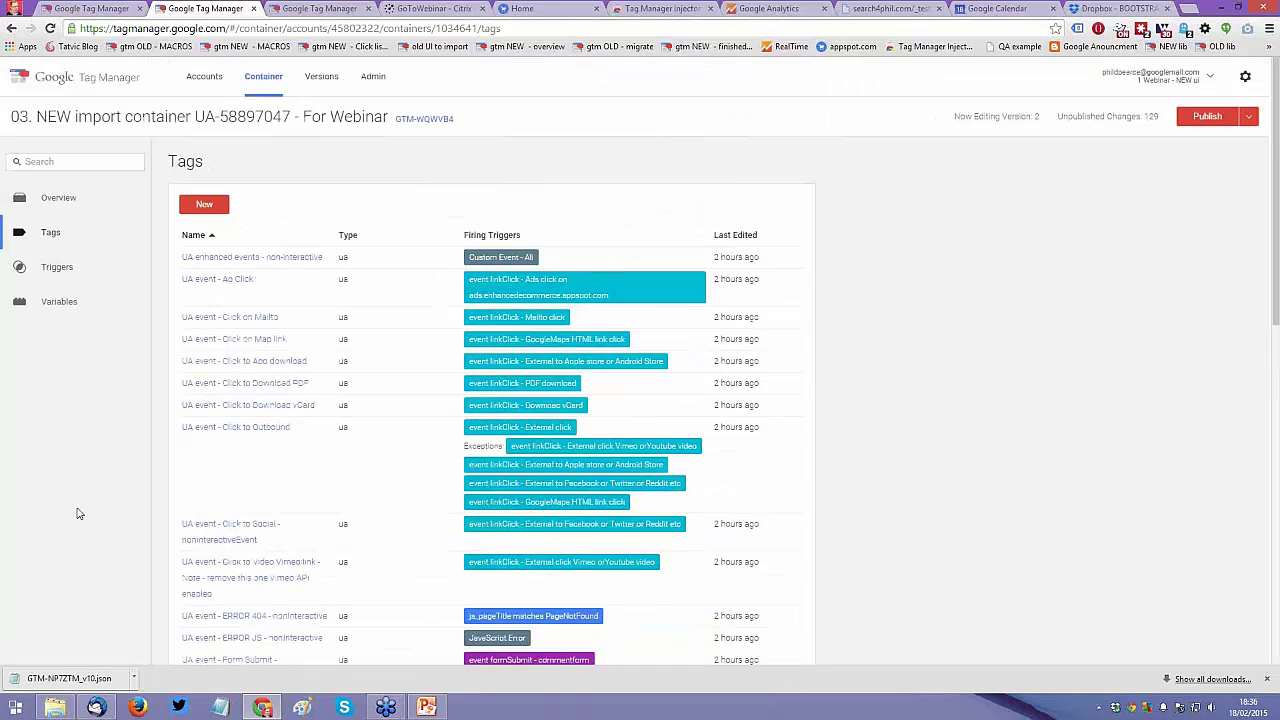
pyautogui.scroll(-1, 418, 330)
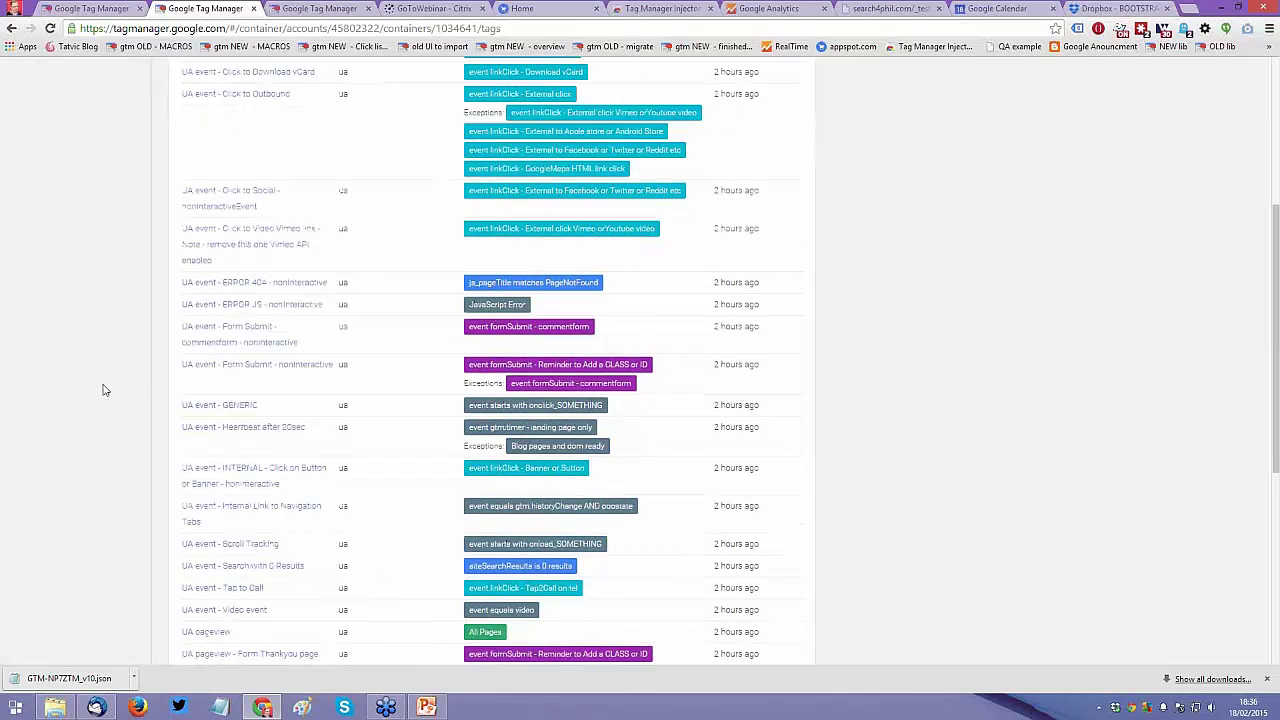
pyautogui.scroll(5, 103, 389)
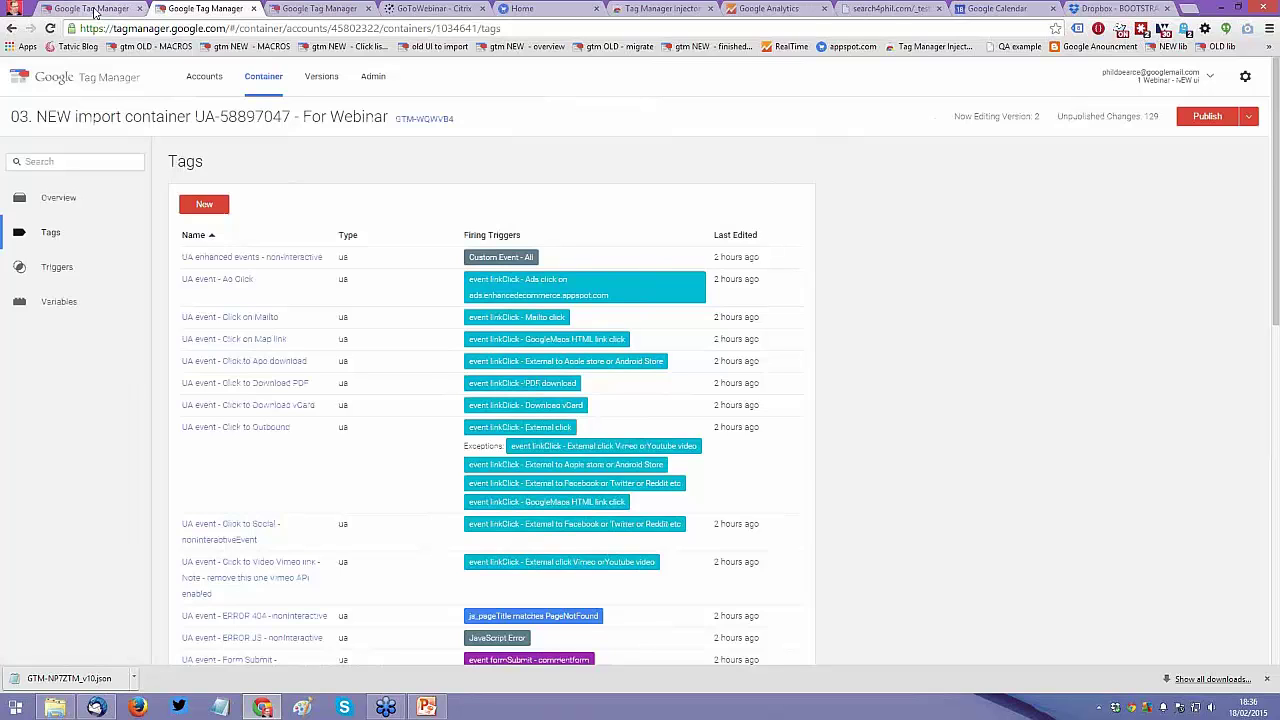
# Step: Switch to the PowerPoint slideshow, advance to the manual migration example slide and open its enhancedecommerce.appspot.com link
pyautogui.click(93, 12)
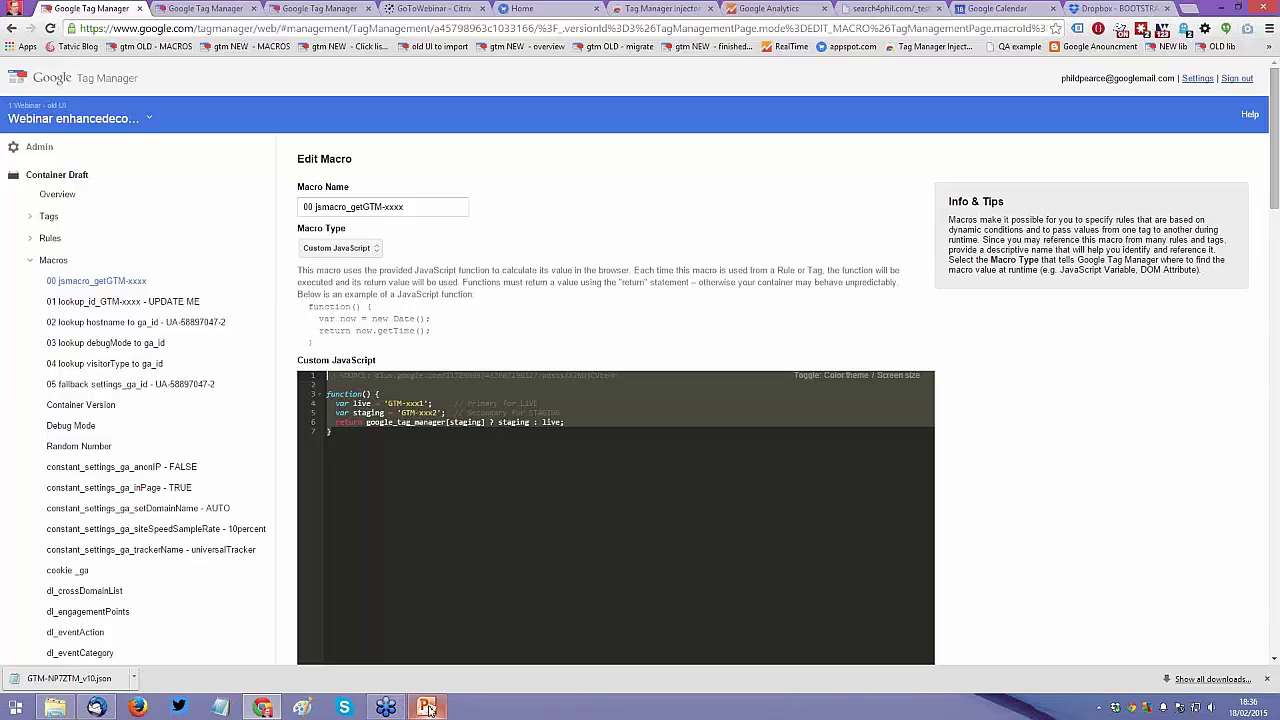
pyautogui.click(427, 707)
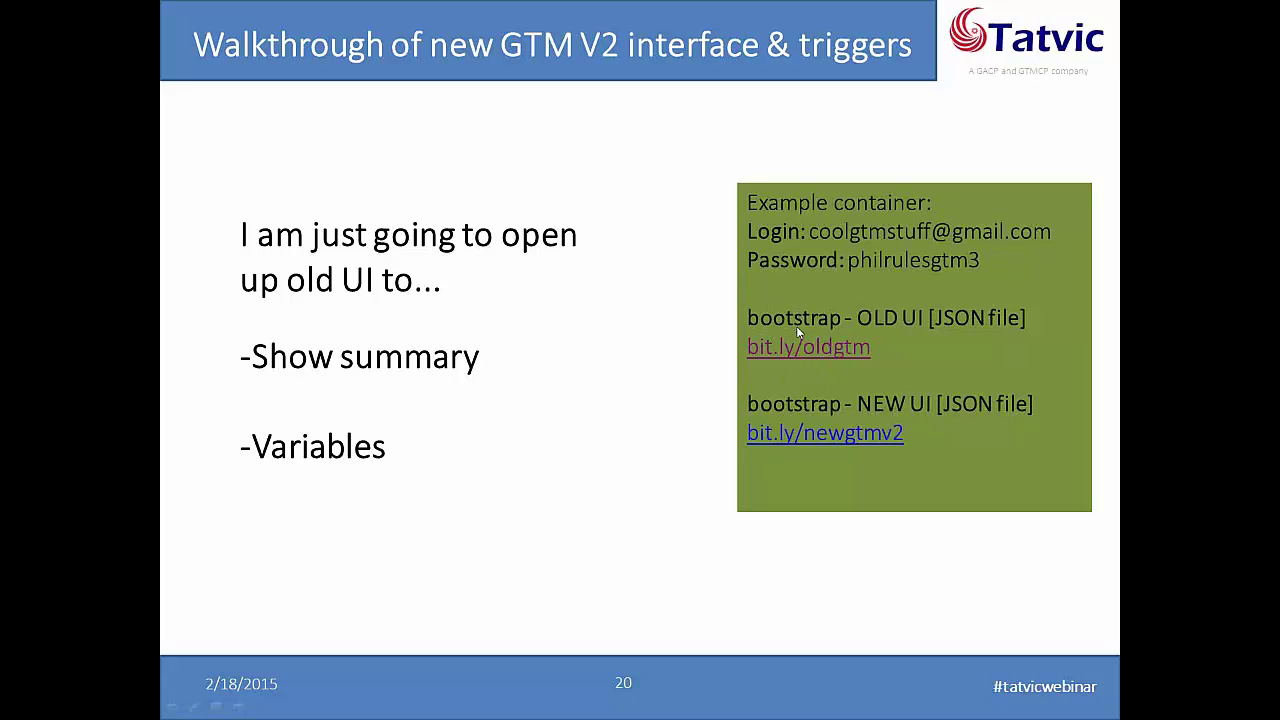
pyautogui.click(597, 416)
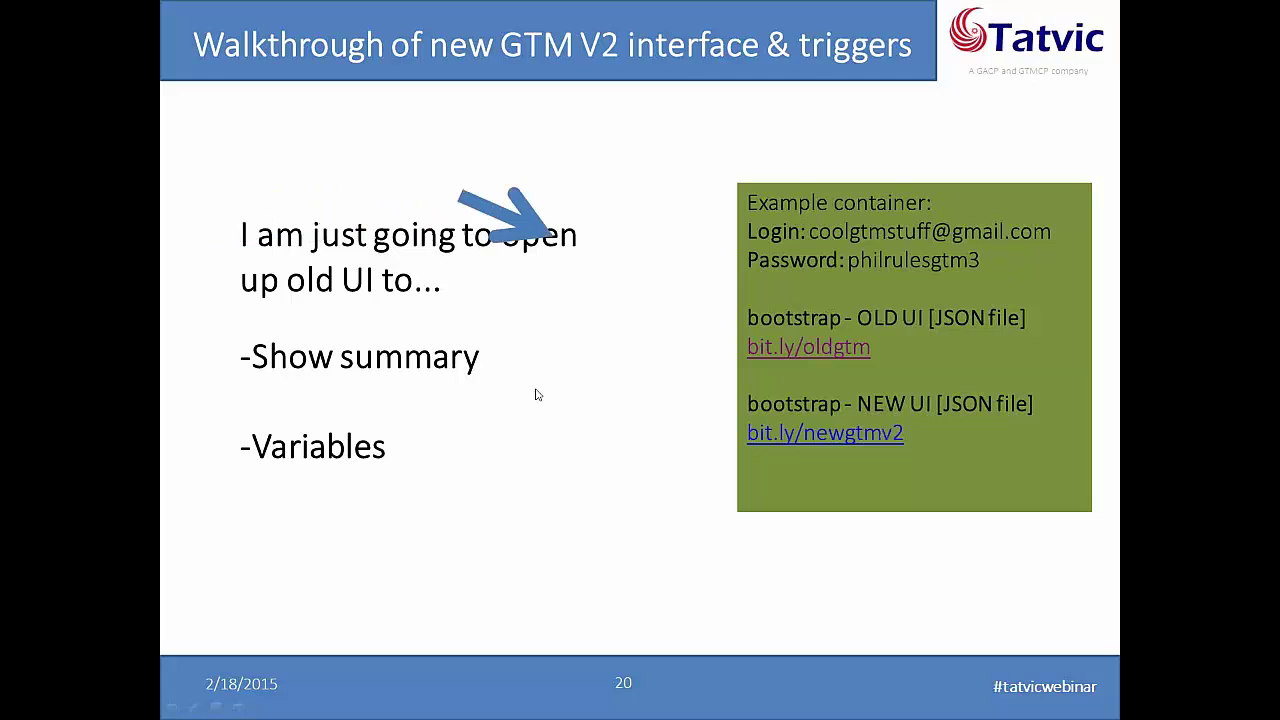
pyautogui.click(605, 368)
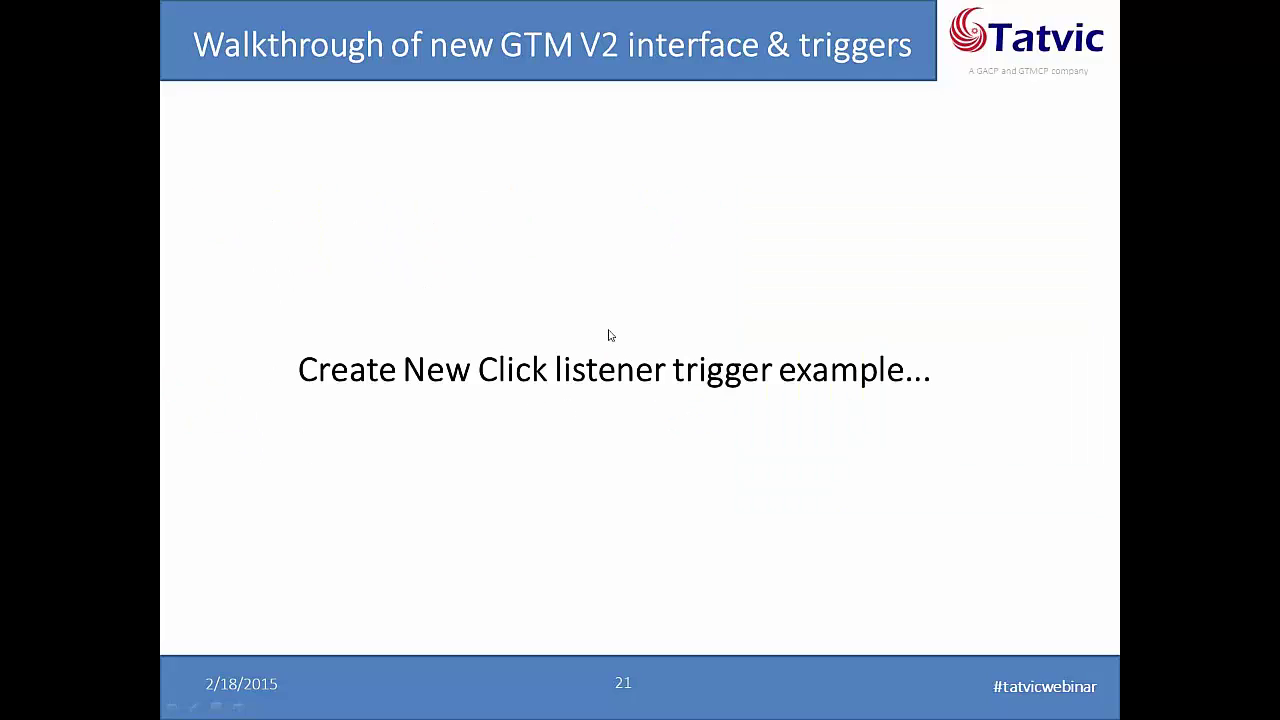
pyautogui.click(608, 335)
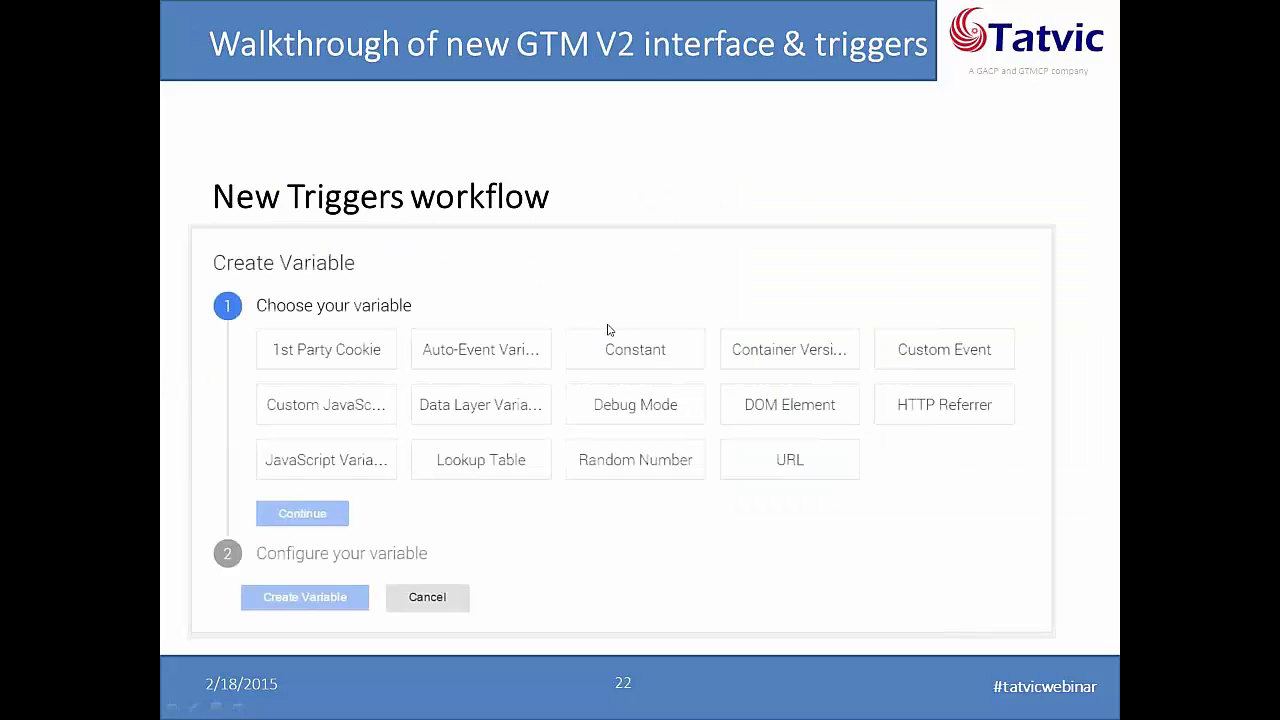
pyautogui.click(608, 322)
pyautogui.click(597, 286)
pyautogui.click(597, 286)
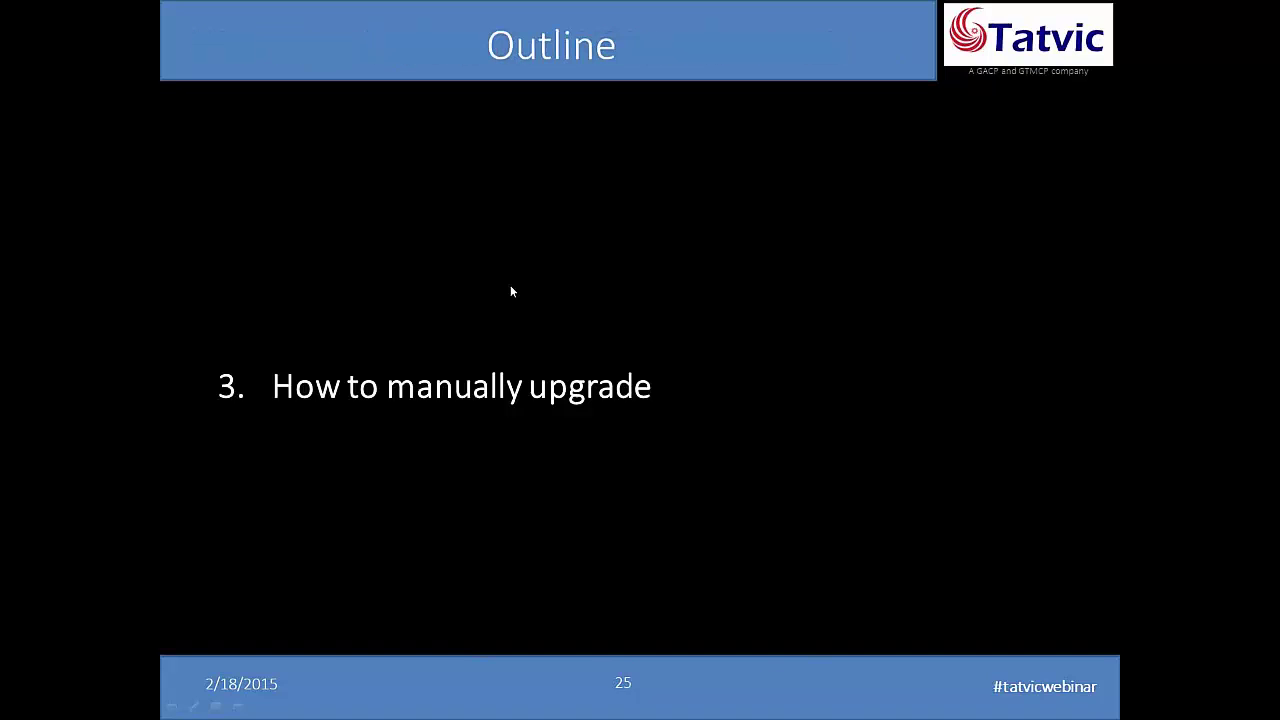
pyautogui.click(446, 309)
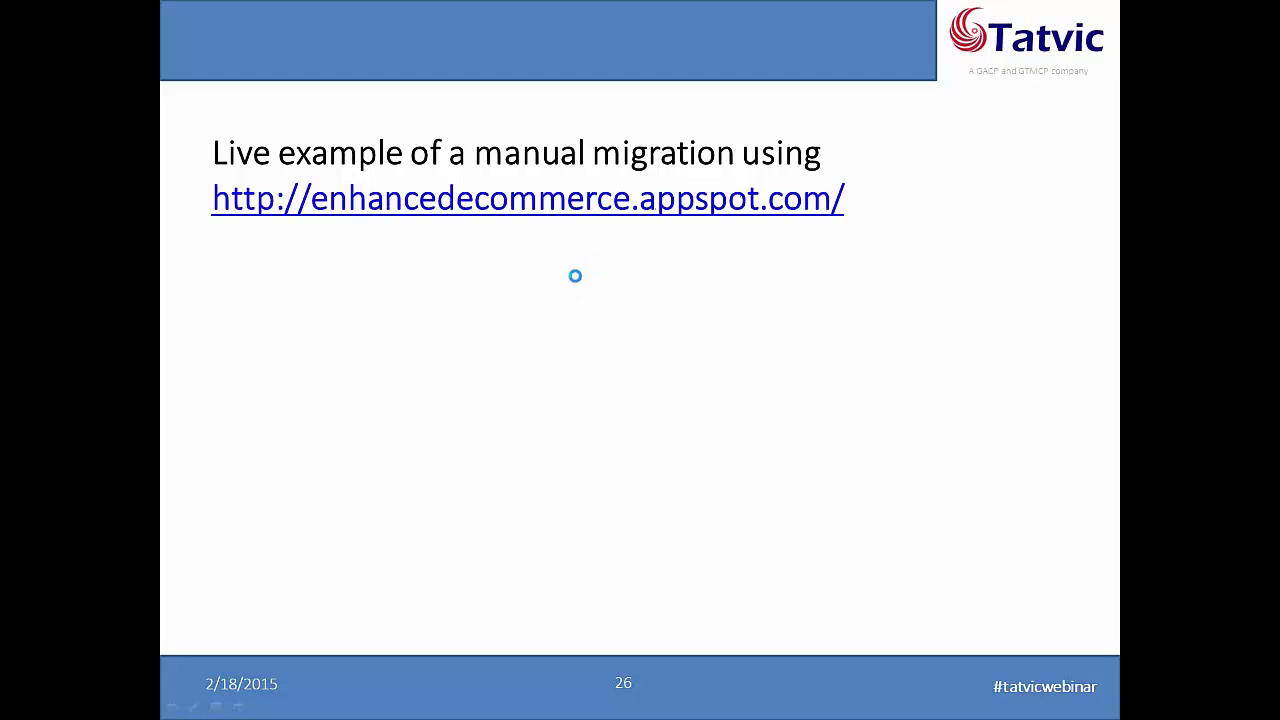
pyautogui.click(510, 216)
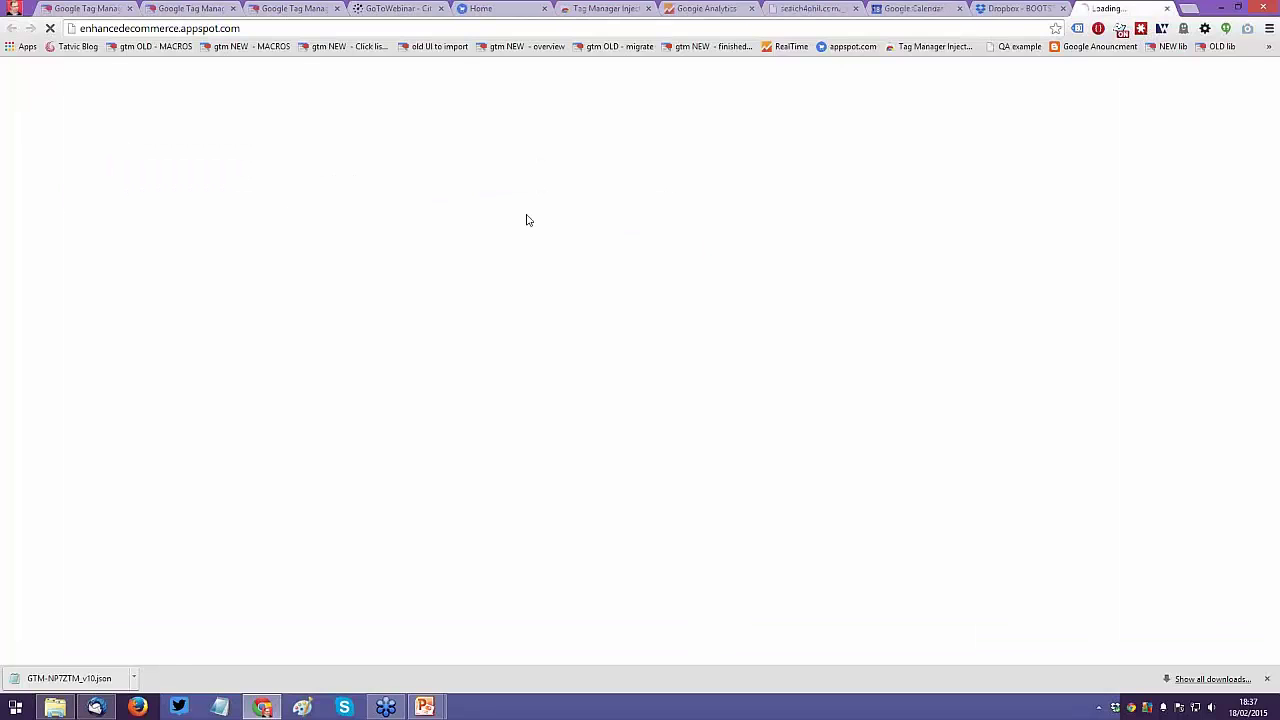
# Step: Search the web for "chrome tag injector" and open the Tag Manager Injector page in the Chrome Web Store
pyautogui.click(598, 8)
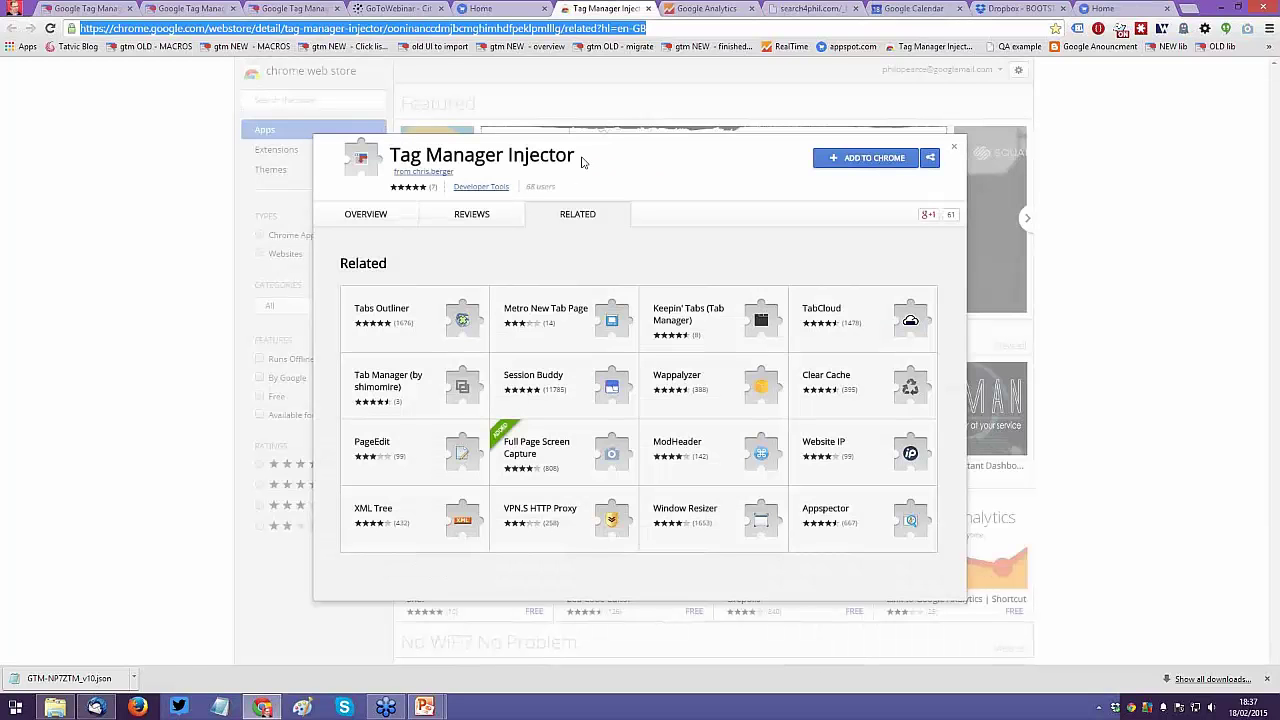
pyautogui.write('c')
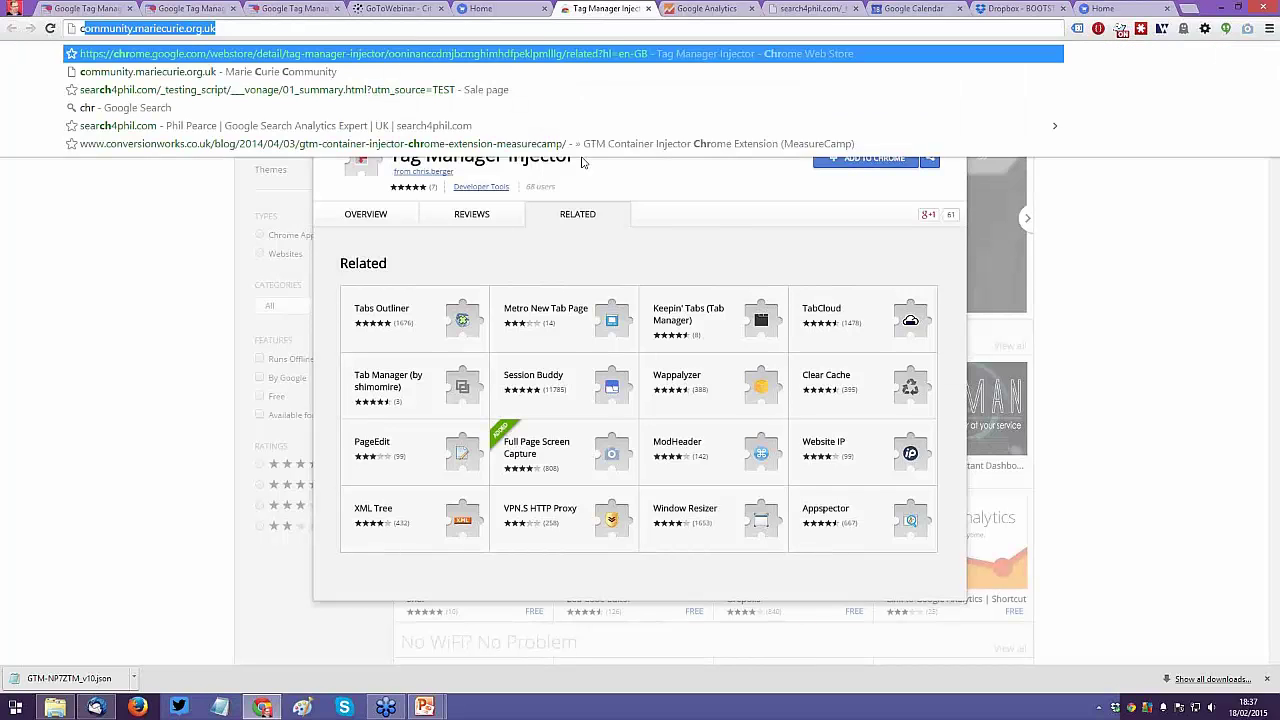
pyautogui.write('hrome tag ')
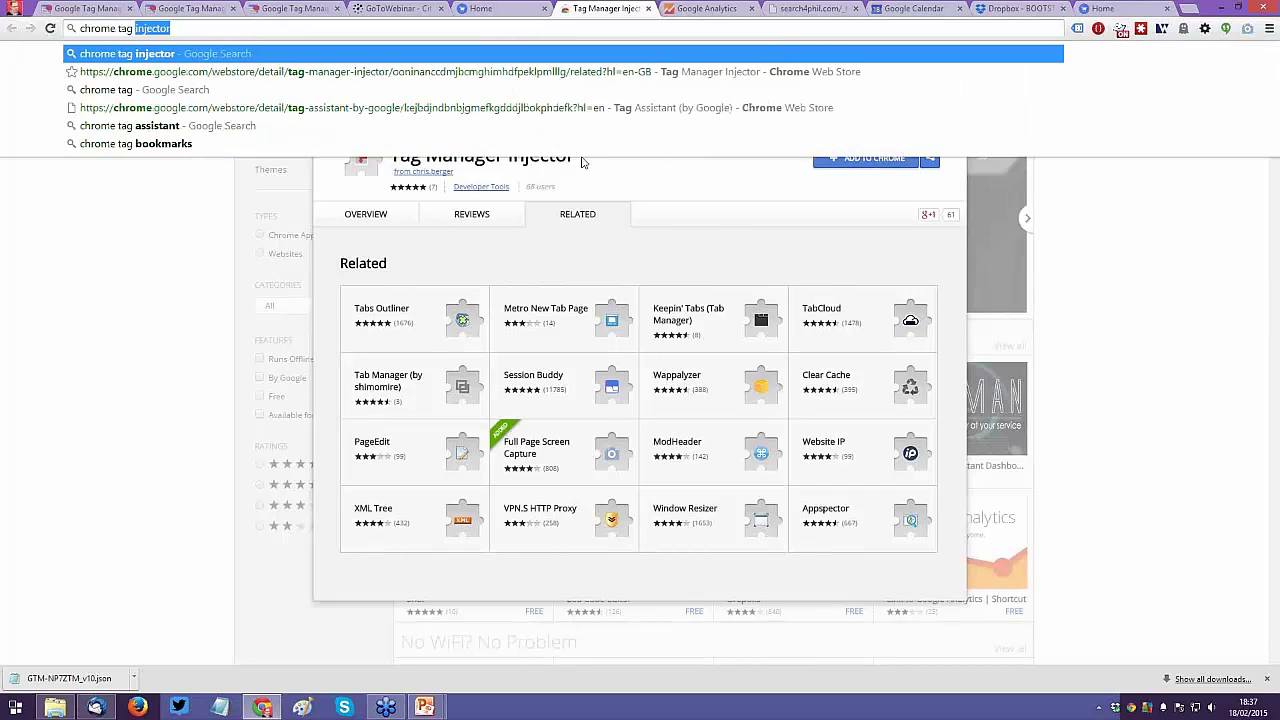
pyautogui.write('in')
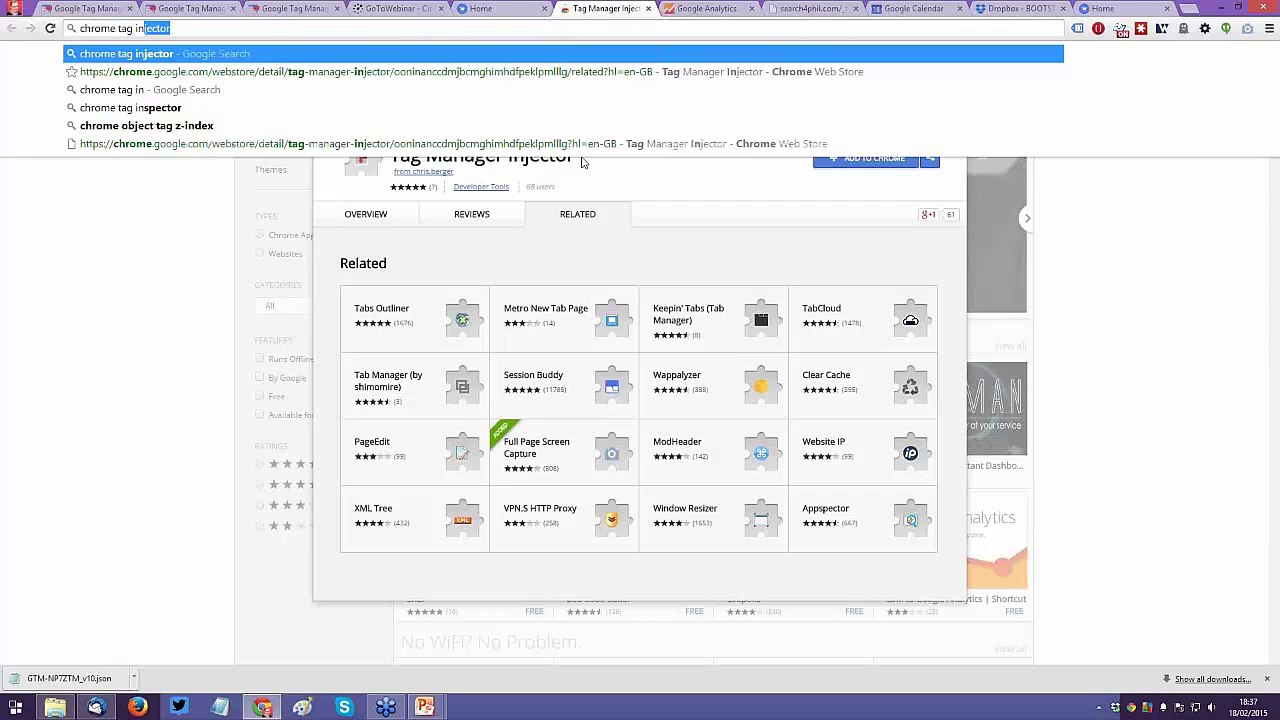
pyautogui.write('jecto')
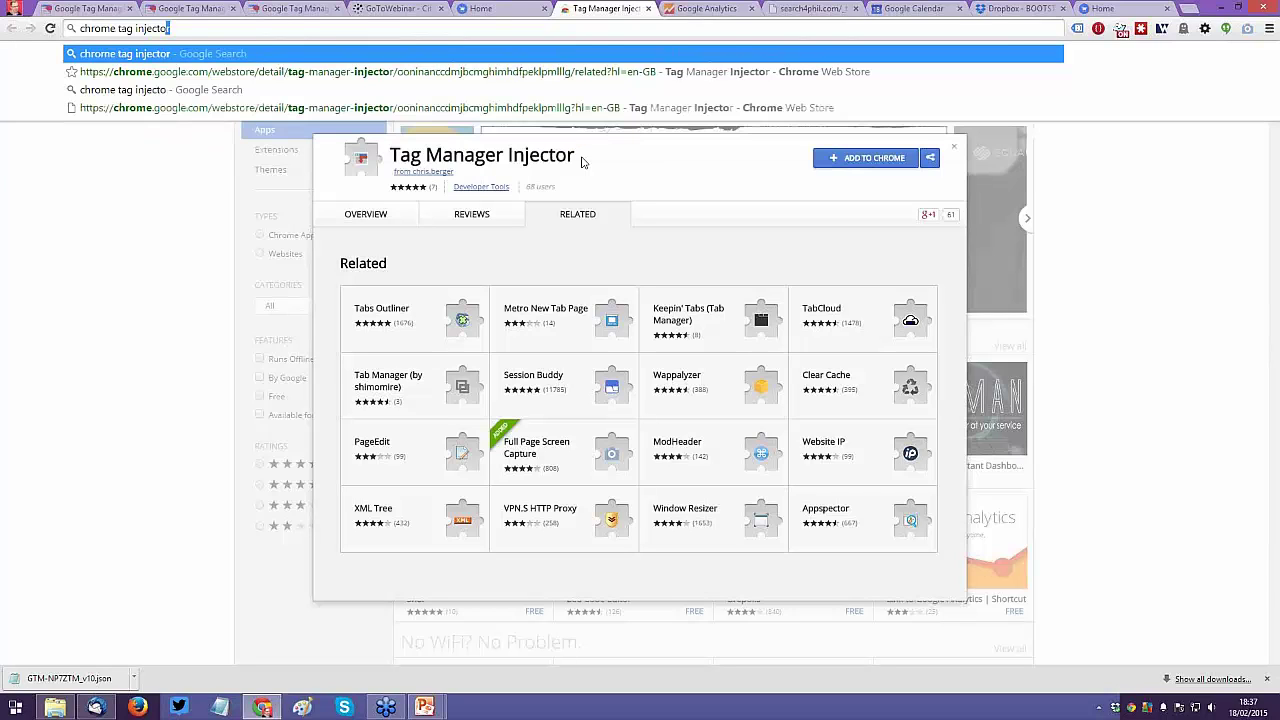
pyautogui.press('Return')
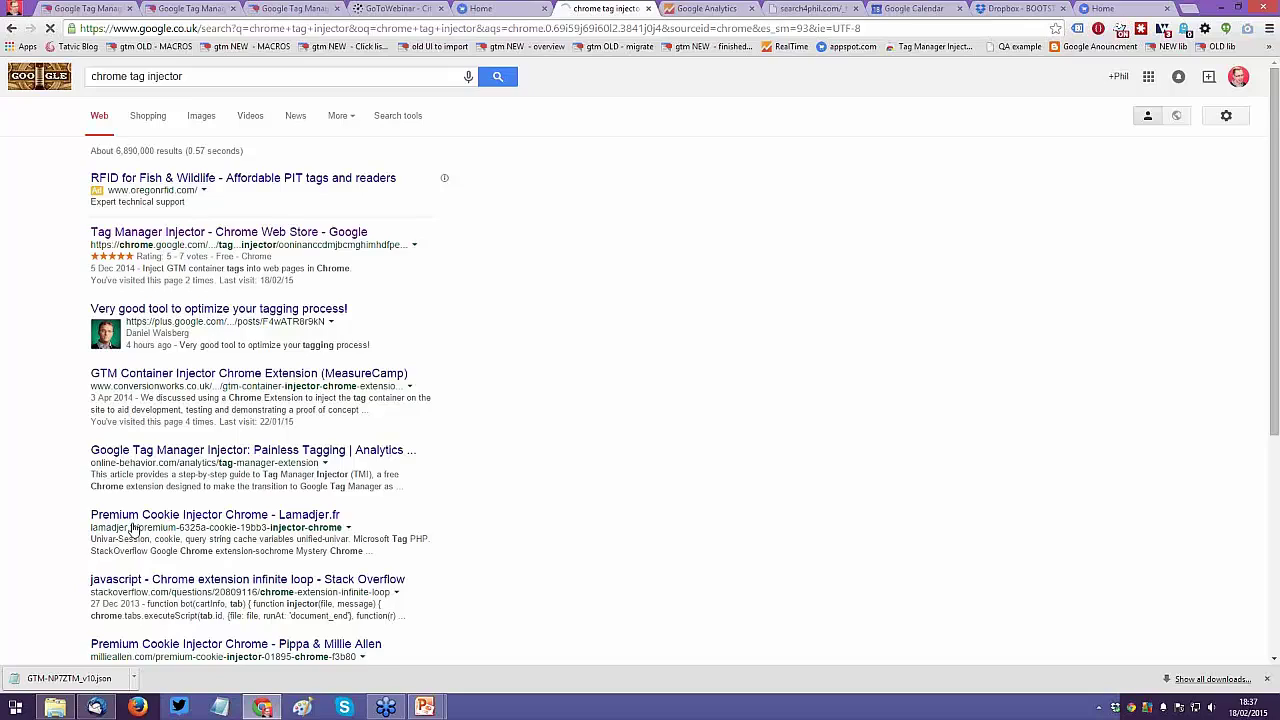
pyautogui.click(362, 232)
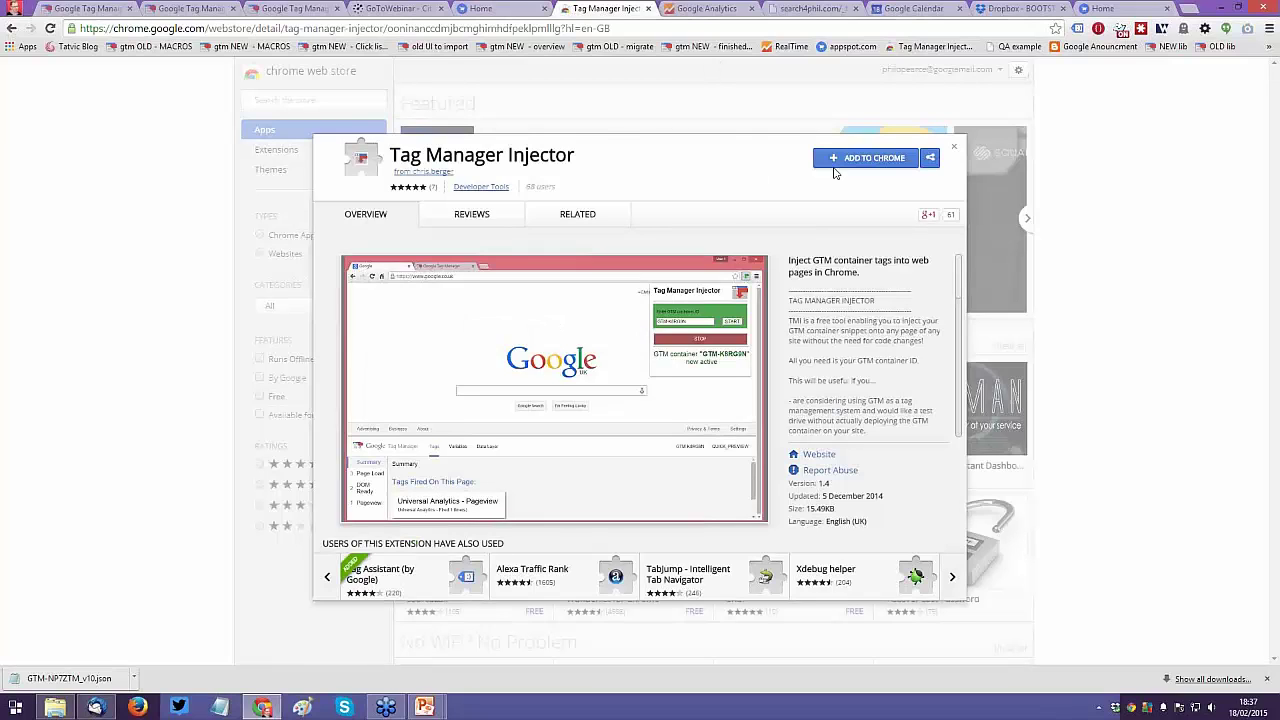
# Step: Add the Tag Manager Injector extension to Chrome and place it first among the browser extensions on the T-shirt shop page
pyautogui.click(836, 164)
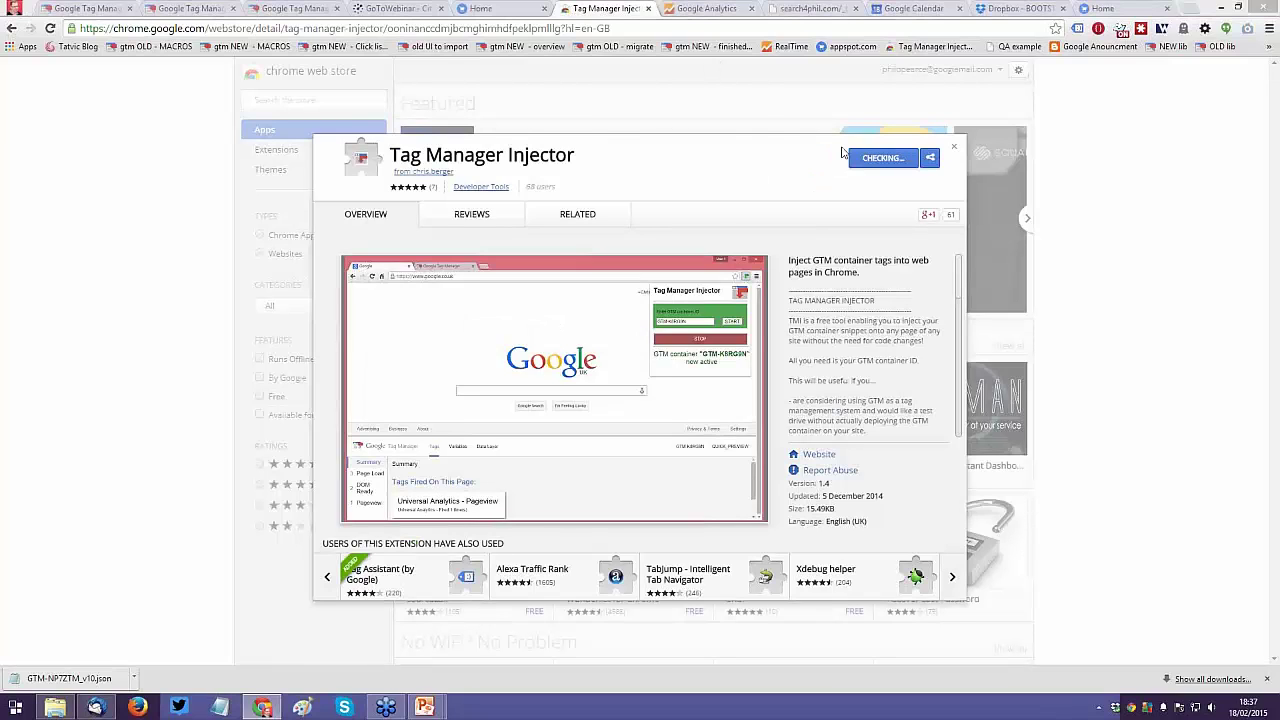
pyautogui.click(669, 157)
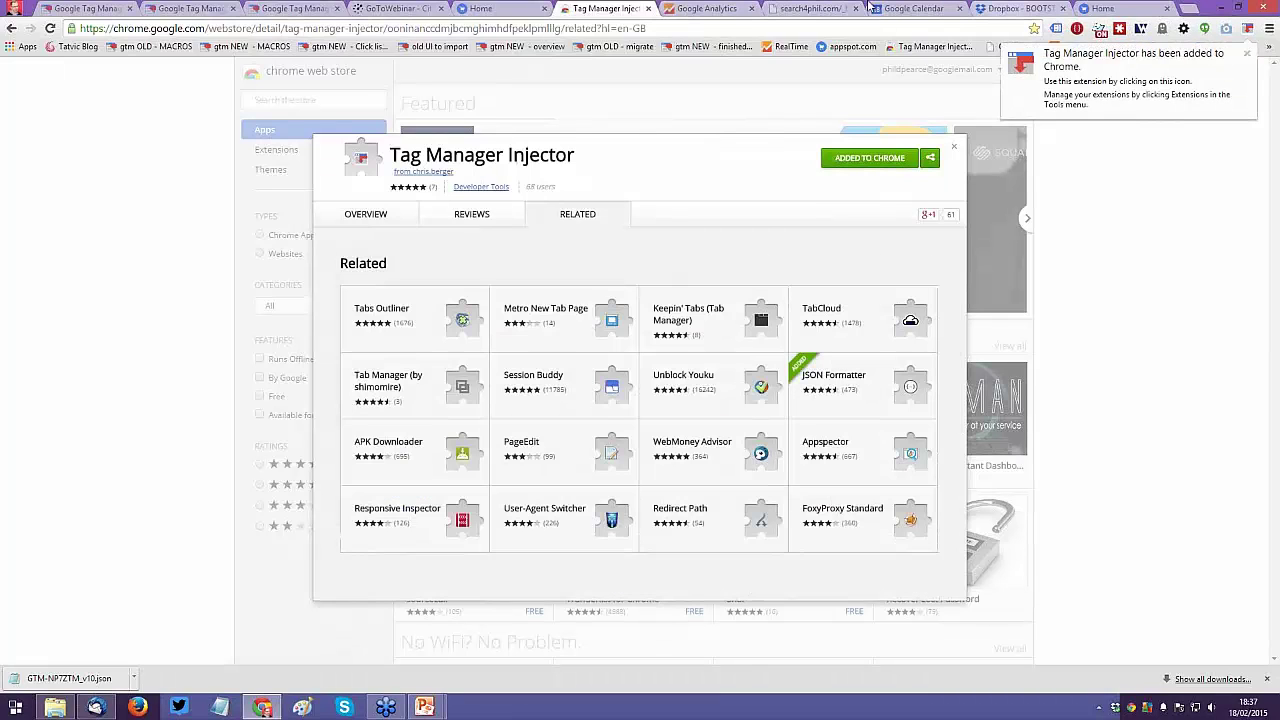
pyautogui.click(1102, 9)
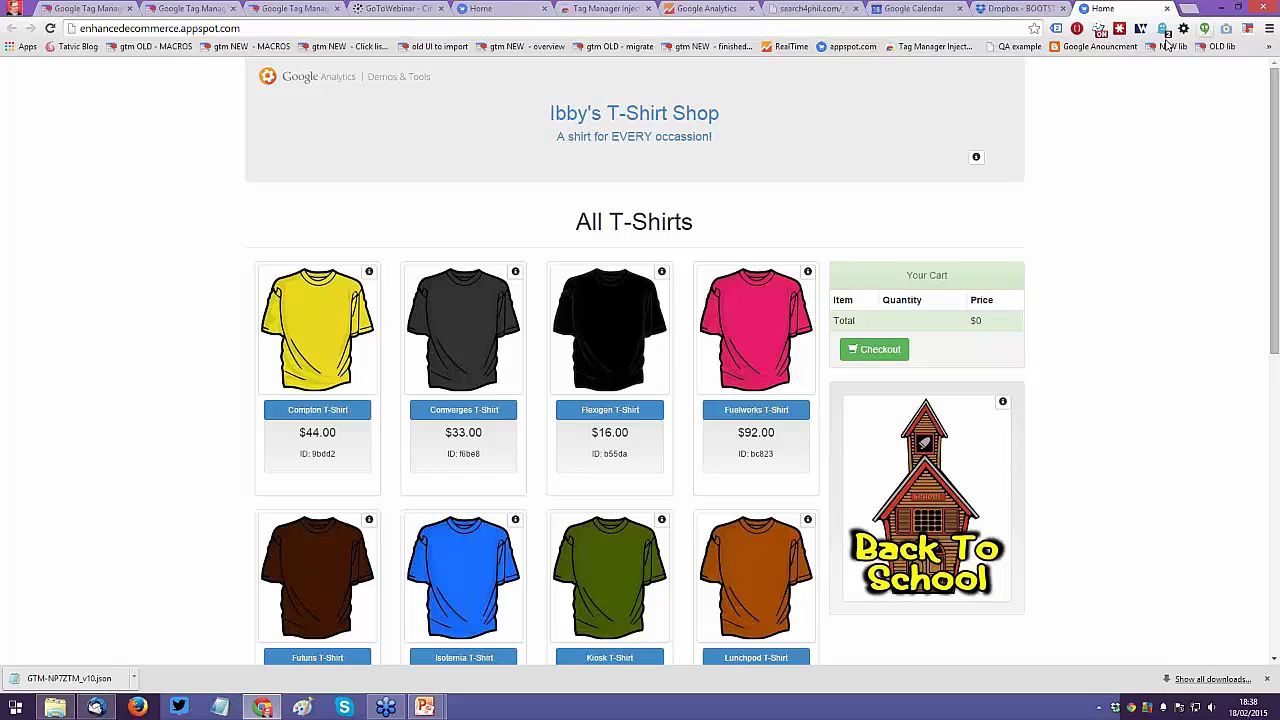
pyautogui.moveTo(1247, 30); pyautogui.dragTo(1055, 34)
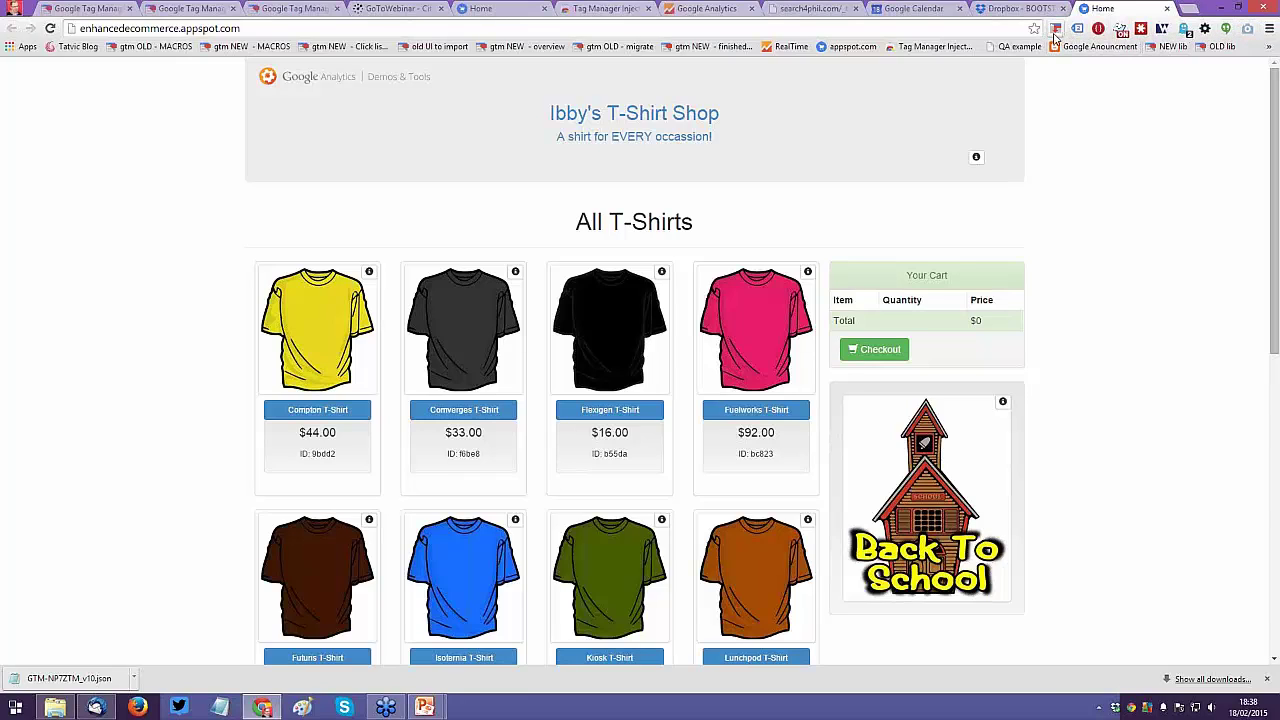
# Step: Look at the Tag Manager Injector's container ID prompt and check the T-shirt shop's existing tags with Tag Assistant
pyautogui.click(1055, 34)
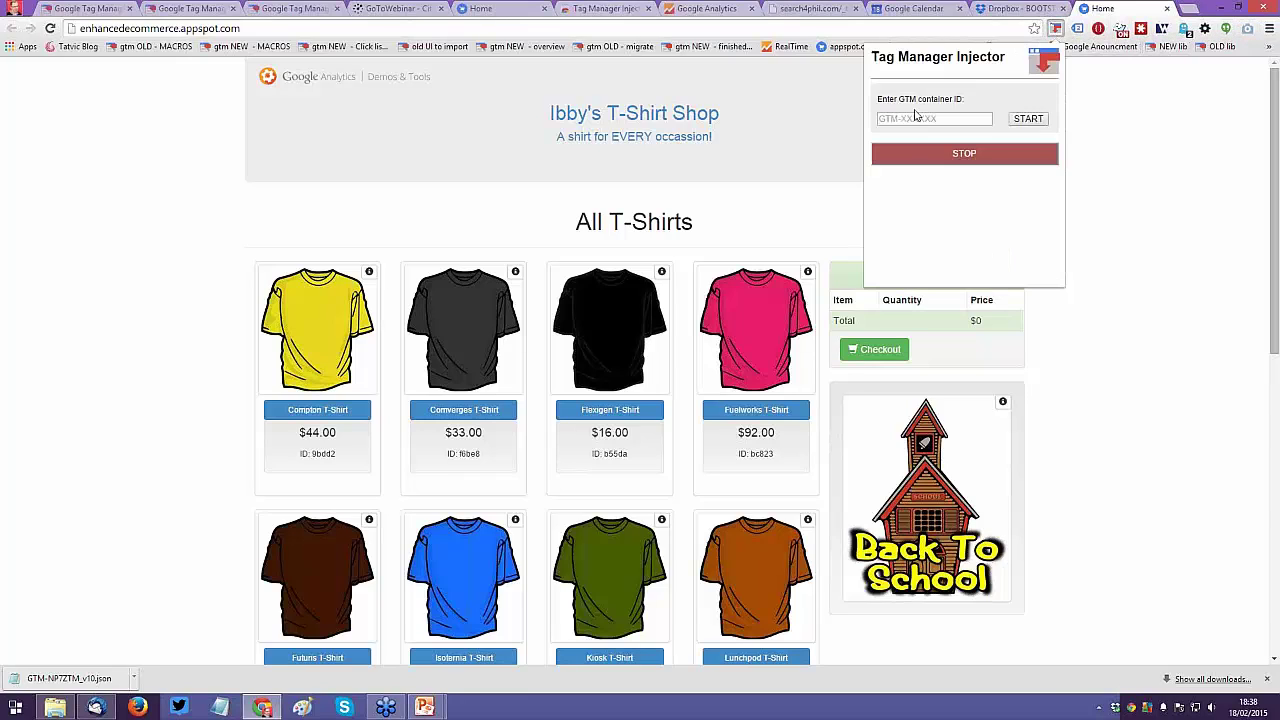
pyautogui.click(148, 244)
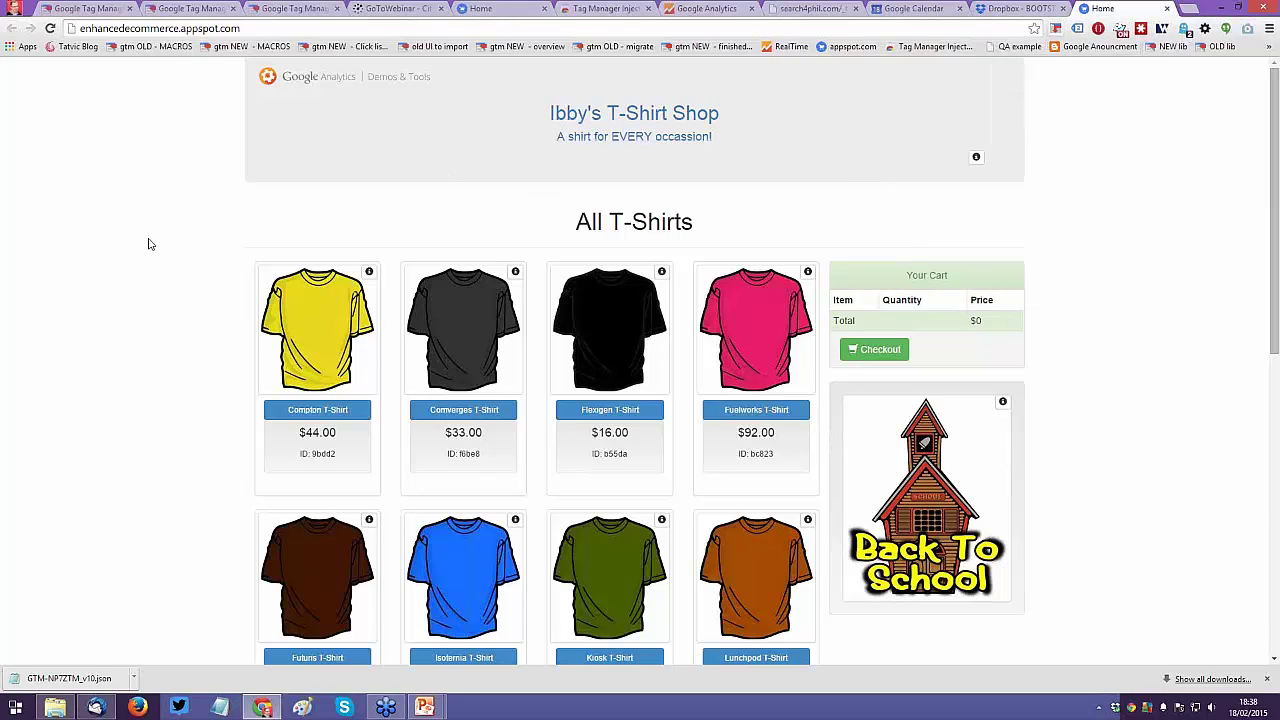
pyautogui.click(1077, 28)
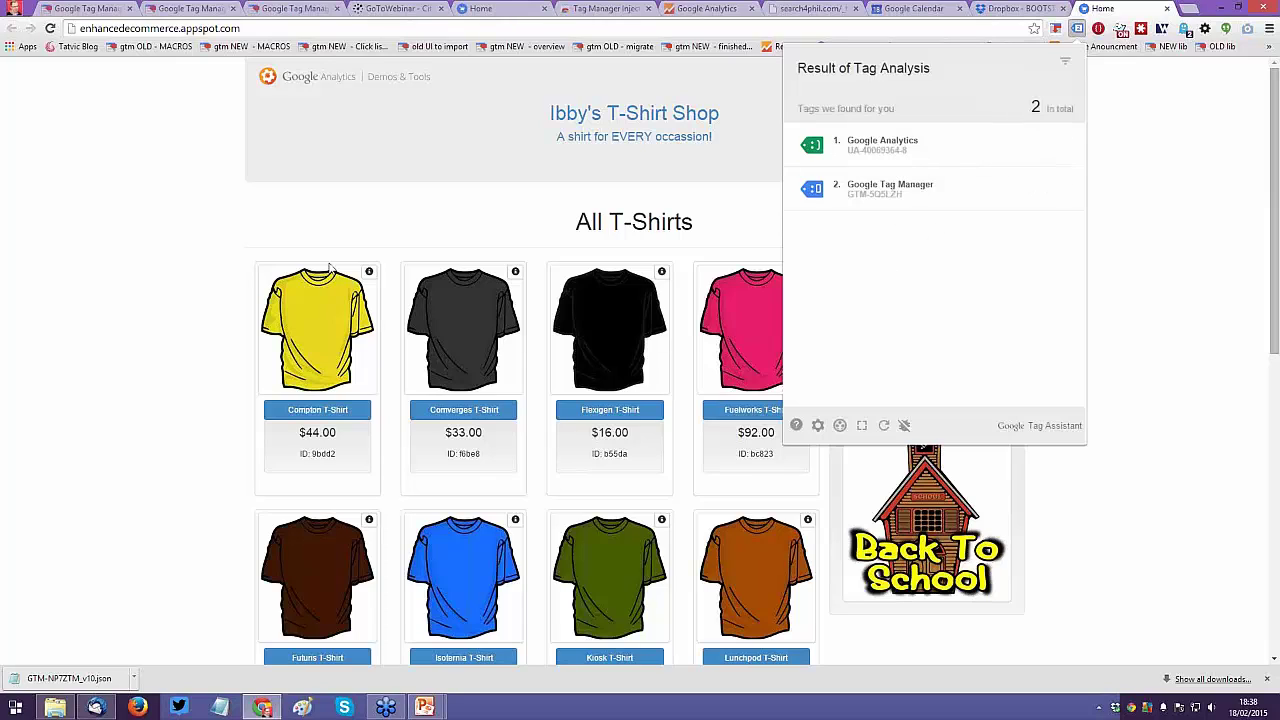
pyautogui.click(175, 230)
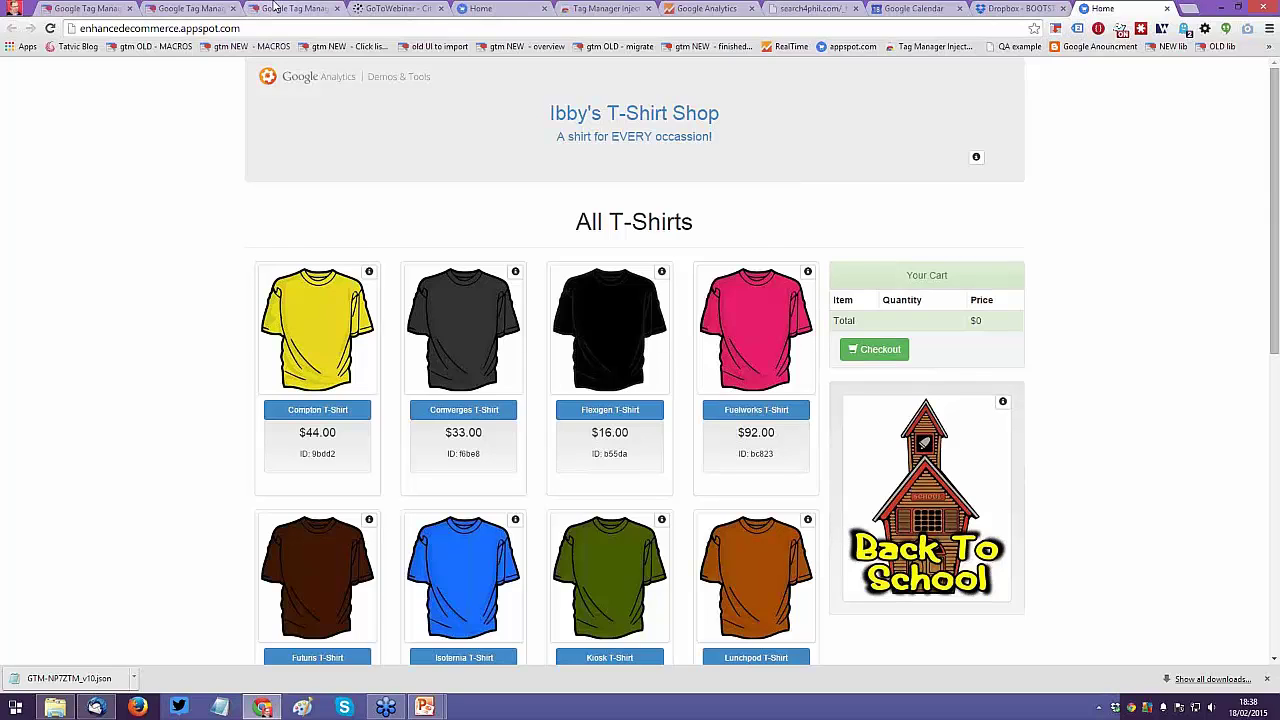
# Step: Copy the container ID from the Install Google Tag Manager snippet of the "01 empty account" container
pyautogui.click(275, 7)
pyautogui.click(381, 78)
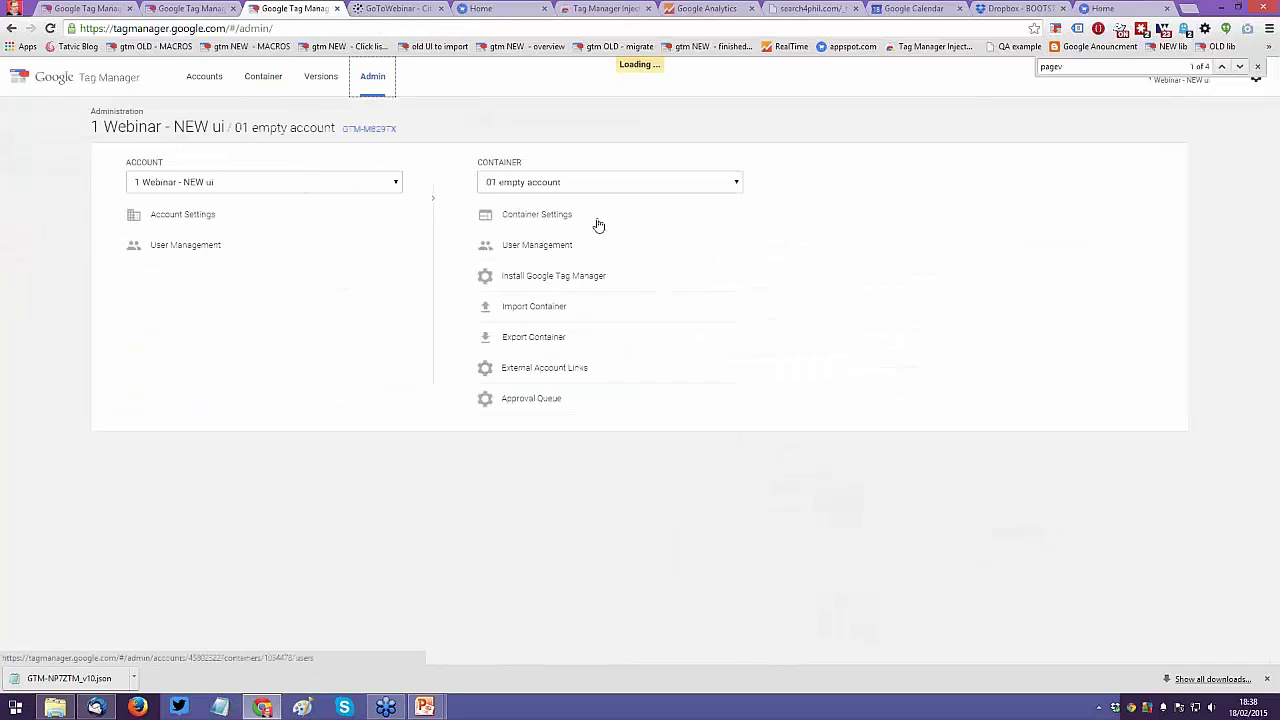
pyautogui.click(625, 275)
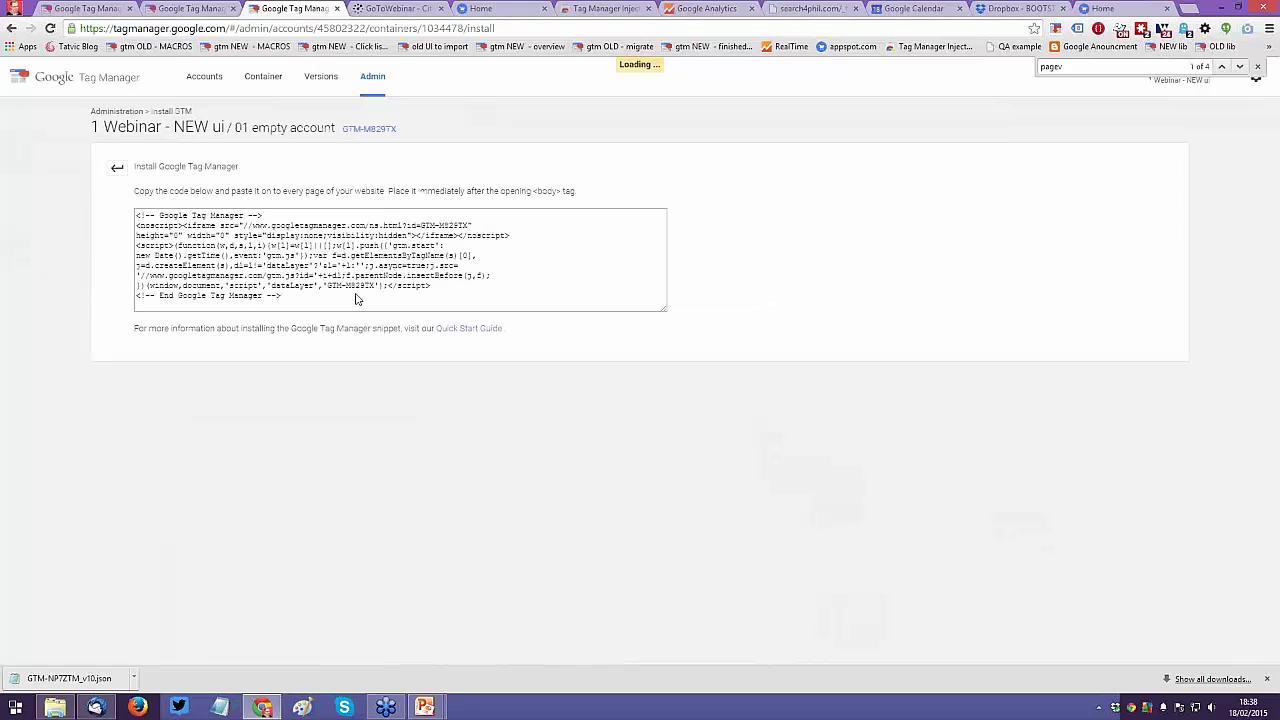
pyautogui.moveTo(328, 285); pyautogui.dragTo(375, 285)
pyautogui.hotkey('ctrl', 'c')
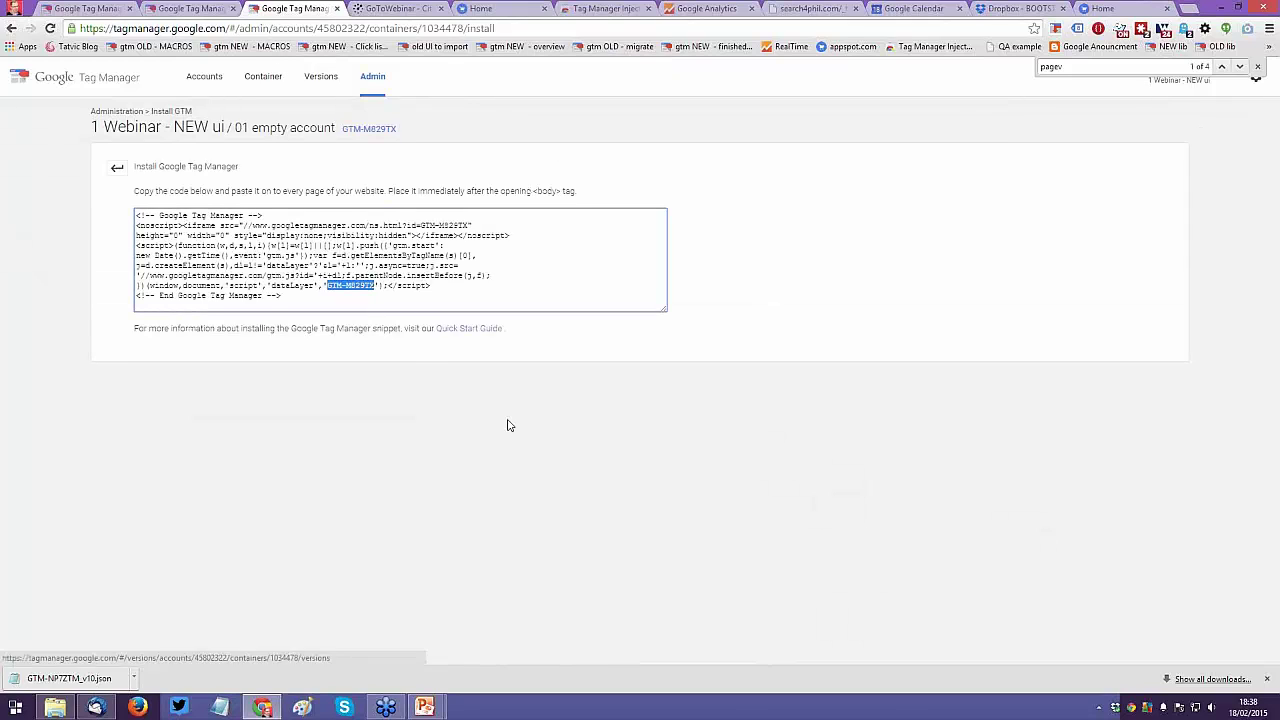
# Step: Paste the copied container ID GTM-M829TX into a blank Notepad document and return to Tag Manager
pyautogui.click(222, 708)
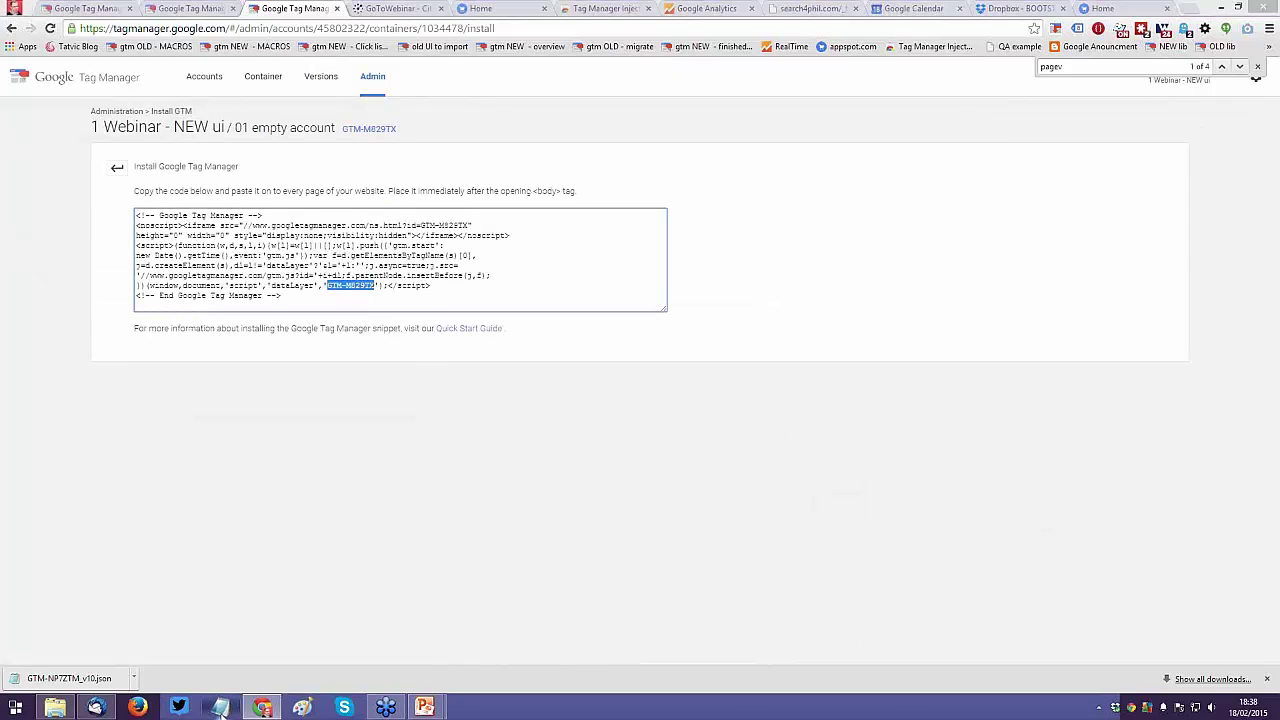
pyautogui.hotkey('ctrl', 'v')
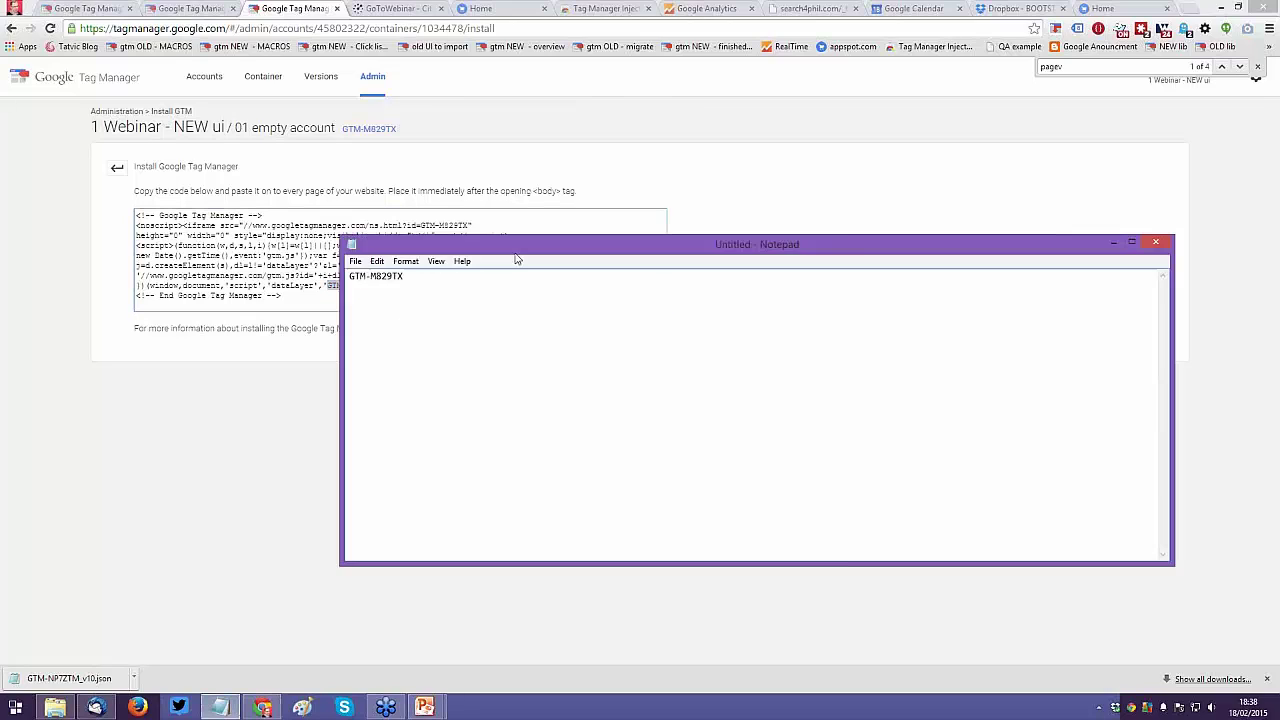
pyautogui.moveTo(338, 340); pyautogui.dragTo(855, 340)
pyautogui.click(546, 390)
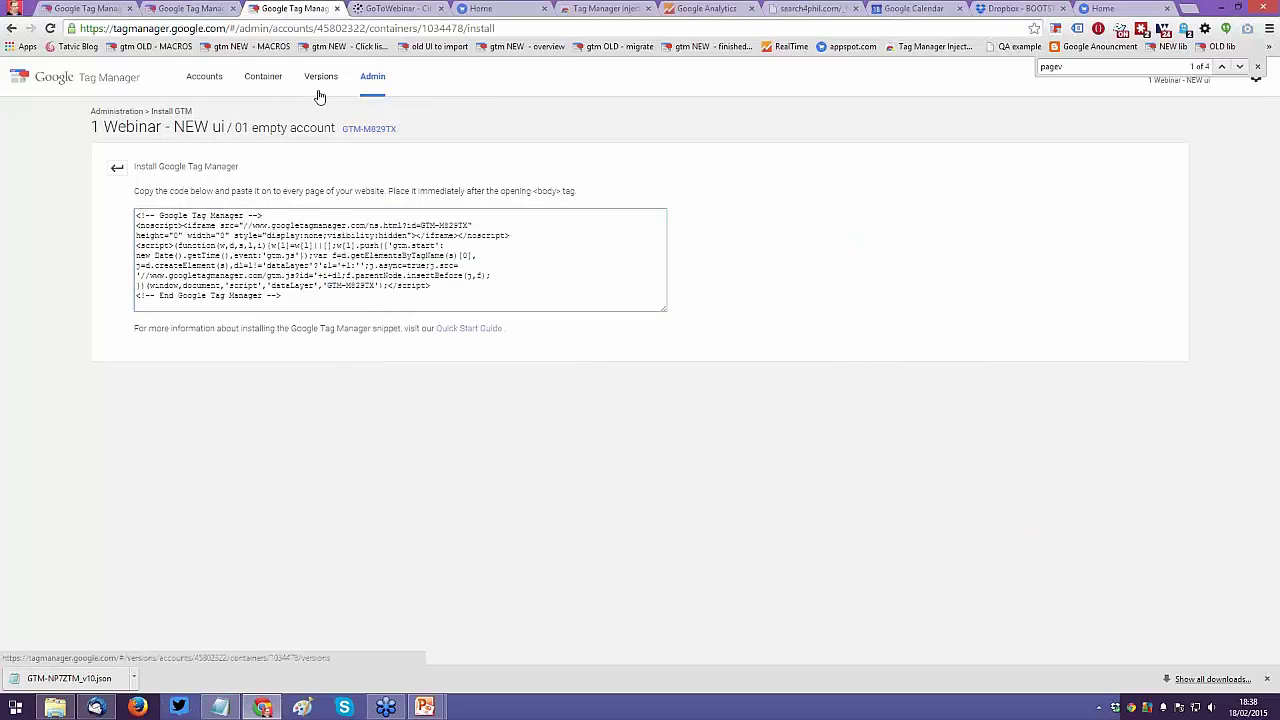
# Step: Check the container's version list, dismiss the "pagev" page search and go to the container overview
pyautogui.click(320, 78)
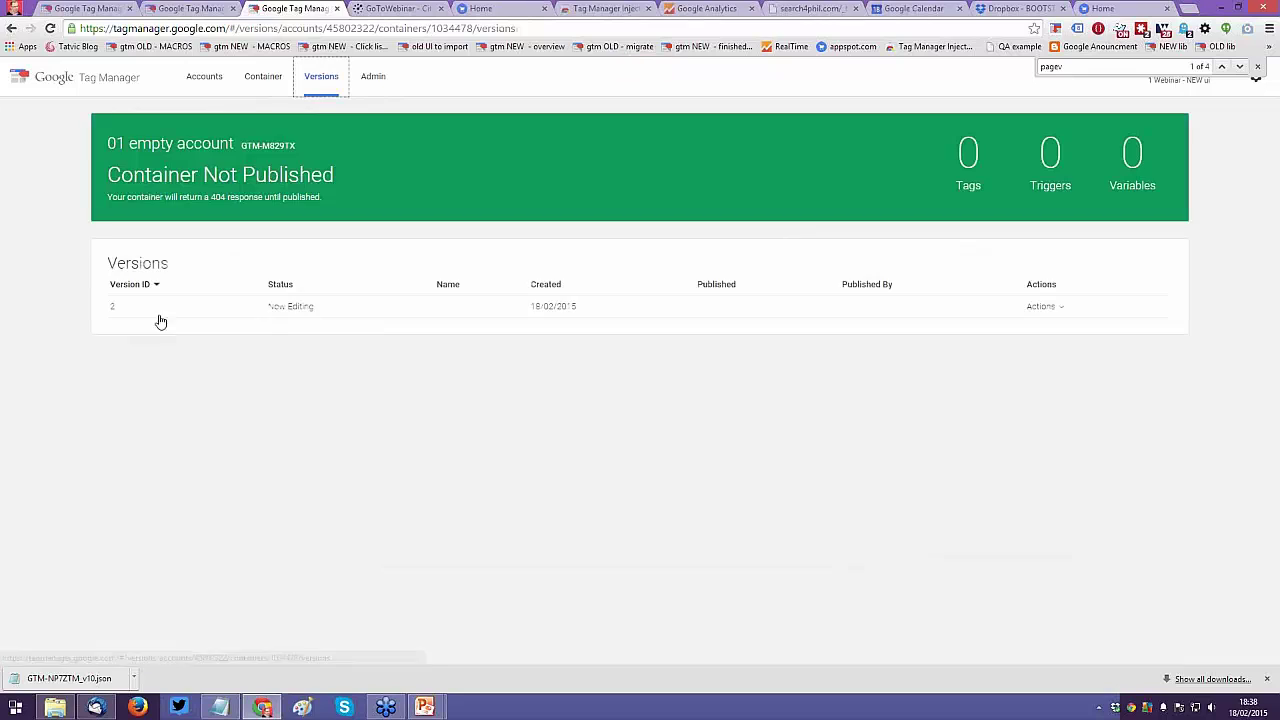
pyautogui.click(373, 78)
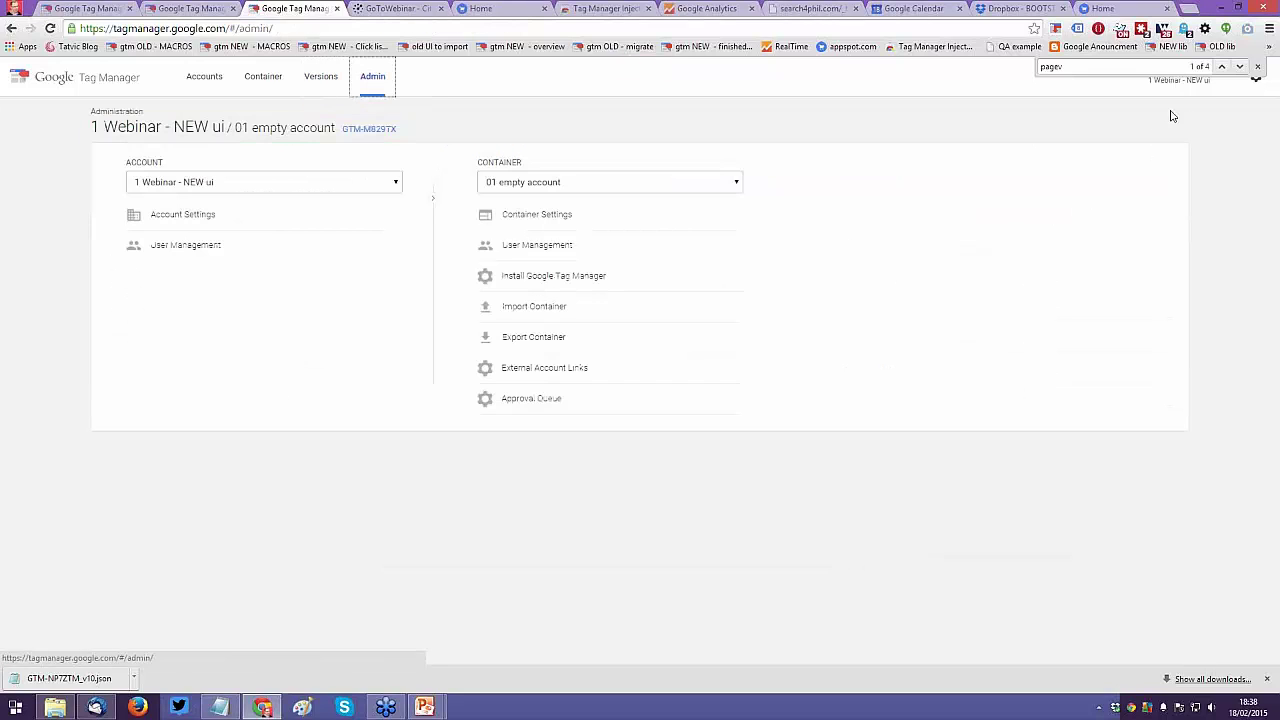
pyautogui.click(1258, 67)
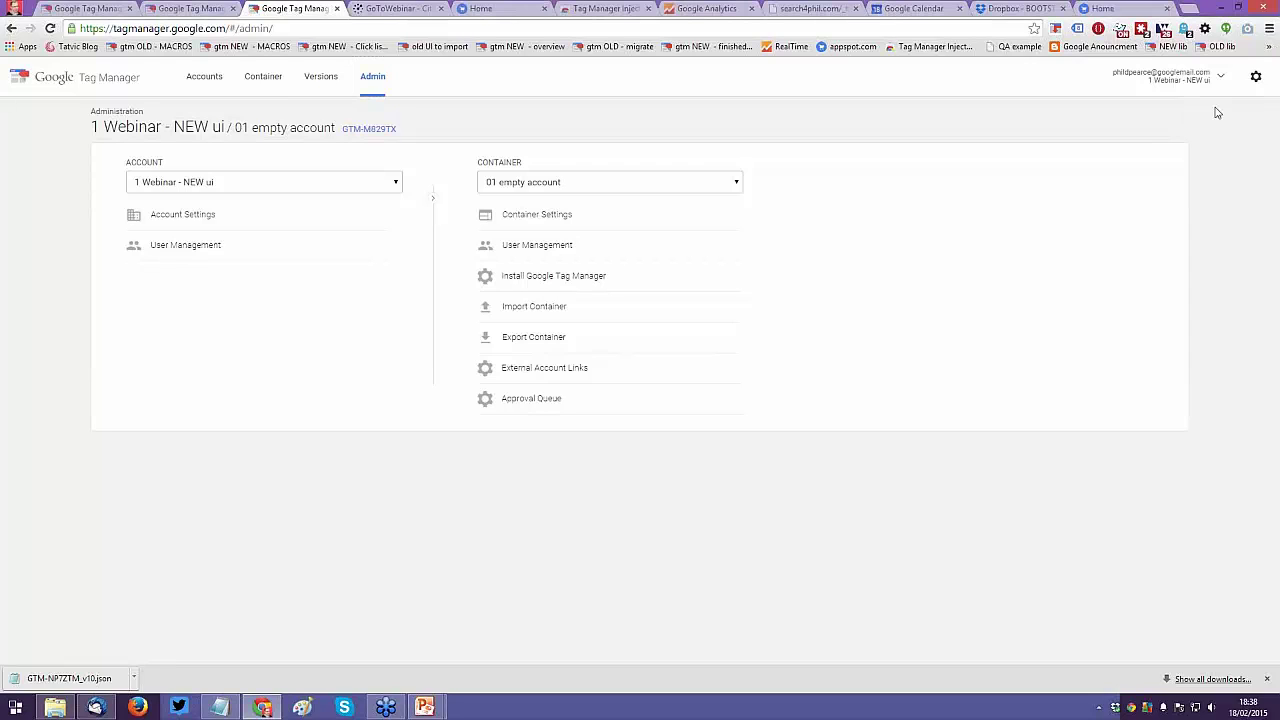
pyautogui.click(321, 77)
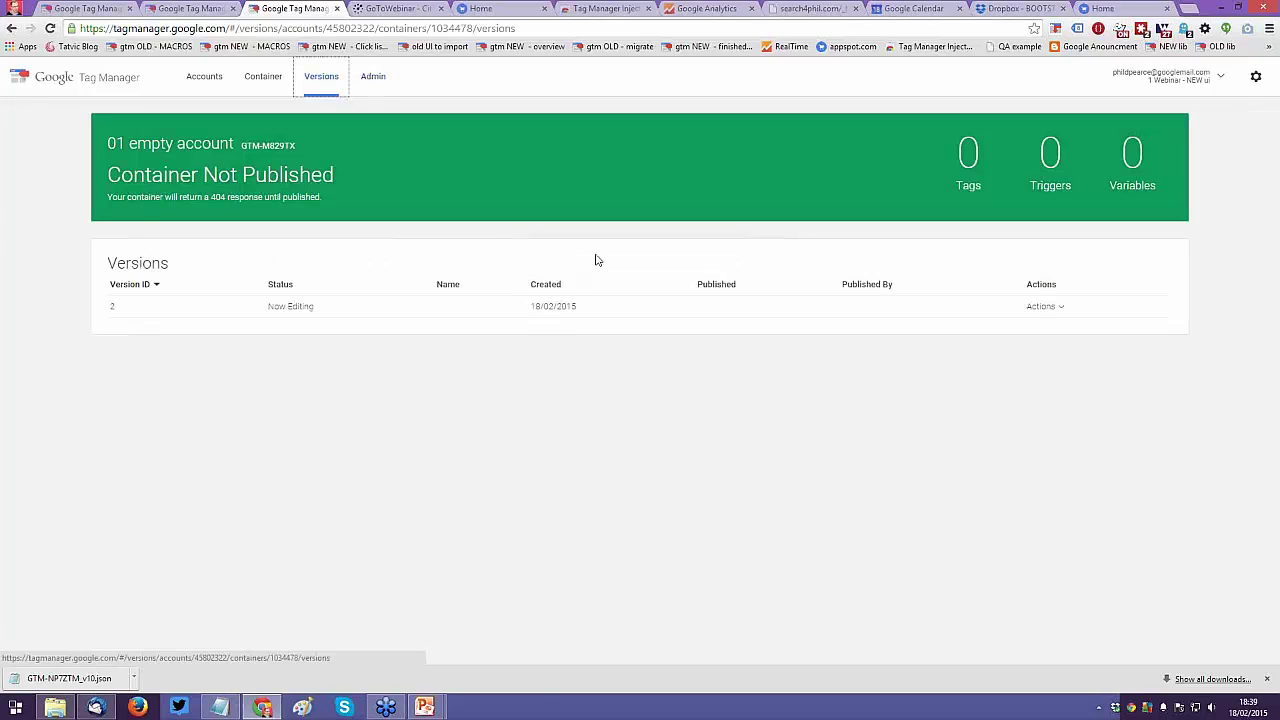
pyautogui.click(263, 77)
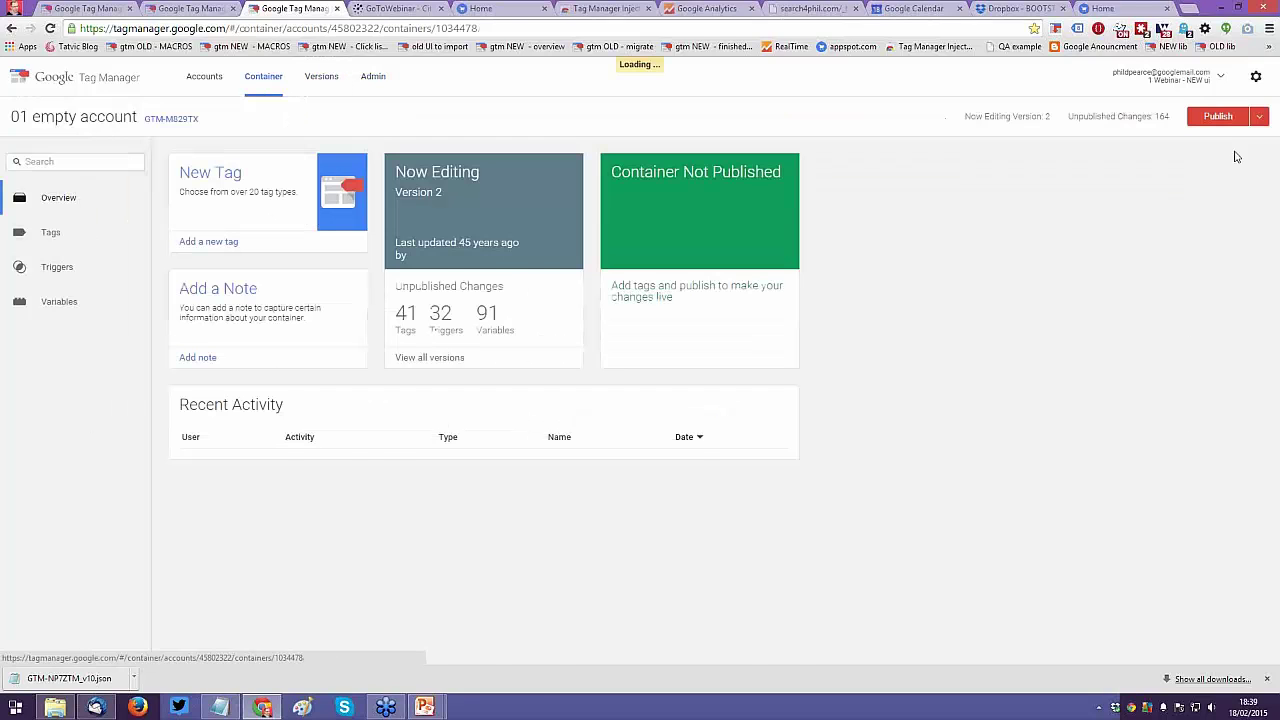
# Step: Save the "01 empty account" draft as a new container version and start preview and debug mode
pyautogui.click(1249, 116)
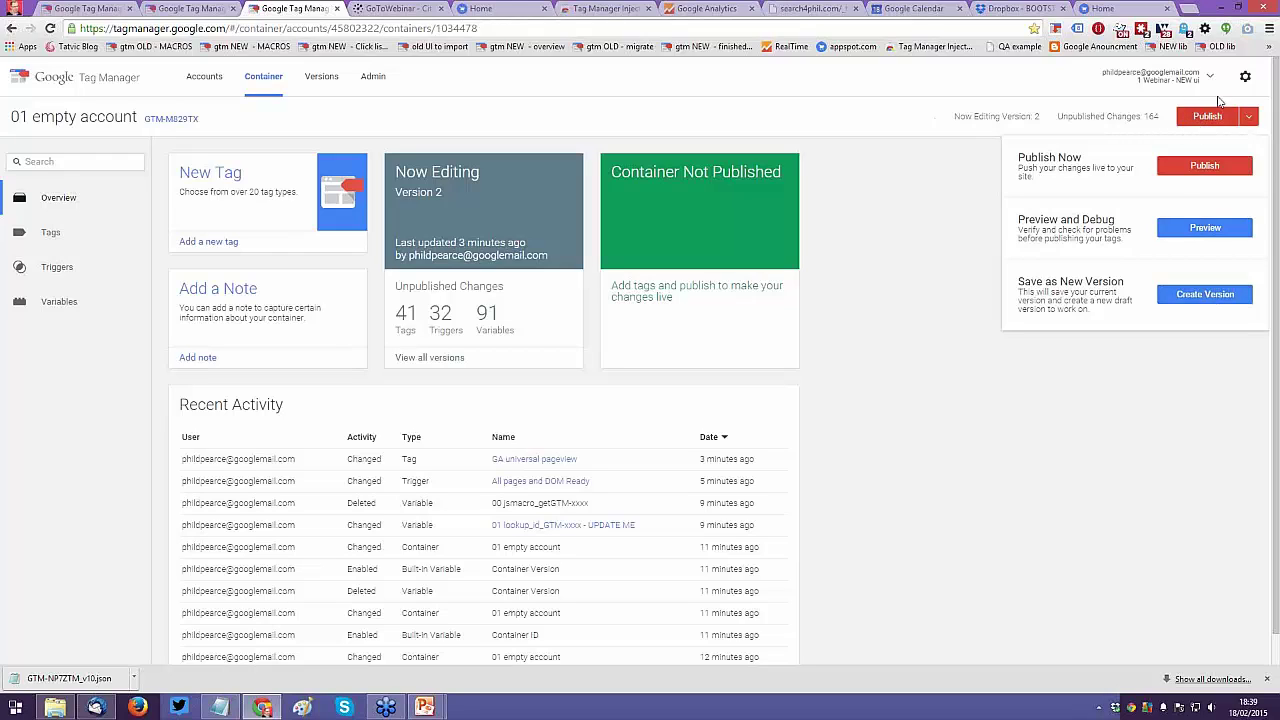
pyautogui.click(1188, 293)
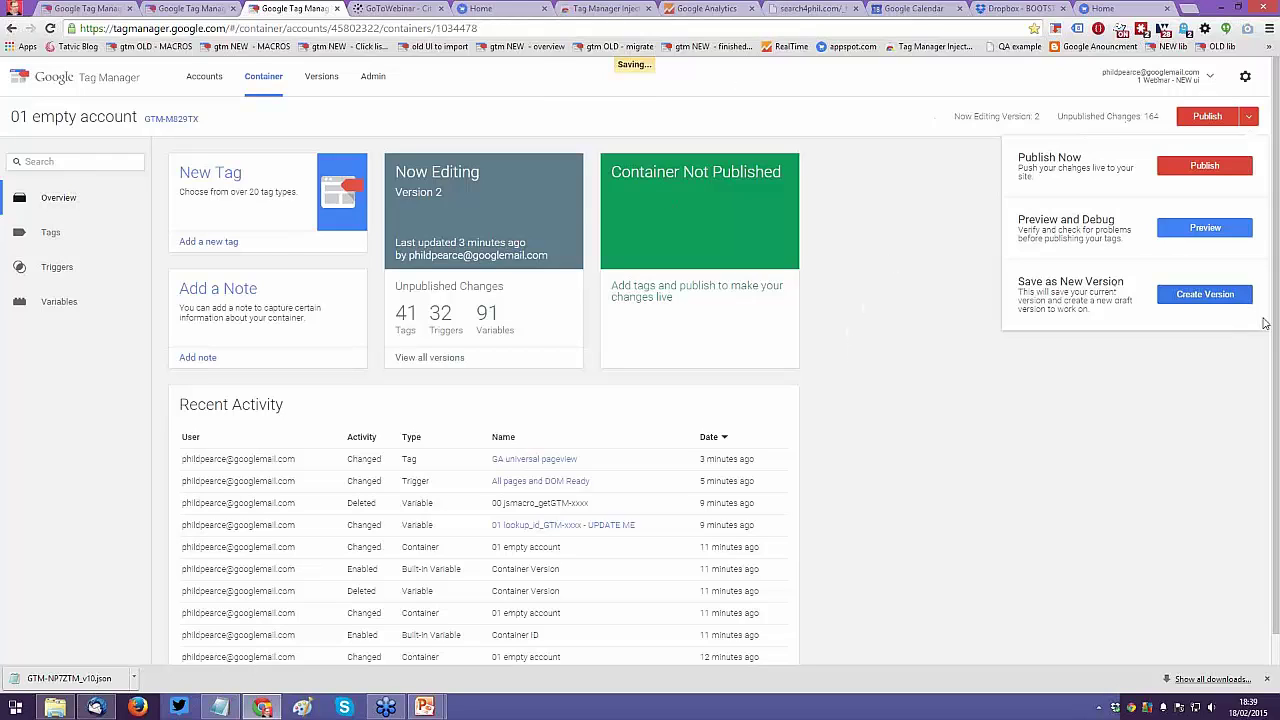
pyautogui.click(1195, 233)
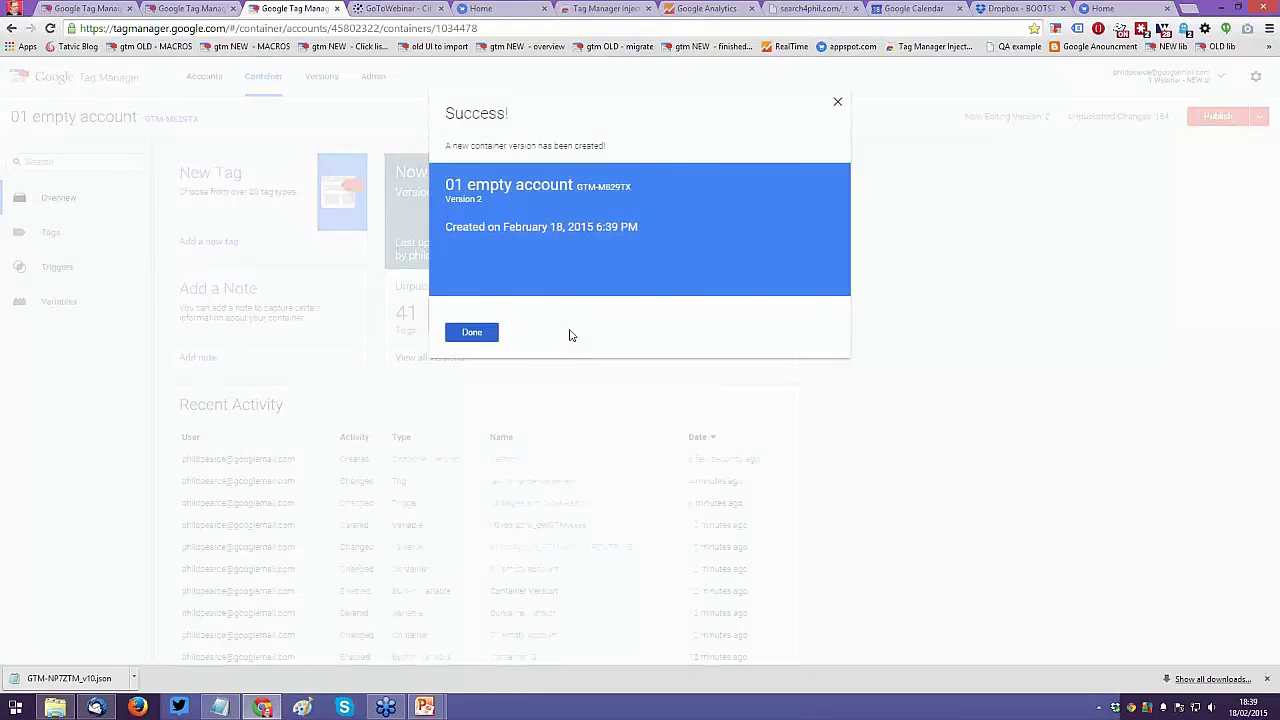
pyautogui.click(472, 332)
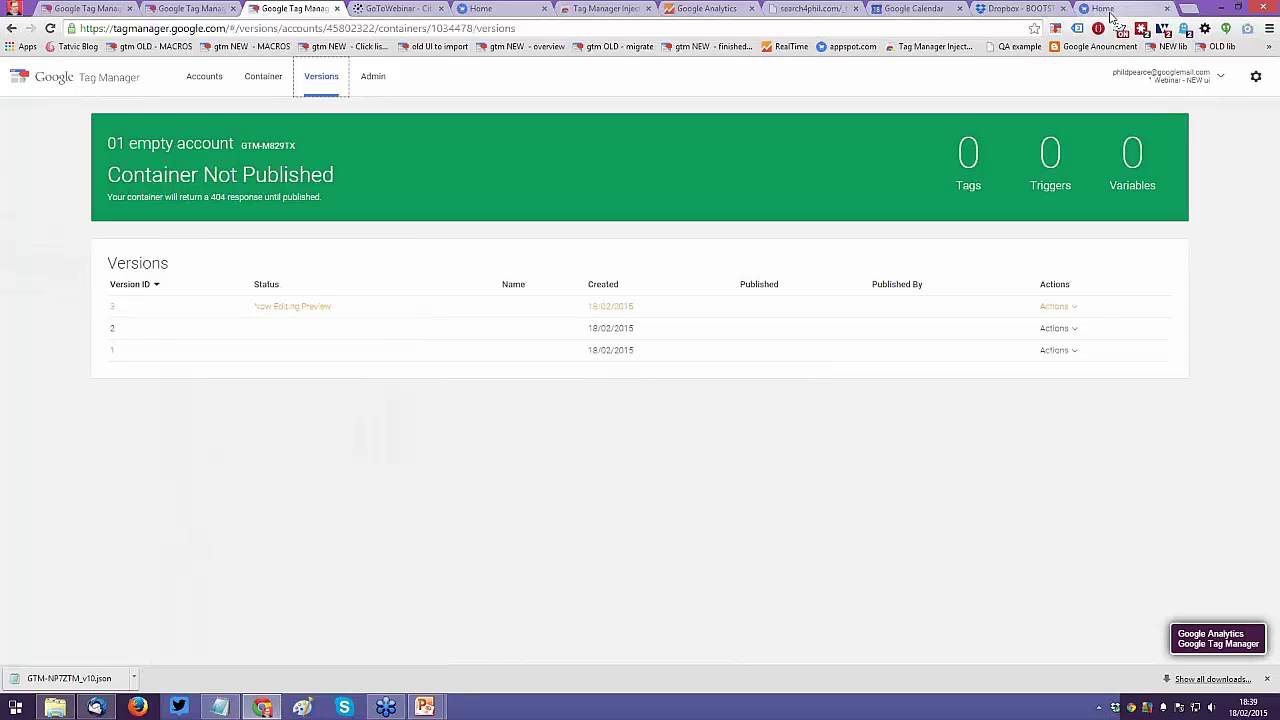
# Step: Inject container GTM-M829TX into the T-shirt shop page with Tag Manager Injector and reload the page
pyautogui.click(1108, 12)
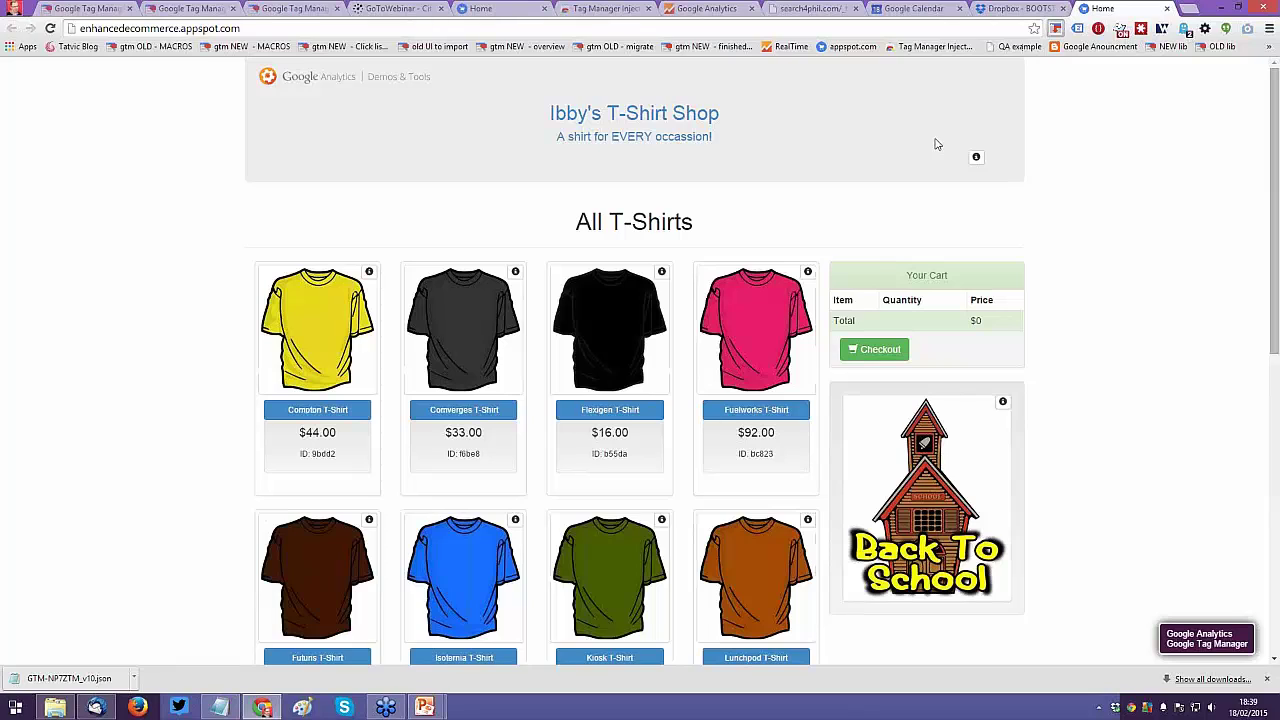
pyautogui.click(1055, 28)
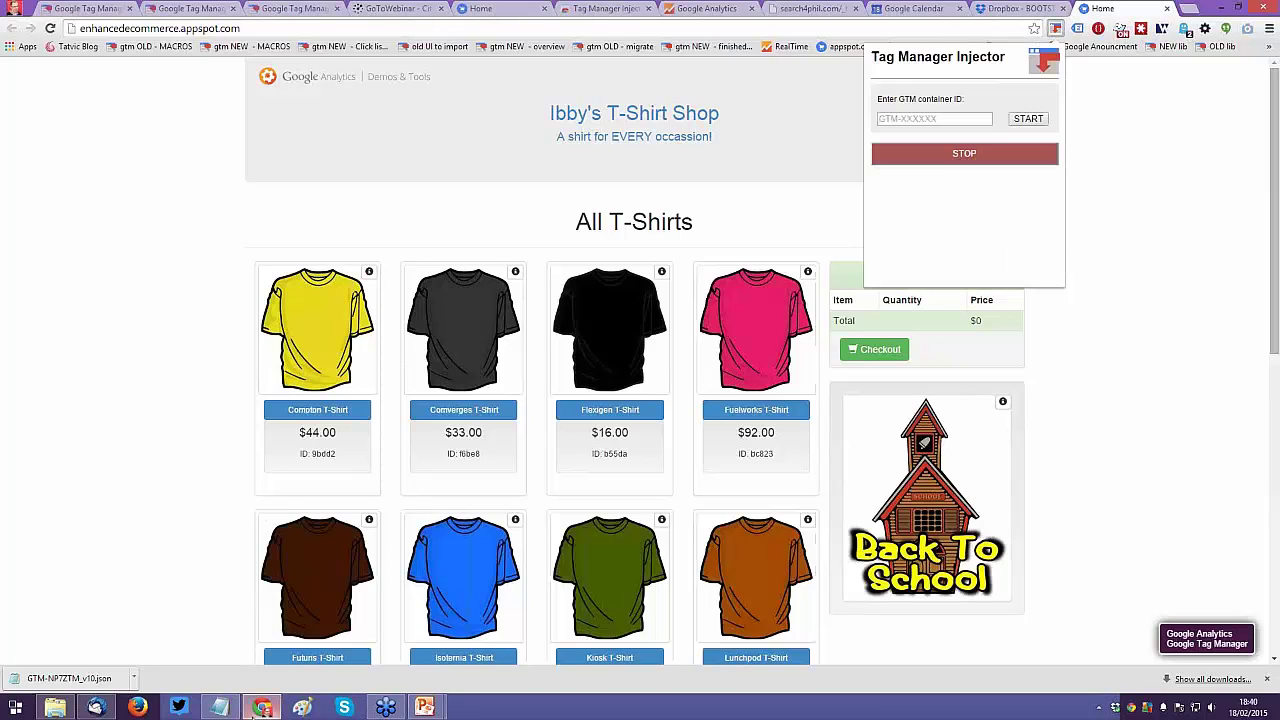
pyautogui.hotkey('ctrl', 'v')
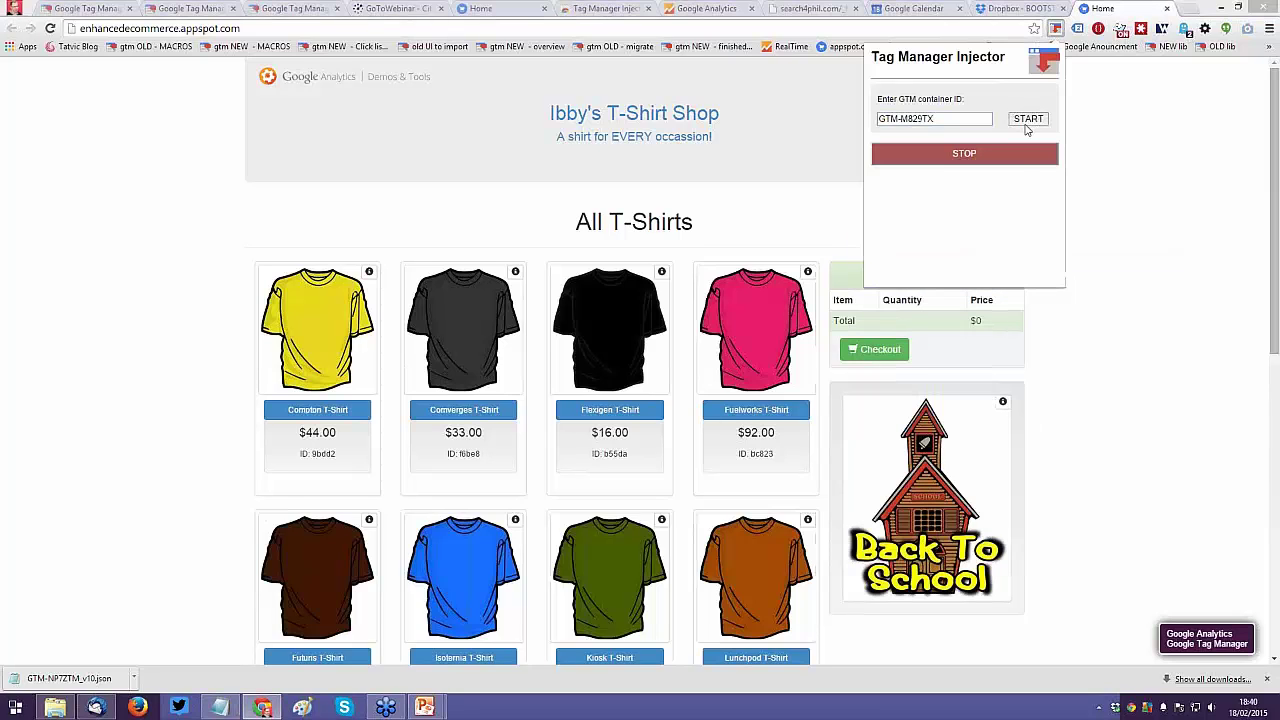
pyautogui.click(1028, 124)
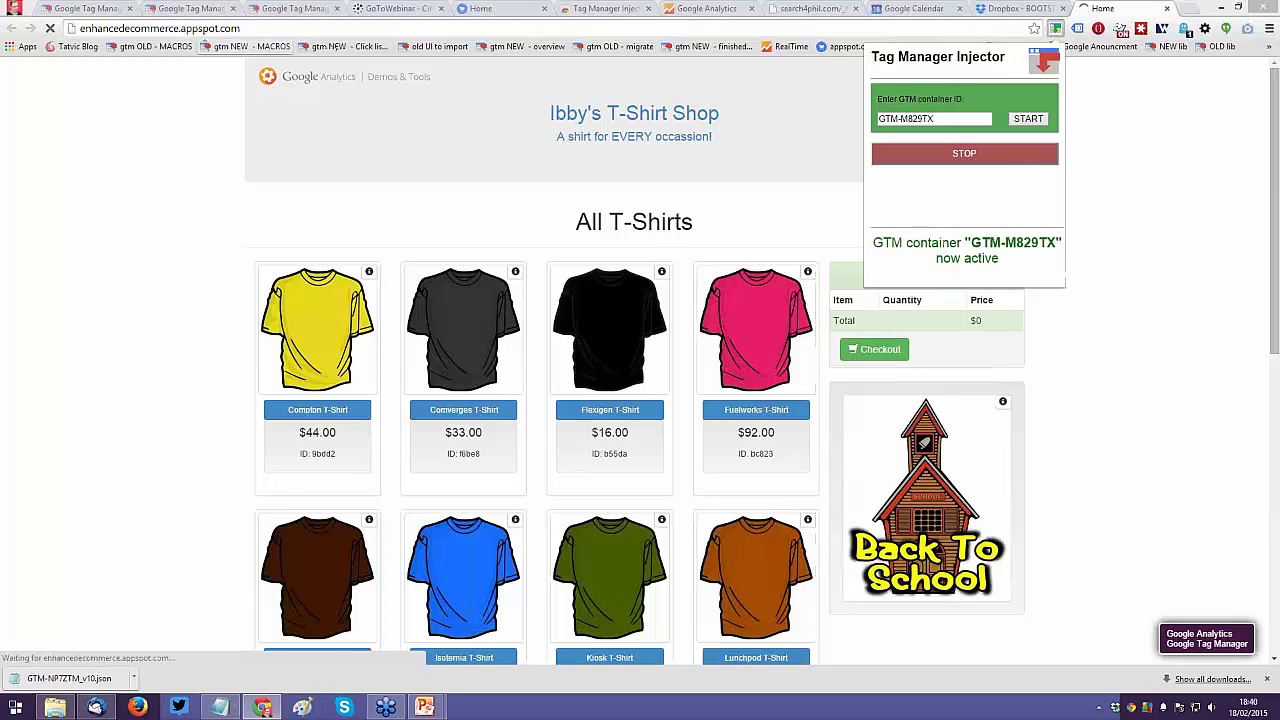
pyautogui.click(212, 28)
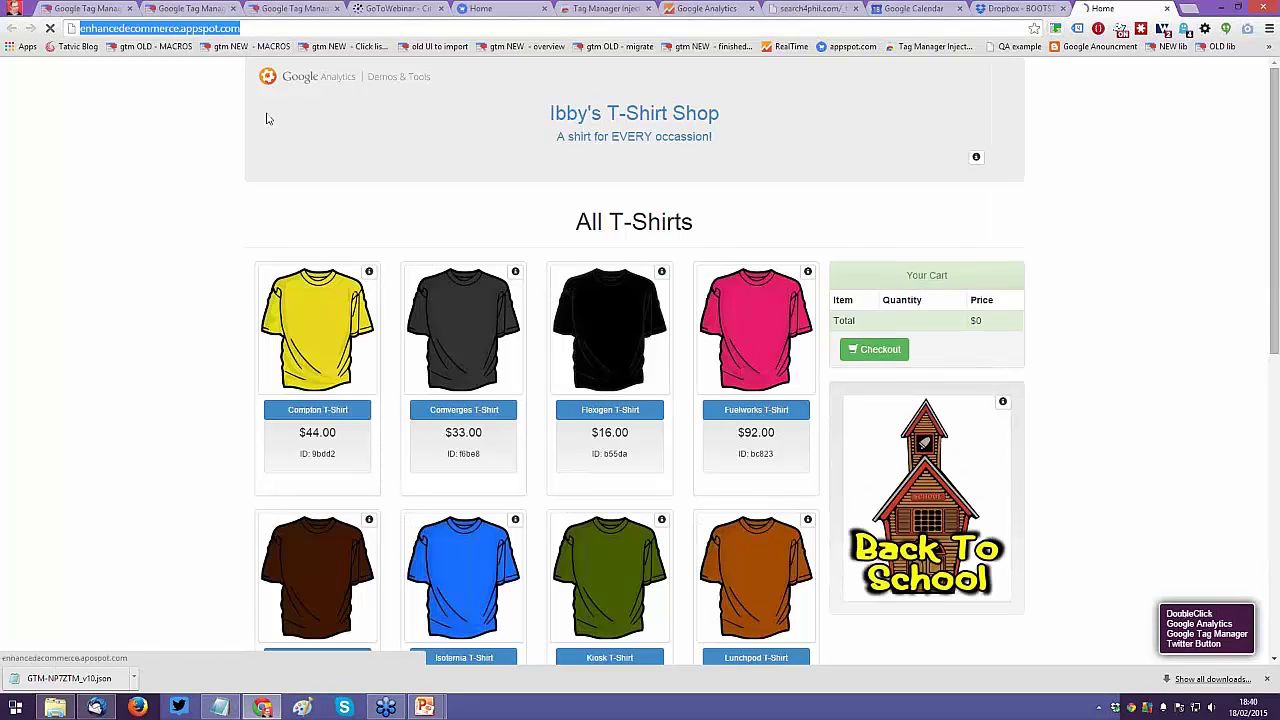
# Step: Reload the T-shirt shop page so that the Tag Manager preview pane loads with it
pyautogui.press('Return')
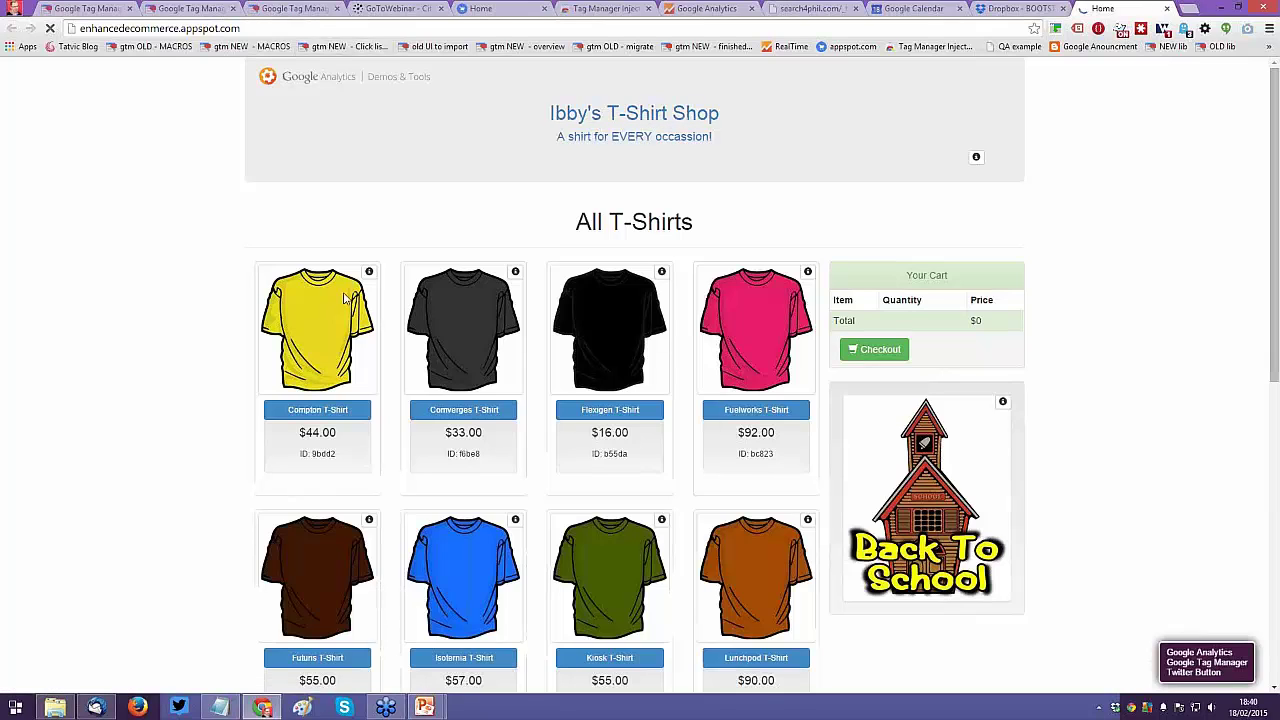
pyautogui.click(220, 29)
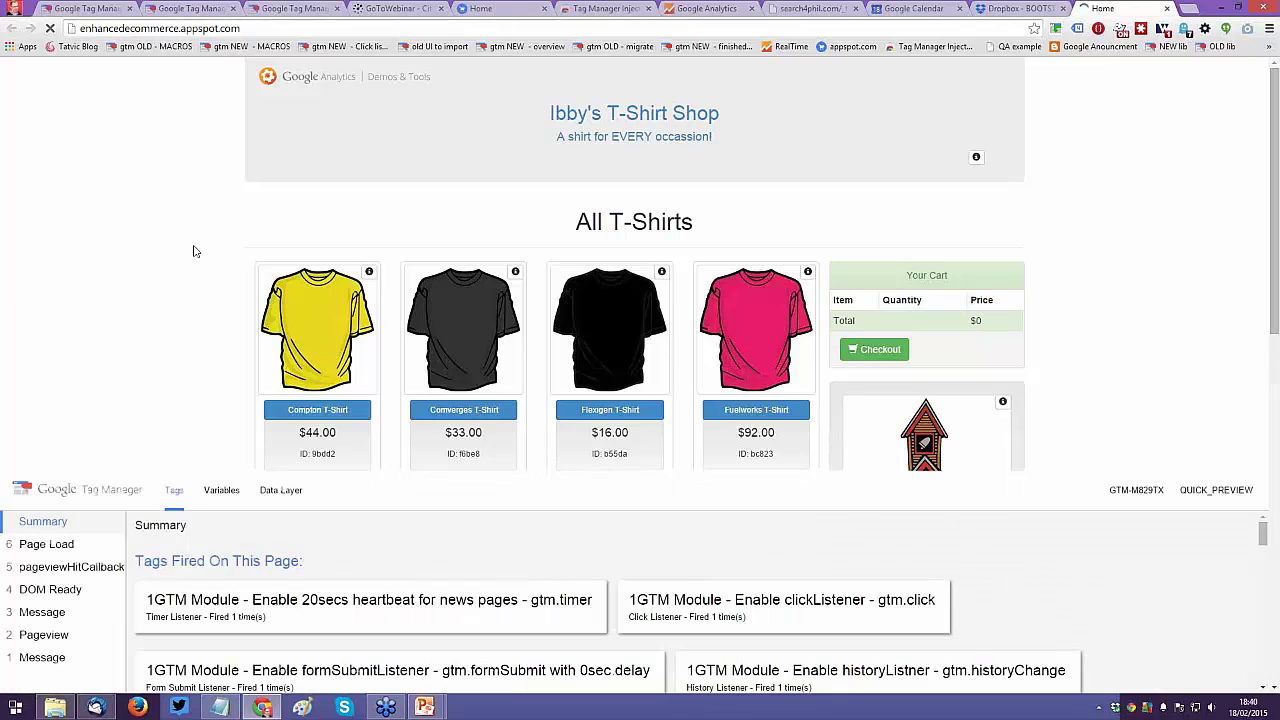
pyautogui.press('Return')
# Step: Review the tags fired on the page in the preview pane and open the details of "GA universal pageview"
pyautogui.scroll(-1, 243, 632)
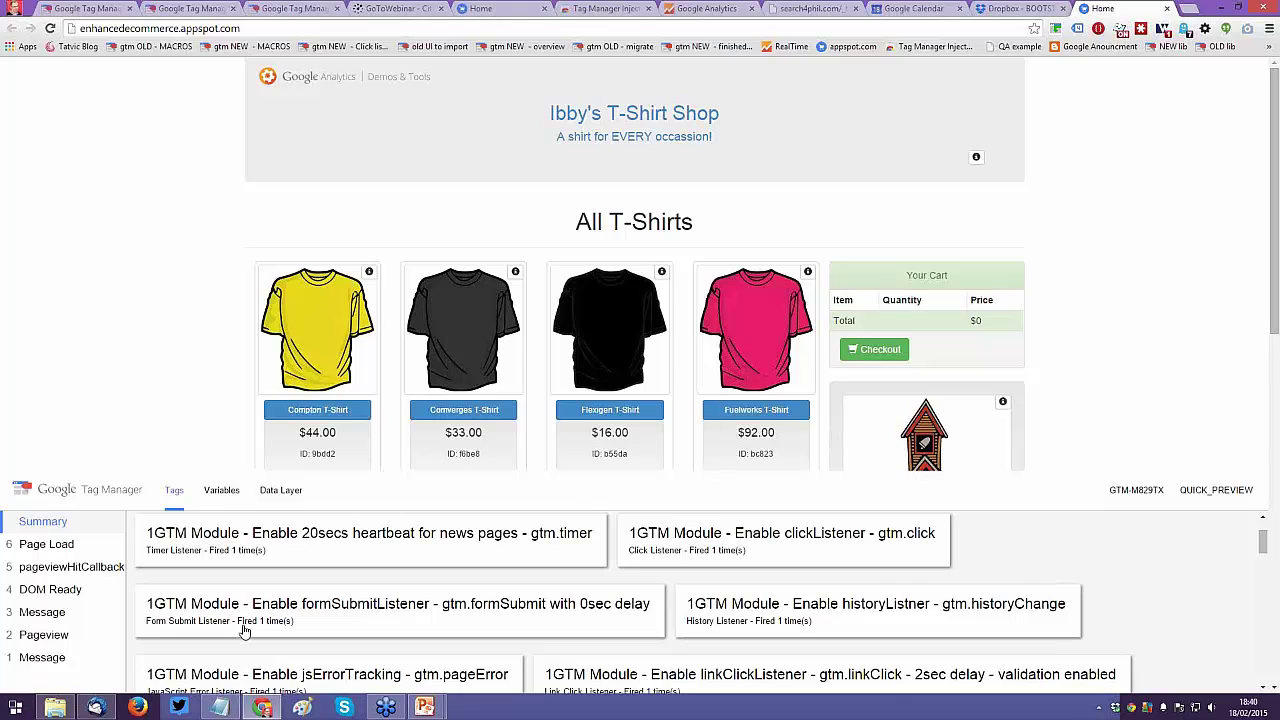
pyautogui.scroll(-2, 243, 630)
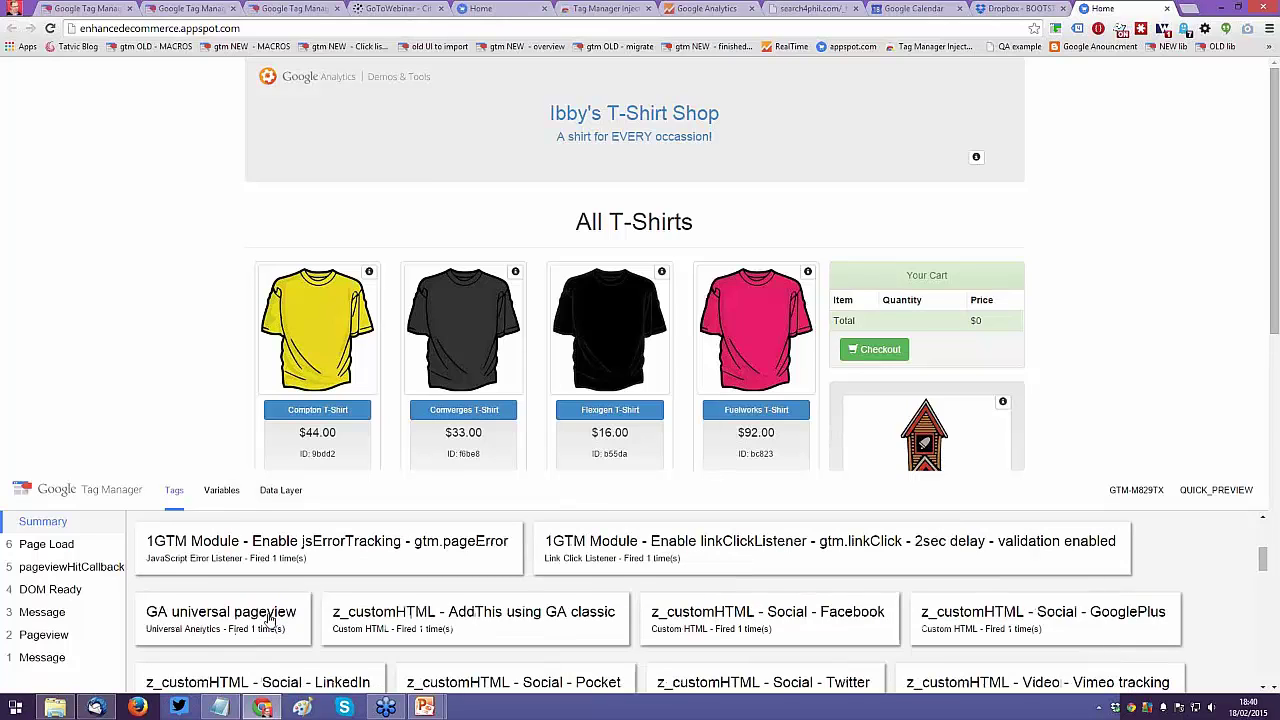
pyautogui.scroll(-1, 268, 620)
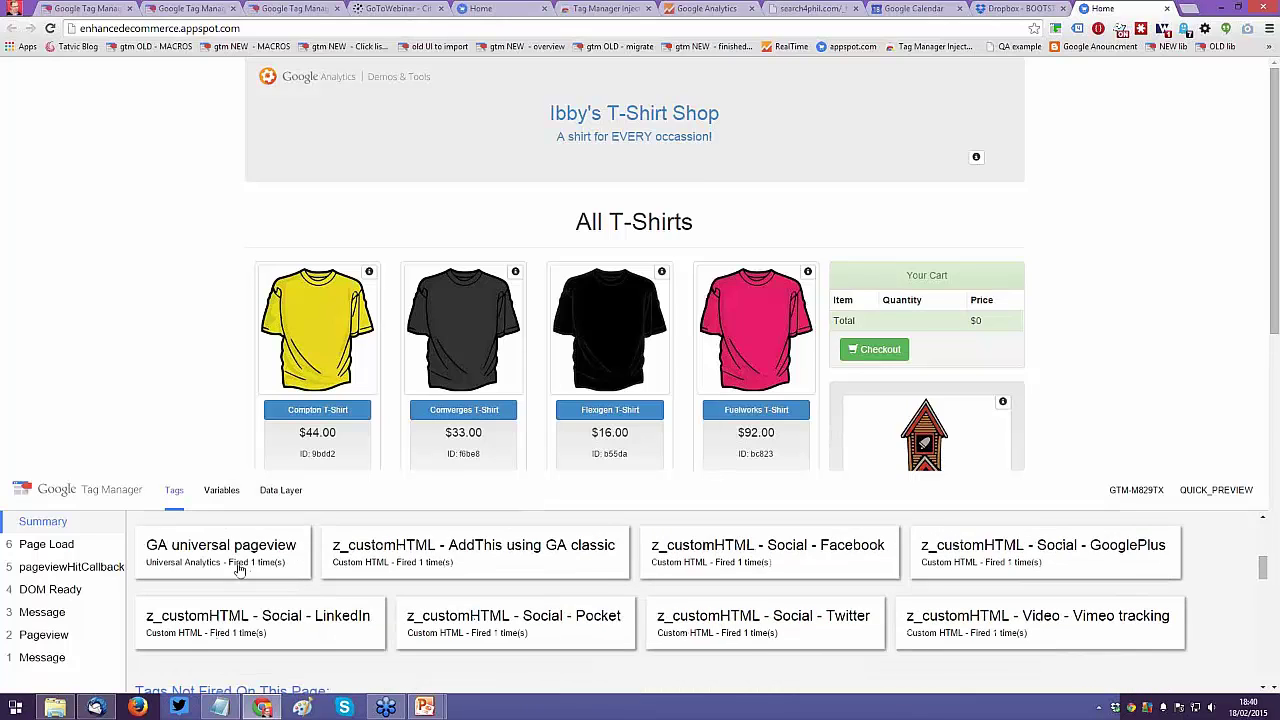
pyautogui.click(243, 560)
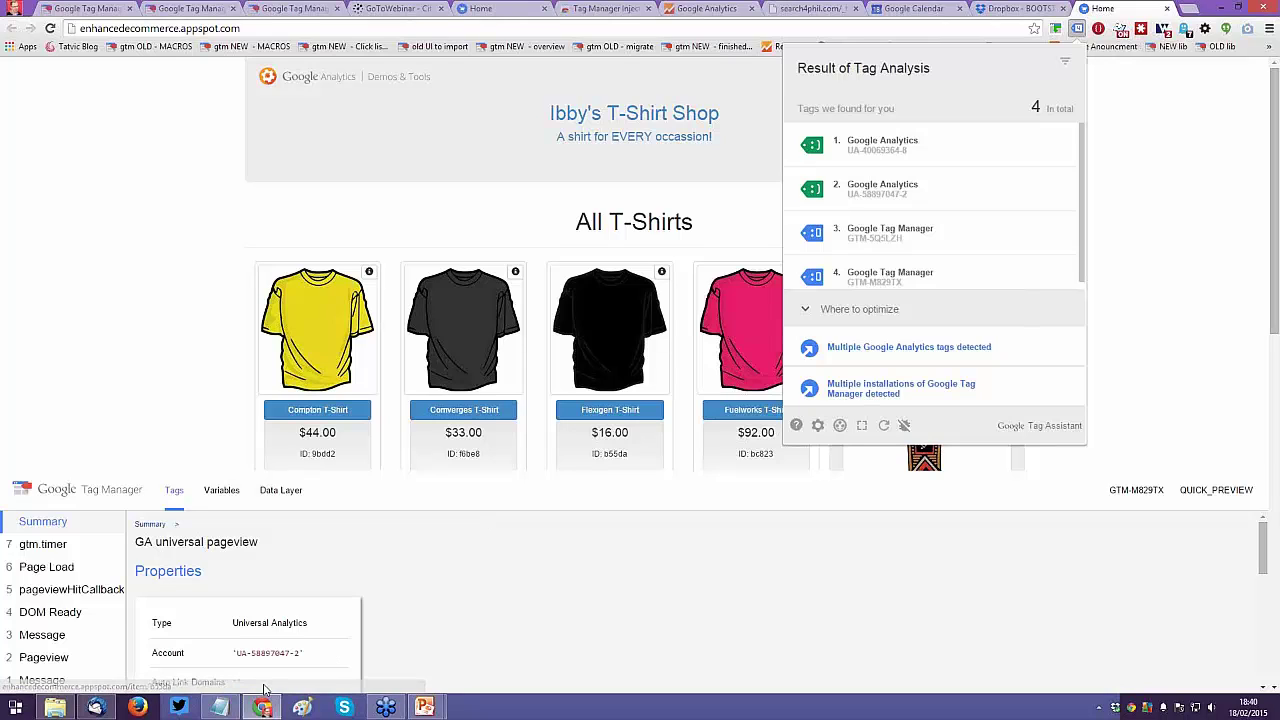
# Step: Compare the container ID in Notepad with Tag Assistant's results and inspect the second Google Analytics tag's metadata
pyautogui.click(222, 707)
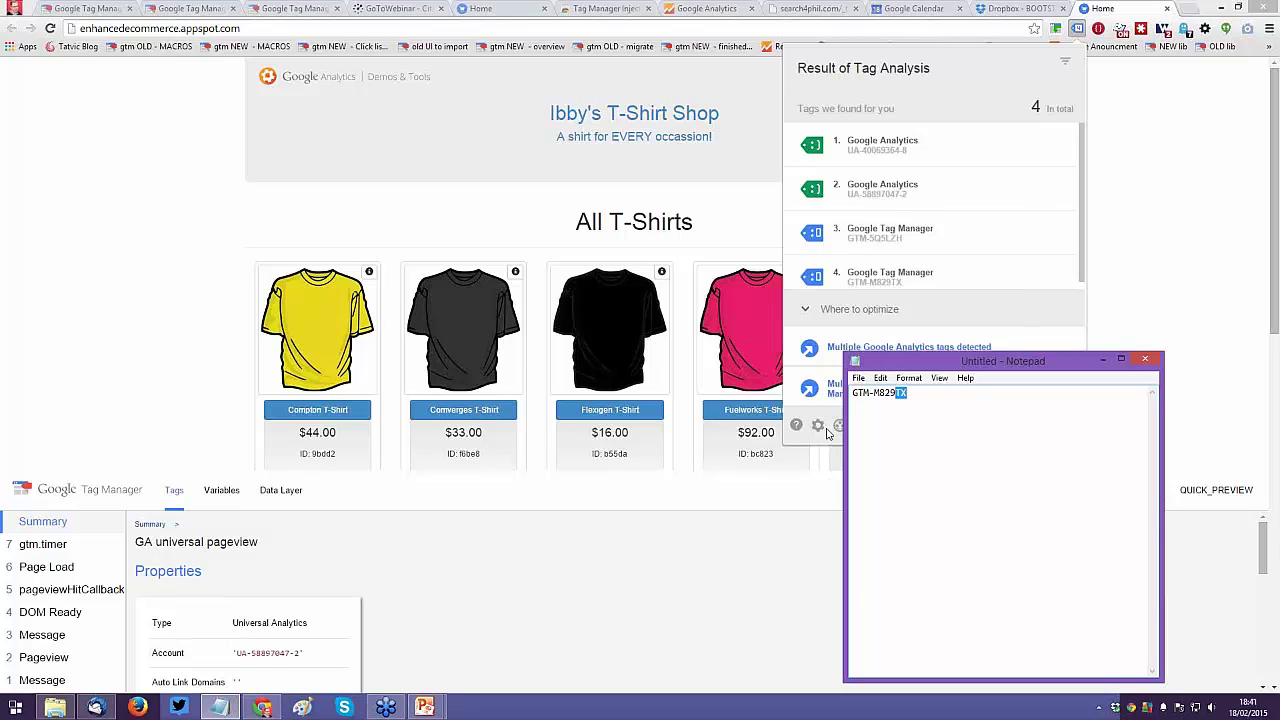
pyautogui.click(900, 200)
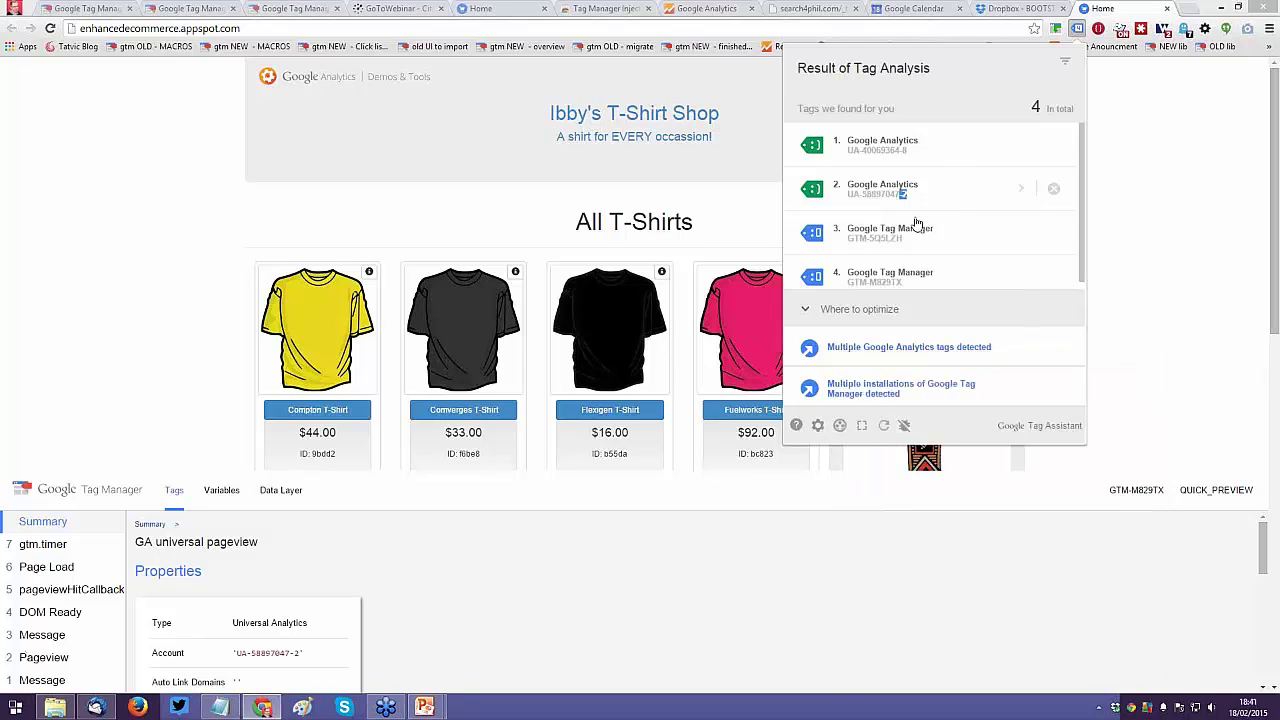
pyautogui.click(915, 216)
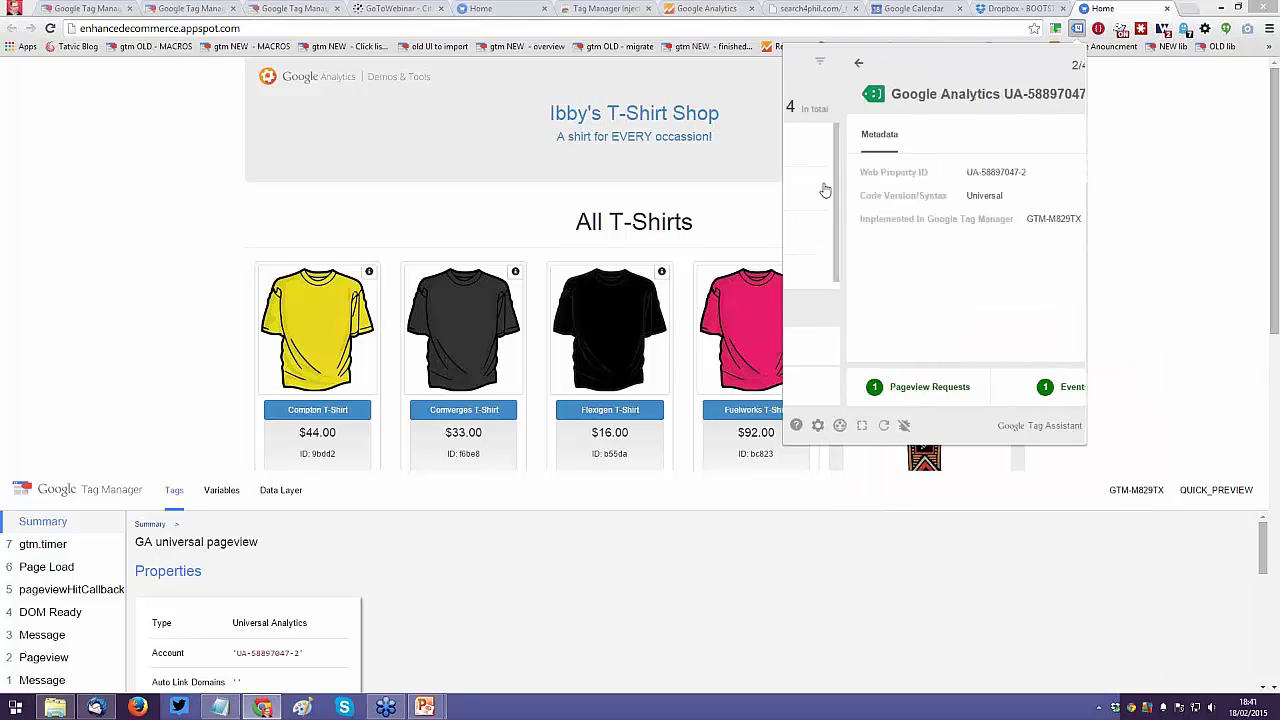
pyautogui.click(858, 62)
pyautogui.click(780, 80)
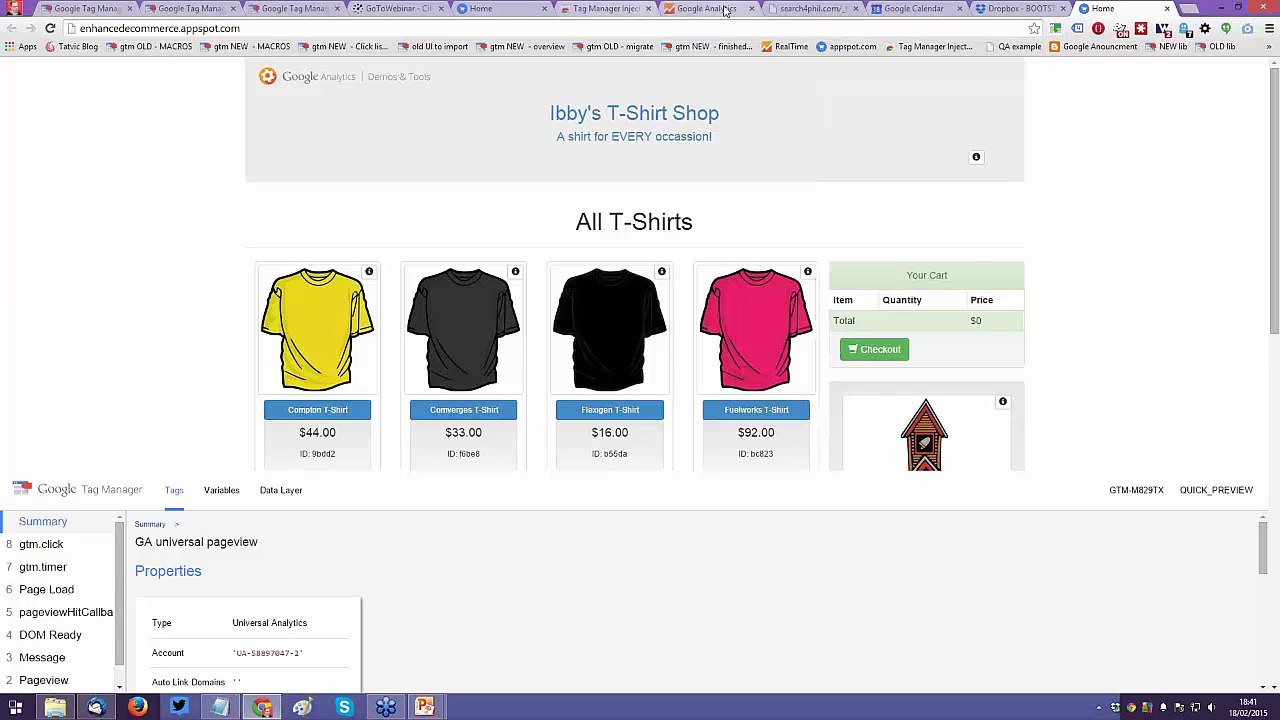
# Step: Open the Real-Time Overview report for the DEV enhancedecommerce.appspot.com view in Google Analytics
pyautogui.click(726, 10)
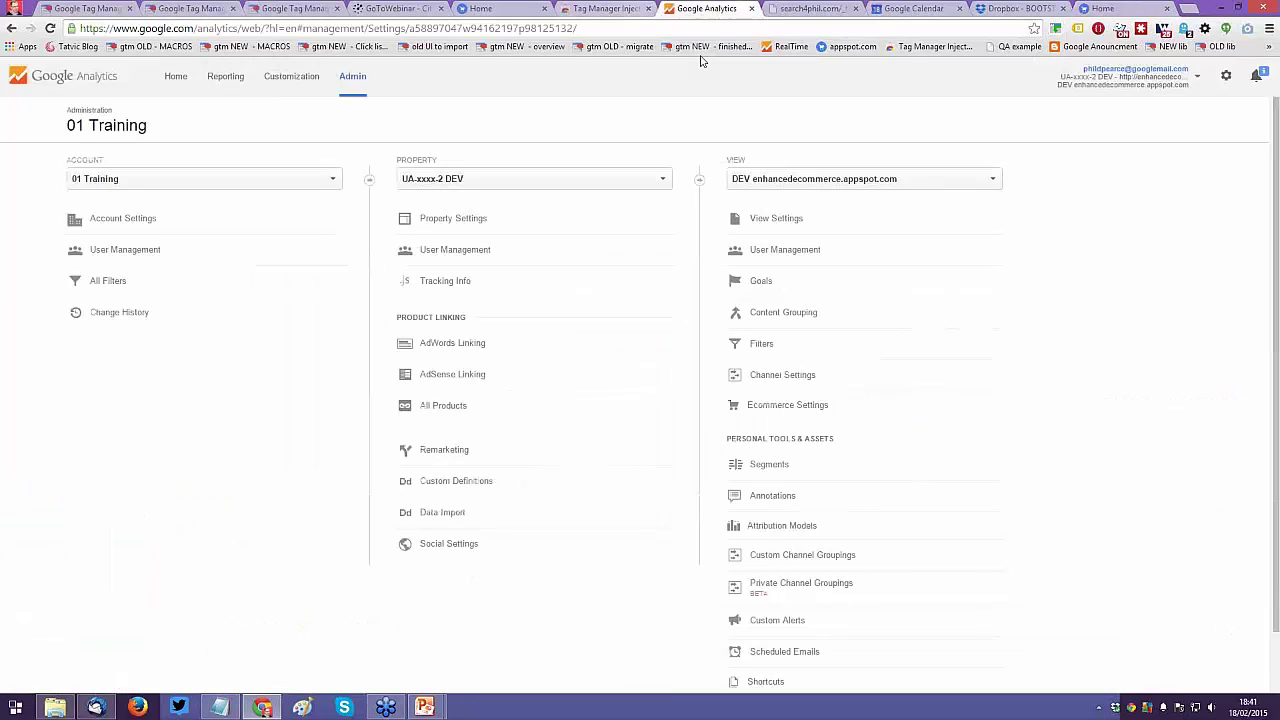
pyautogui.click(225, 78)
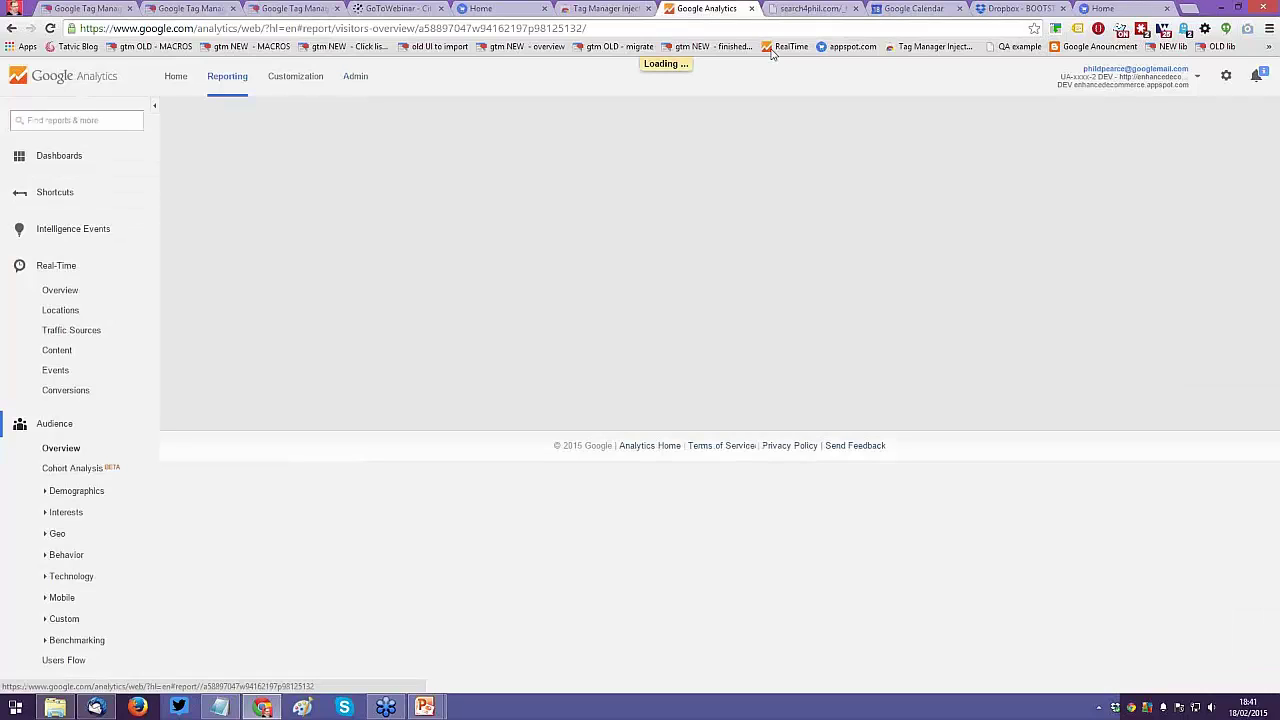
pyautogui.click(771, 49)
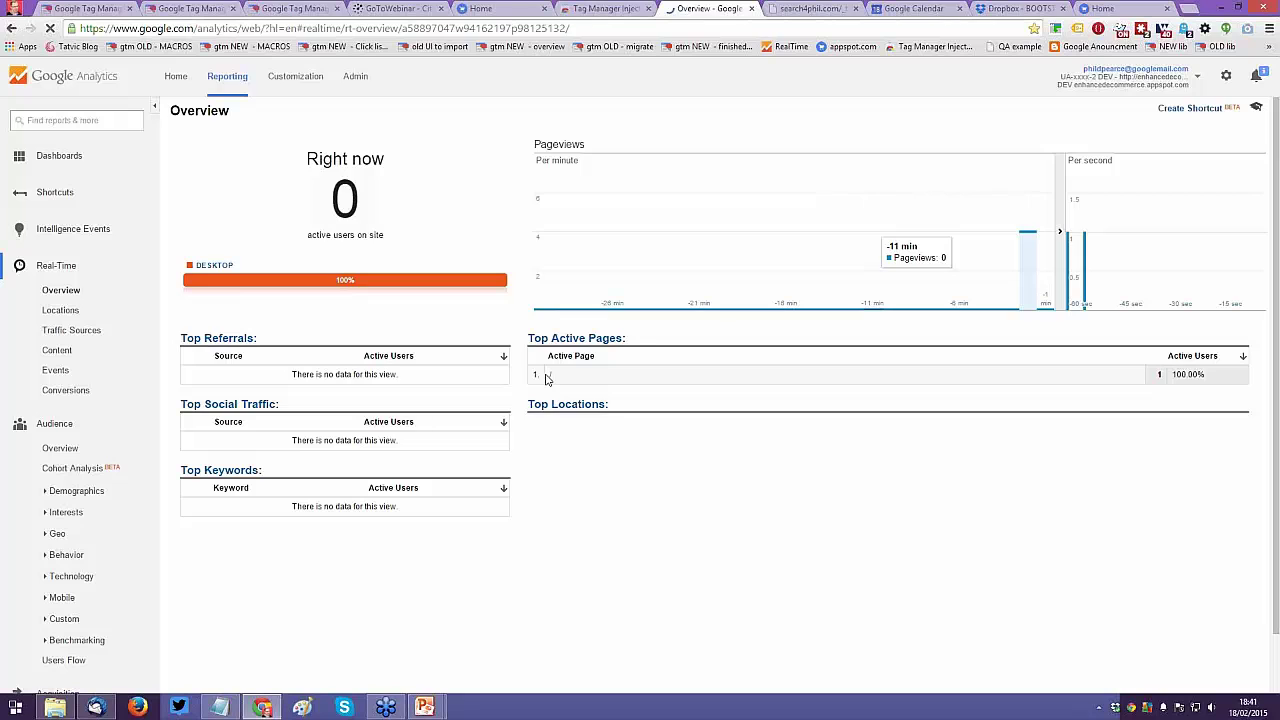
# Step: Return to the T-shirt shop and load the address enhancedecommerce.appspot.com/test to send a test pageview
pyautogui.click(1104, 8)
pyautogui.click(262, 27)
pyautogui.click(265, 29)
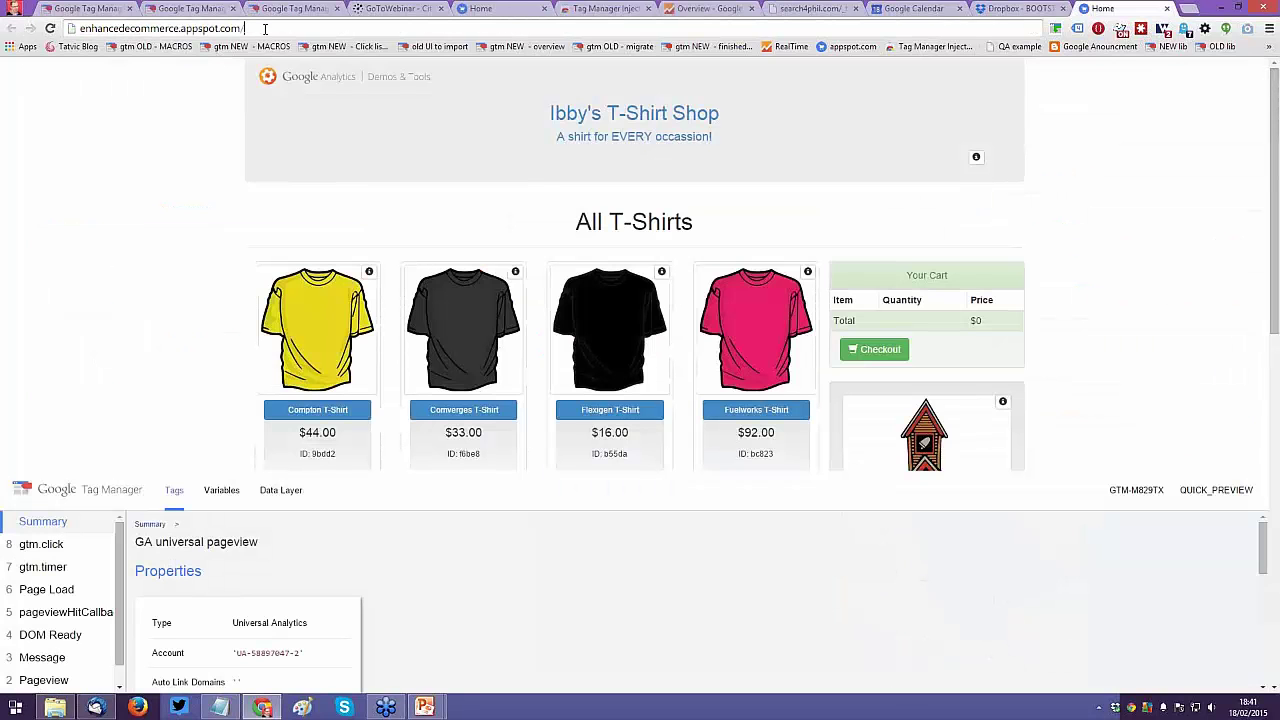
pyautogui.write('i')
pyautogui.write('t')
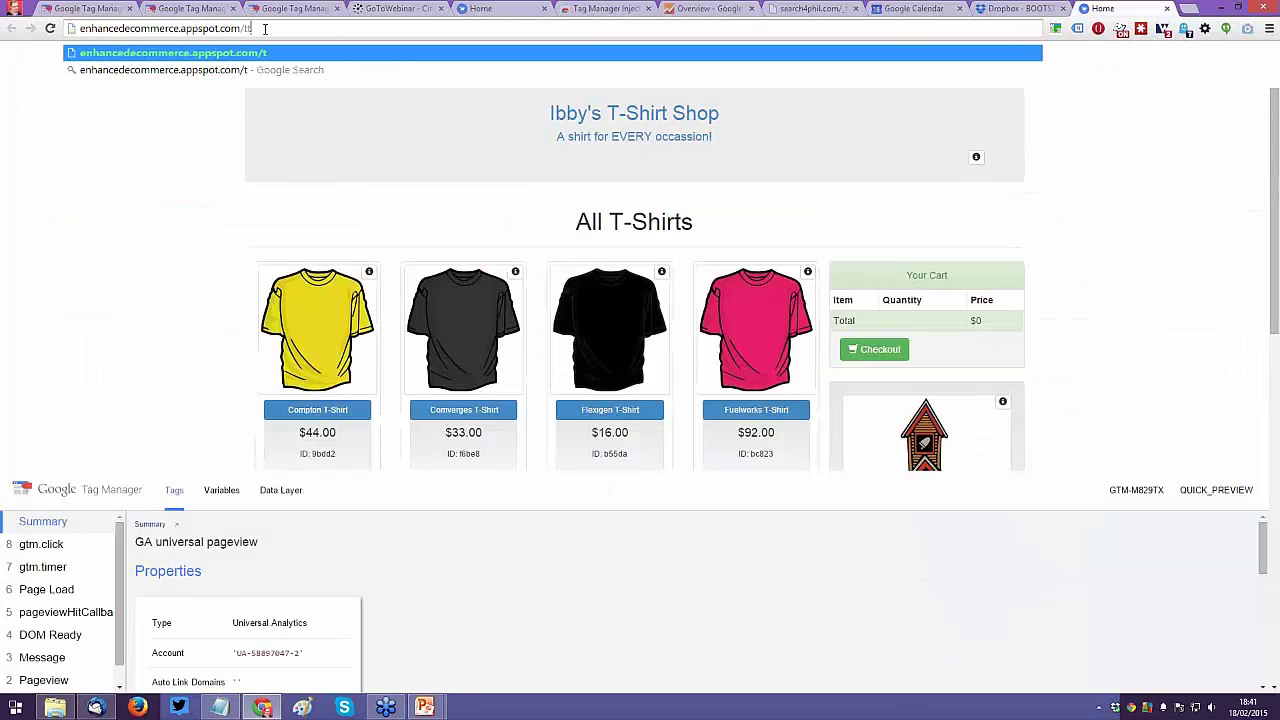
pyautogui.write('st')
pyautogui.press('Return')
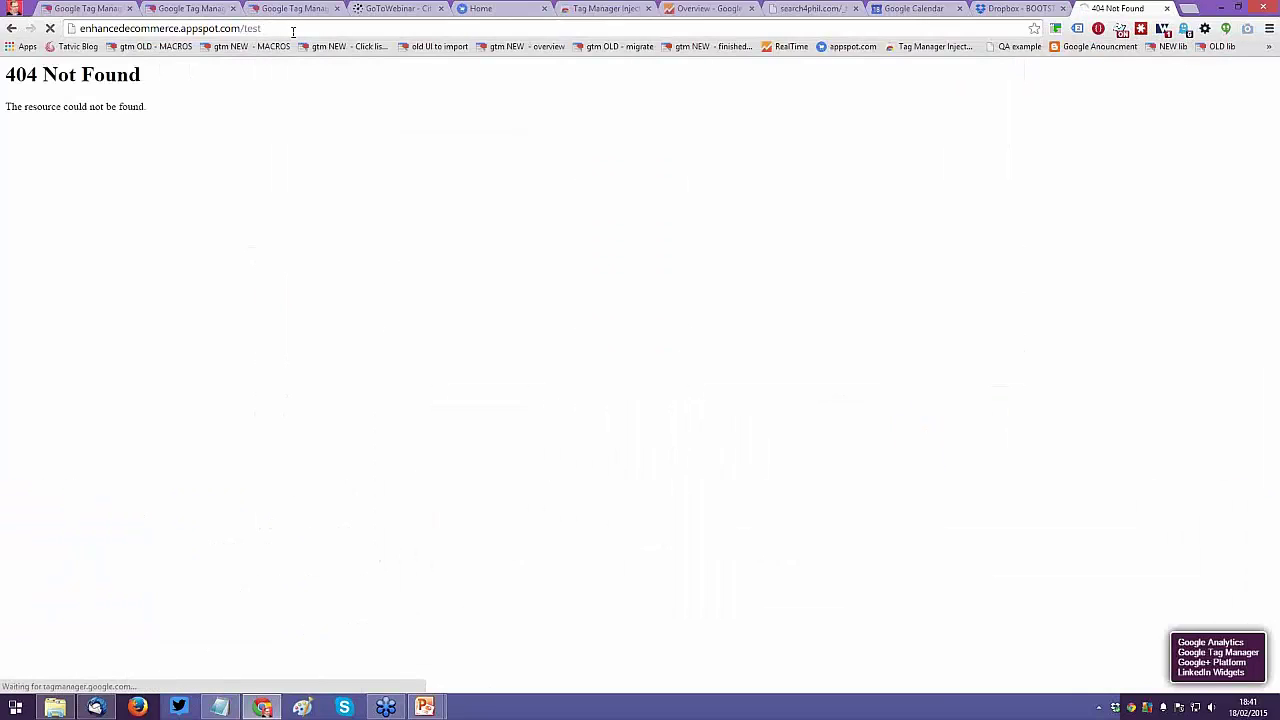
# Step: Replace the test path with a query string and load enhancedecommerce.appspot.com/?test=test
pyautogui.doubleClick(291, 29)
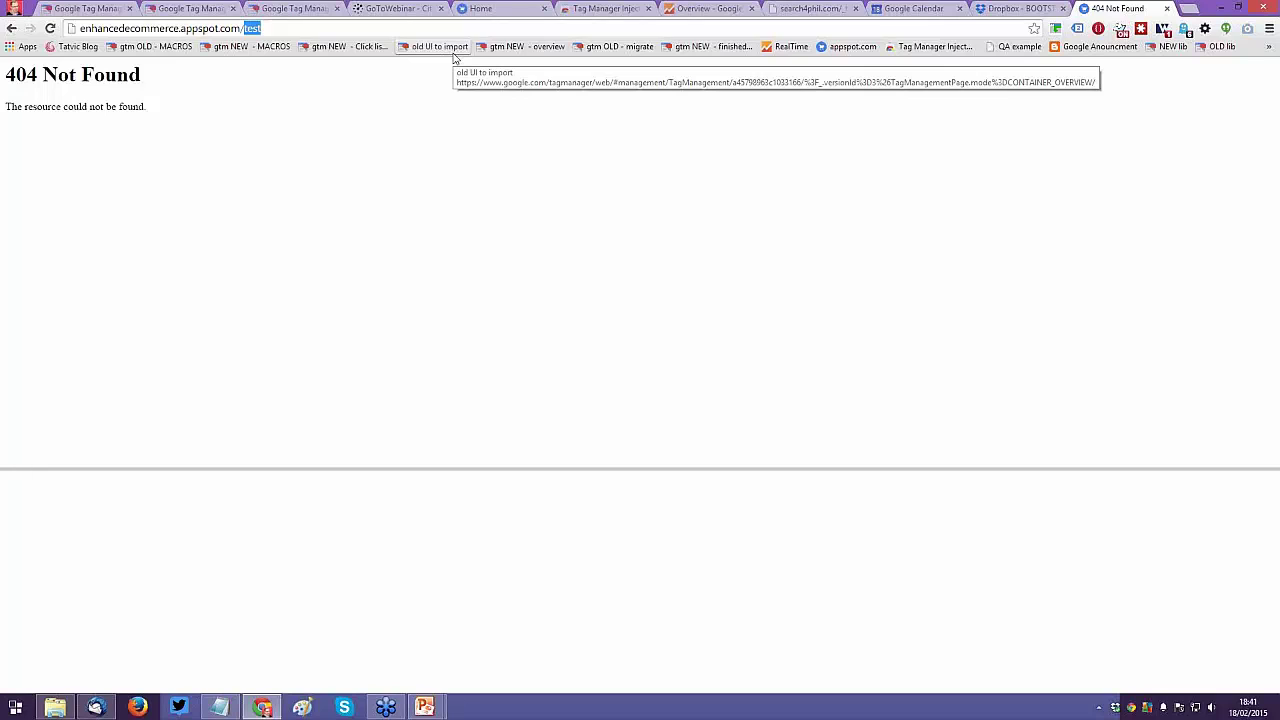
pyautogui.write('?')
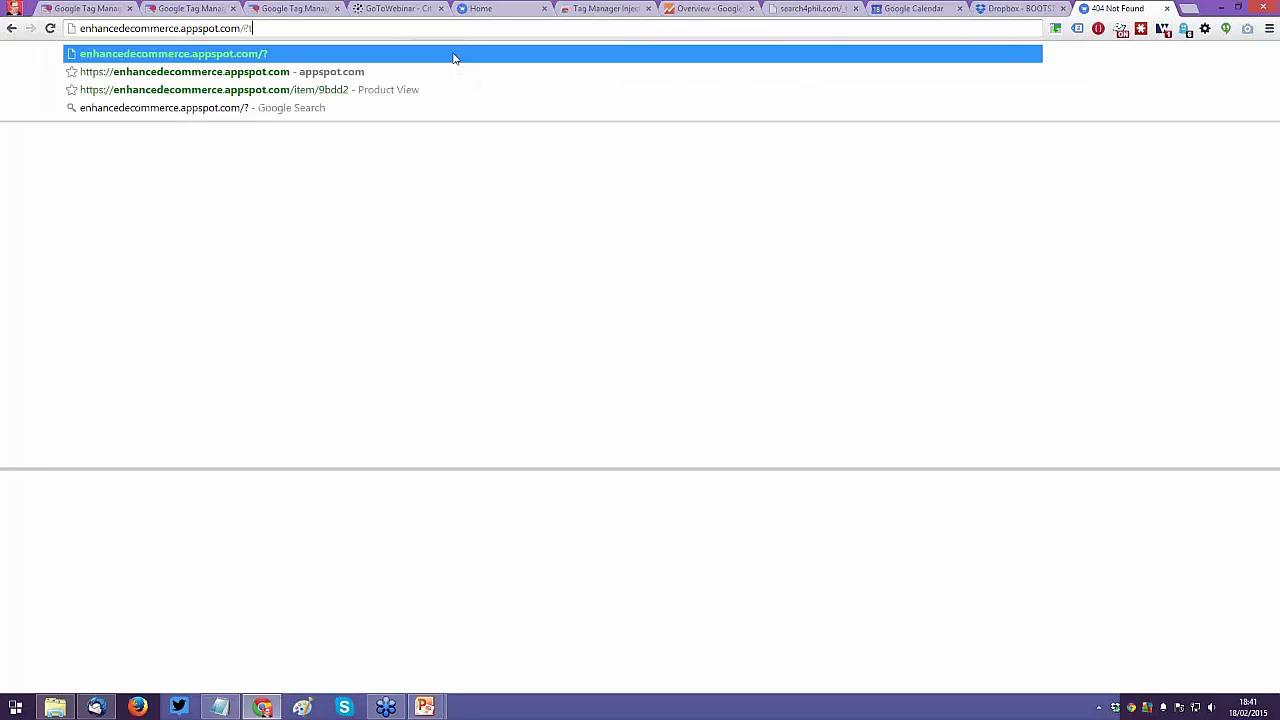
pyautogui.write('test=te')
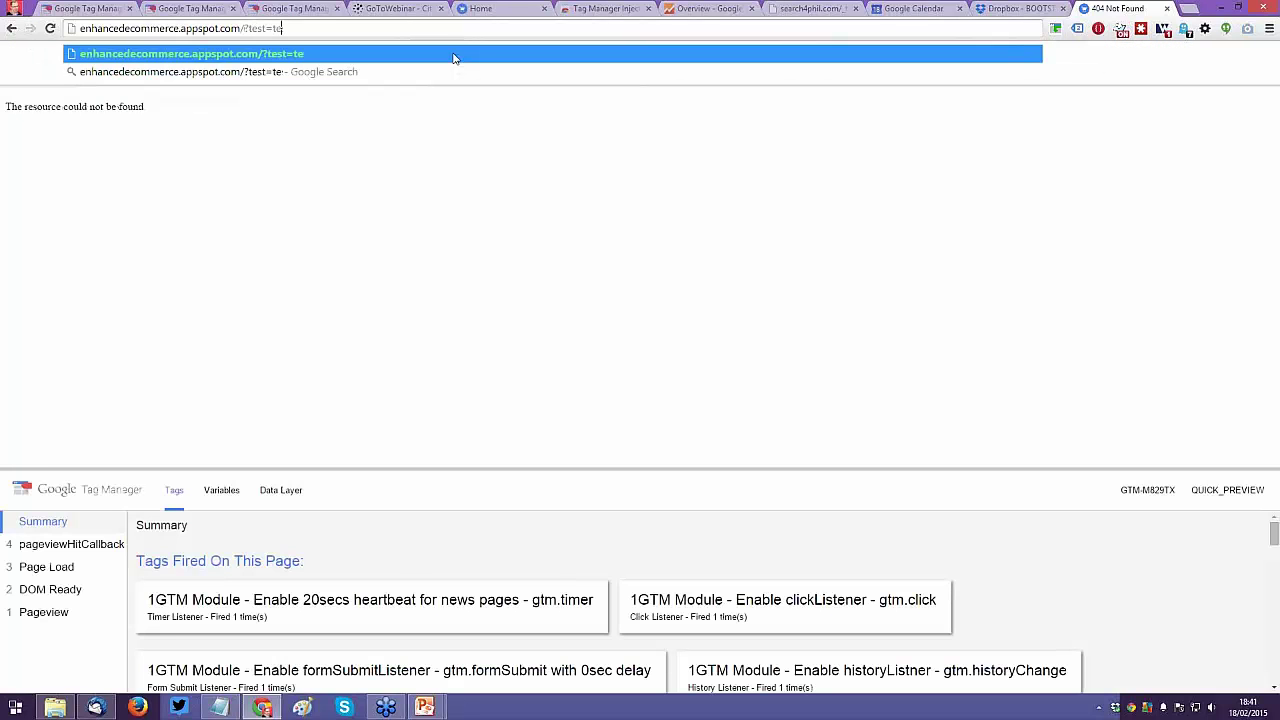
pyautogui.press('Return')
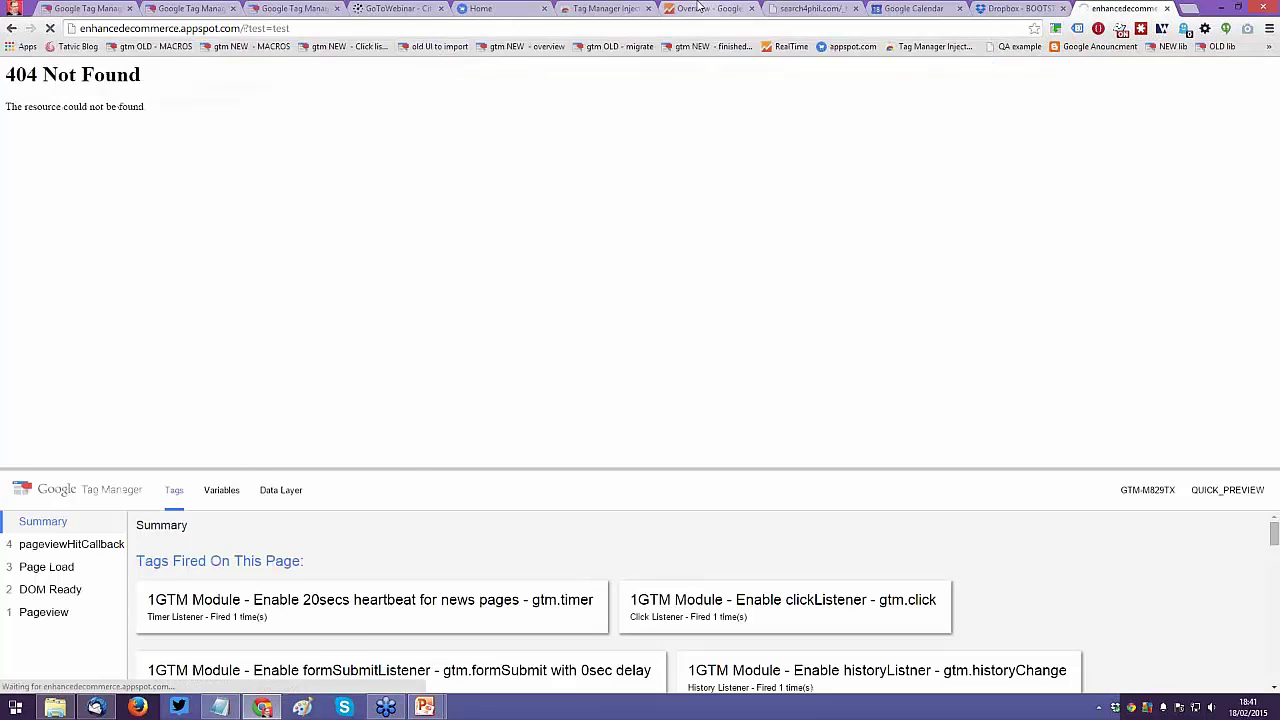
# Step: Check the active pages in the Google Analytics real-time overview, switching to the shop page and back
pyautogui.click(708, 8)
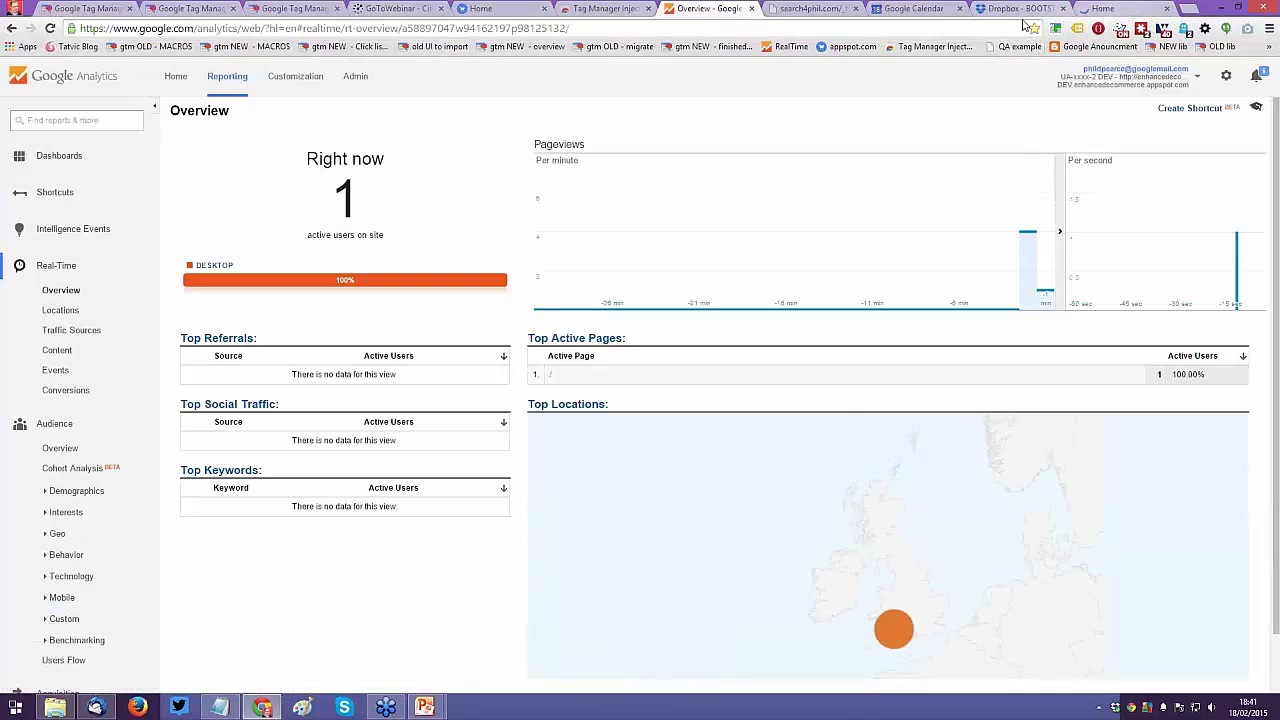
pyautogui.click(1098, 9)
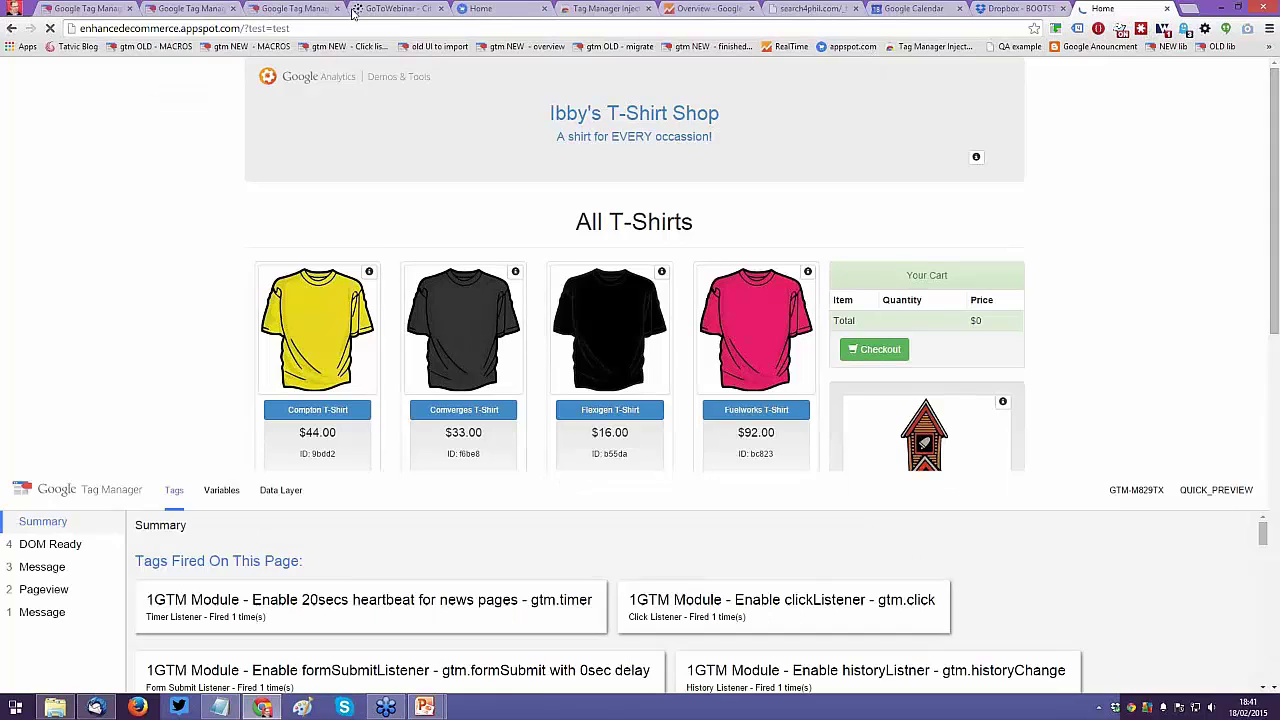
pyautogui.click(706, 9)
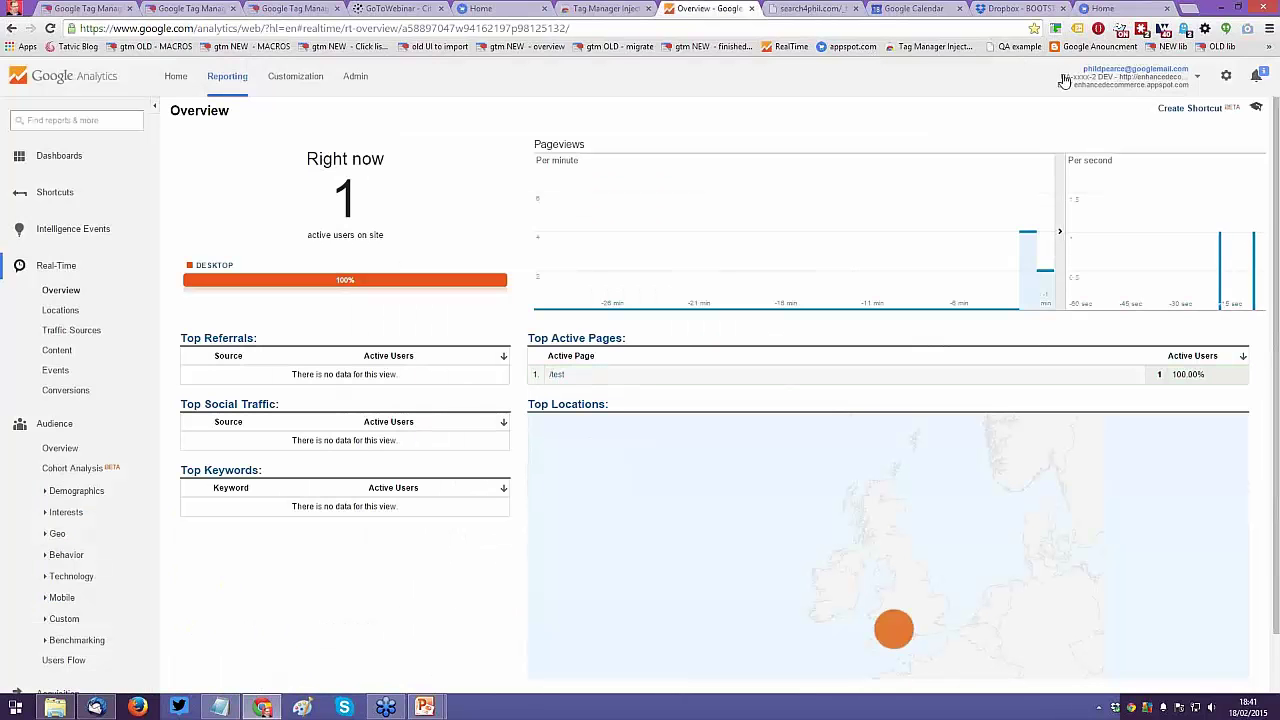
# Step: Inspect the pageview request of the first Google Analytics tag on the shop page with Tag Assistant
pyautogui.click(1102, 9)
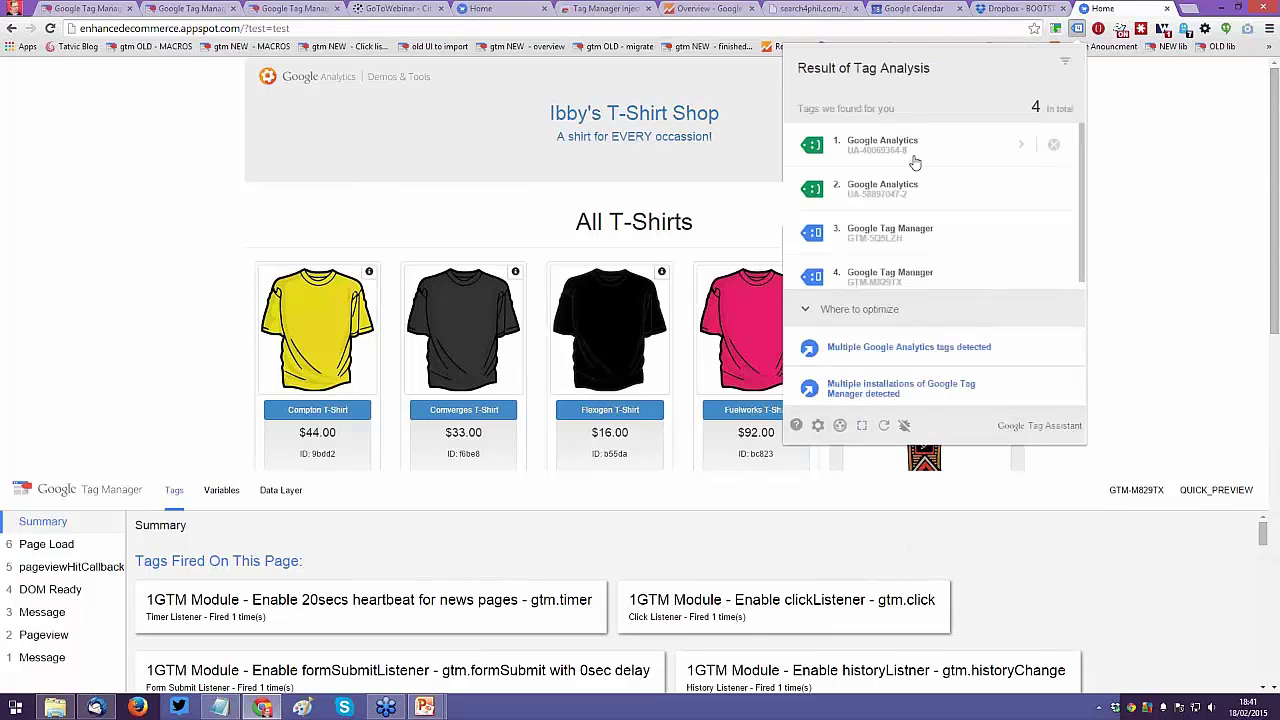
pyautogui.click(914, 160)
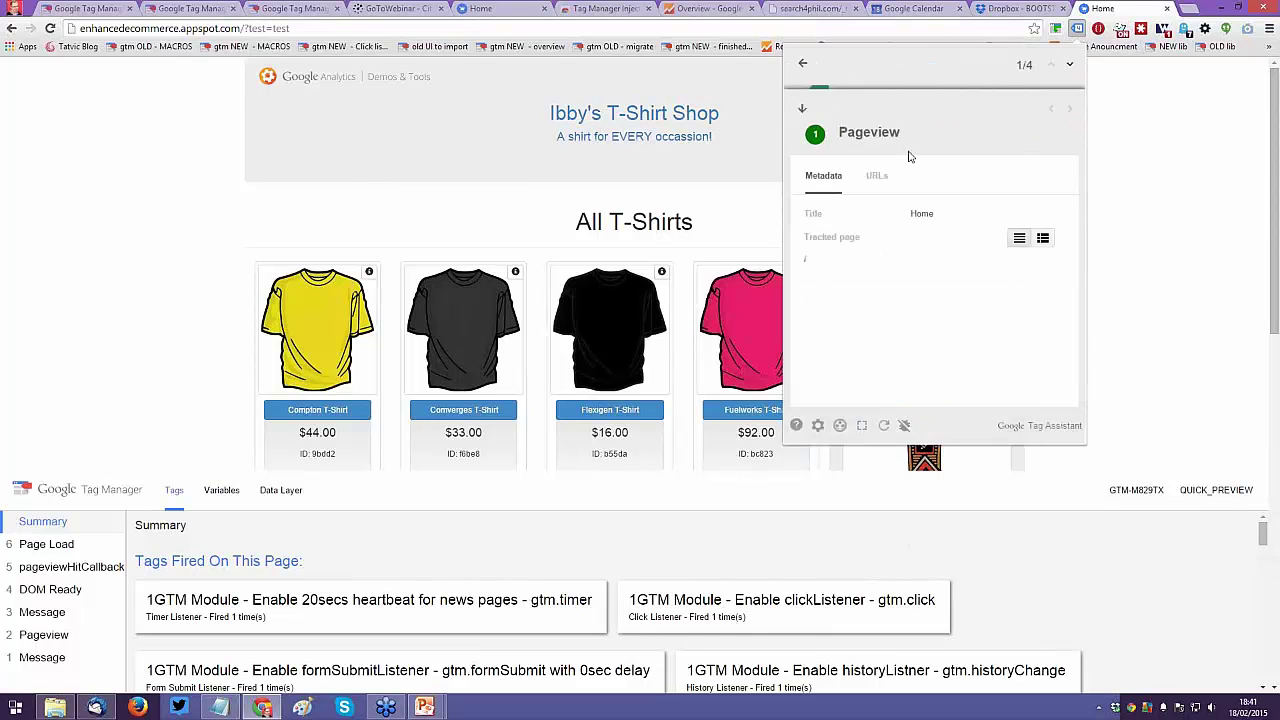
pyautogui.scroll(-1, 905, 180)
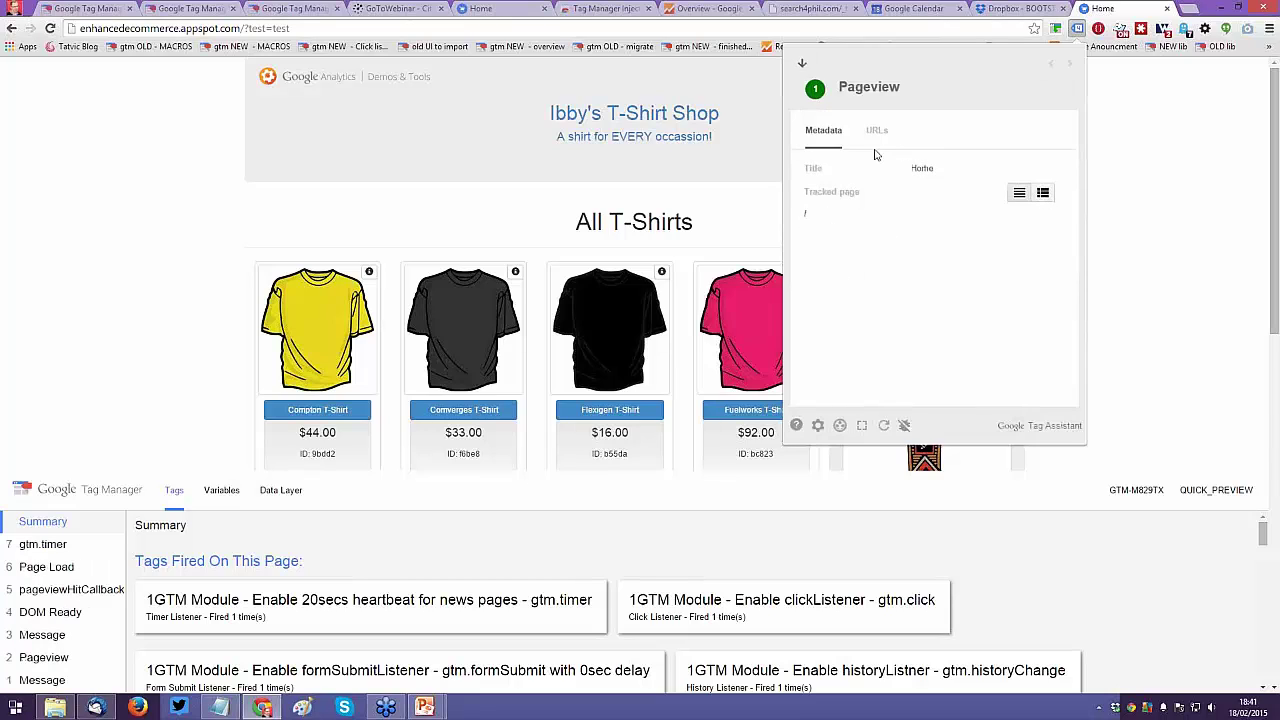
pyautogui.click(259, 30)
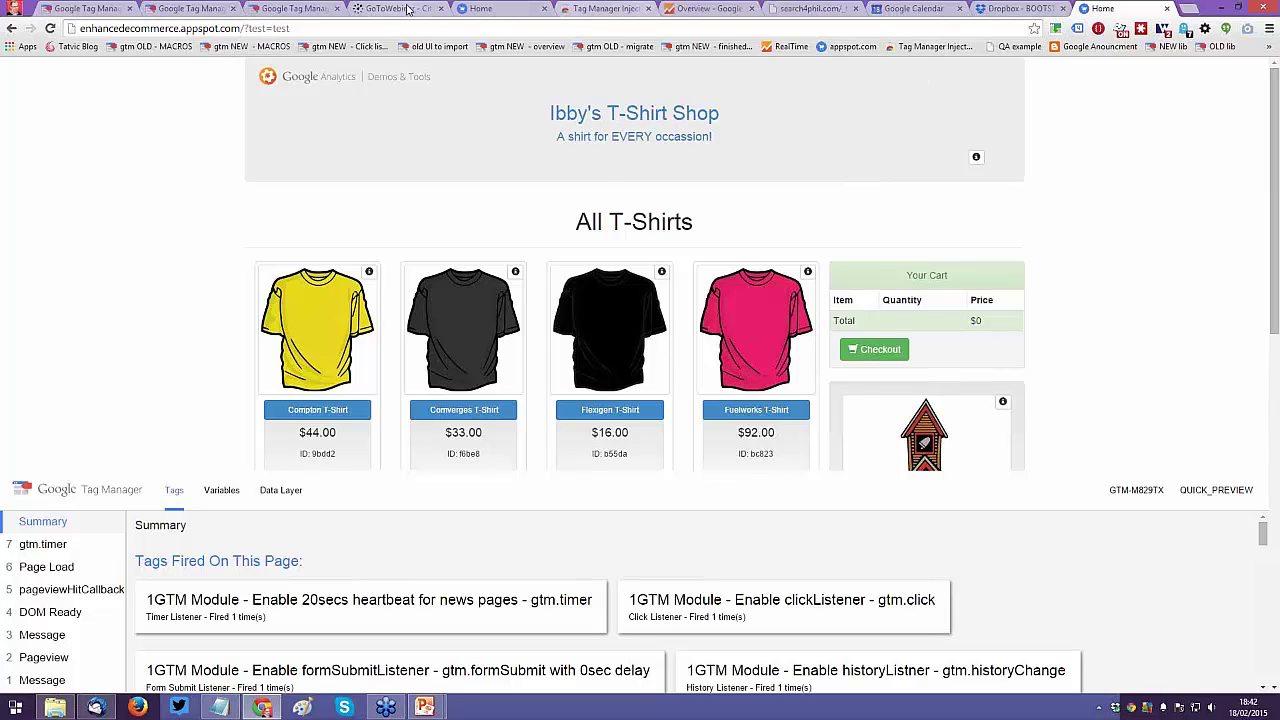
# Step: Look at the container's version list and the PowerPoint slide on the live manual migration example, and return to Chrome
pyautogui.click(708, 8)
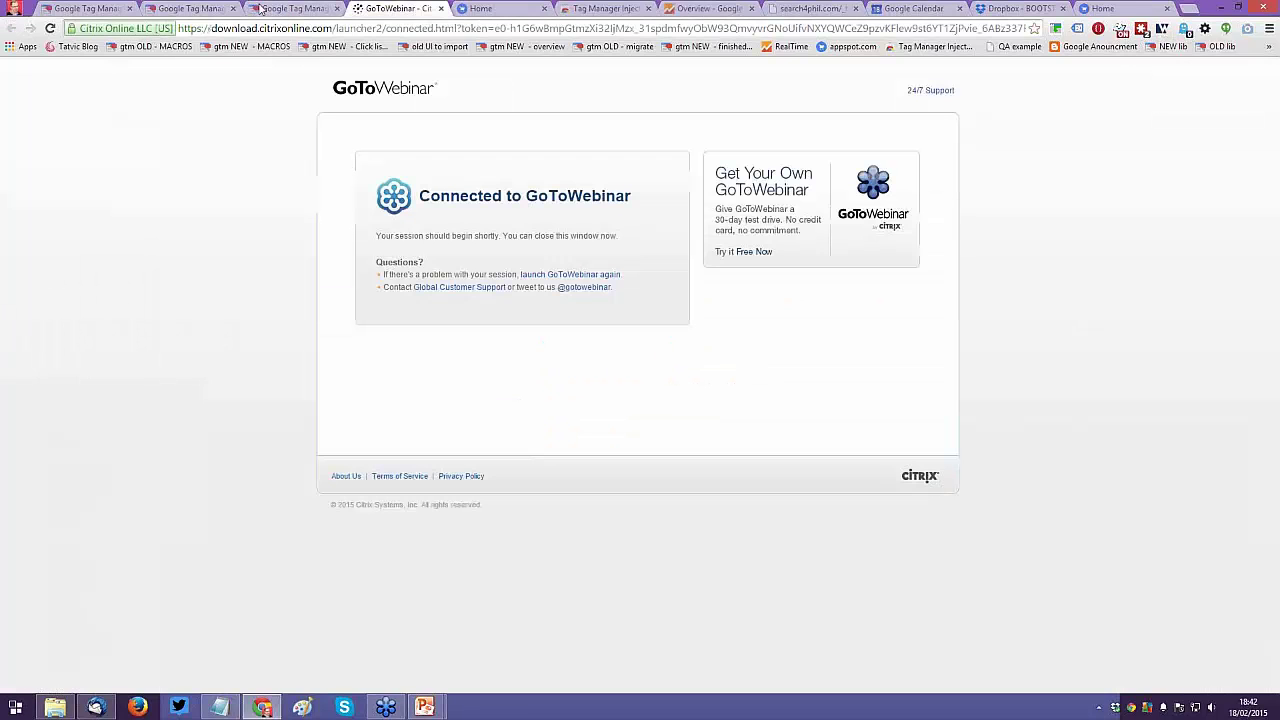
pyautogui.click(258, 8)
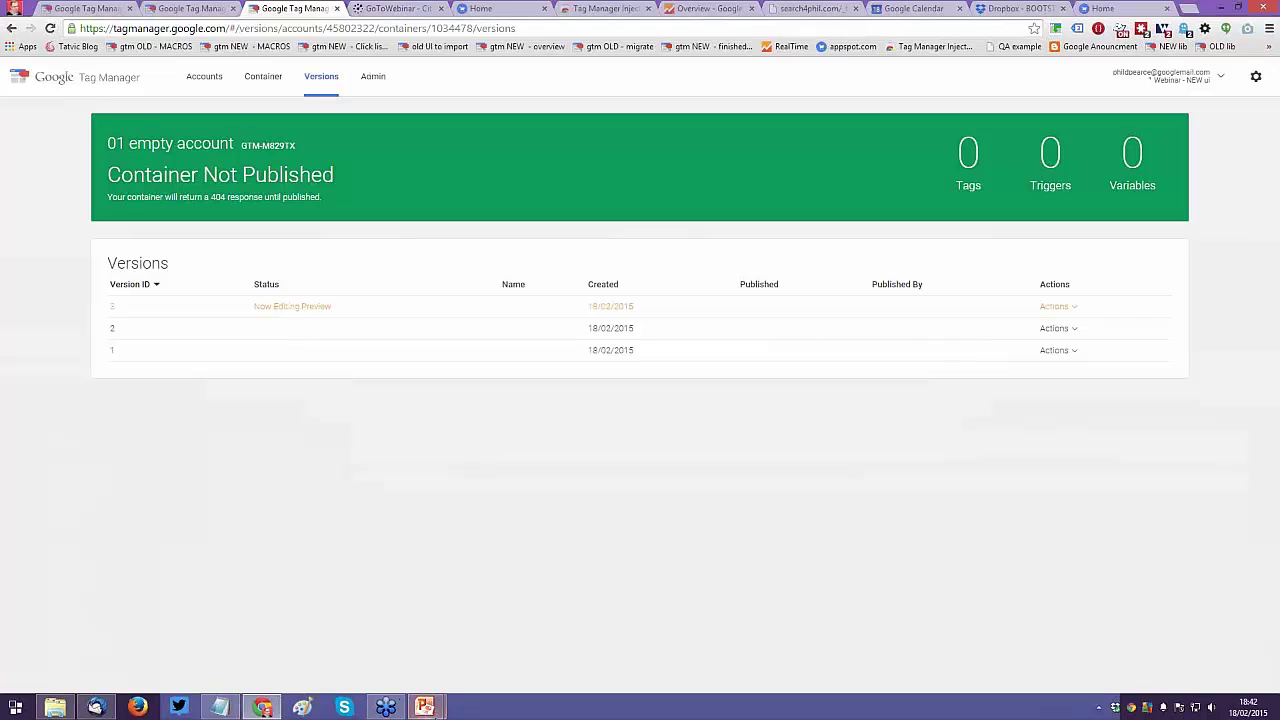
pyautogui.moveTo(430, 708)
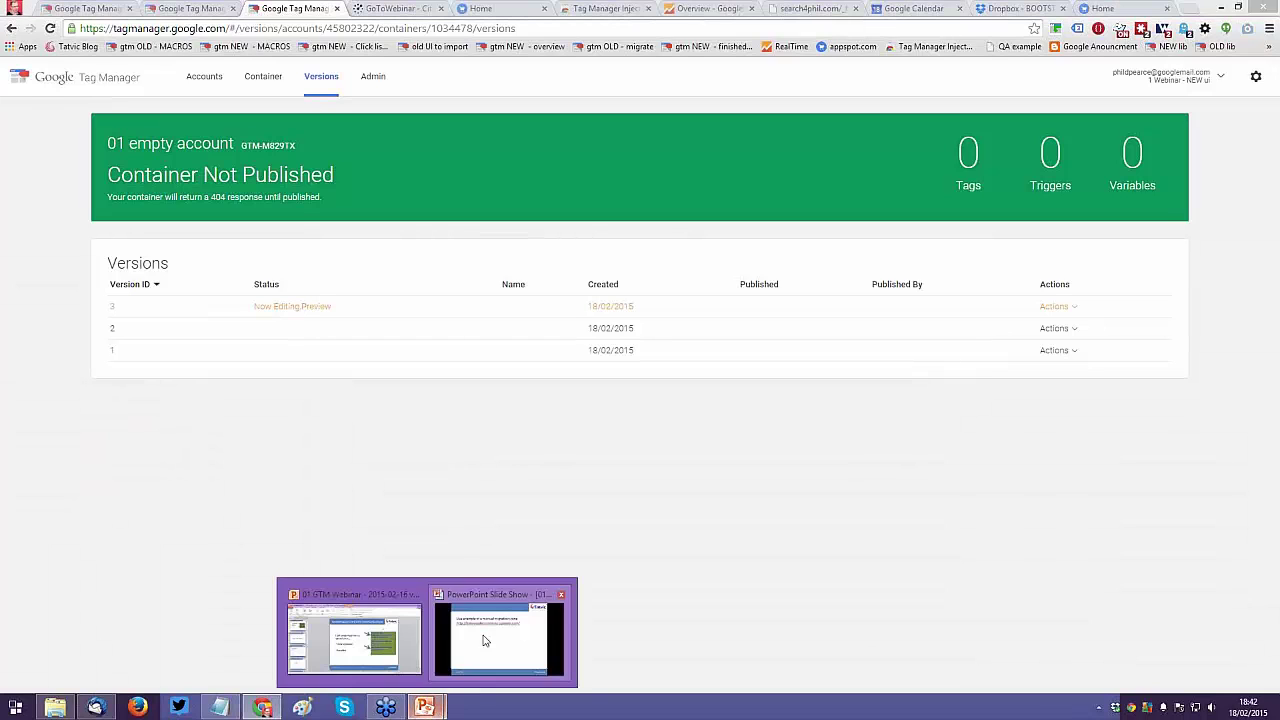
pyautogui.click(480, 640)
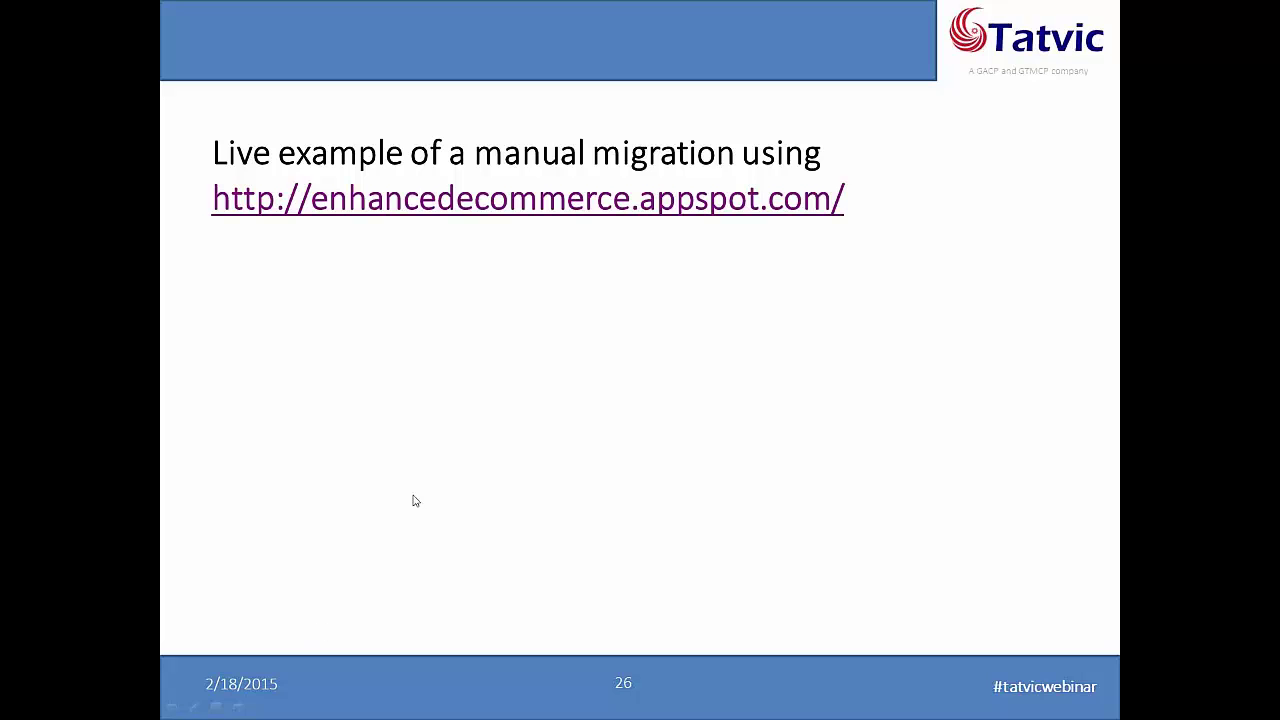
pyautogui.hotkey('alt', 'Tab')
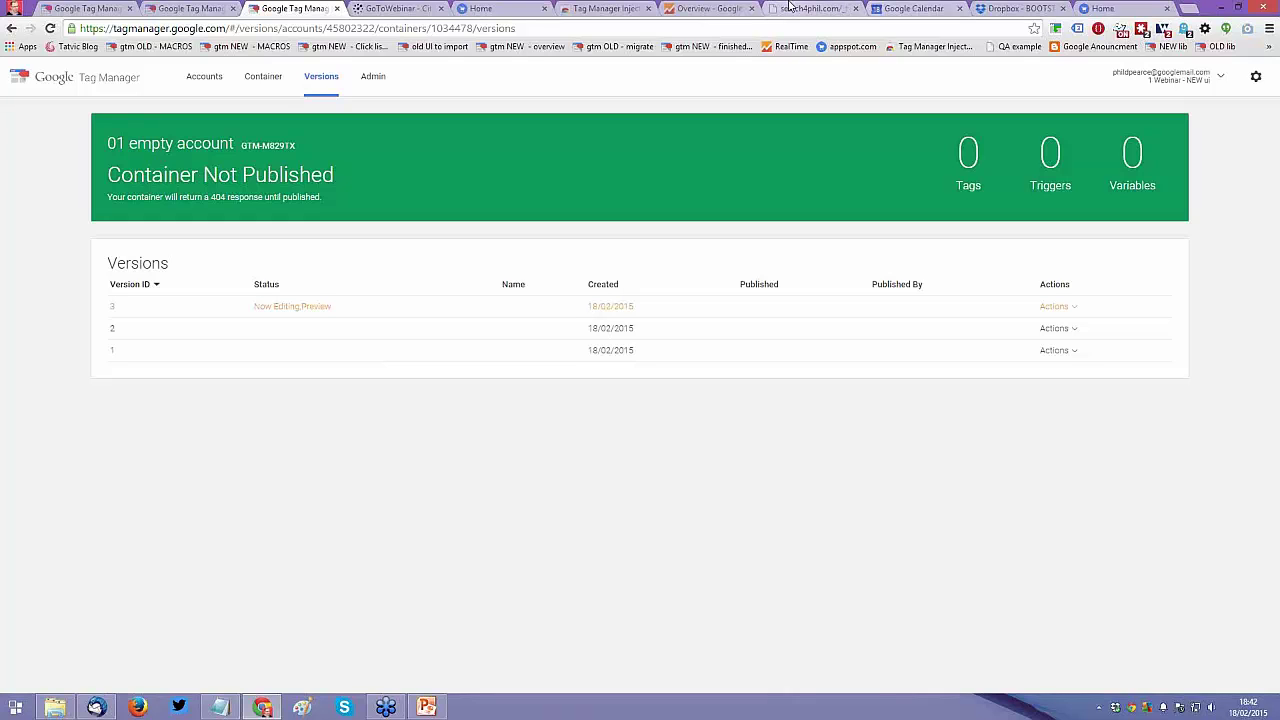
# Step: Recheck the real-time overview in Google Analytics and open the source code of the shop's ?test=test page
pyautogui.click(789, 8)
pyautogui.click(708, 8)
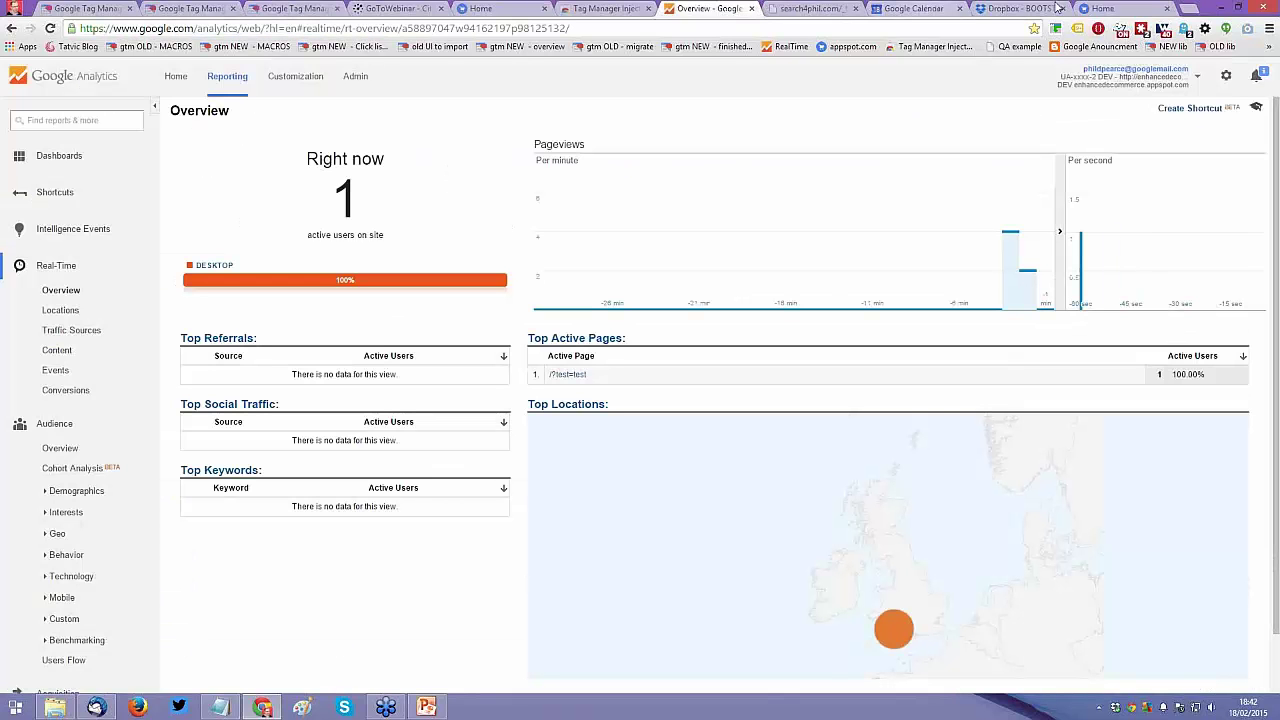
pyautogui.click(1100, 8)
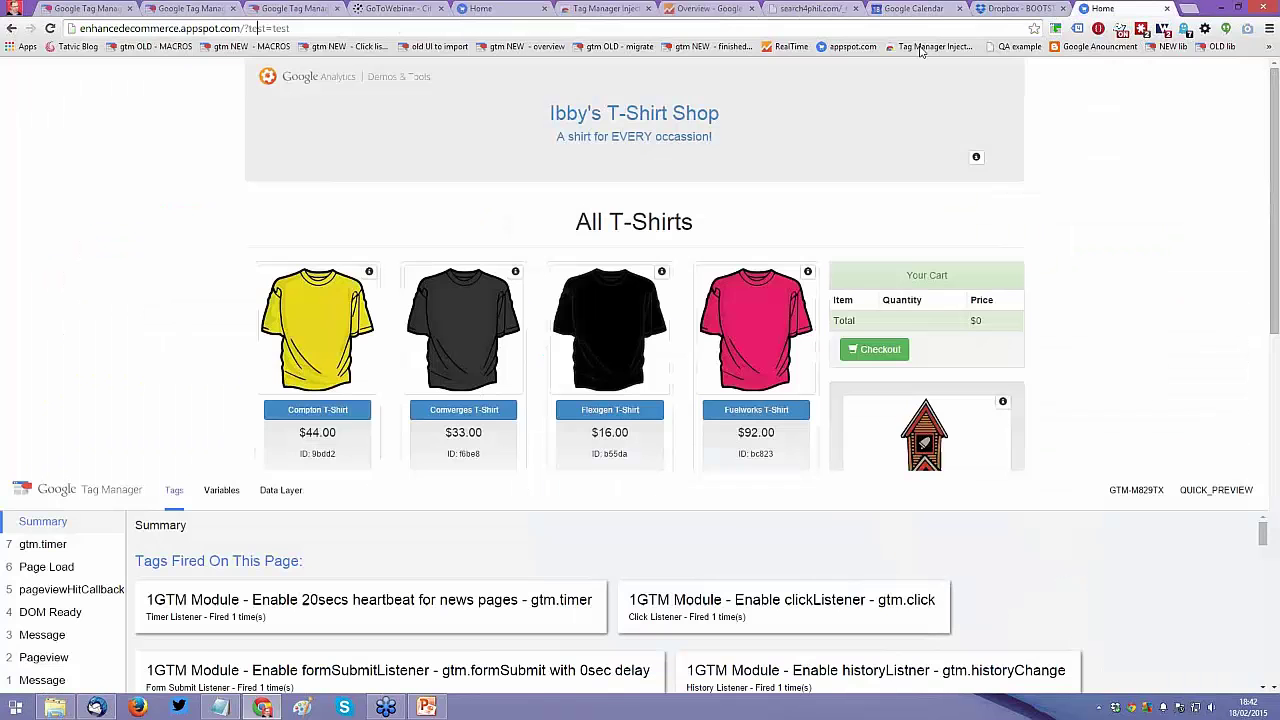
pyautogui.hotkey('ctrl', 'u')
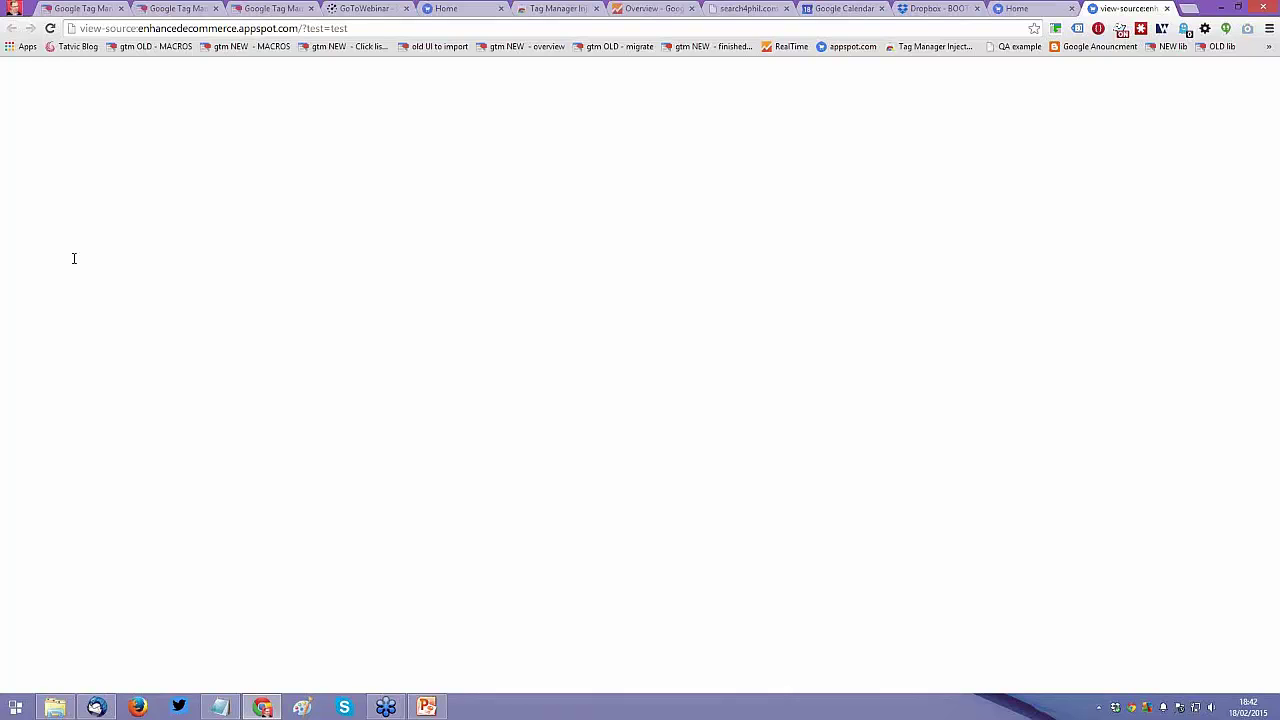
# Step: Search the shop page's source code for "gtm." and check the container setting in Tag Manager Injector on the shop page
pyautogui.hotkey('ctrl', 'f')
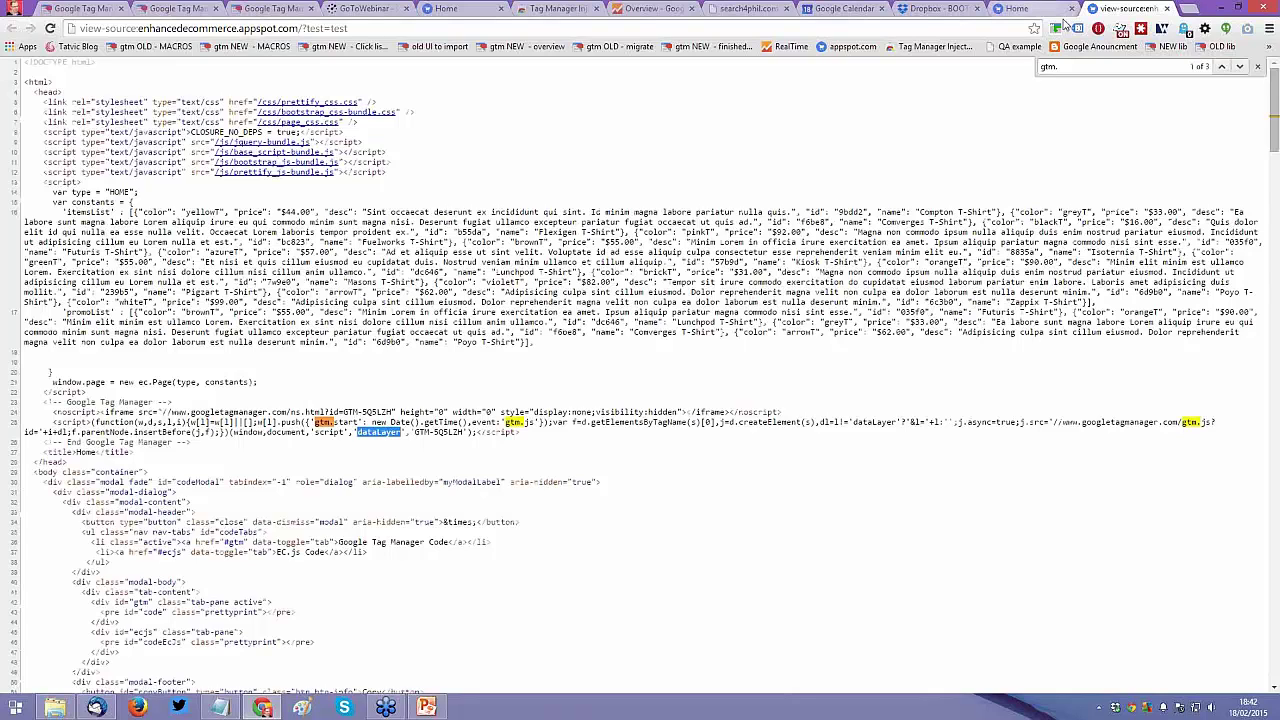
pyautogui.click(1035, 9)
pyautogui.click(1055, 28)
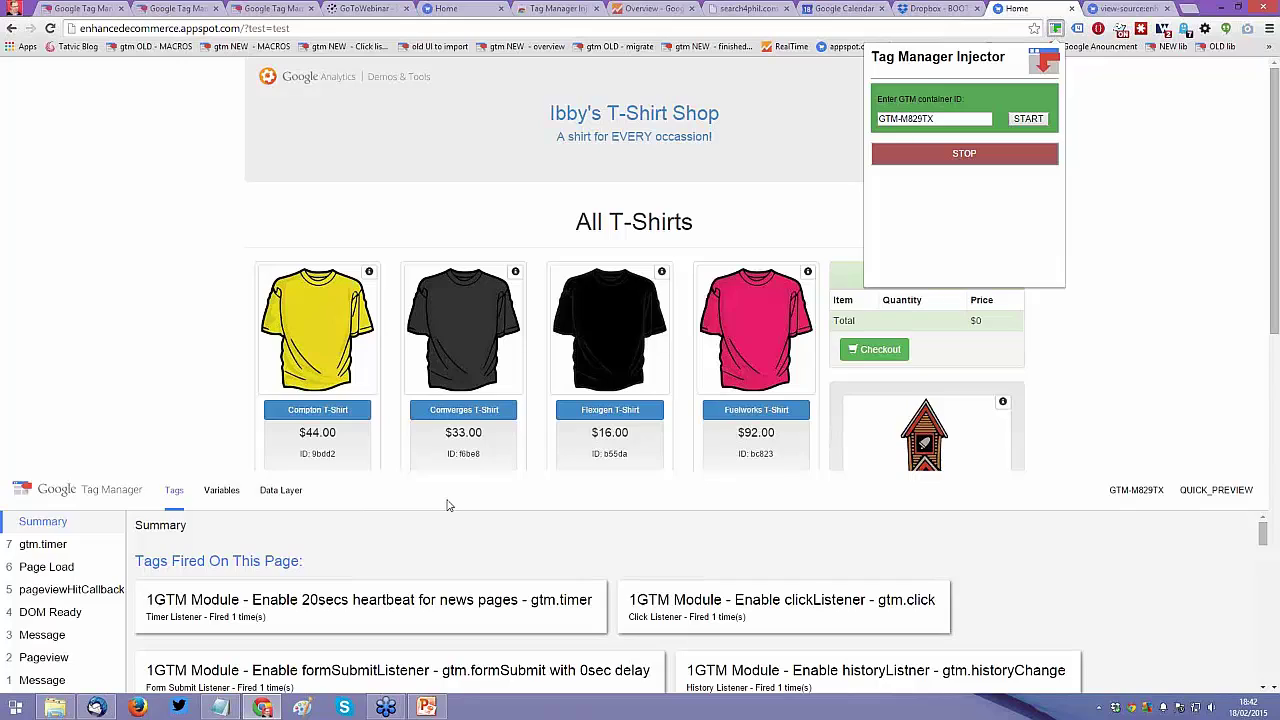
# Step: Inspect the shop page's data layer events and ecommerce impressions with dataslayer in the developer tools
pyautogui.press('F12')
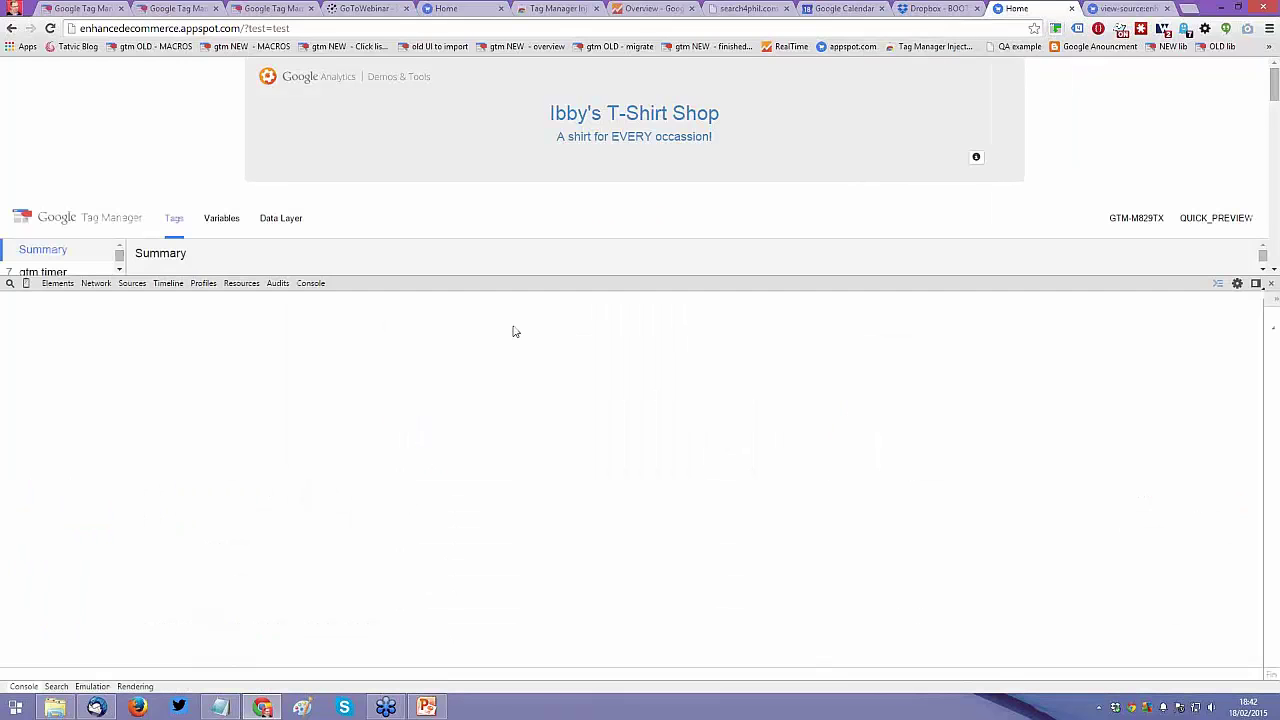
pyautogui.click(350, 283)
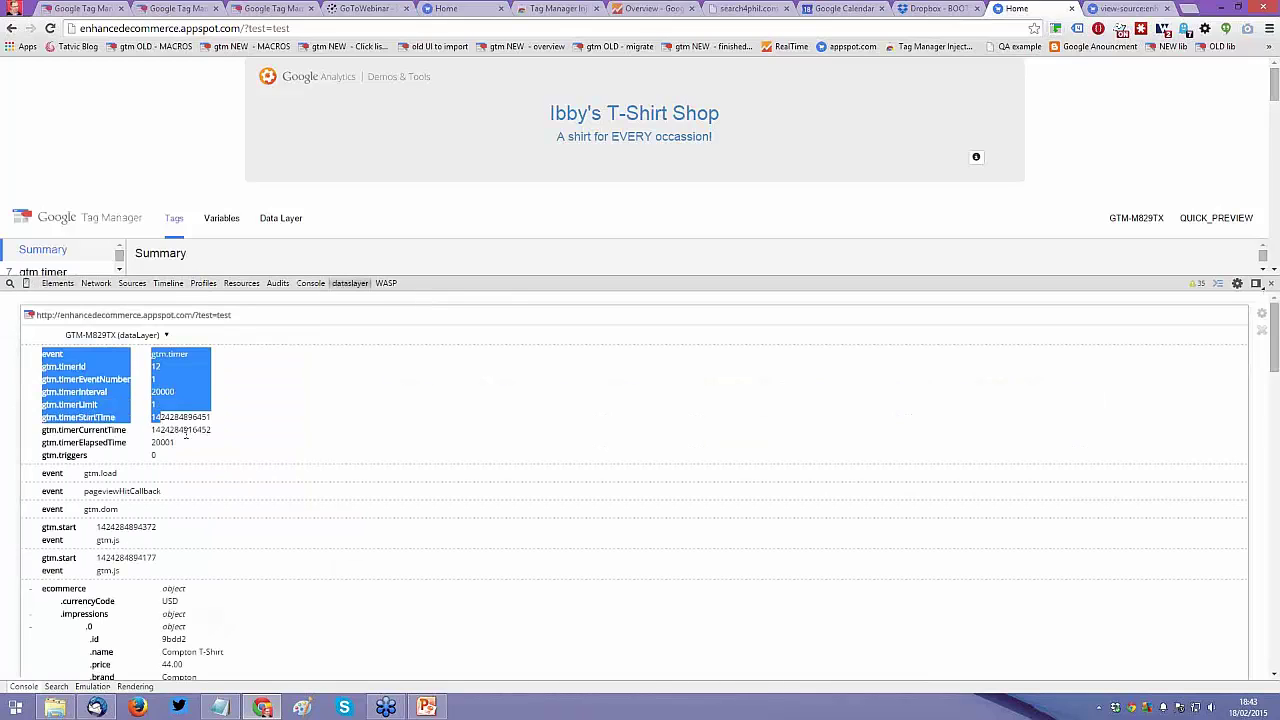
pyautogui.click(260, 427)
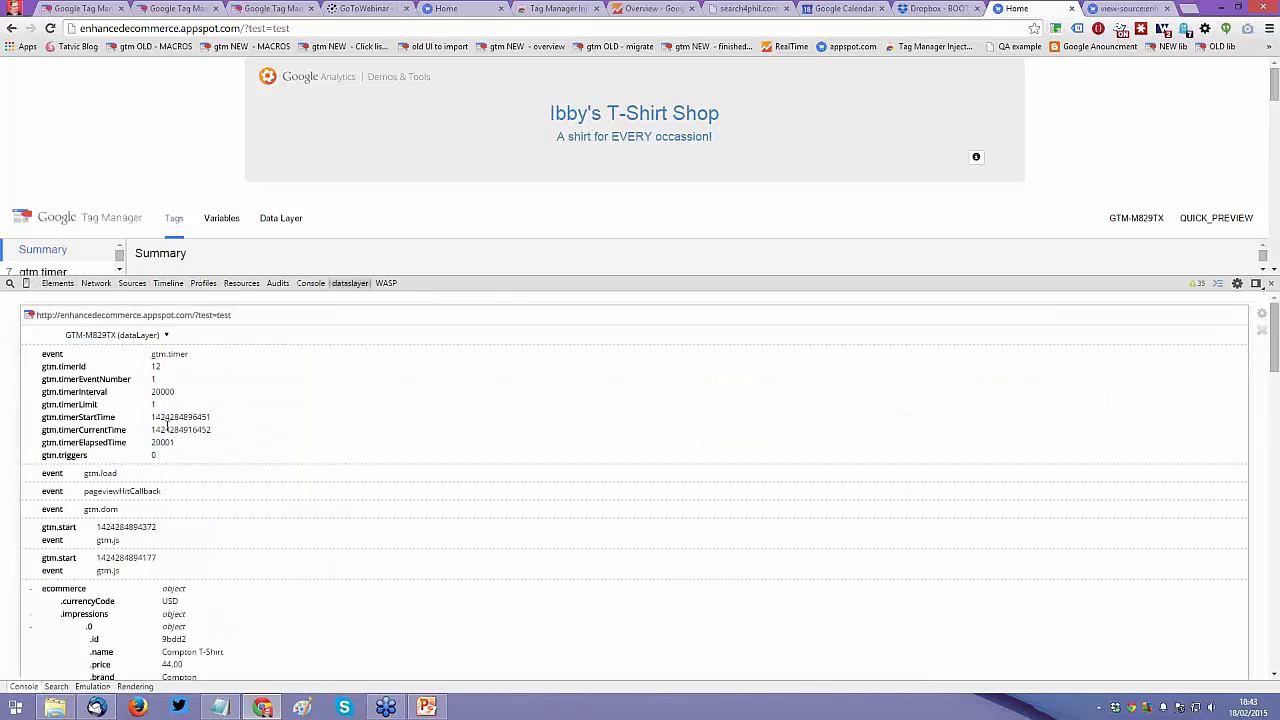
pyautogui.scroll(-1, 167, 427)
pyautogui.scroll(-6, 190, 480)
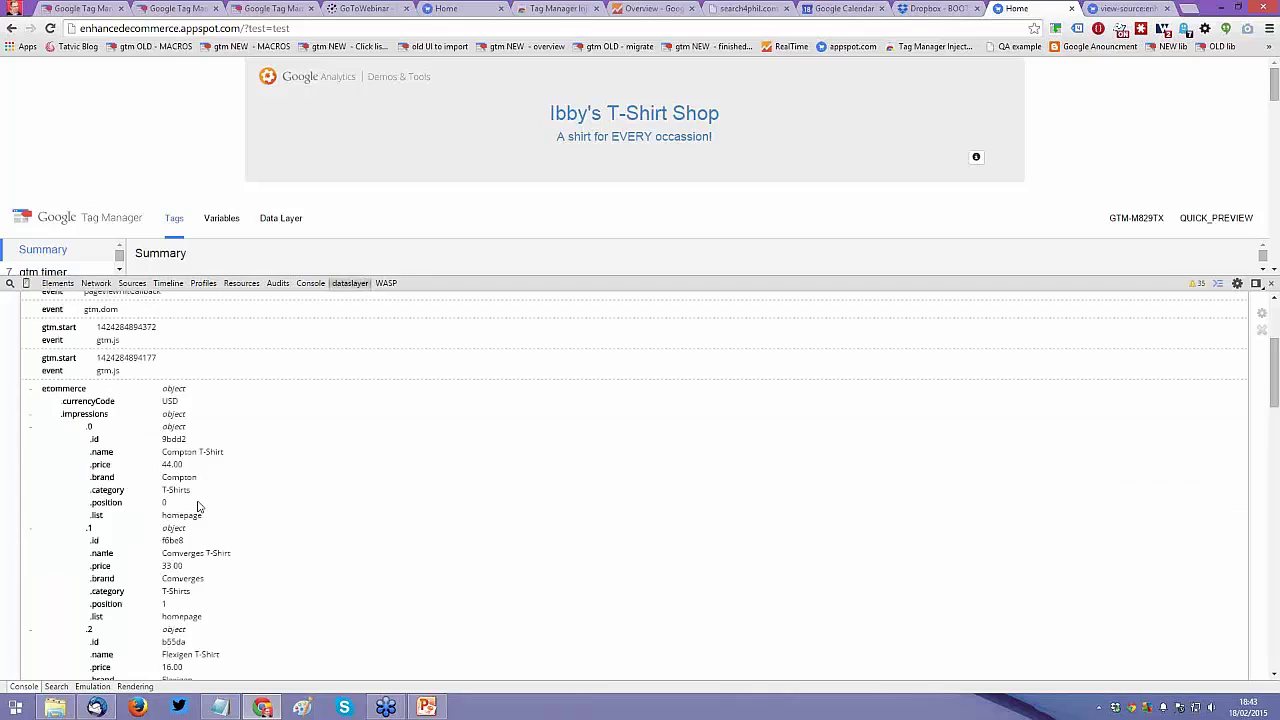
pyautogui.scroll(6, 180, 435)
pyautogui.scroll(3, 107, 483)
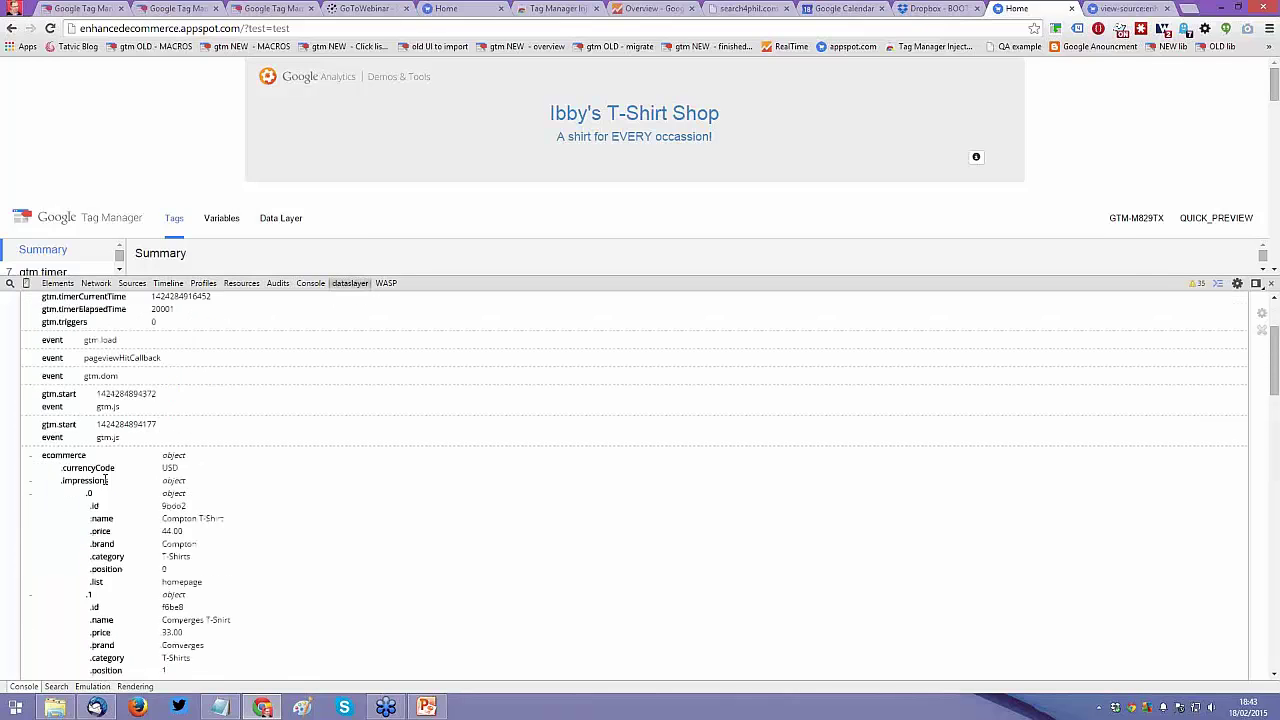
pyautogui.moveTo(110, 480); pyautogui.dragTo(197, 358)
pyautogui.click(197, 361)
pyautogui.doubleClick(197, 358)
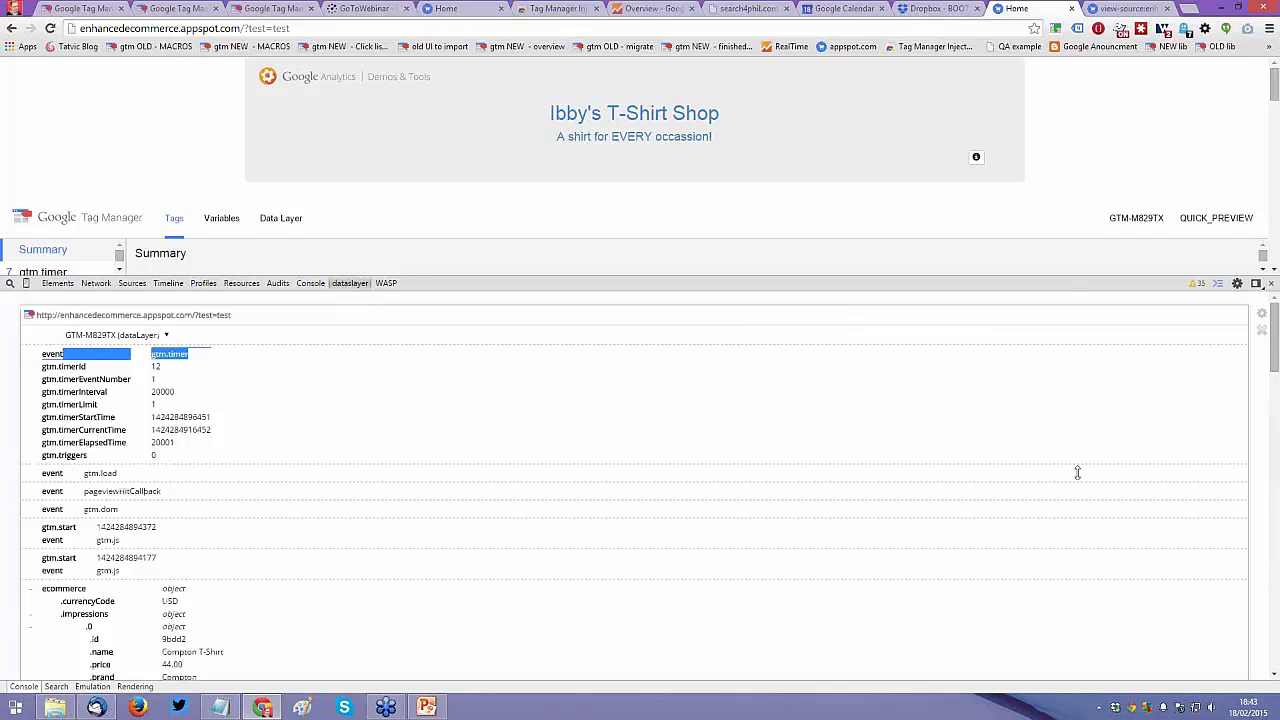
# Step: Close the developer tools and review the tags fired on the shop page in the Tag Manager preview summary
pyautogui.moveTo(1077, 497); pyautogui.dragTo(1064, 501)
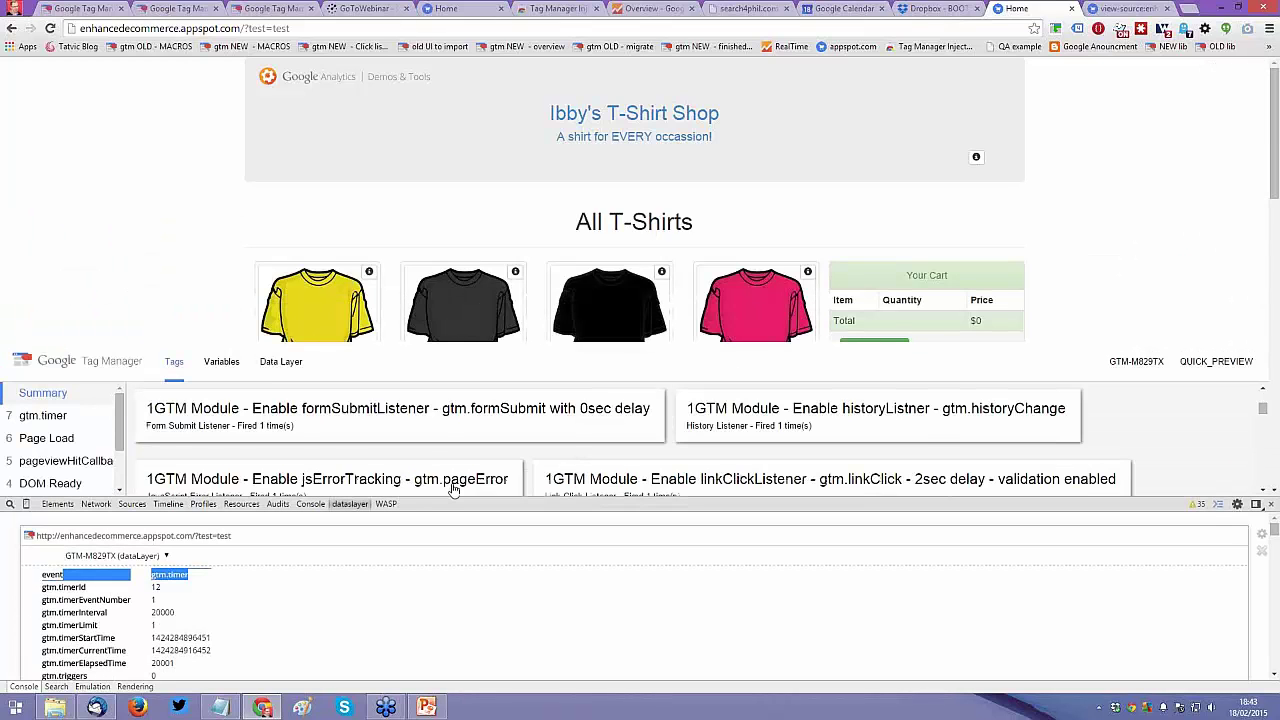
pyautogui.scroll(-1, 453, 488)
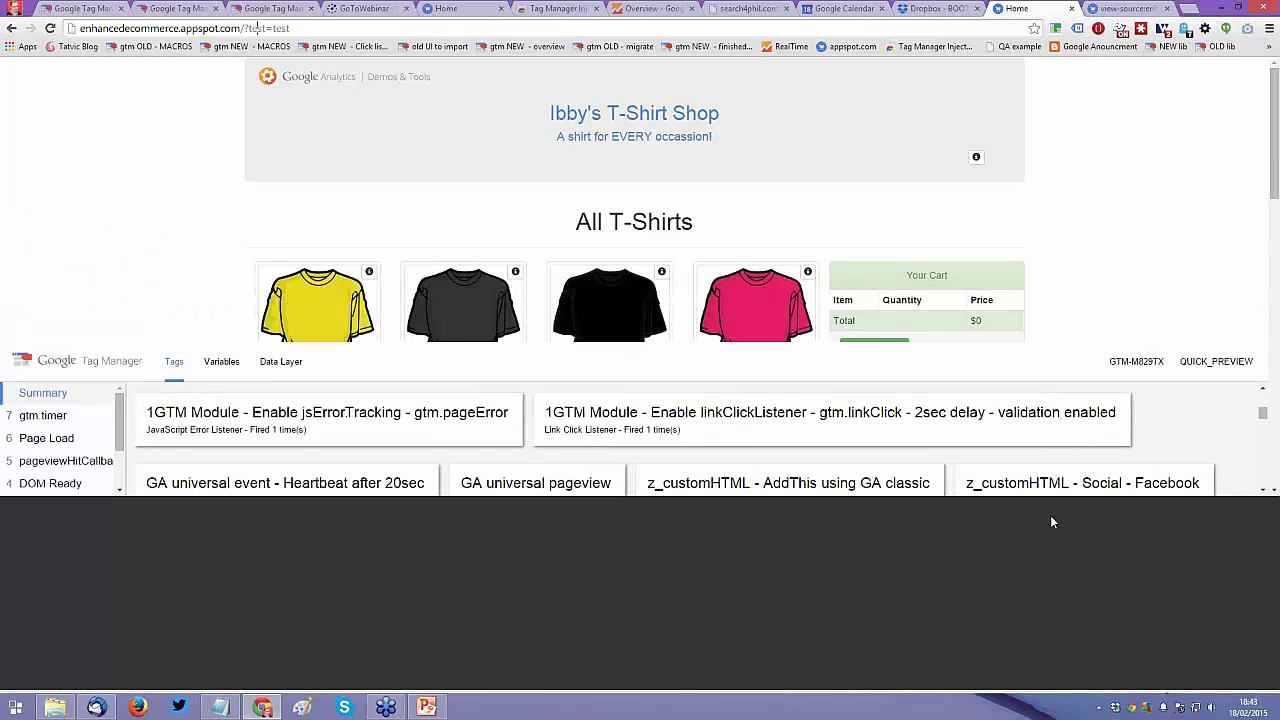
pyautogui.scroll(-1, 490, 550)
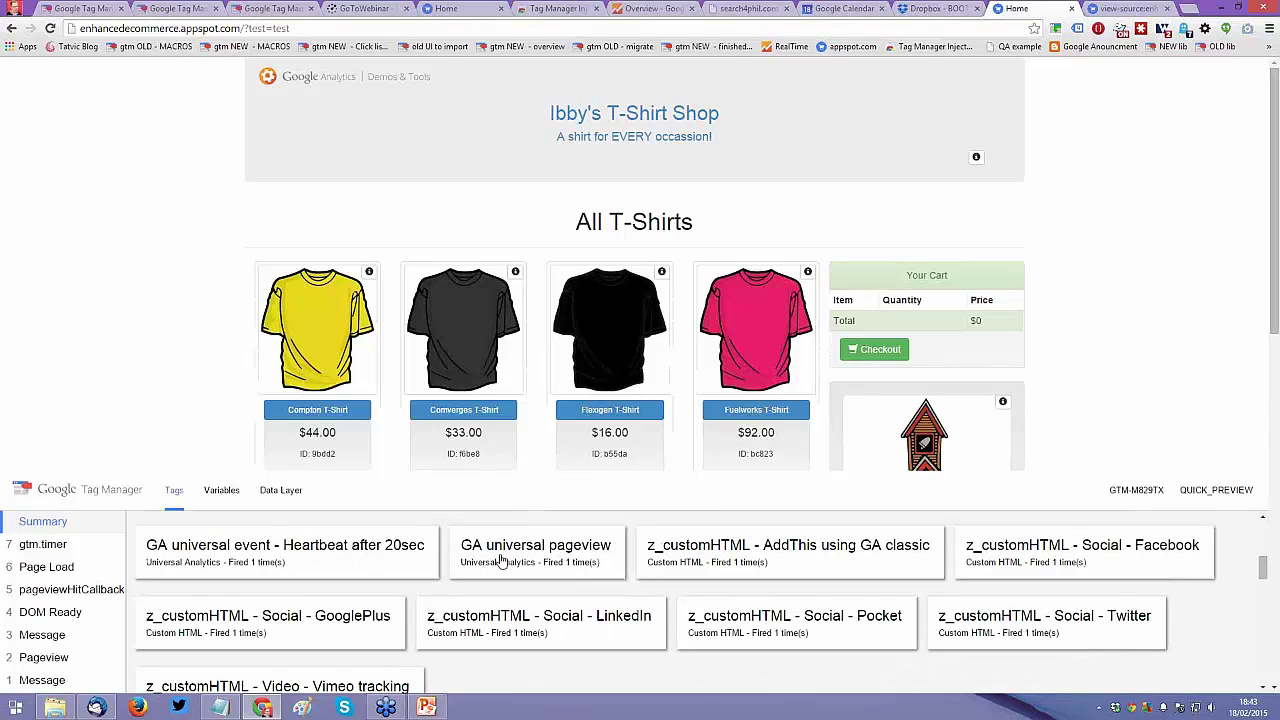
pyautogui.scroll(1, 290, 570)
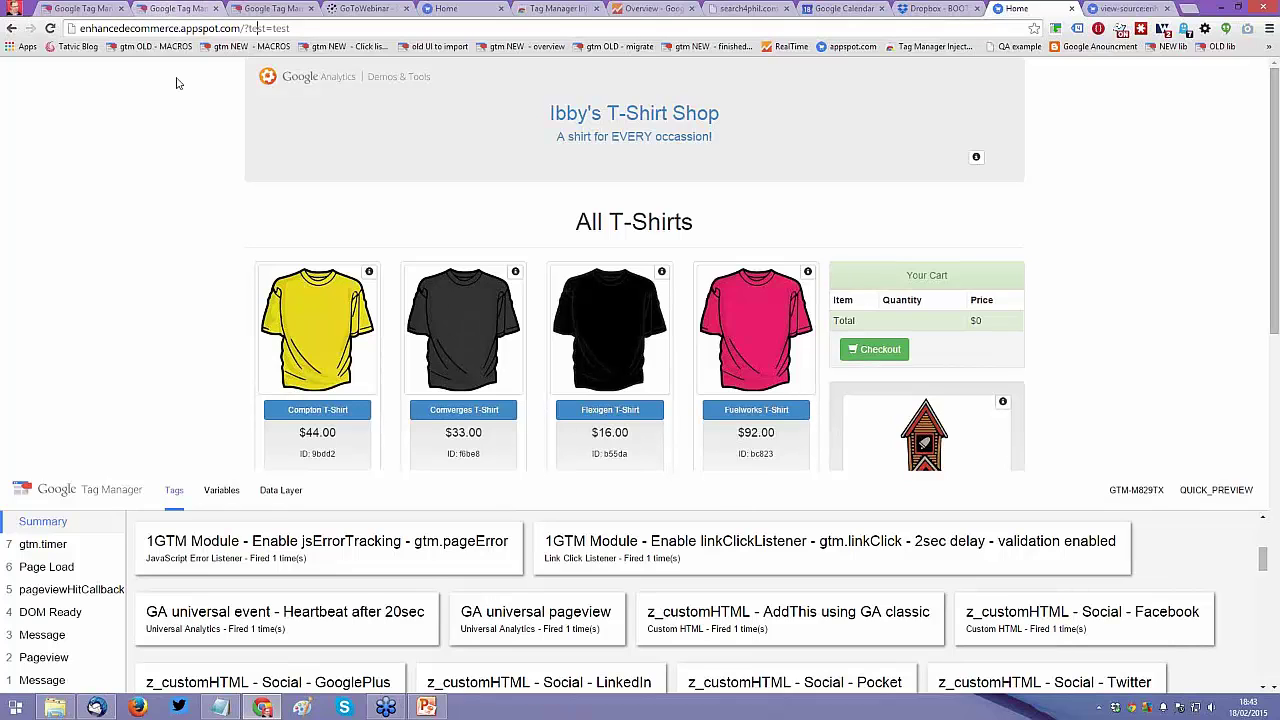
# Step: Switch to PowerPoint, page through the slides up to the outline on upgrading mistakes, go back one slide and exit the show
pyautogui.hotkey('ctrl', '2')
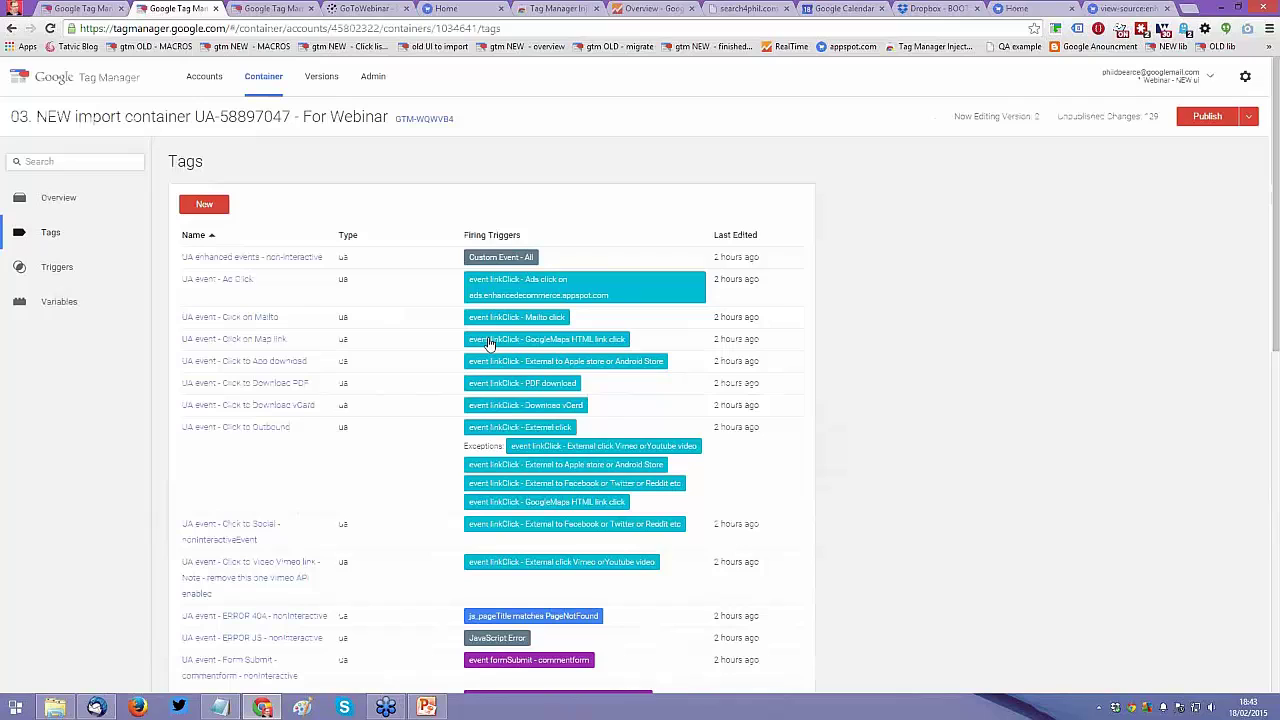
pyautogui.click(428, 708)
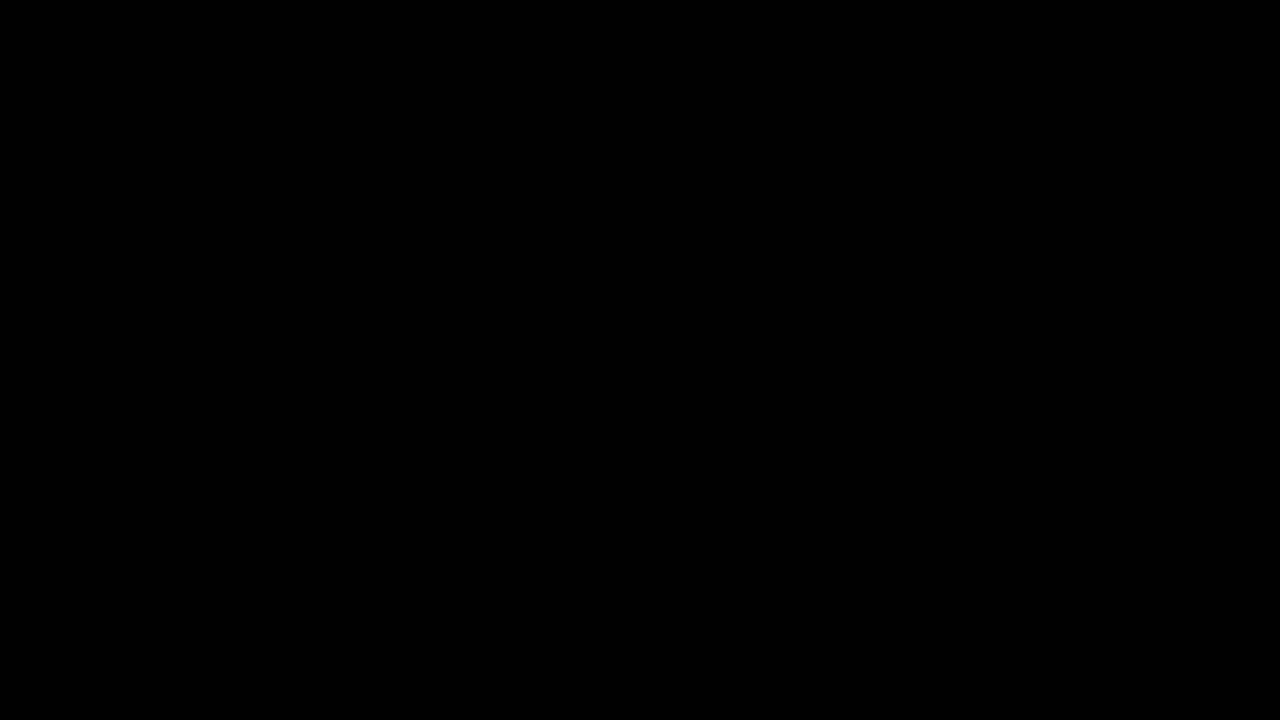
pyautogui.press('Right')
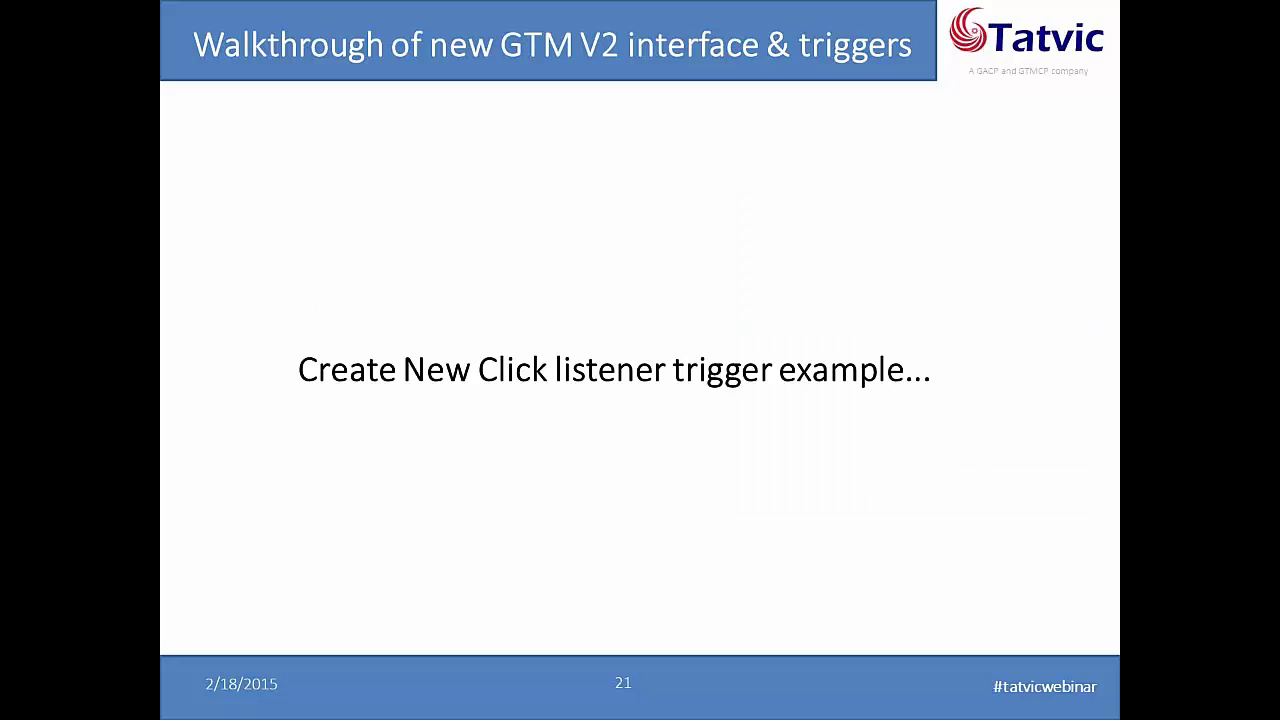
pyautogui.press('Right')
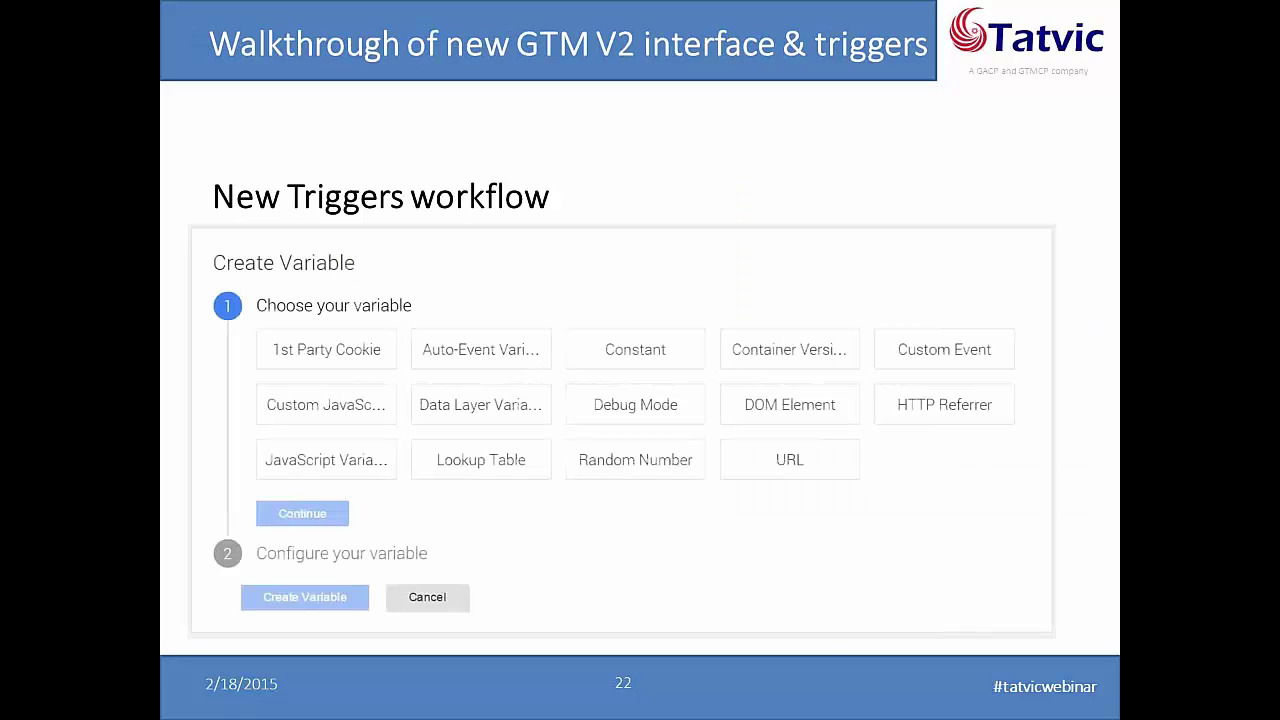
pyautogui.press('Right')
pyautogui.press('Right')
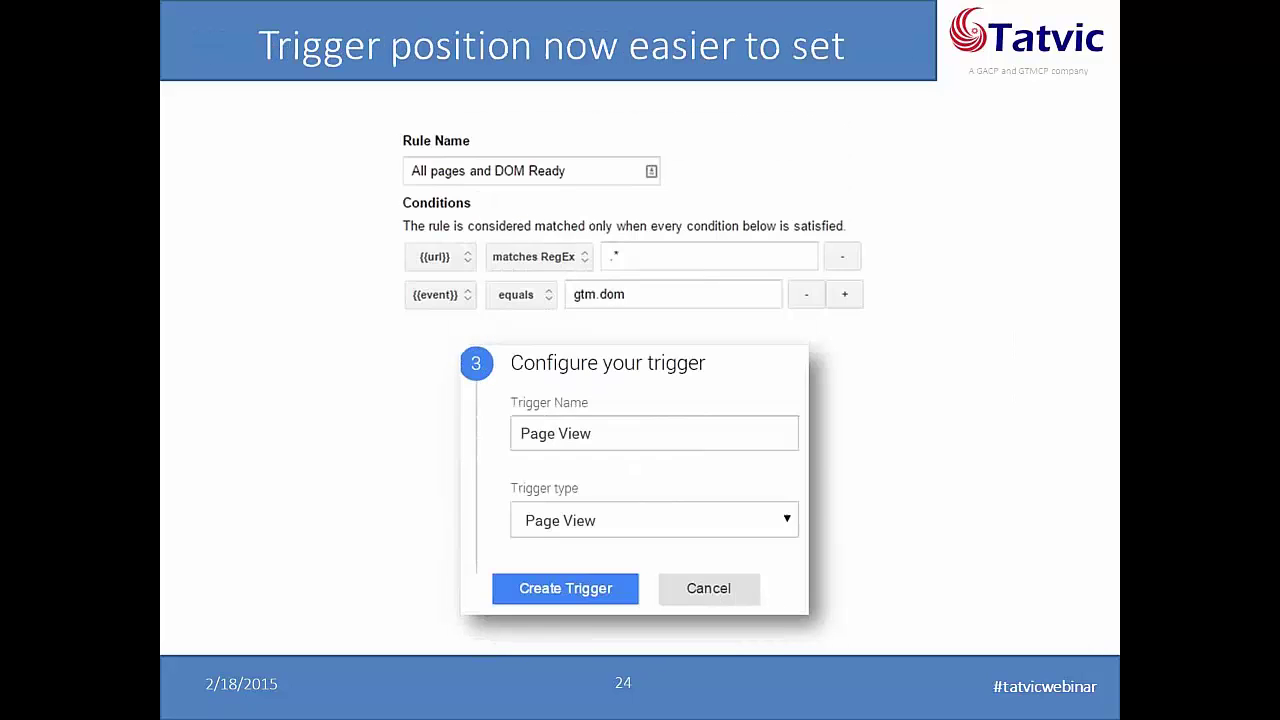
pyautogui.press('Right')
pyautogui.press('Right')
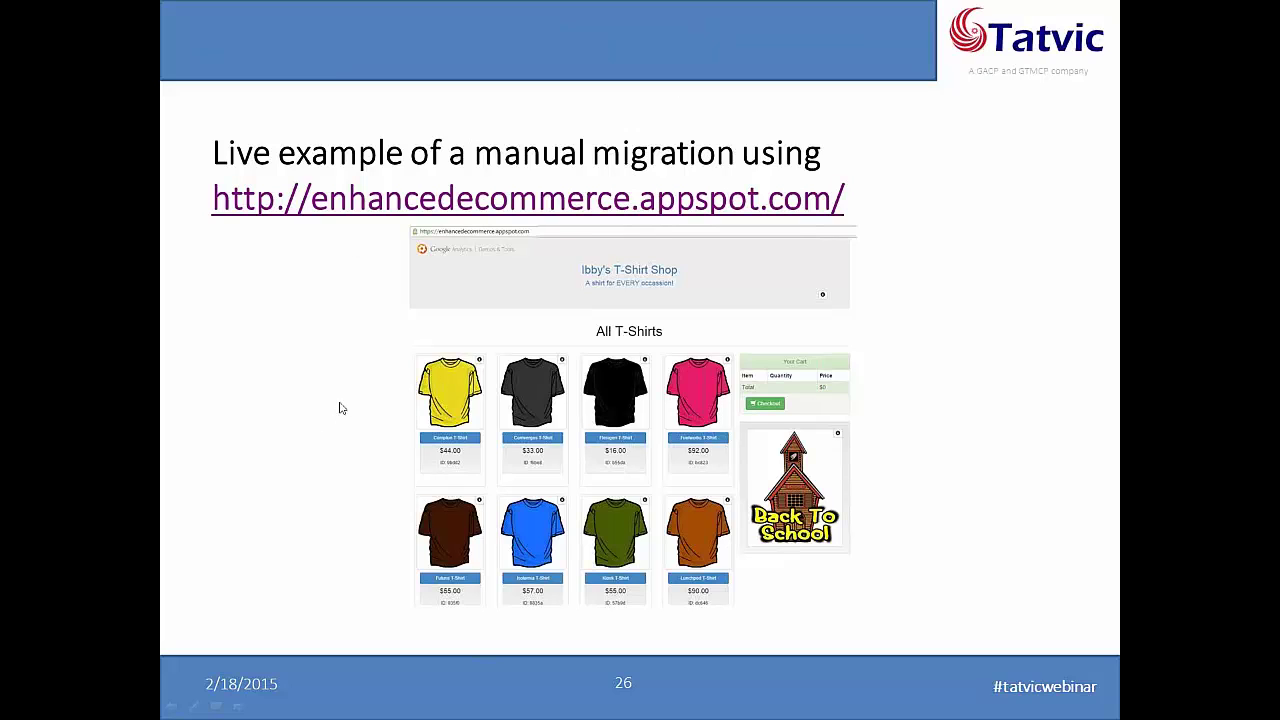
pyautogui.press('Right')
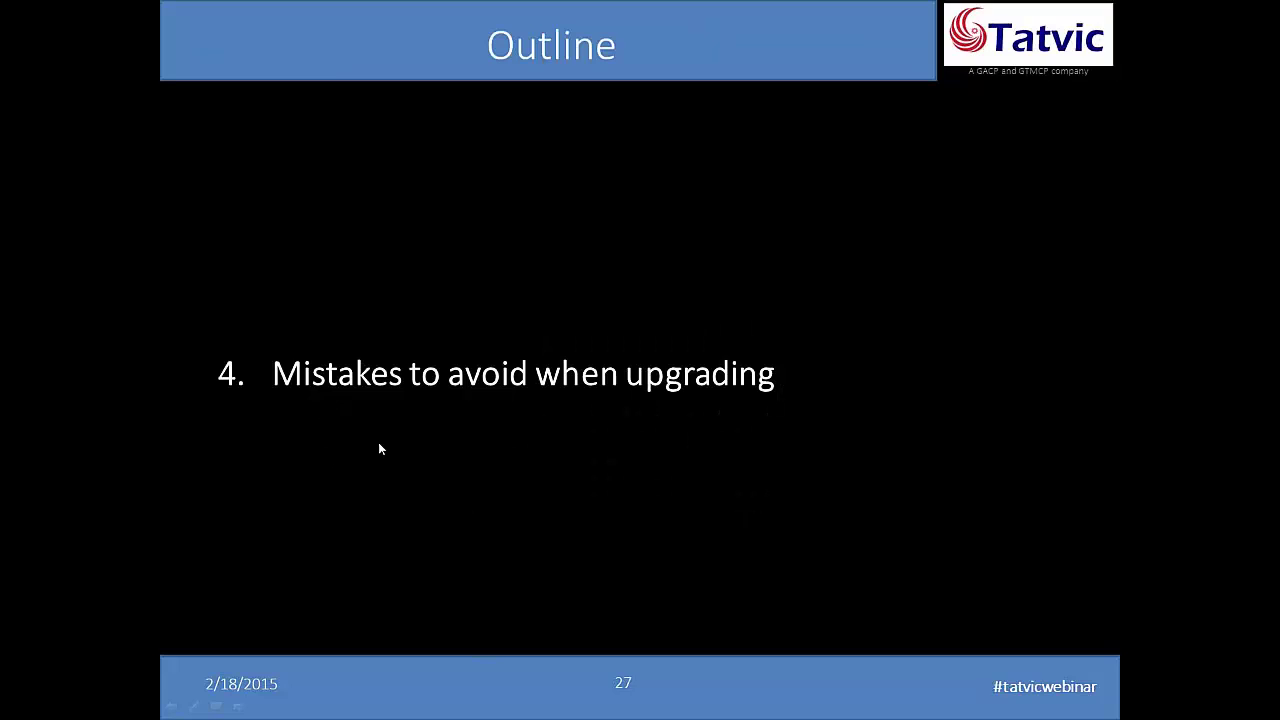
pyautogui.press('Left')
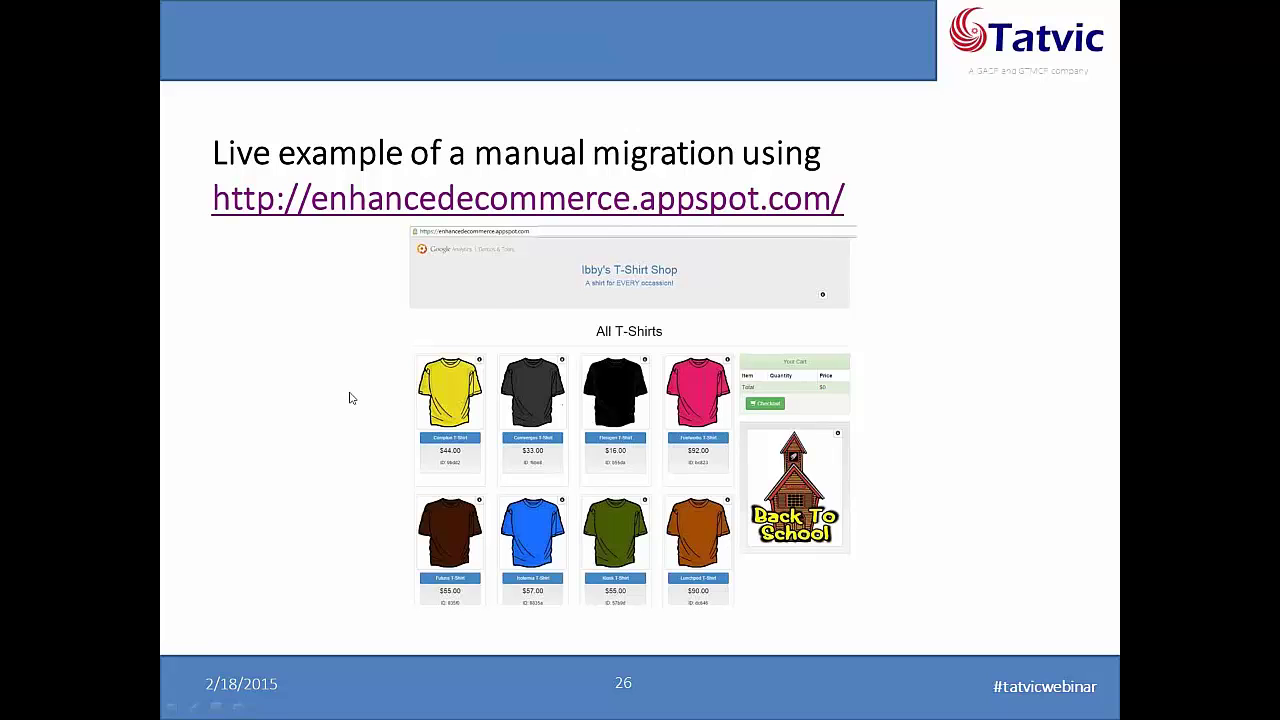
pyautogui.press('Escape')
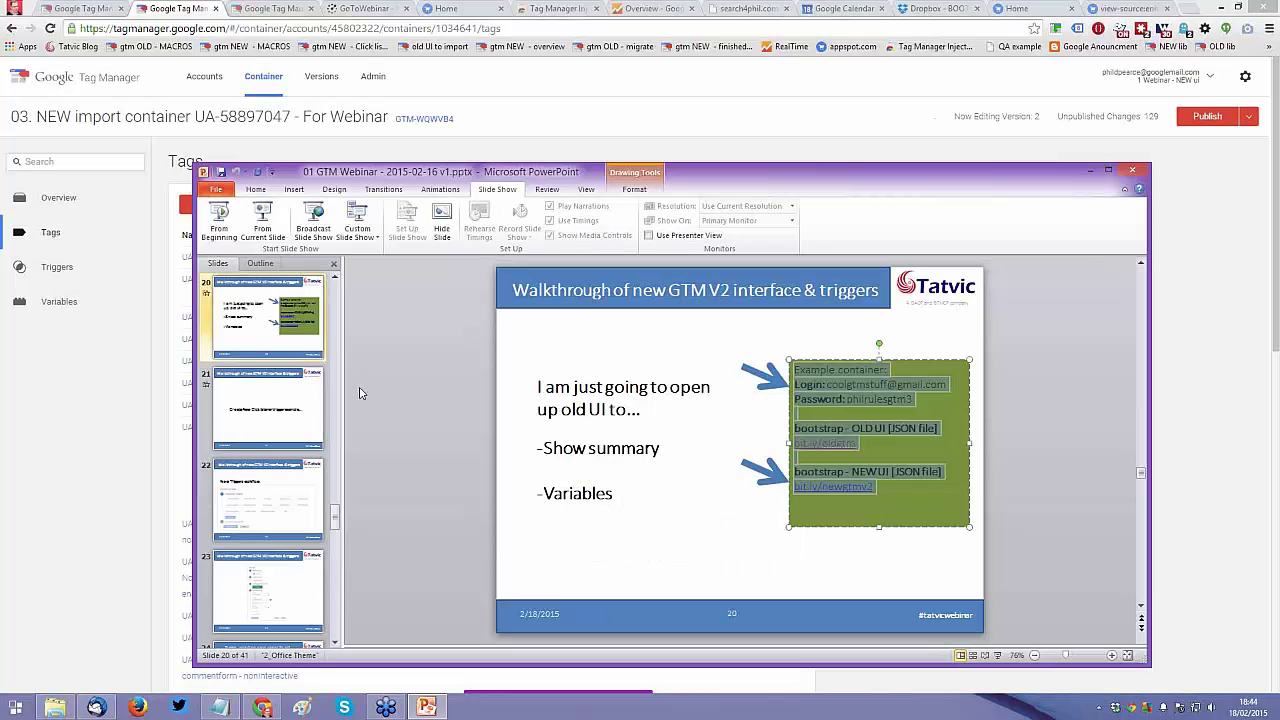
# Step: Return to Chrome and search the new container's tag list for "error" to examine the error tags and their triggers
pyautogui.click(111, 464)
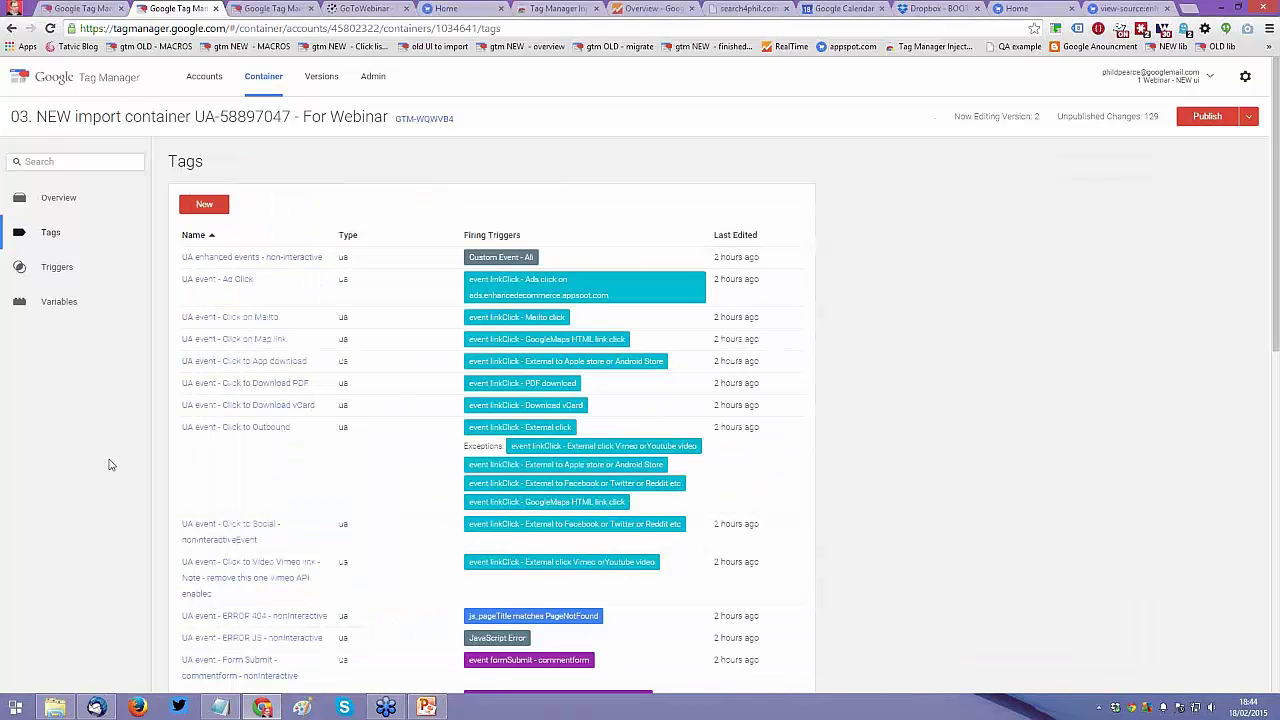
pyautogui.hotkey('ctrl', 'f')
pyautogui.write('j')
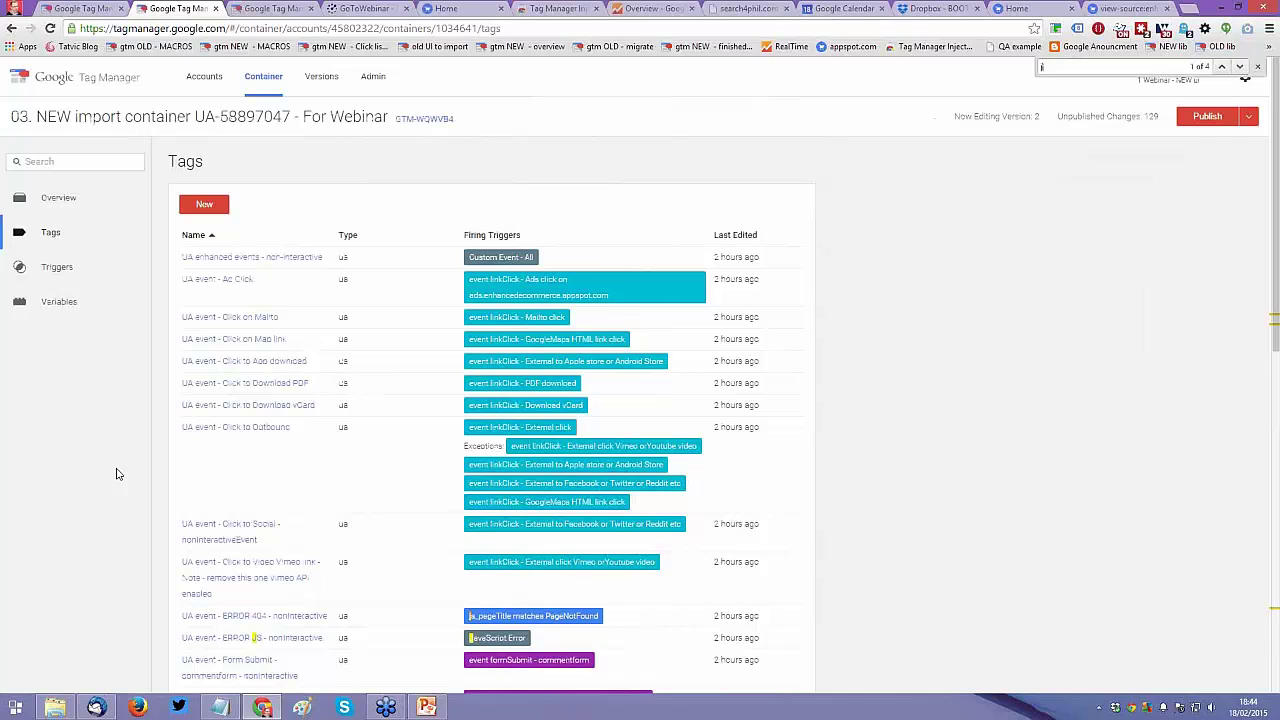
pyautogui.write('j e')
pyautogui.hotkey('ctrl', 'a')
pyautogui.write('error')
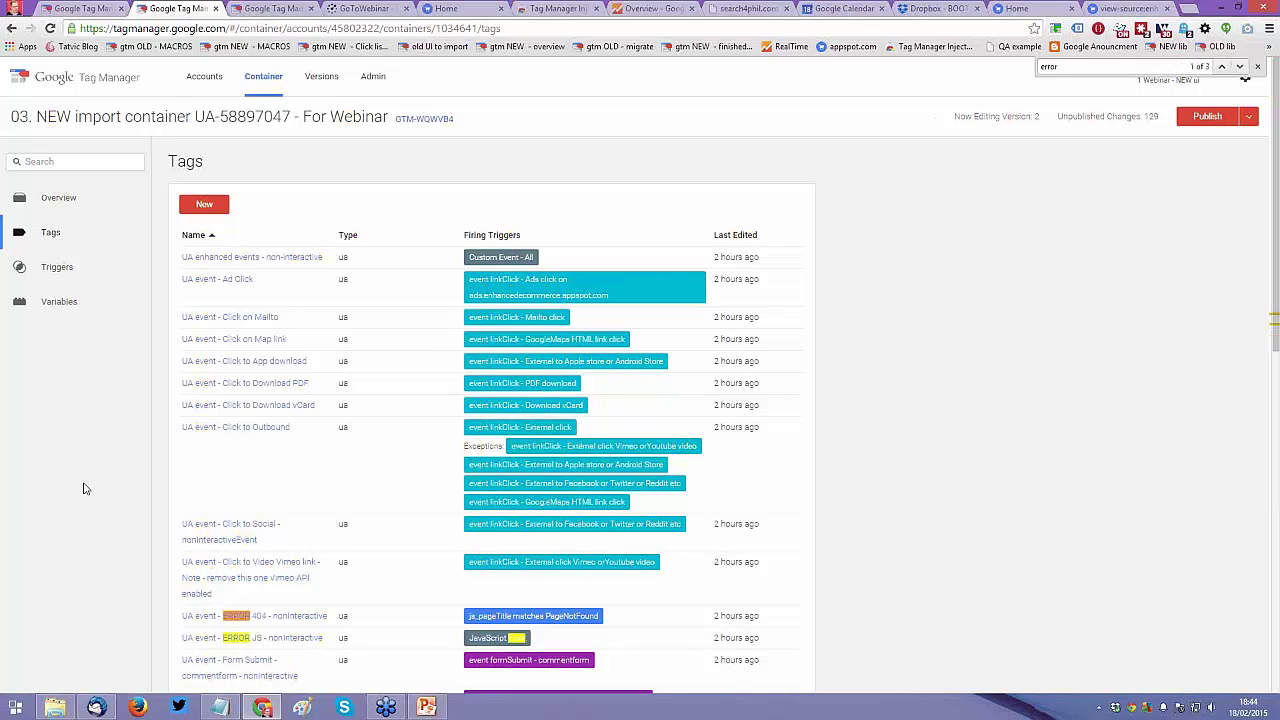
pyautogui.scroll(-1, 85, 488)
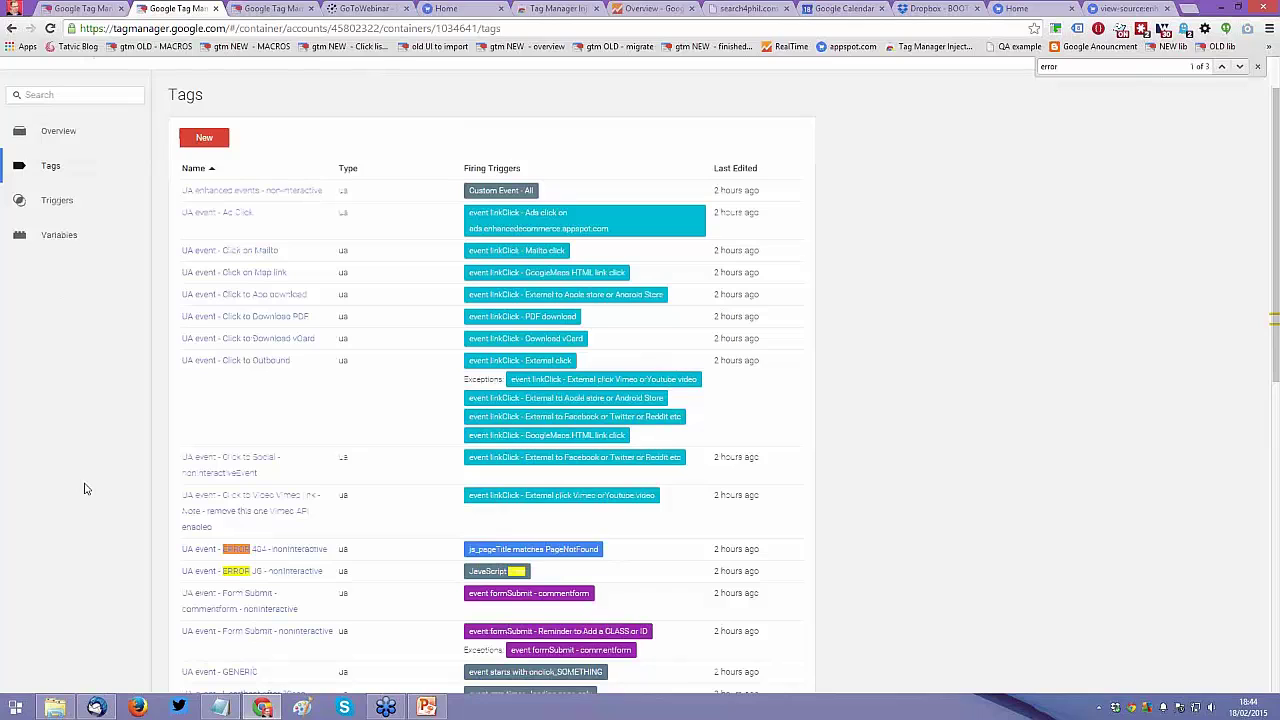
pyautogui.scroll(1, 57, 449)
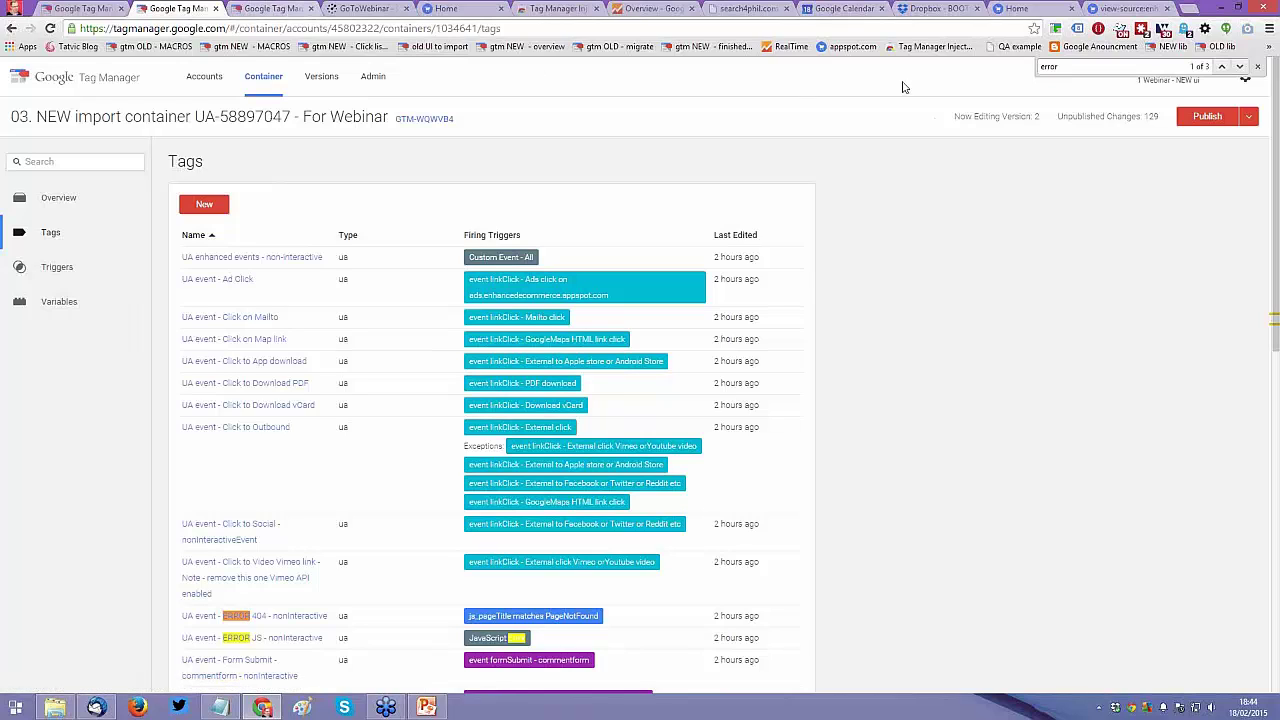
# Step: Review the listener and heartbeat tags fired on the shop page in the preview summary
pyautogui.click(1019, 9)
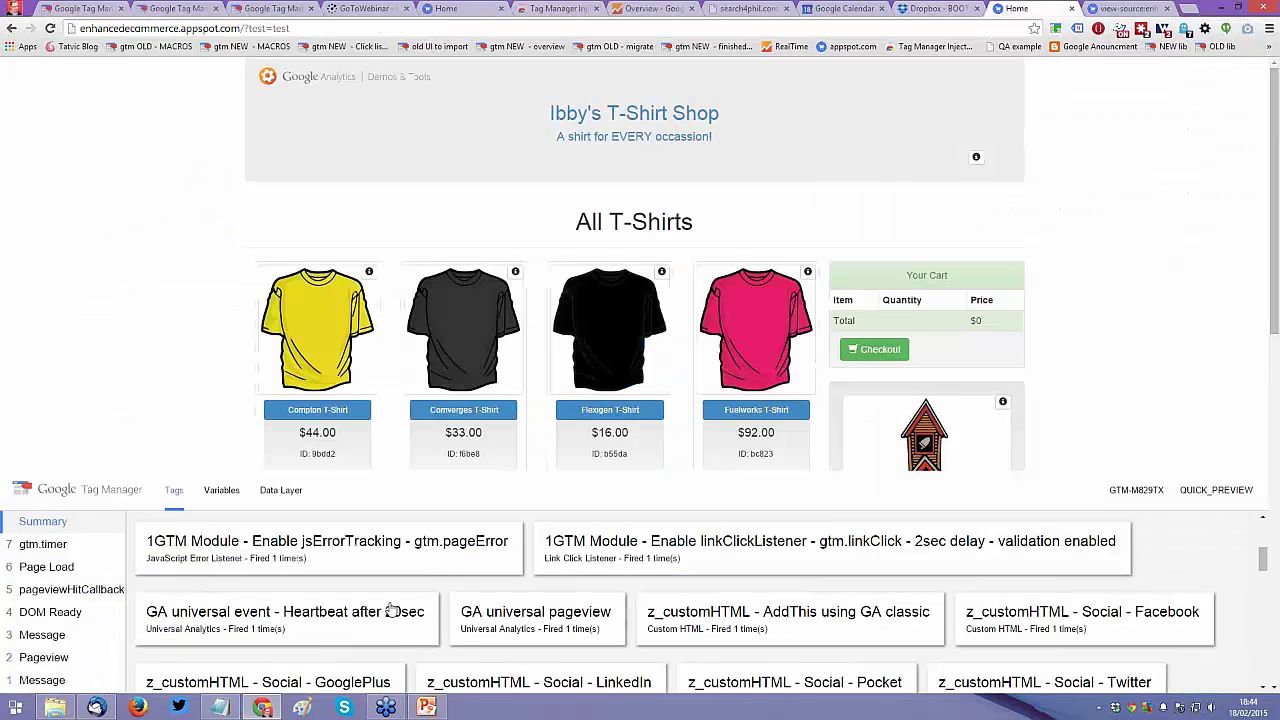
pyautogui.scroll(1, 494, 586)
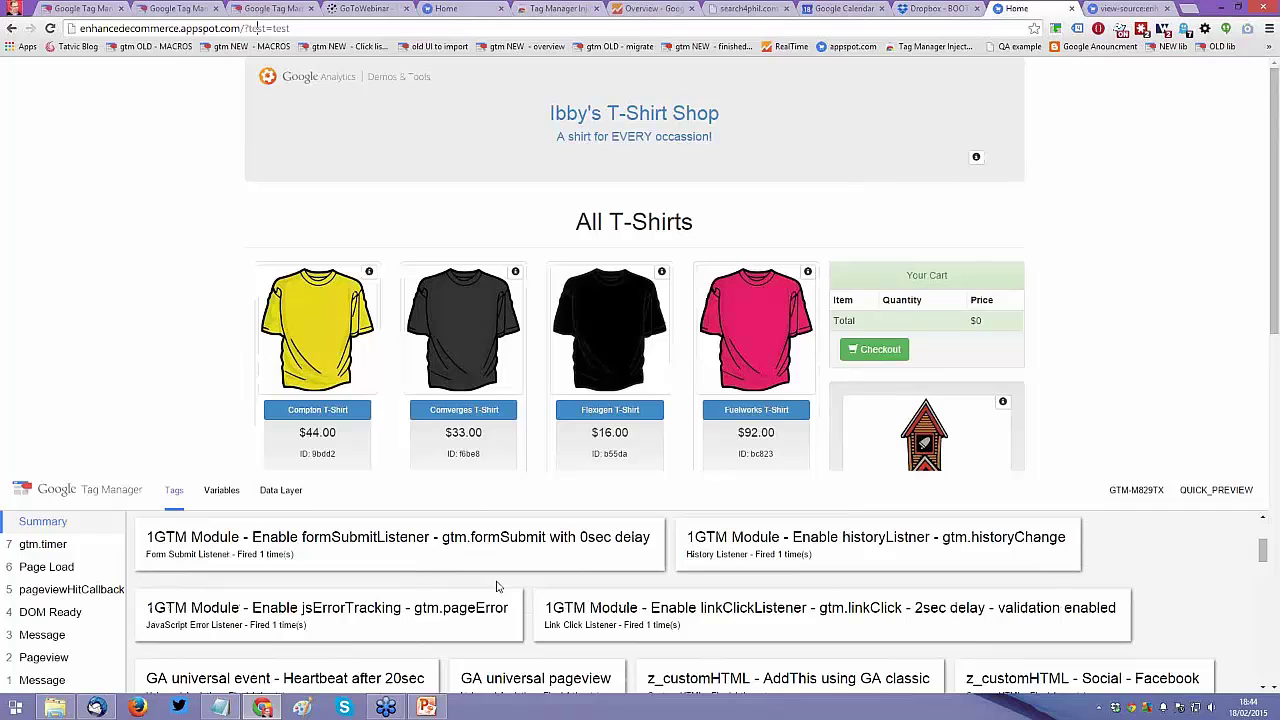
pyautogui.scroll(2, 497, 586)
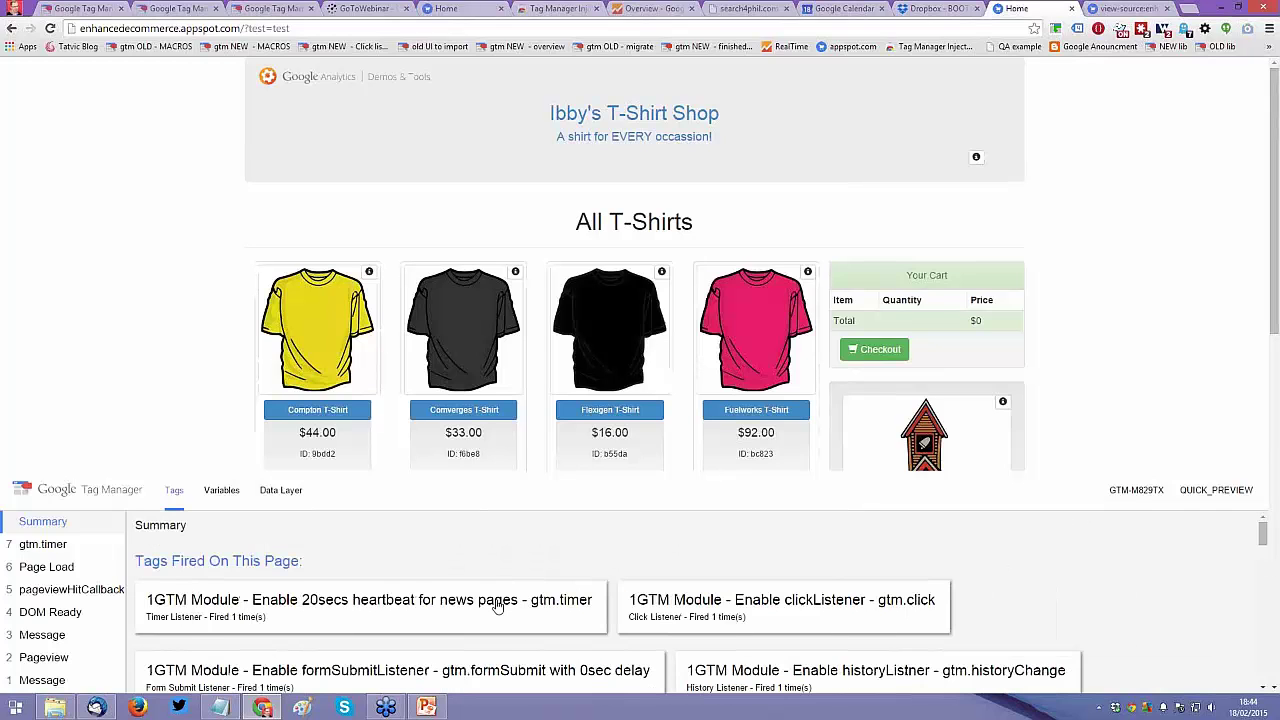
pyautogui.scroll(-1, 497, 605)
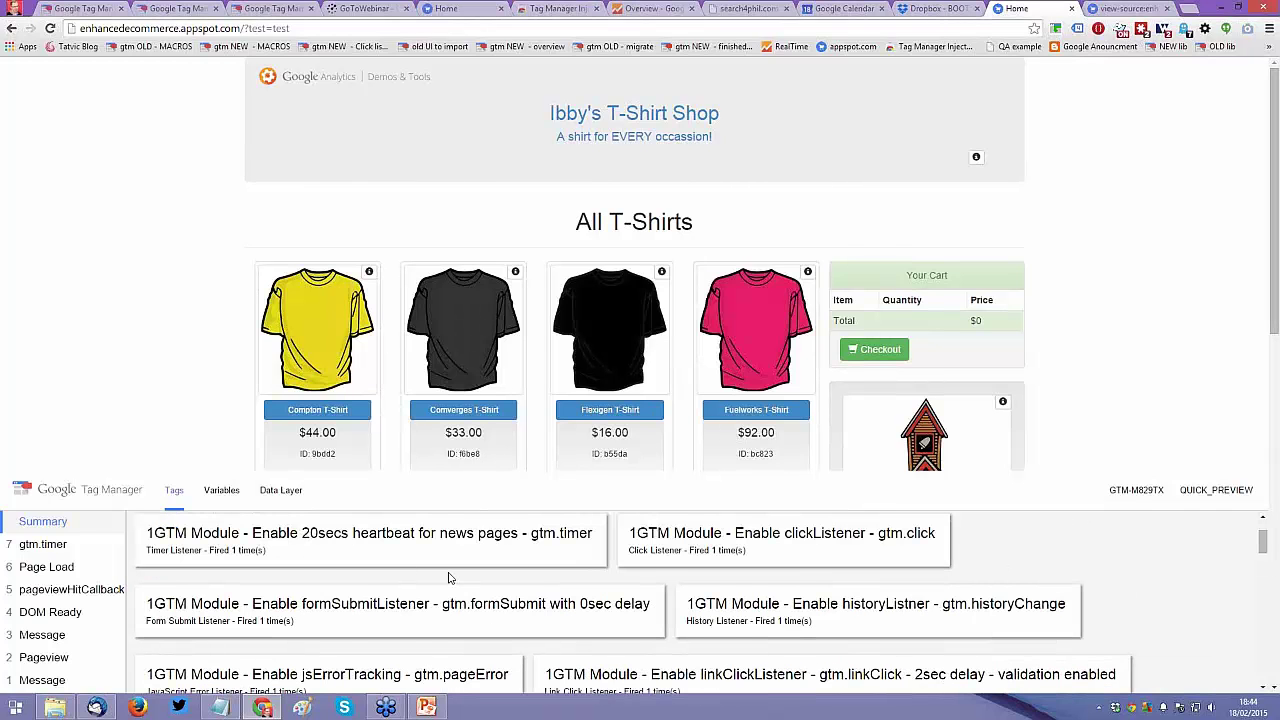
pyautogui.scroll(-2, 358, 633)
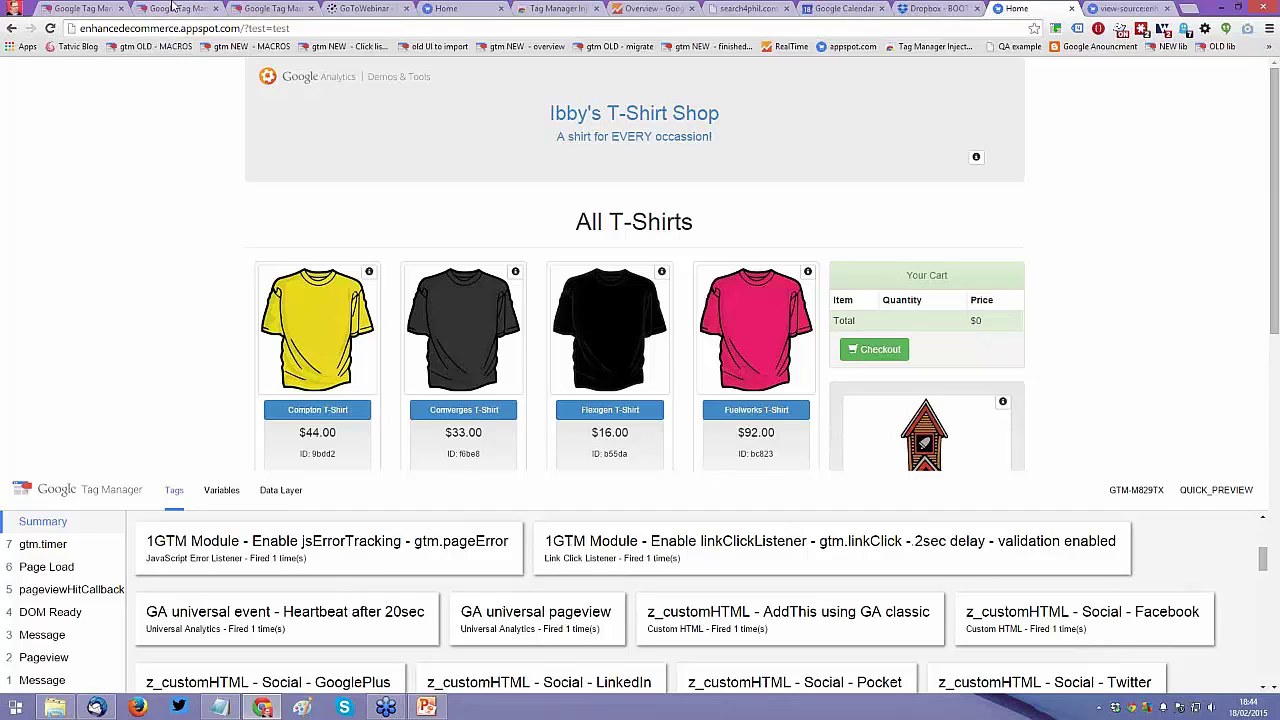
# Step: Search the new container's tag list for "timer" and open the "UA event - Heartbeat after 20sec" tag
pyautogui.click(168, 10)
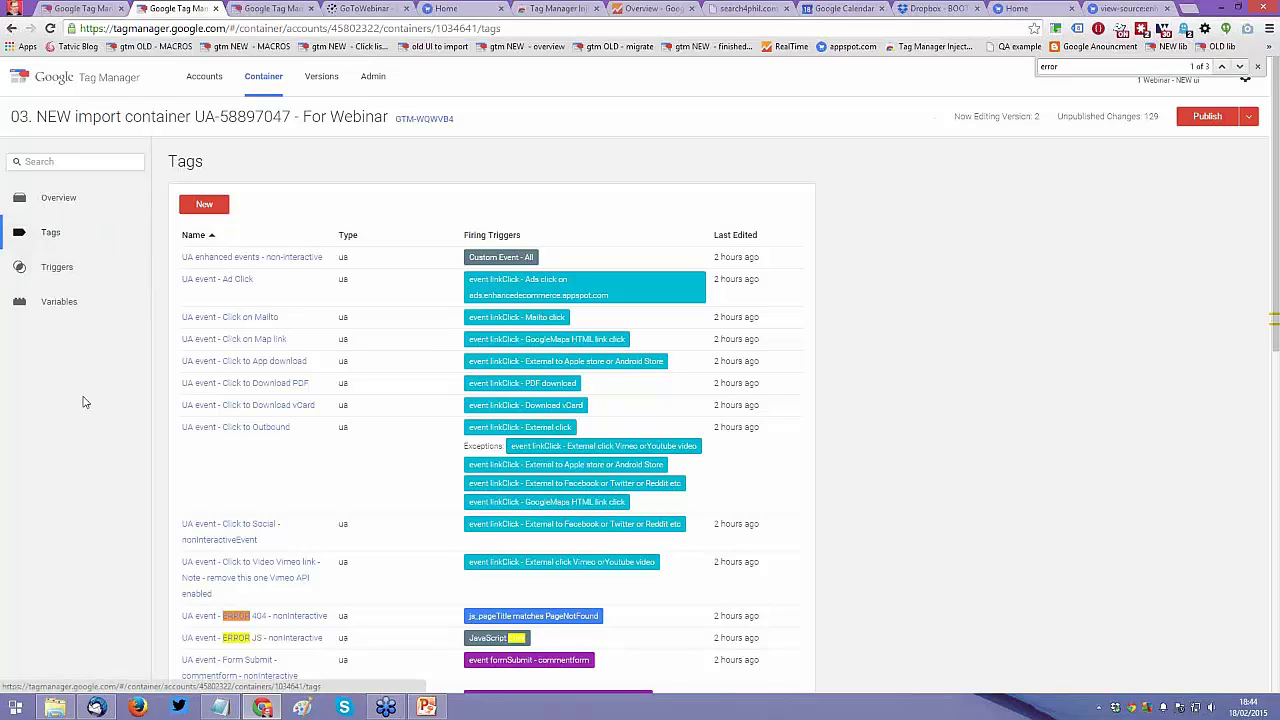
pyautogui.hotkey('ctrl', 'f')
pyautogui.write('t')
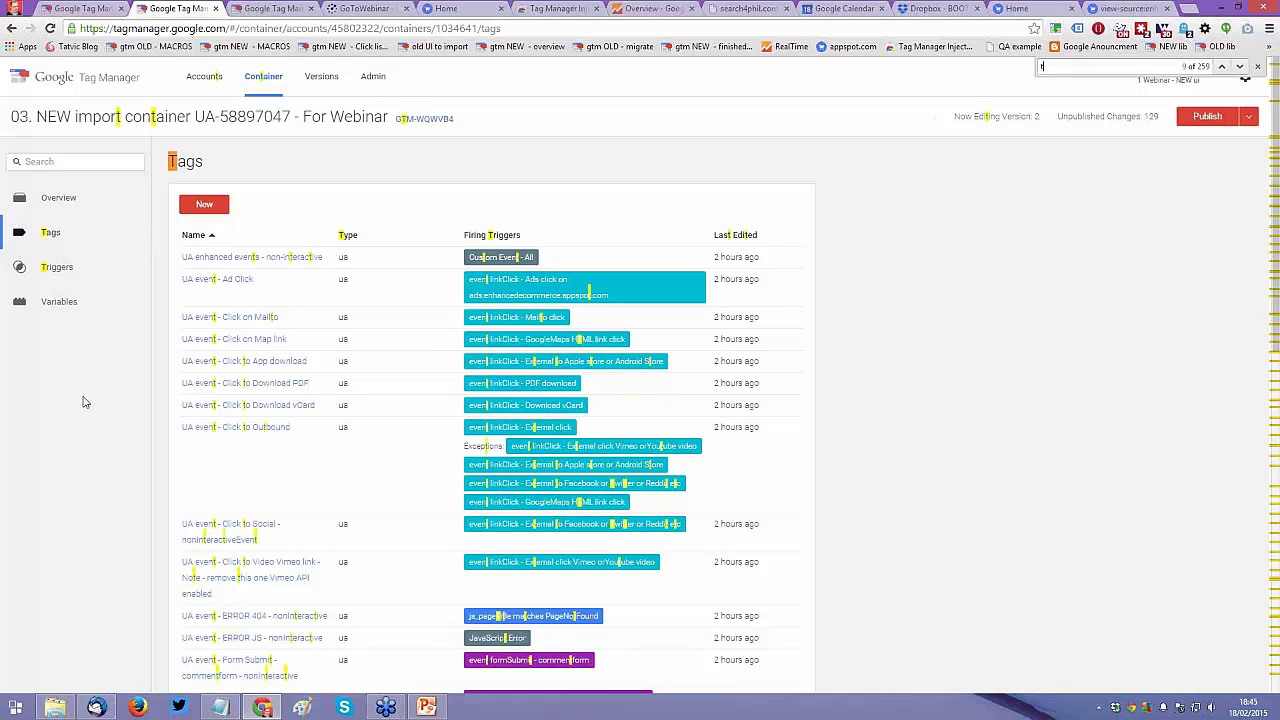
pyautogui.write('imer')
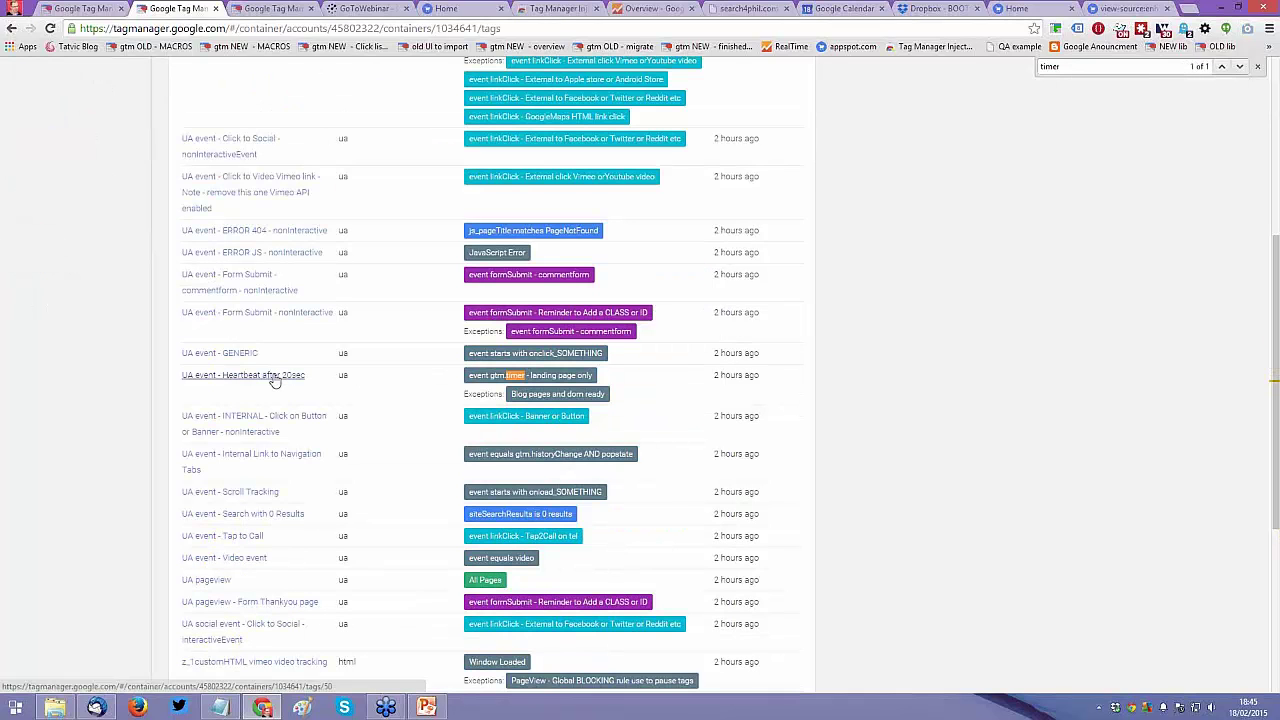
pyautogui.click(275, 378)
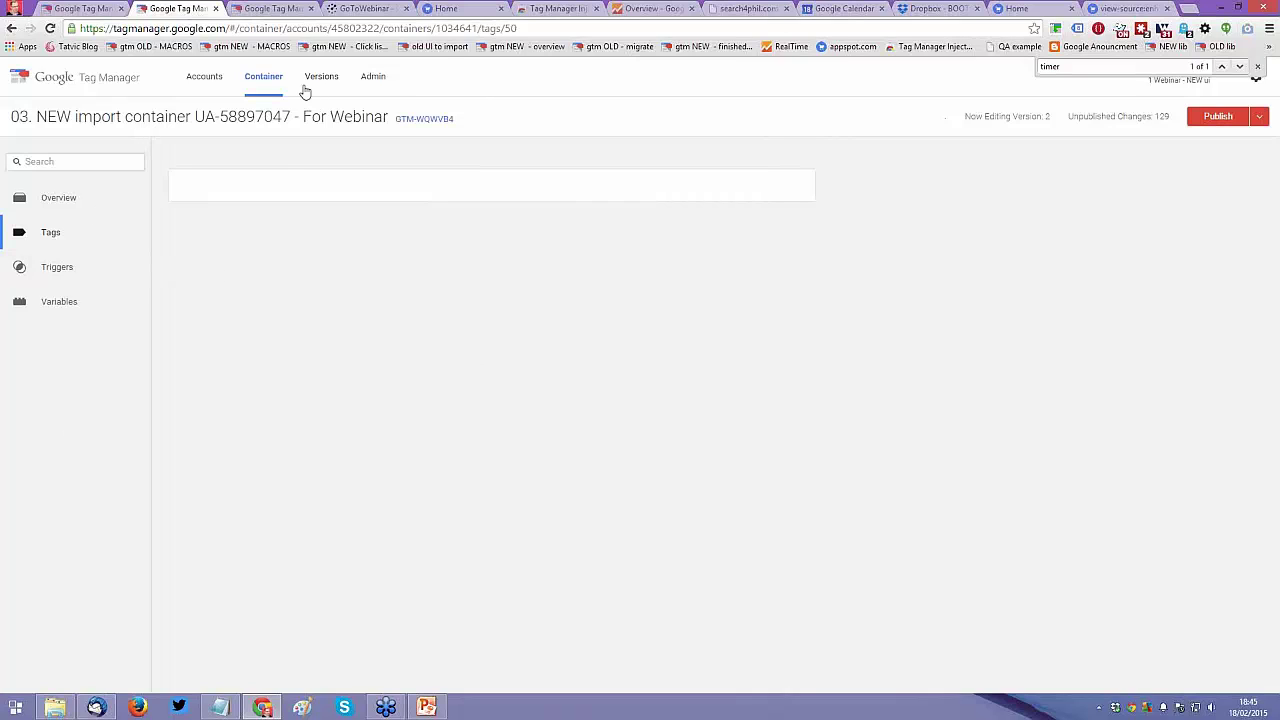
# Step: Remove the Tag Manager Injector extension from Chrome and reload the heartbeat tag's page
pyautogui.click(408, 30)
pyautogui.press('Return')
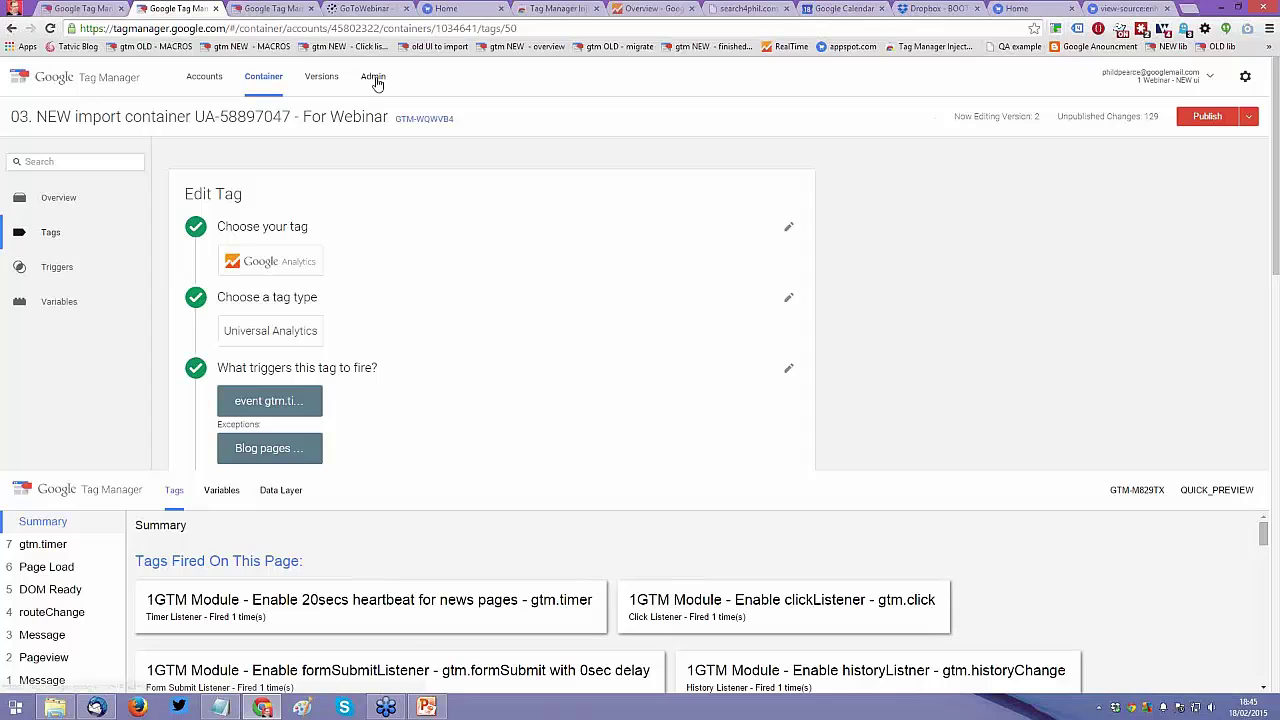
pyautogui.rightClick(1055, 28)
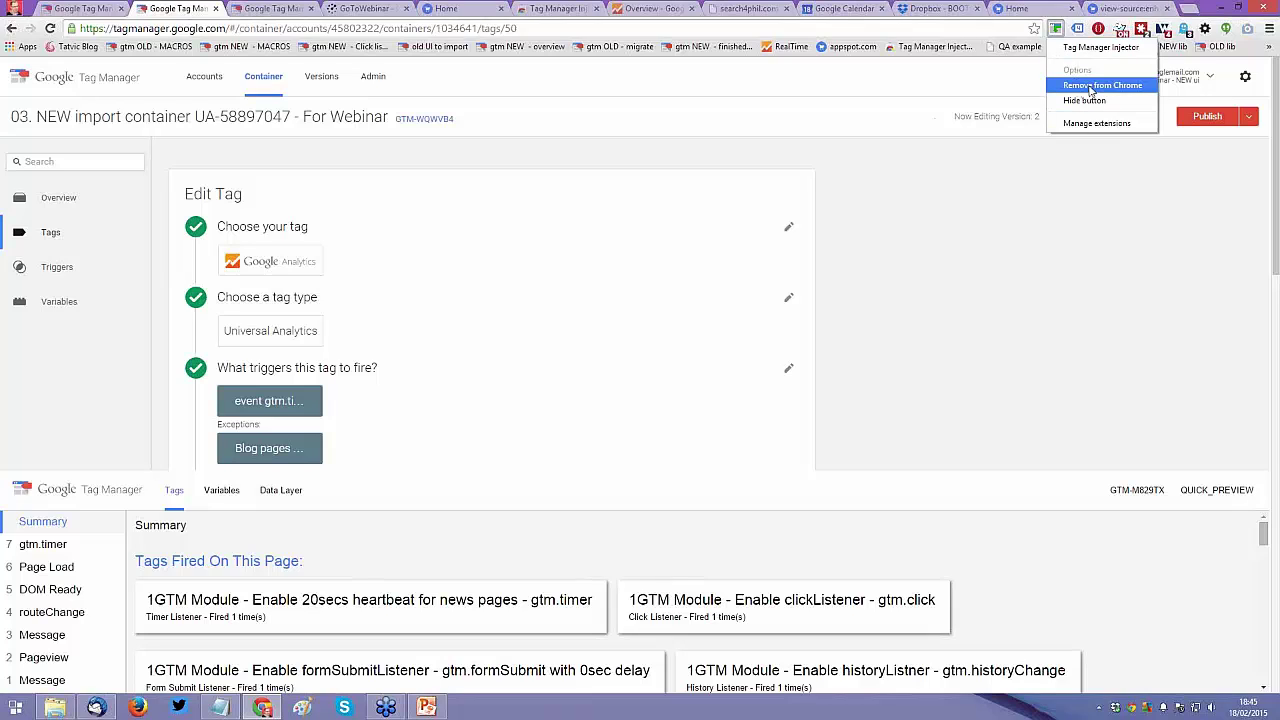
pyautogui.click(1091, 88)
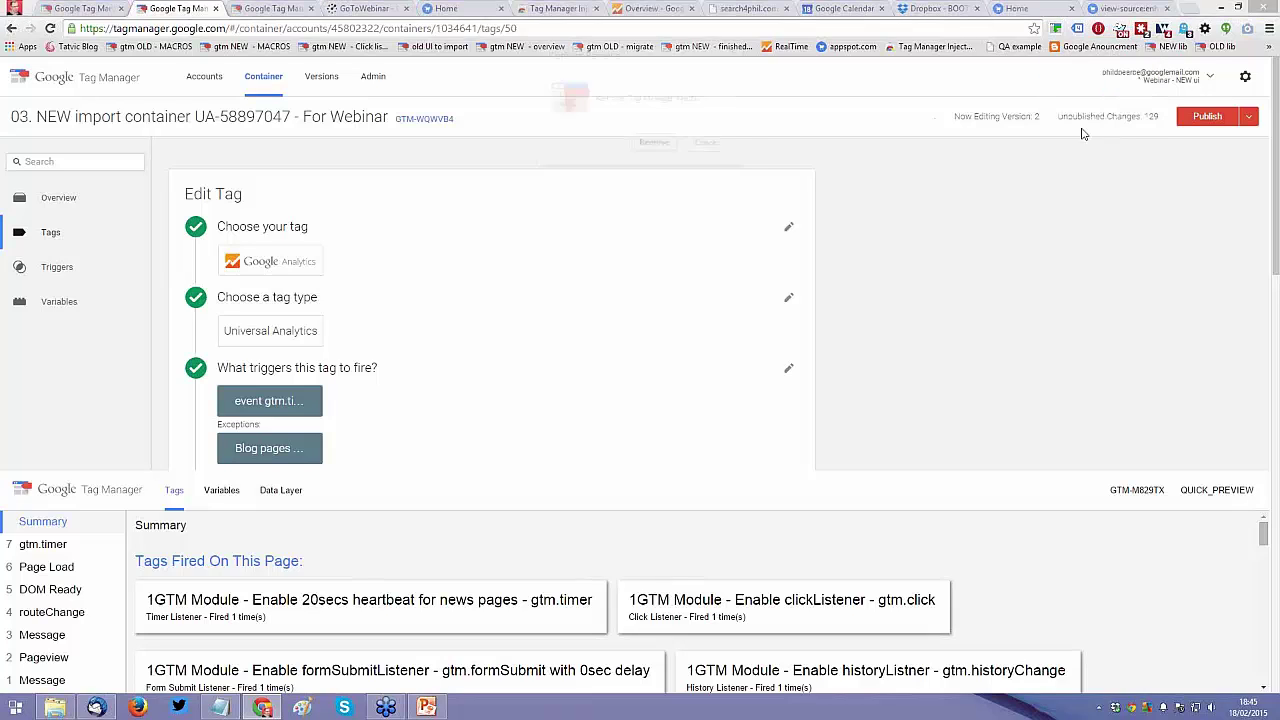
pyautogui.click(643, 143)
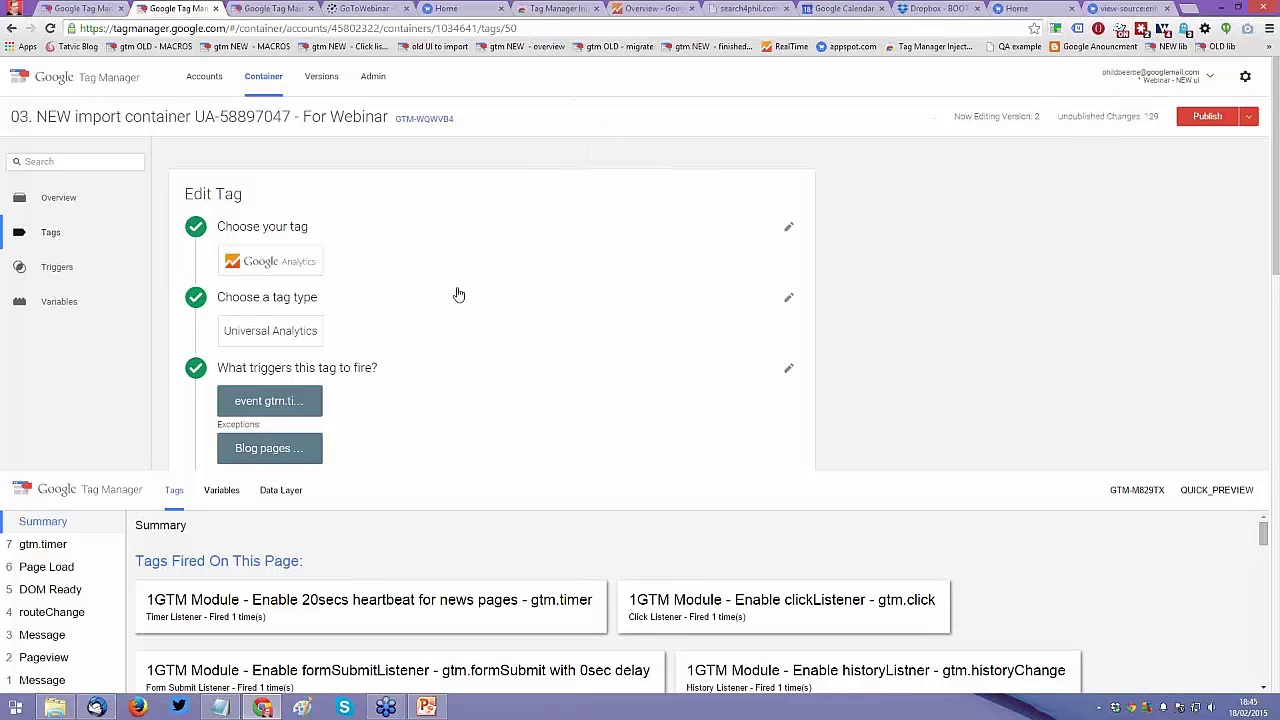
pyautogui.click(358, 30)
pyautogui.press('Return')
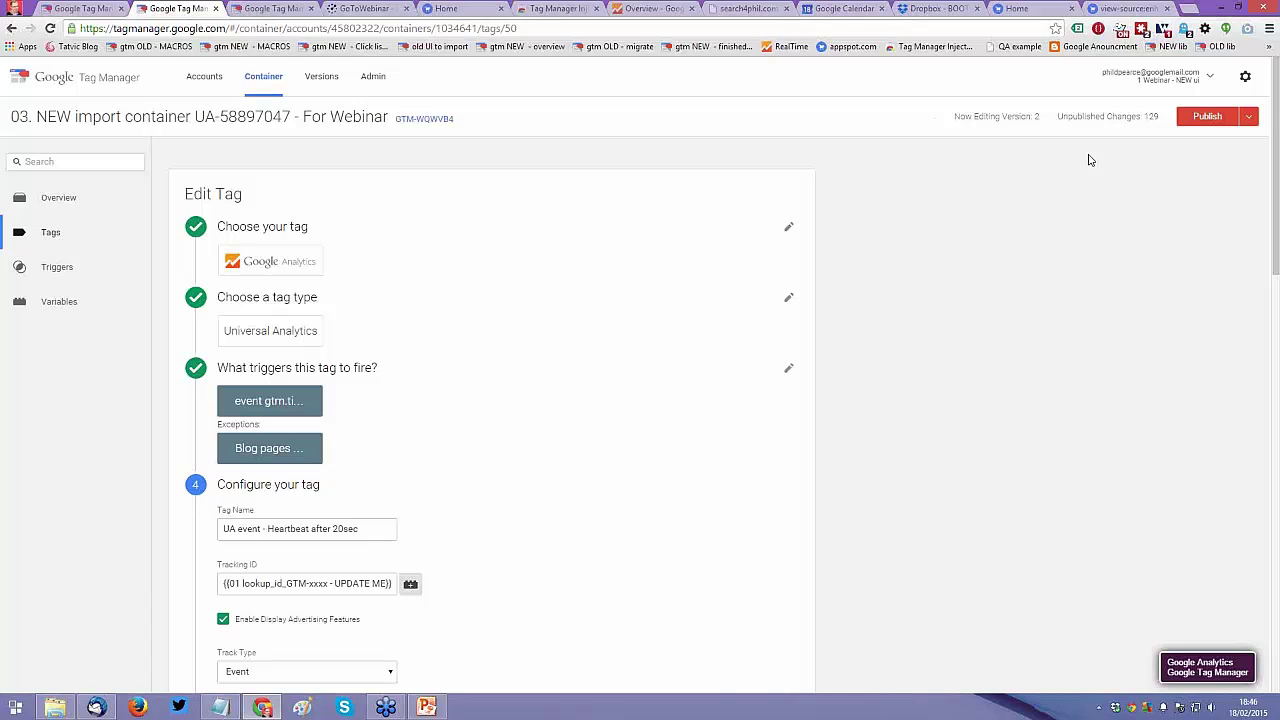
# Step: Open the heartbeat tag's trigger section to examine its firing trigger and its blocking trigger
pyautogui.scroll(-1, 1090, 160)
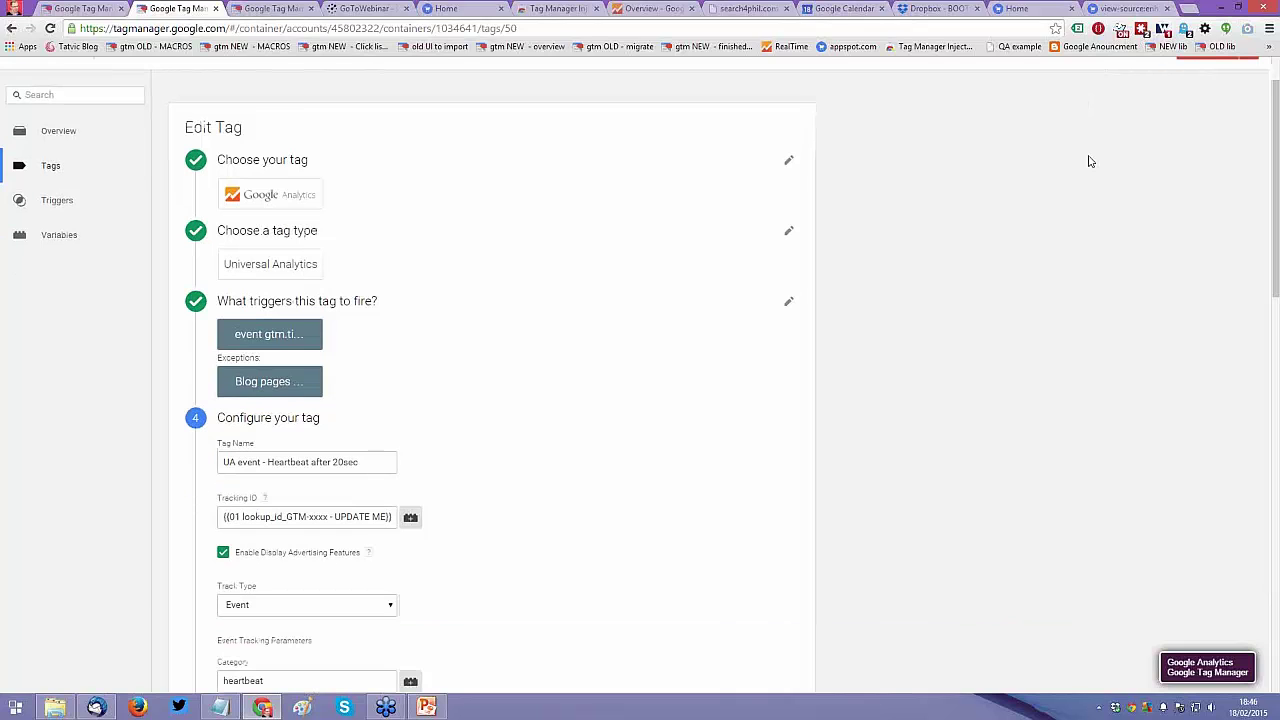
pyautogui.scroll(-2, 212, 302)
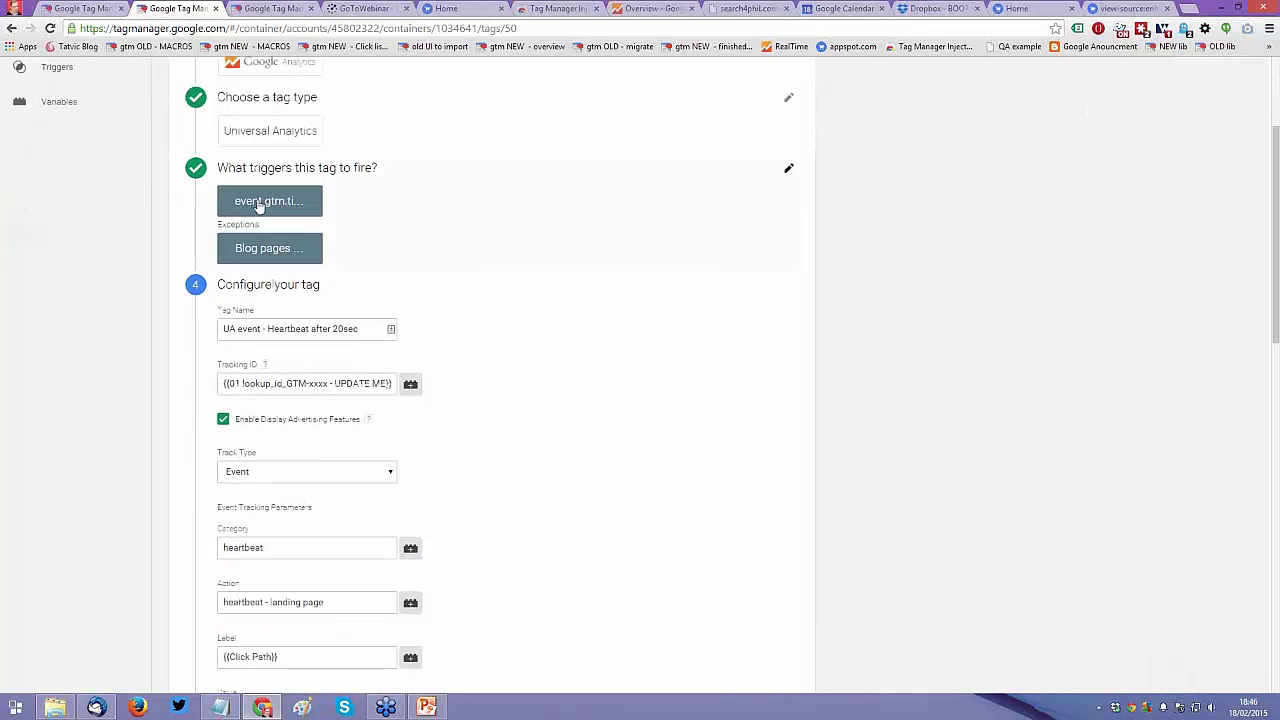
pyautogui.click(259, 203)
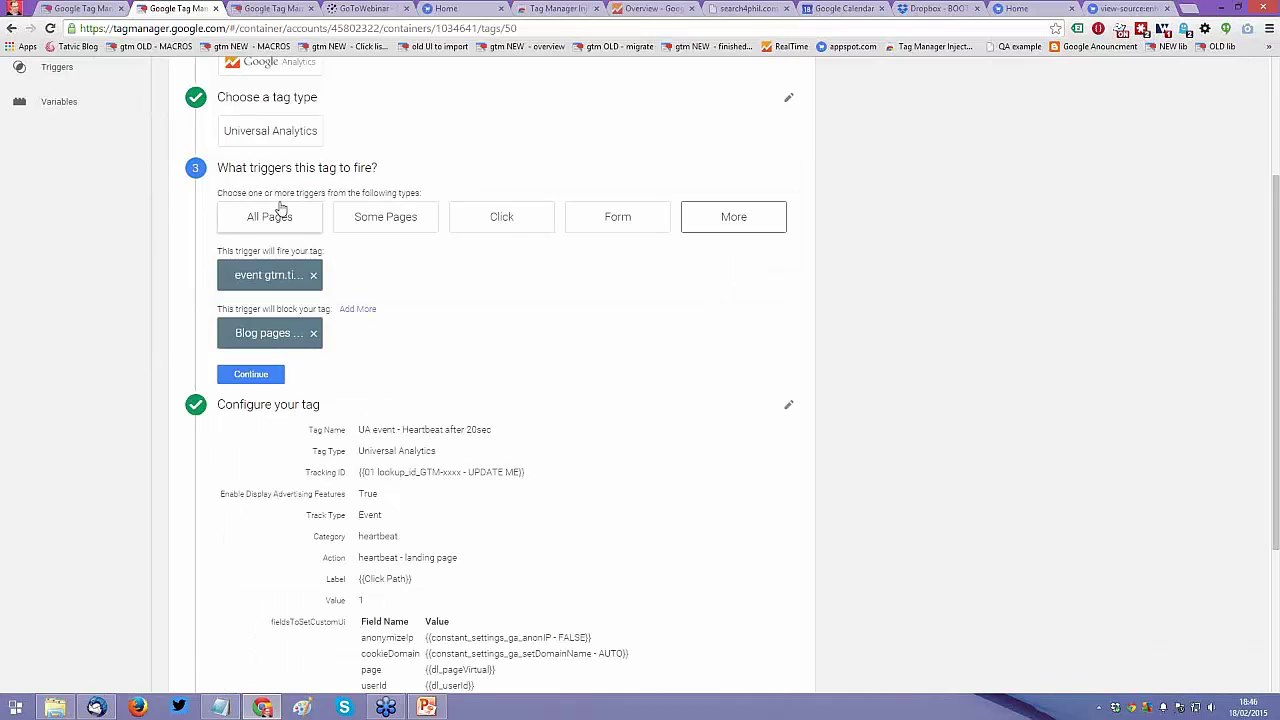
pyautogui.scroll(2, 283, 300)
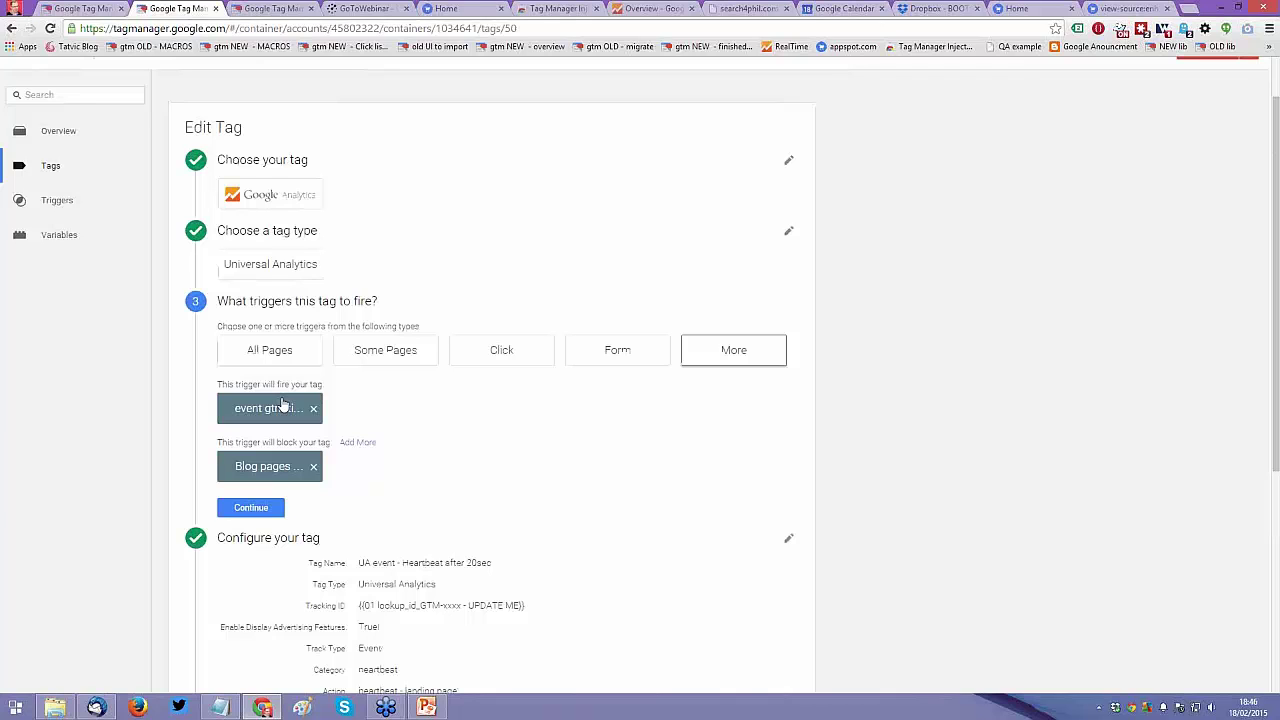
pyautogui.click(283, 405)
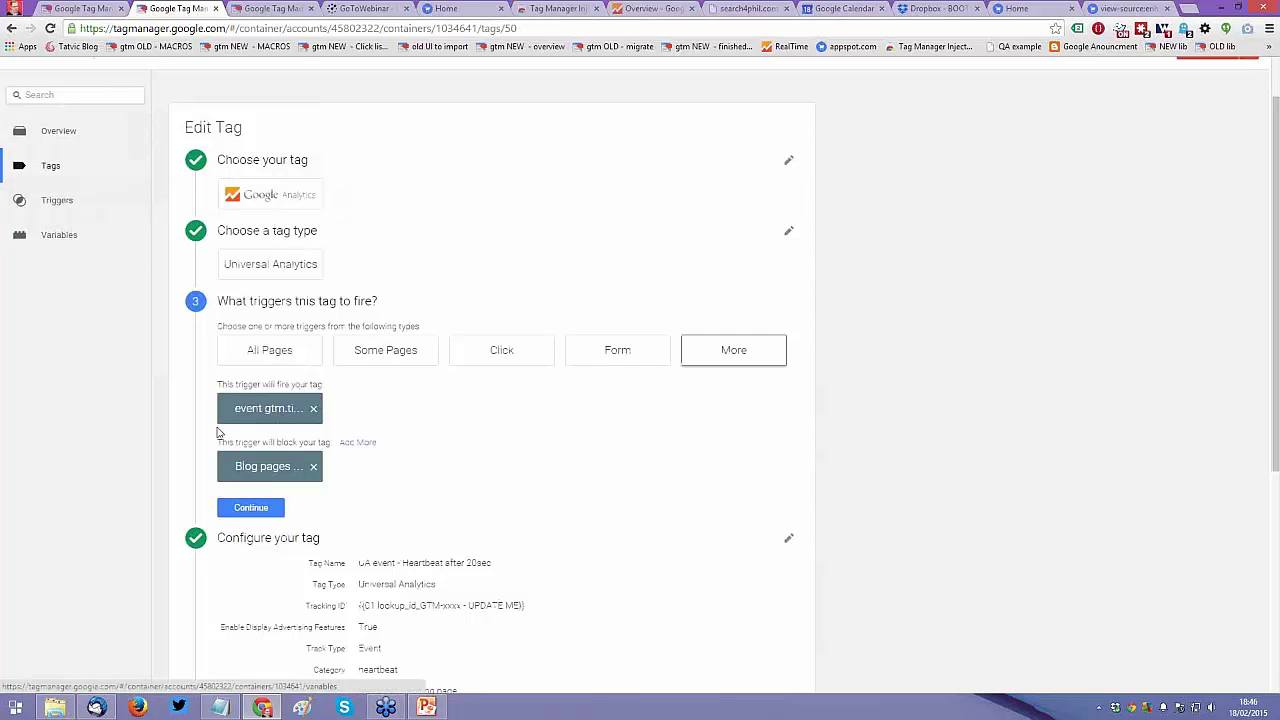
# Step: Search the container's trigger list for "timer" and open the "event gtm.timer - landing page only" trigger
pyautogui.click(58, 205)
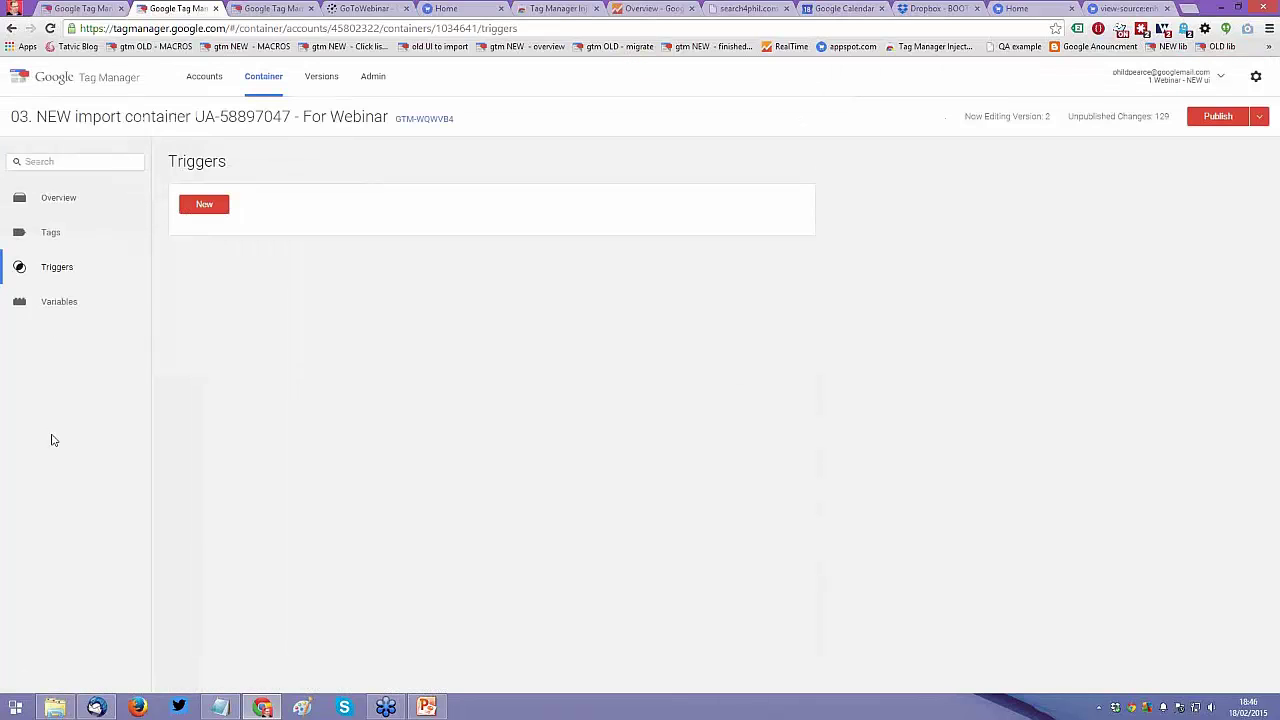
pyautogui.hotkey('ctrl', 'f')
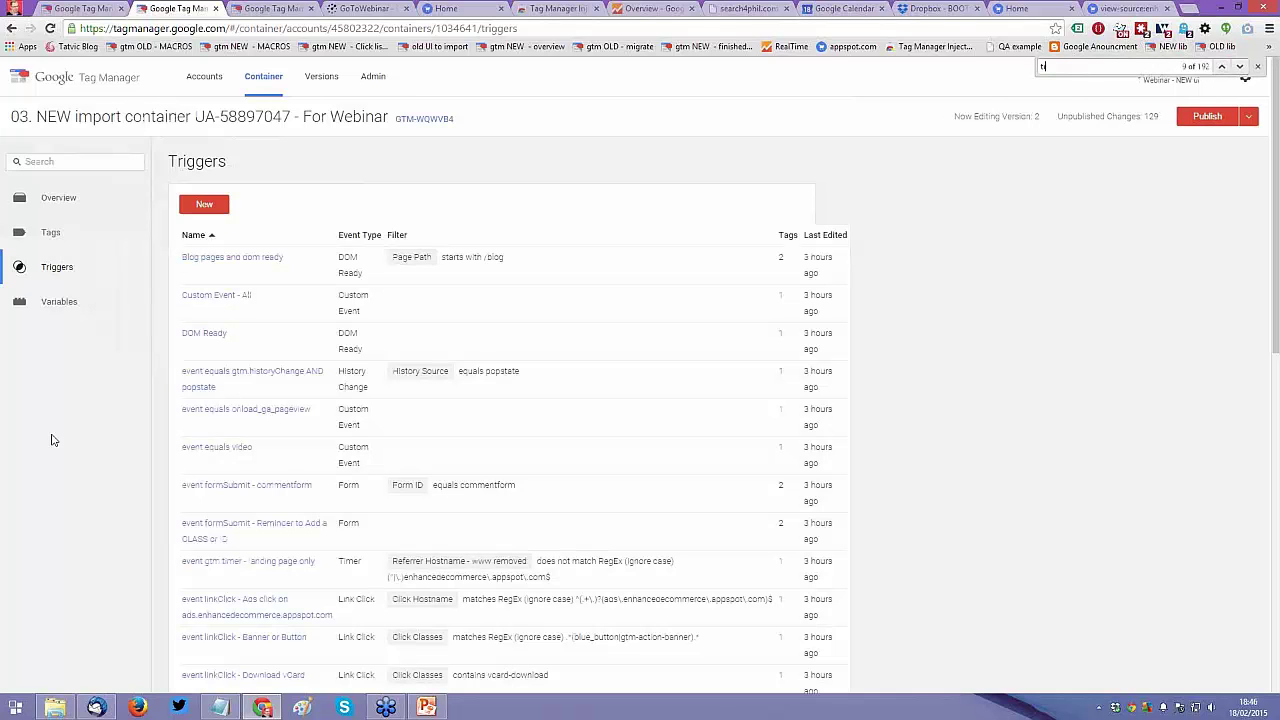
pyautogui.write('timer')
pyautogui.scroll(-1, 83, 447)
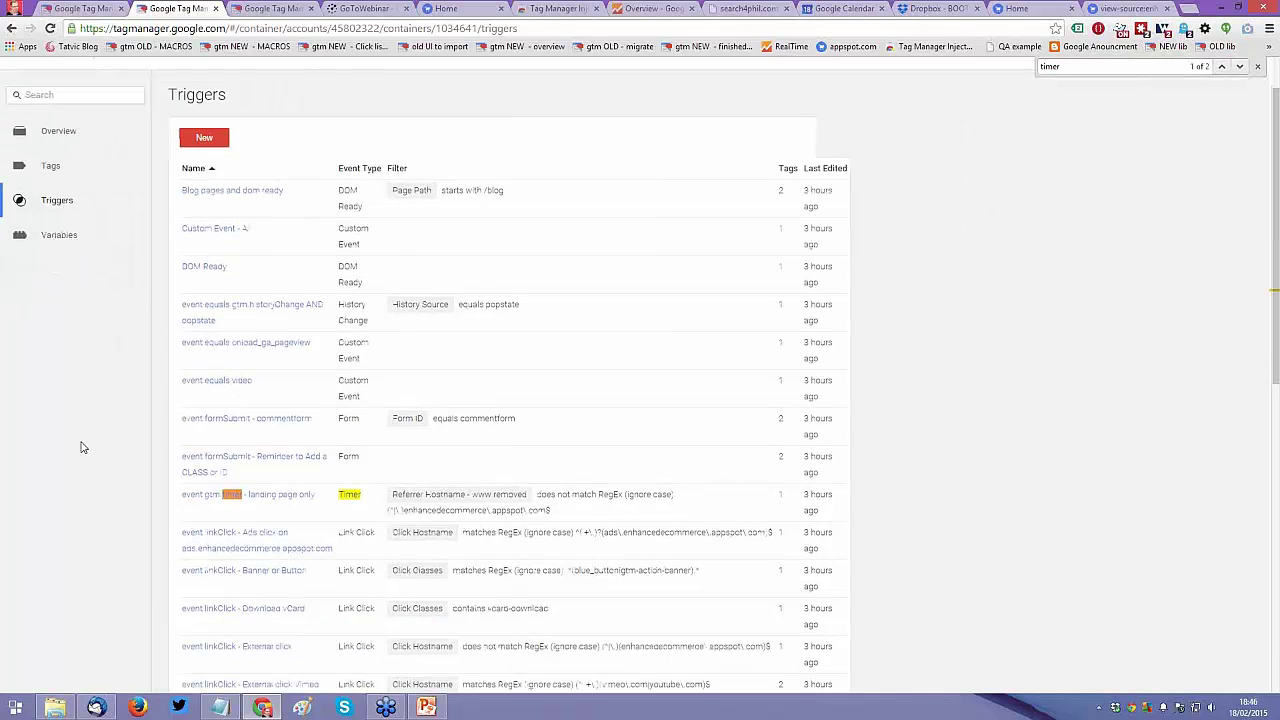
pyautogui.click(265, 500)
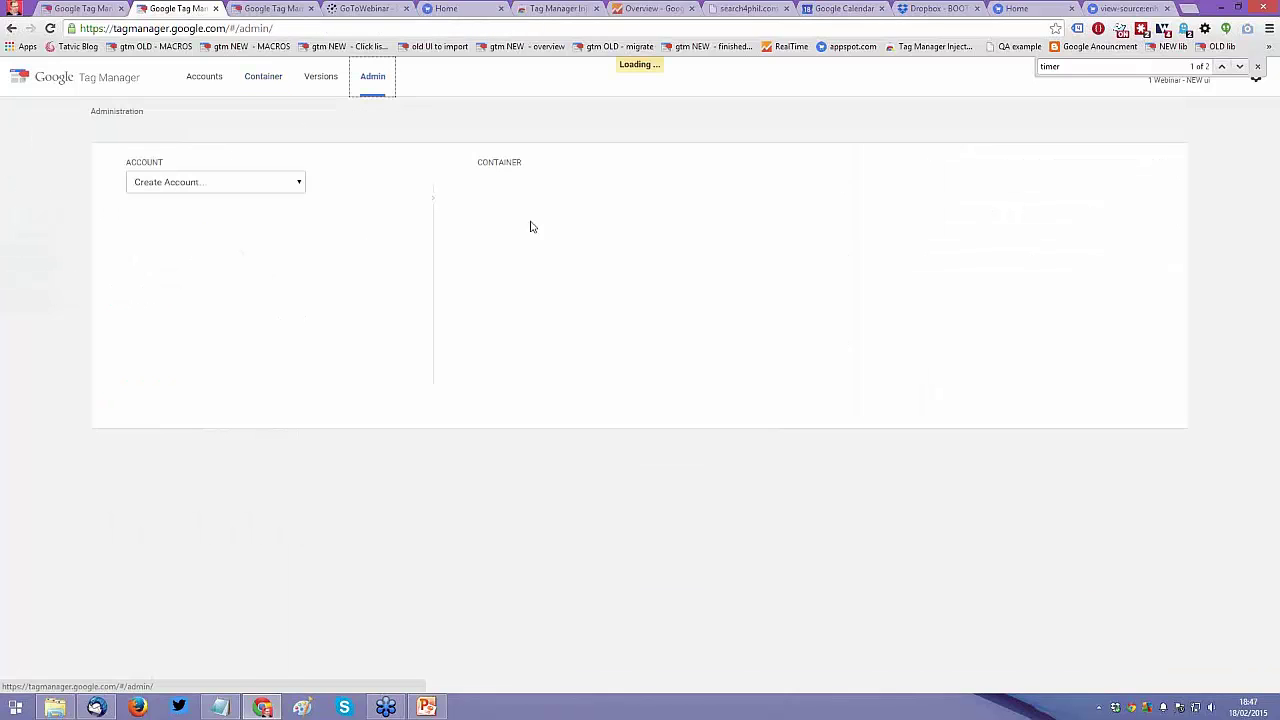
# Step: Switch to the "01 empty account" container and show its trigger list
pyautogui.click(557, 182)
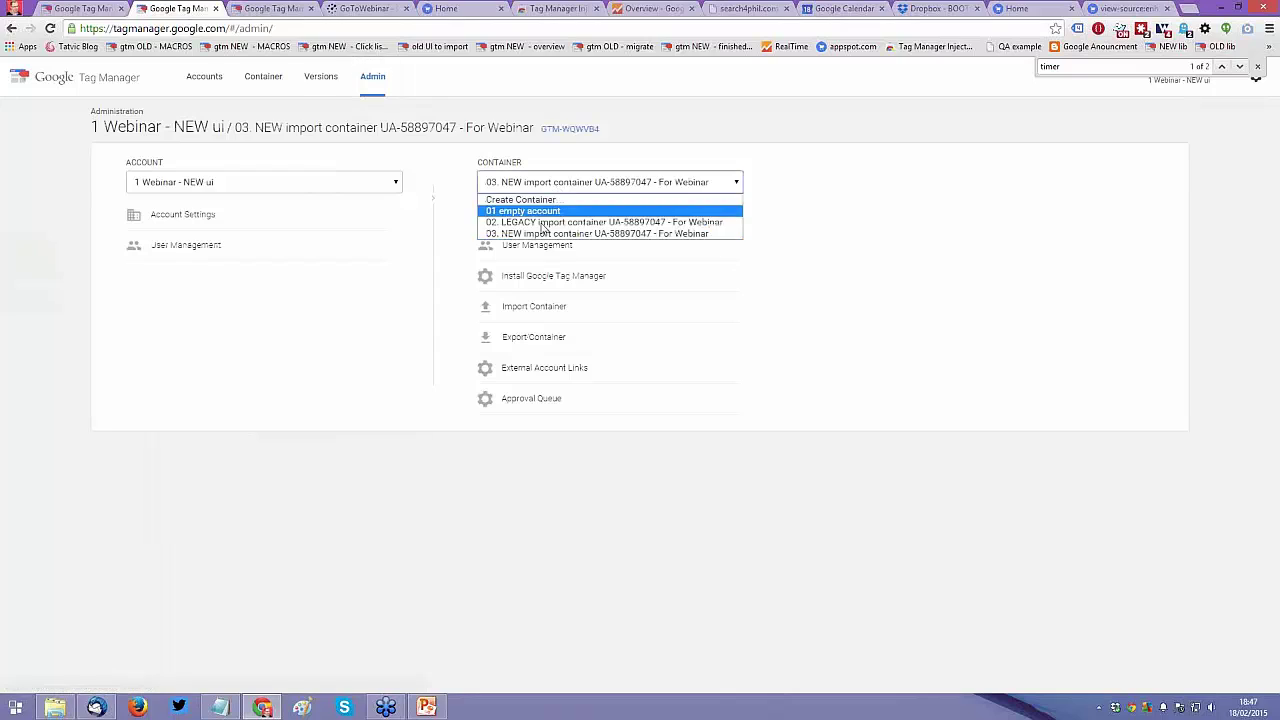
pyautogui.click(545, 209)
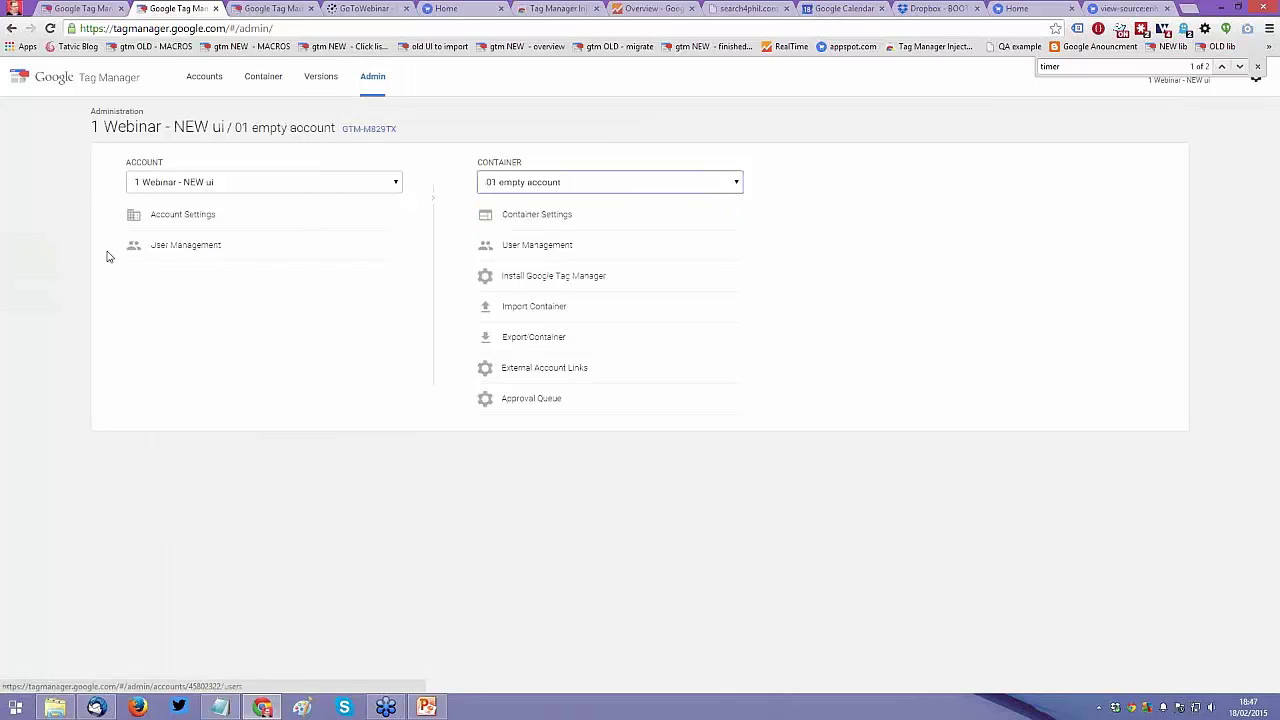
pyautogui.click(264, 80)
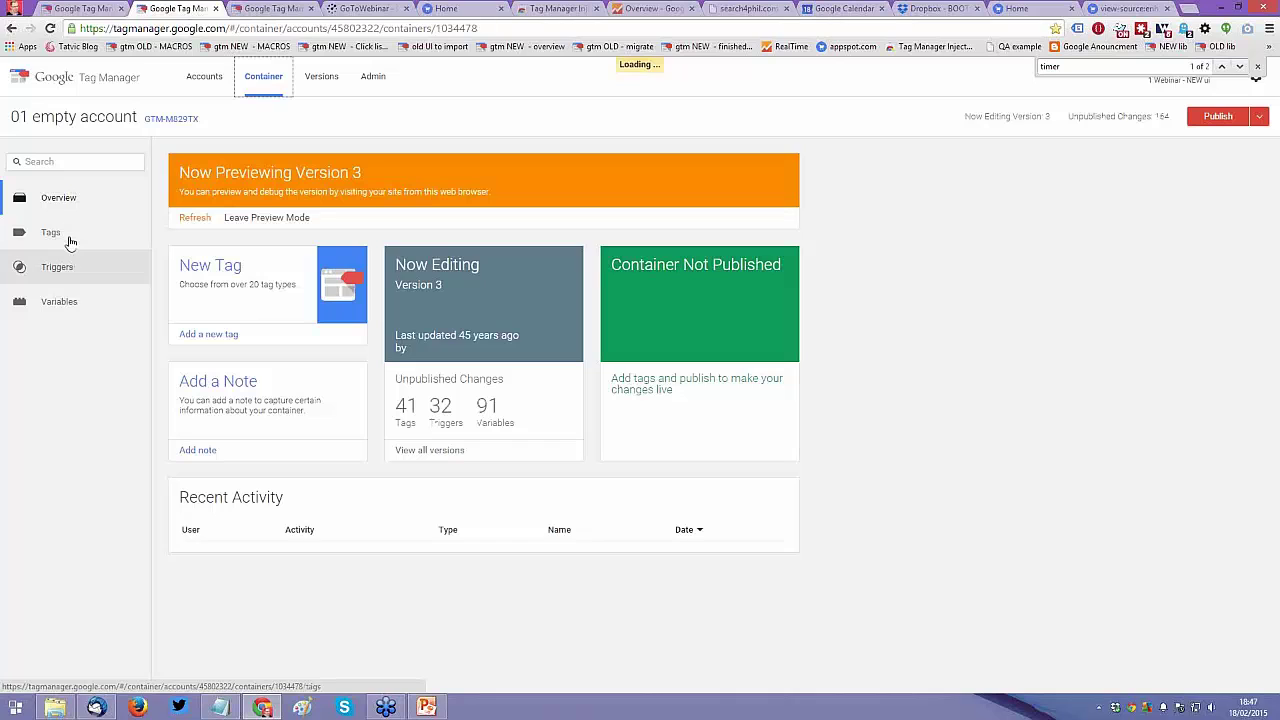
pyautogui.click(60, 266)
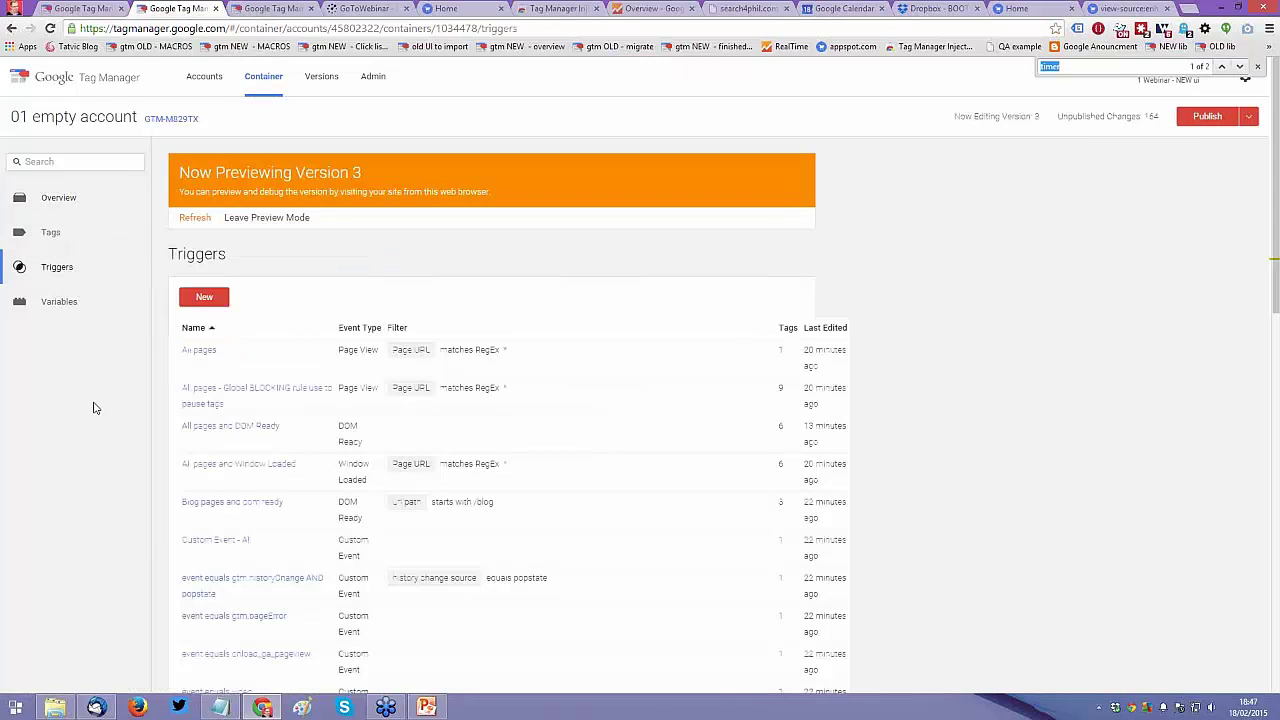
# Step: Search the trigger list for "timer" and open the "event gtm.timer and landing page" trigger
pyautogui.write('r')
pyautogui.press('BackSpace')
pyautogui.write('tim')
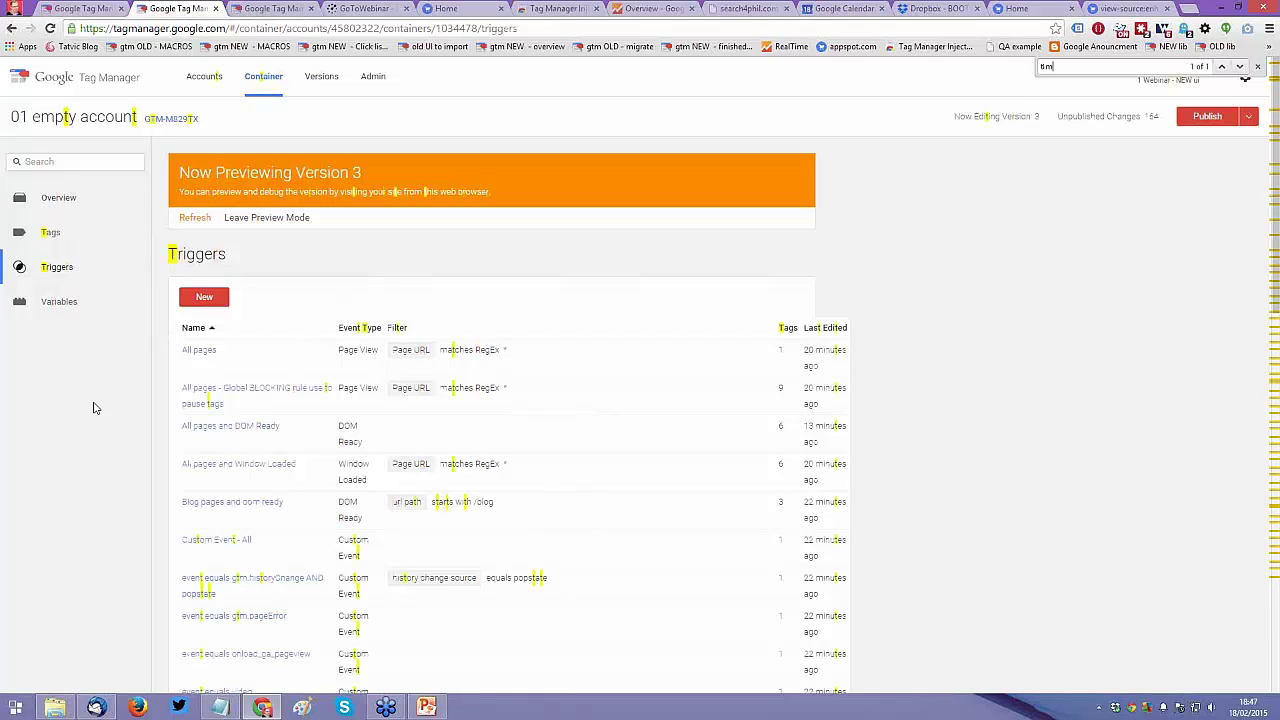
pyautogui.write('er')
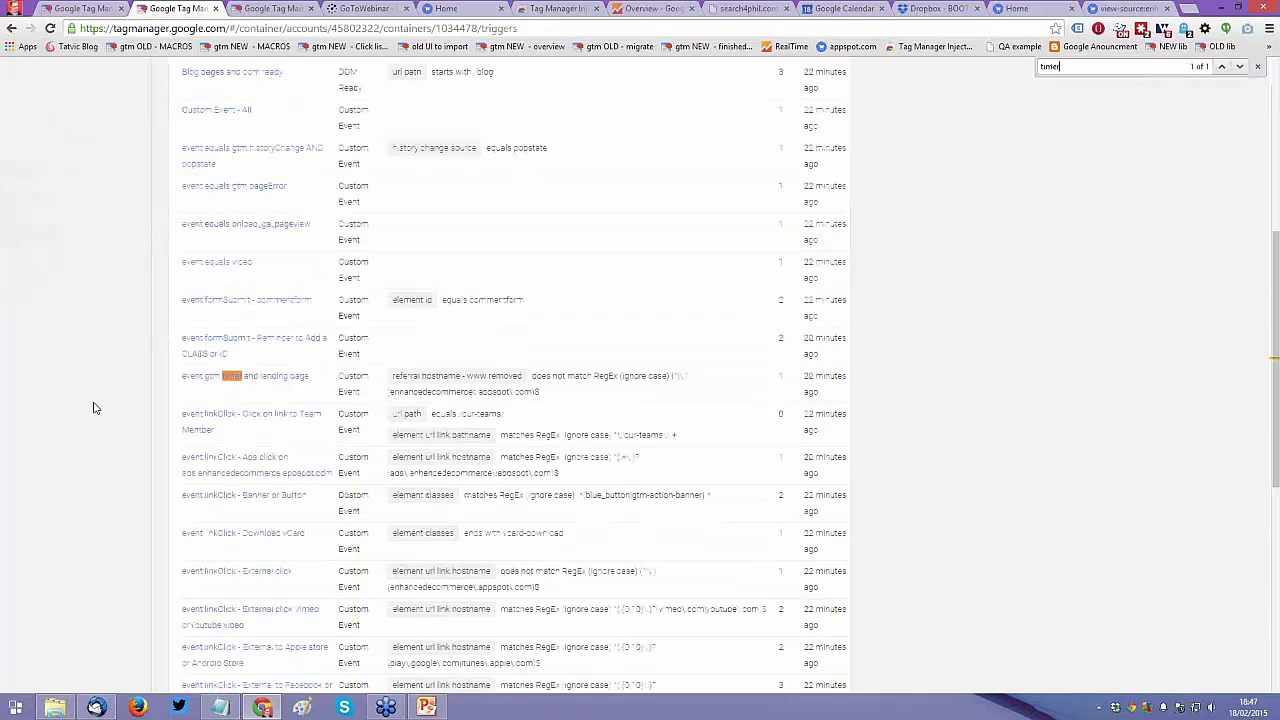
pyautogui.click(251, 378)
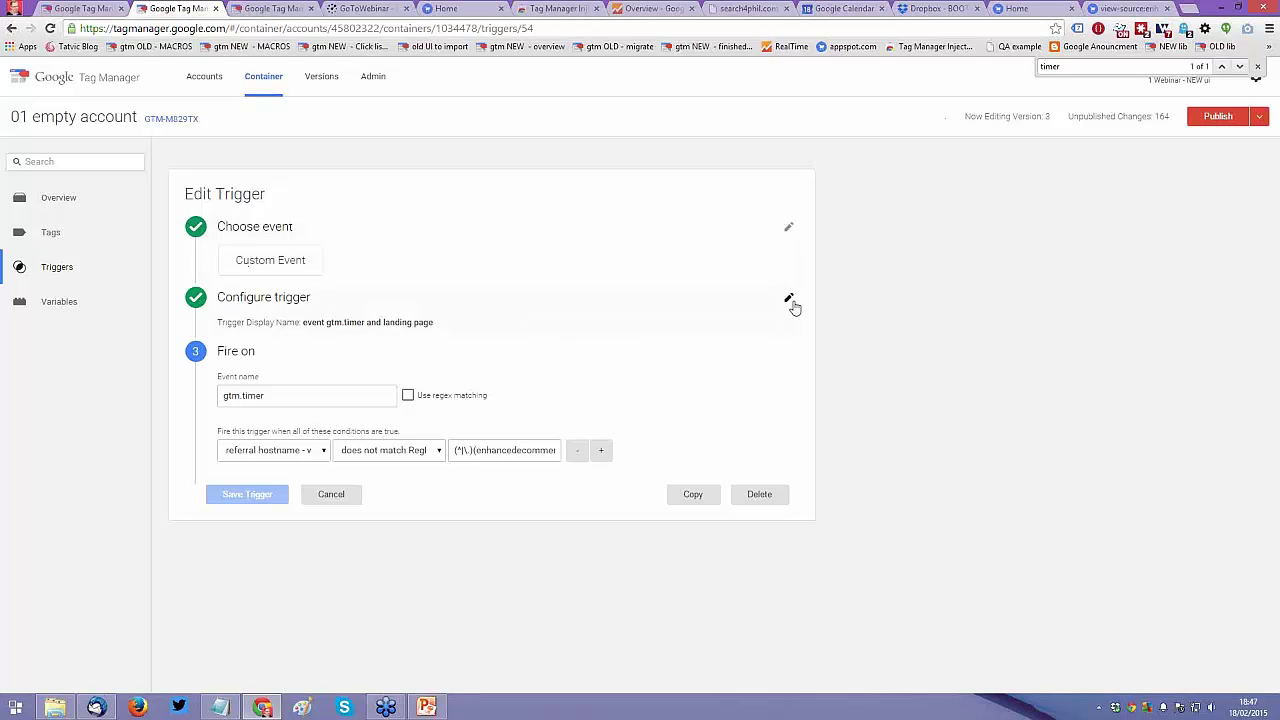
# Step: Review the trigger's configuration and change its event type to Timer
pyautogui.click(772, 325)
pyautogui.click(280, 379)
pyautogui.click(789, 297)
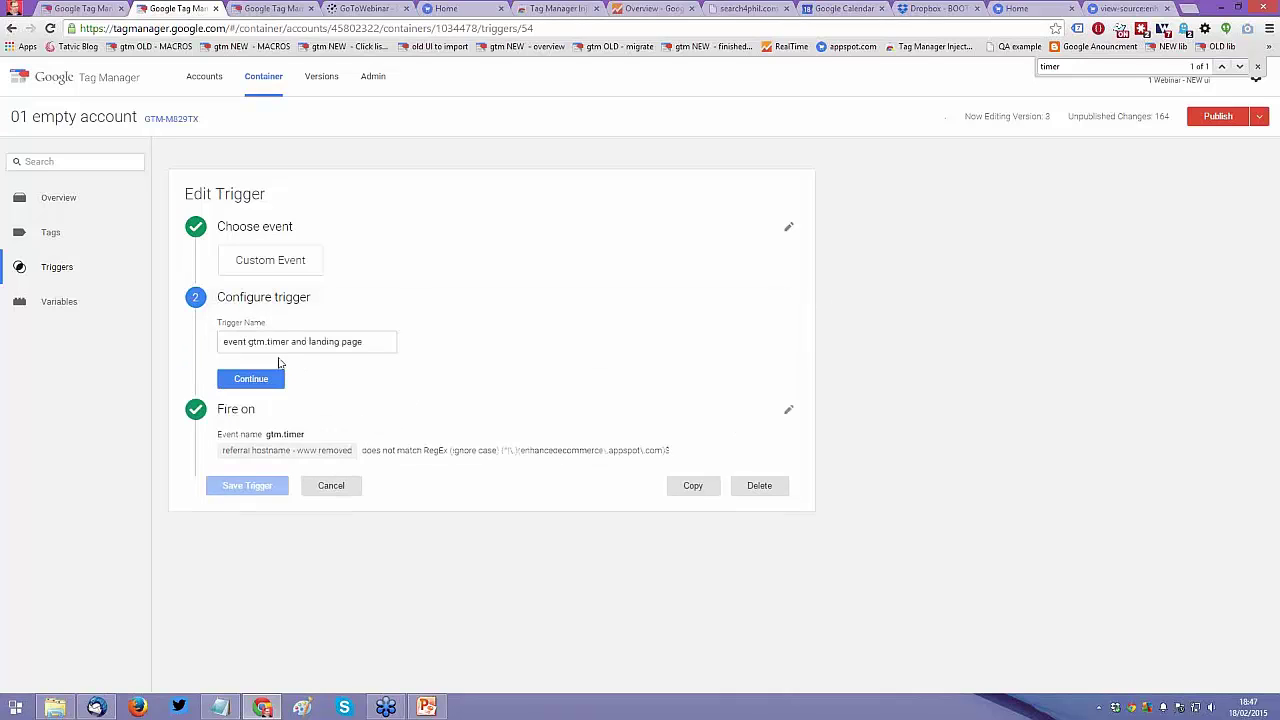
pyautogui.click(251, 379)
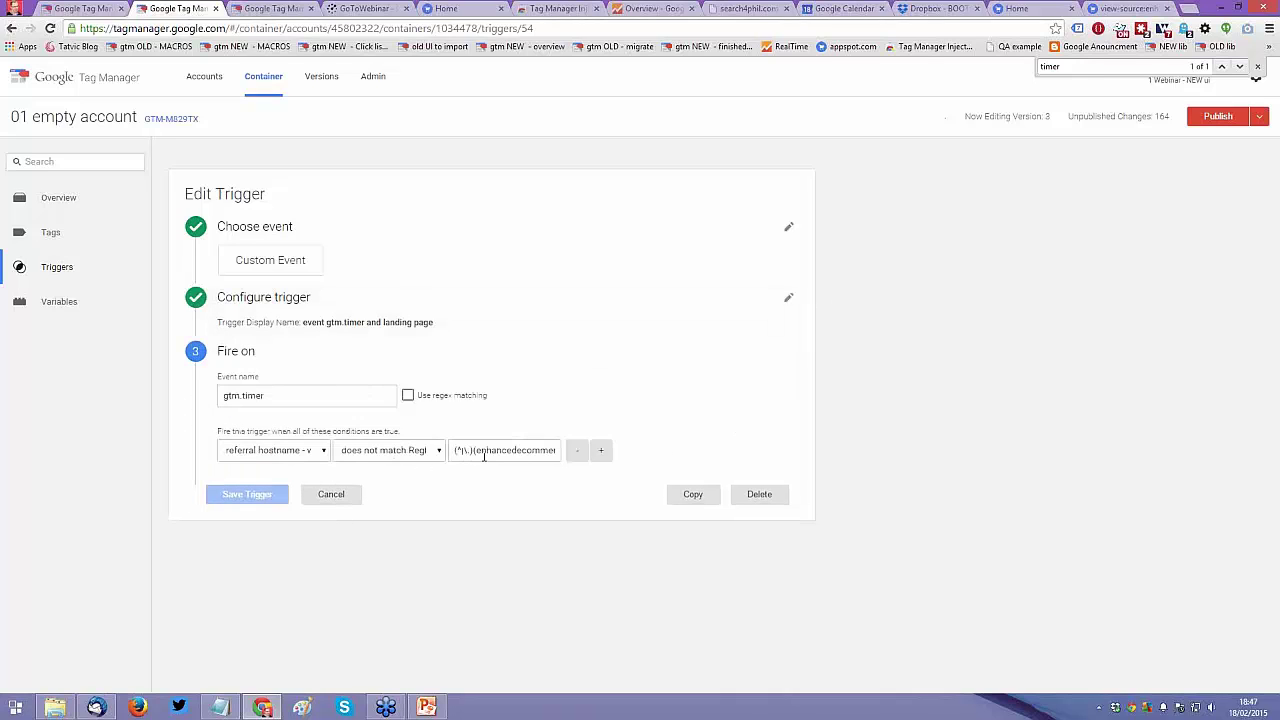
pyautogui.click(788, 228)
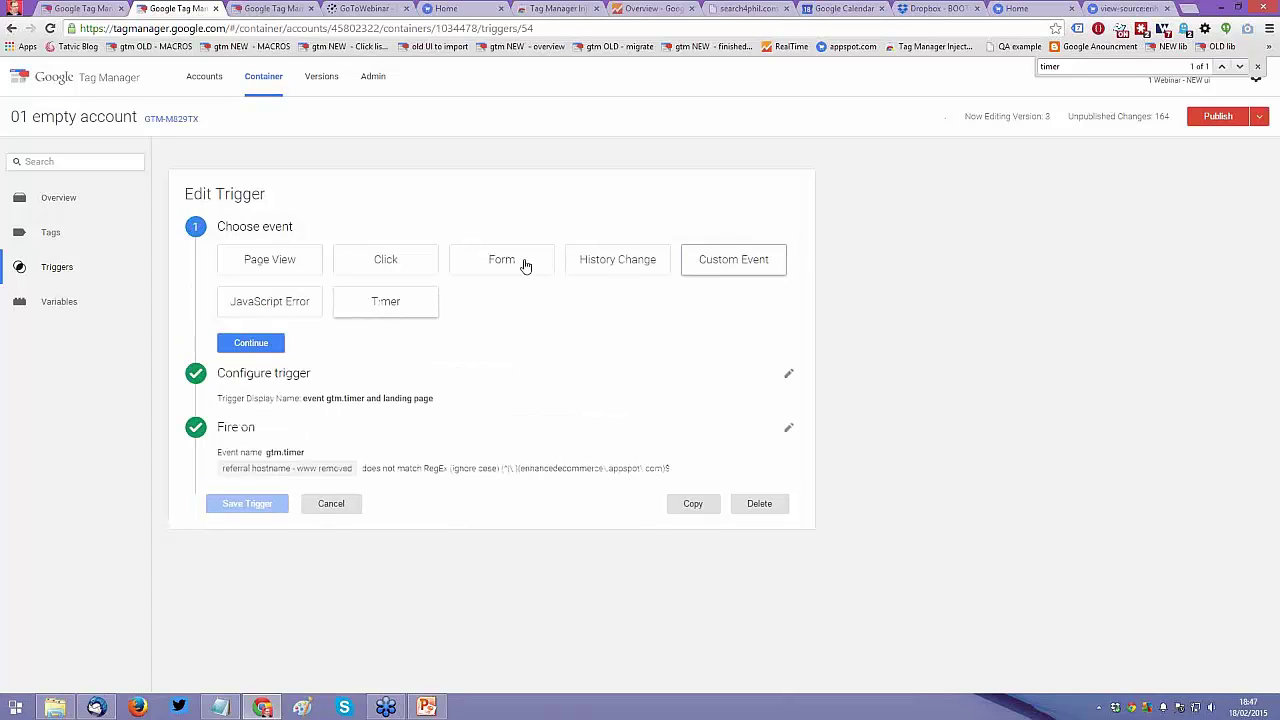
pyautogui.click(382, 302)
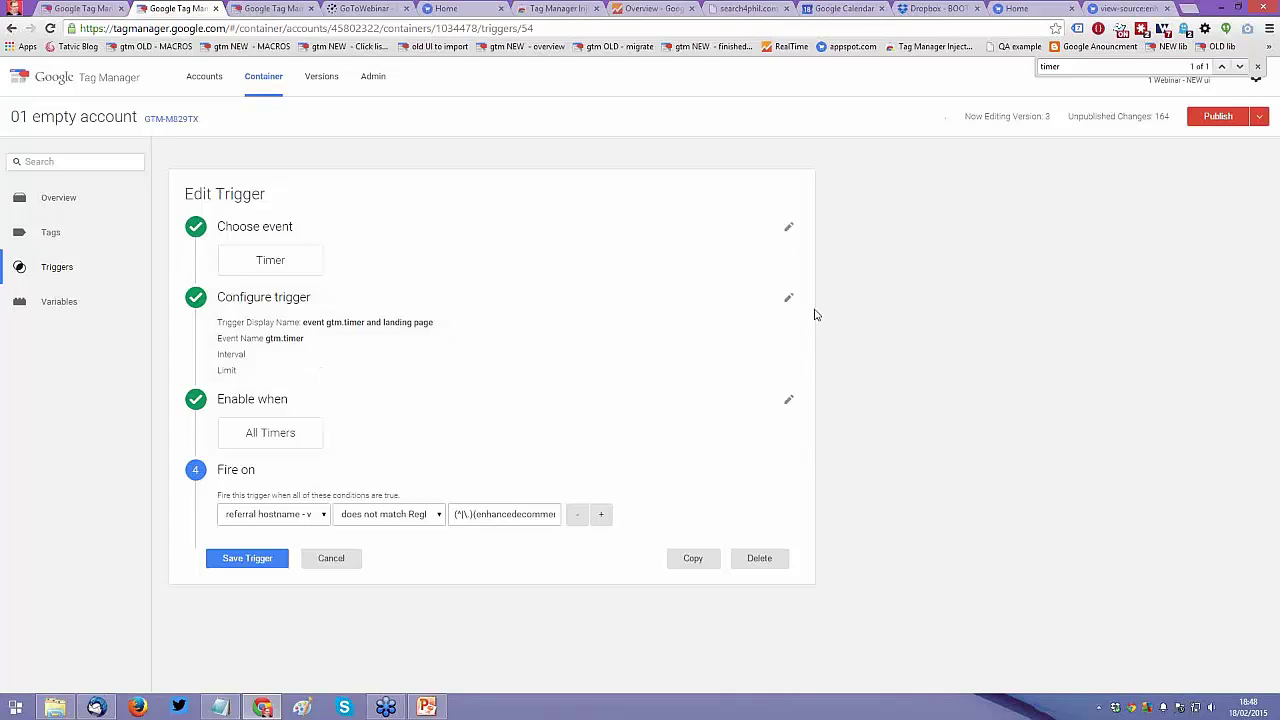
# Step: Set the timer trigger's interval to 20000 milliseconds and its limit to 1
pyautogui.click(447, 378)
pyautogui.click(231, 451)
pyautogui.write('20')
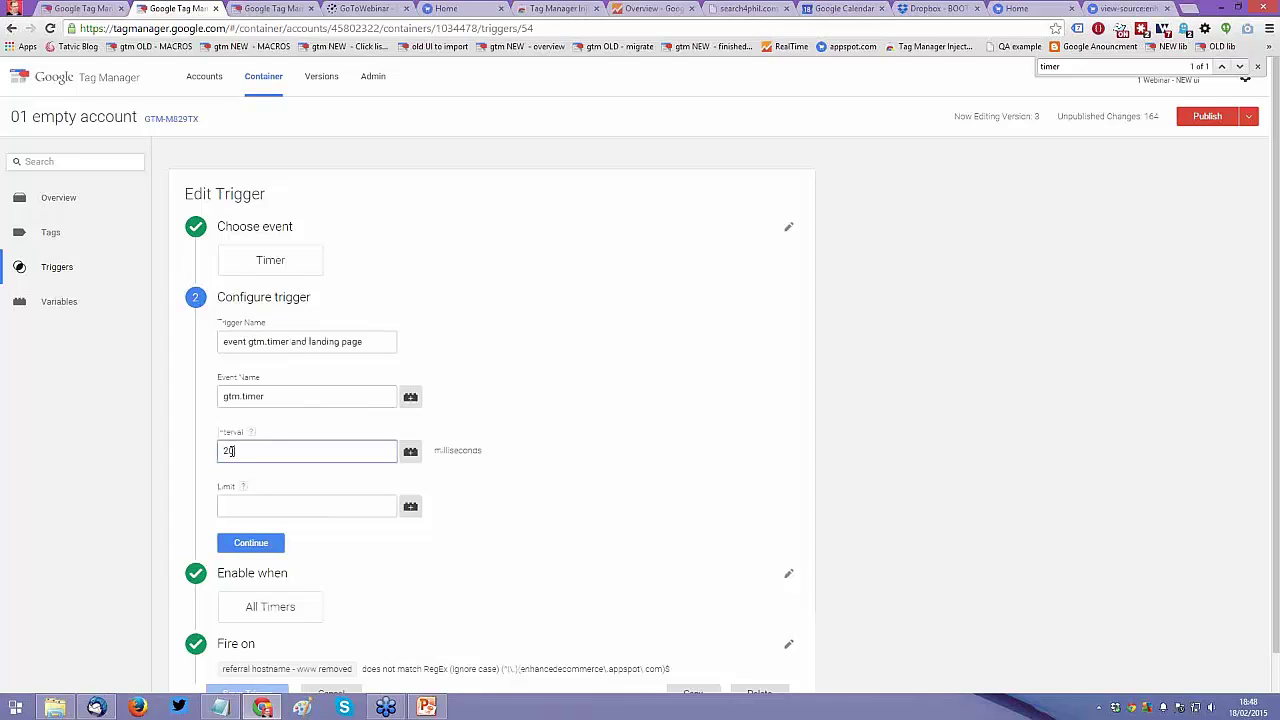
pyautogui.write('000')
pyautogui.click(258, 509)
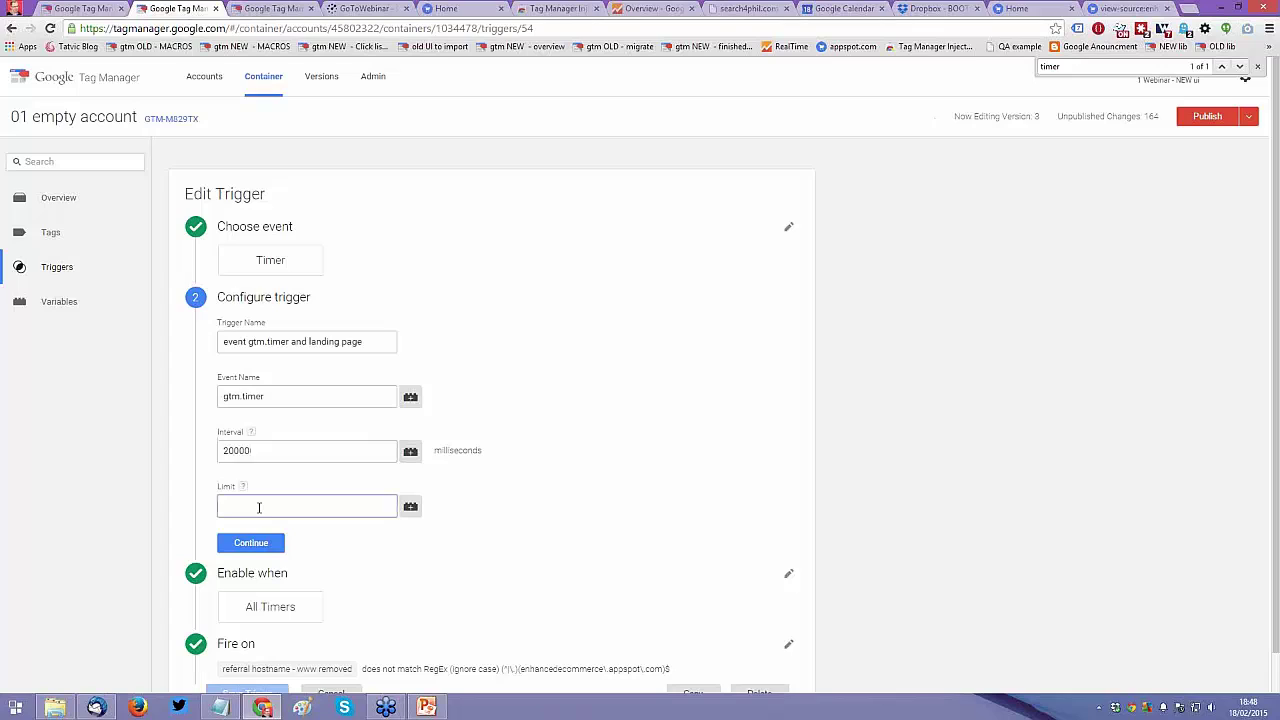
pyautogui.write('1')
pyautogui.scroll(-1, 200, 430)
pyautogui.doubleClick(236, 409)
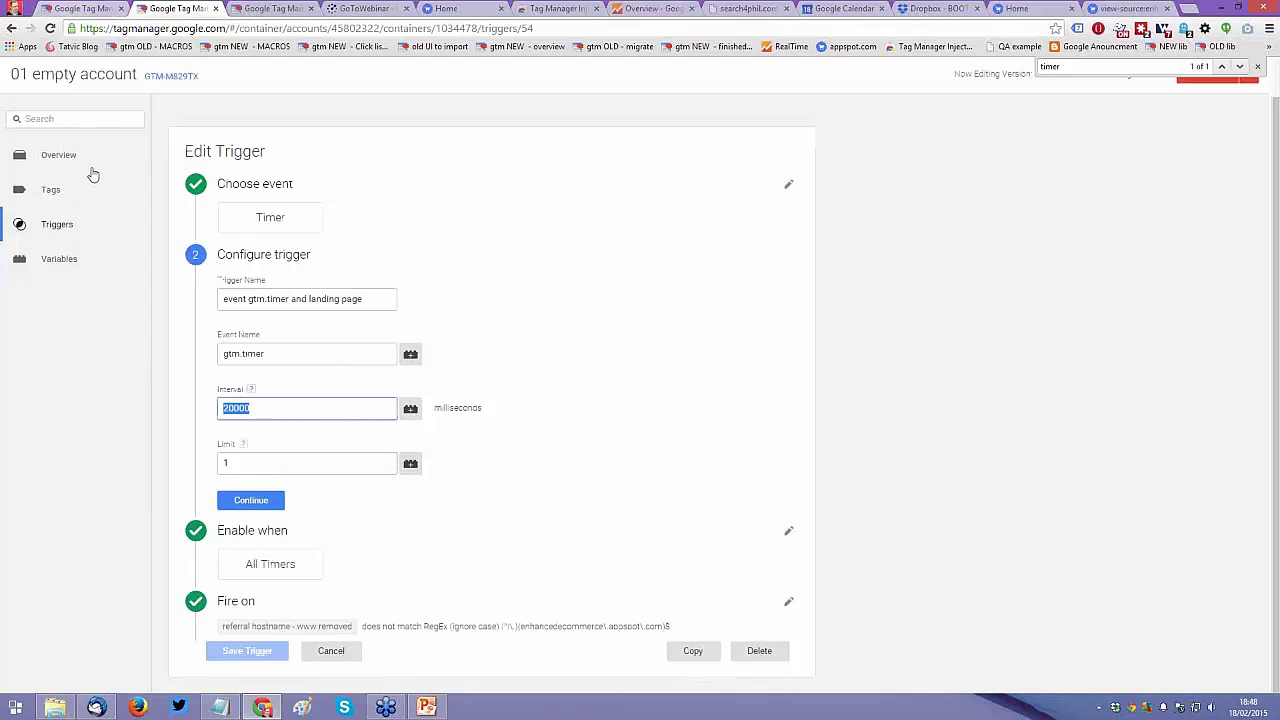
# Step: Open the tags of the old-interface container for comparison and return to the new container
pyautogui.hotkey('ctrl', 'shift', 'Tab')
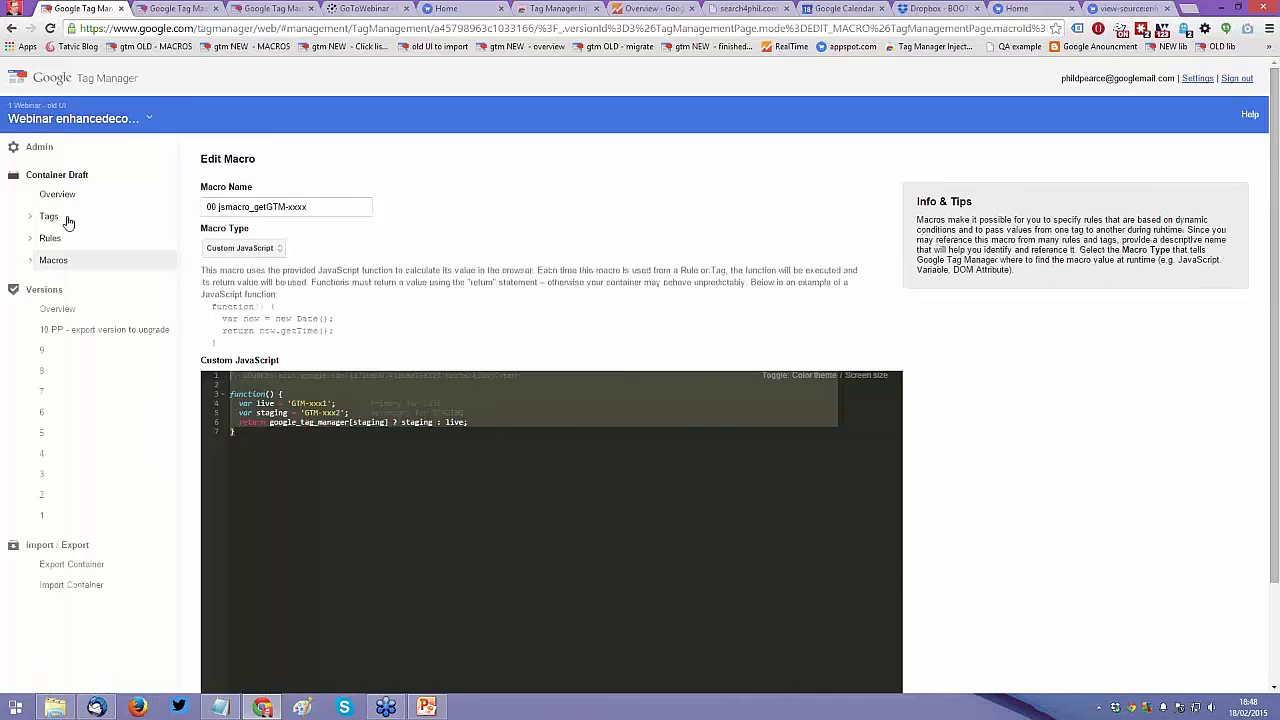
pyautogui.click(66, 219)
pyautogui.hotkey('ctrl', 'Tab')
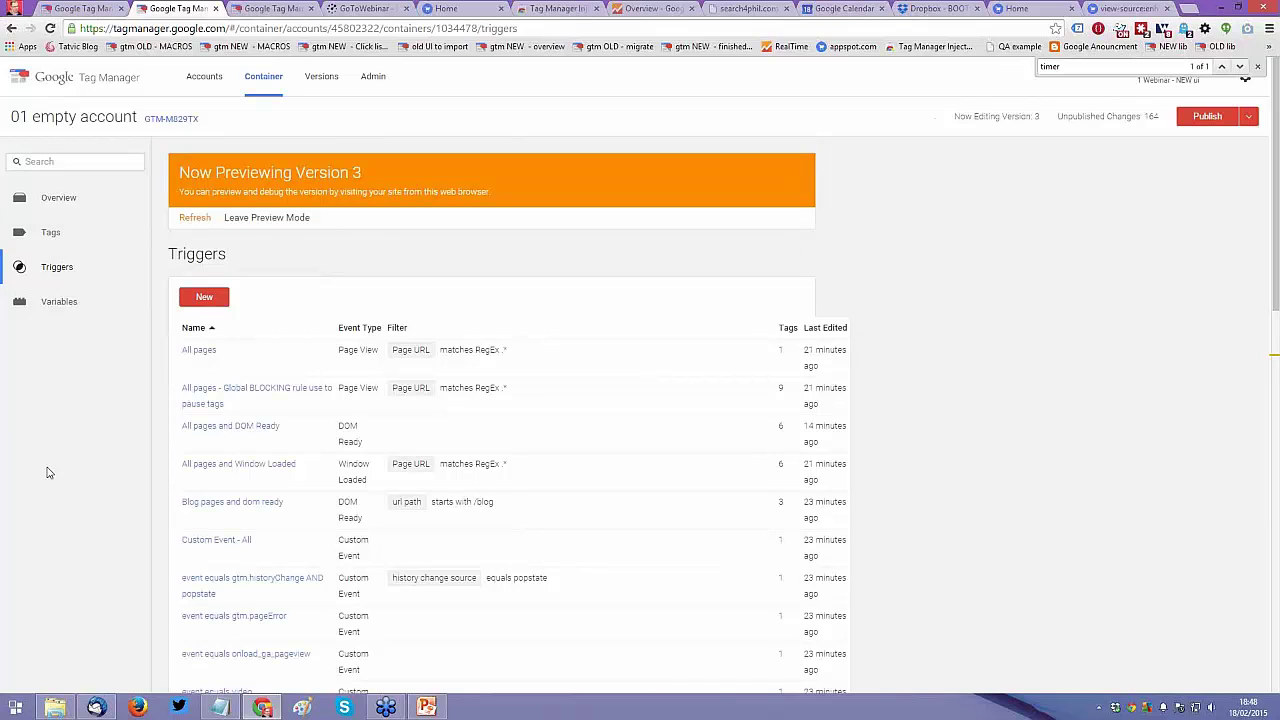
# Step: Rename the gtm.timer landing page trigger to "DONE - event gtm.timer and landing page" and save it
pyautogui.scroll(-2, 47, 472)
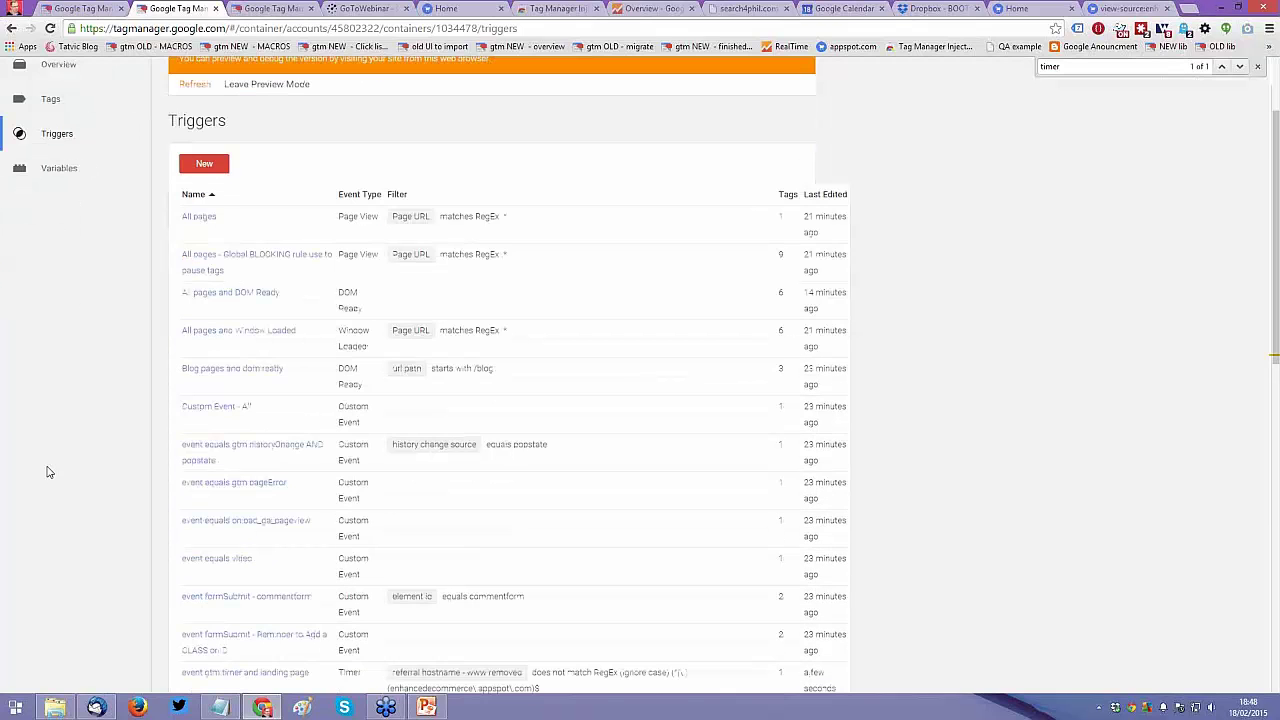
pyautogui.scroll(-1, 268, 380)
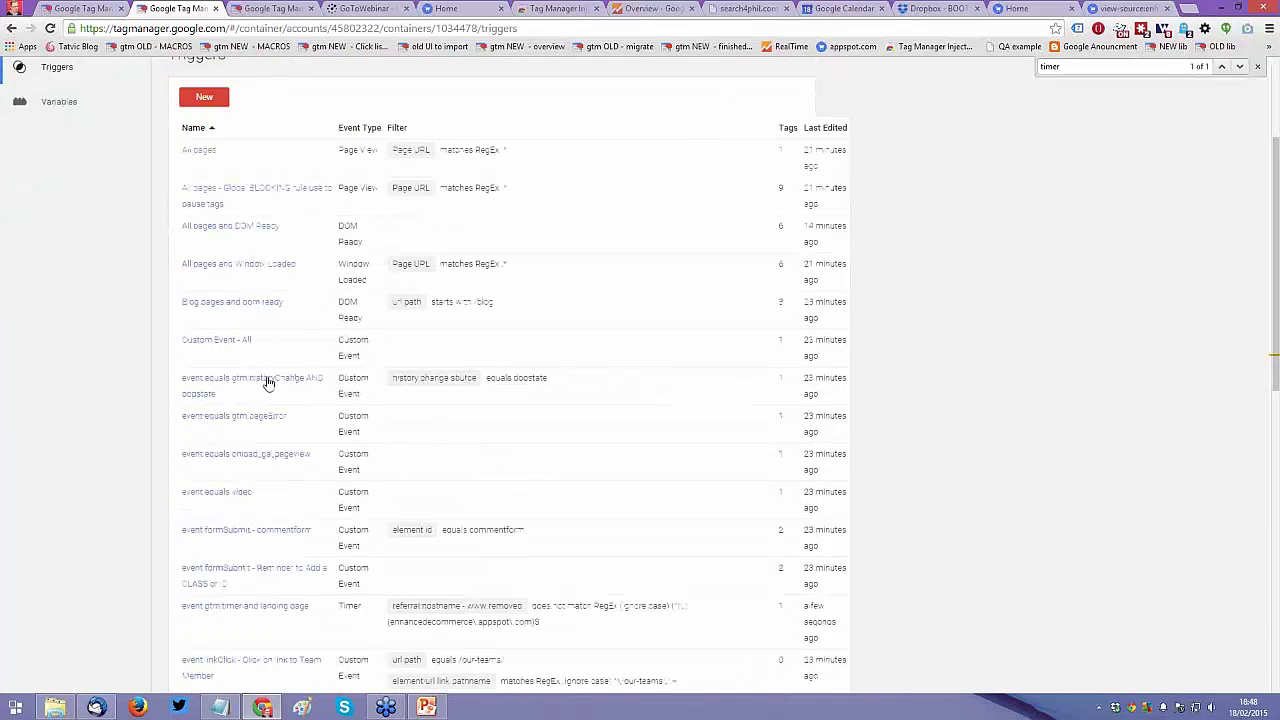
pyautogui.hotkey('ctrl', 'f')
pyautogui.write('tim')
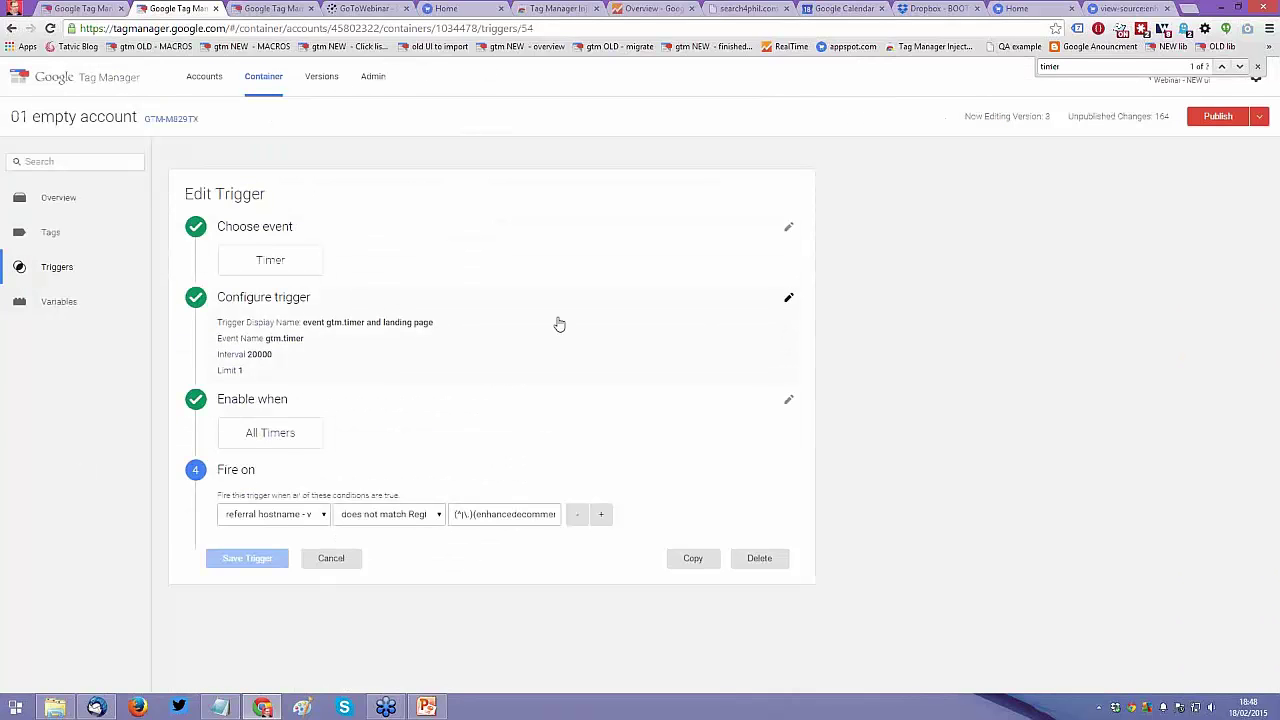
pyautogui.click(237, 338)
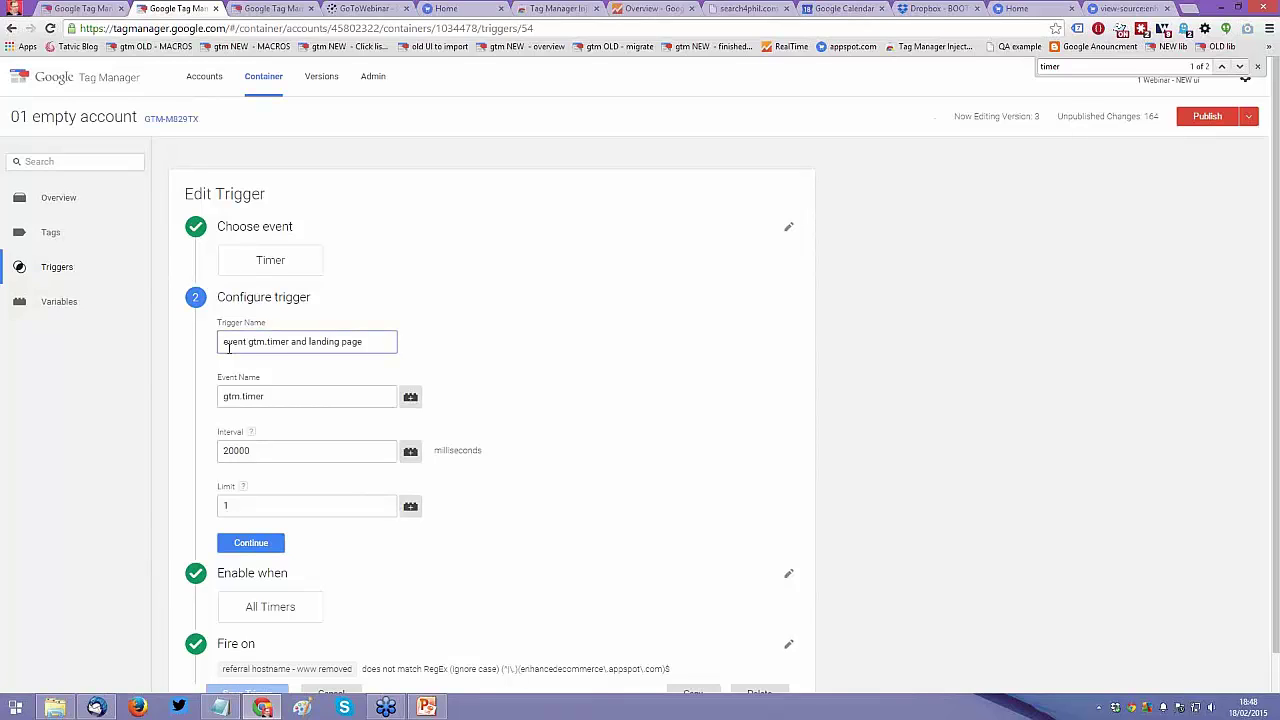
pyautogui.write('DOME ')
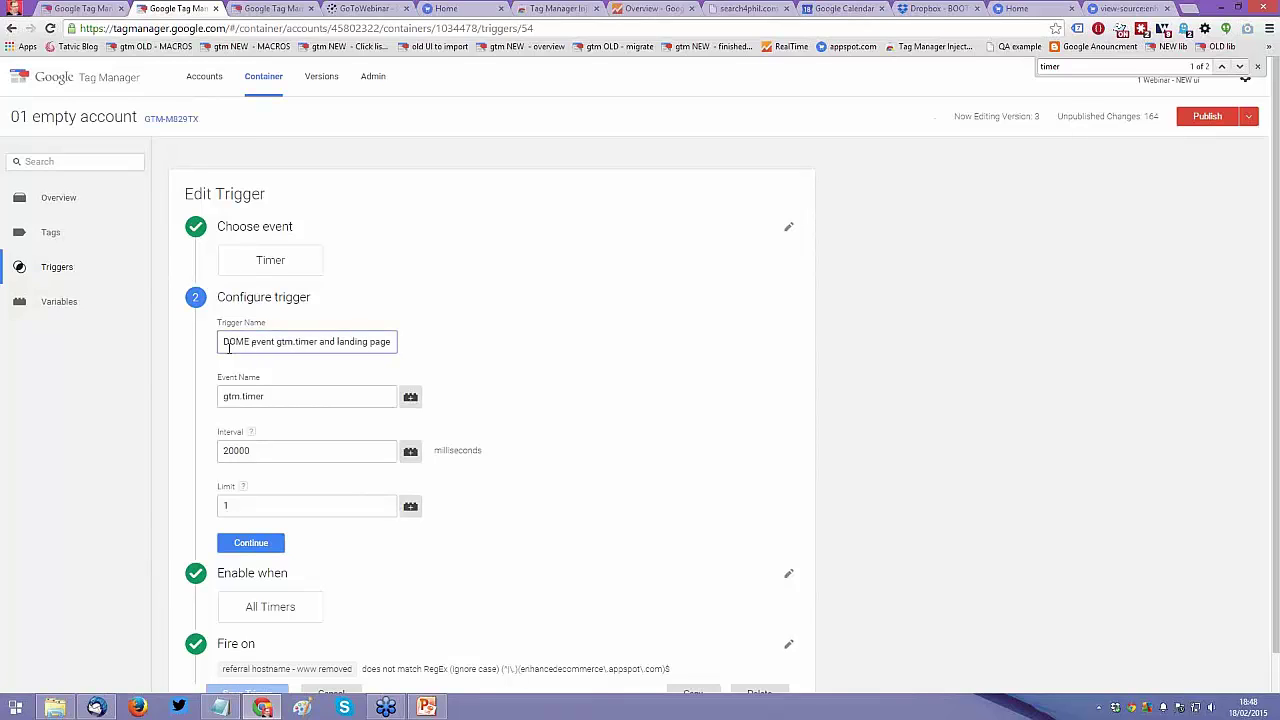
pyautogui.write('-')
pyautogui.press('BackSpace')
pyautogui.write('NE -')
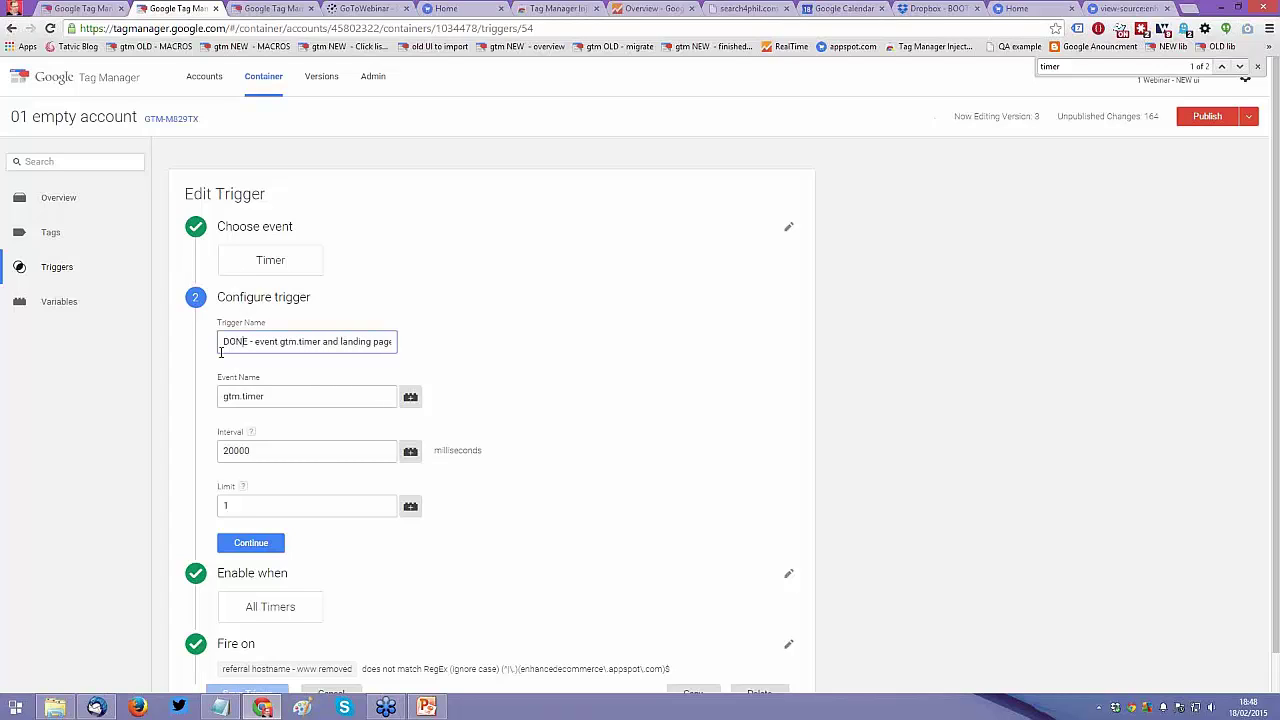
pyautogui.click(247, 546)
pyautogui.click(225, 566)
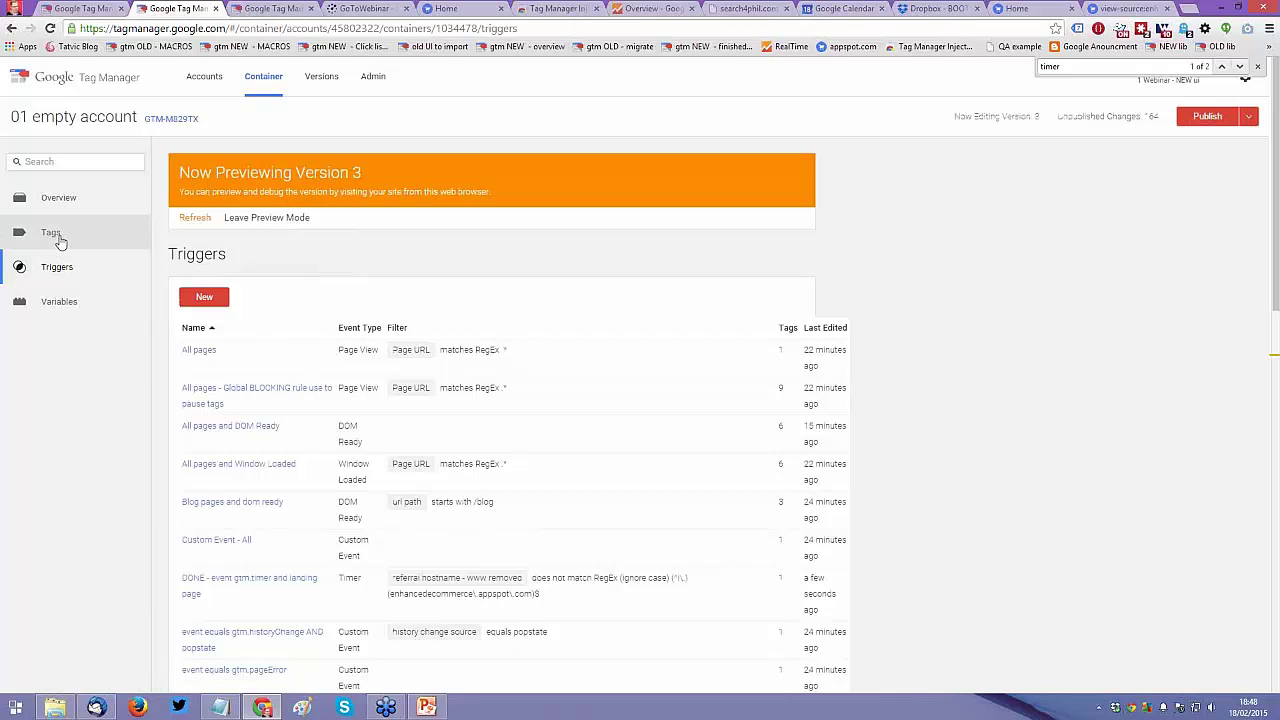
# Step: Search the tag list for "TIMER", open the "Heartbeat after 20sec" event tag and check its firing triggers
pyautogui.click(51, 233)
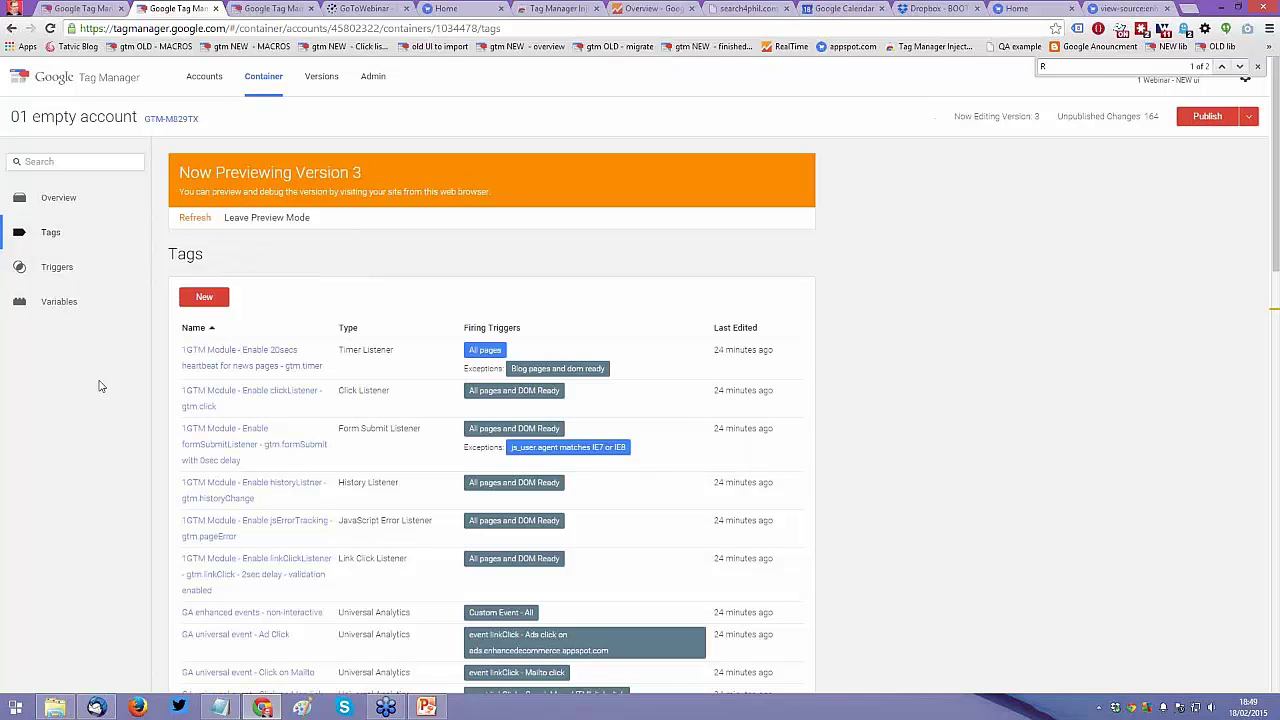
pyautogui.write('TIMER')
pyautogui.press('Return')
pyautogui.click(240, 378)
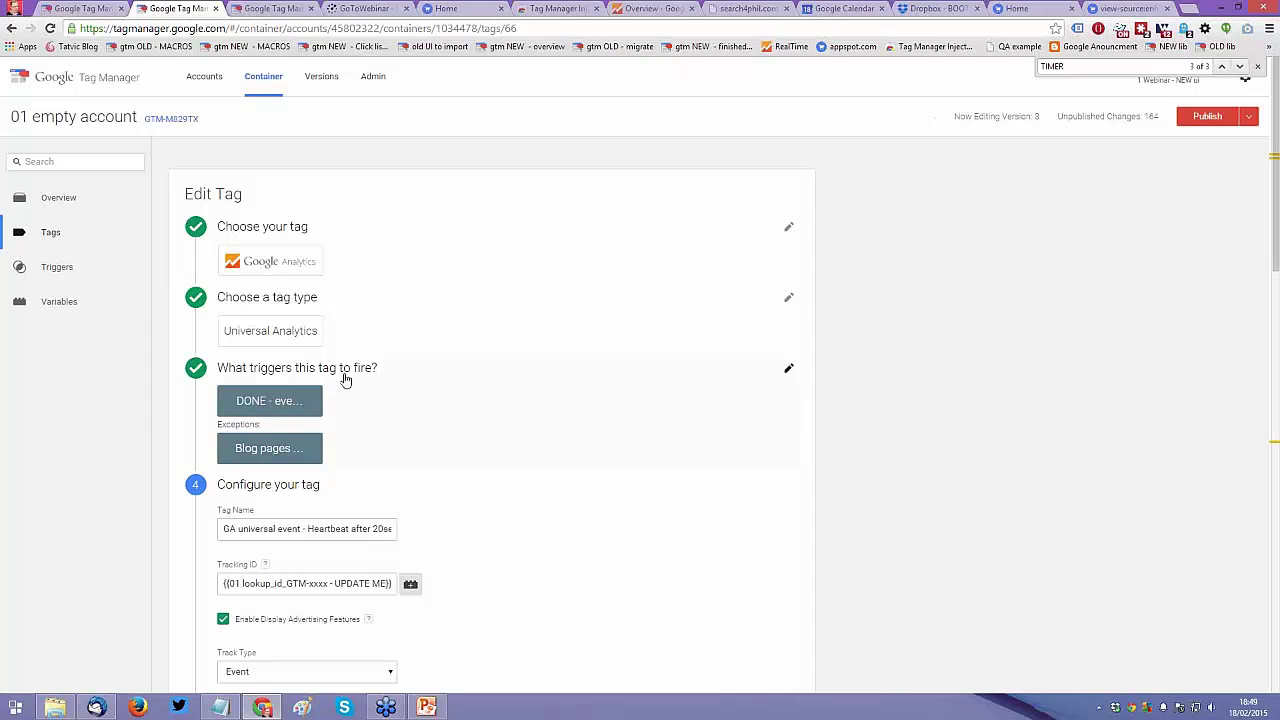
pyautogui.click(788, 369)
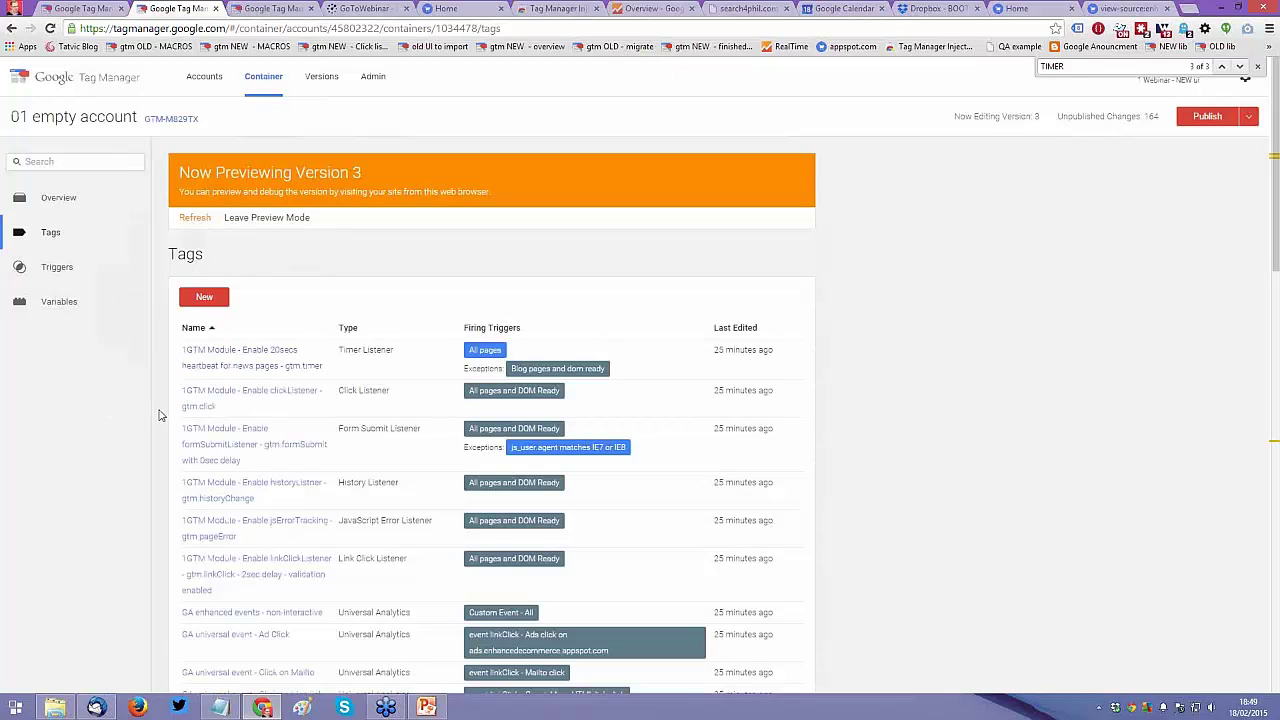
# Step: Find the 20-second heartbeat Timer Listener tag in the tag list and delete it from the container
pyautogui.hotkey('ctrl', 'f')
pyautogui.write('TIMER')
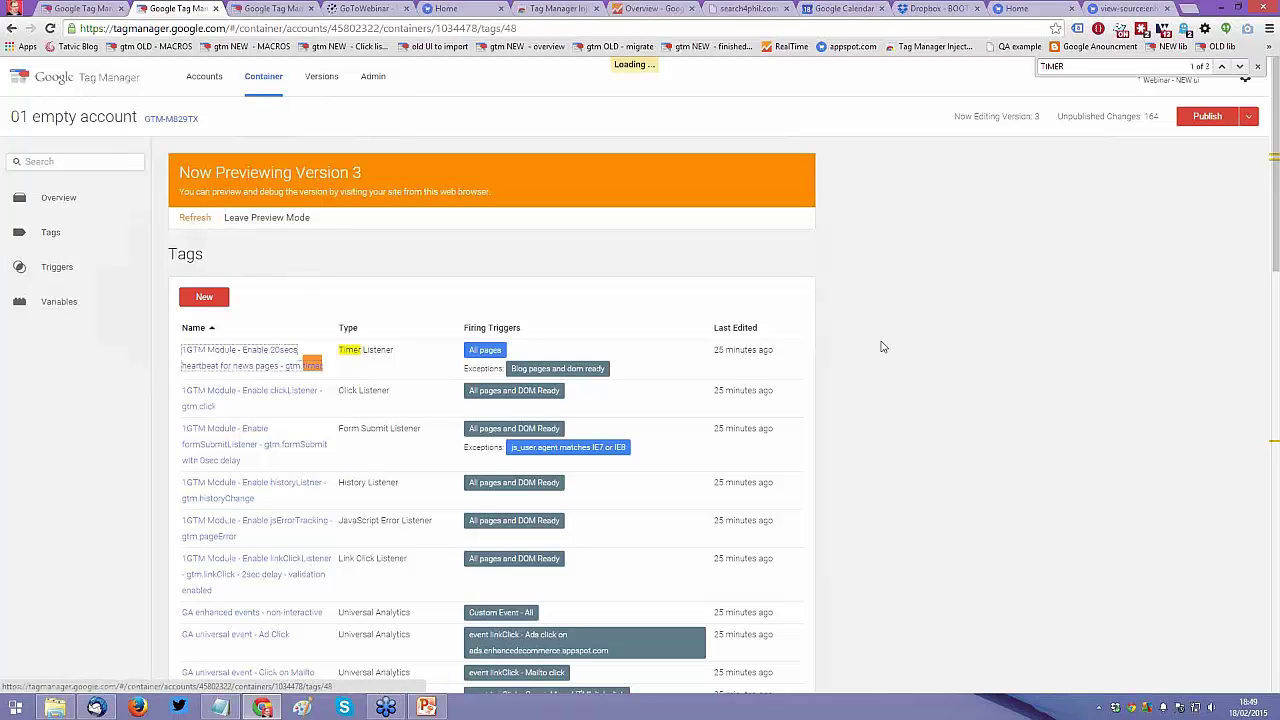
pyautogui.scroll(-2, 882, 346)
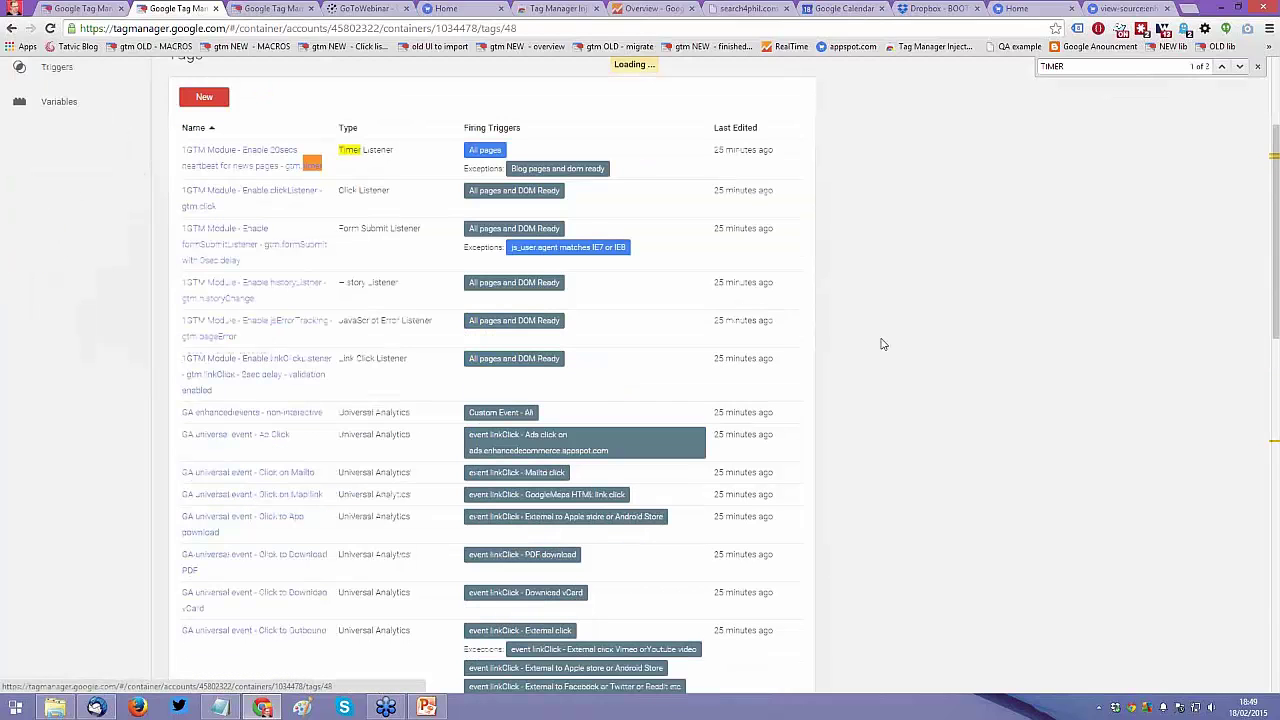
pyautogui.scroll(-1, 866, 366)
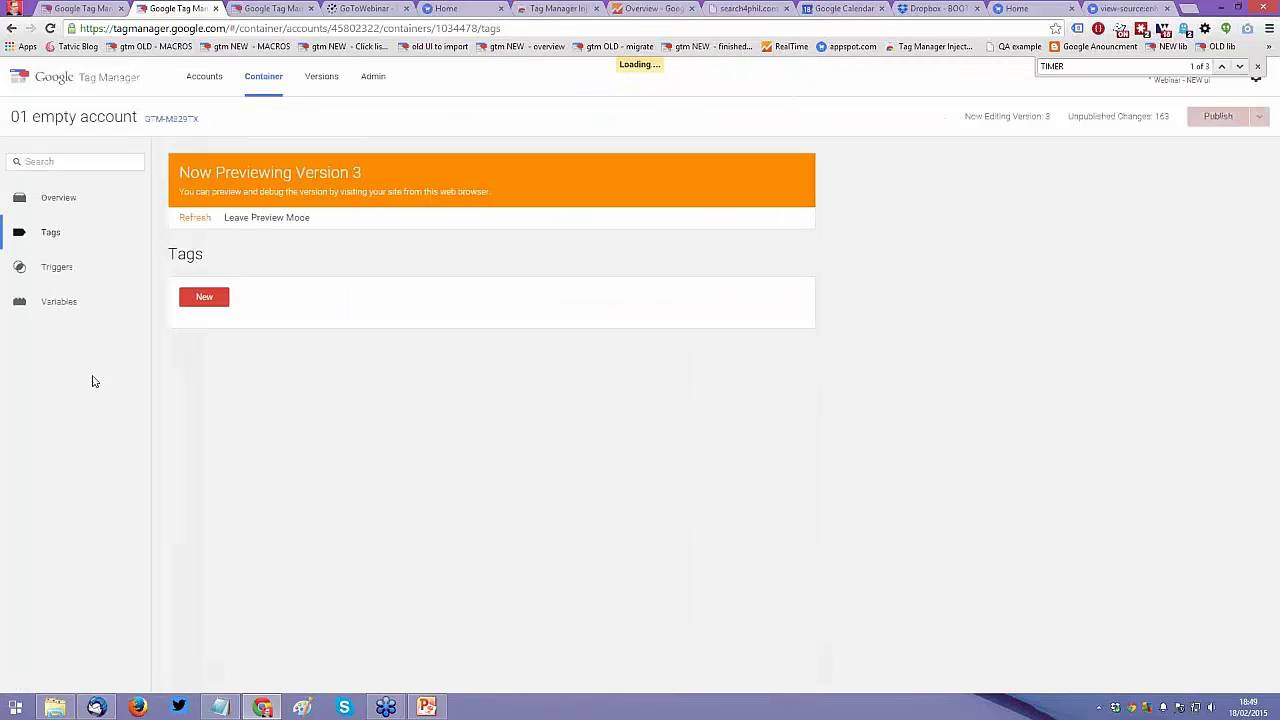
# Step: Open the trigger list and check how many tags use the global blocking trigger
pyautogui.click(60, 266)
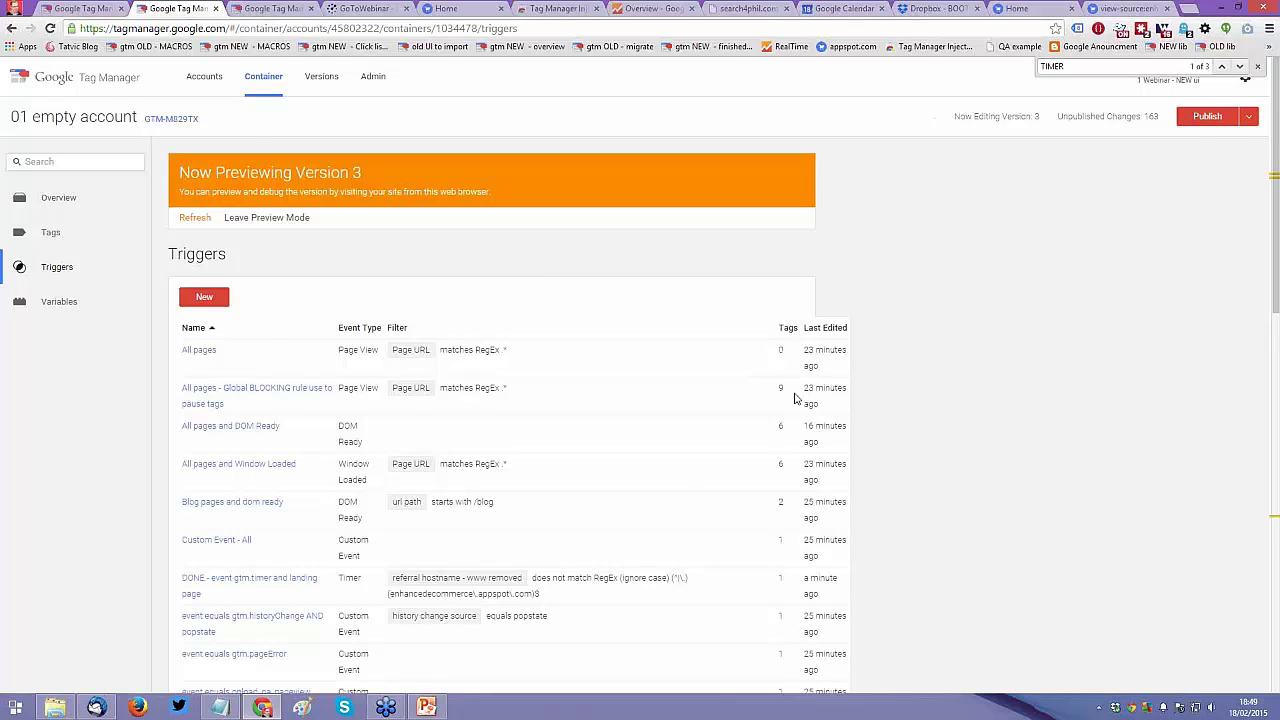
pyautogui.scroll(-1, 796, 398)
pyautogui.scroll(1, 797, 397)
pyautogui.doubleClick(783, 390)
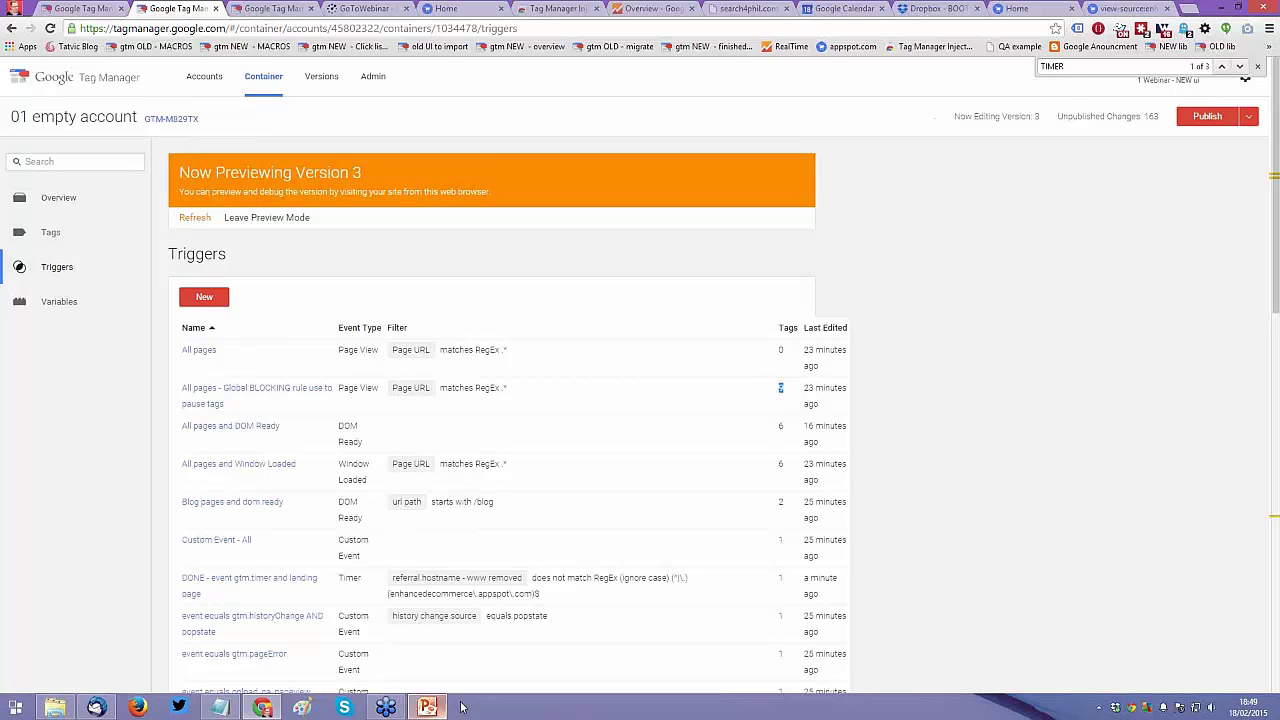
# Step: Switch to PowerPoint, start the slide show from the current slide and advance to the first point of "Mistakes to avoid when upgrading"
pyautogui.click(430, 707)
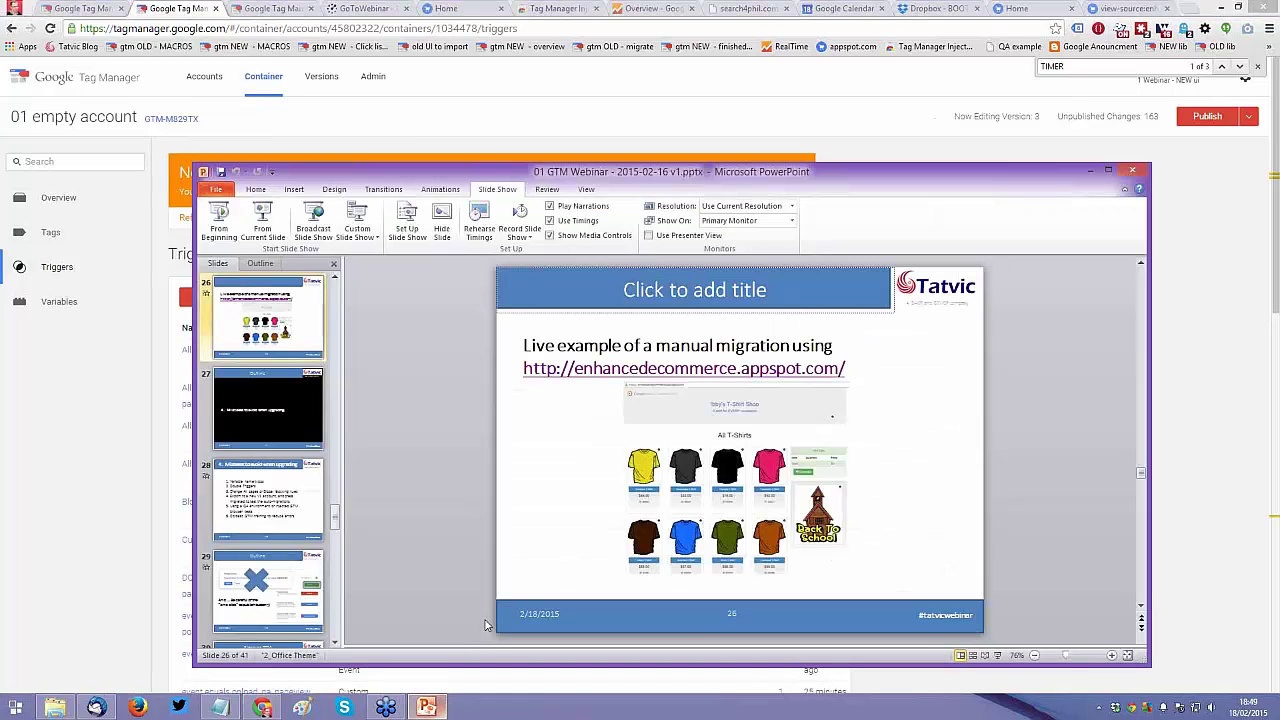
pyautogui.click(263, 222)
pyautogui.press('Right')
pyautogui.press('Right')
pyautogui.press('Right')
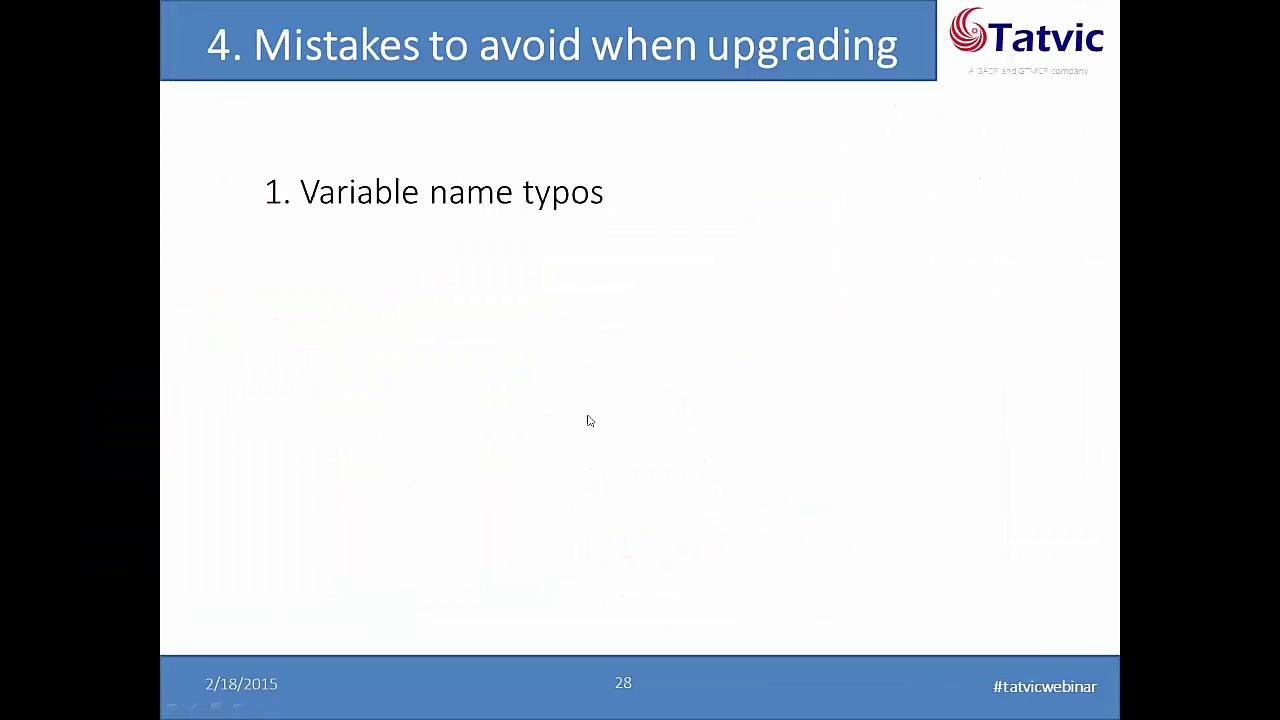
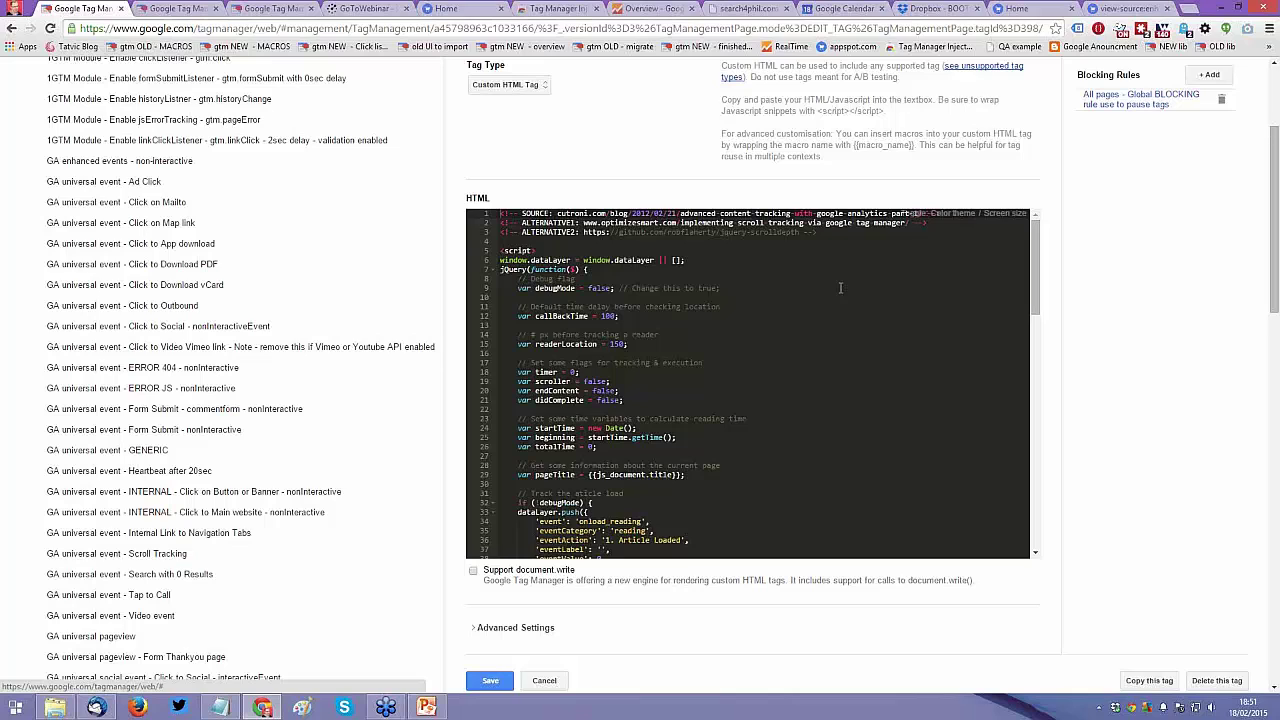
# Step: Open the global blocking rule attached to the custom HTML scroll-tracking tag in the old interface
pyautogui.scroll(2, 840, 288)
pyautogui.moveTo(1083, 292); pyautogui.dragTo(1163, 313)
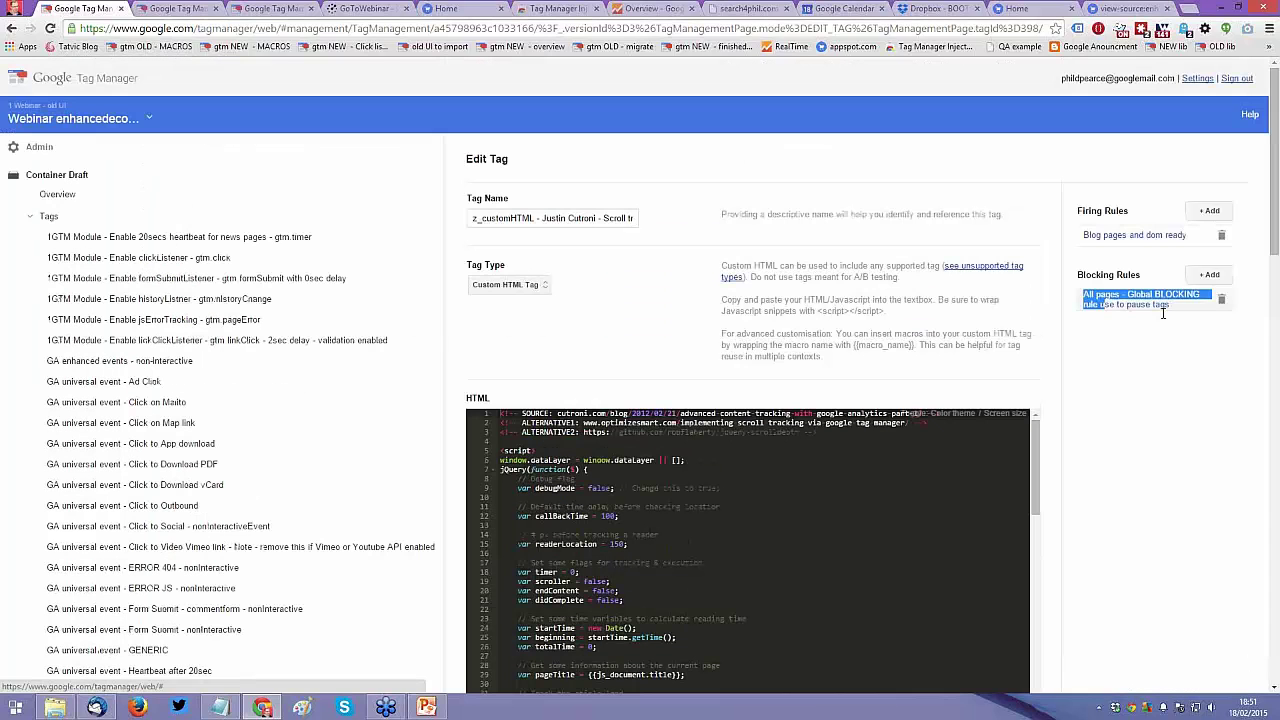
pyautogui.click(1160, 305)
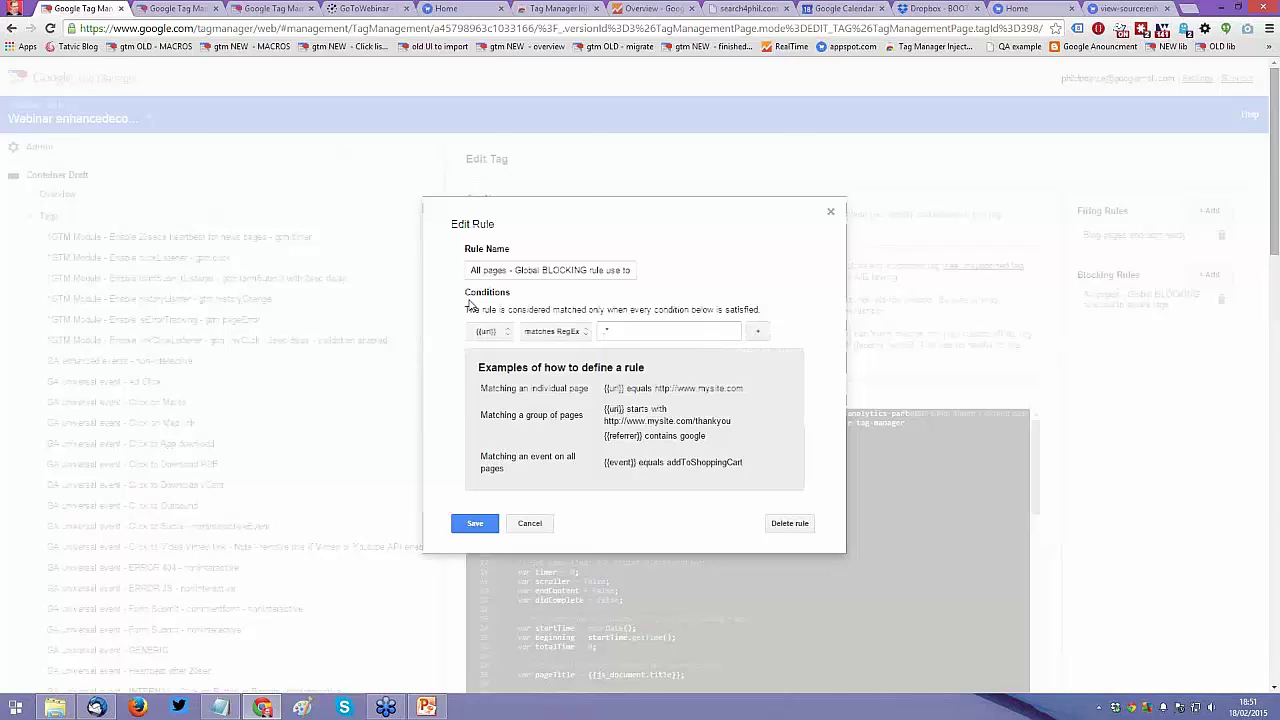
# Step: Try adding the condition {{event}} equals gtm.js to the global blocking rule, and cancel the edit
pyautogui.click(487, 331)
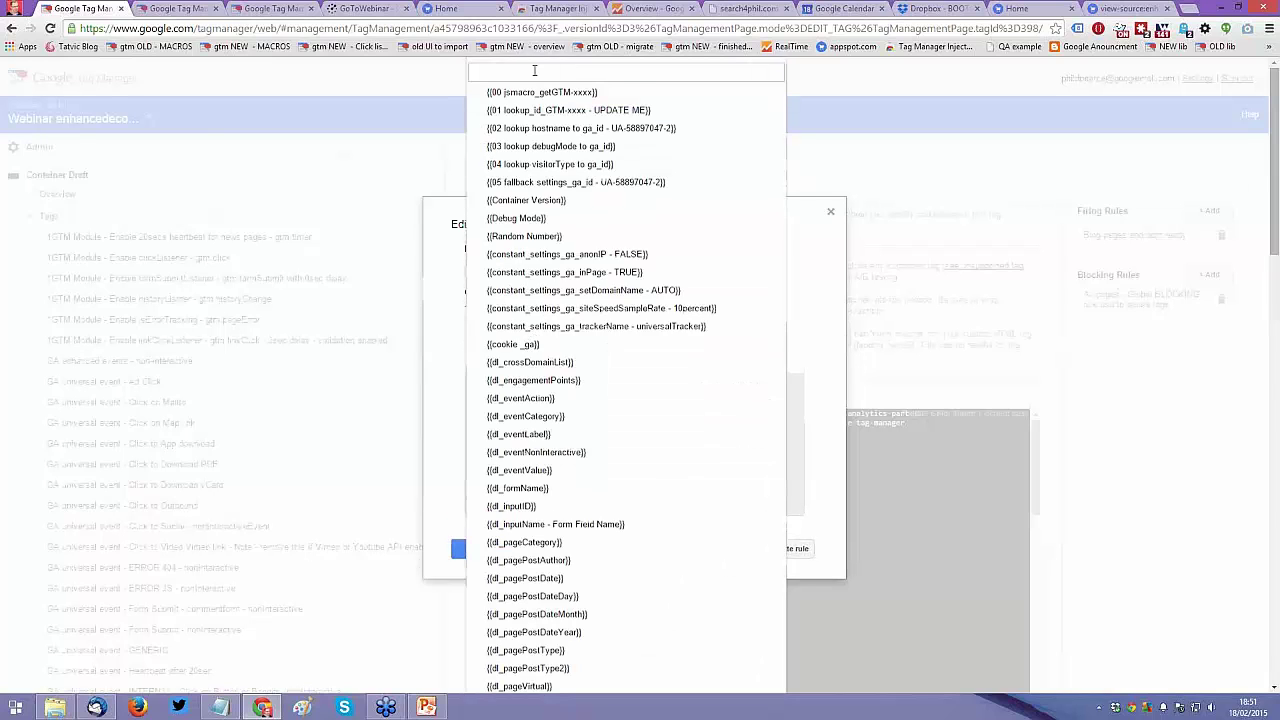
pyautogui.write('{')
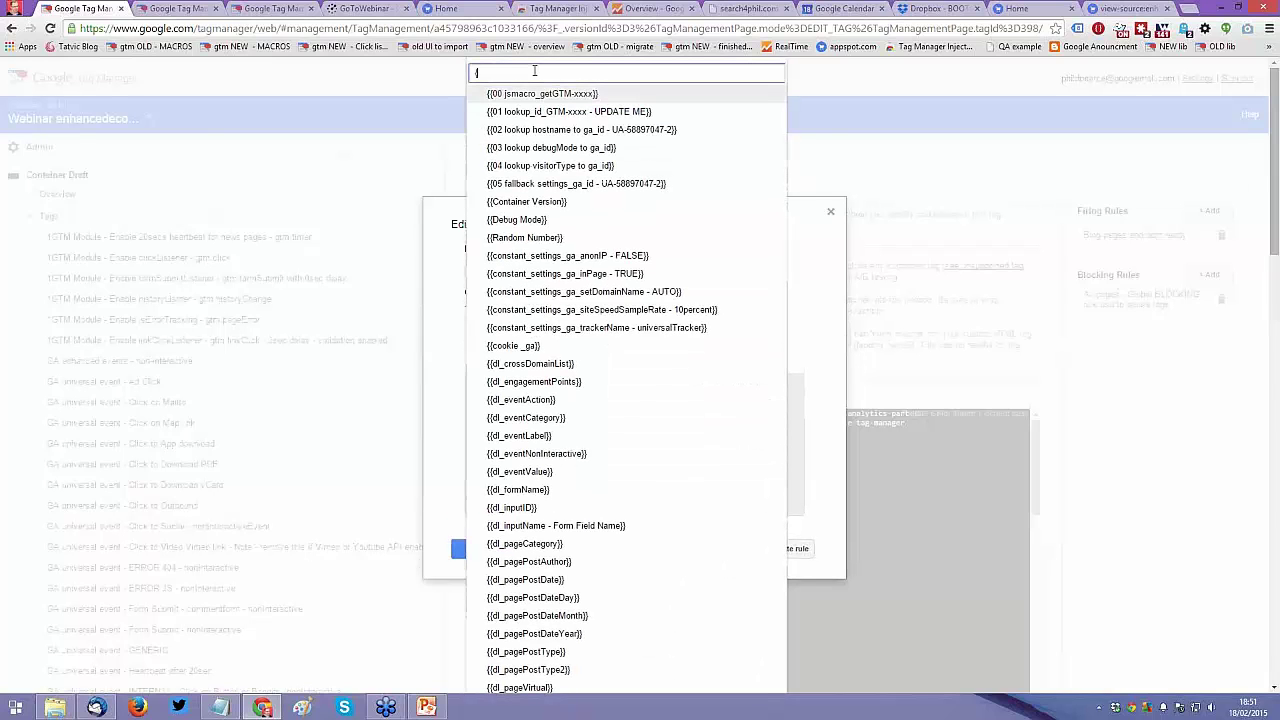
pyautogui.press('Escape')
pyautogui.click(555, 363)
pyautogui.click(545, 378)
pyautogui.click(596, 359)
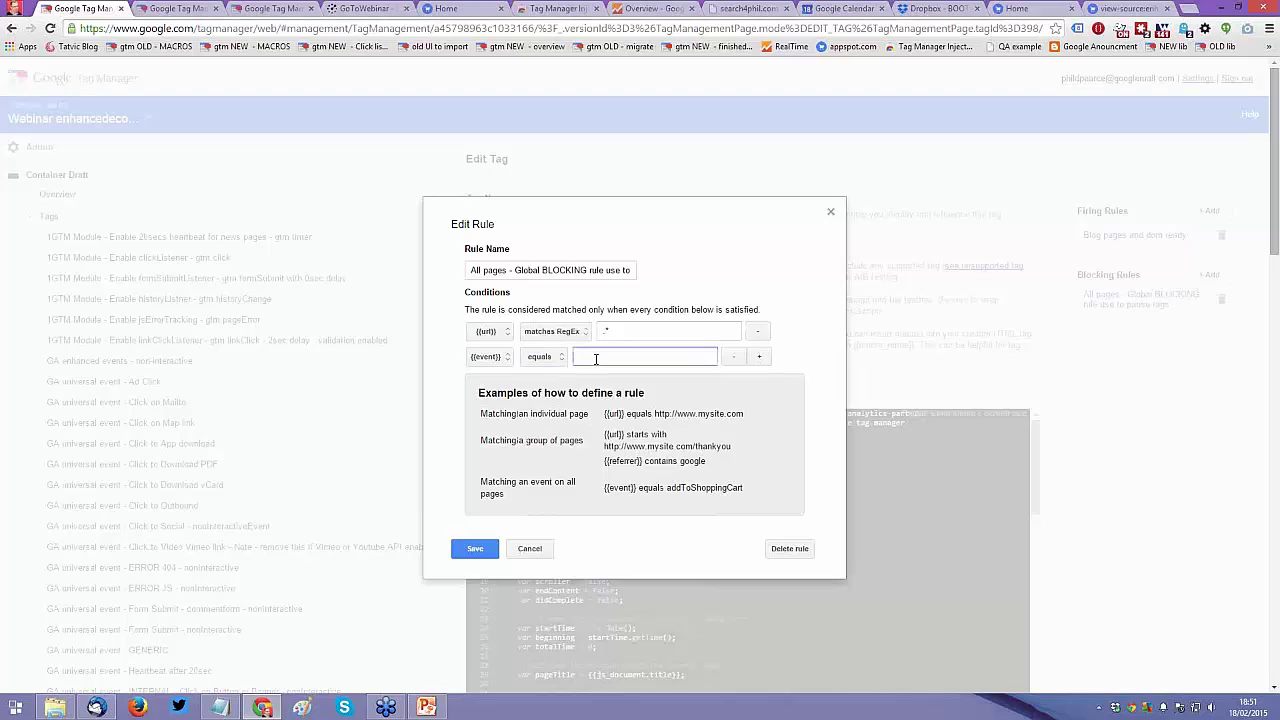
pyautogui.write('GTM JS')
pyautogui.hotkey('ctrl', 'shift', 'Left')
pyautogui.hotkey('ctrl', 'shift', 'Left')
pyautogui.write('gtm.js')
pyautogui.click(532, 550)
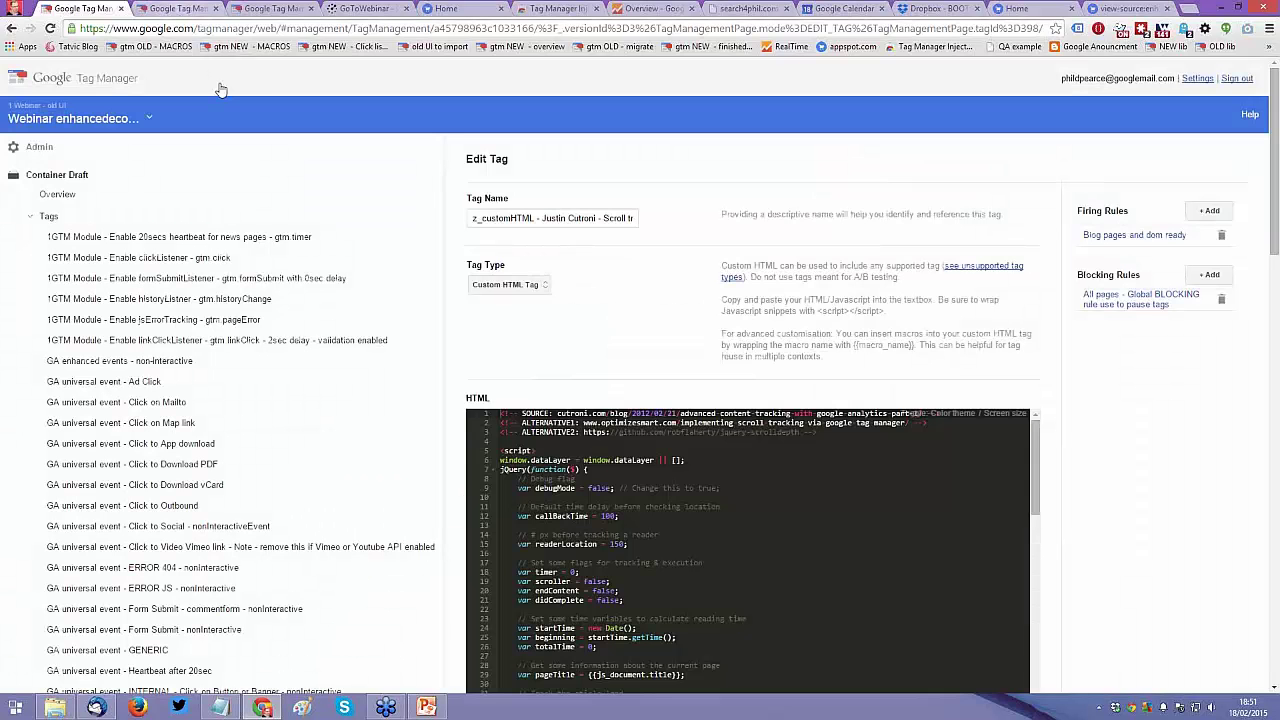
# Step: Return to the new interface and open the triggers of the "03. NEW import container" container
pyautogui.hotkey('ctrl', 'Tab')
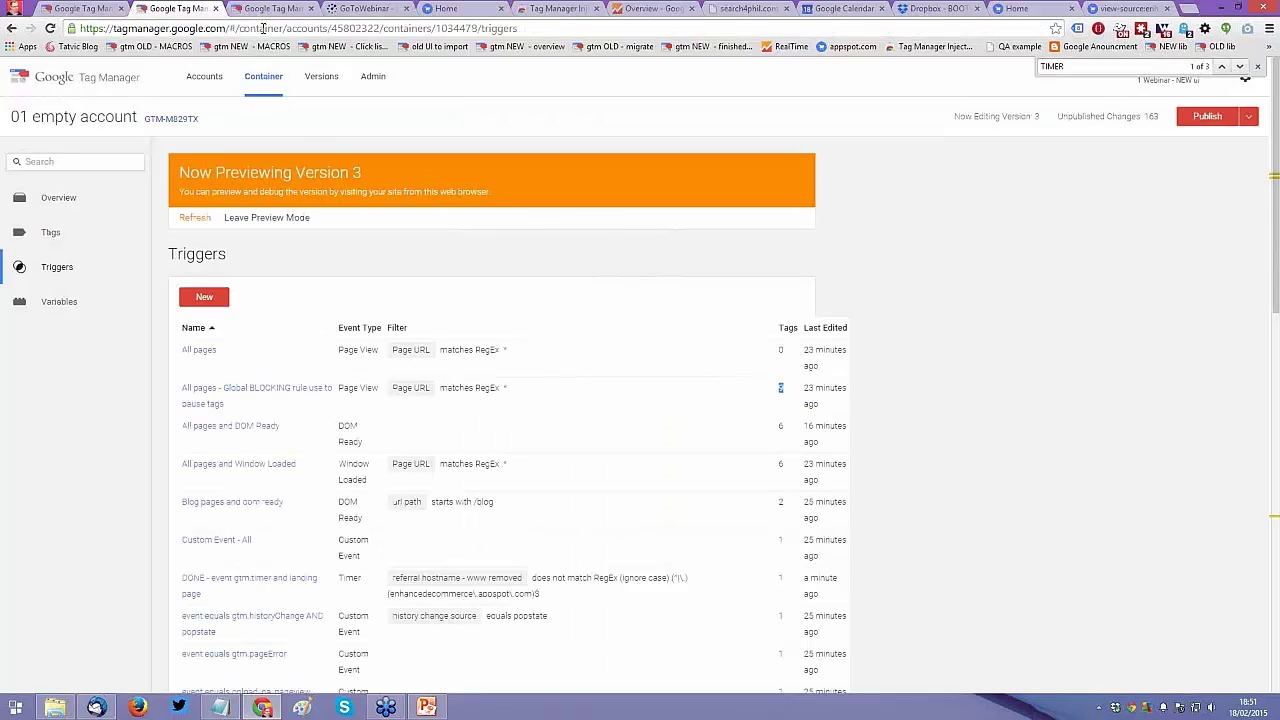
pyautogui.hotkey('ctrl', 'Tab')
pyautogui.click(255, 77)
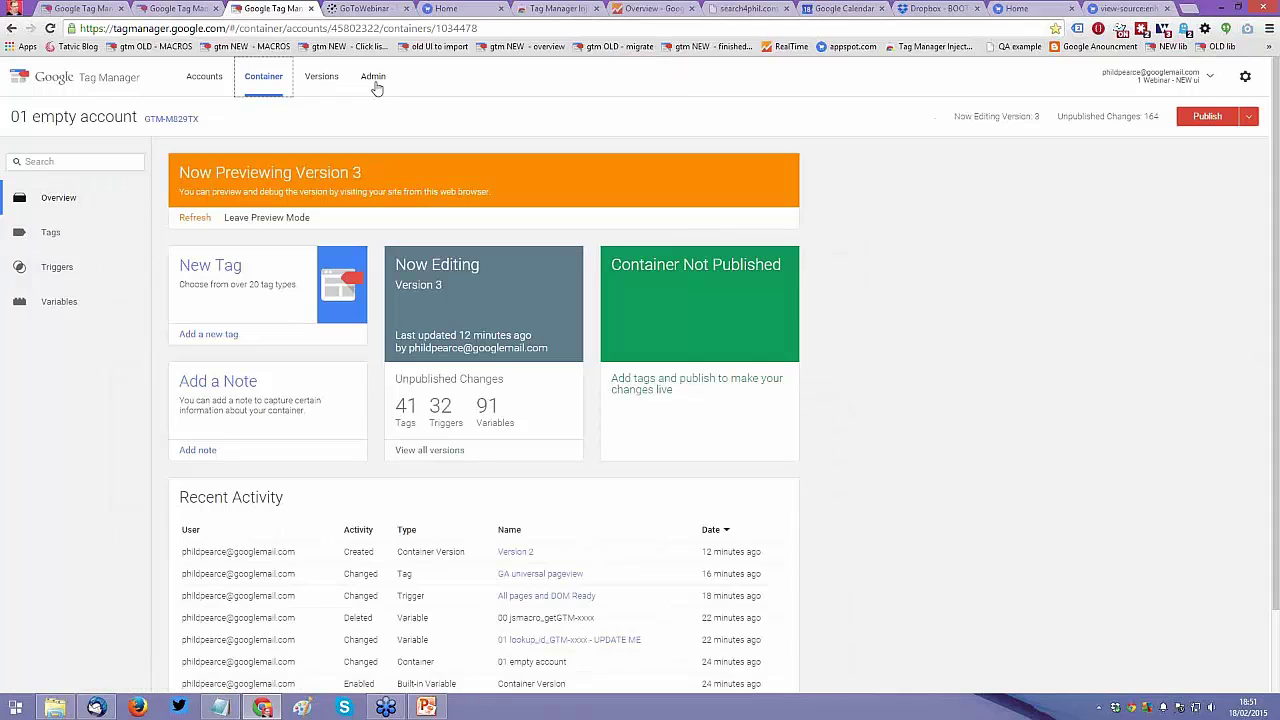
pyautogui.click(377, 88)
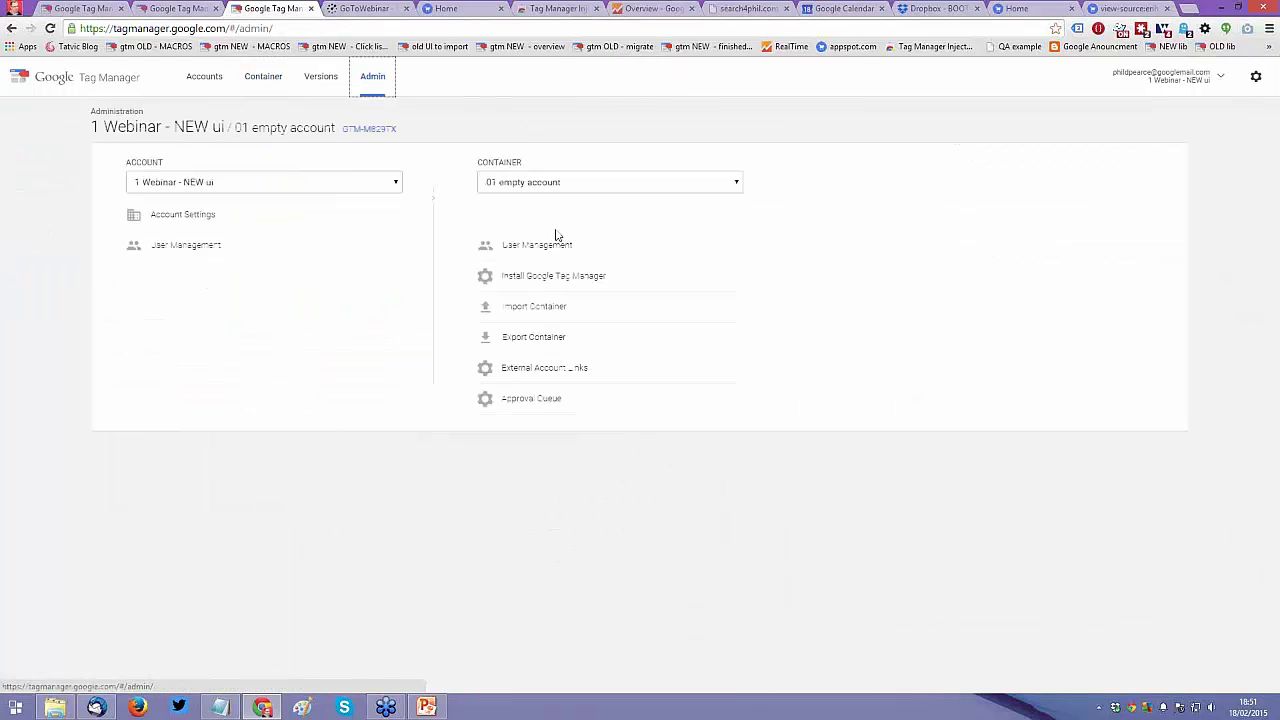
pyautogui.click(556, 182)
pyautogui.click(556, 233)
pyautogui.click(258, 86)
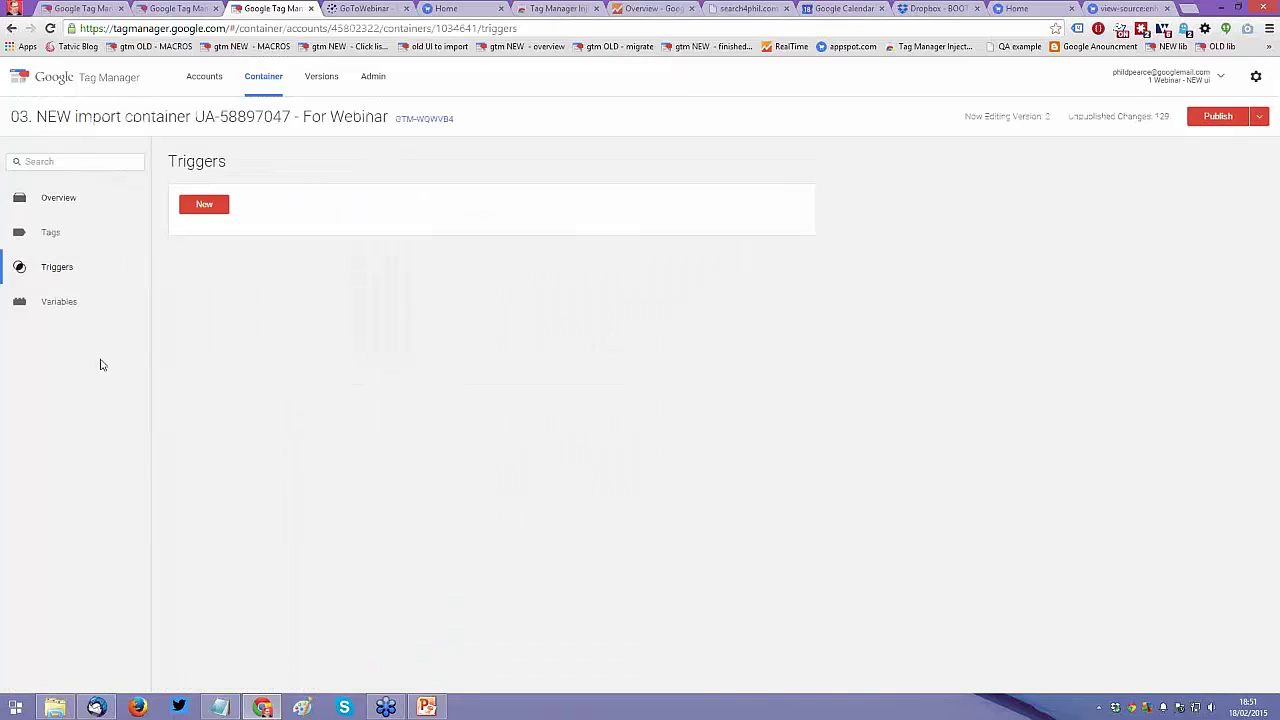
# Step: Search the imported container's trigger list for "block"
pyautogui.hotkey('ctrl', 'f')
pyautogui.write('b')
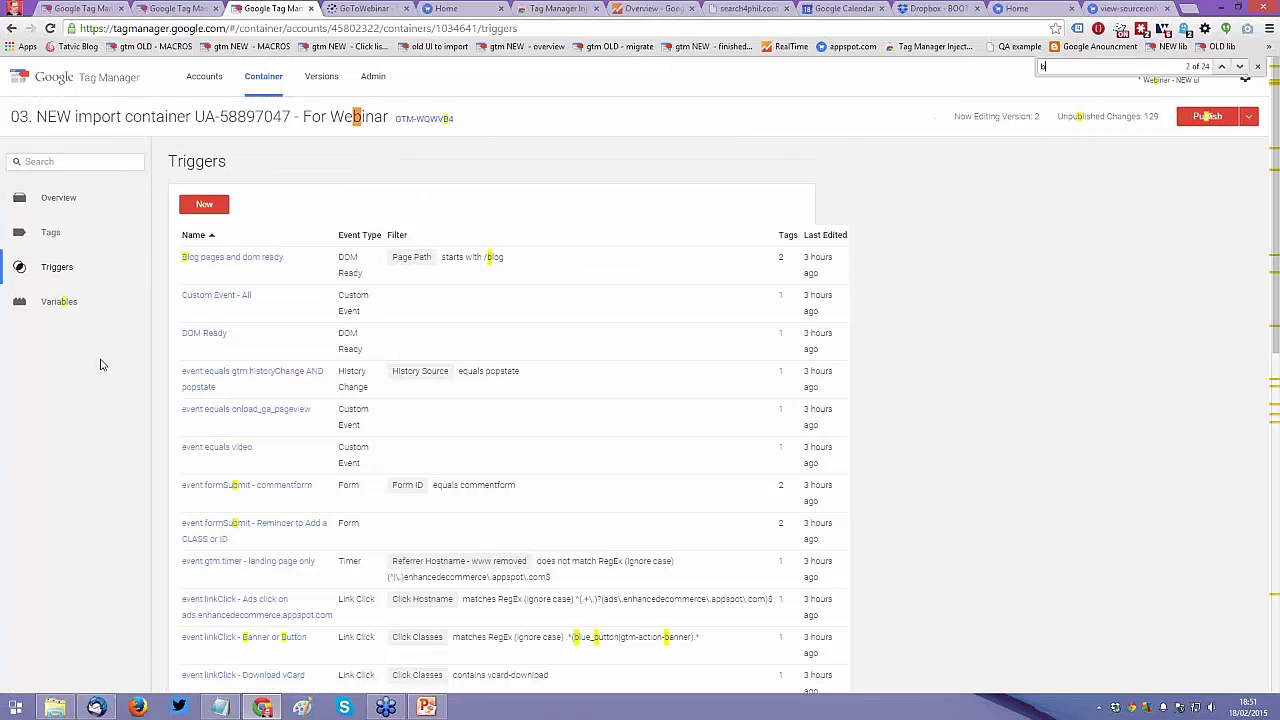
pyautogui.write('lock')
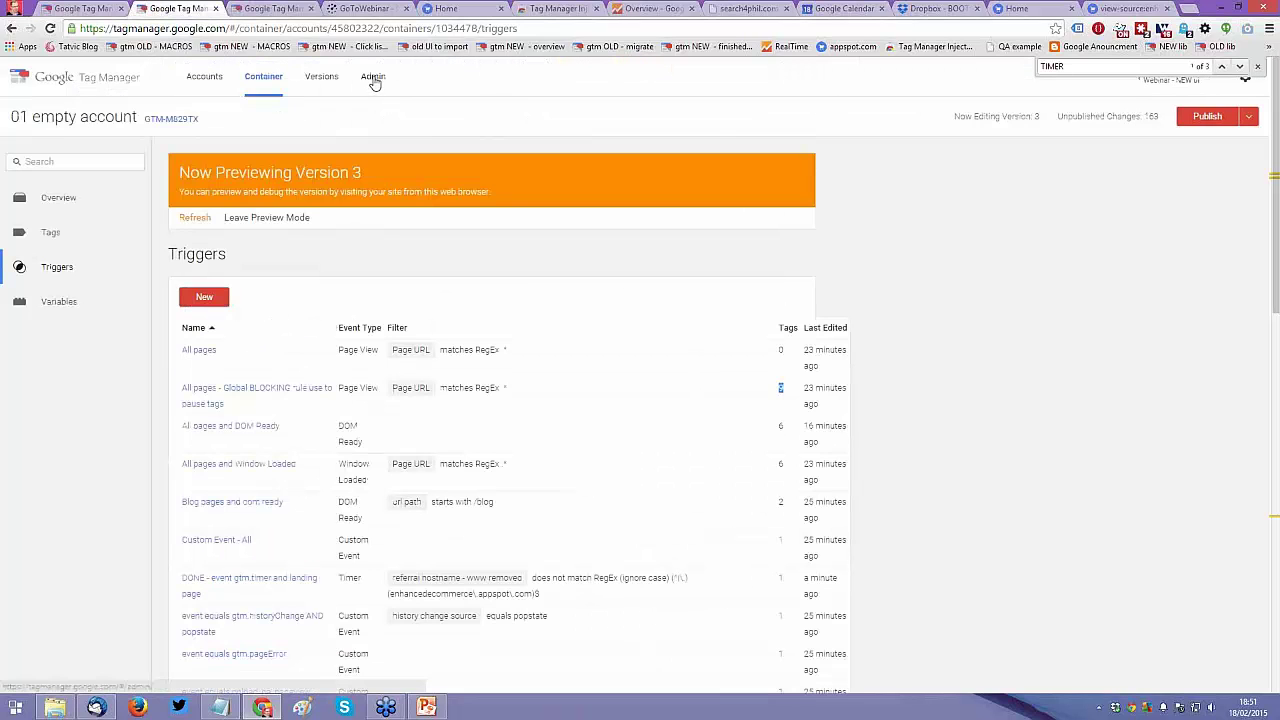
# Step: Search the "01 empty account" container's triggers for "block" and open the global blocking trigger
pyautogui.click(374, 82)
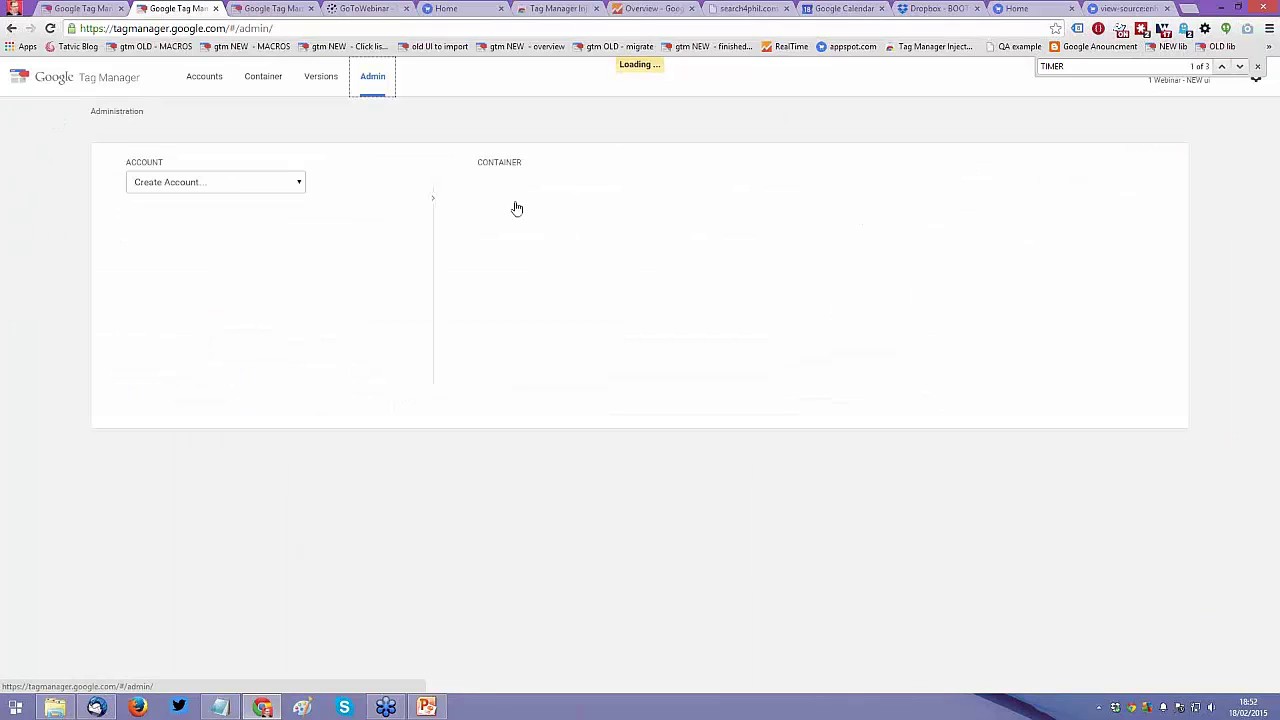
pyautogui.click(263, 77)
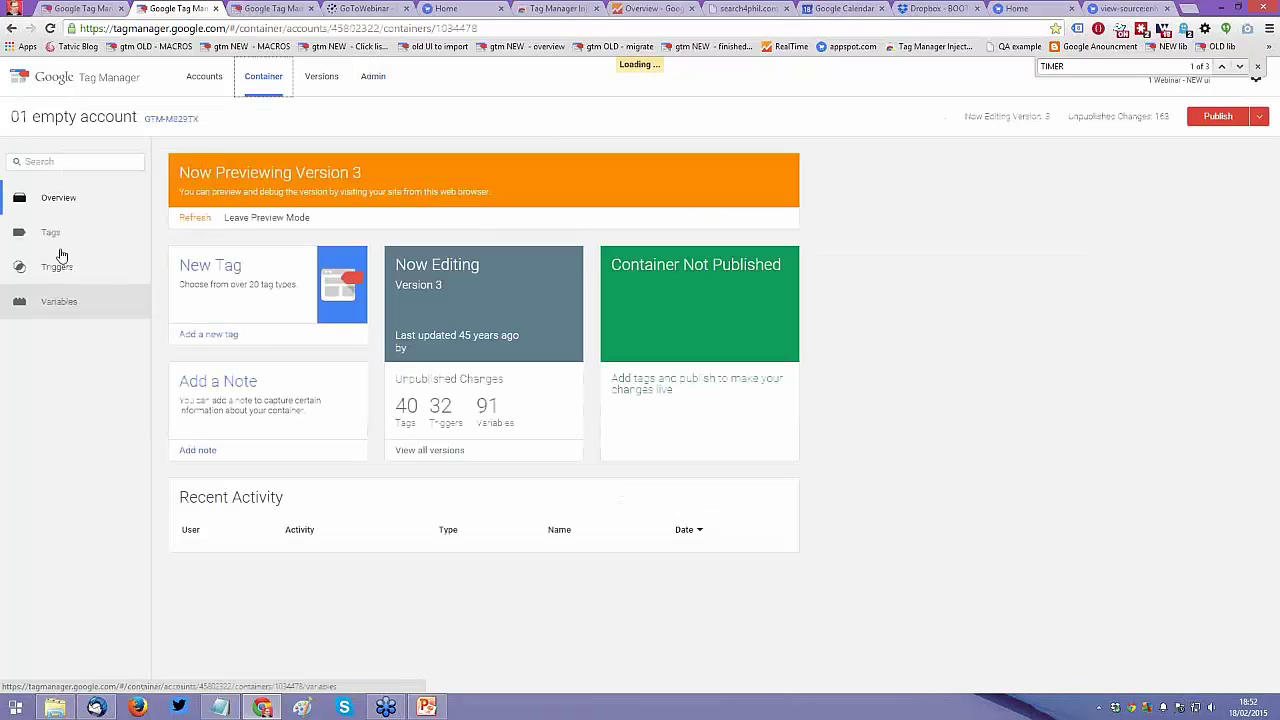
pyautogui.click(53, 265)
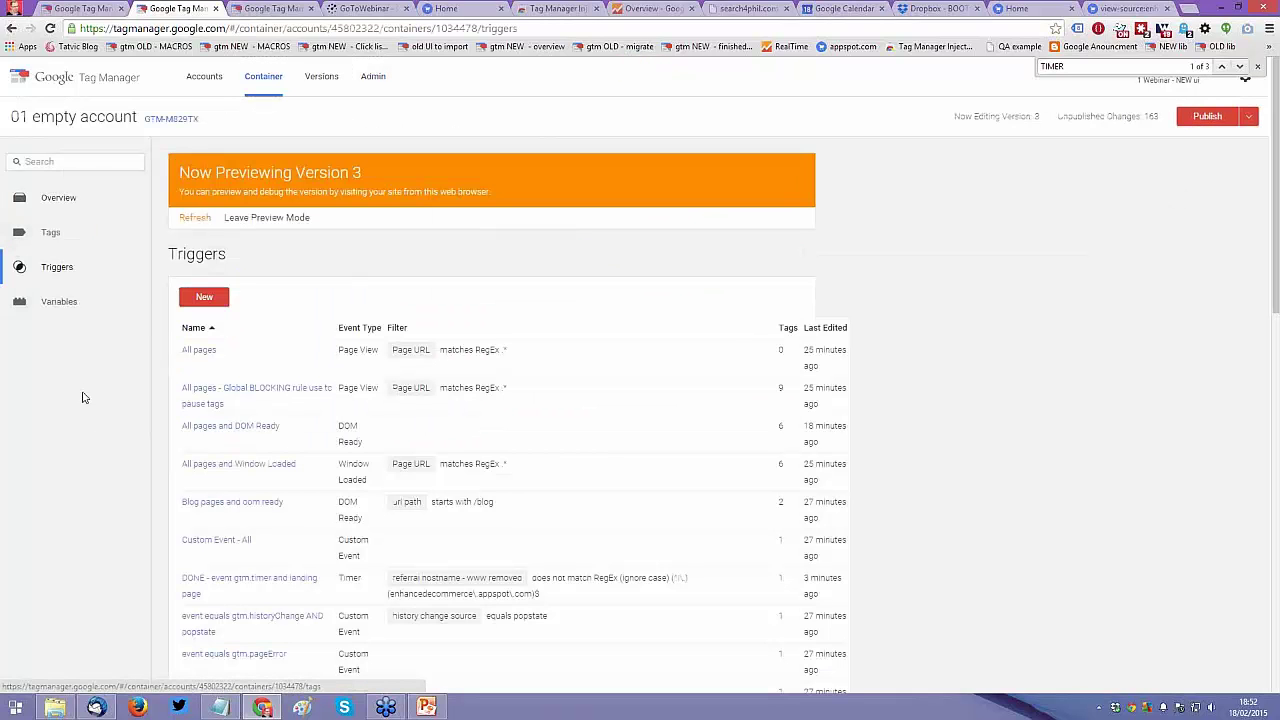
pyautogui.hotkey('ctrl', 'f')
pyautogui.write('block')
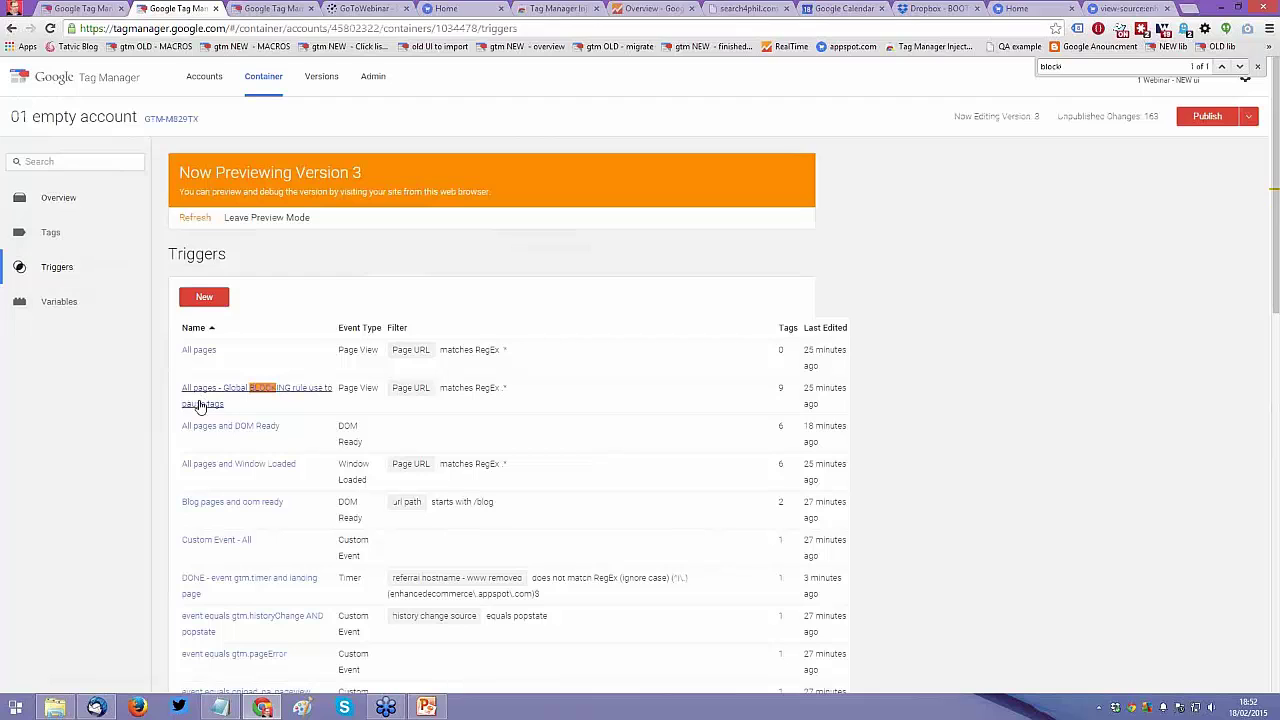
pyautogui.click(239, 398)
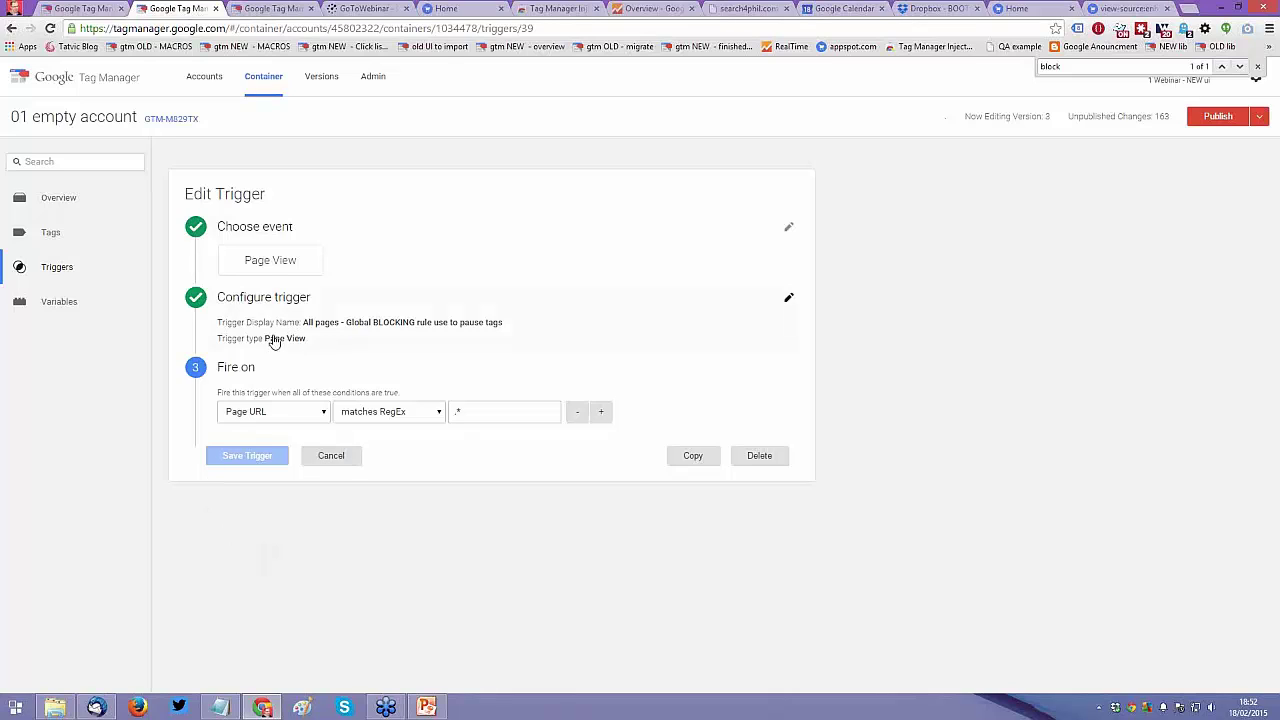
# Step: Open the Configure trigger section of the global blocking trigger in "01 empty account" and examine its trigger type
pyautogui.click(786, 300)
pyautogui.click(268, 400)
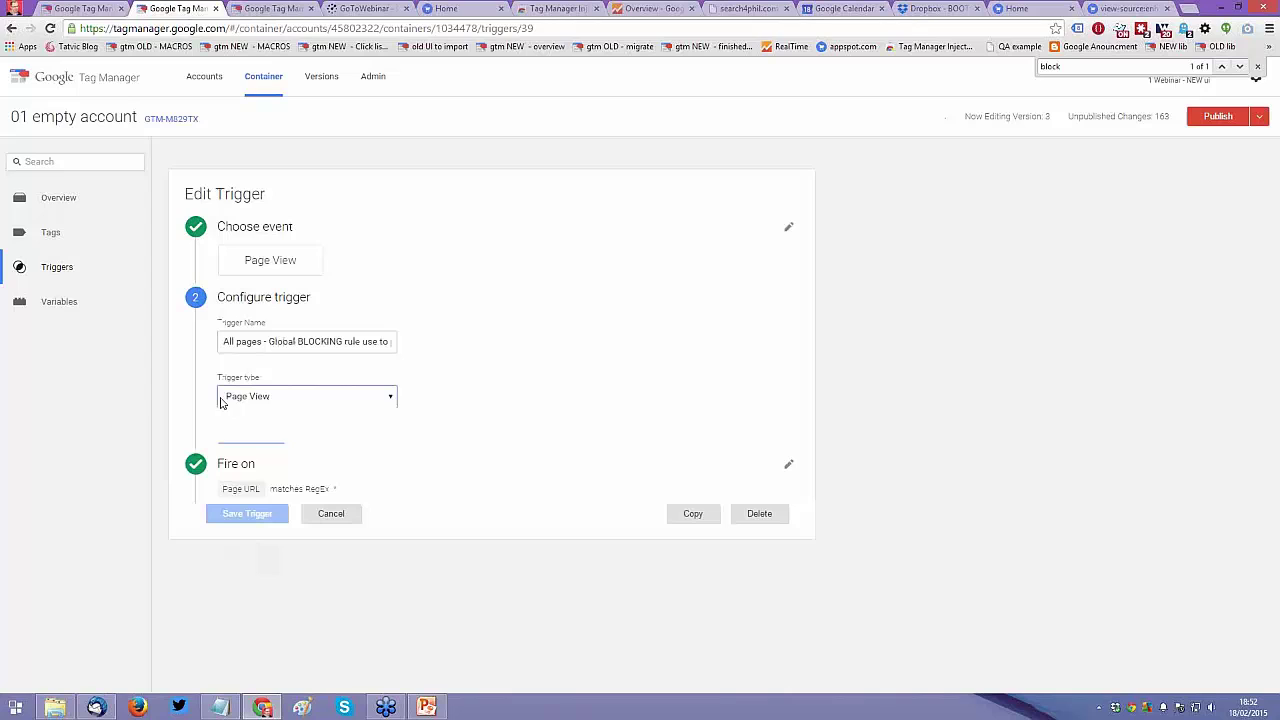
pyautogui.click(150, 408)
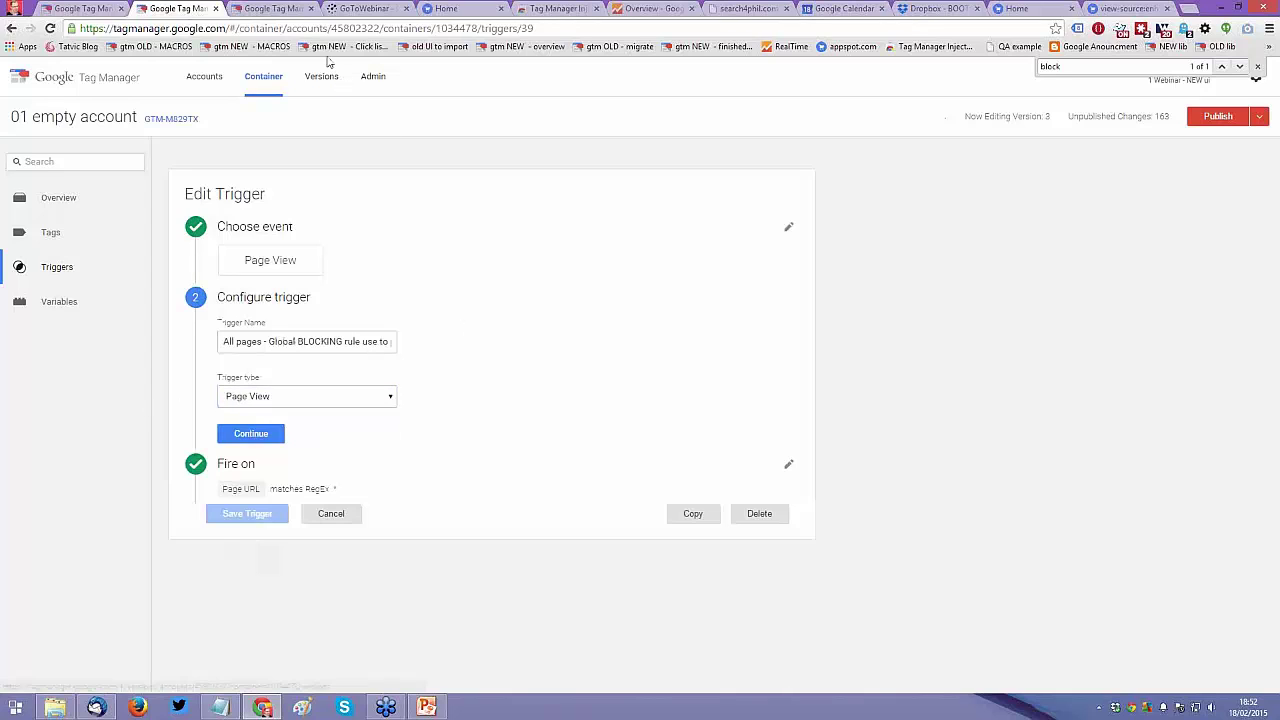
# Step: Compare it with the global blocking trigger in "03. NEW import container", examining its custom event name and regex matching
pyautogui.click(272, 8)
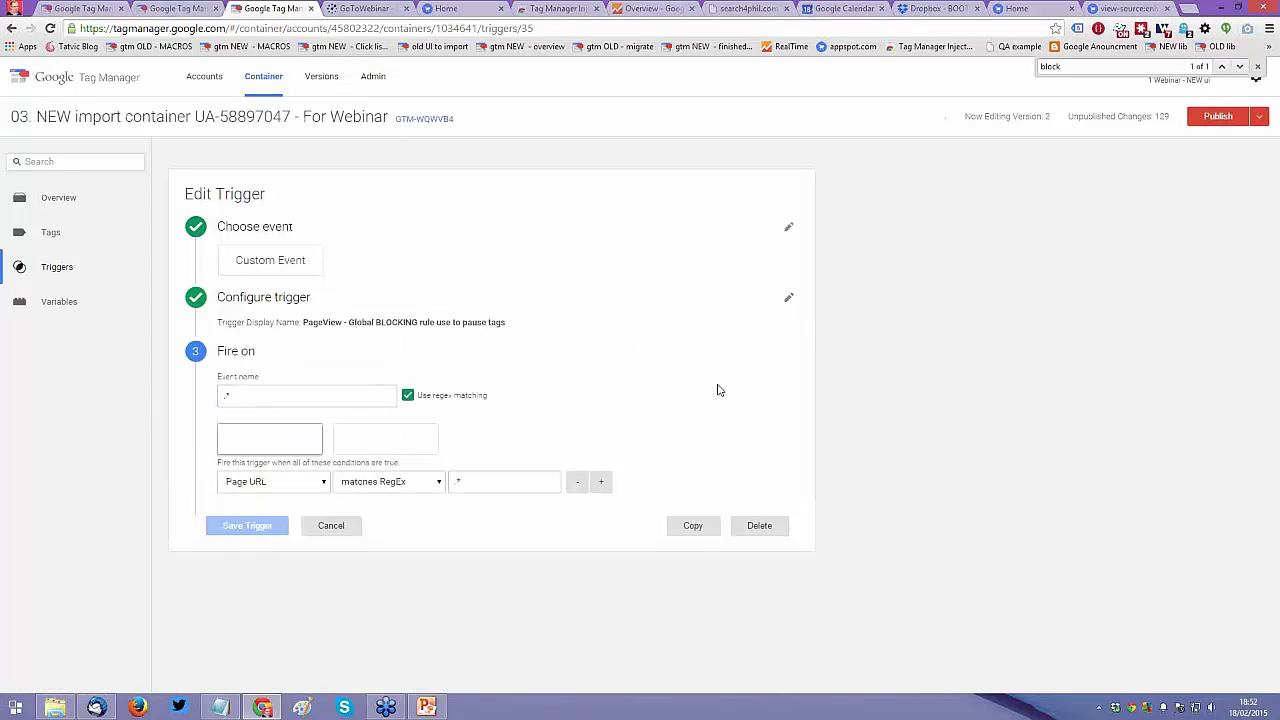
pyautogui.click(758, 245)
pyautogui.click(274, 343)
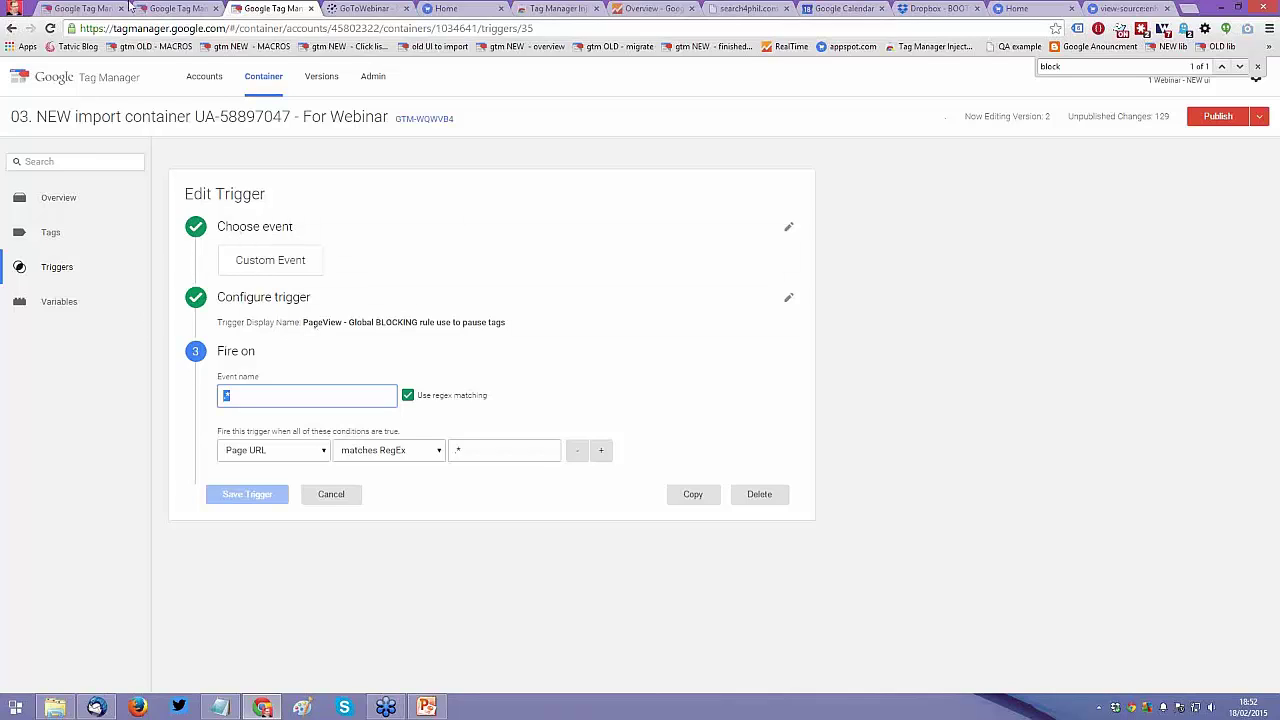
# Step: Switch to PowerPoint, present the "Mistakes to avoid when upgrading" slide by revealing its points, and end the slide show
pyautogui.click(428, 707)
pyautogui.hotkey('shift', 'F5')
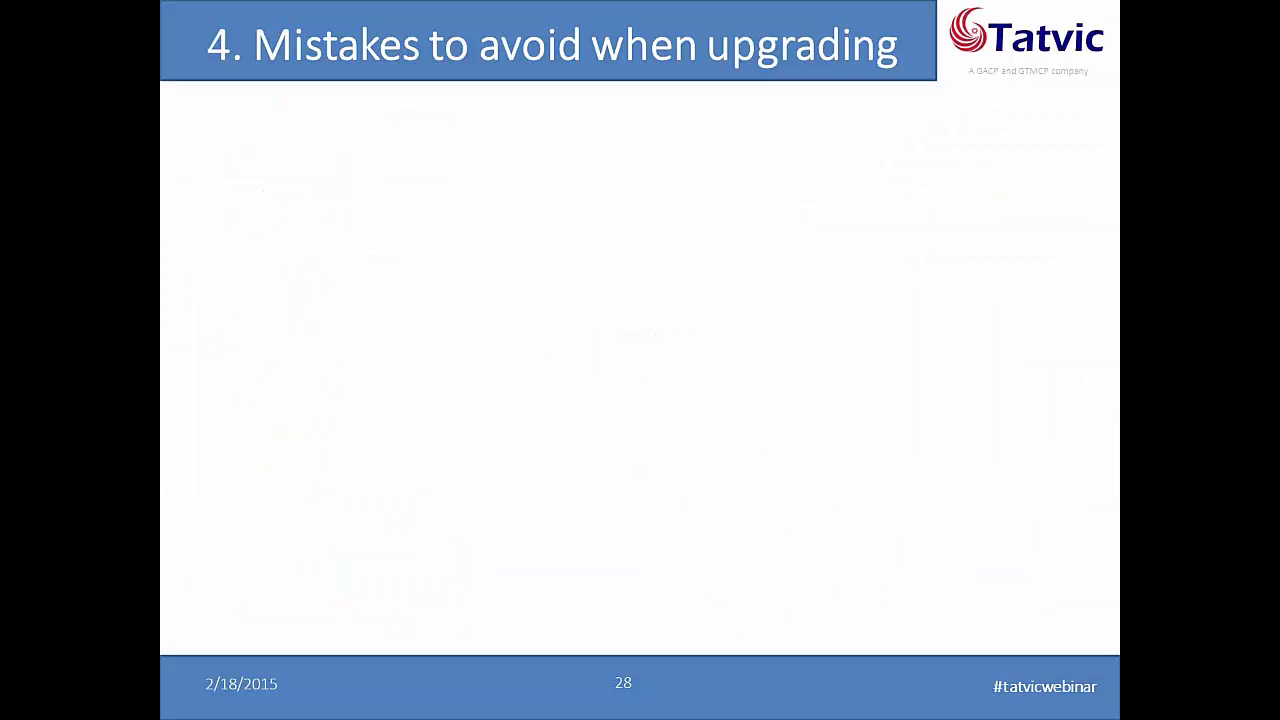
pyautogui.click(613, 360)
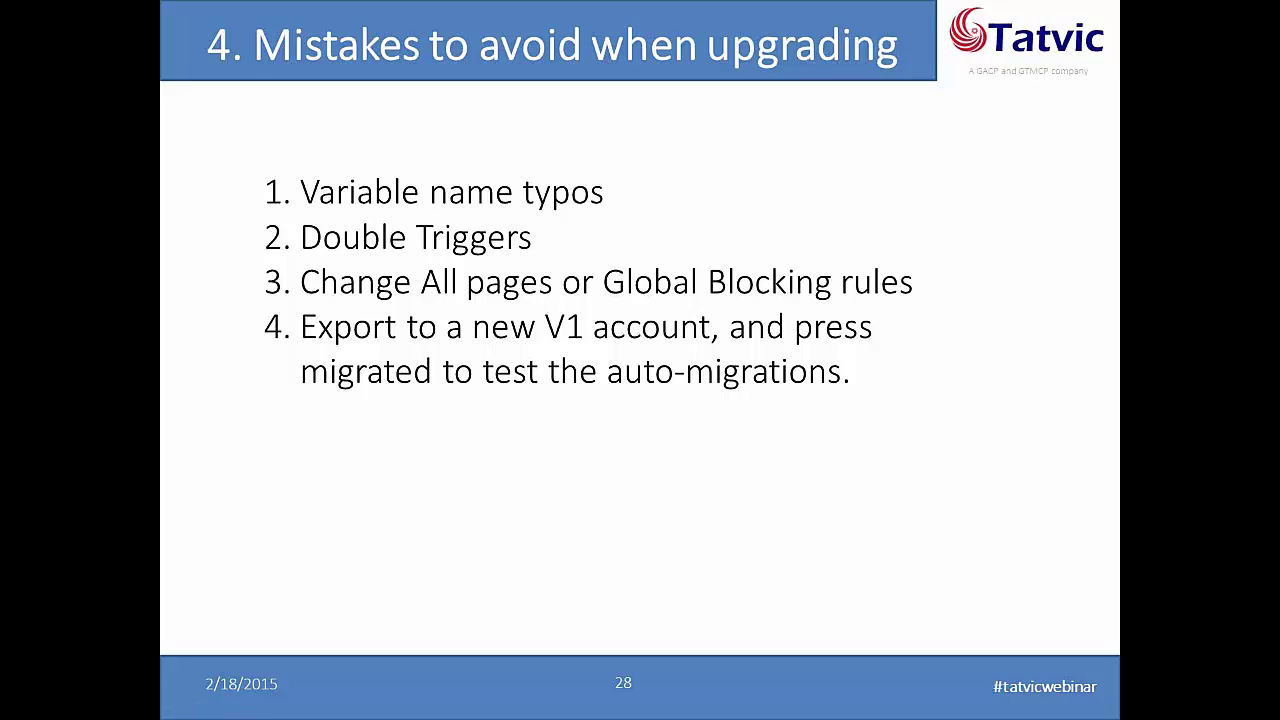
pyautogui.click(829, 195)
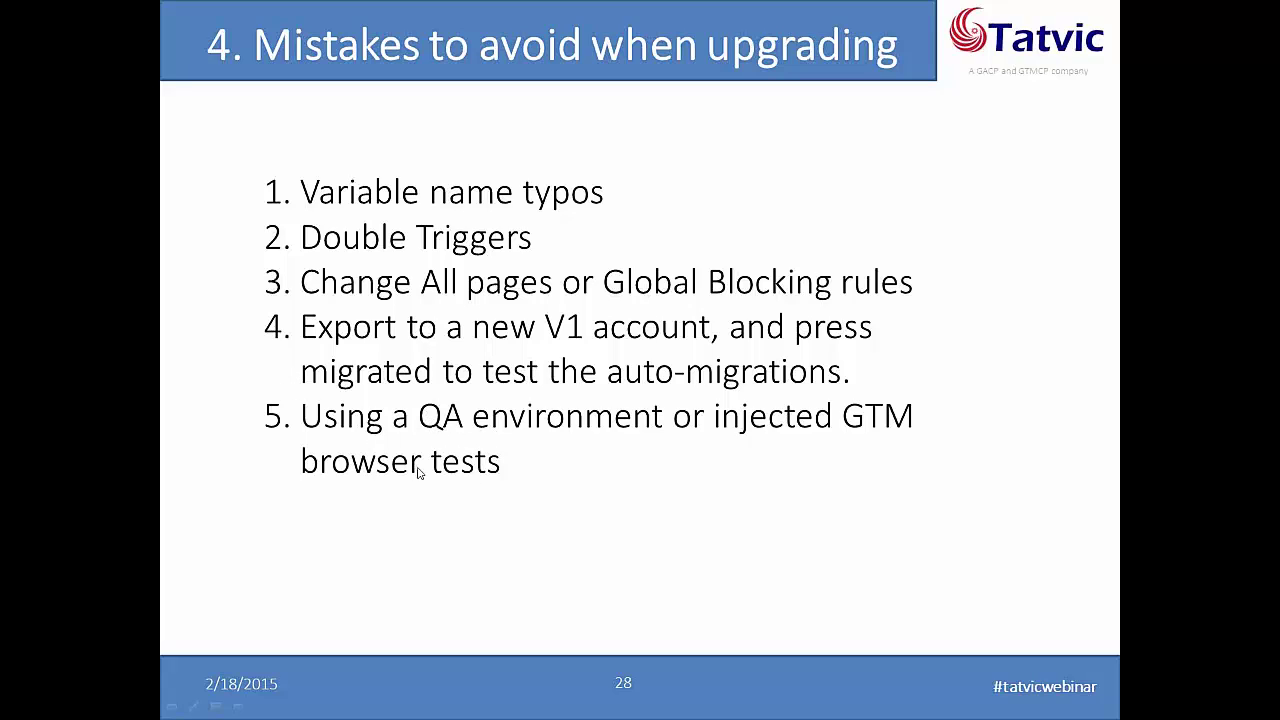
pyautogui.press('Escape')
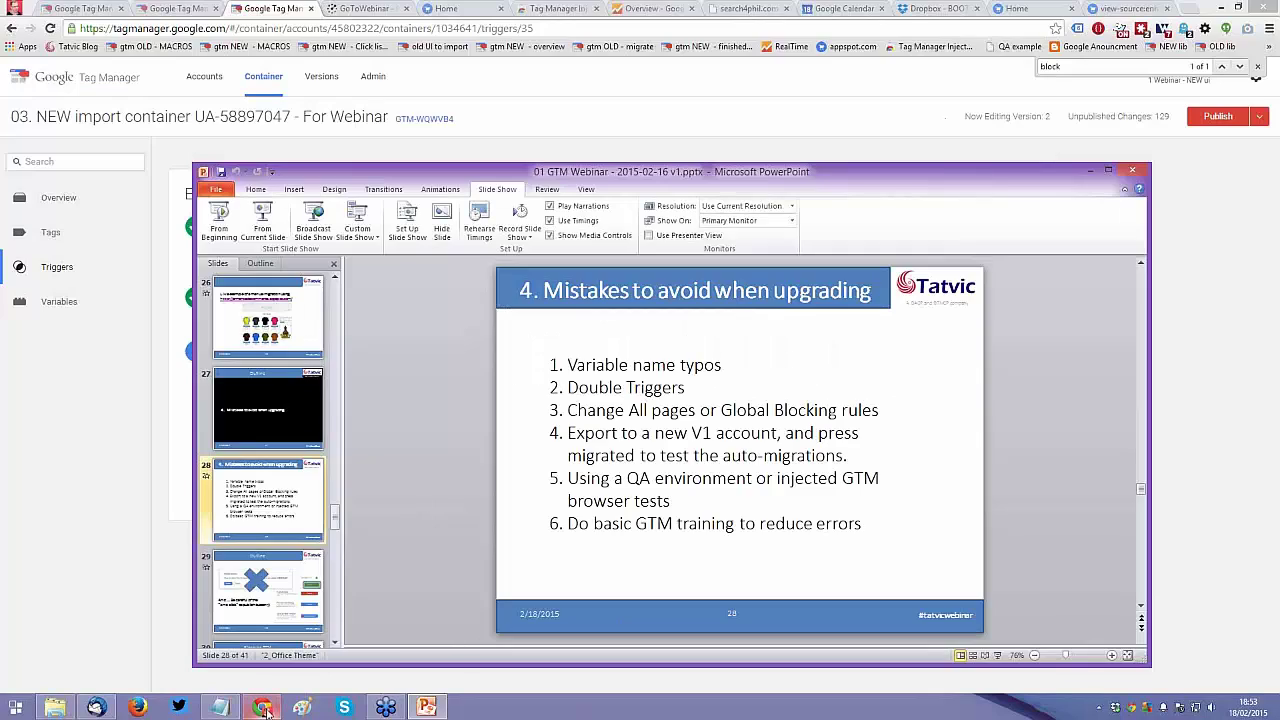
# Step: Switch to Chrome, search the source of the 09-onclicks-and-button-tests.html page for "gtm.", and view the Google Analytics Real-Time overview
pyautogui.click(263, 708)
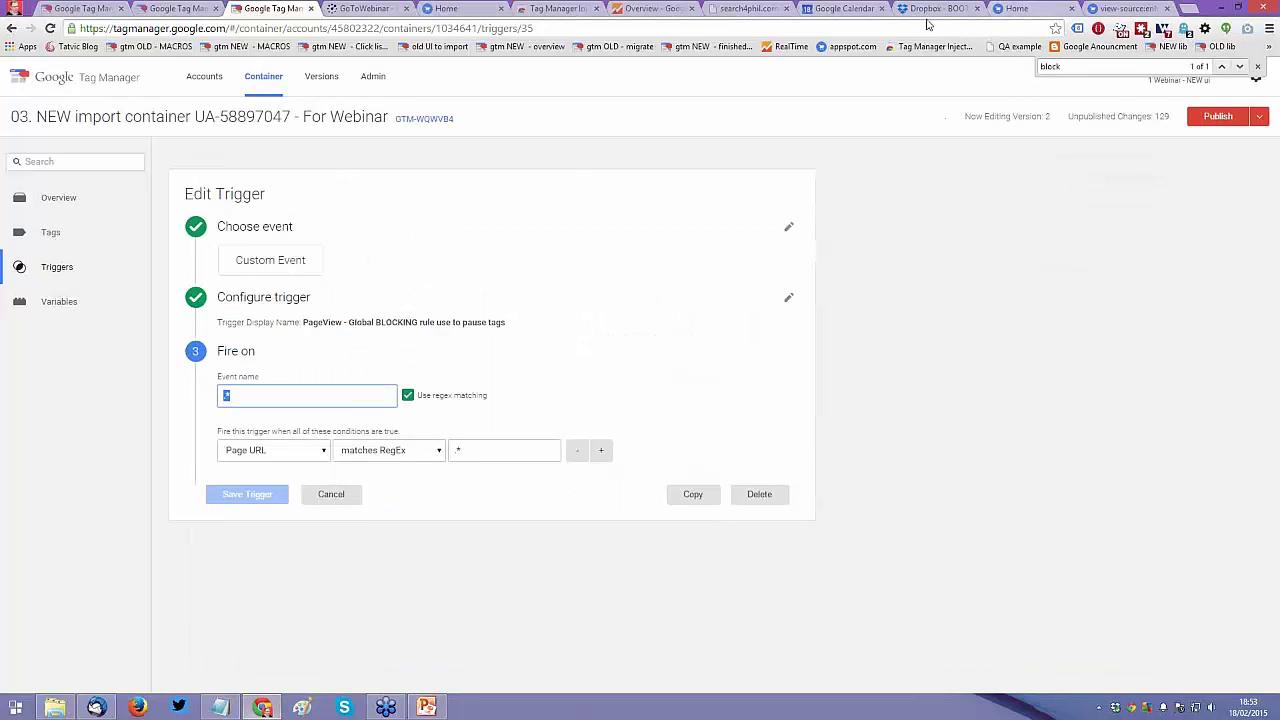
pyautogui.click(745, 9)
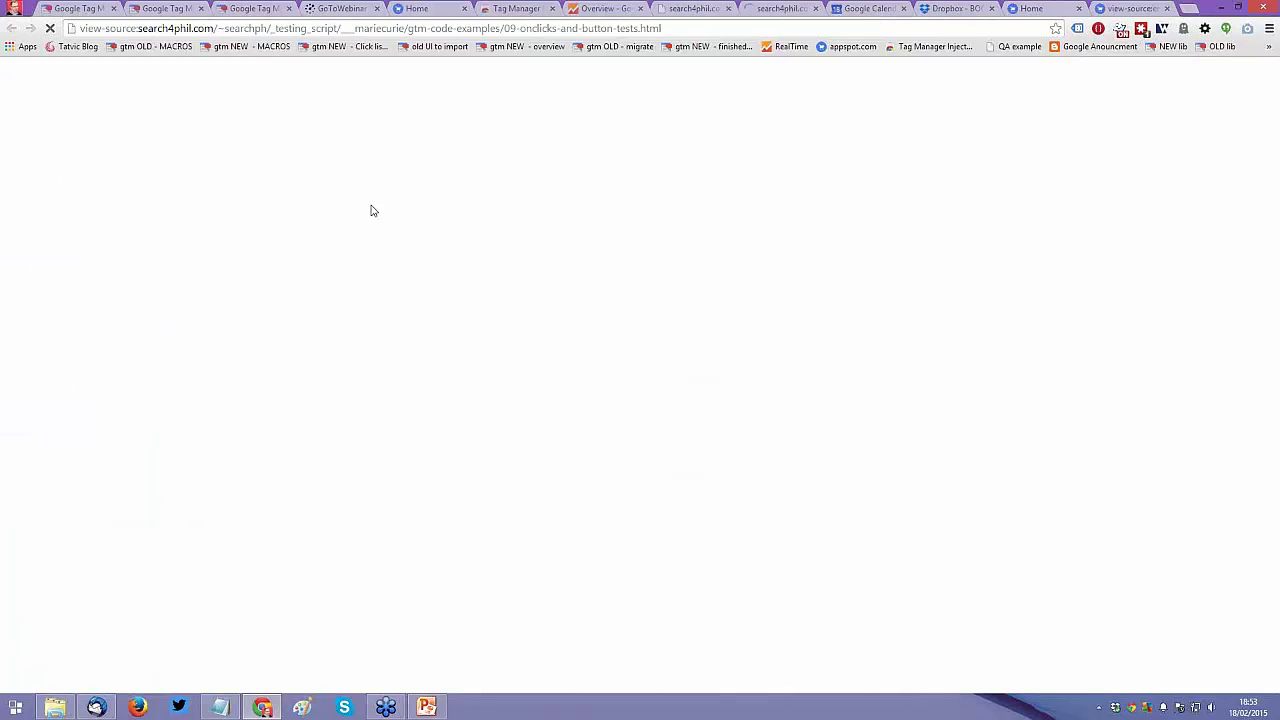
pyautogui.hotkey('ctrl', 'f')
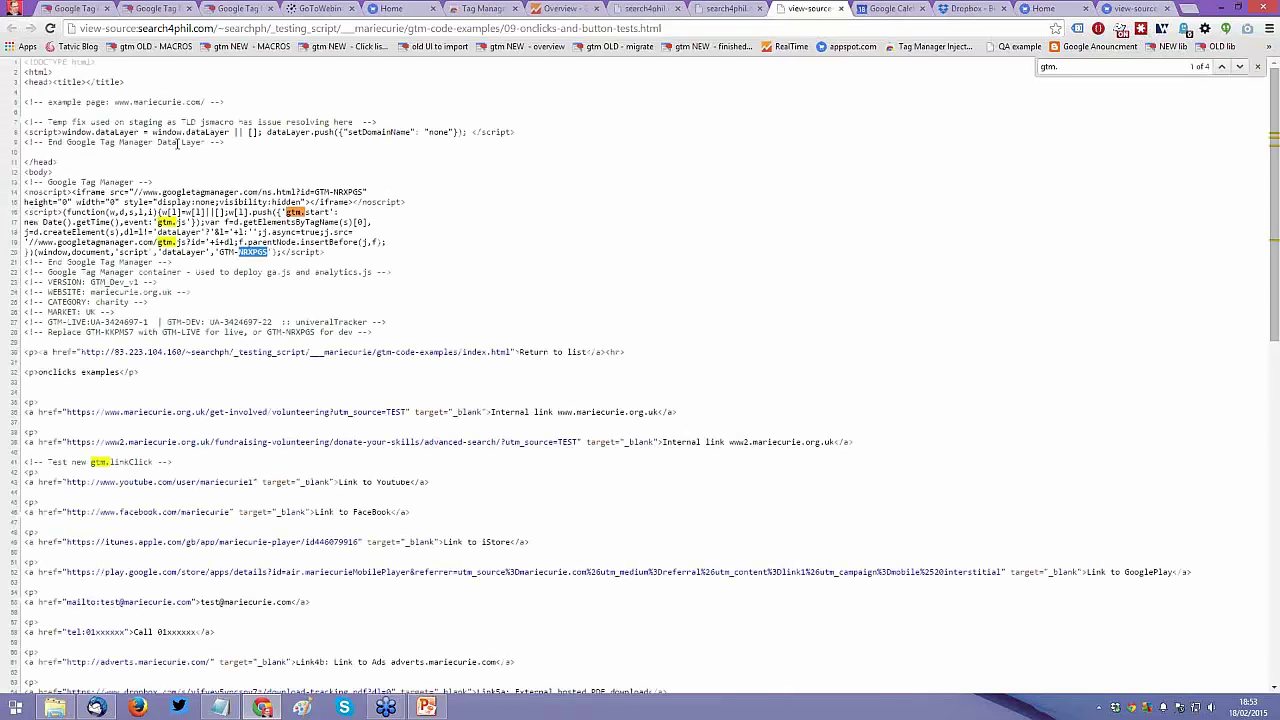
pyautogui.scroll(-2, 178, 143)
pyautogui.hotkey('ctrl', 'shift', 'Tab')
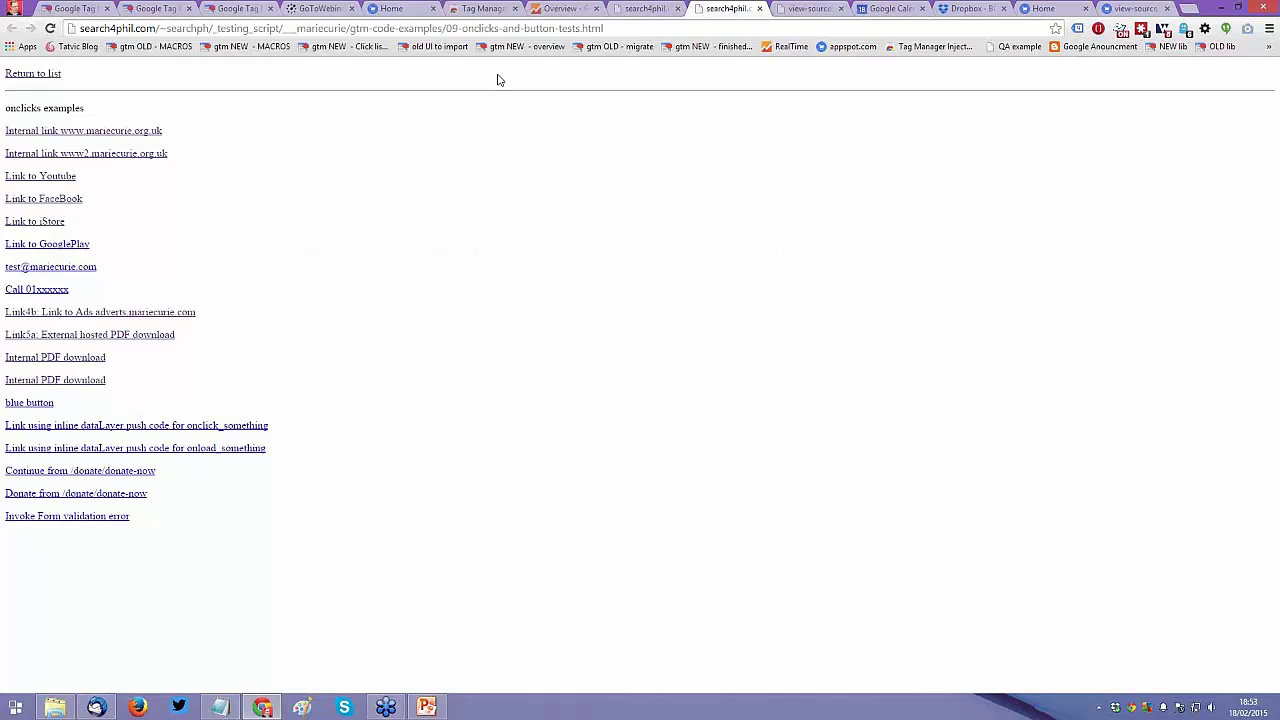
pyautogui.click(558, 9)
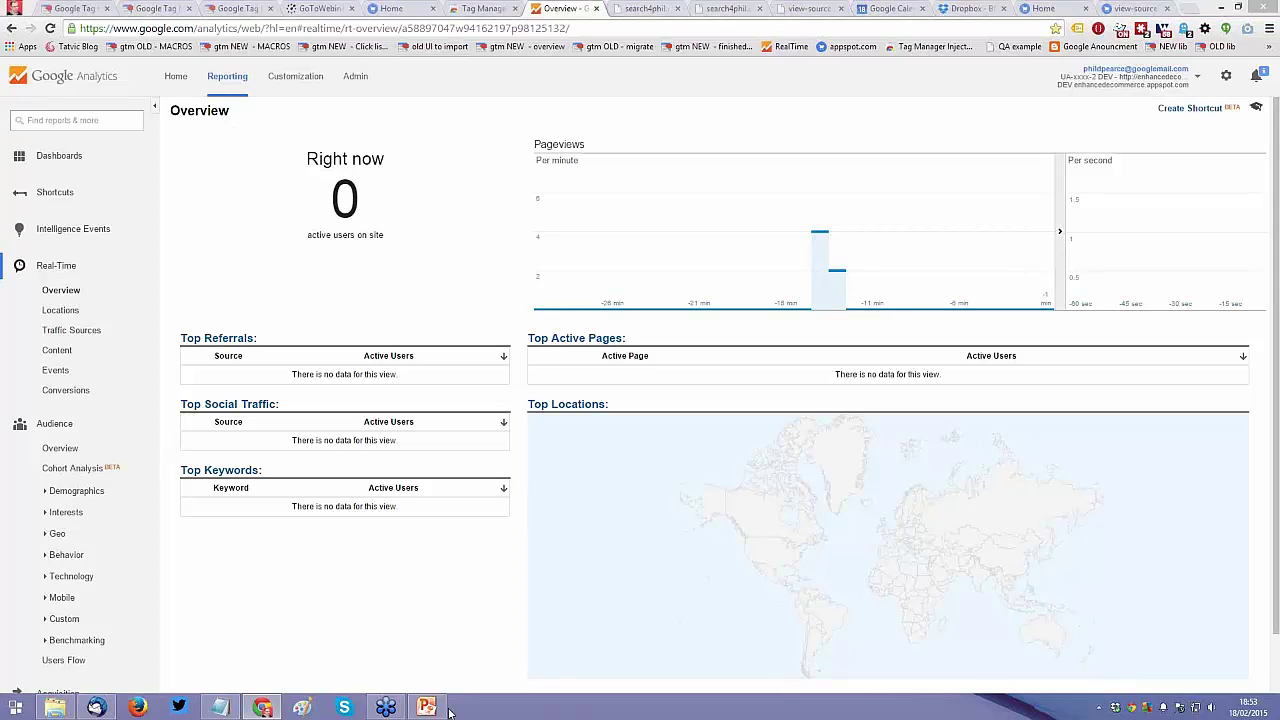
# Step: Switch to PowerPoint, resume the slide show from the current slide, and advance to the "Outline" slide on publishing
pyautogui.click(426, 707)
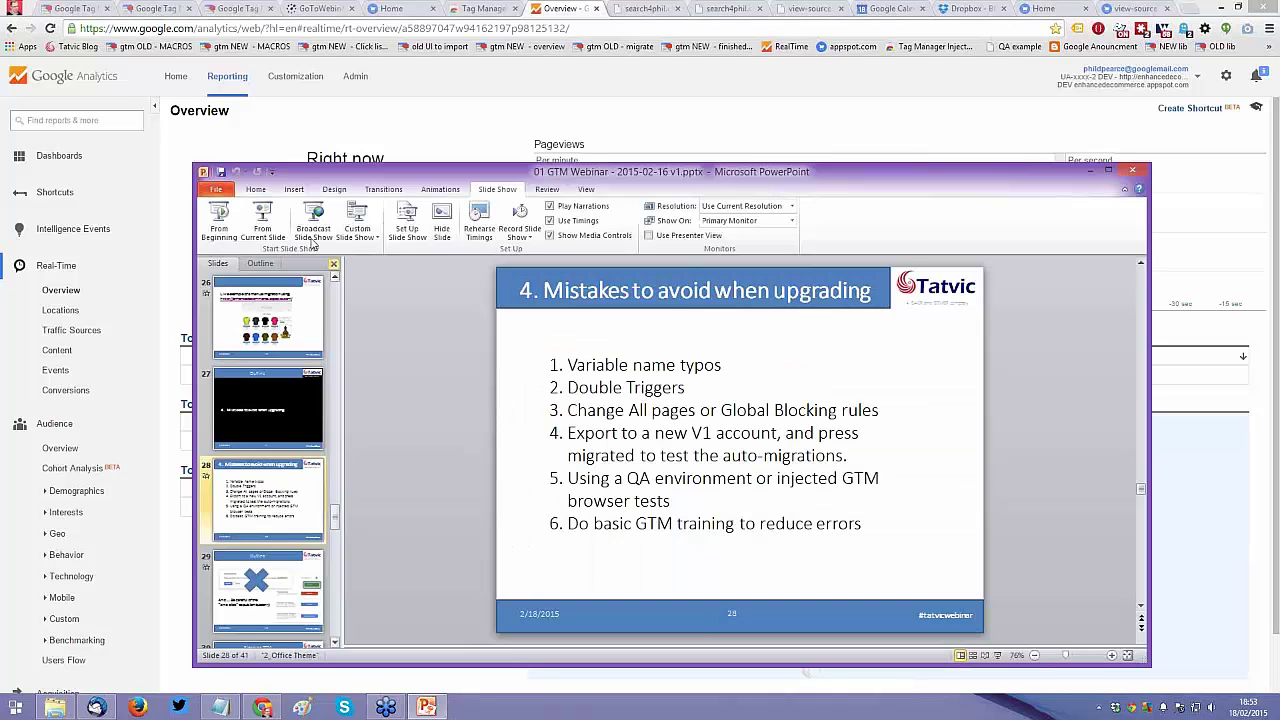
pyautogui.click(264, 228)
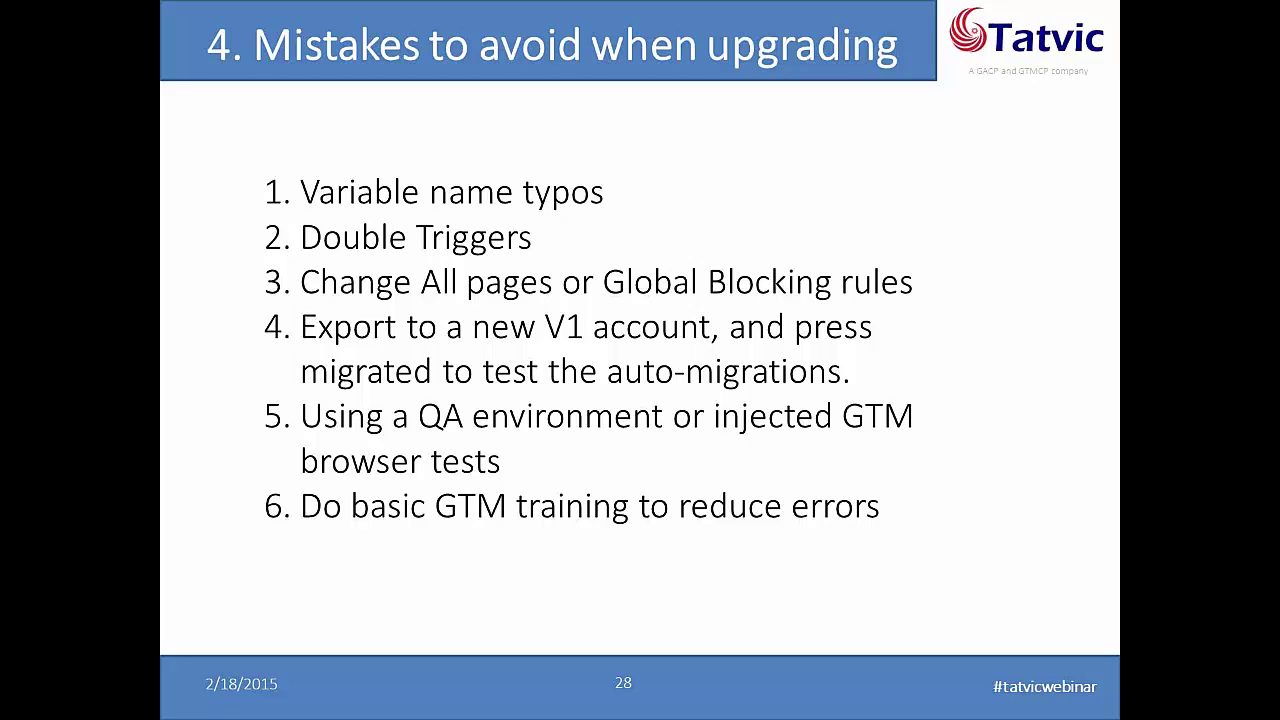
pyautogui.press('Right')
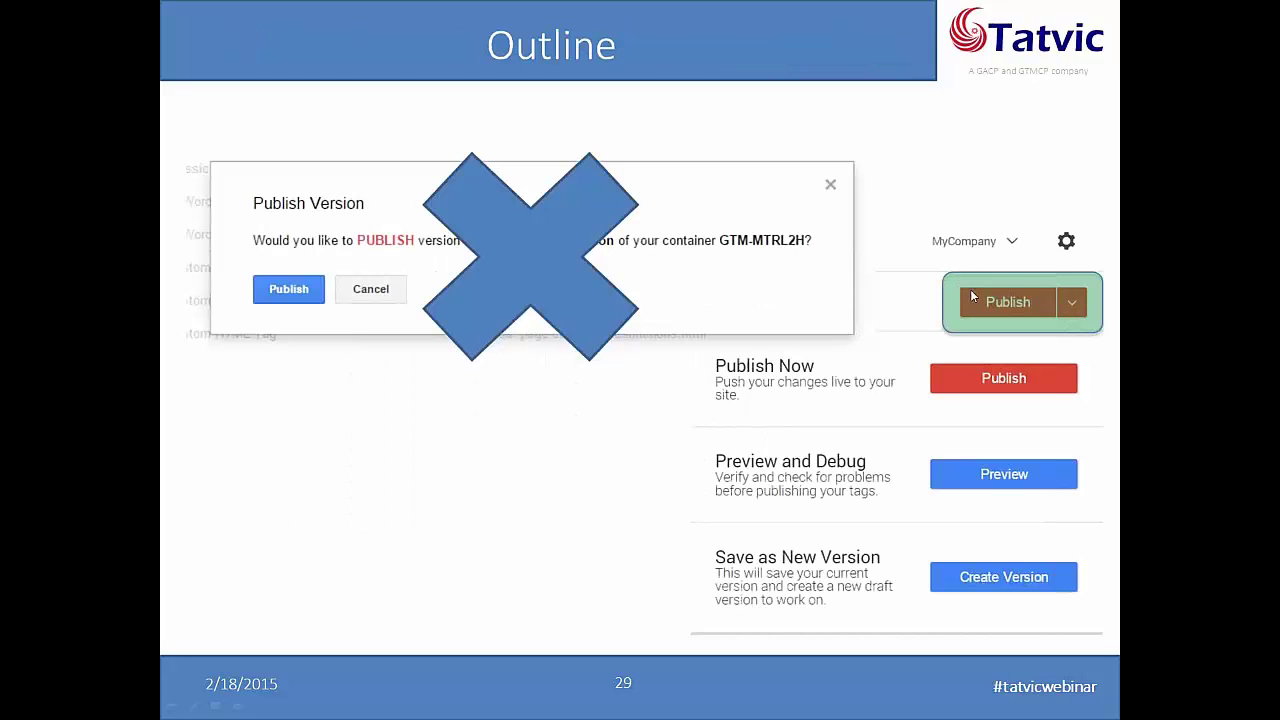